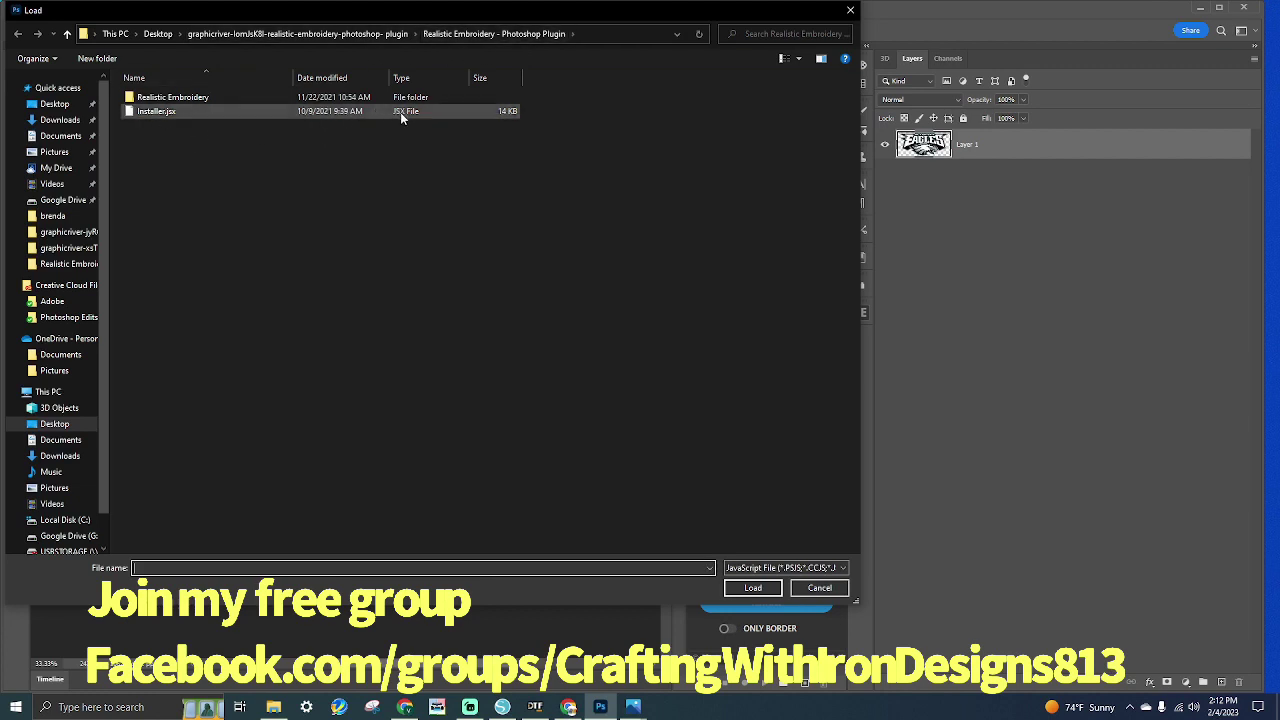
Run the Installer.jsx script to install the Realistic Embroidery plugin
{"action": "double_click", "coordinate": [297, 109]}
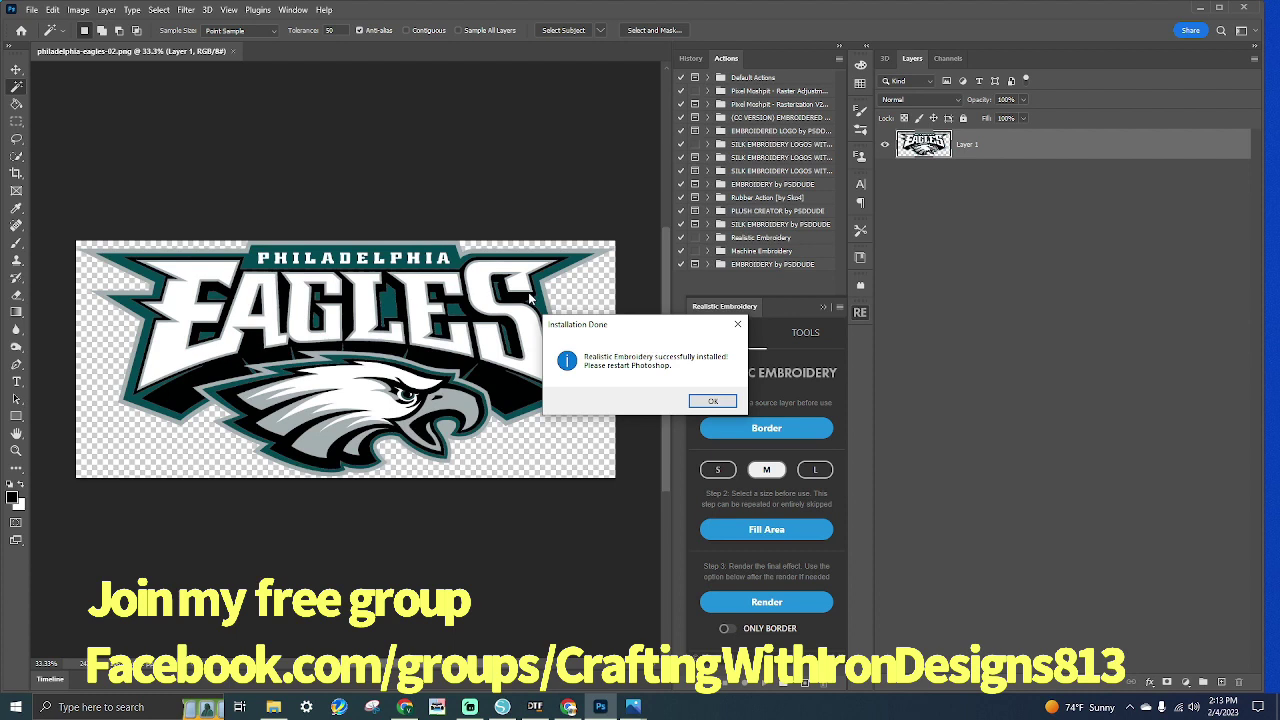
{"action": "left_click", "coordinate": [717, 404]}
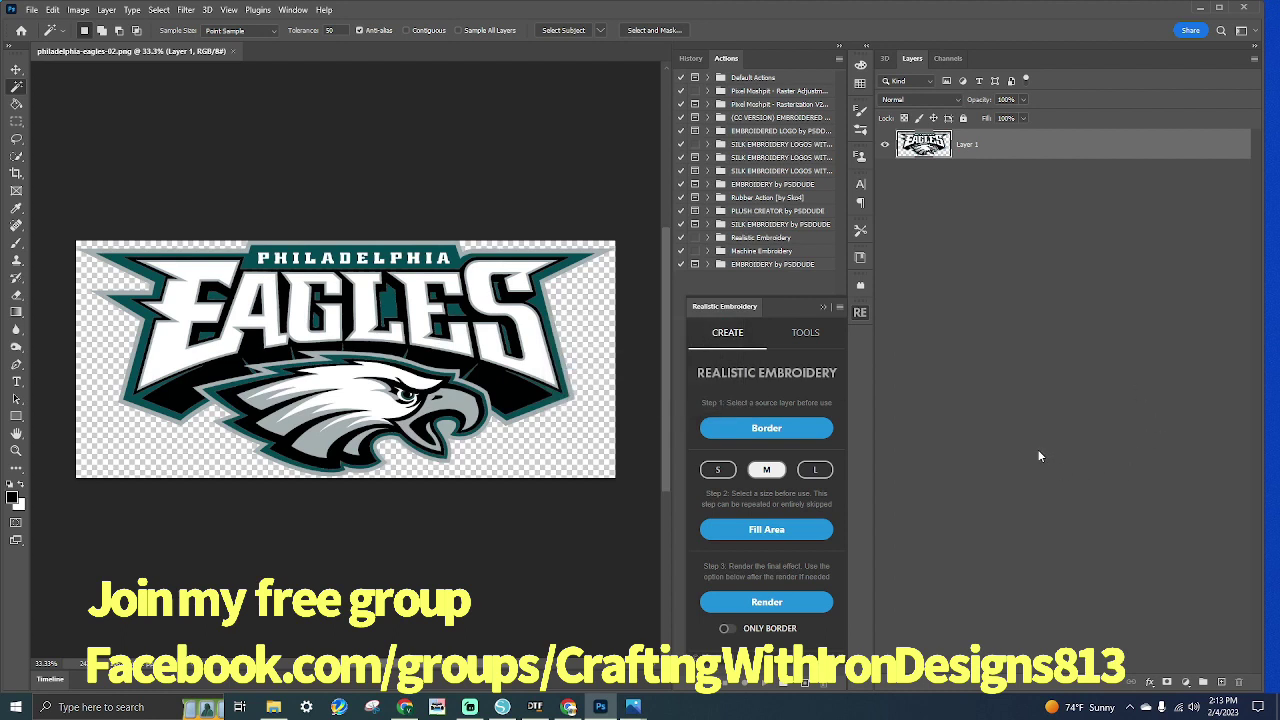
Close the Realistic Embroidery legacy extension and open it again
{"action": "left_click", "coordinate": [293, 9]}
{"action": "mouse_move", "coordinate": [303, 74]}
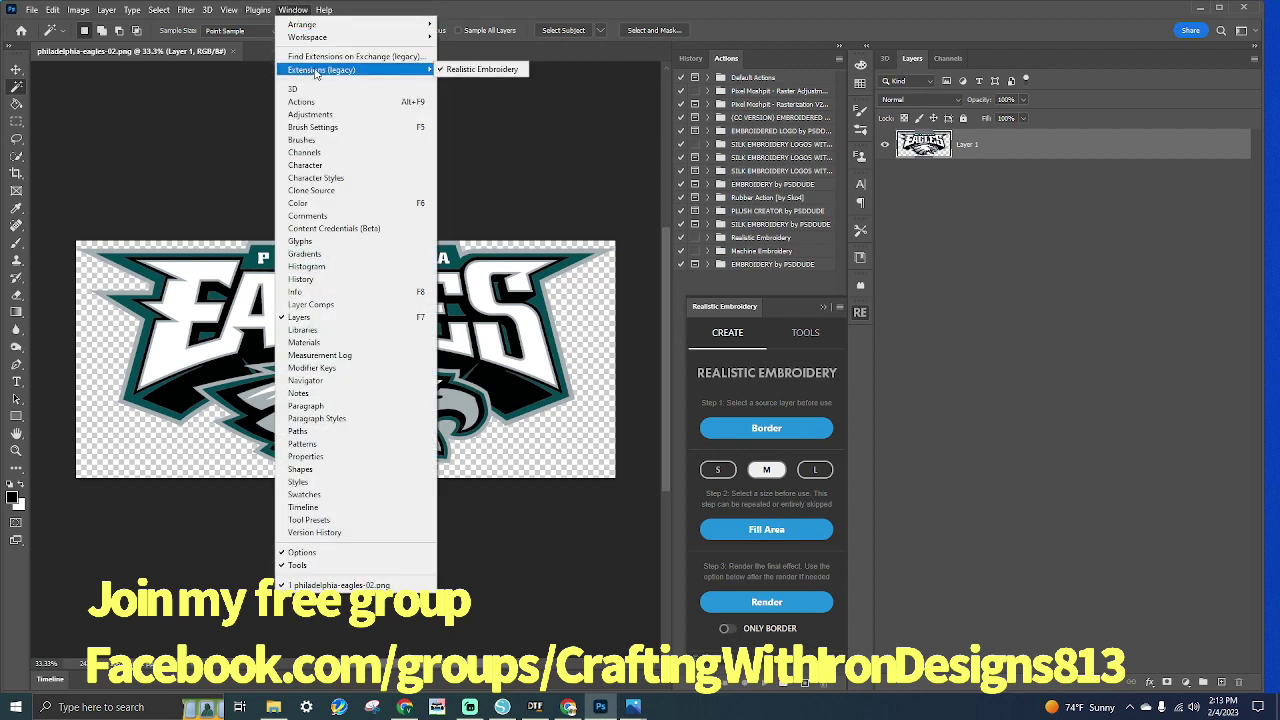
{"action": "left_click", "coordinate": [470, 70]}
{"action": "left_click", "coordinate": [293, 9]}
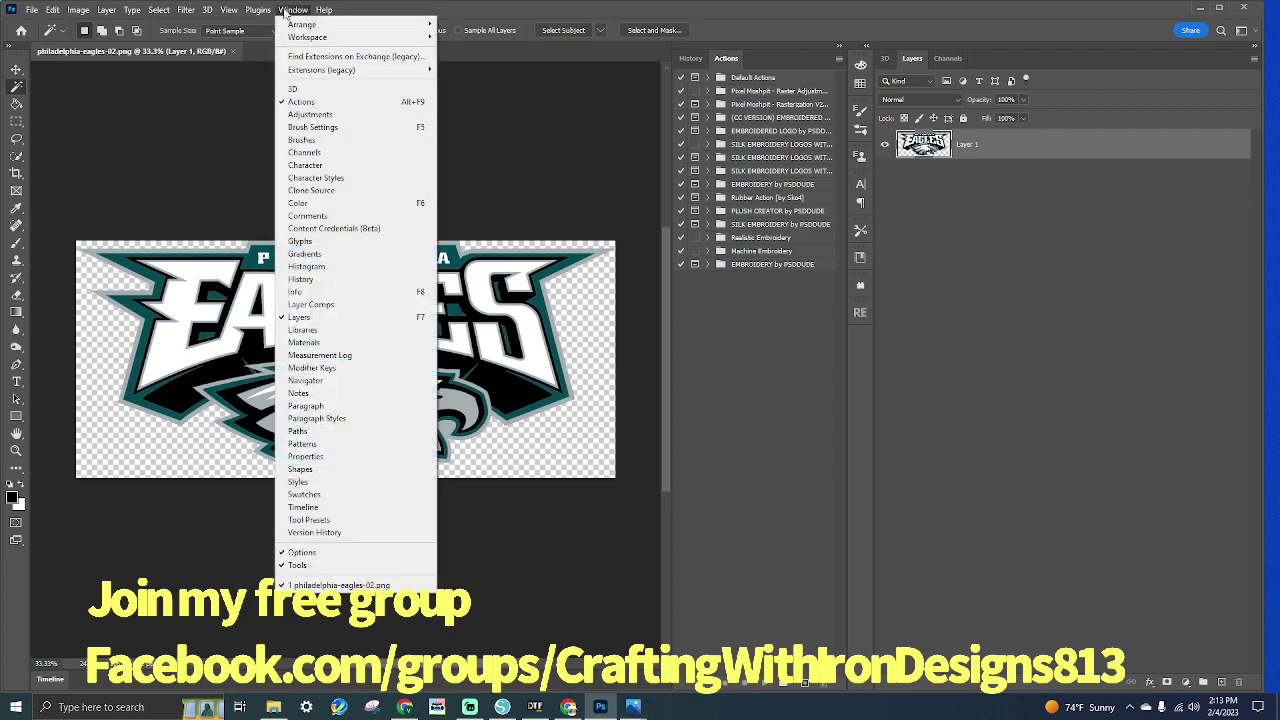
{"action": "mouse_move", "coordinate": [403, 72]}
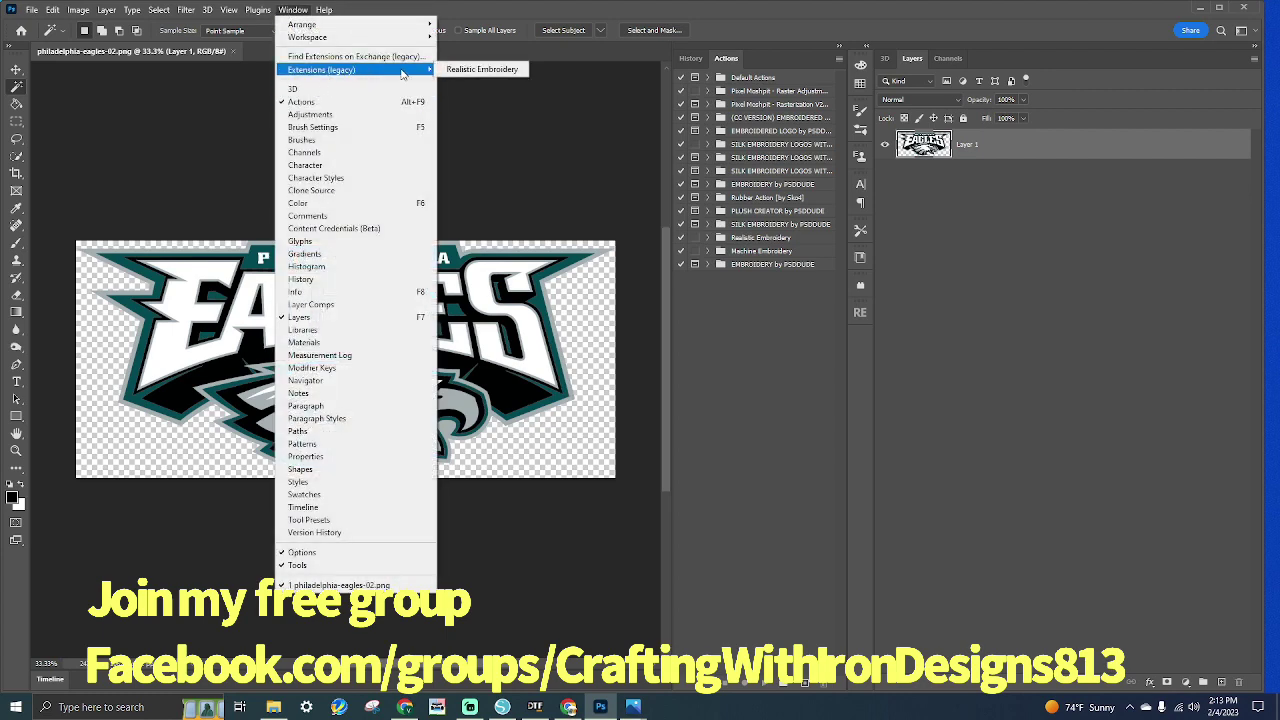
{"action": "left_click", "coordinate": [470, 70]}
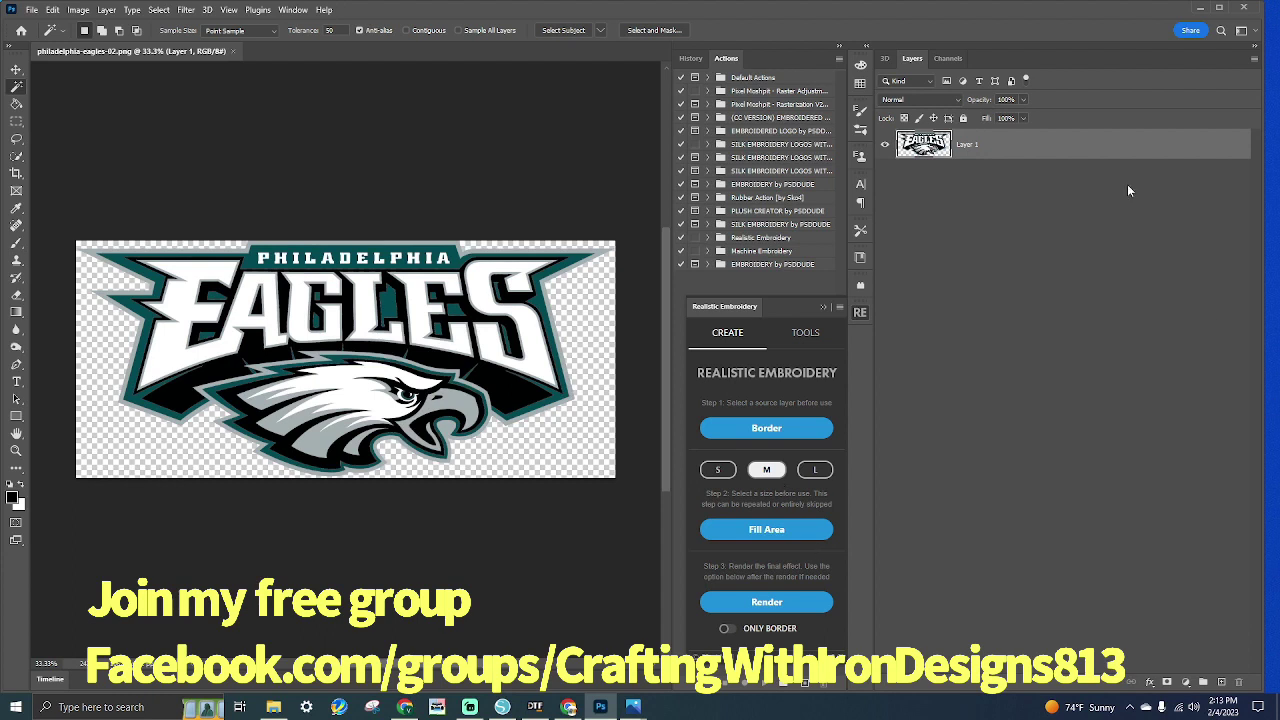
Set the image resolution to 300 pixels/inch with resampling on
{"action": "left_click", "coordinate": [78, 10]}
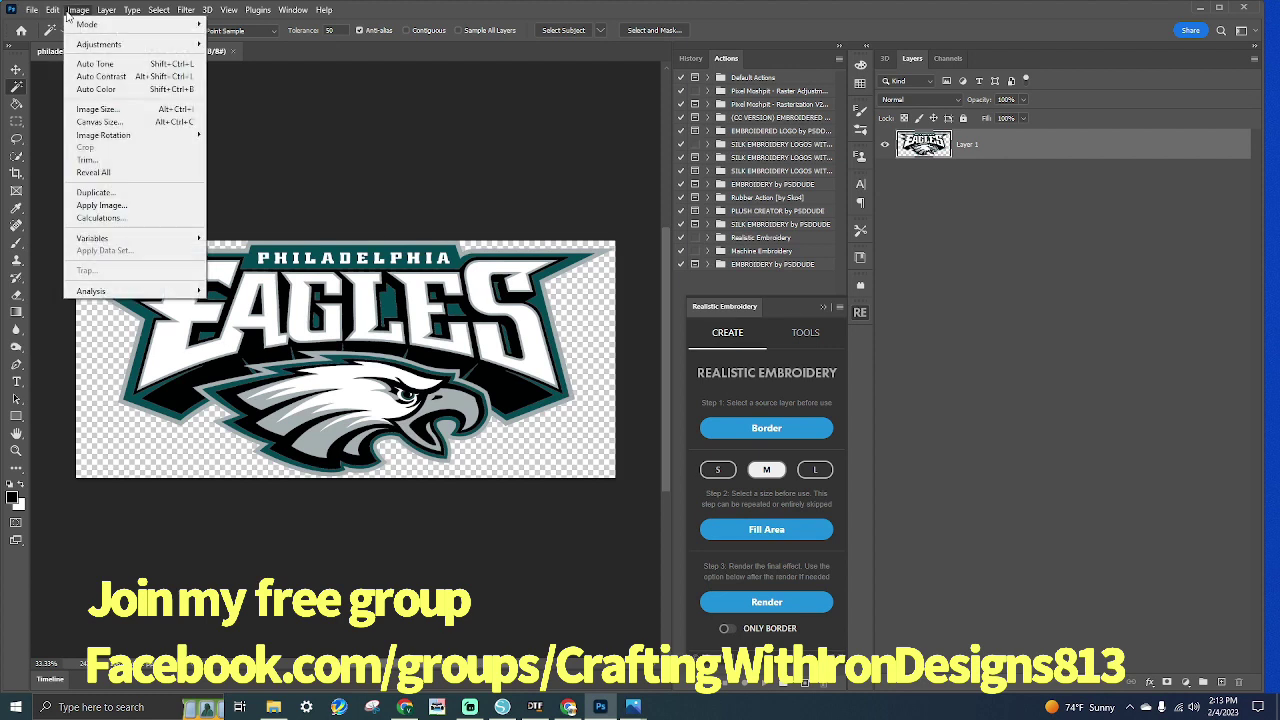
{"action": "mouse_move", "coordinate": [95, 45]}
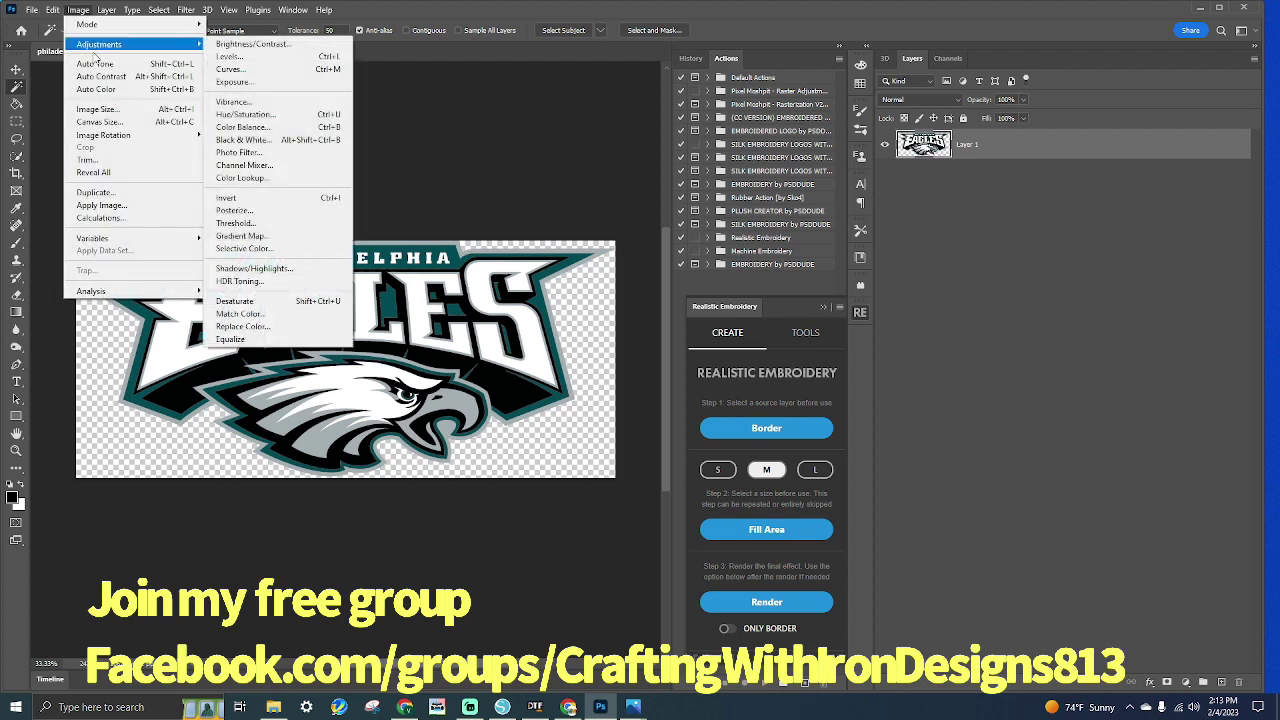
{"action": "left_click", "coordinate": [113, 109]}
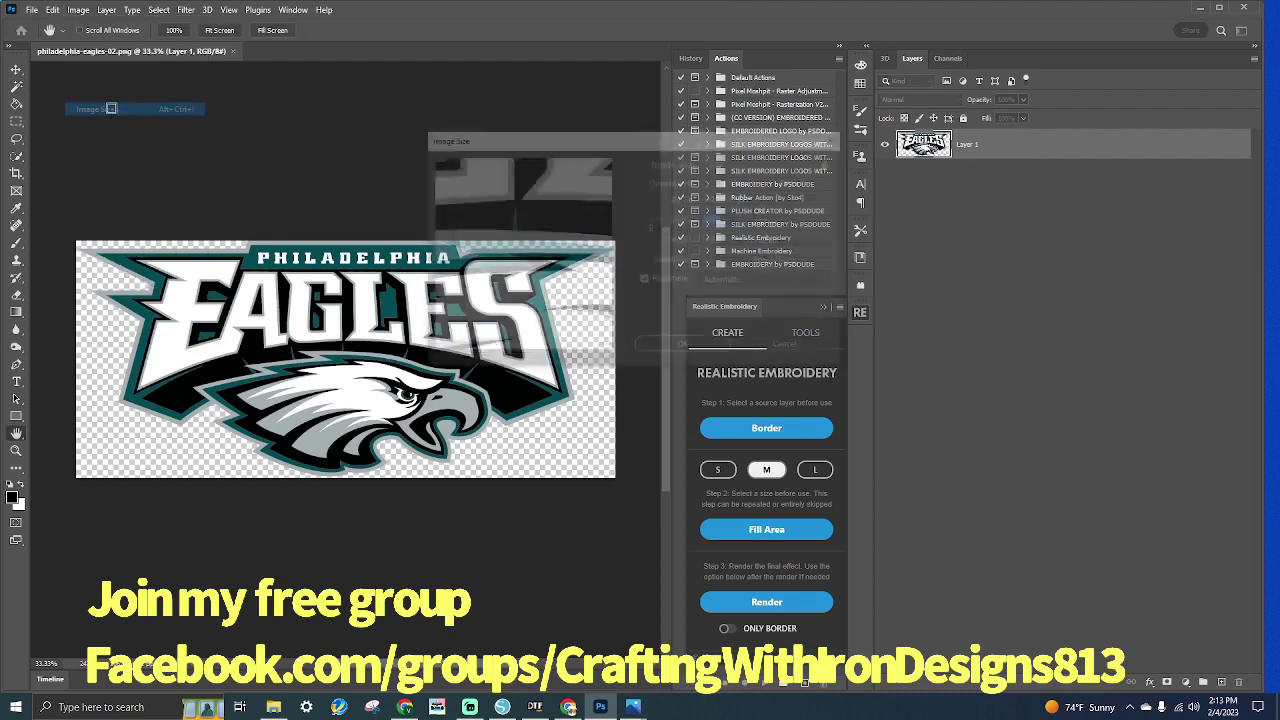
{"action": "key", "text": "Tab"}
{"action": "key", "text": "Tab"}
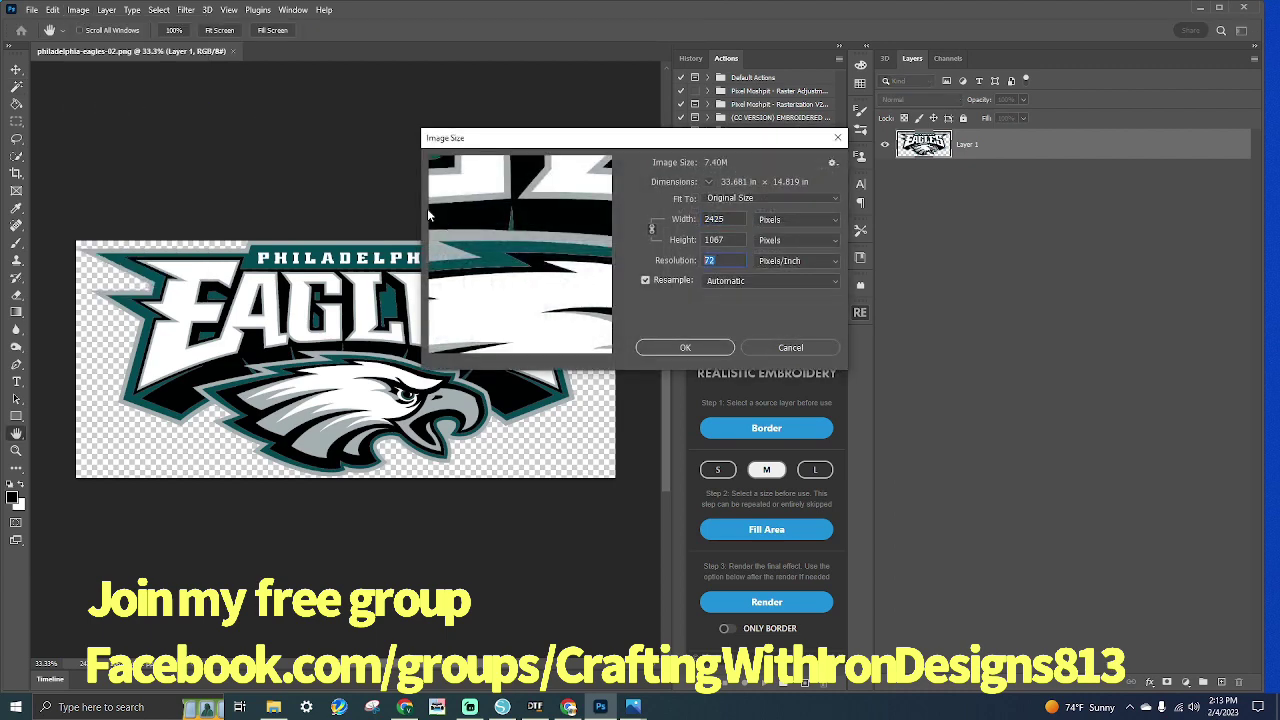
{"action": "type", "text": "300"}
{"action": "key", "text": "Return"}
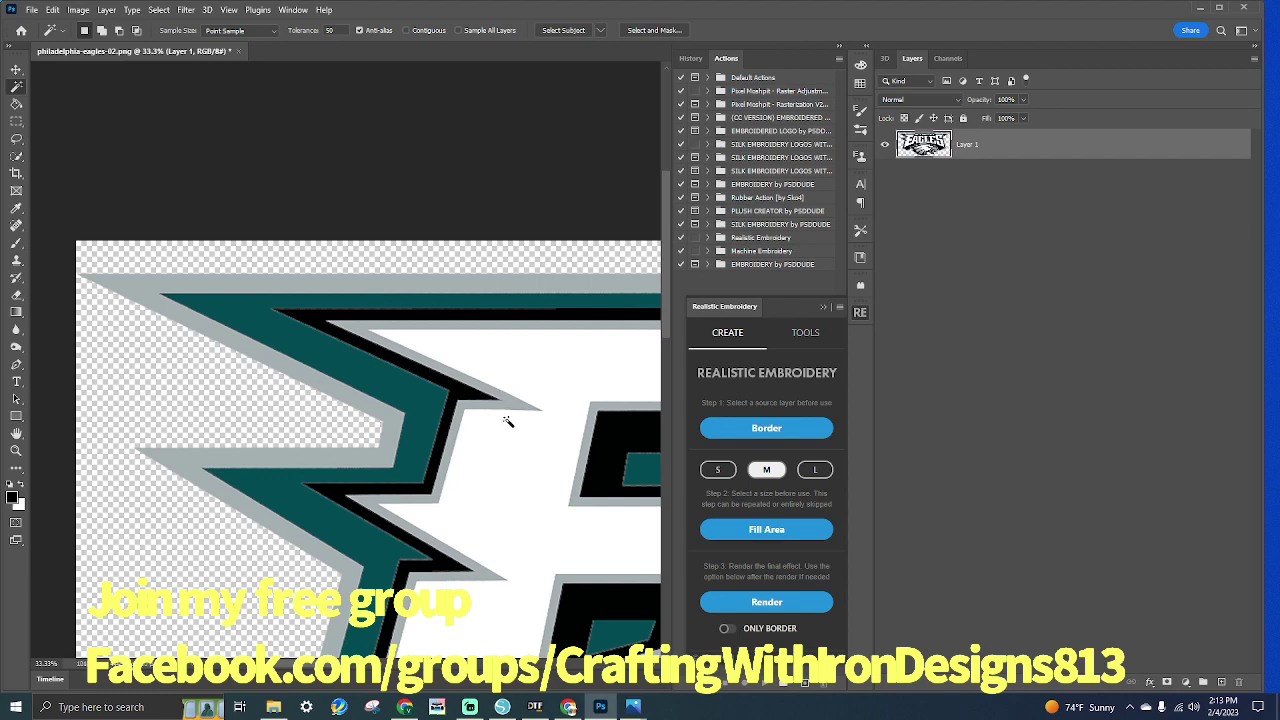
Select all gray areas of the Eagles logo with the Magic Wand, copy them to a new layer, and check it with Layer 1 hidden
{"action": "scroll", "coordinate": [508, 422], "scroll_direction": "down", "scroll_amount": 2}
{"action": "scroll", "coordinate": [310, 553], "scroll_direction": "right", "scroll_amount": 3}
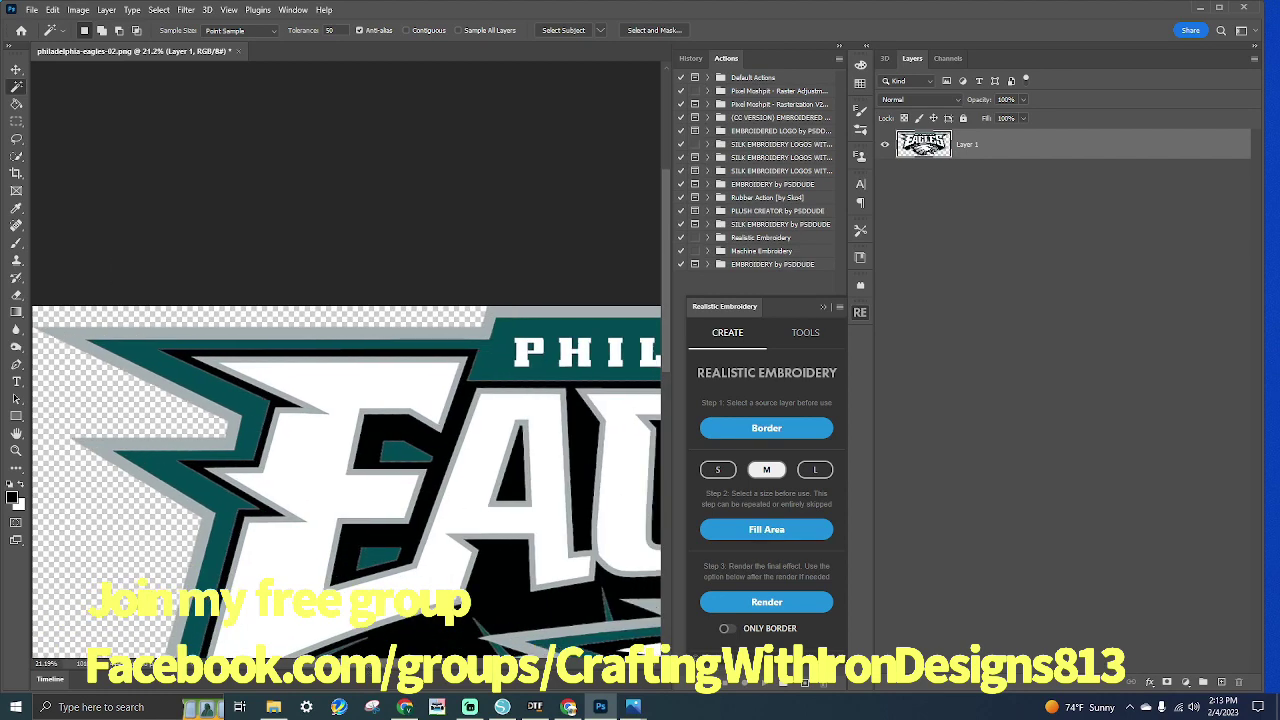
{"action": "scroll", "coordinate": [310, 553], "scroll_direction": "down", "scroll_amount": 2}
{"action": "scroll", "coordinate": [310, 553], "scroll_direction": "down", "scroll_amount": 1}
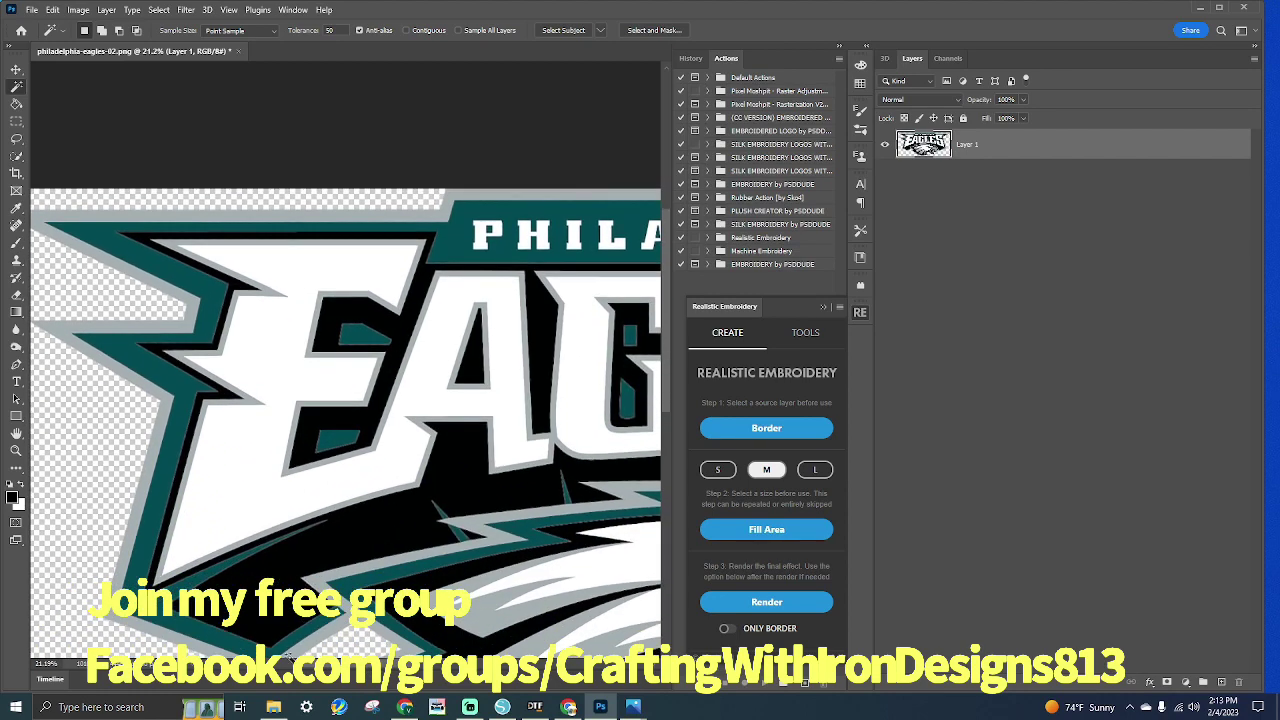
{"action": "scroll", "coordinate": [340, 560], "scroll_direction": "down", "scroll_amount": 2}
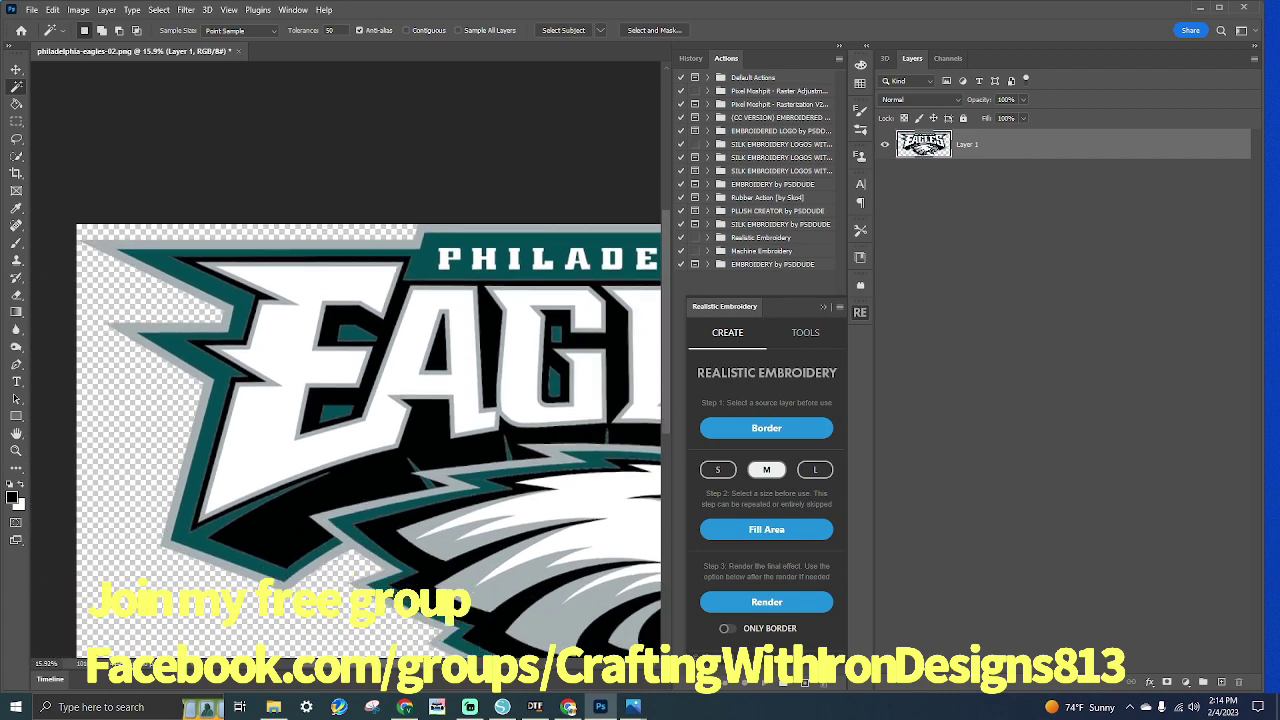
{"action": "scroll", "coordinate": [390, 520], "scroll_direction": "down", "scroll_amount": 2}
{"action": "scroll", "coordinate": [415, 530], "scroll_direction": "up", "scroll_amount": 1}
{"action": "scroll", "coordinate": [410, 535], "scroll_direction": "down", "scroll_amount": 2}
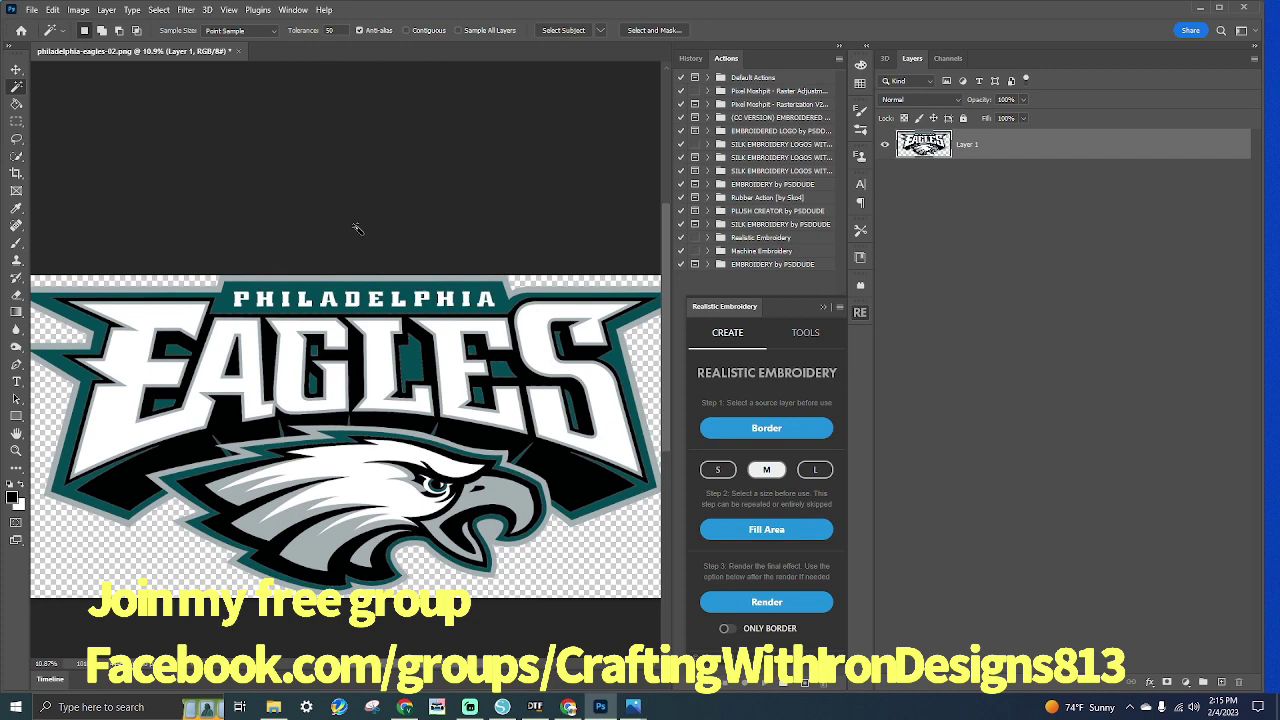
{"action": "left_click", "coordinate": [75, 388]}
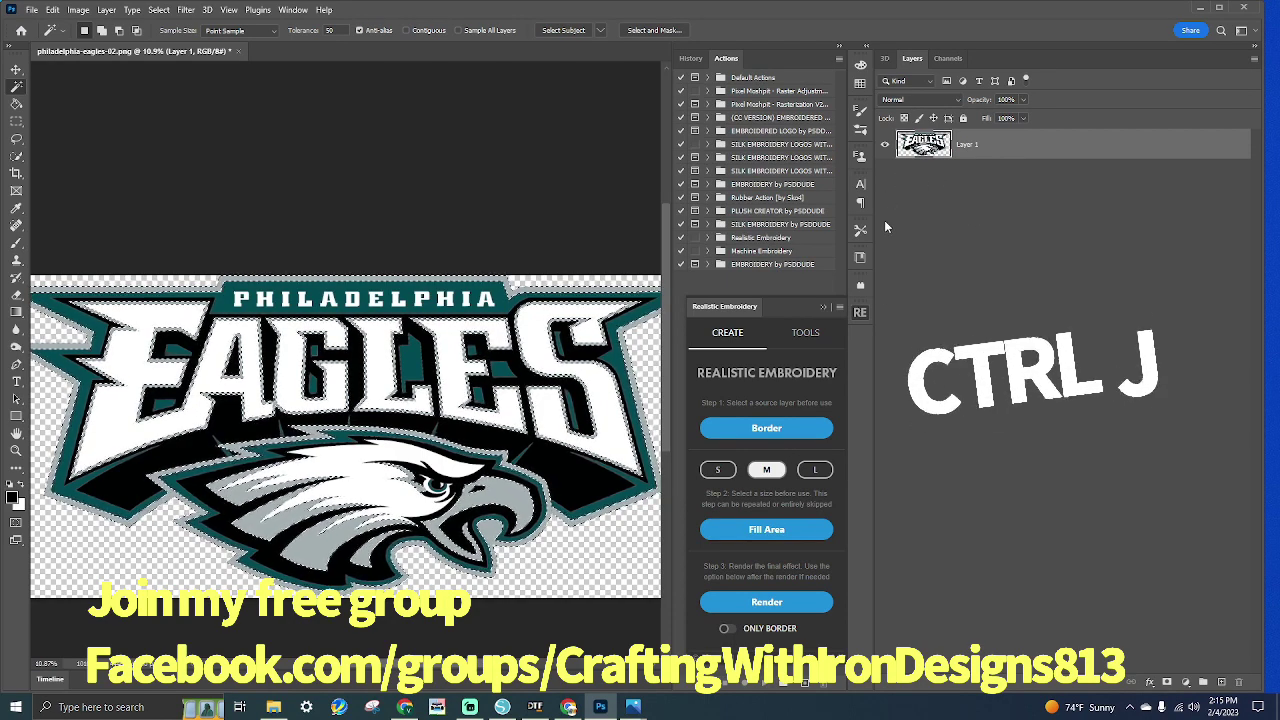
{"action": "key", "text": "ctrl+j"}
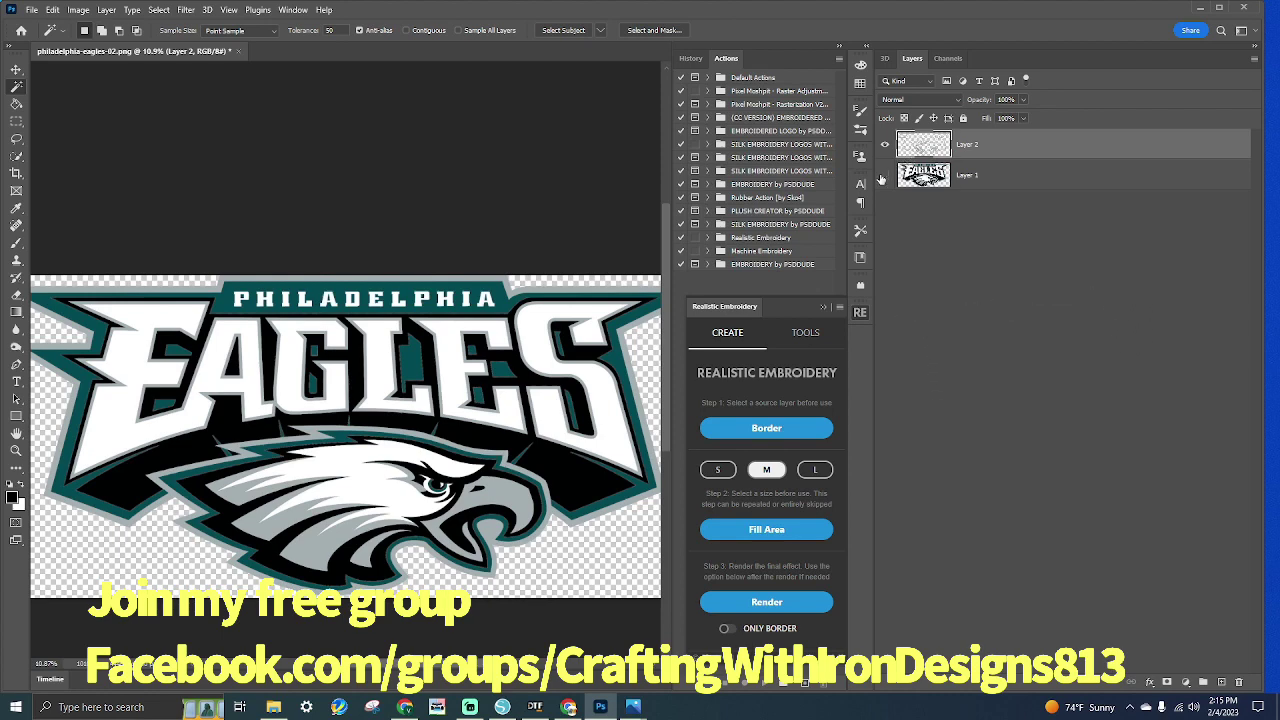
{"action": "left_click", "coordinate": [881, 179]}
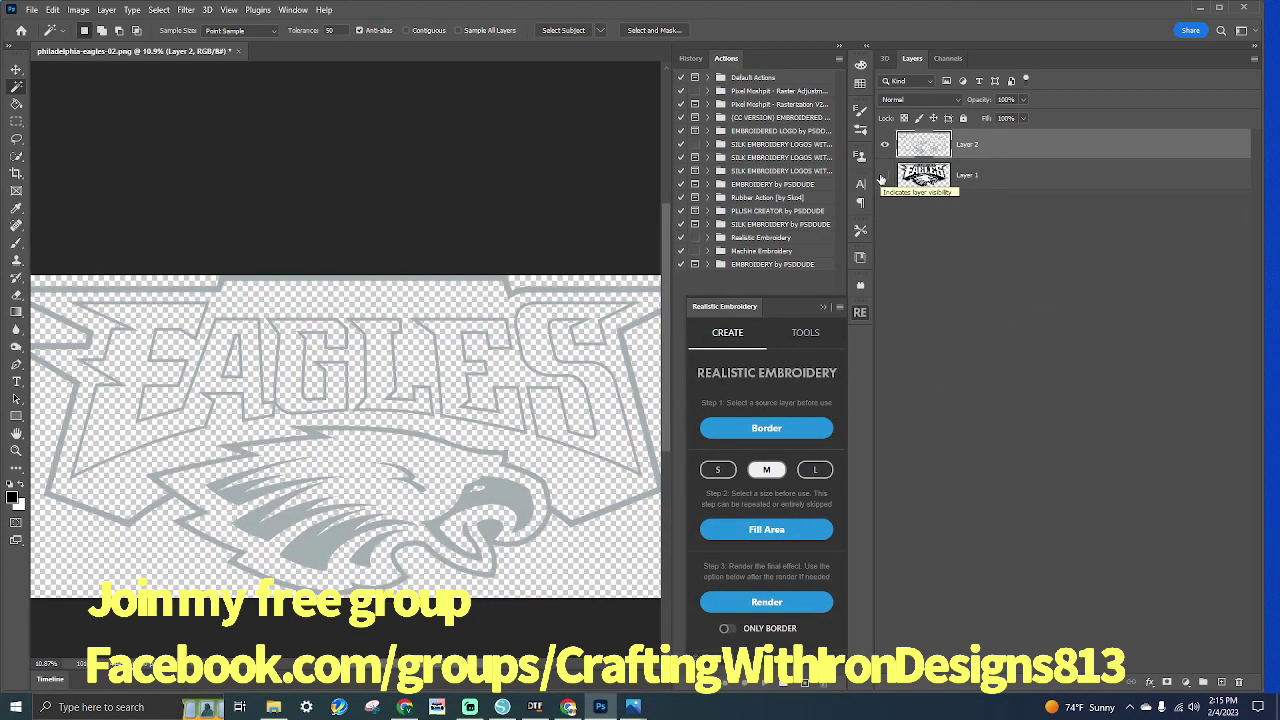
{"action": "left_click", "coordinate": [884, 176]}
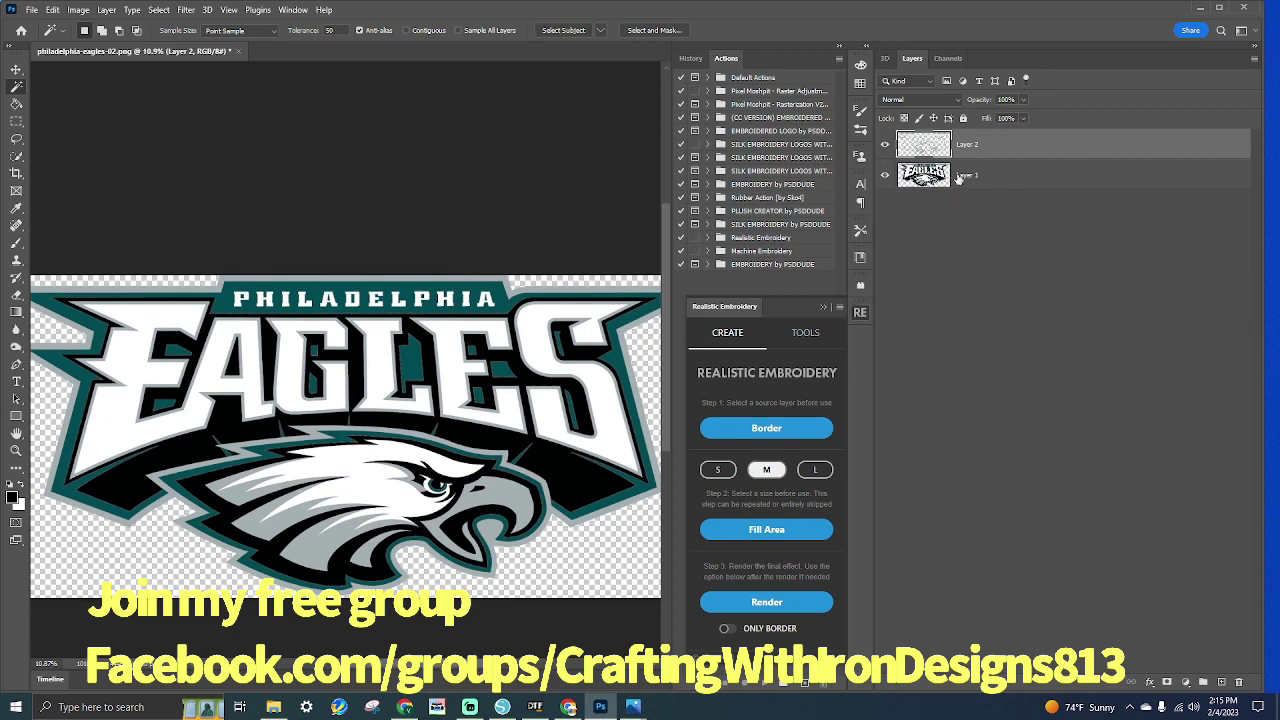
Rename the layer holding the gray areas as GRAY
{"action": "double_click", "coordinate": [972, 145]}
{"action": "type", "text": "GRAY"}
{"action": "left_click", "coordinate": [964, 206]}
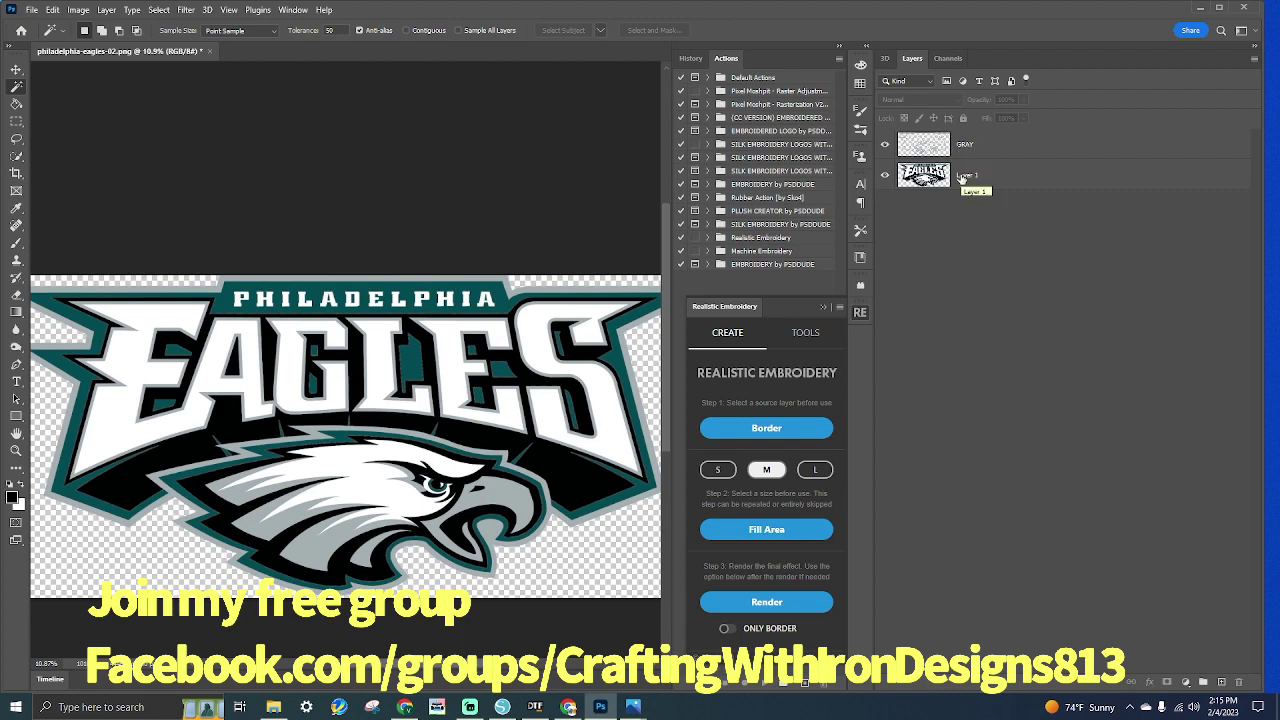
Copy the logo's black areas from Layer 1 to a new layer named BLACK
{"action": "left_click", "coordinate": [963, 178]}
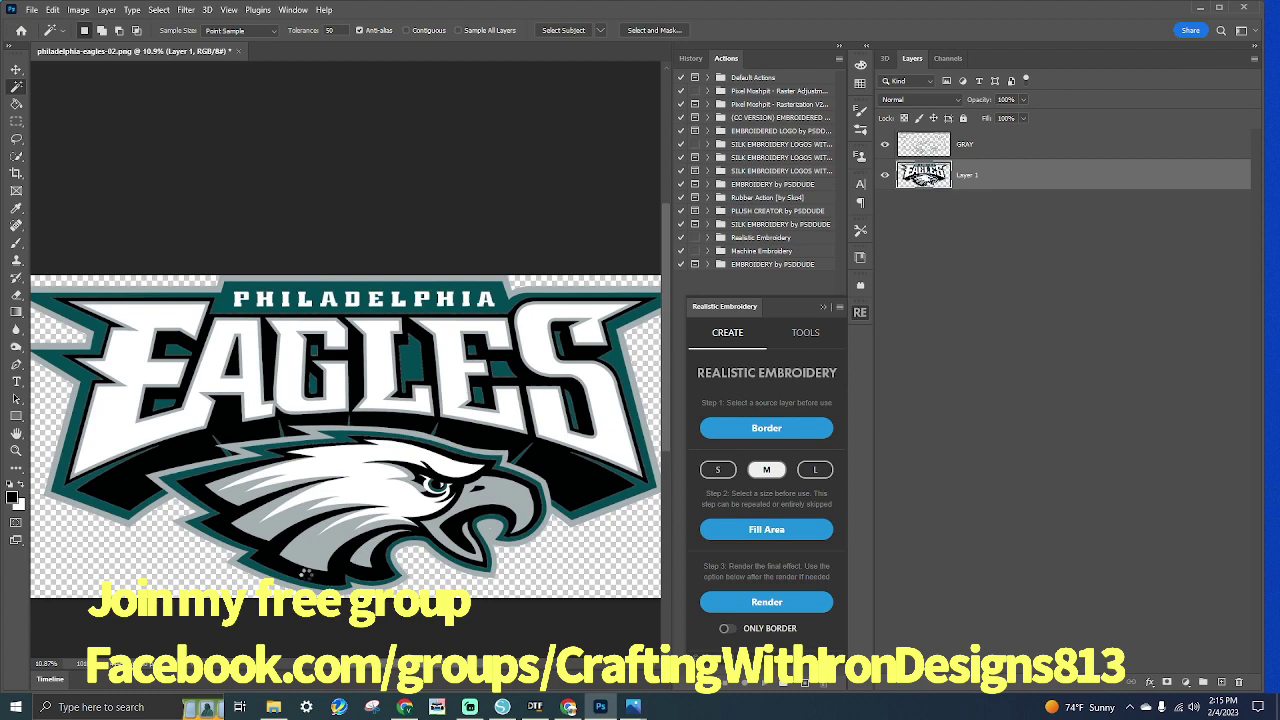
{"action": "left_click", "coordinate": [805, 536]}
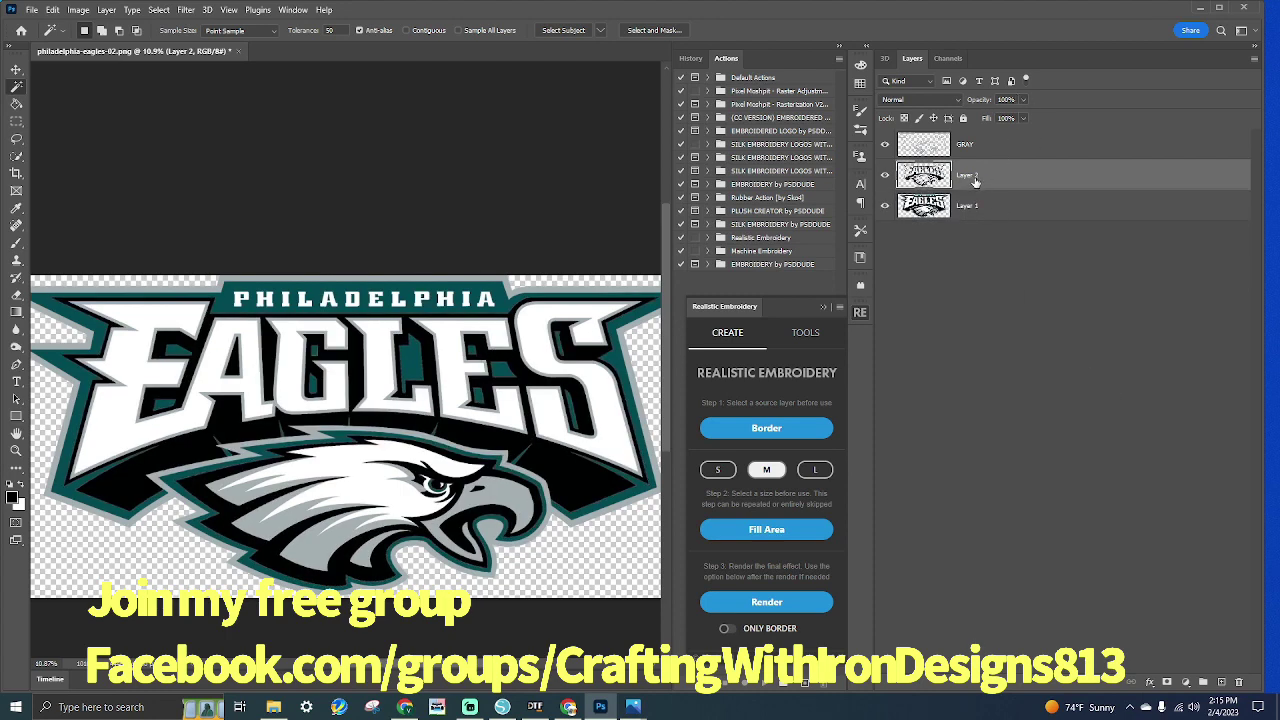
{"action": "double_click", "coordinate": [968, 176]}
{"action": "type", "text": "BLACK"}
{"action": "left_click", "coordinate": [984, 304]}
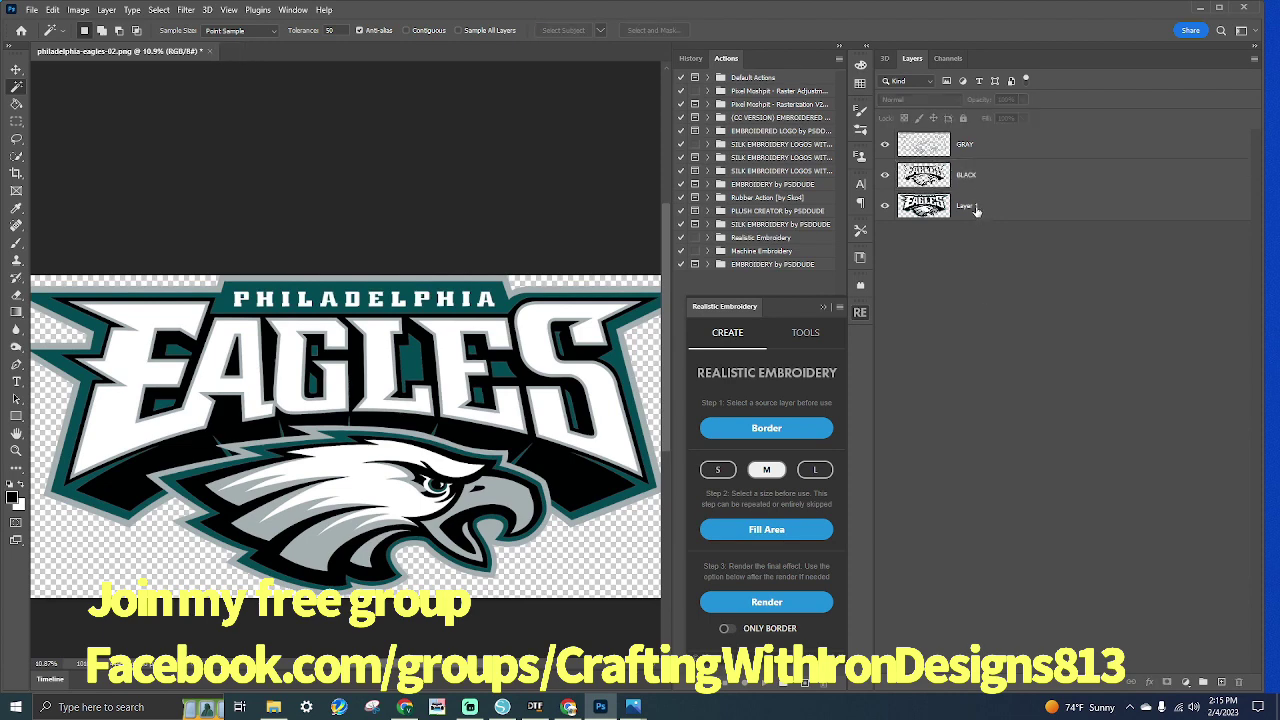
Inspect the BLACK layer by temporarily hiding Layer 1 and GRAY, ending with all layers shown and Layer 1 selected
{"action": "left_click", "coordinate": [977, 210]}
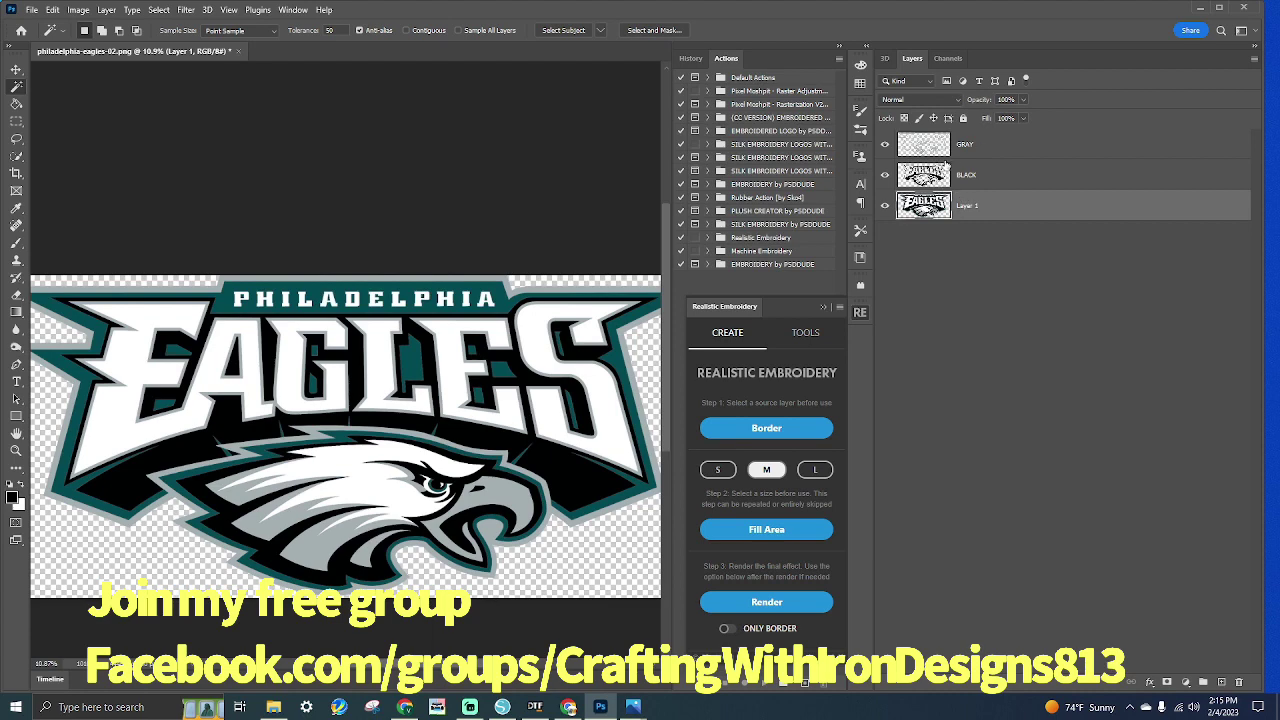
{"action": "left_click", "coordinate": [884, 206]}
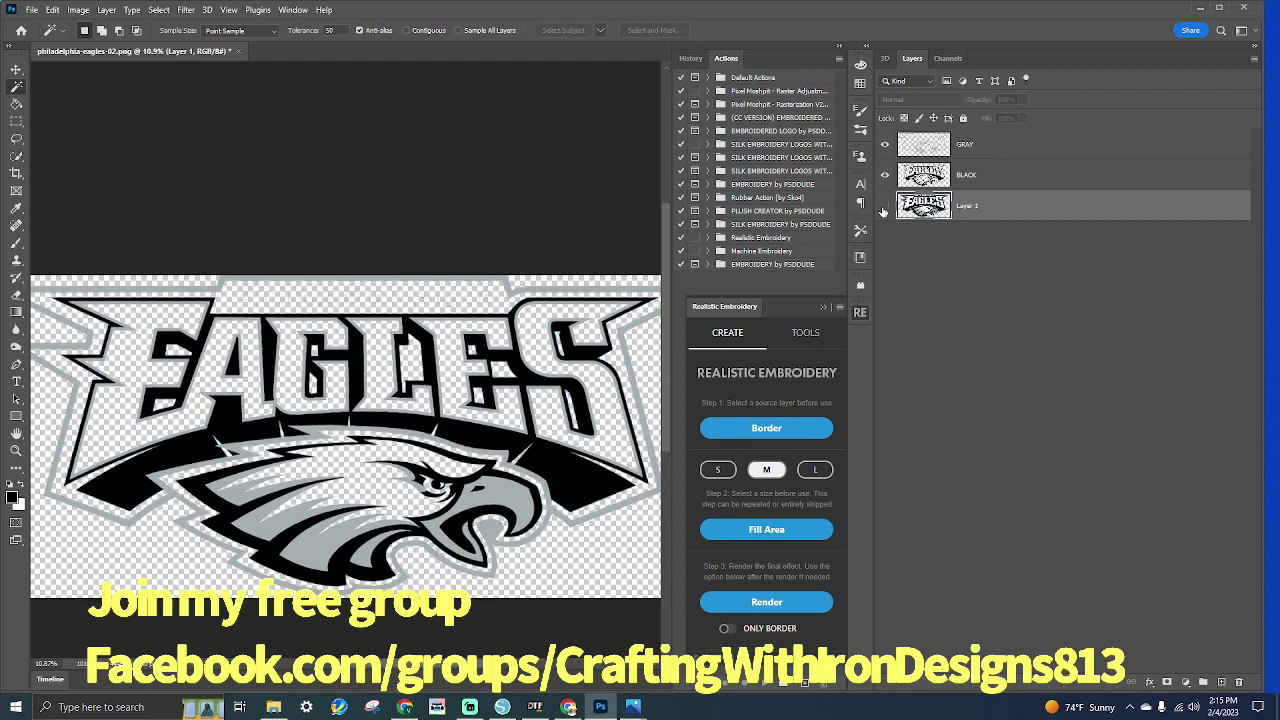
{"action": "left_click", "coordinate": [884, 145]}
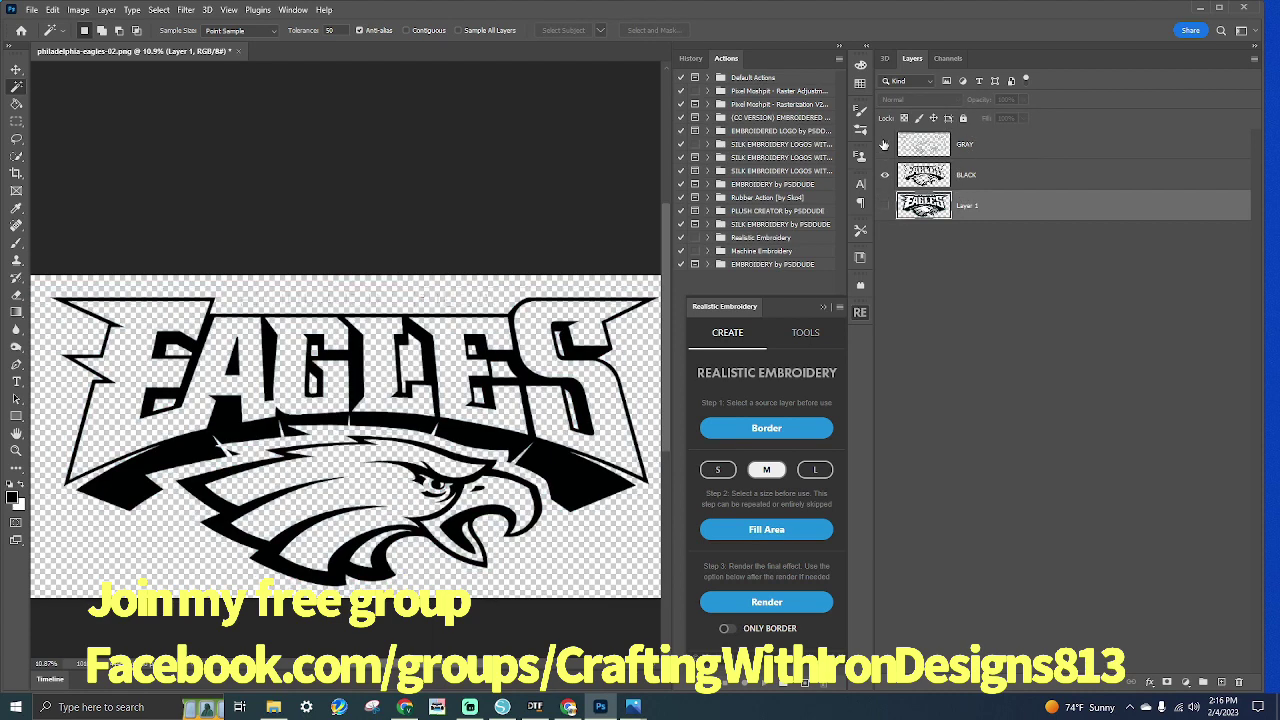
{"action": "left_click", "coordinate": [885, 145]}
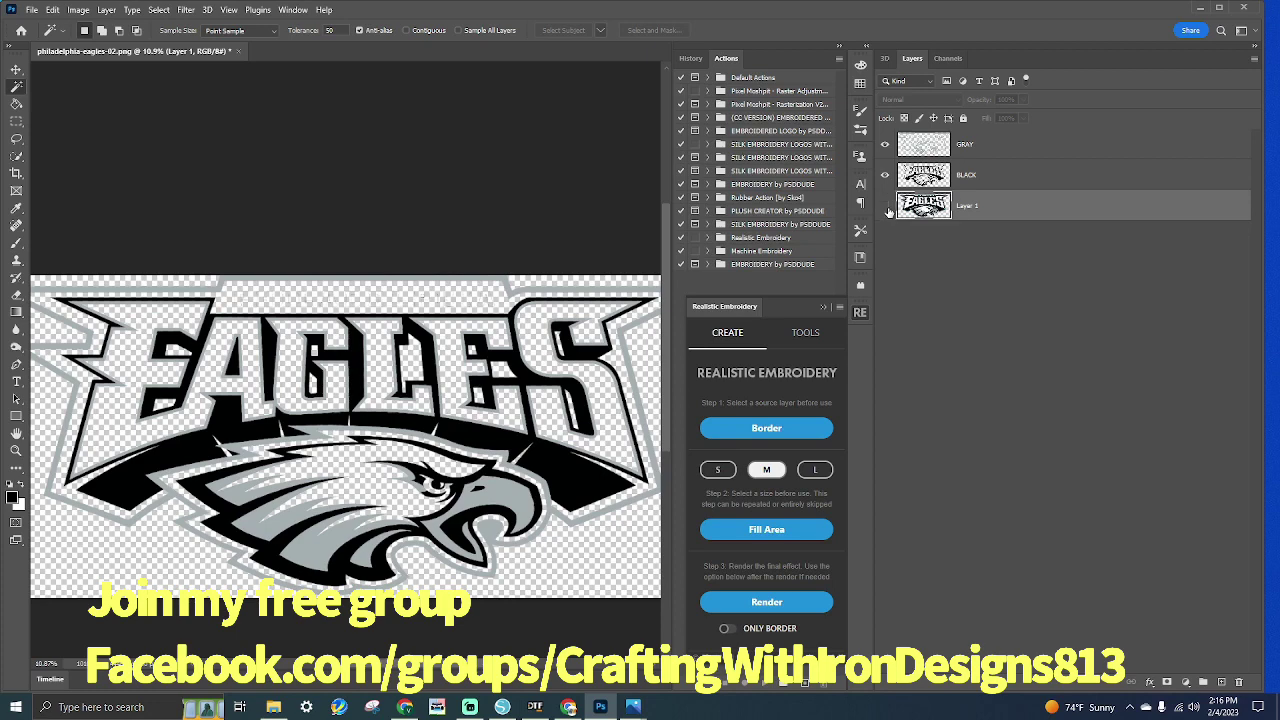
{"action": "left_click", "coordinate": [885, 207]}
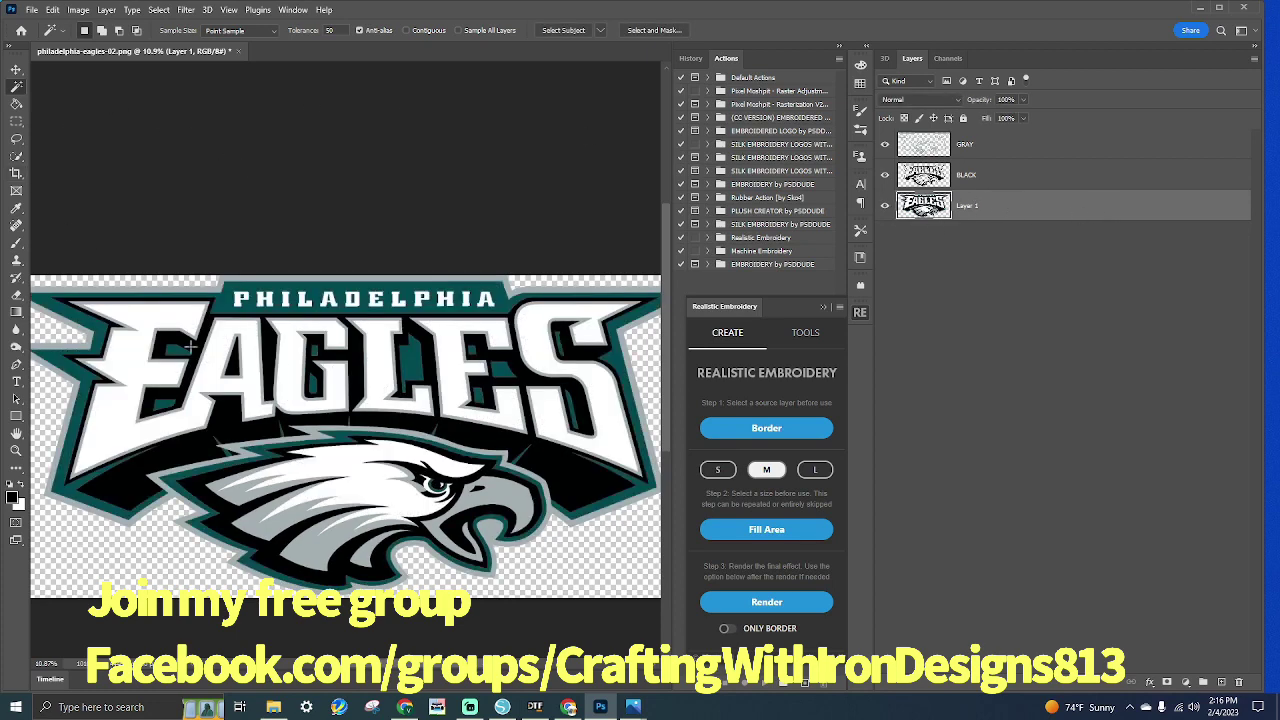
Select the teal areas of the logo on Layer 1 with the Magic Wand and copy them to a new layer
{"action": "left_click", "coordinate": [90, 500]}
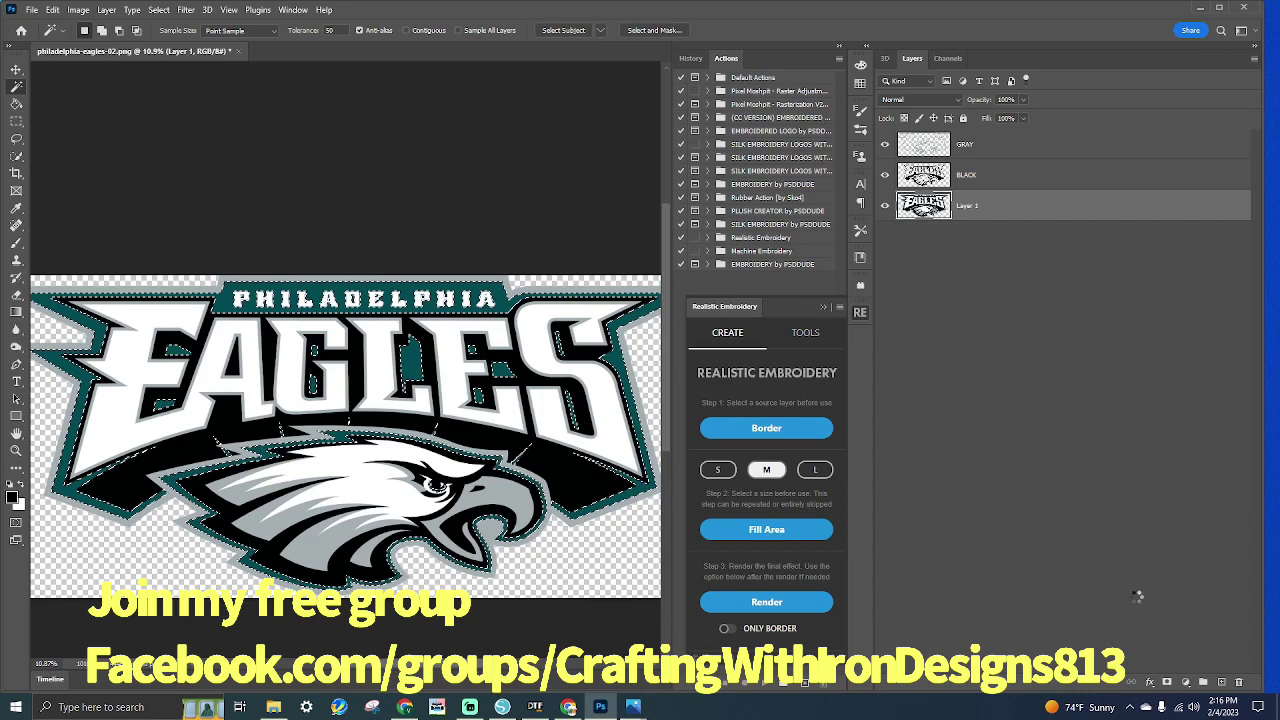
{"action": "key", "text": "ctrl+j"}
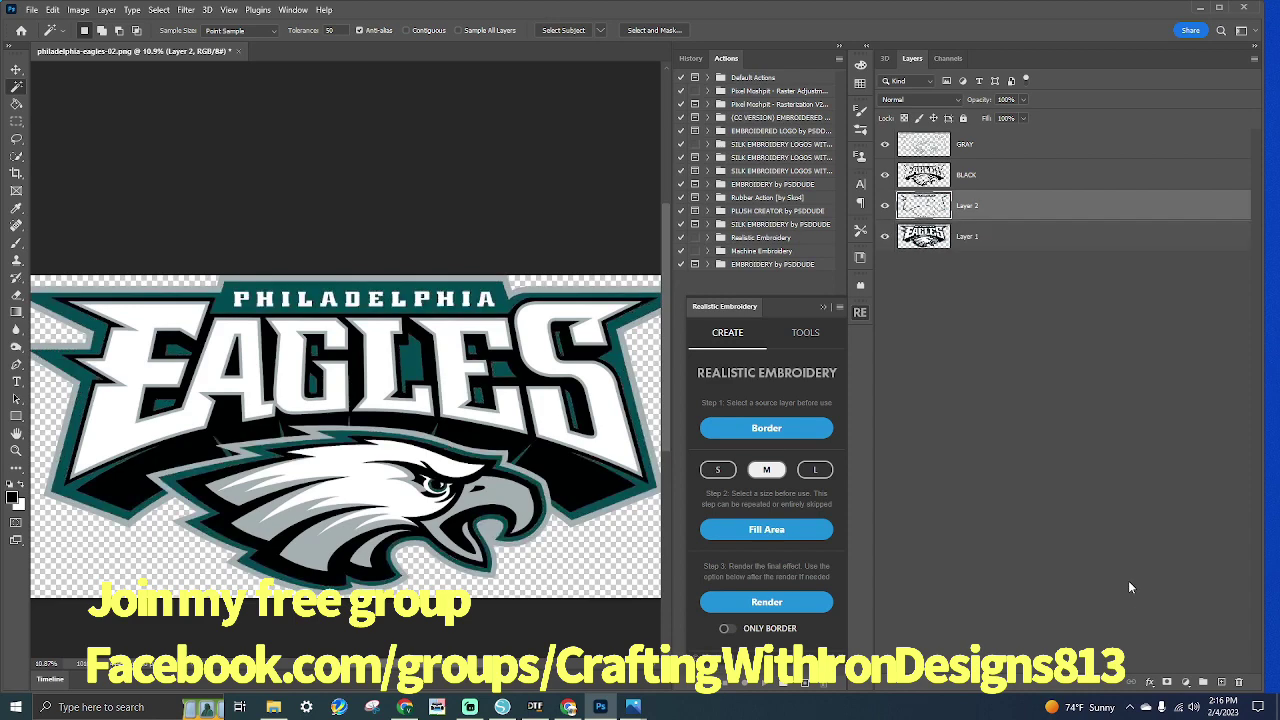
Examine the separated color layers by toggling their visibility, then restore them all and select Layer 1
{"action": "left_click", "coordinate": [885, 237]}
{"action": "left_click", "coordinate": [884, 207]}
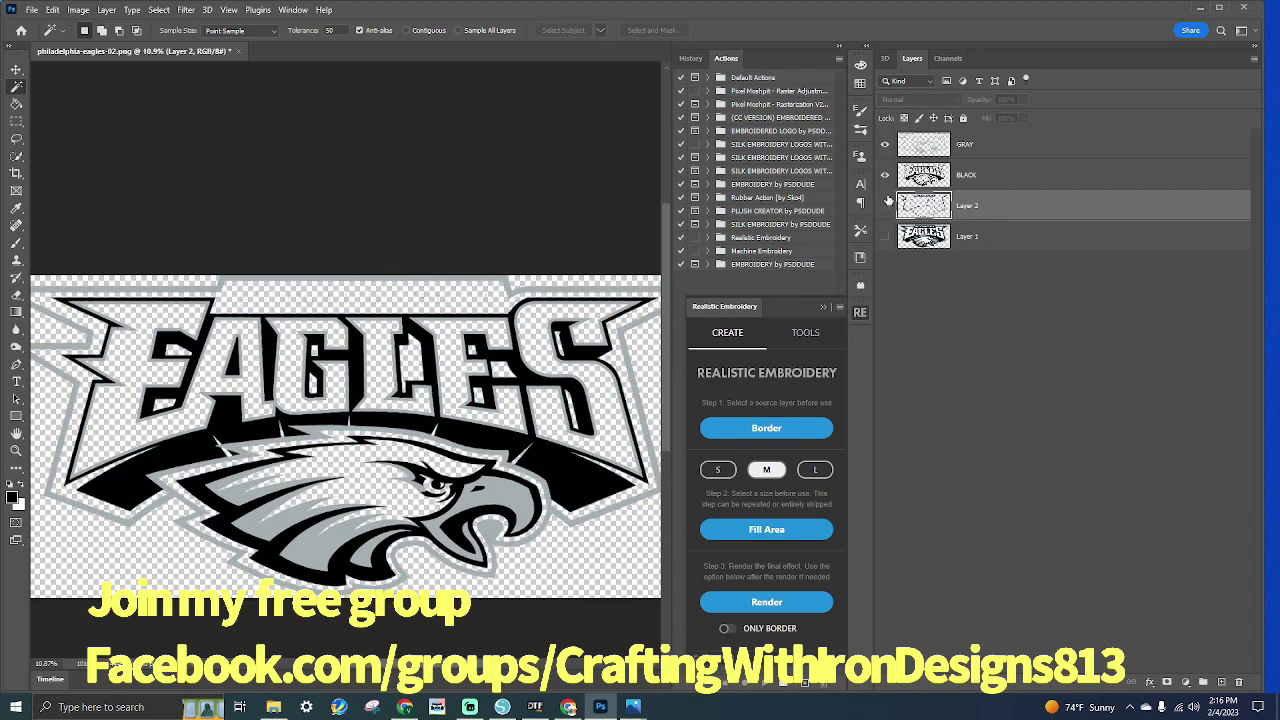
{"action": "left_click", "coordinate": [886, 176]}
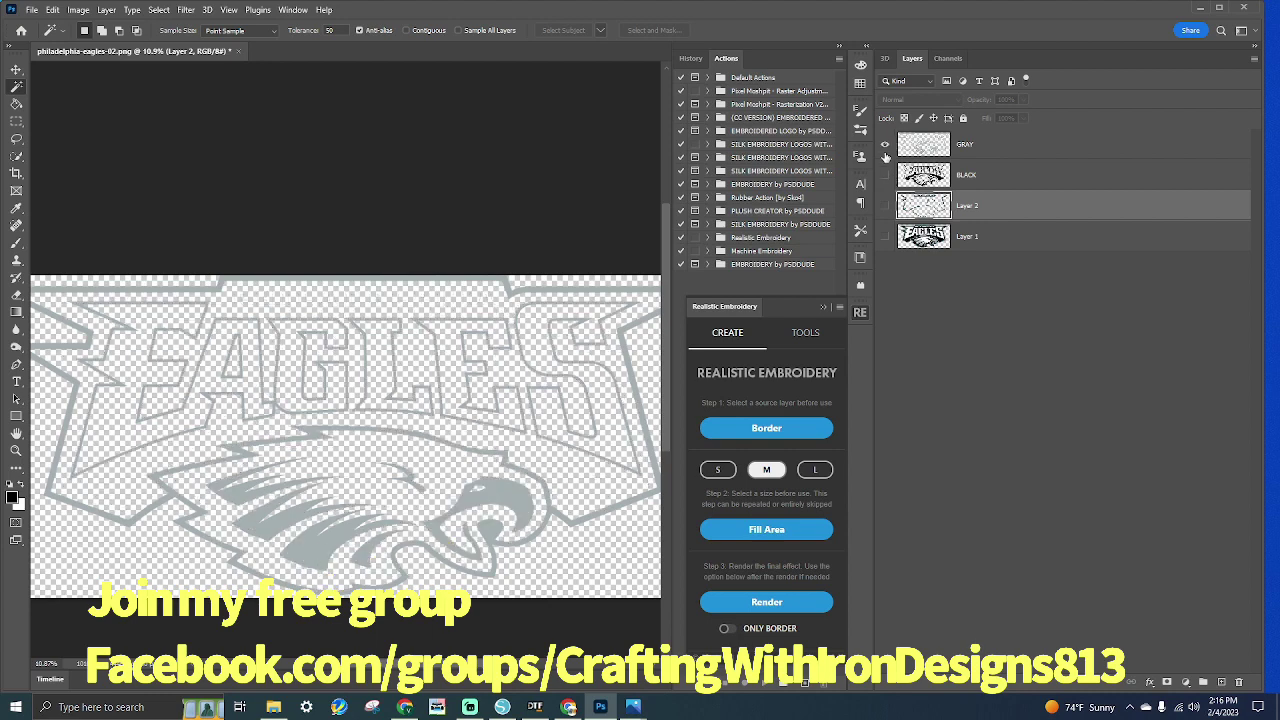
{"action": "left_click", "coordinate": [884, 175]}
{"action": "left_click", "coordinate": [884, 207]}
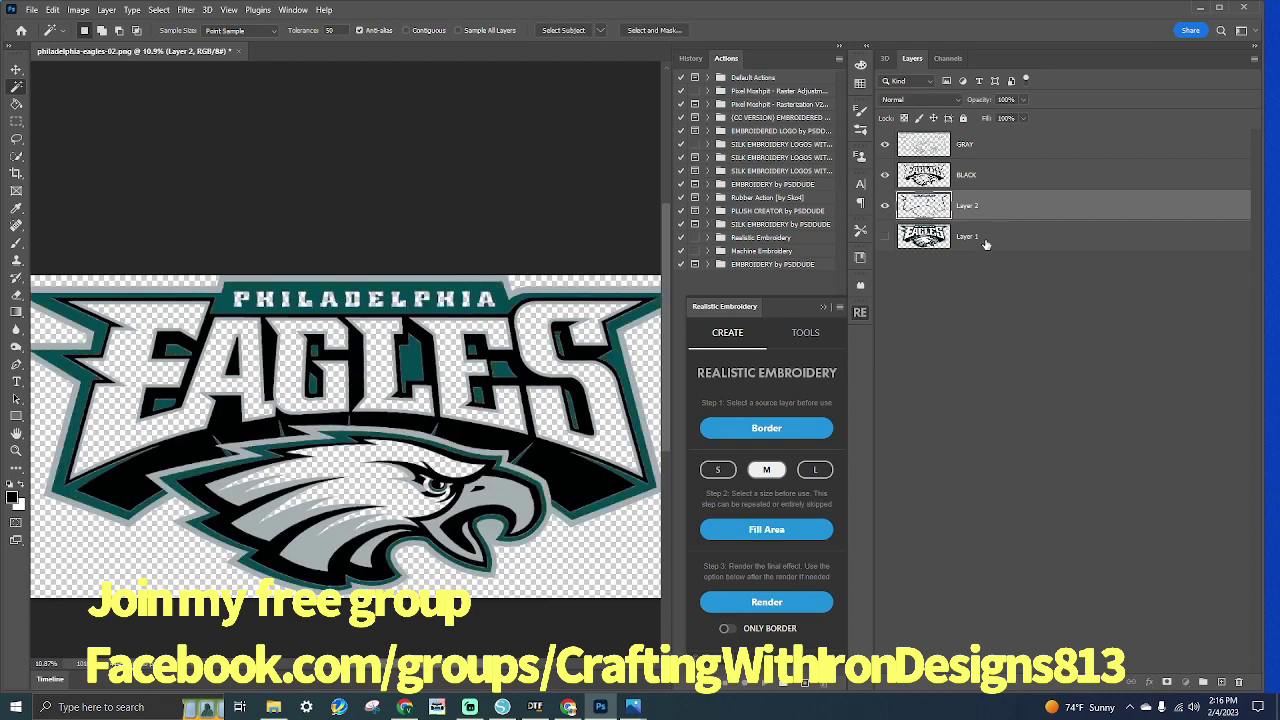
{"action": "left_click", "coordinate": [982, 240]}
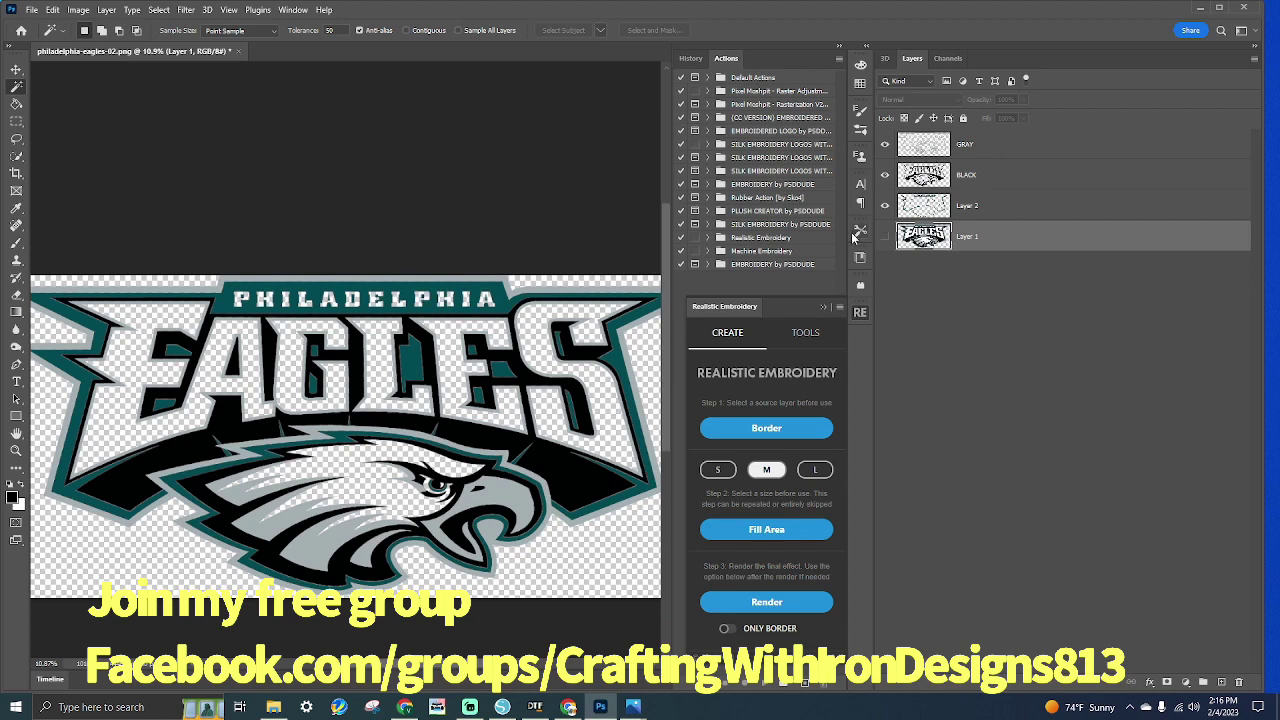
{"action": "left_click", "coordinate": [885, 236]}
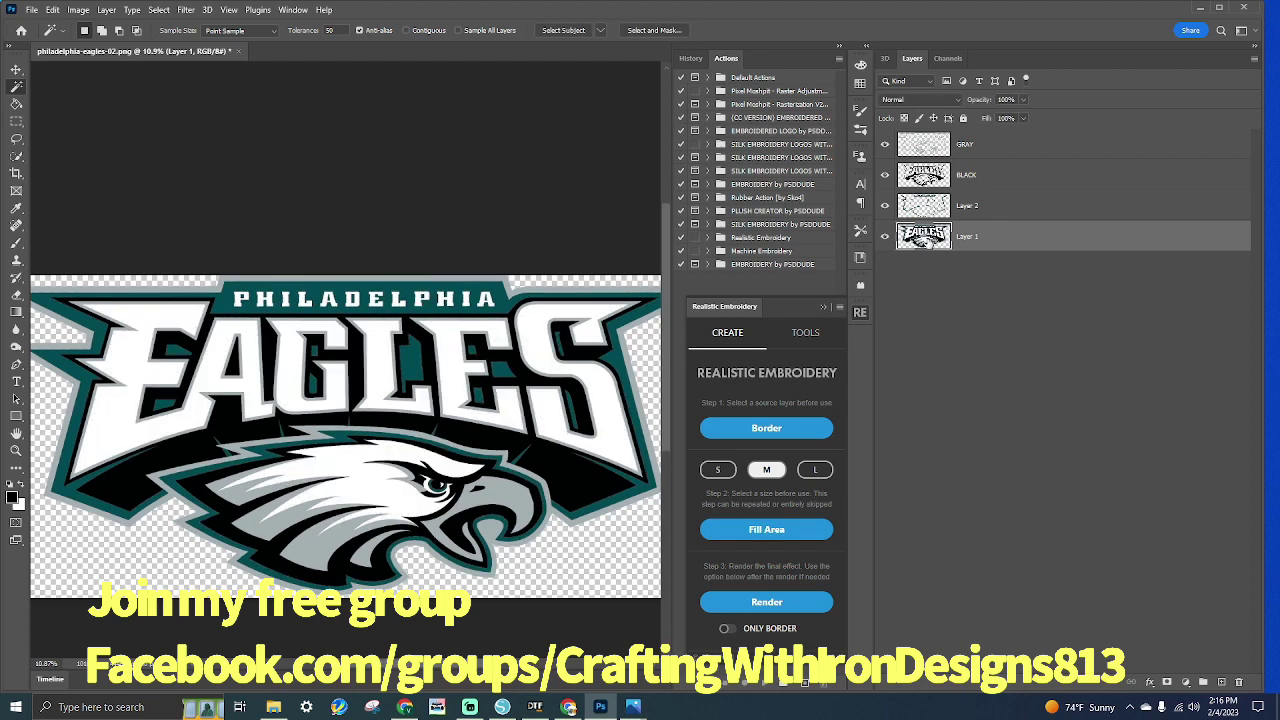
Copy the logo's white areas from Layer 1 to a new layer and hide Layer 1
{"action": "left_click", "coordinate": [381, 381]}
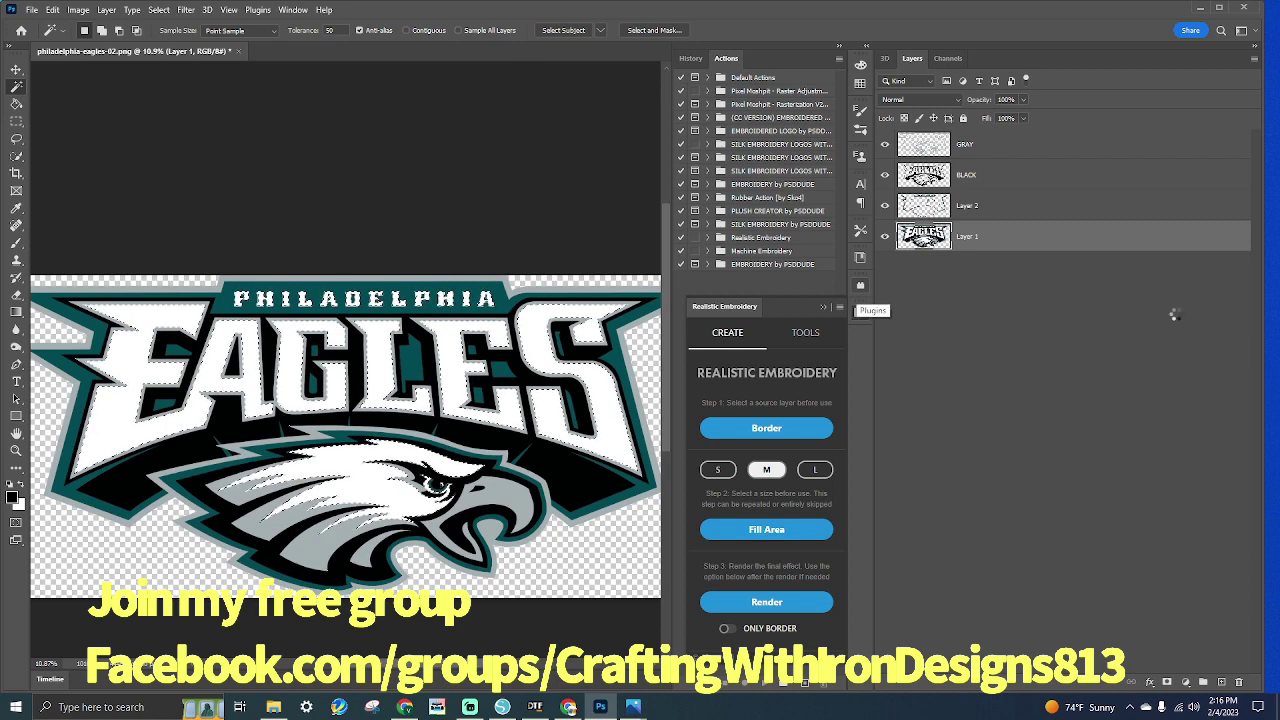
{"action": "key", "text": "ctrl+j"}
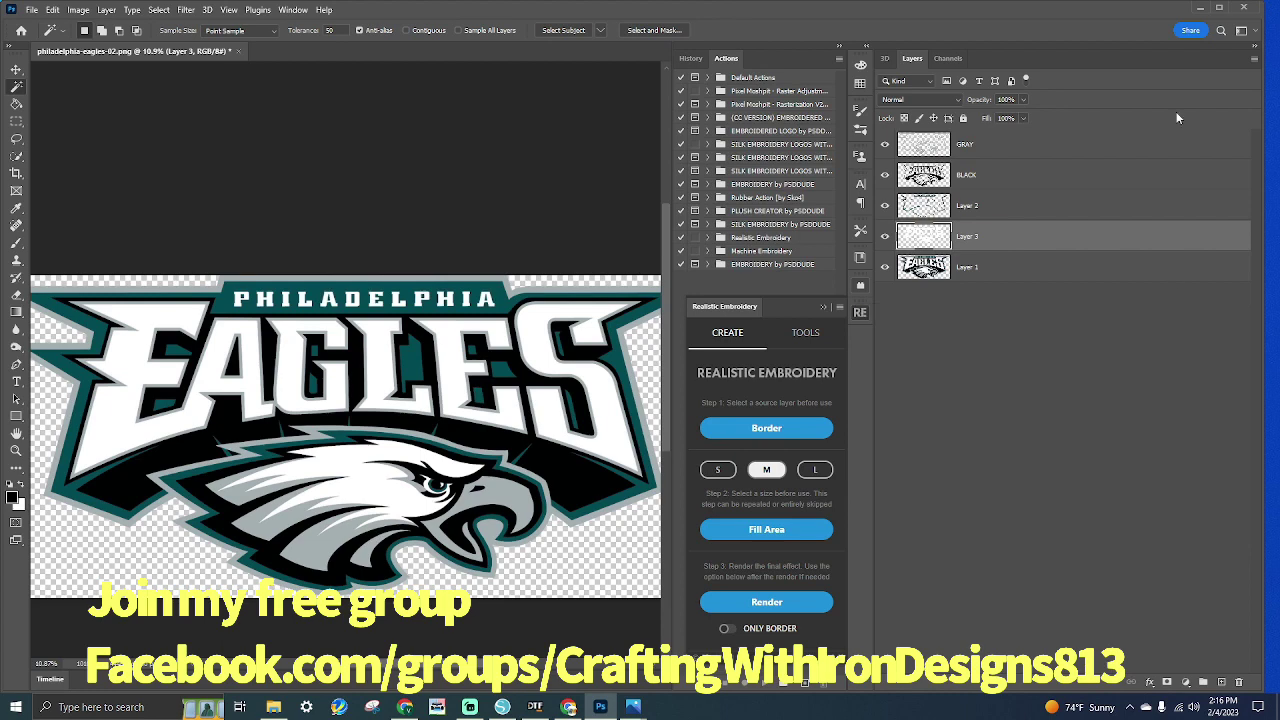
{"action": "left_click", "coordinate": [885, 267]}
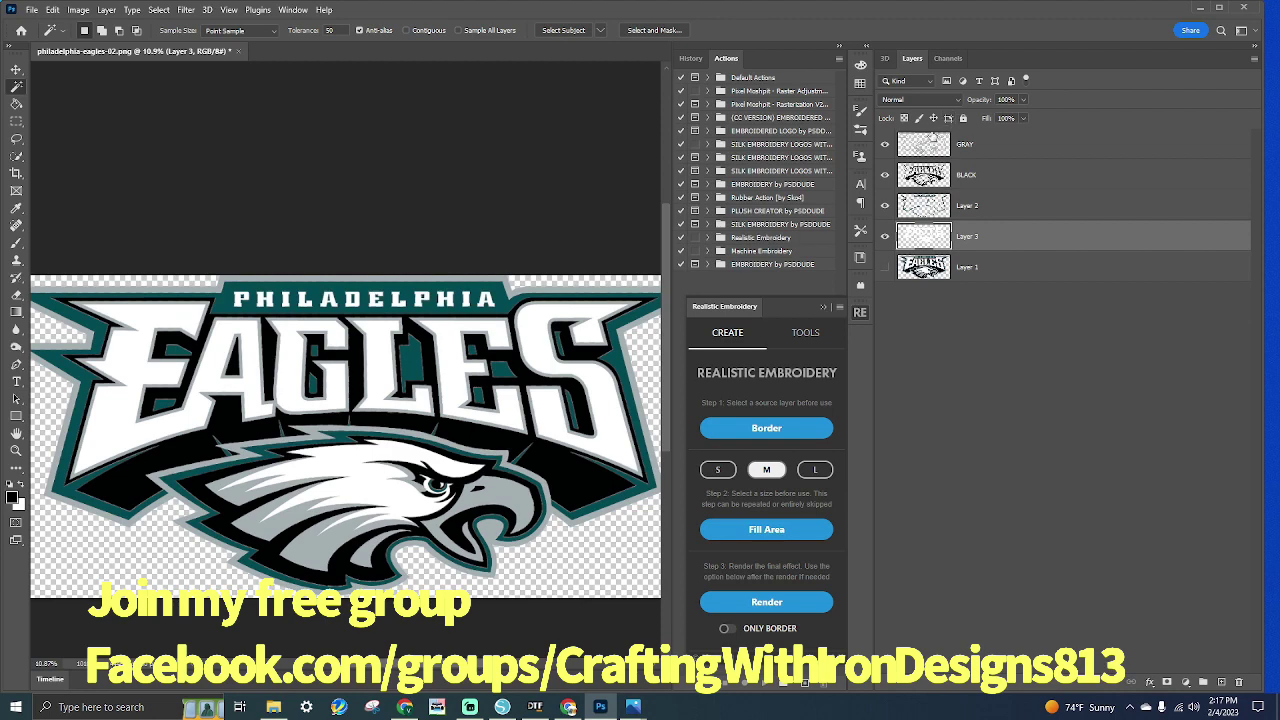
Rename Layer 2 as GREEN, Layer 3 as WHITE and Layer 1 as ORIGINAL IMAGE
{"action": "double_click", "coordinate": [966, 205]}
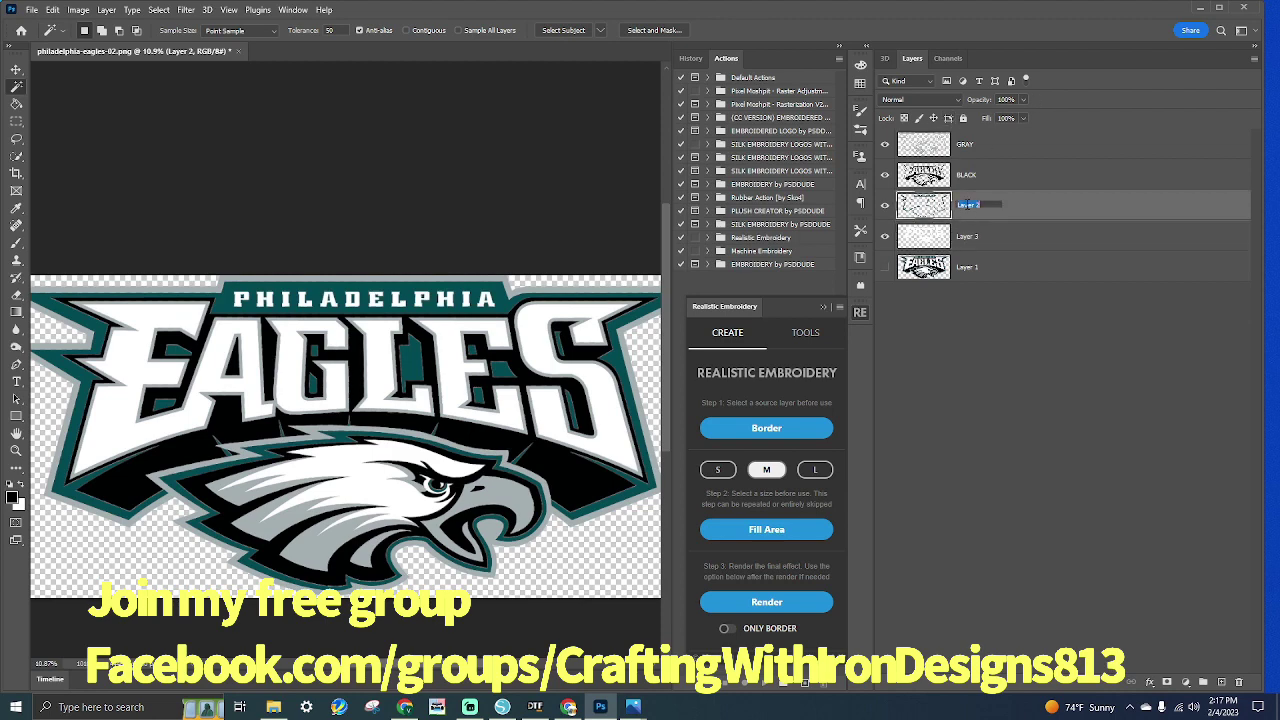
{"action": "type", "text": "GREEN"}
{"action": "double_click", "coordinate": [968, 236]}
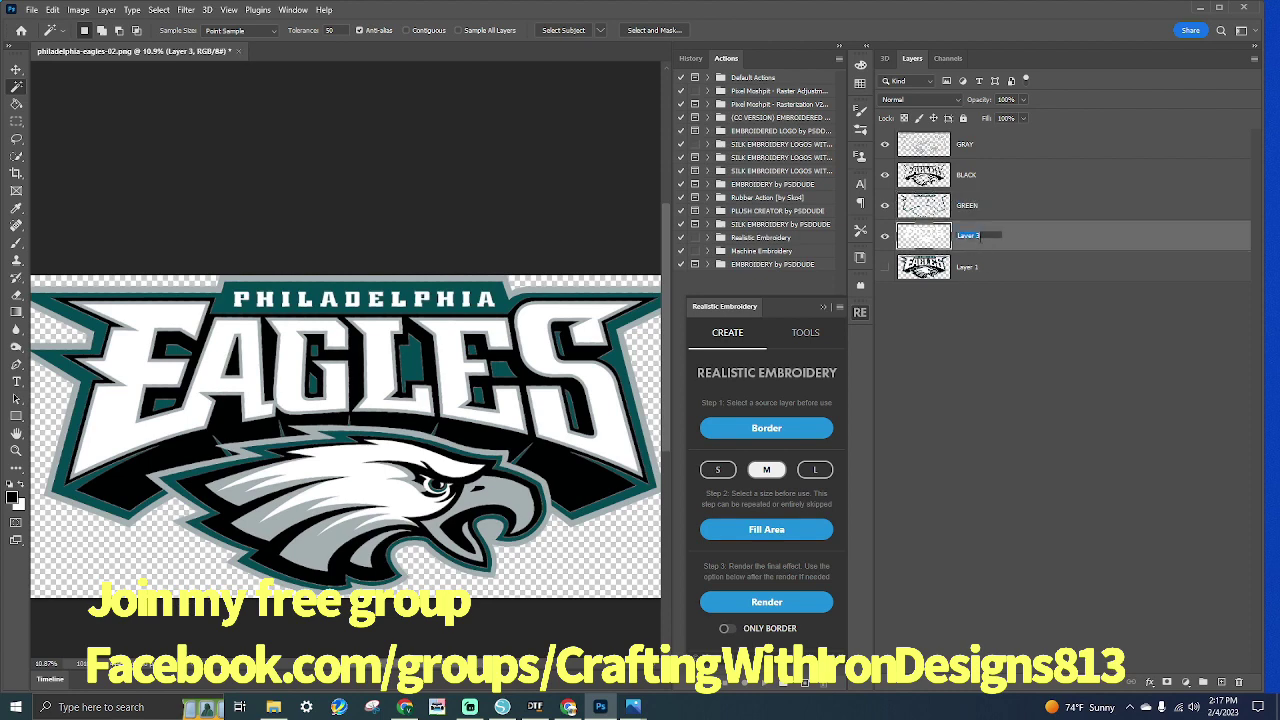
{"action": "type", "text": "WHITE"}
{"action": "double_click", "coordinate": [968, 267]}
{"action": "type", "text": "OR"}
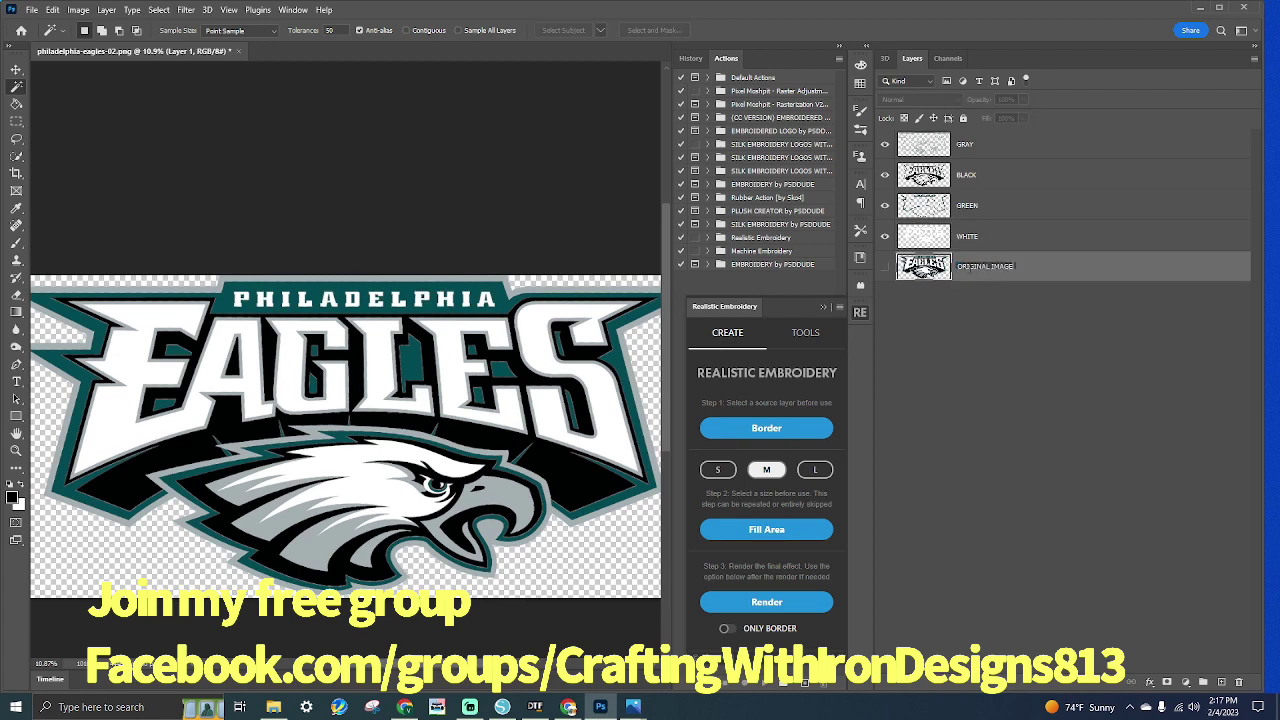
{"action": "type", "text": "IGINAL IMAGE"}
{"action": "left_click", "coordinate": [1010, 328]}
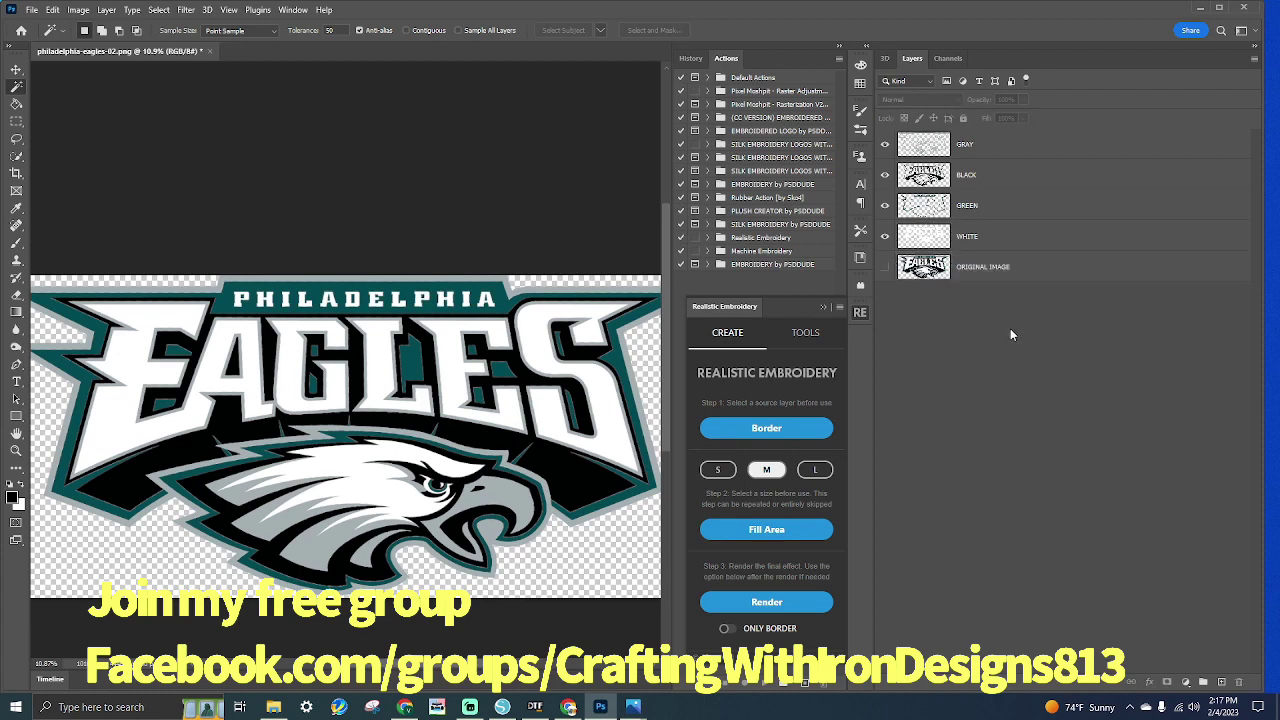
Hide the BLACK, GREEN and WHITE layers and generate the Realistic Embroidery border from the GRAY layer
{"action": "left_click", "coordinate": [884, 175]}
{"action": "left_click", "coordinate": [884, 205]}
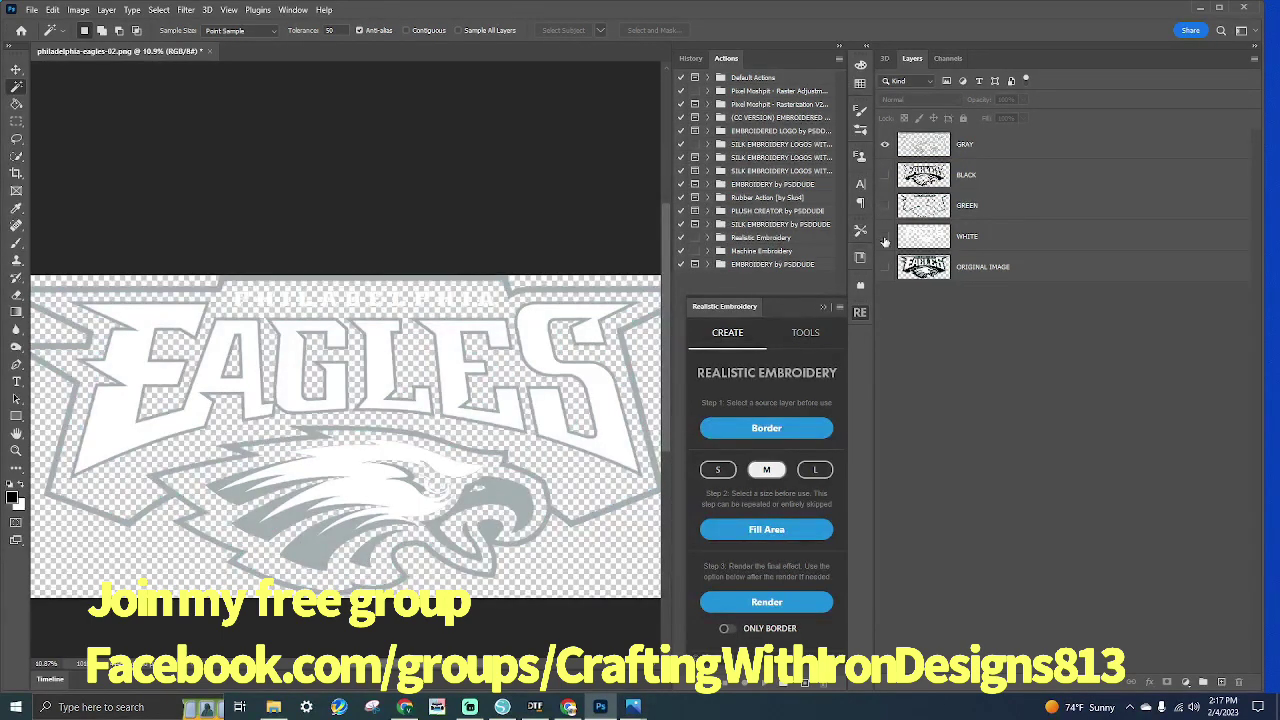
{"action": "left_click", "coordinate": [884, 237]}
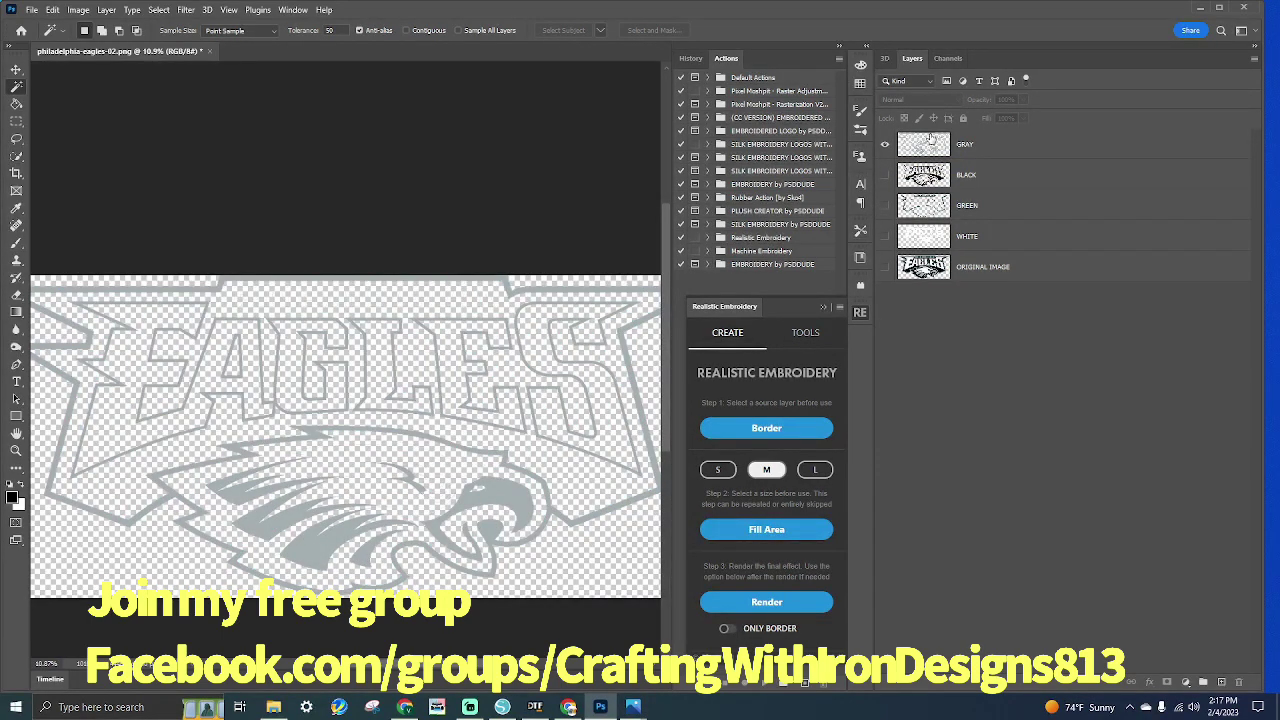
{"action": "left_click", "coordinate": [966, 145]}
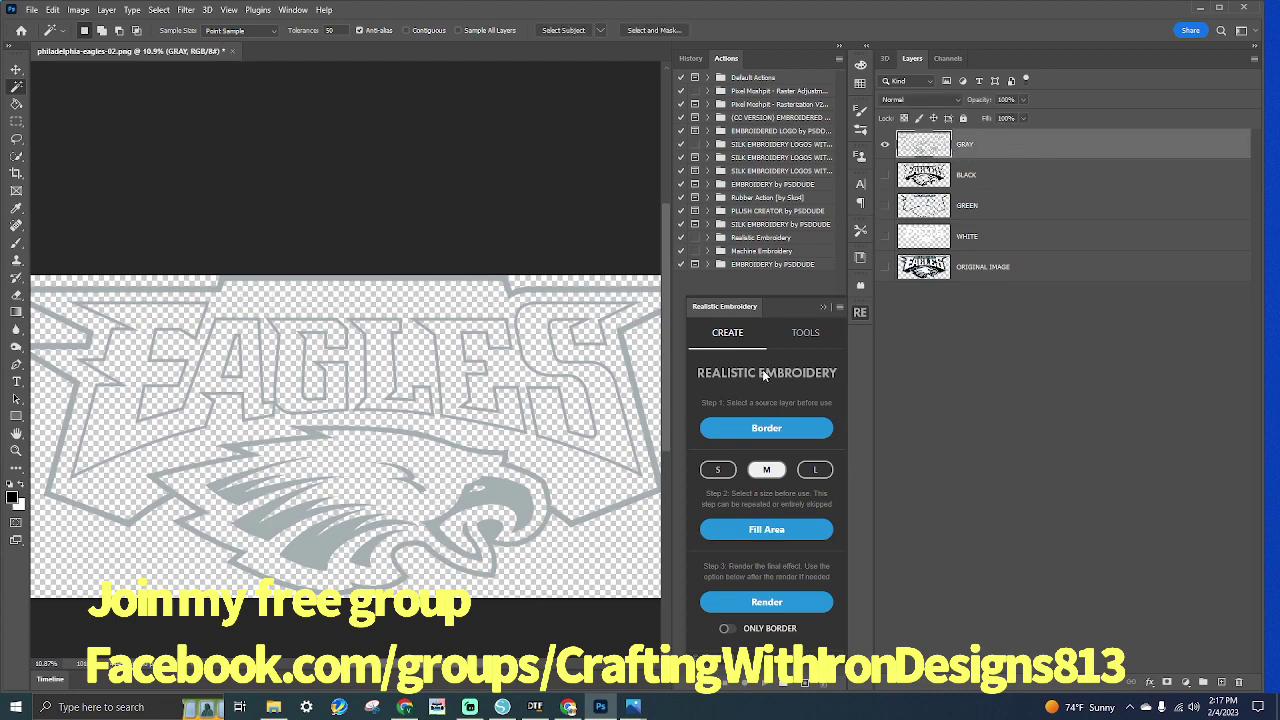
{"action": "left_click", "coordinate": [750, 433]}
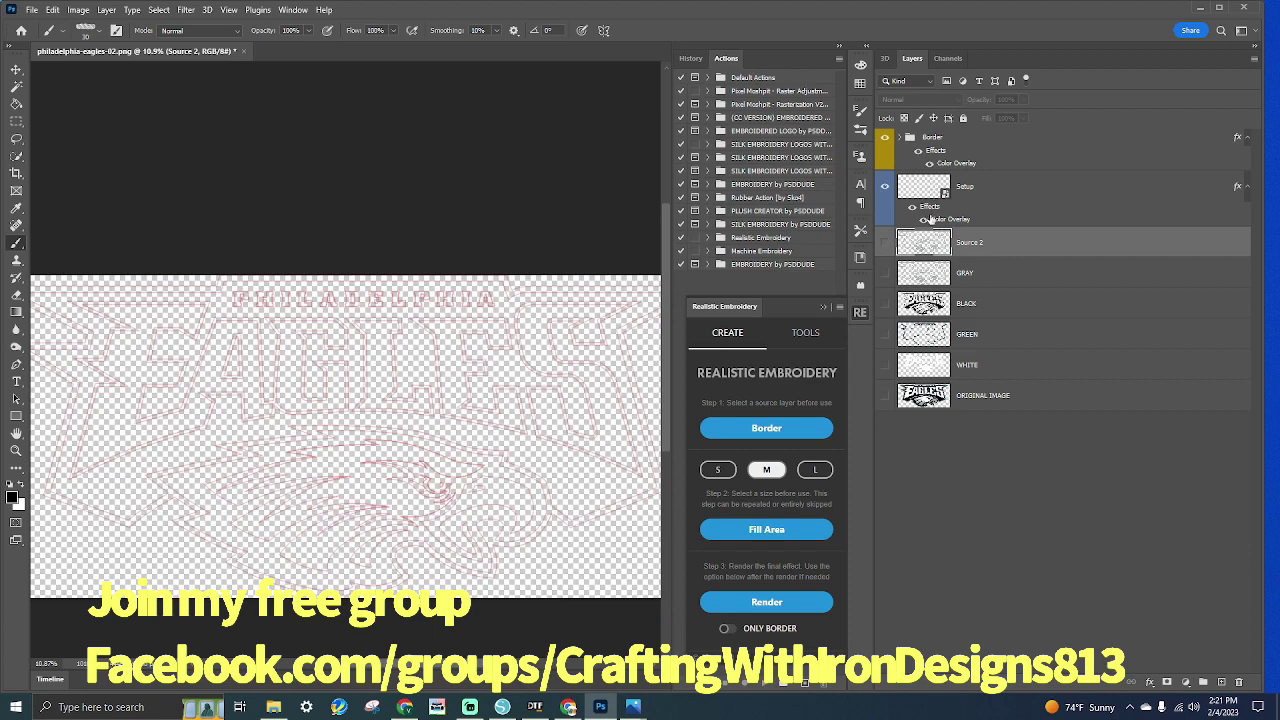
{"action": "left_click", "coordinate": [886, 244]}
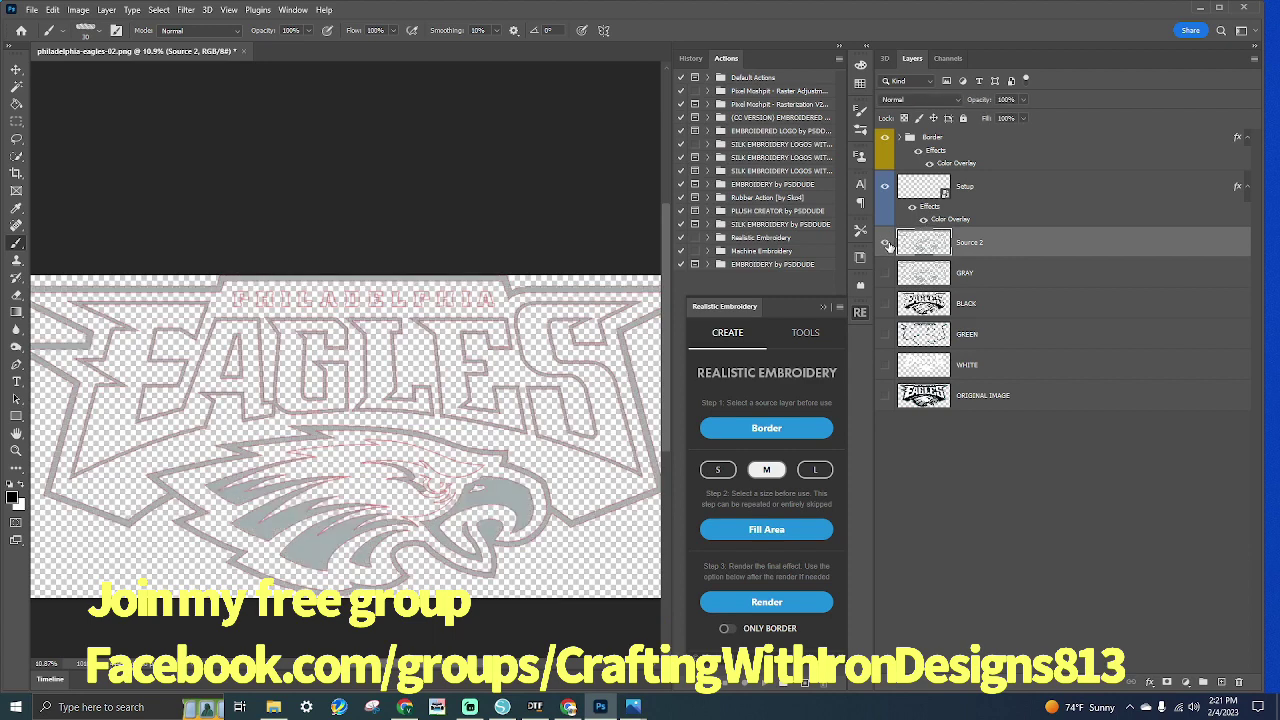
{"action": "left_click", "coordinate": [886, 244]}
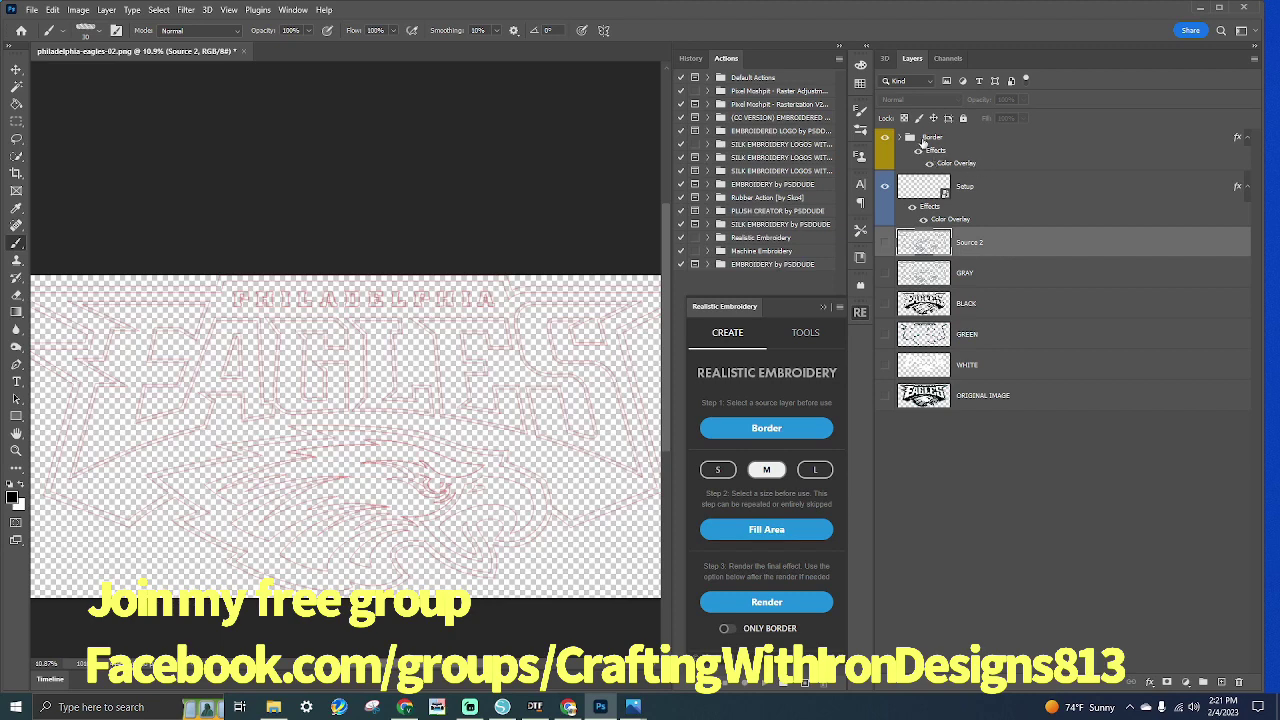
{"action": "double_click", "coordinate": [975, 168]}
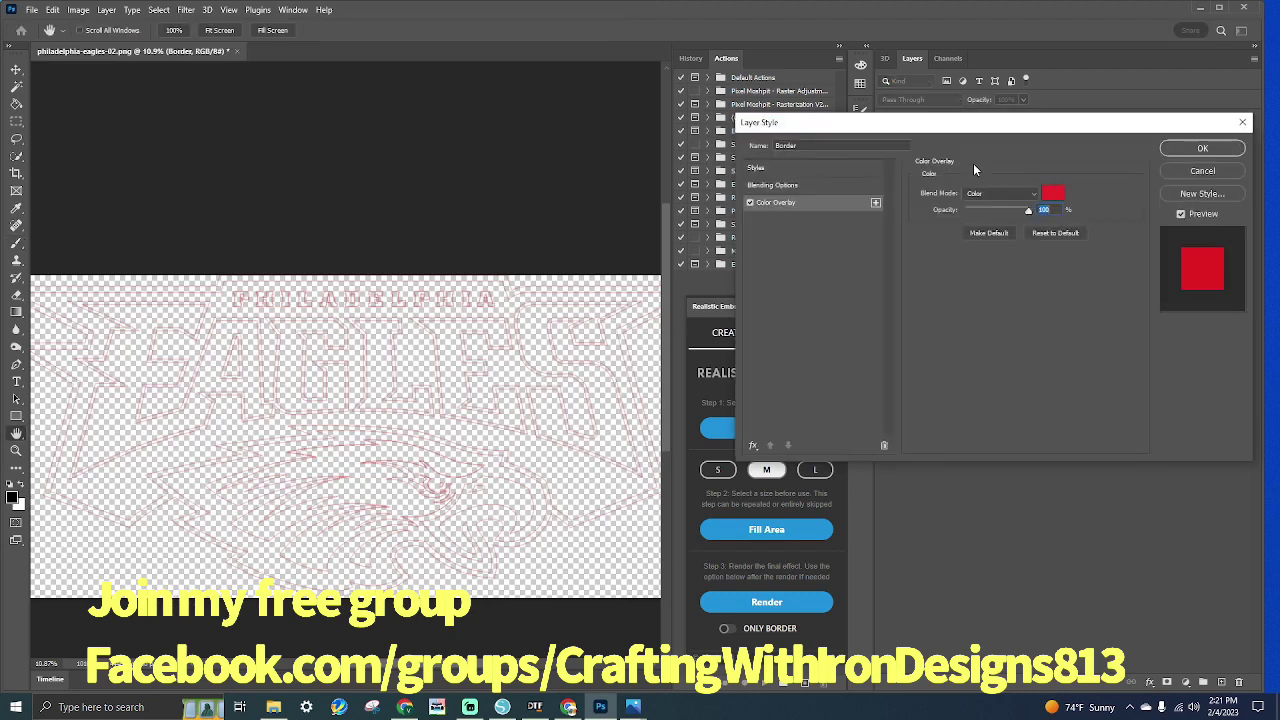
{"action": "left_click", "coordinate": [1030, 196]}
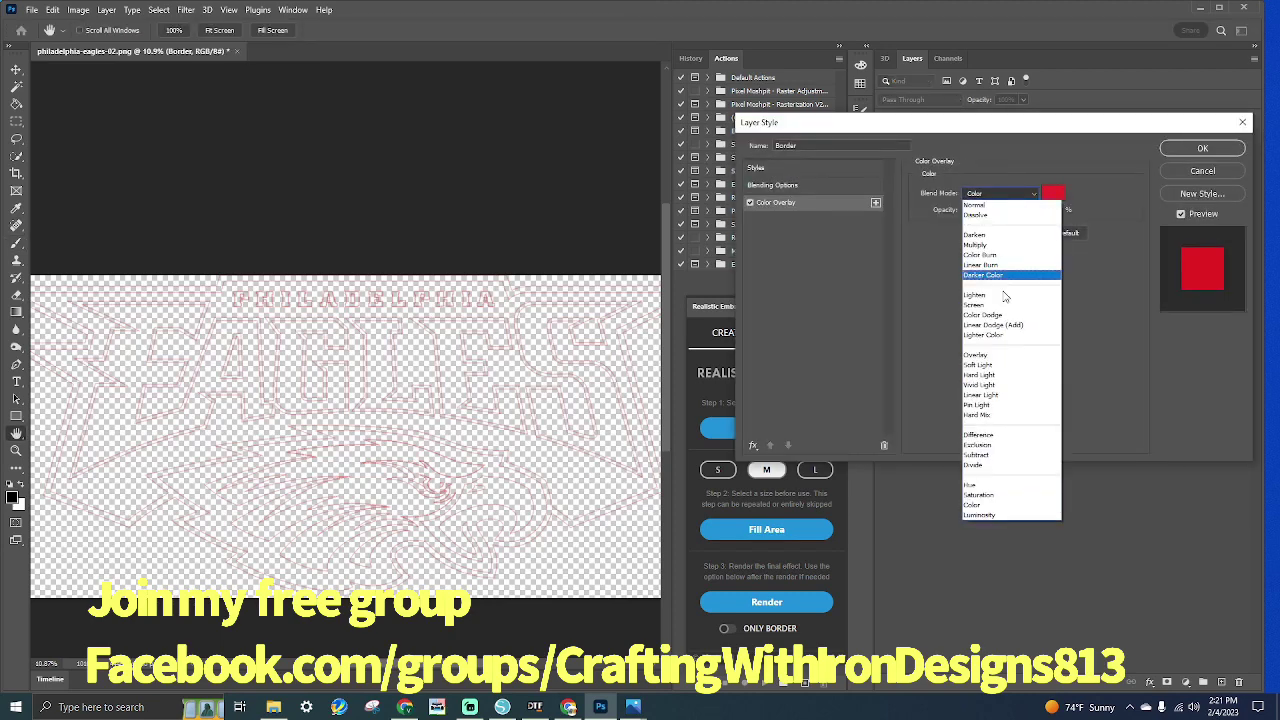
{"action": "left_click", "coordinate": [986, 356]}
{"action": "left_click", "coordinate": [1056, 194]}
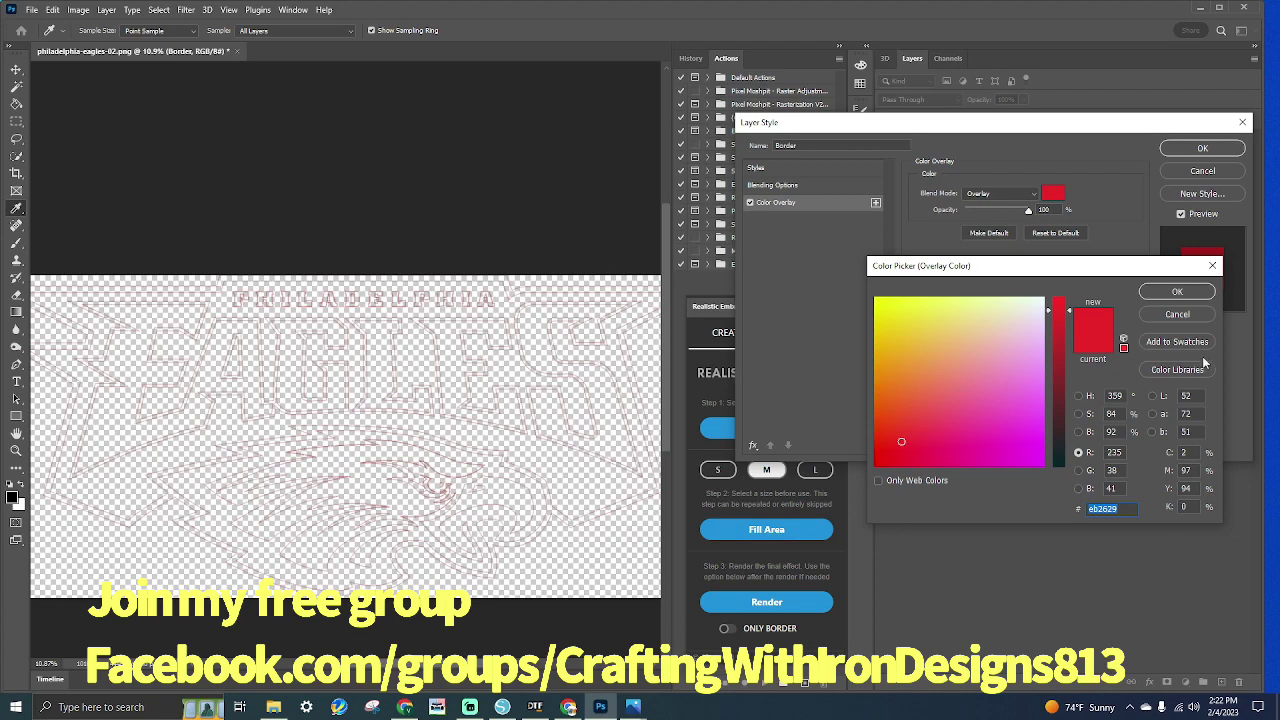
{"action": "left_click", "coordinate": [1201, 317]}
{"action": "left_click", "coordinate": [1203, 149]}
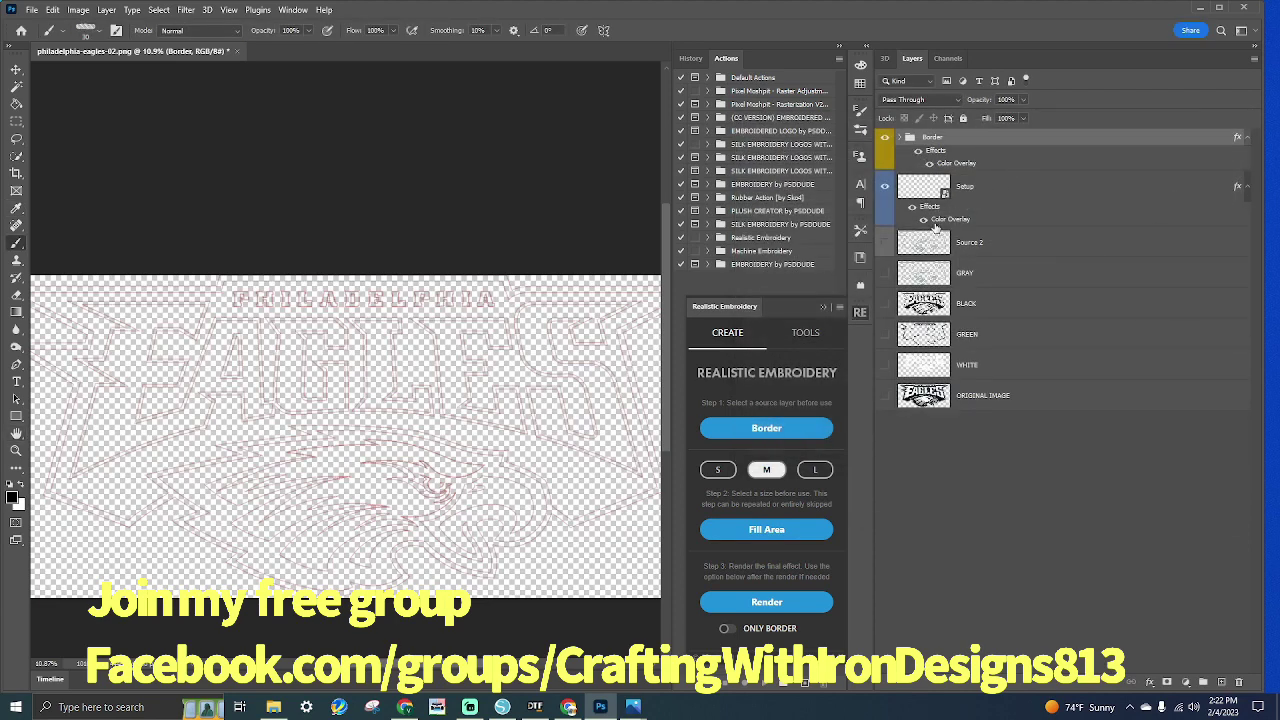
With Source 2 shown, set the Border group's Color Overlay to Overlay blend mode and the logo's gray a4aeb1, and compare it without Source 2
{"action": "left_click", "coordinate": [885, 243]}
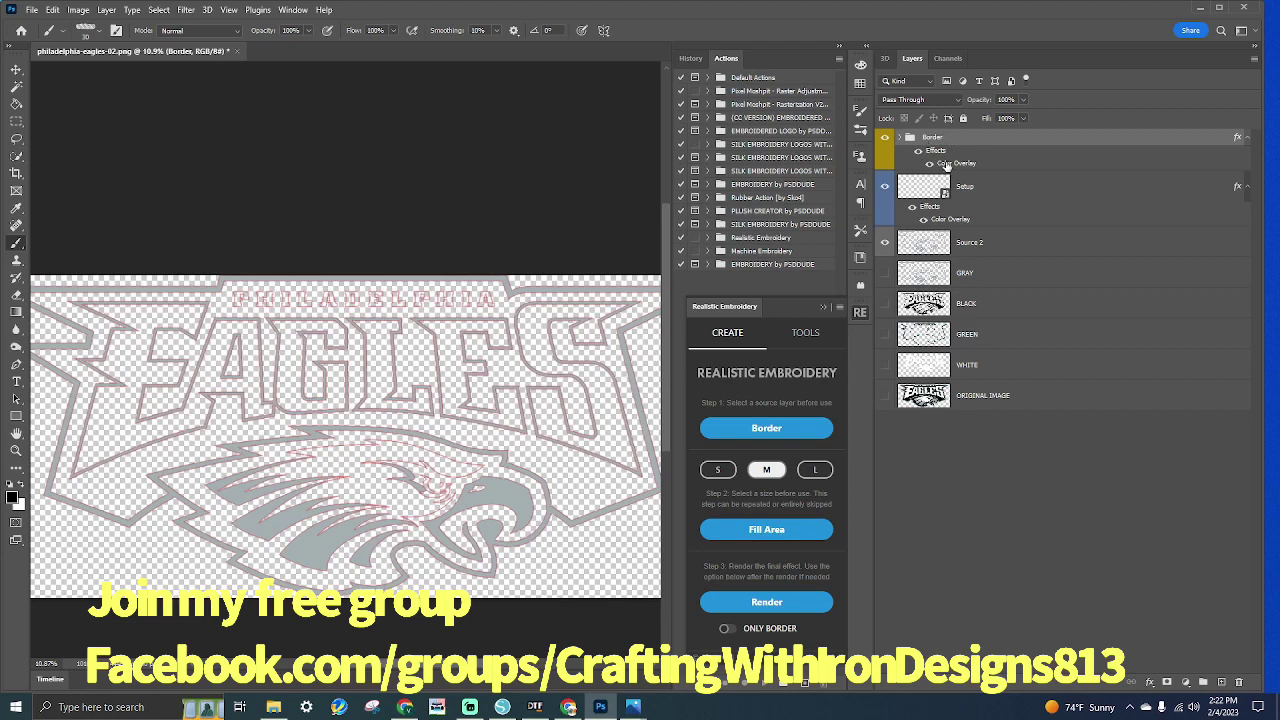
{"action": "double_click", "coordinate": [947, 164]}
{"action": "left_click", "coordinate": [1020, 193]}
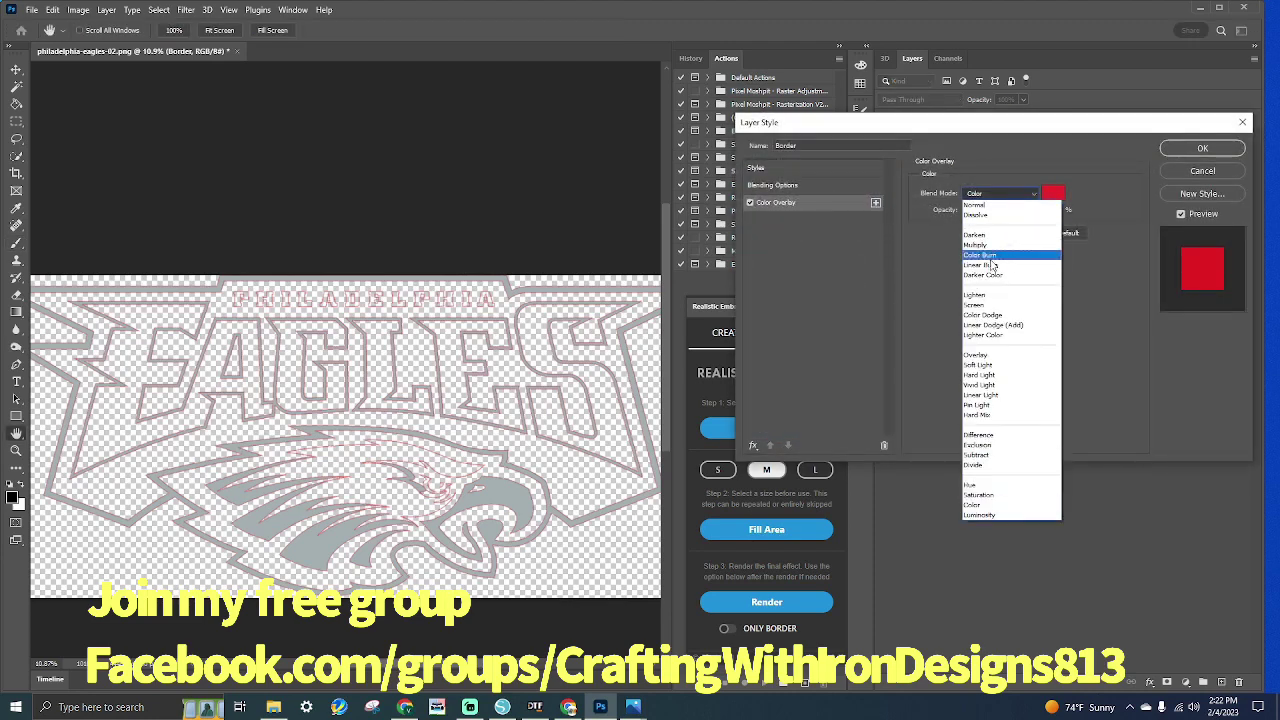
{"action": "left_click", "coordinate": [993, 354]}
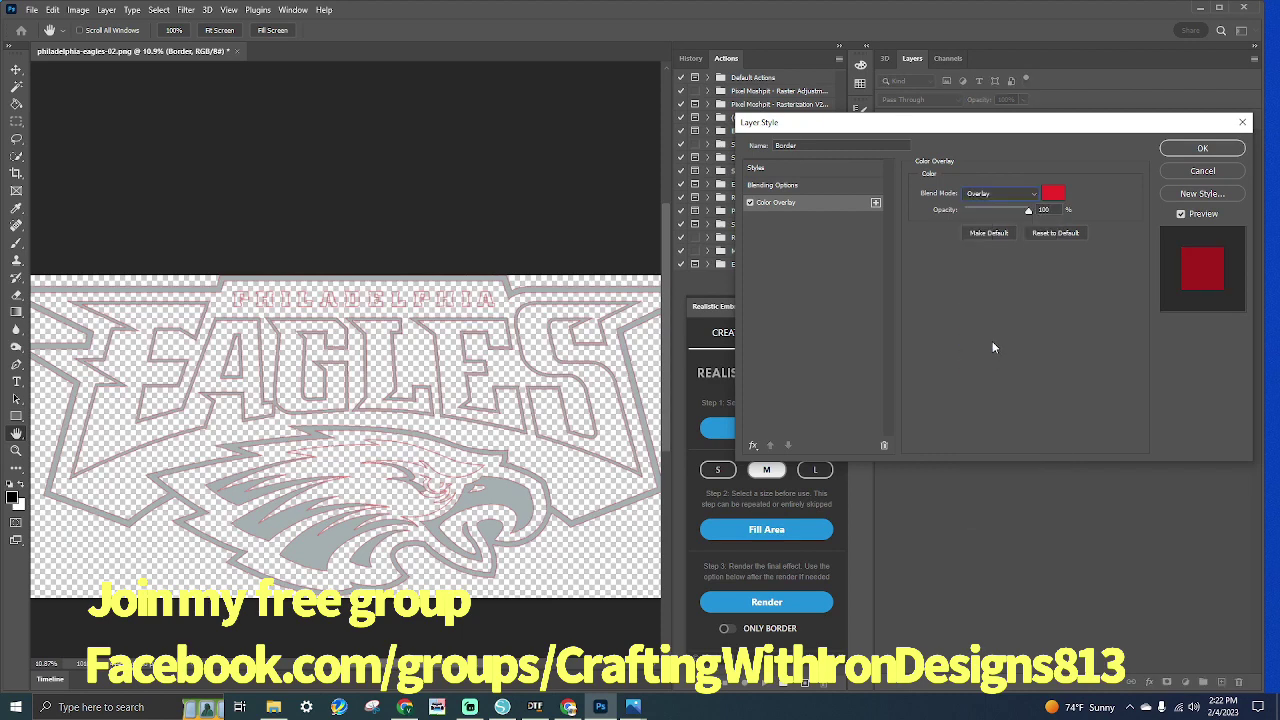
{"action": "left_click", "coordinate": [1052, 193]}
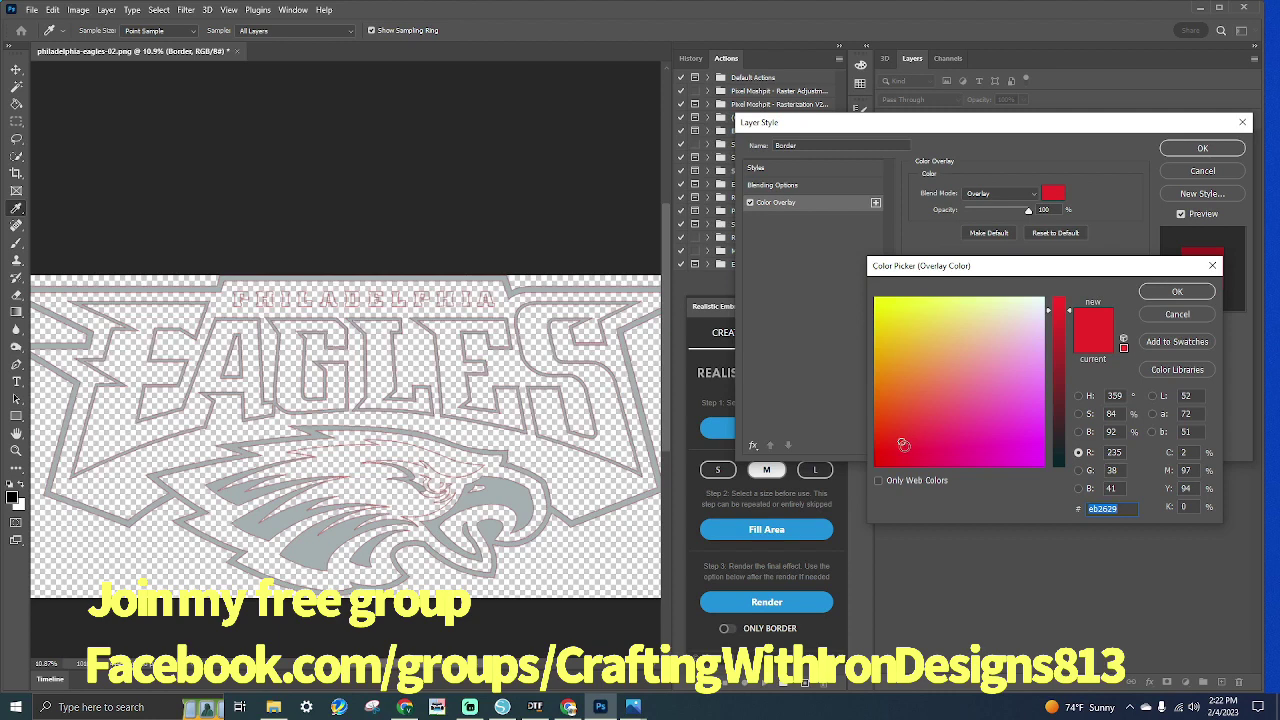
{"action": "left_click", "coordinate": [500, 490]}
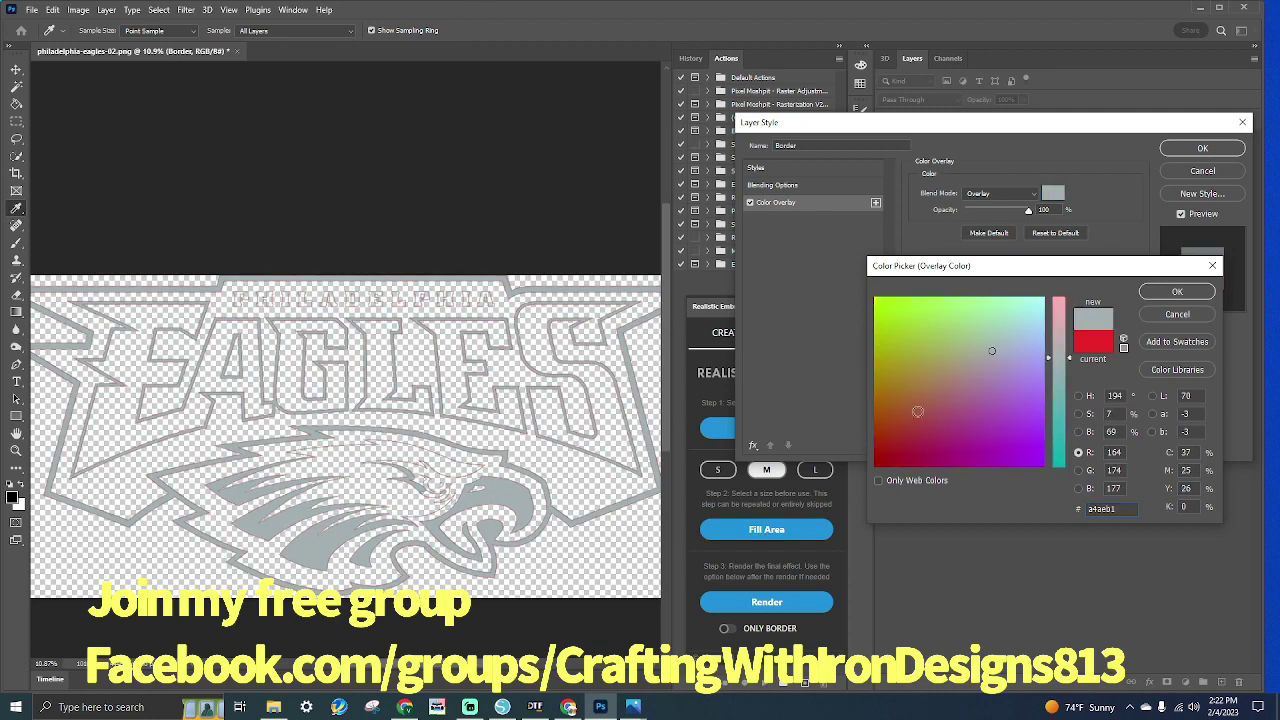
{"action": "left_click", "coordinate": [1170, 291]}
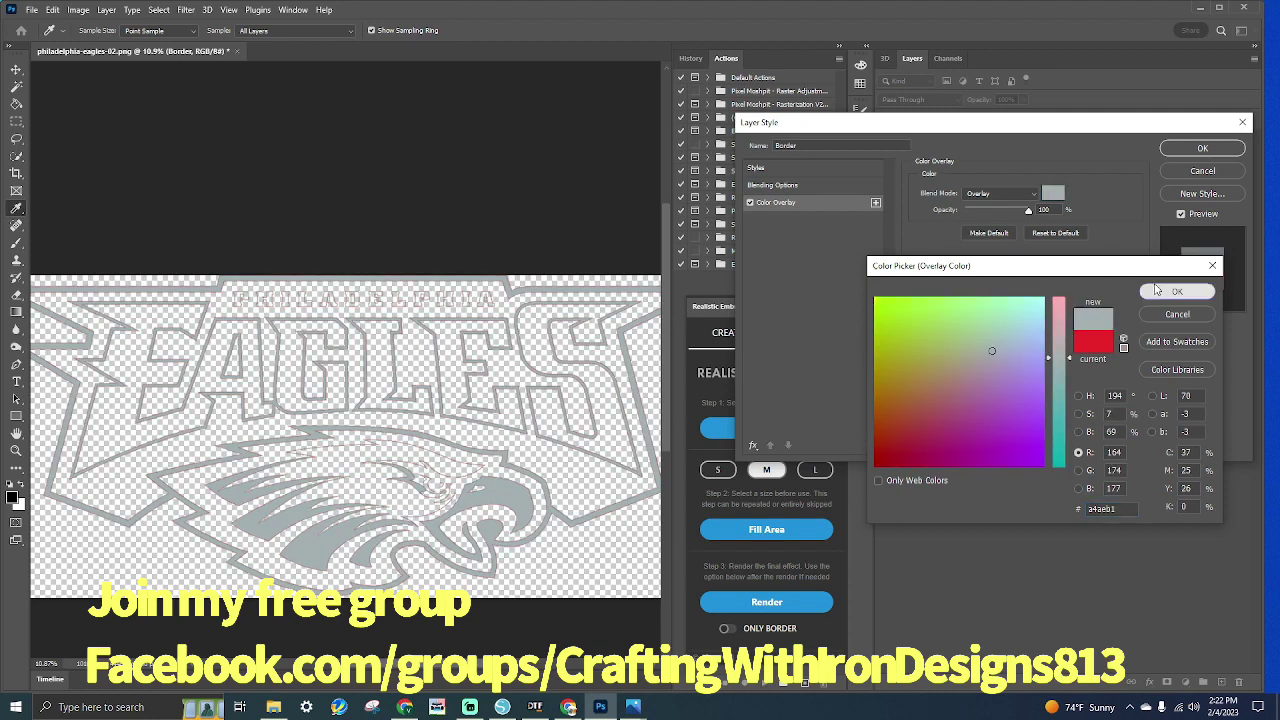
{"action": "left_click", "coordinate": [1190, 148]}
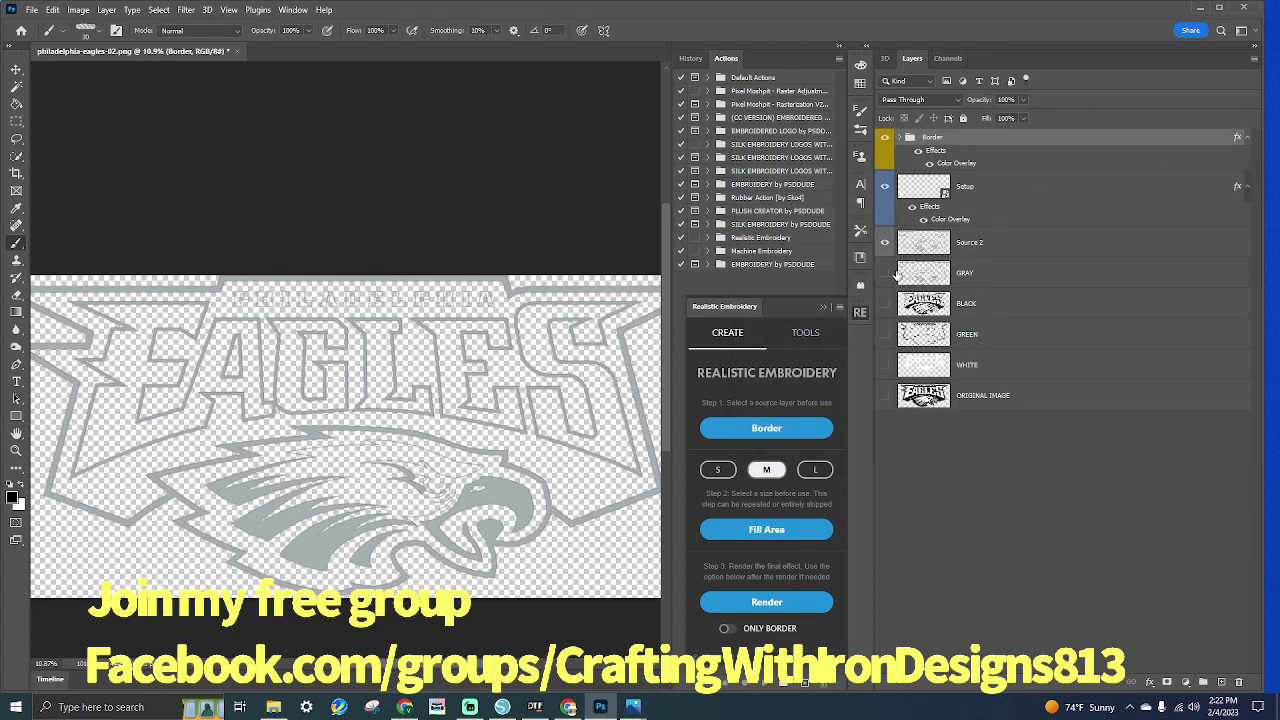
{"action": "left_click", "coordinate": [886, 244]}
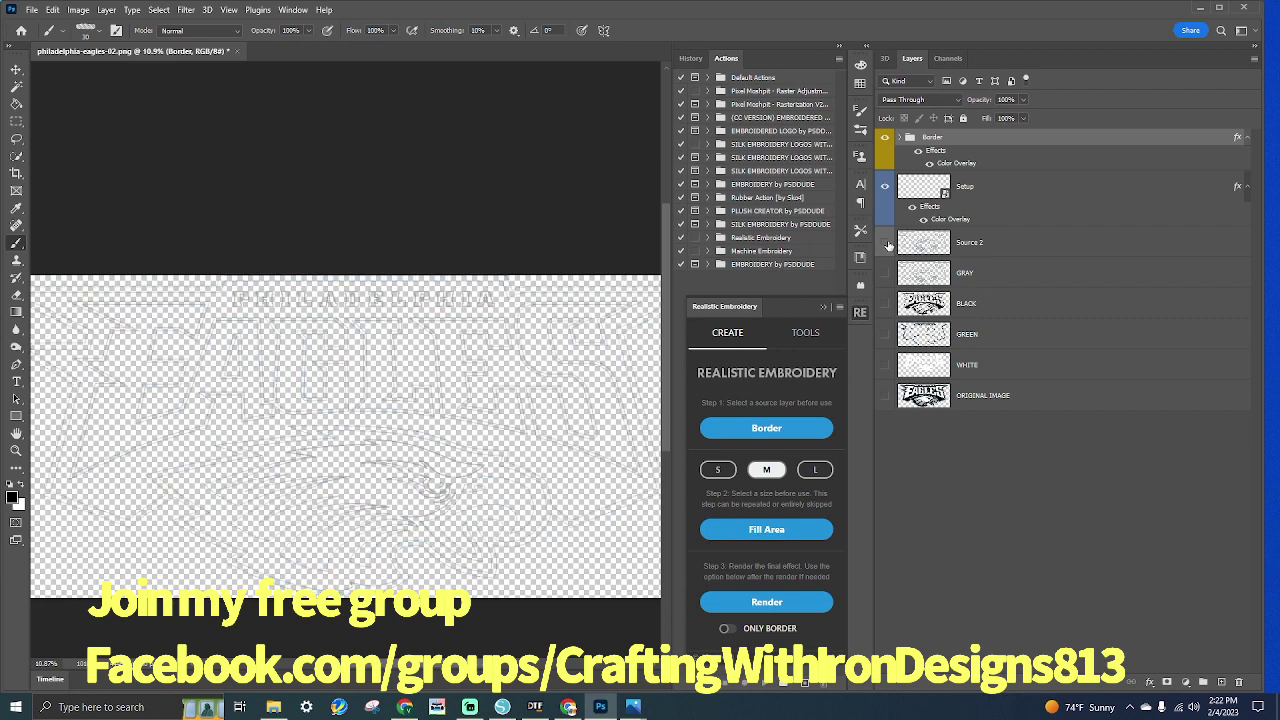
{"action": "left_click", "coordinate": [886, 244]}
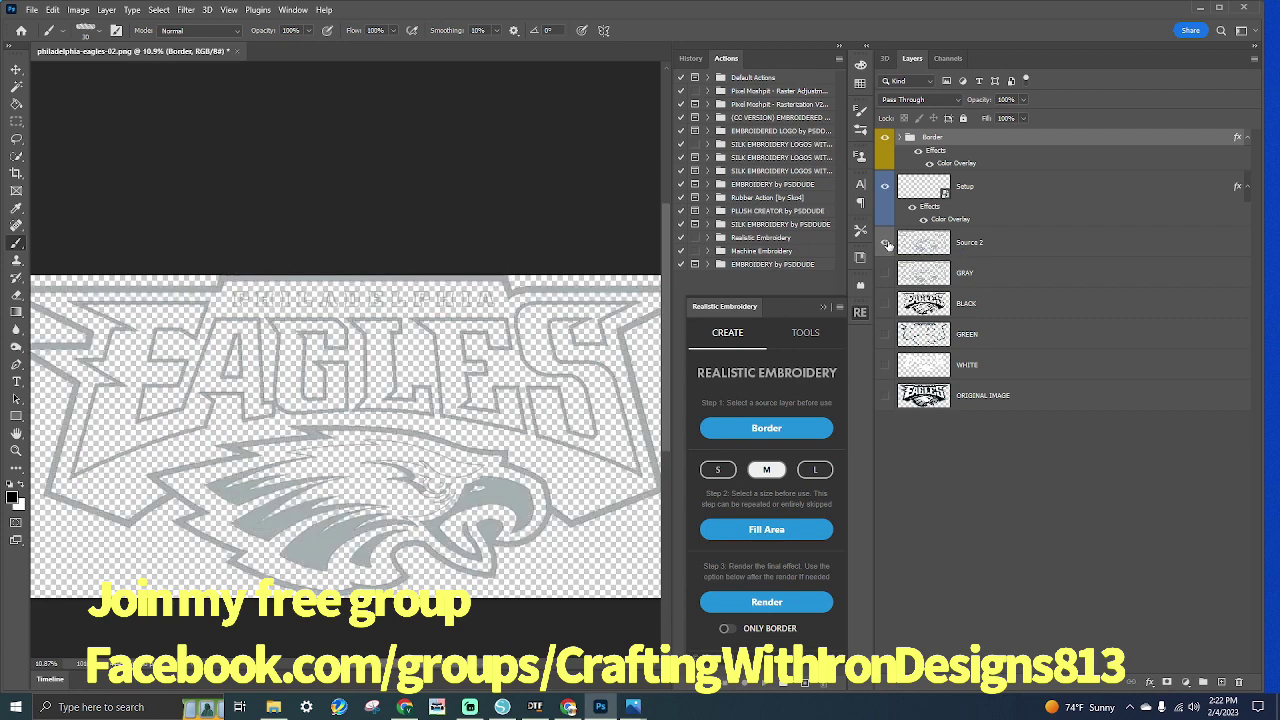
{"action": "left_click", "coordinate": [886, 244]}
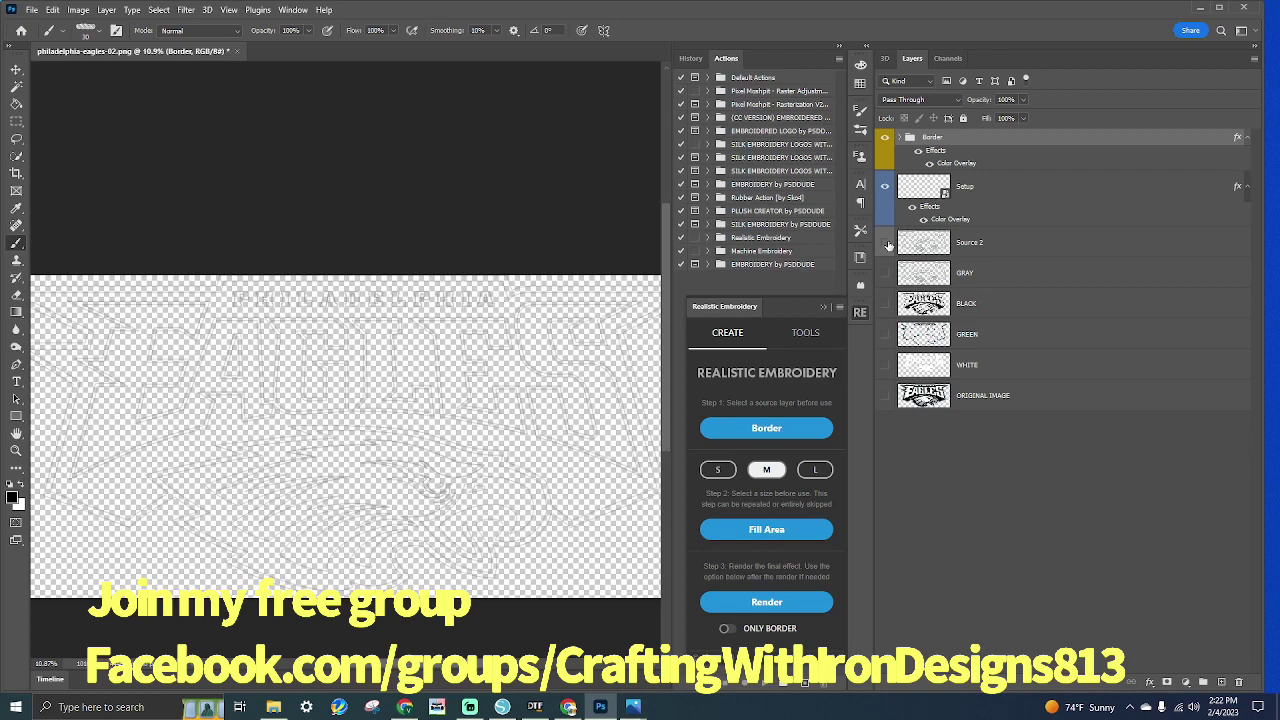
{"action": "left_click", "coordinate": [886, 244]}
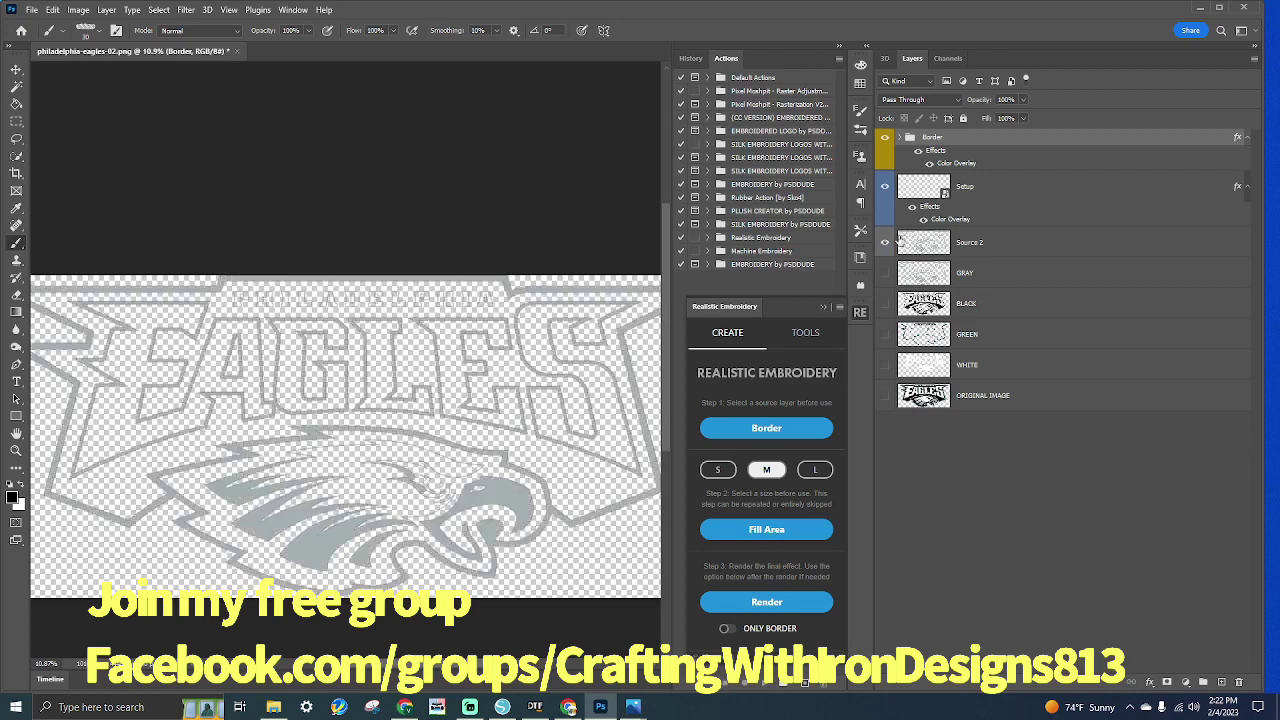
Set the Setup layer's Color Overlay to the gray a4aeb1 sampled from the logo
{"action": "left_click", "coordinate": [1022, 192]}
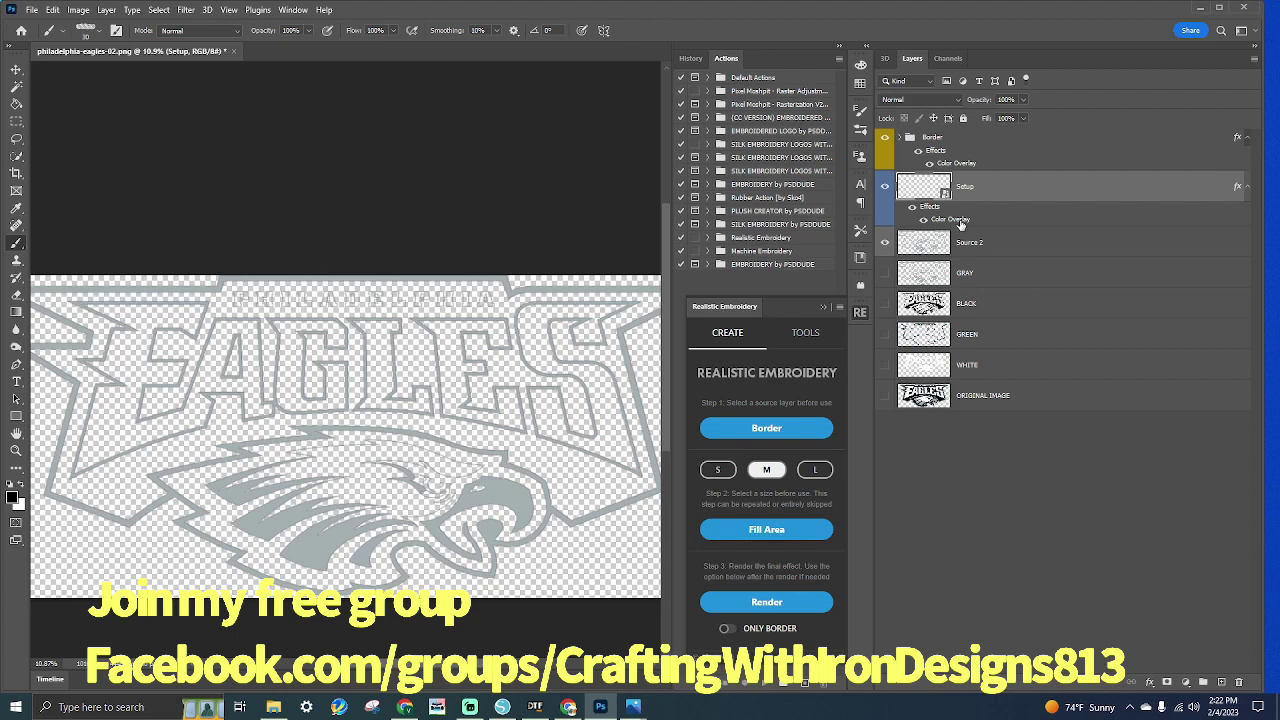
{"action": "double_click", "coordinate": [960, 222]}
{"action": "left_click", "coordinate": [1053, 193]}
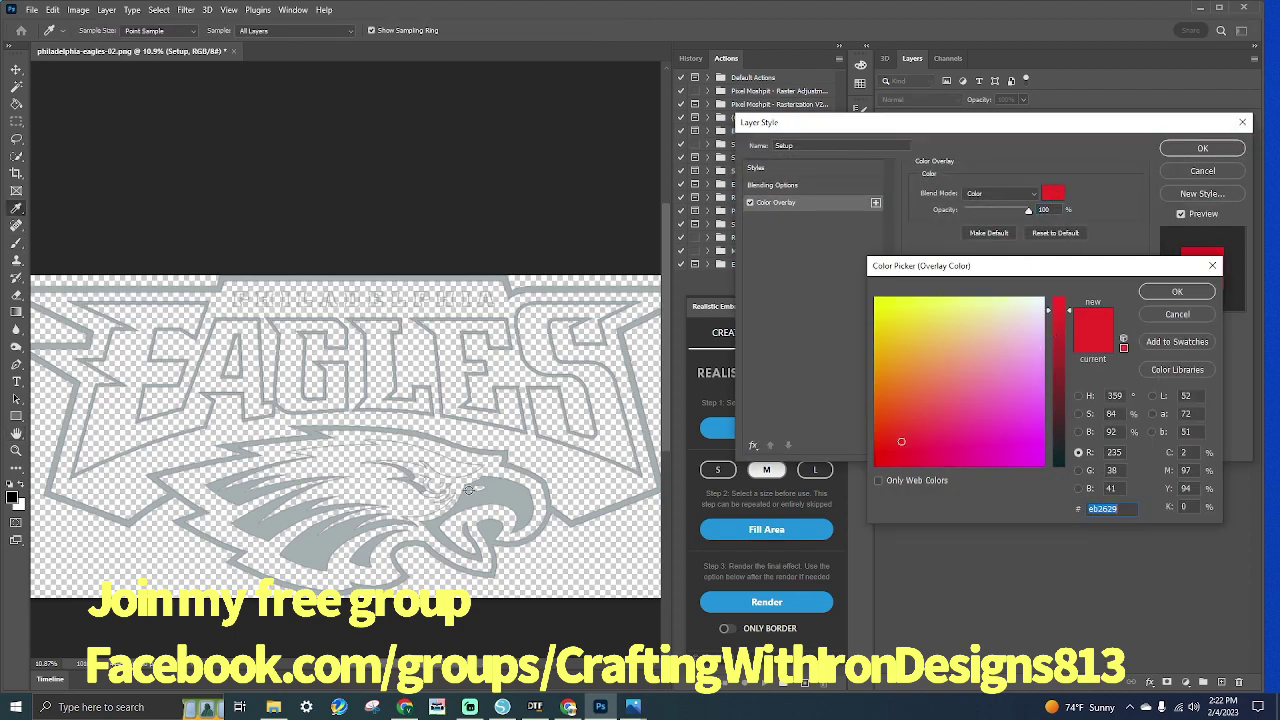
{"action": "left_click", "coordinate": [547, 482]}
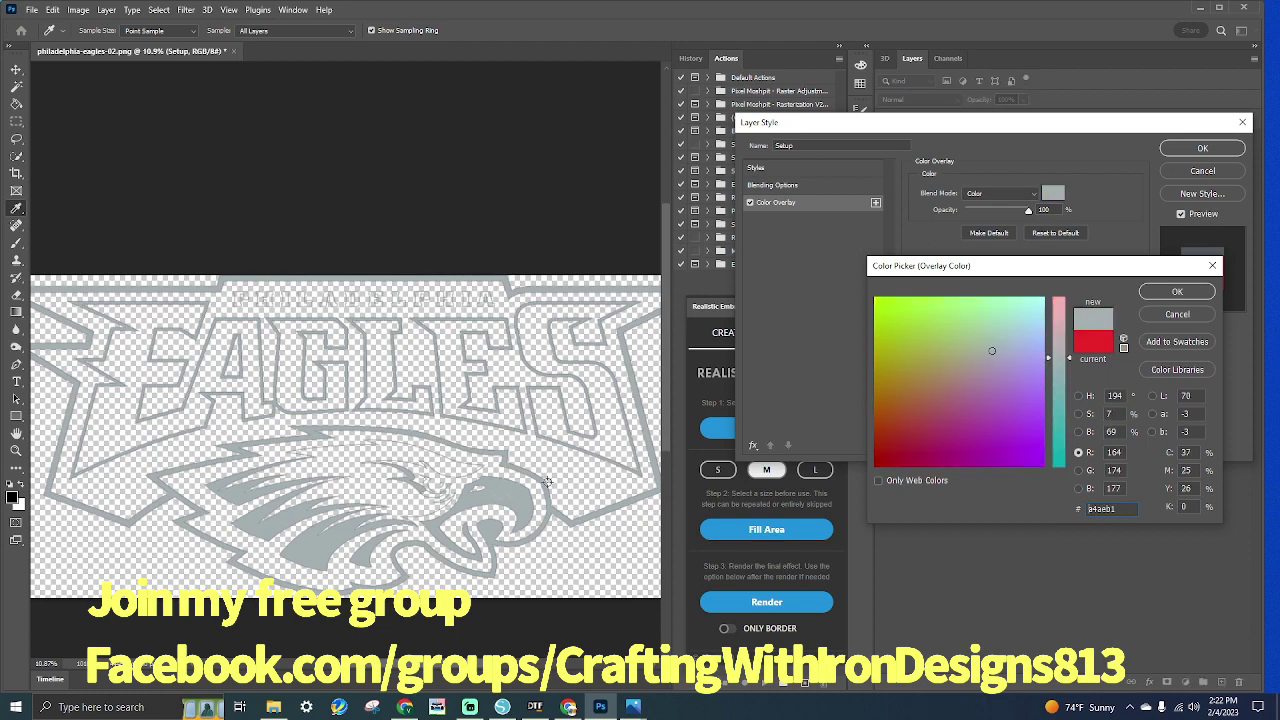
{"action": "left_click", "coordinate": [1160, 293]}
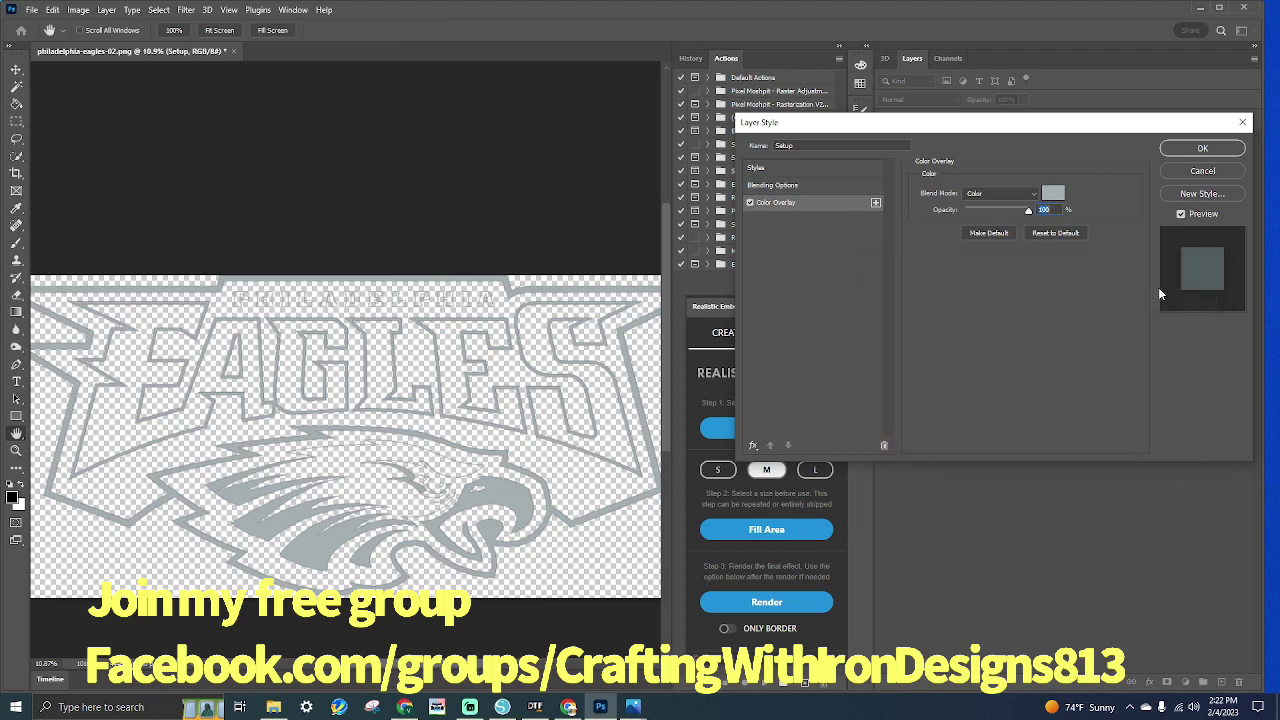
{"action": "left_click", "coordinate": [1198, 148]}
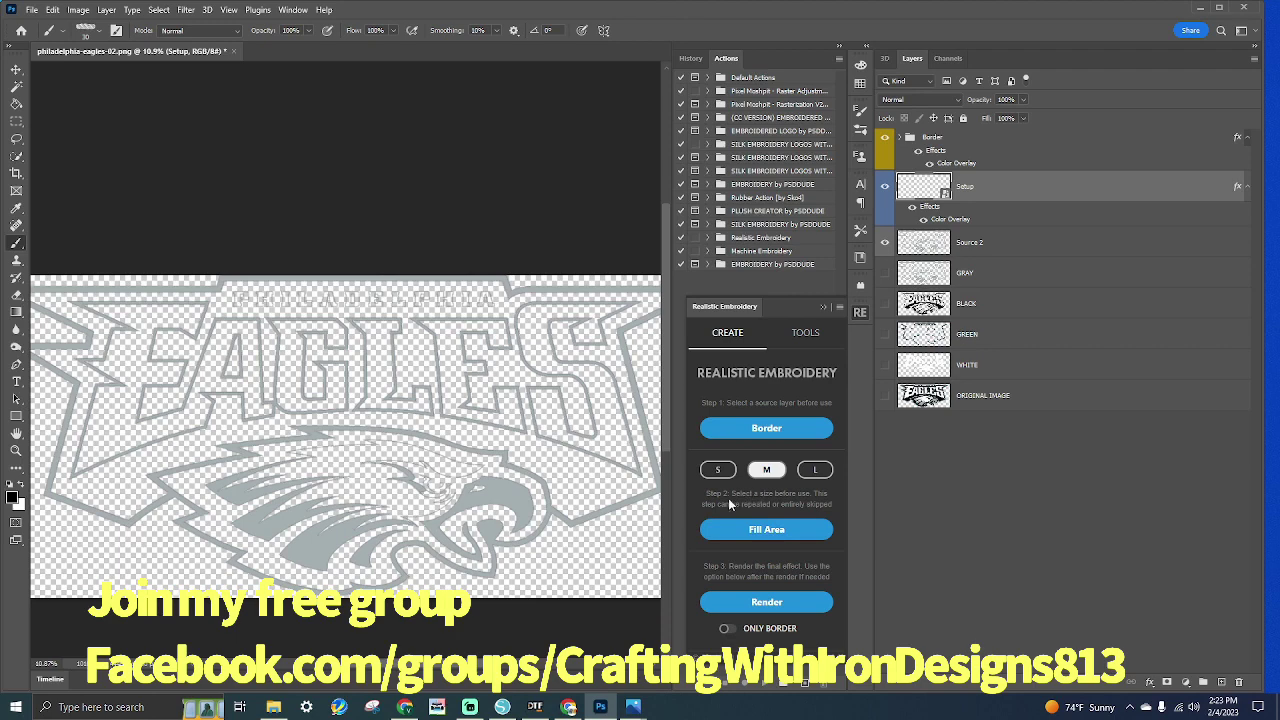
Hide the Source 2 layer and run the Realistic Embroidery Fill Area at size M
{"action": "left_click", "coordinate": [884, 243]}
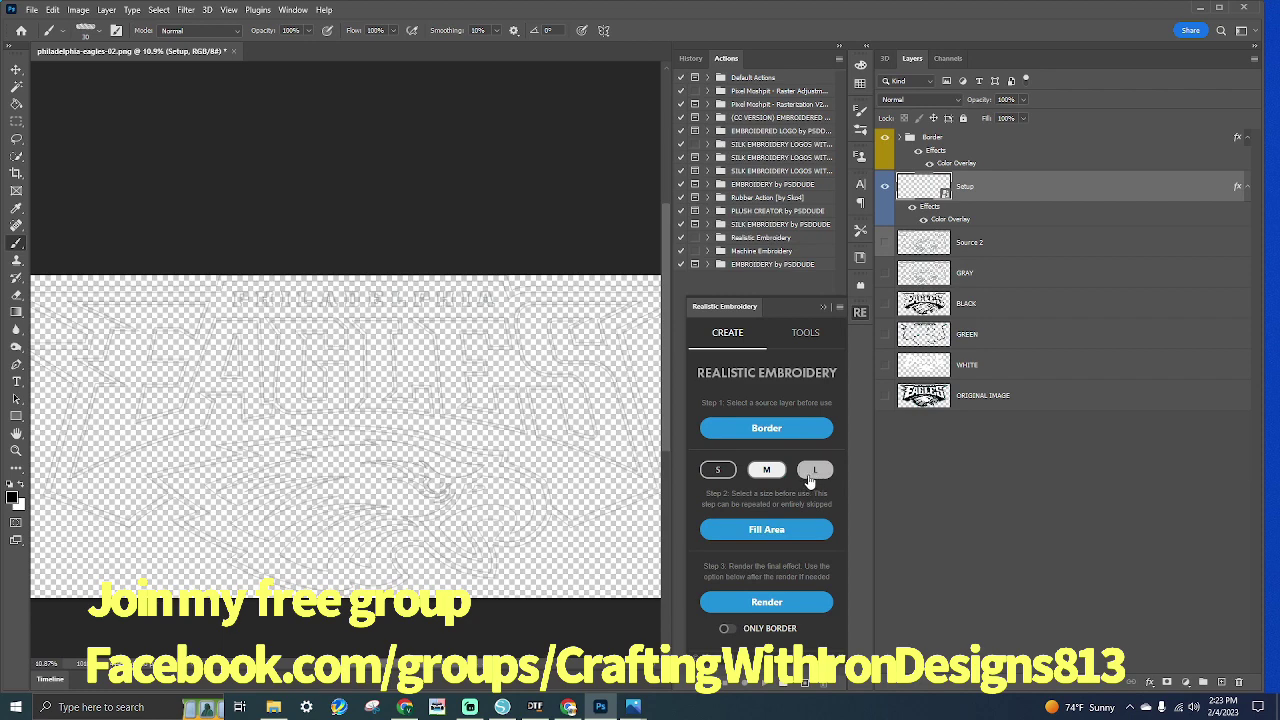
{"action": "left_click", "coordinate": [748, 527]}
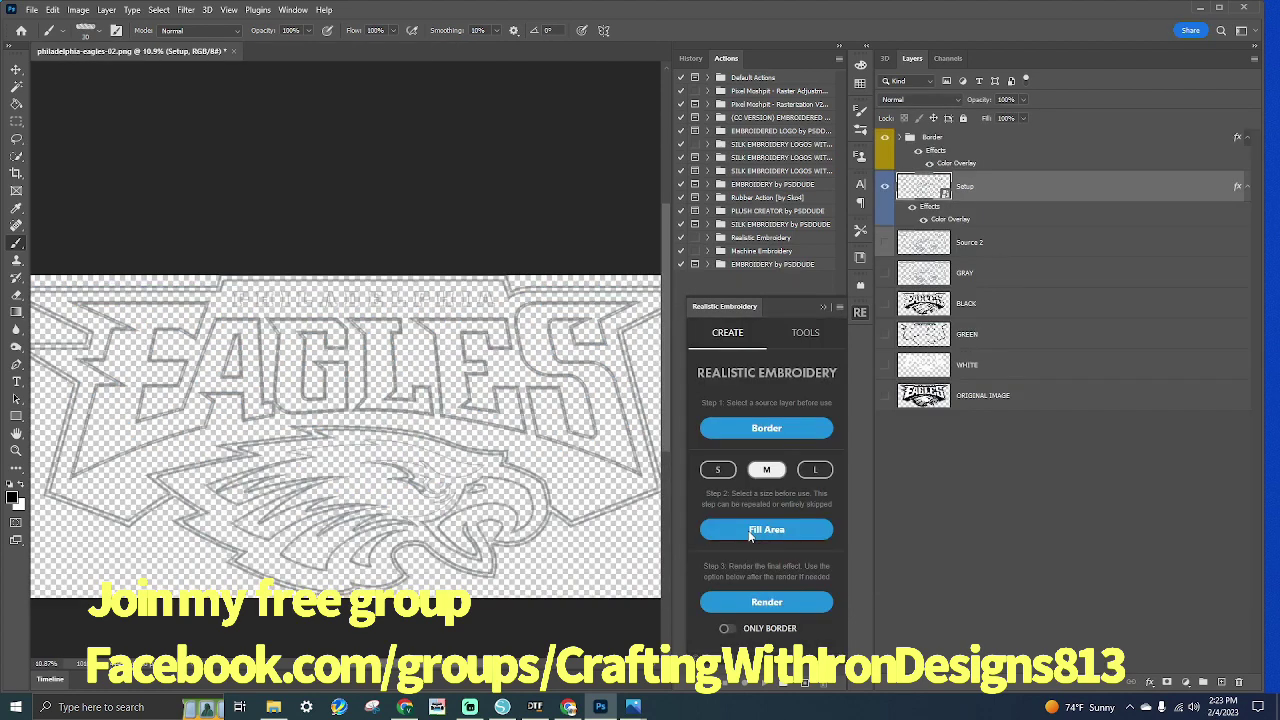
Run the Realistic Embroidery Fill Area repeatedly at size M on the Setup layer to build up the gray fill
{"action": "left_click", "coordinate": [750, 536]}
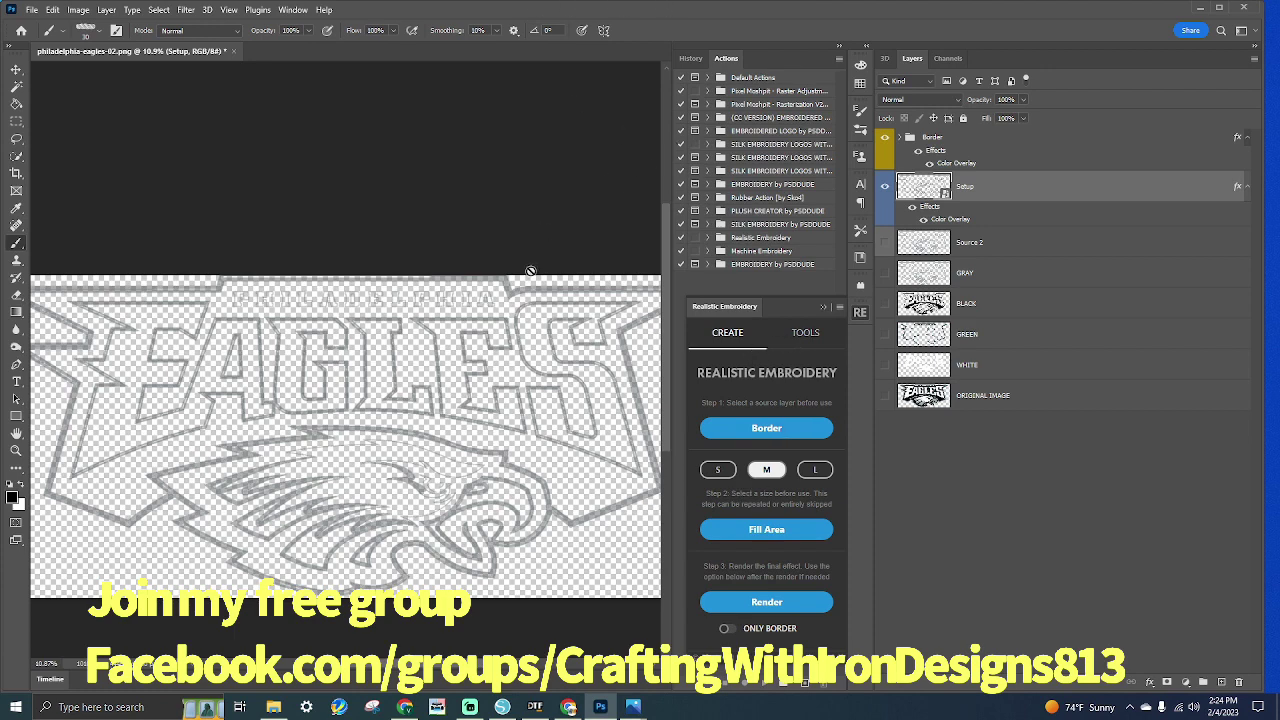
{"action": "left_click", "coordinate": [755, 530]}
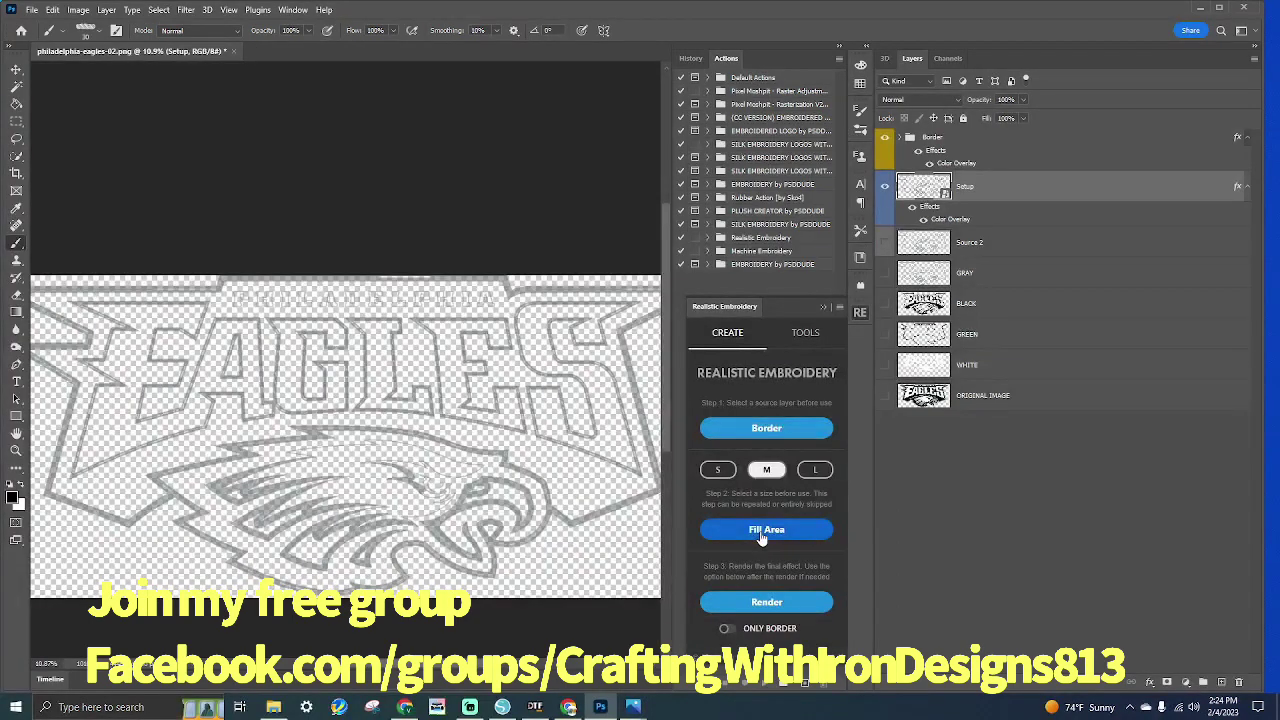
{"action": "left_click", "coordinate": [762, 536]}
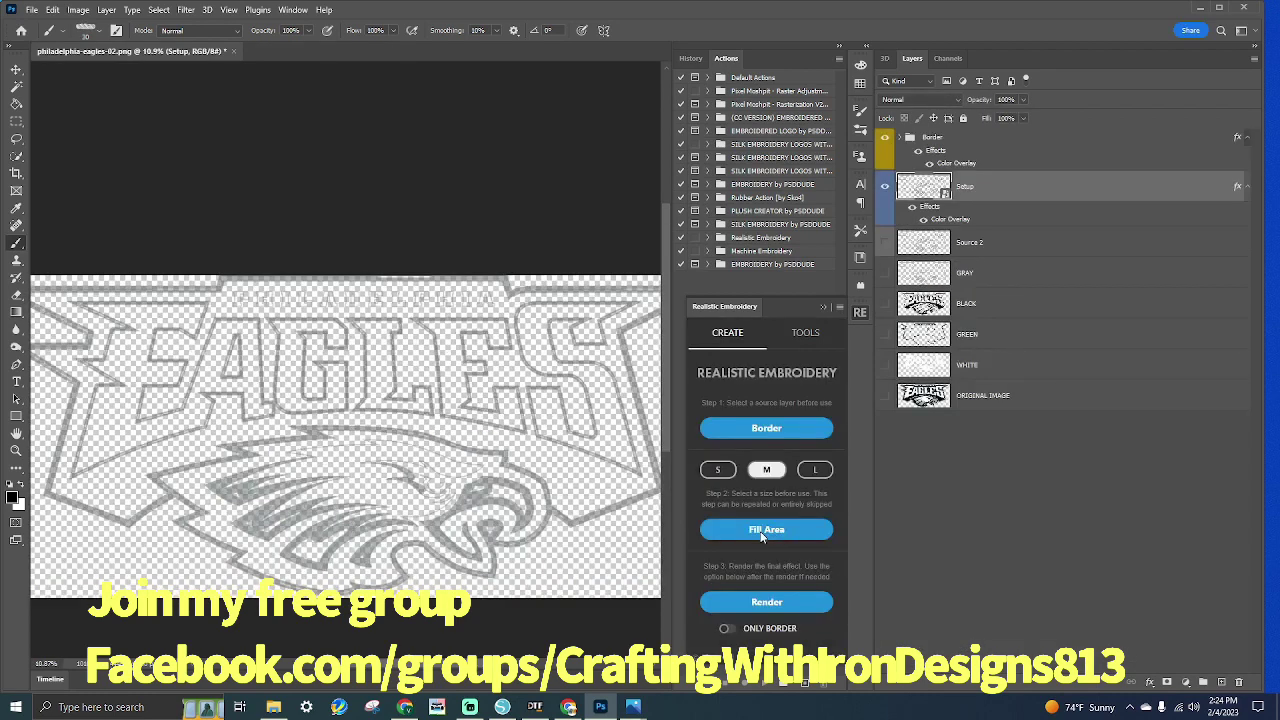
{"action": "left_click", "coordinate": [762, 533]}
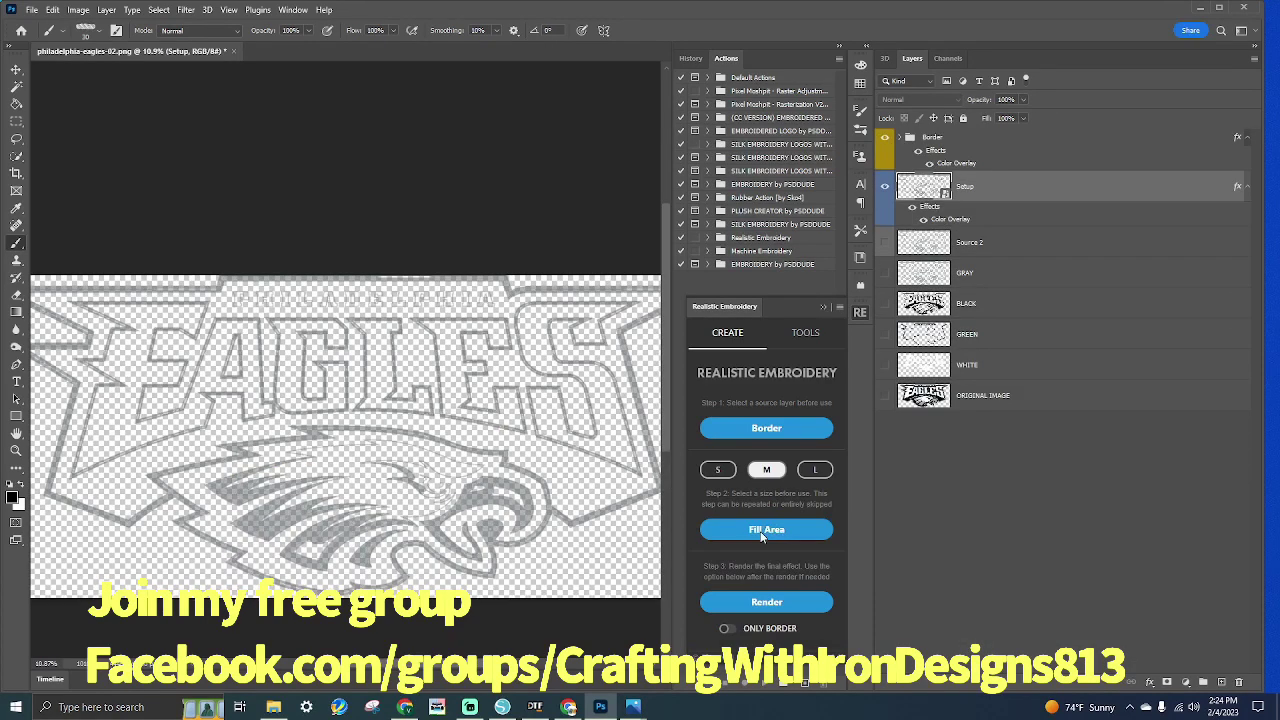
{"action": "left_click", "coordinate": [762, 535]}
{"action": "left_click", "coordinate": [718, 528]}
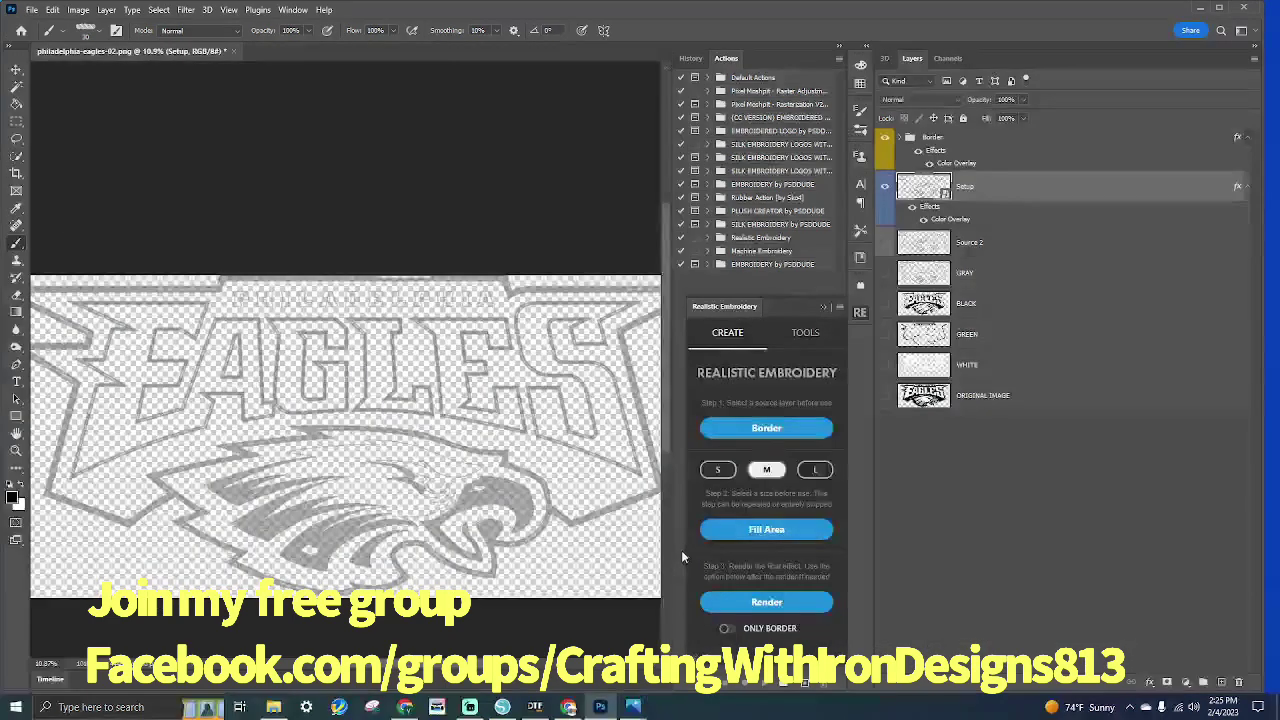
{"action": "left_click", "coordinate": [808, 530]}
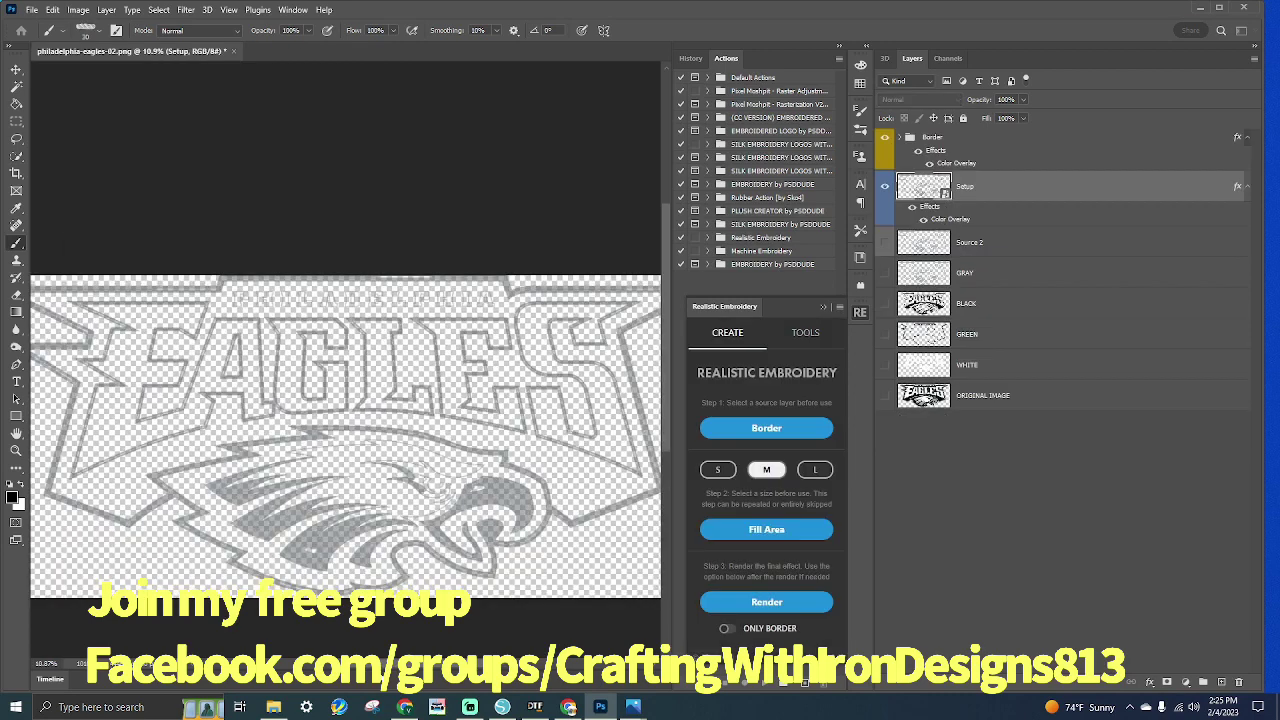
{"action": "left_click", "coordinate": [766, 530]}
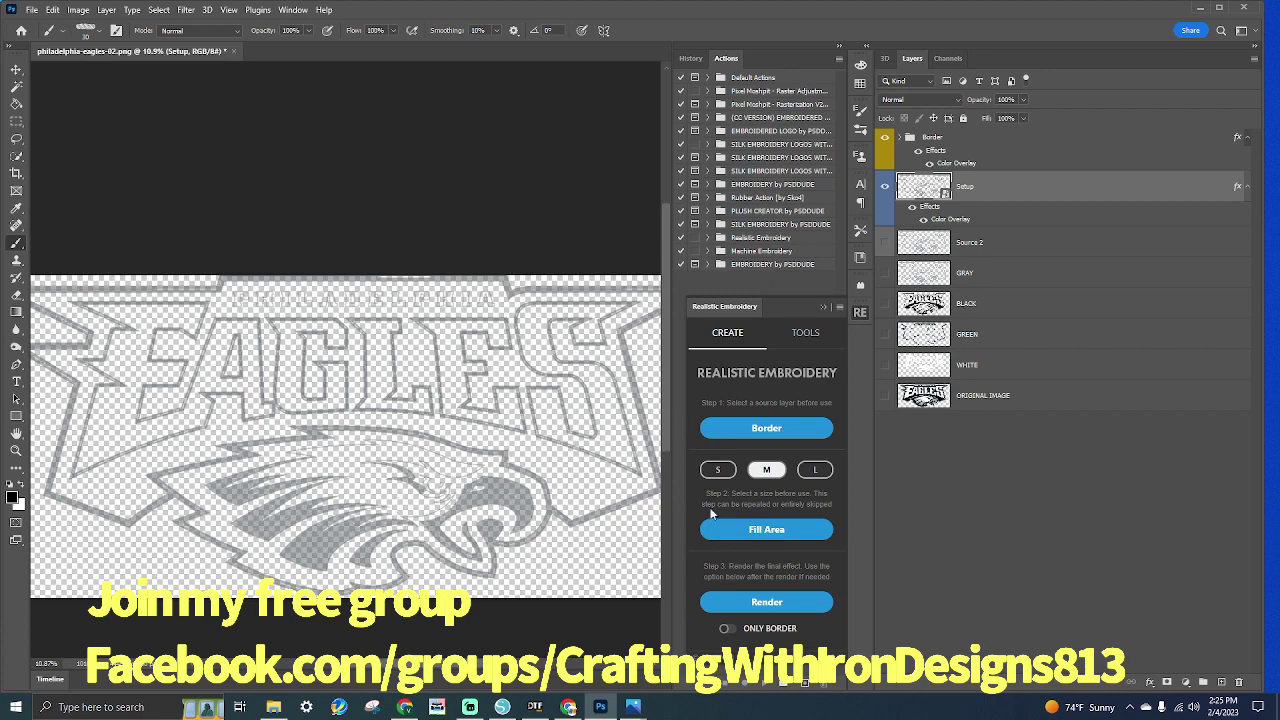
{"action": "left_click", "coordinate": [798, 532]}
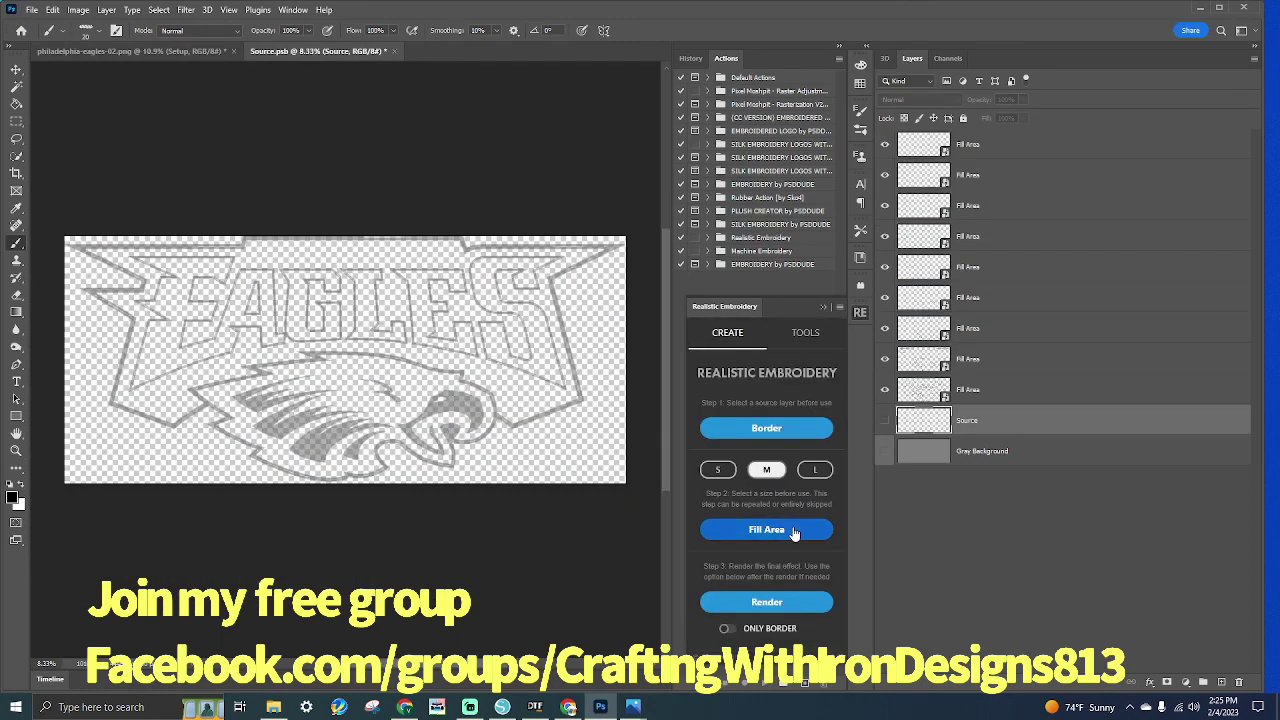
Make the Source layer visible in Source.psb and try to render the embroidery from that document
{"action": "left_click", "coordinate": [885, 423]}
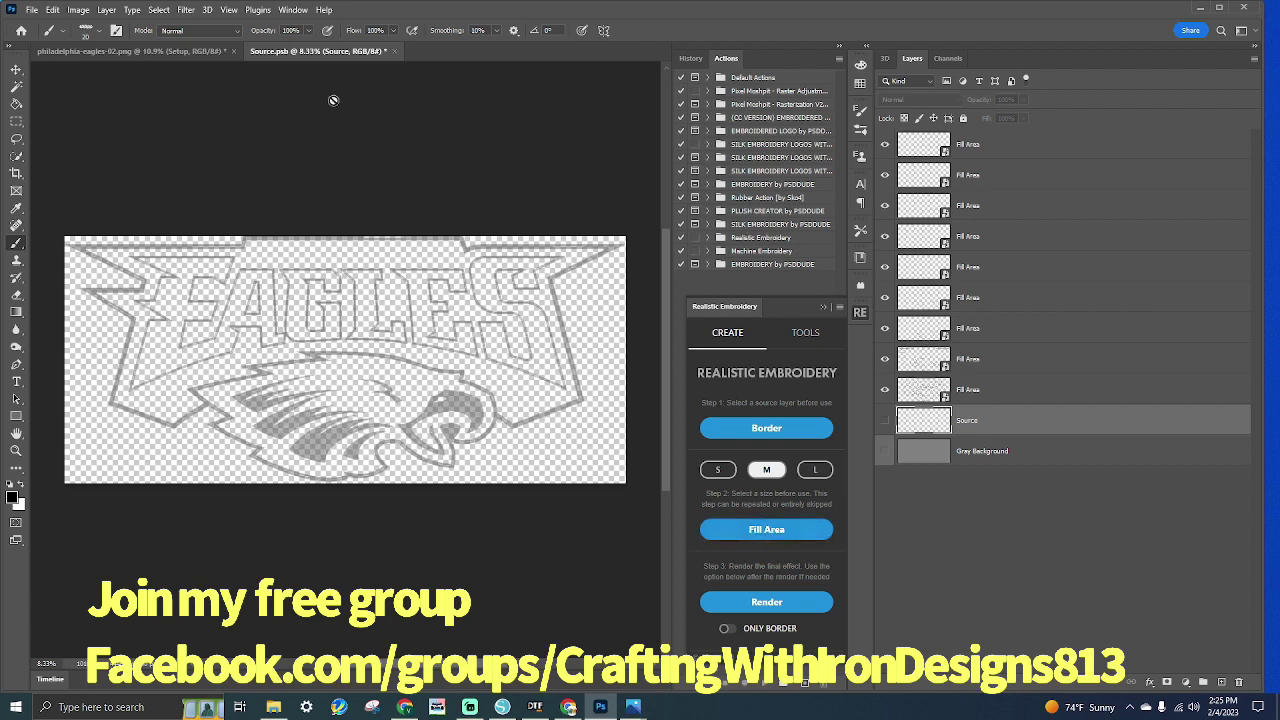
{"action": "left_click", "coordinate": [978, 400]}
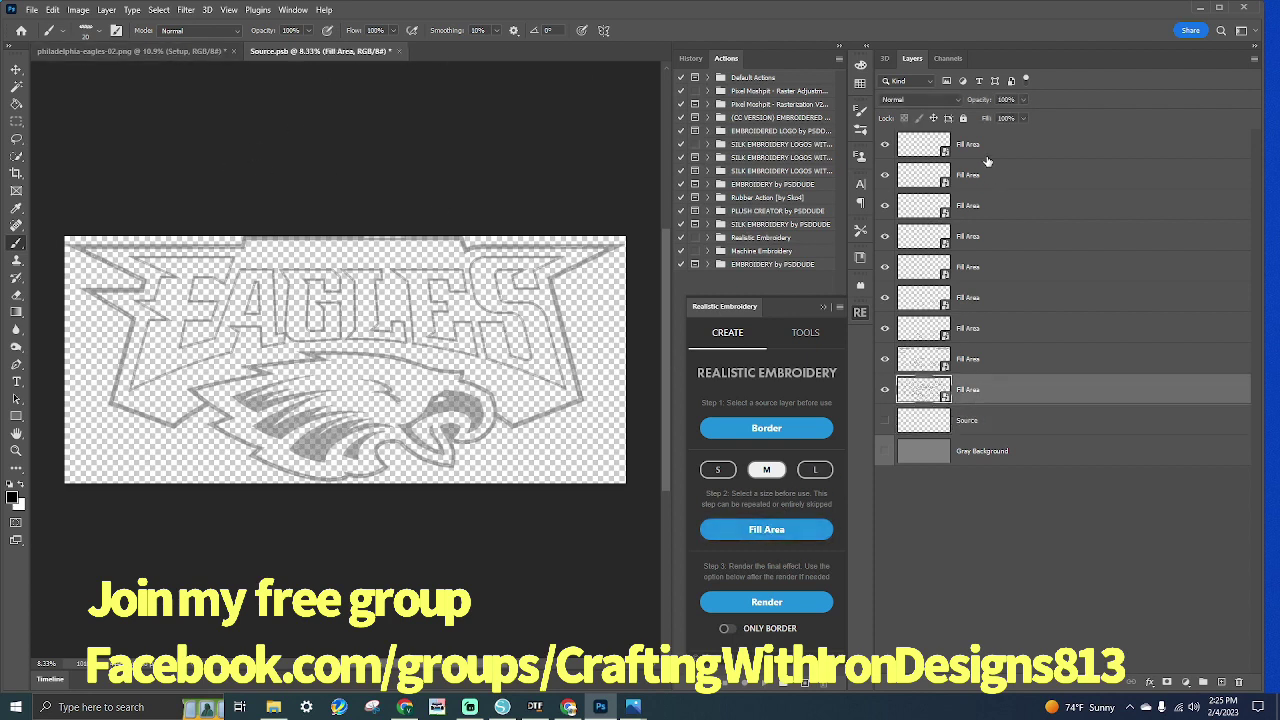
{"action": "left_click", "coordinate": [990, 151]}
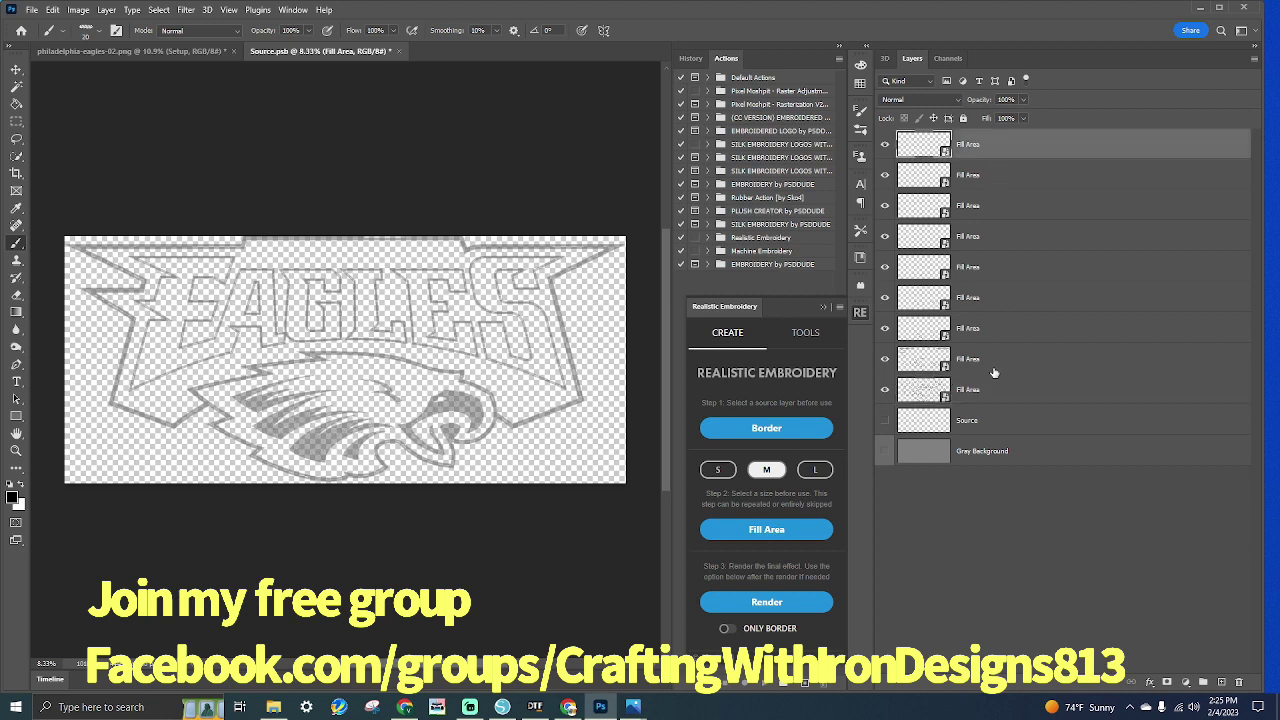
{"action": "left_click", "coordinate": [985, 424]}
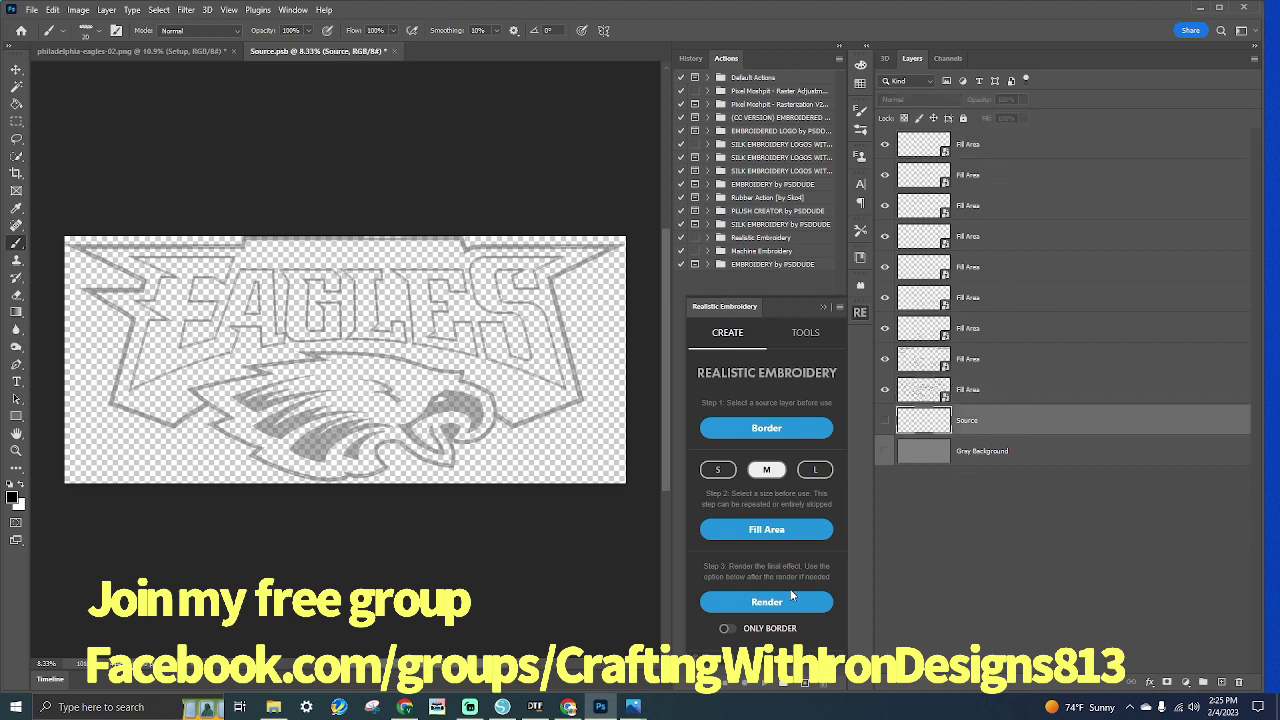
{"action": "left_click", "coordinate": [791, 594]}
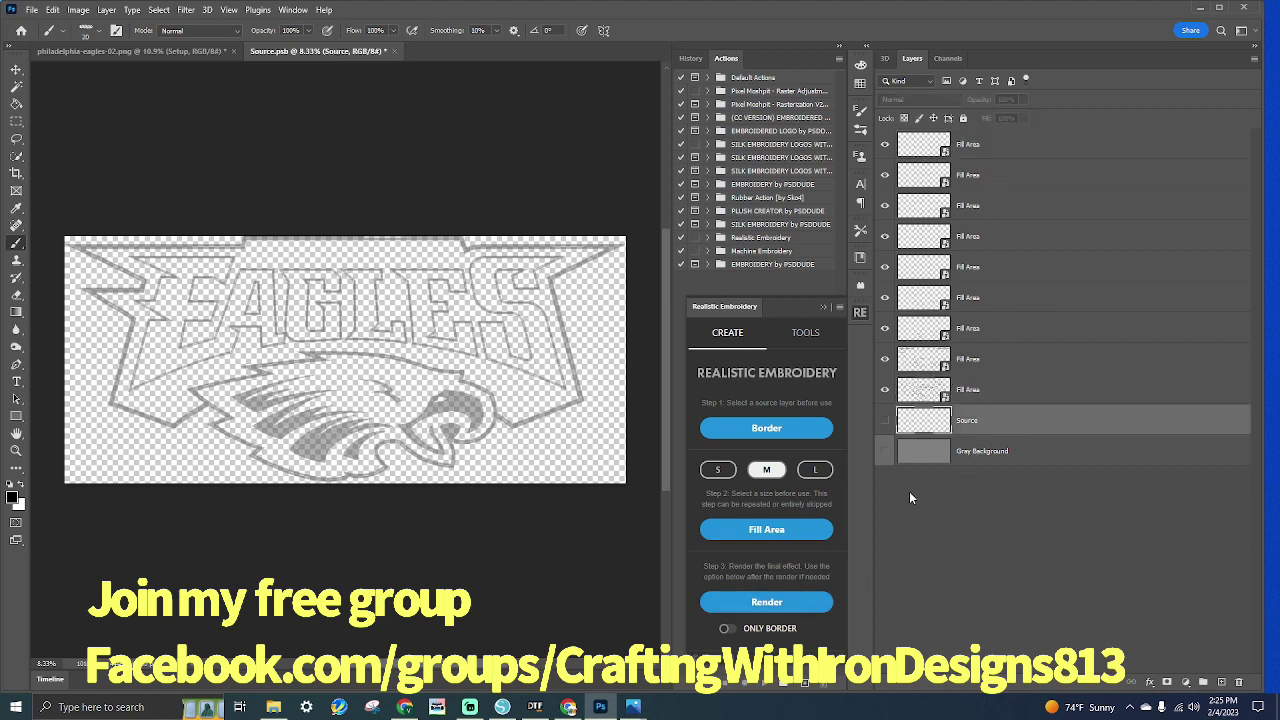
{"action": "left_click", "coordinate": [885, 424]}
{"action": "left_click", "coordinate": [785, 604]}
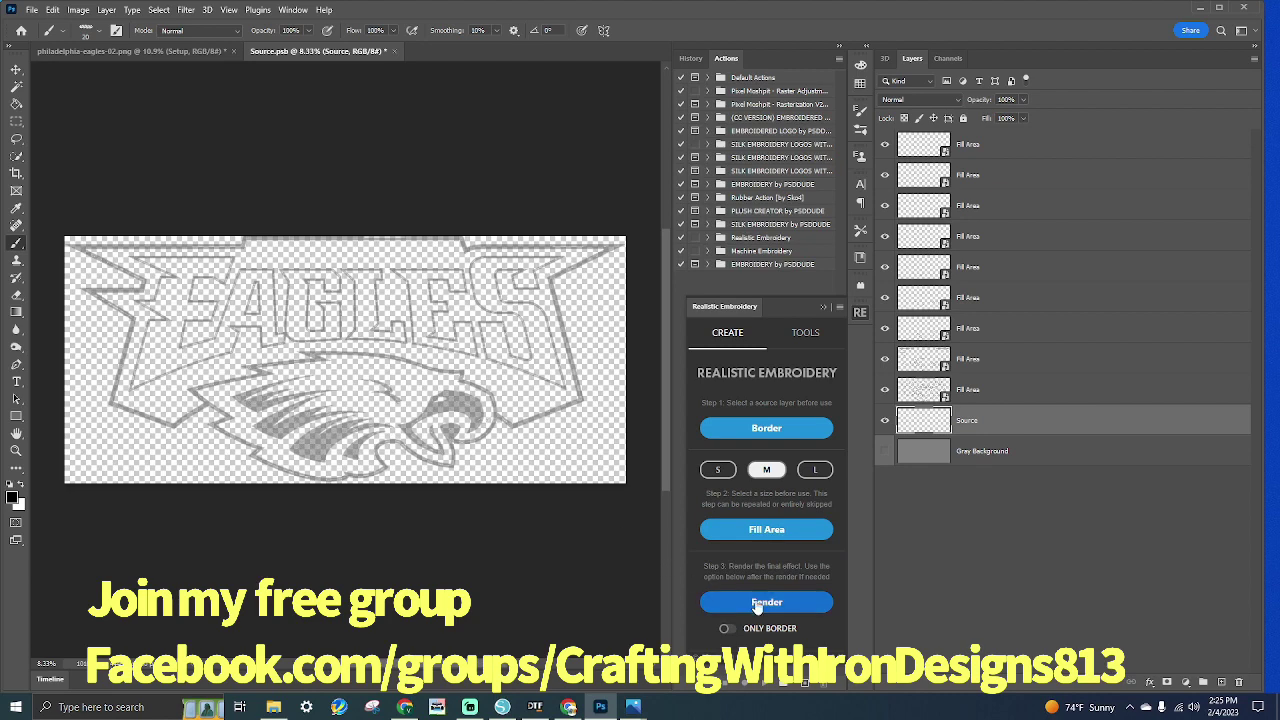
Return to the philadelphia-eagles-02.png document and run the Realistic Embroidery Render on the Setup layer
{"action": "left_click", "coordinate": [193, 52]}
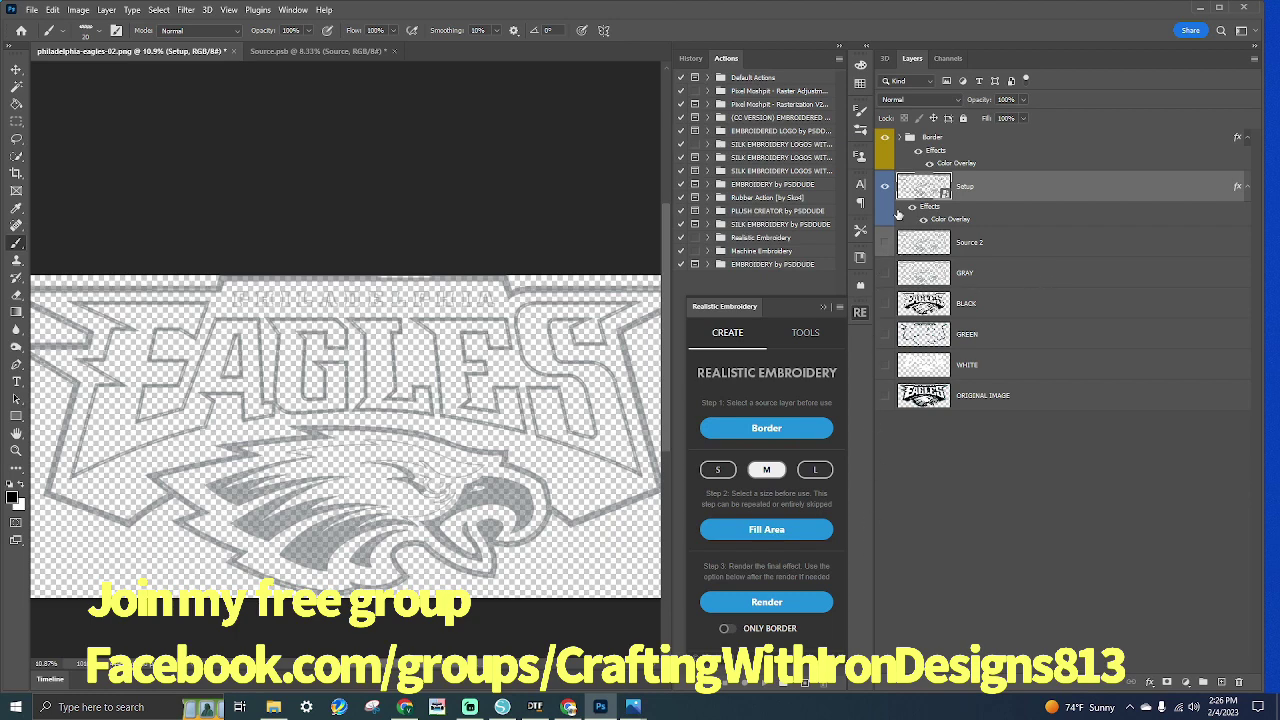
{"action": "left_click", "coordinate": [796, 603]}
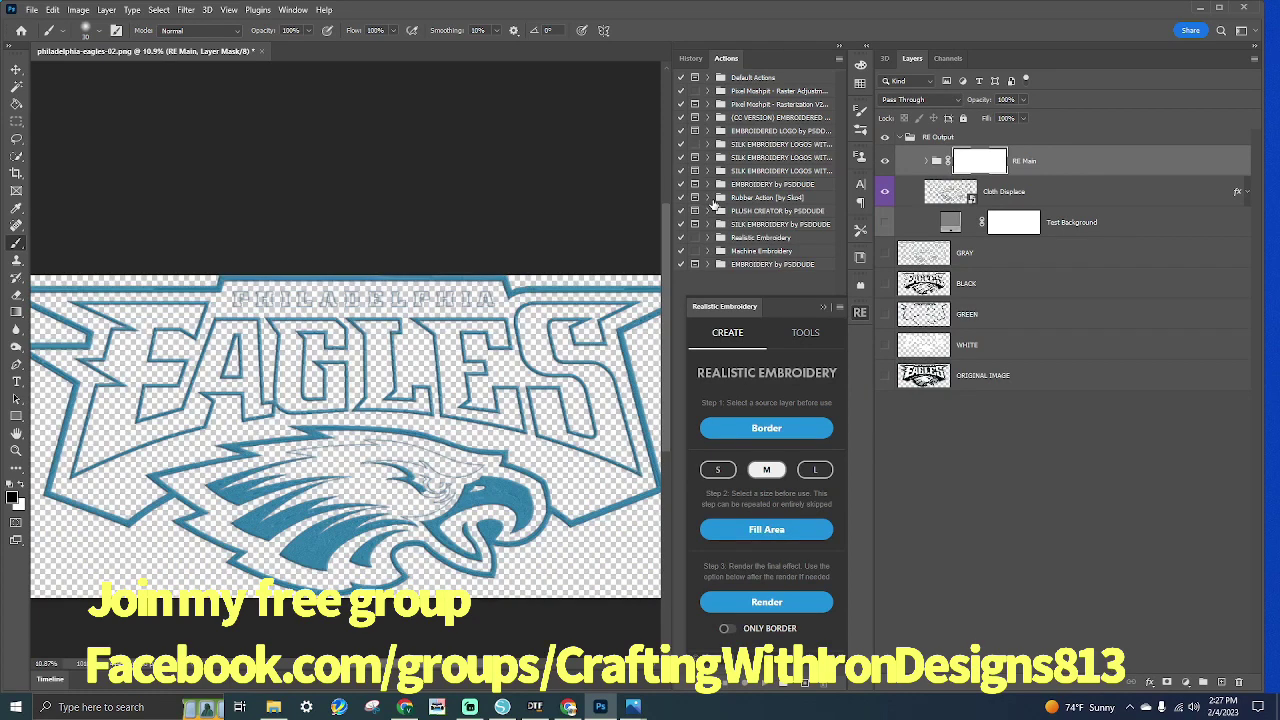
Add a Color Overlay to the Filling Color layer in the RE Main group, with Overlay blend mode and gray a4aeb1
{"action": "left_click", "coordinate": [925, 163]}
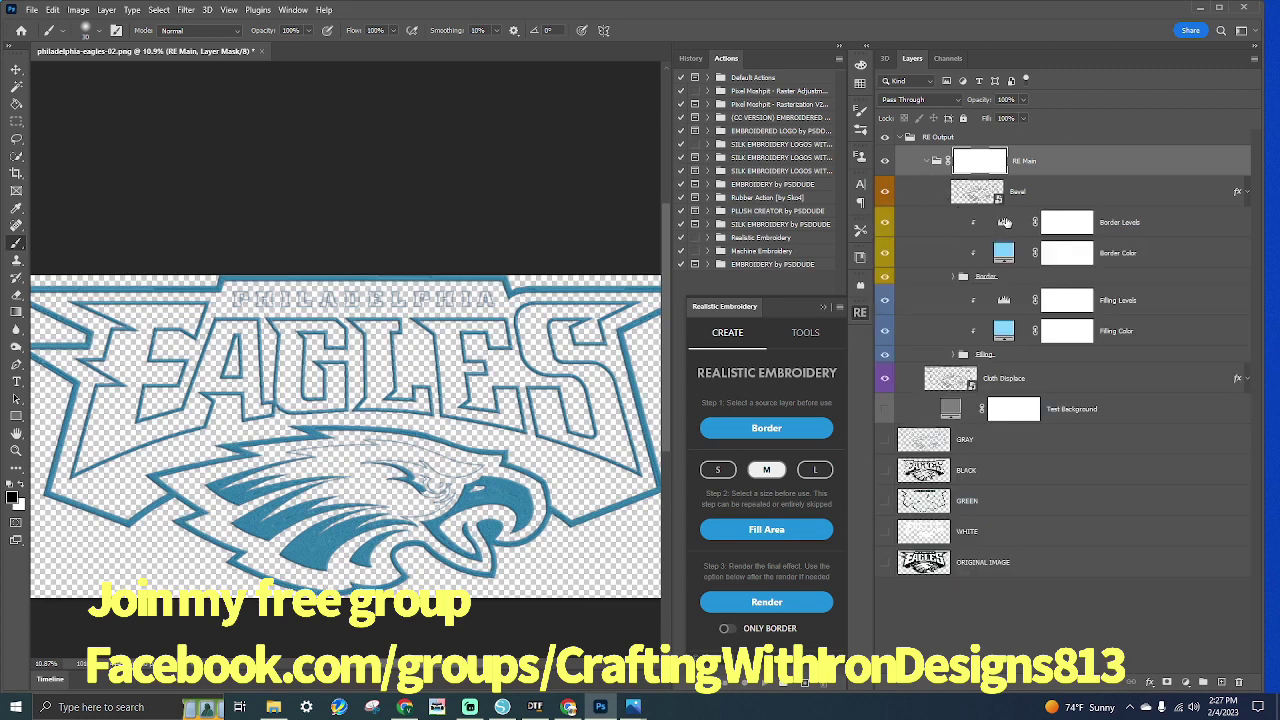
{"action": "left_click", "coordinate": [1179, 341]}
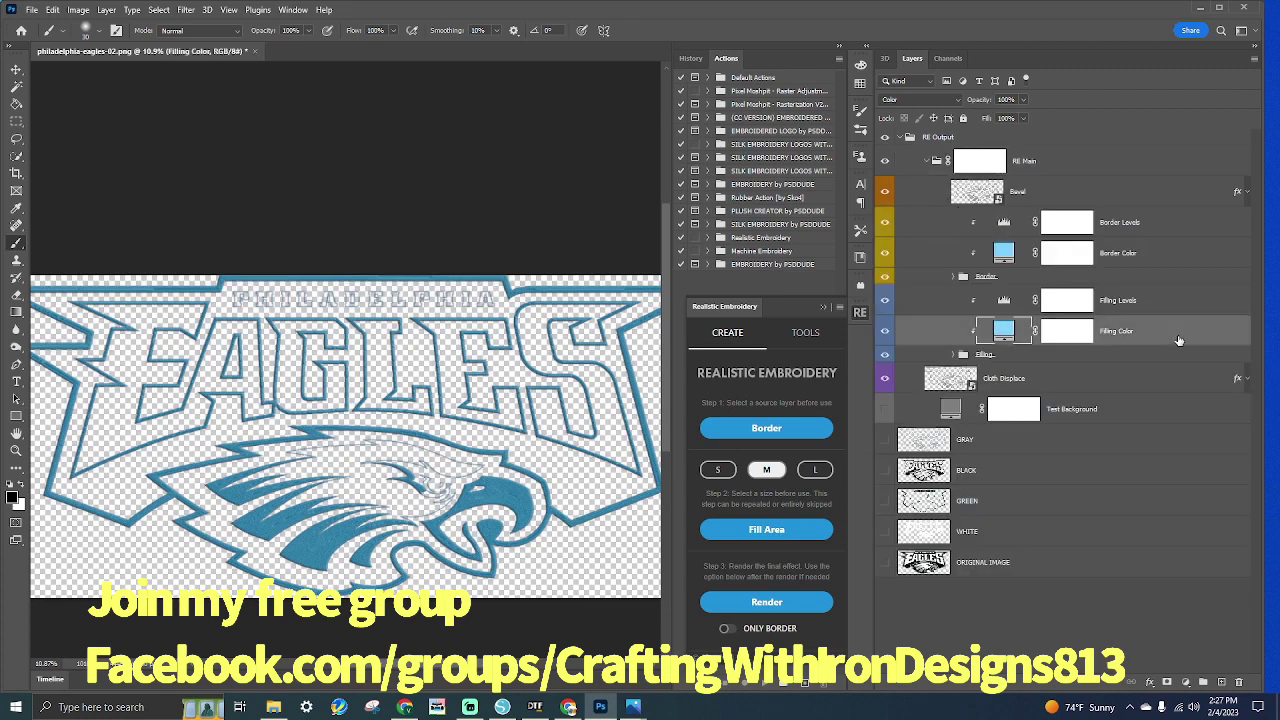
{"action": "double_click", "coordinate": [1179, 341]}
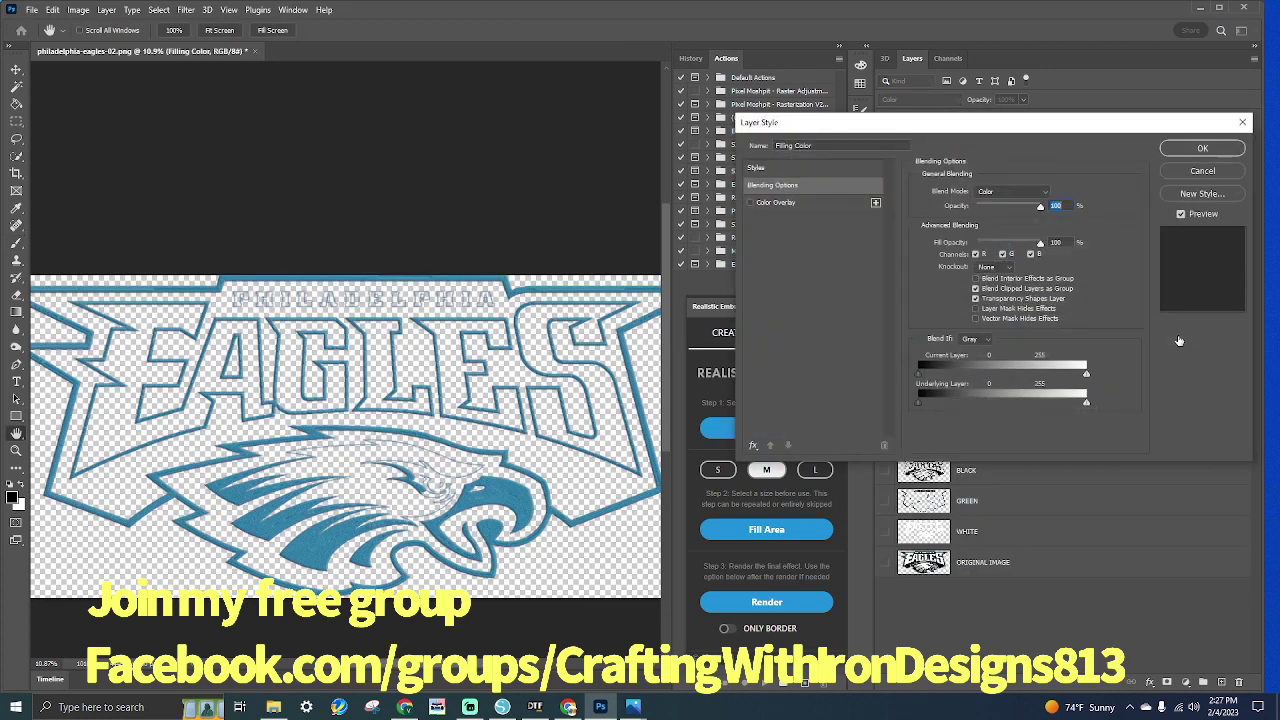
{"action": "left_click", "coordinate": [817, 203]}
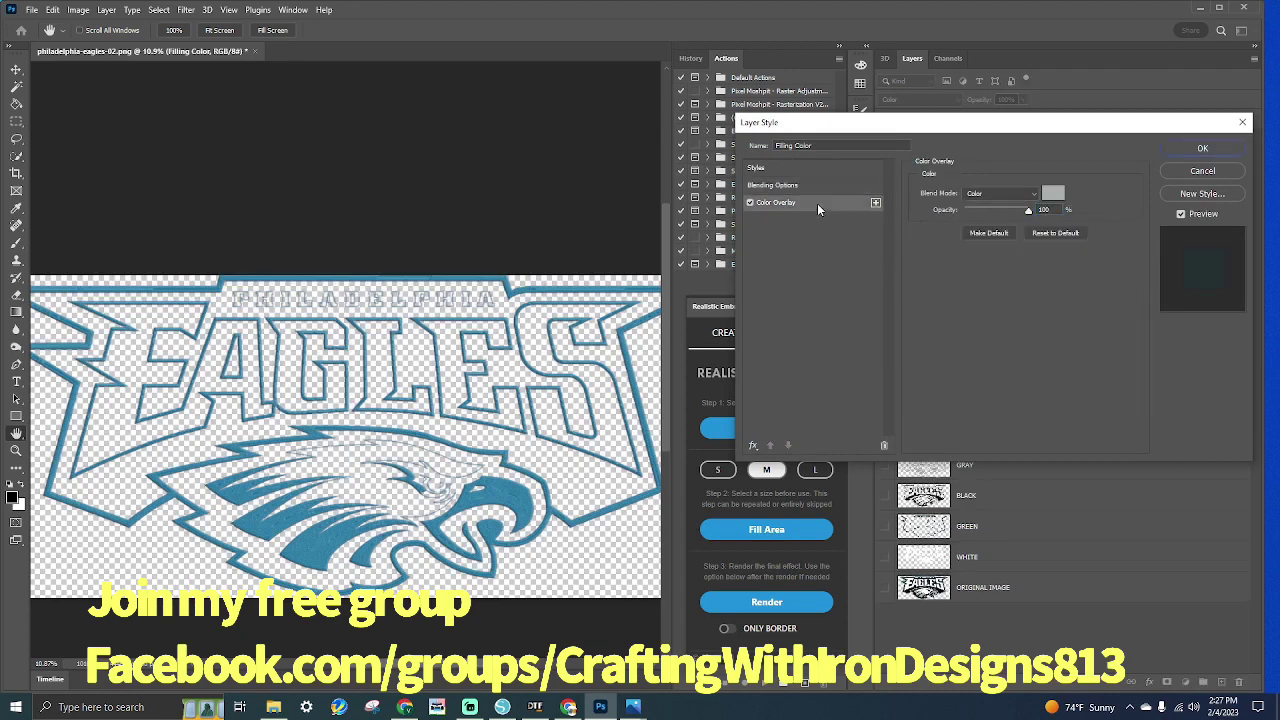
{"action": "left_click", "coordinate": [1030, 193]}
{"action": "left_click", "coordinate": [985, 355]}
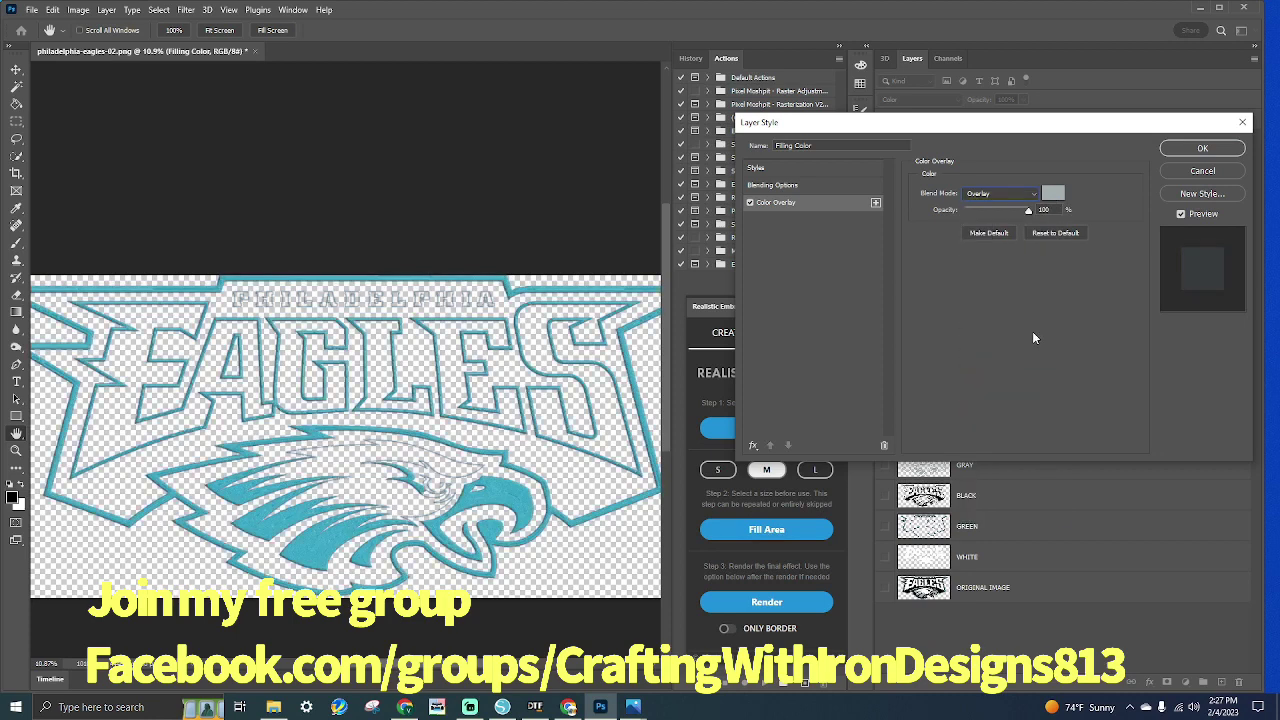
{"action": "left_click", "coordinate": [1060, 195]}
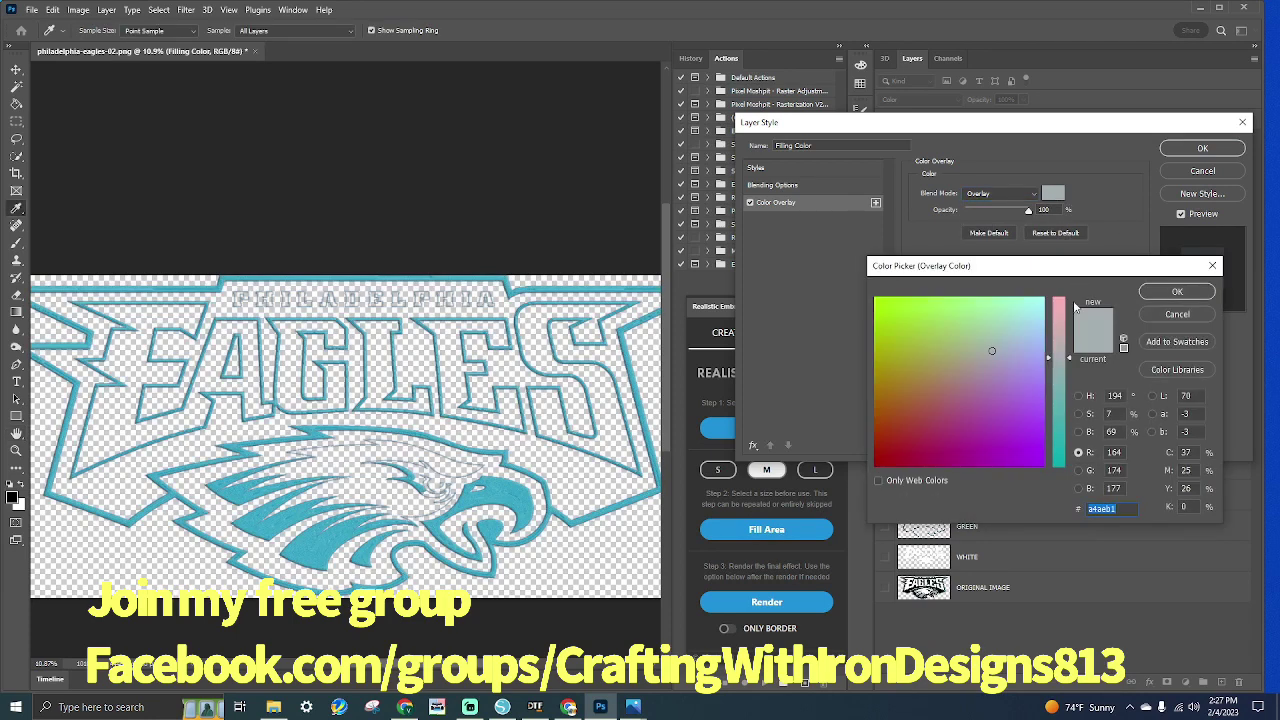
{"action": "left_click", "coordinate": [1147, 293]}
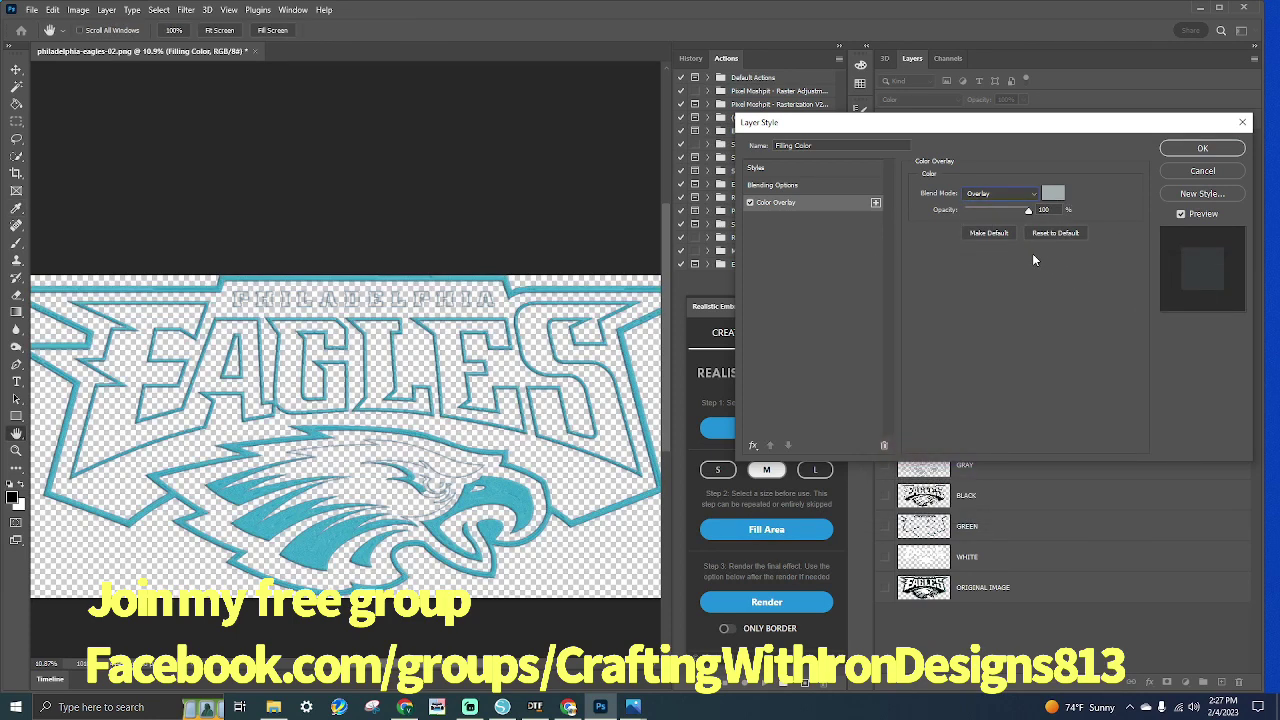
{"action": "left_click", "coordinate": [1180, 152]}
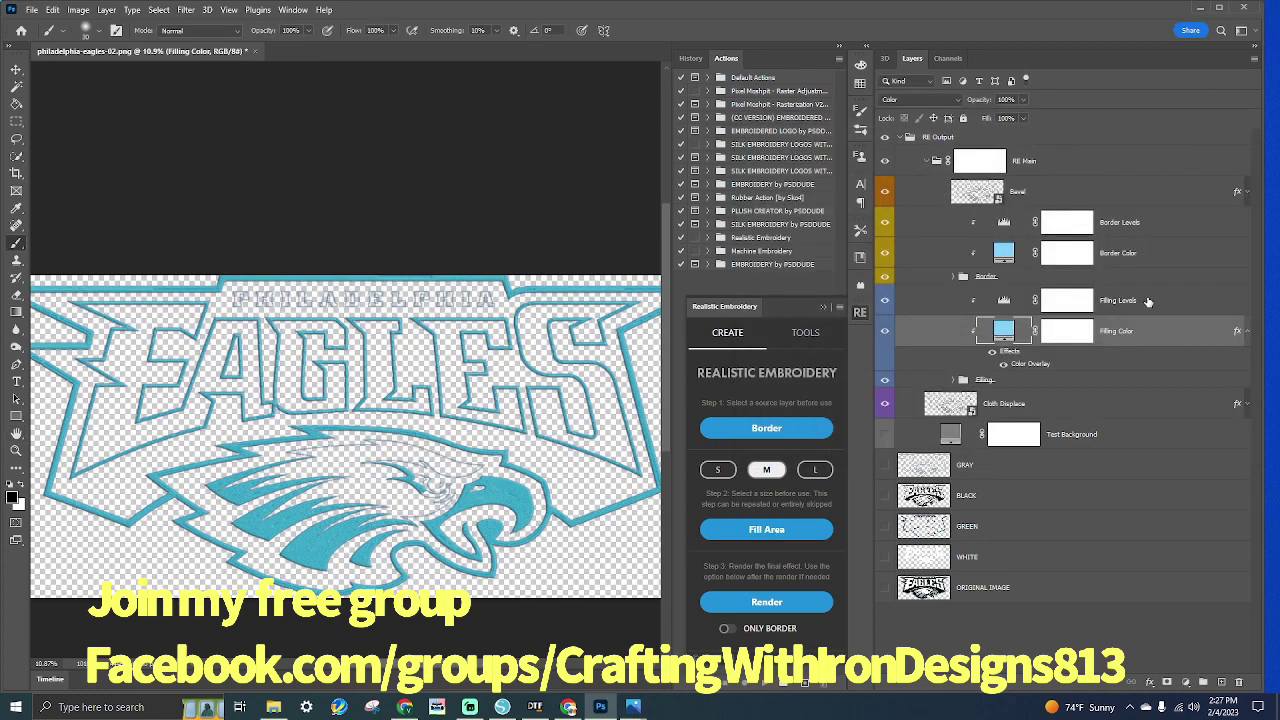
Add a Color Overlay to the Filling group, using Overlay blend mode and gray a4aeb1
{"action": "left_click", "coordinate": [1118, 385]}
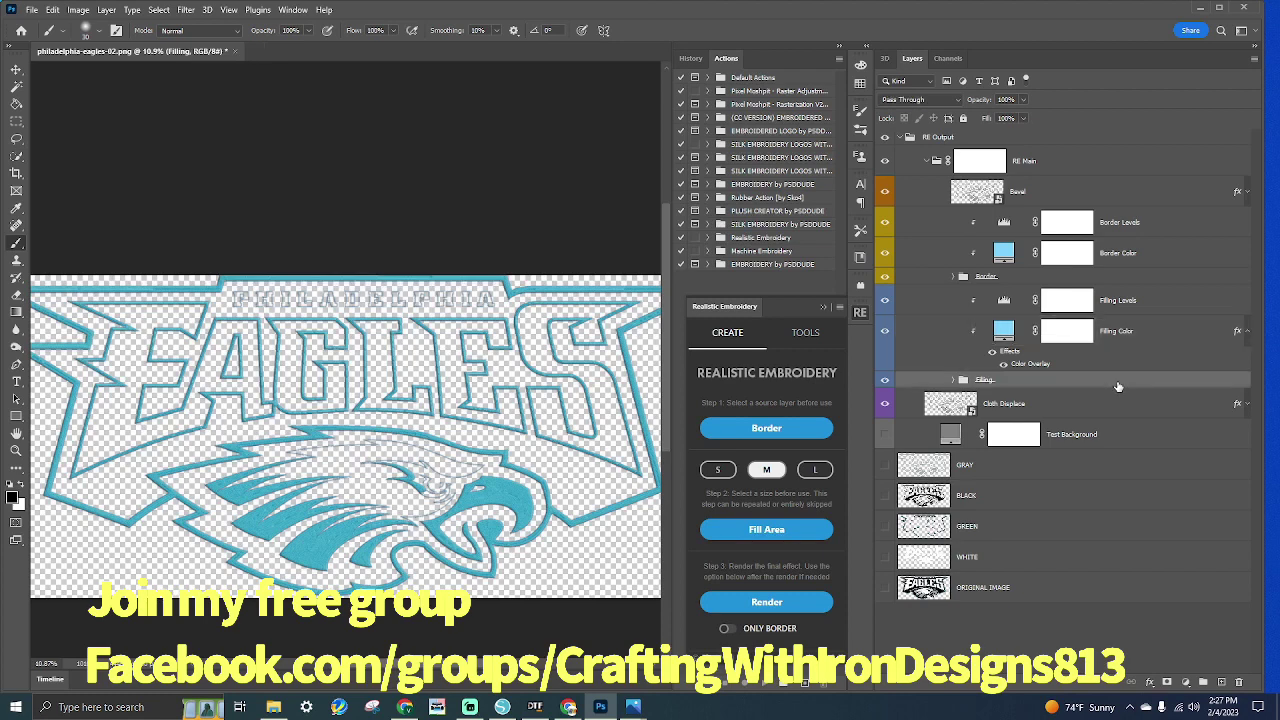
{"action": "double_click", "coordinate": [1118, 385]}
{"action": "left_click", "coordinate": [814, 204]}
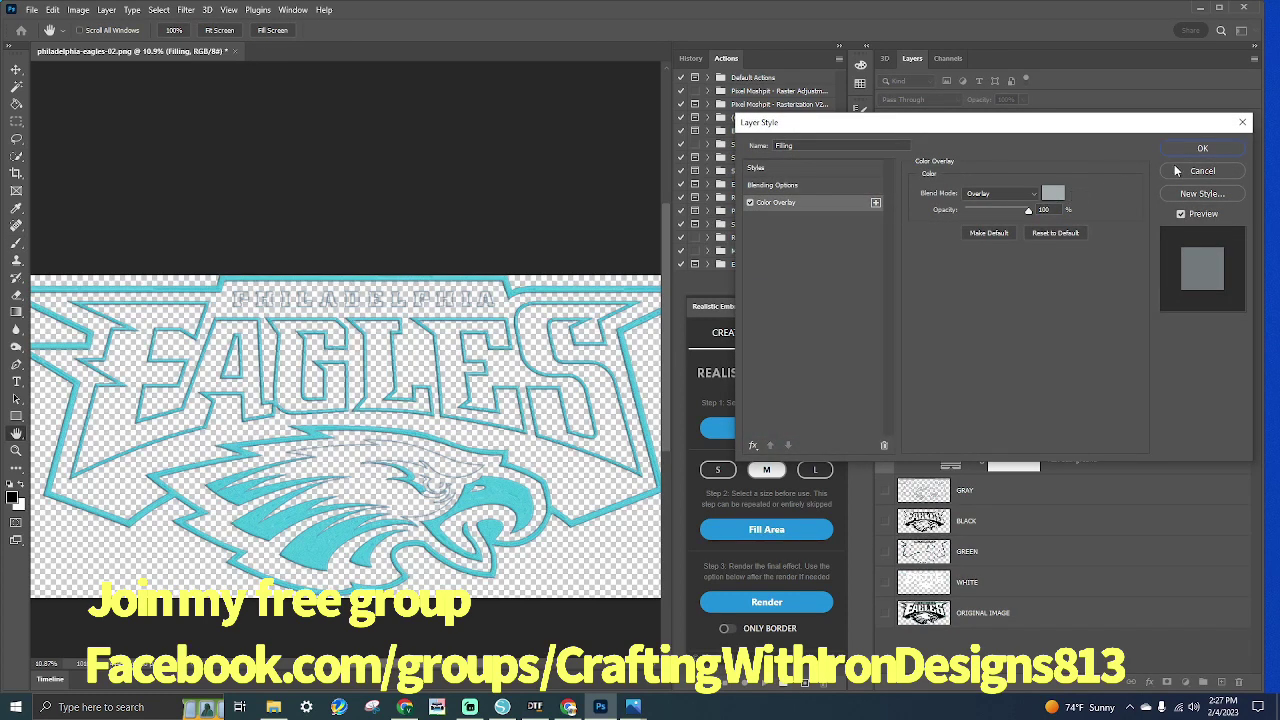
{"action": "left_click", "coordinate": [1053, 193]}
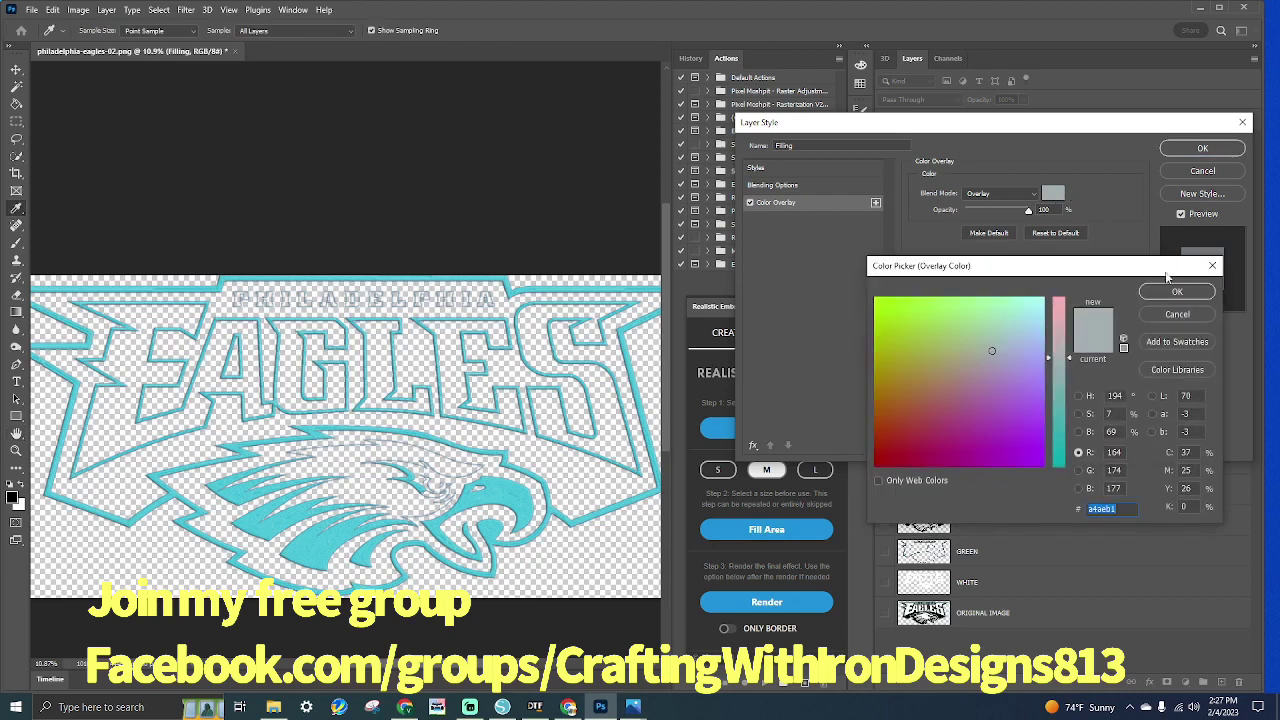
{"action": "left_click", "coordinate": [1176, 292]}
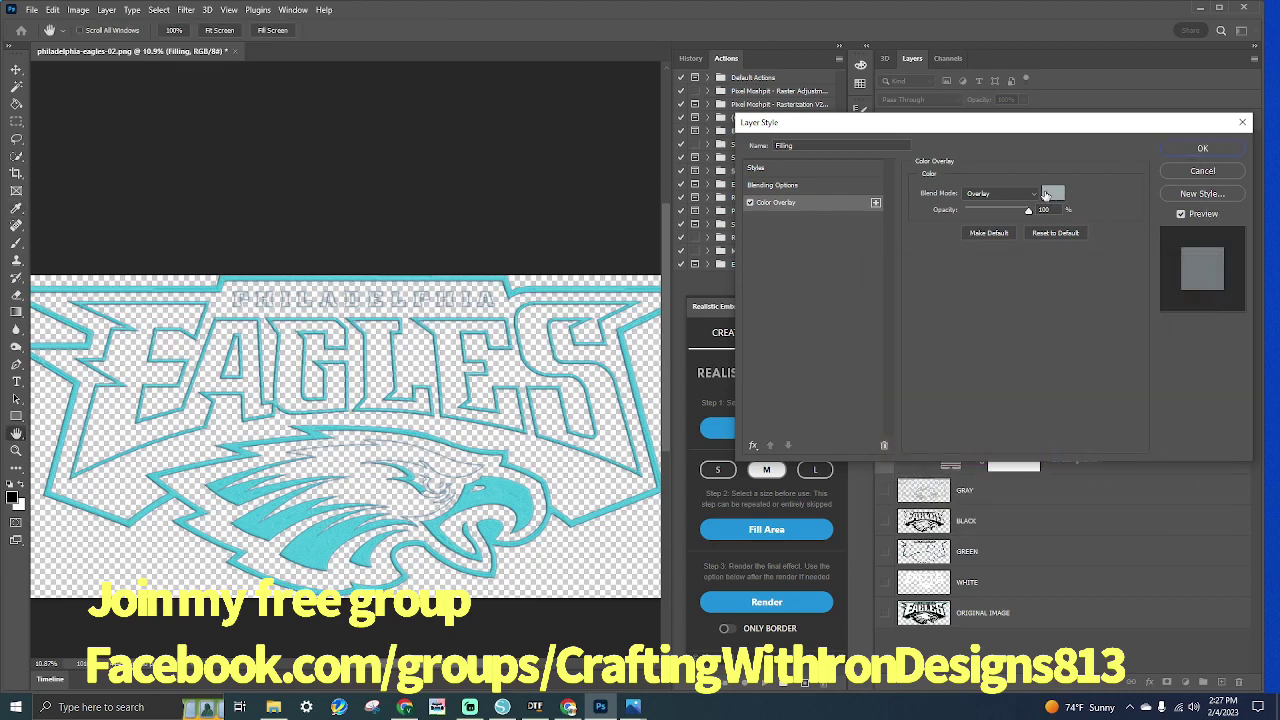
{"action": "left_click", "coordinate": [1168, 148]}
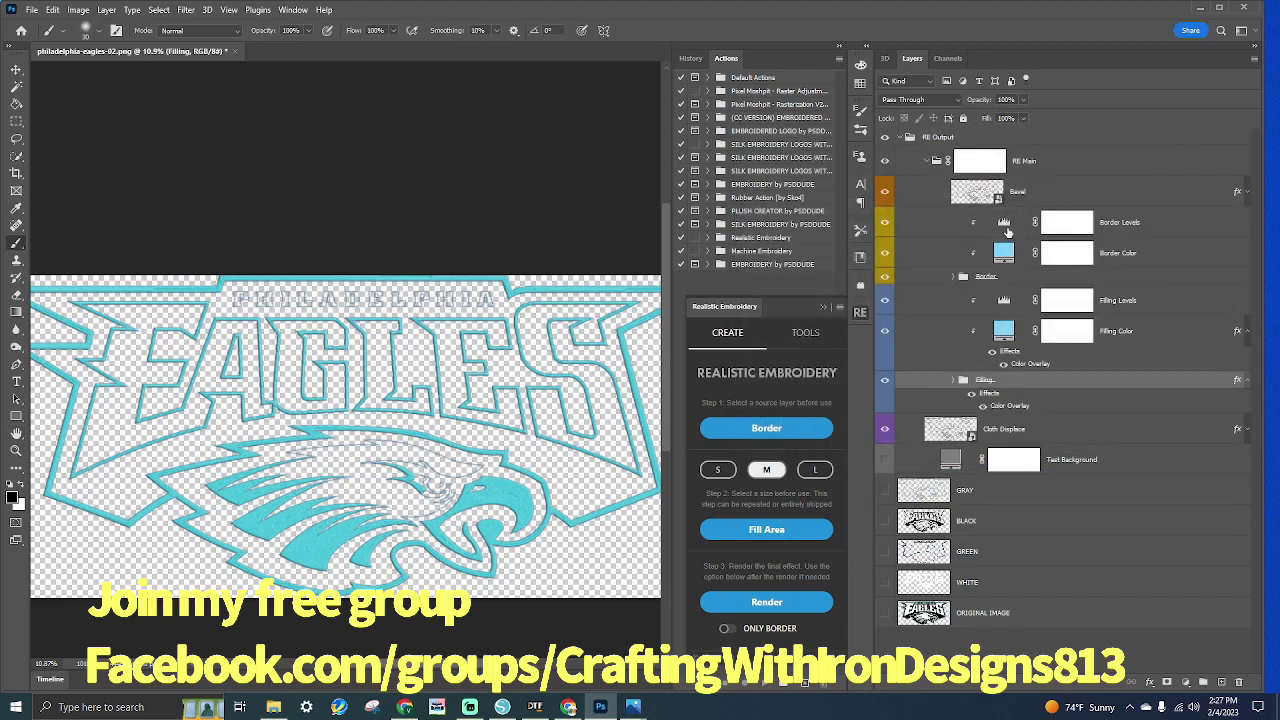
Inspect the layer style settings of the Cloth Displace and Bevel layers in the RE Output group
{"action": "left_click", "coordinate": [1118, 429]}
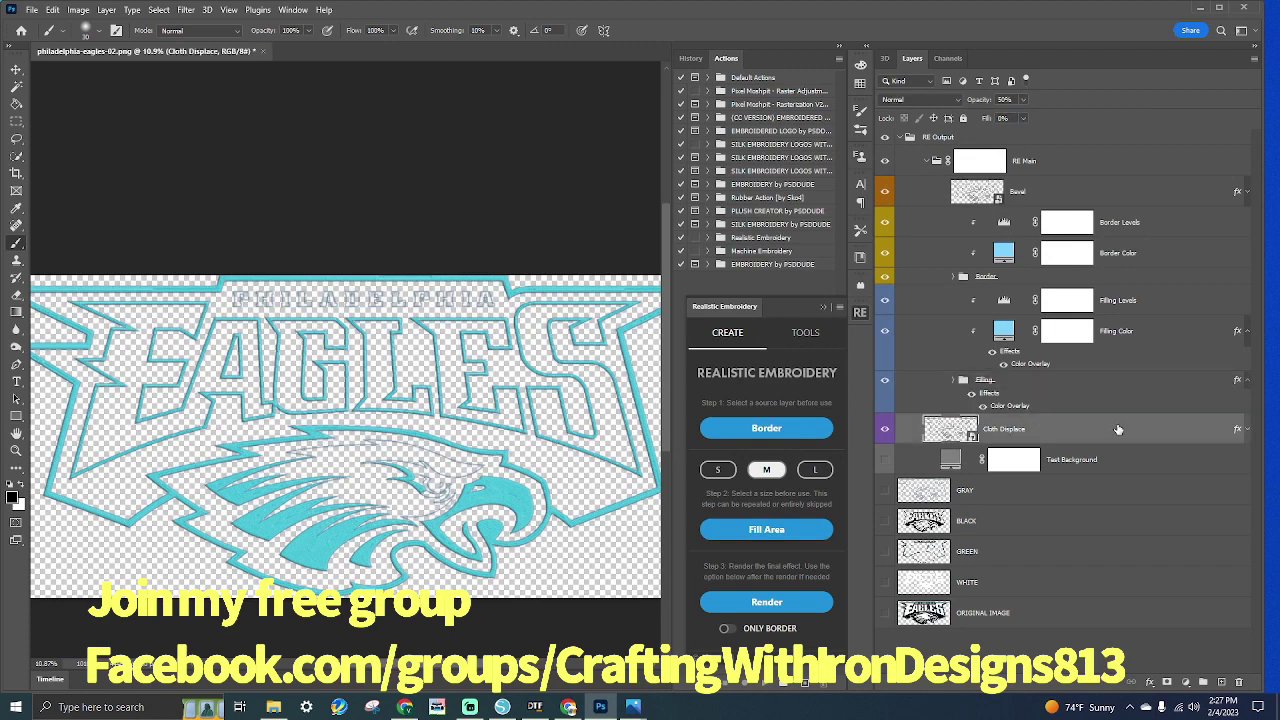
{"action": "double_click", "coordinate": [1118, 429]}
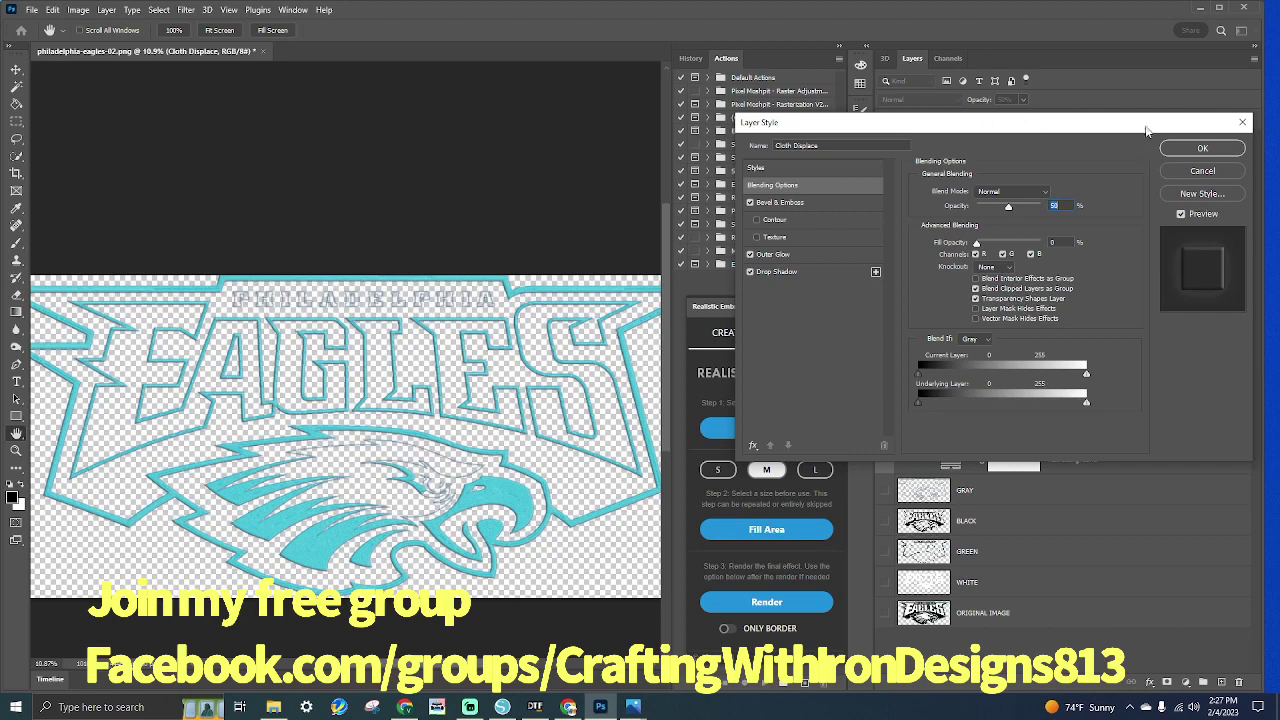
{"action": "left_click", "coordinate": [1200, 170]}
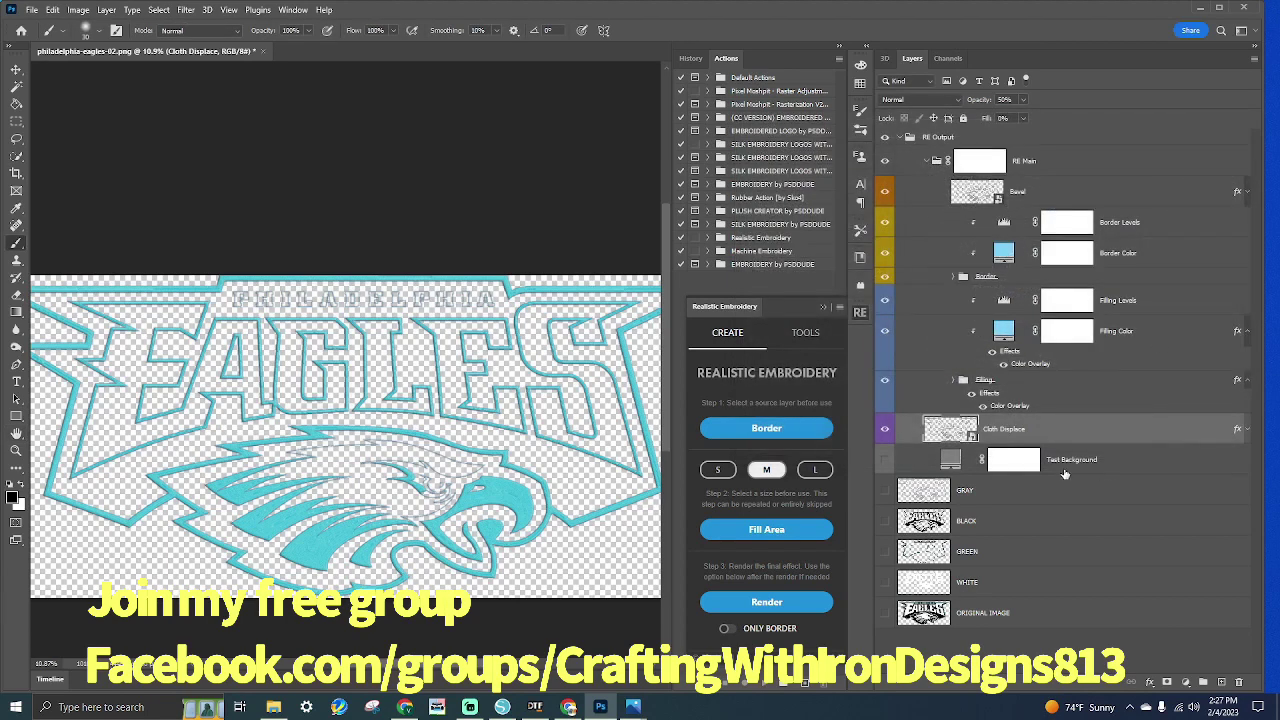
{"action": "double_click", "coordinate": [1216, 200]}
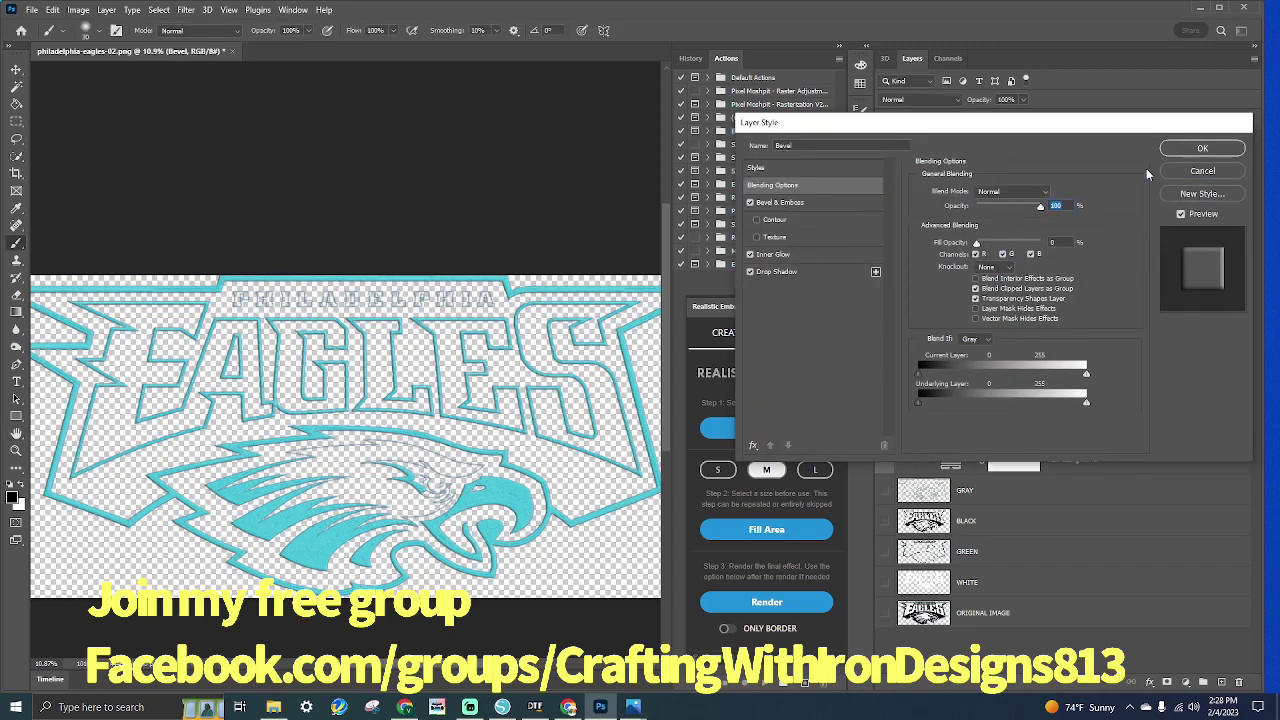
{"action": "left_click", "coordinate": [1168, 170]}
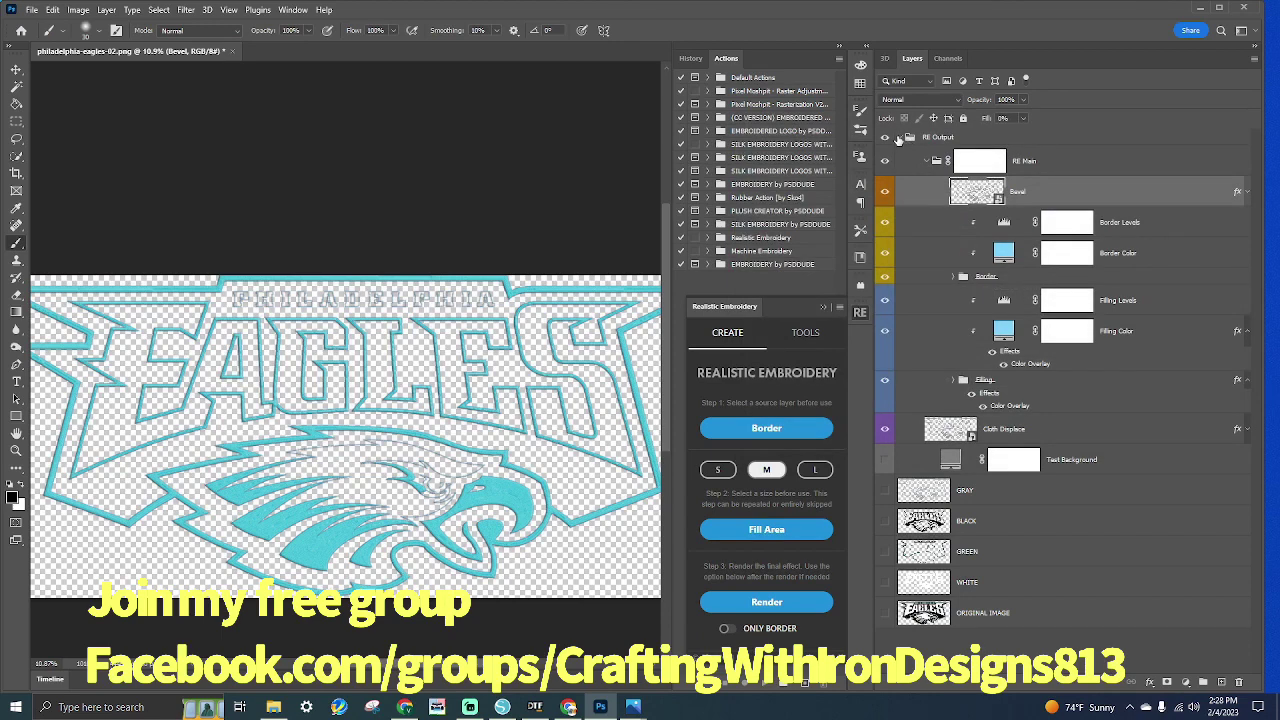
{"action": "left_click", "coordinate": [899, 138]}
{"action": "left_click", "coordinate": [899, 138]}
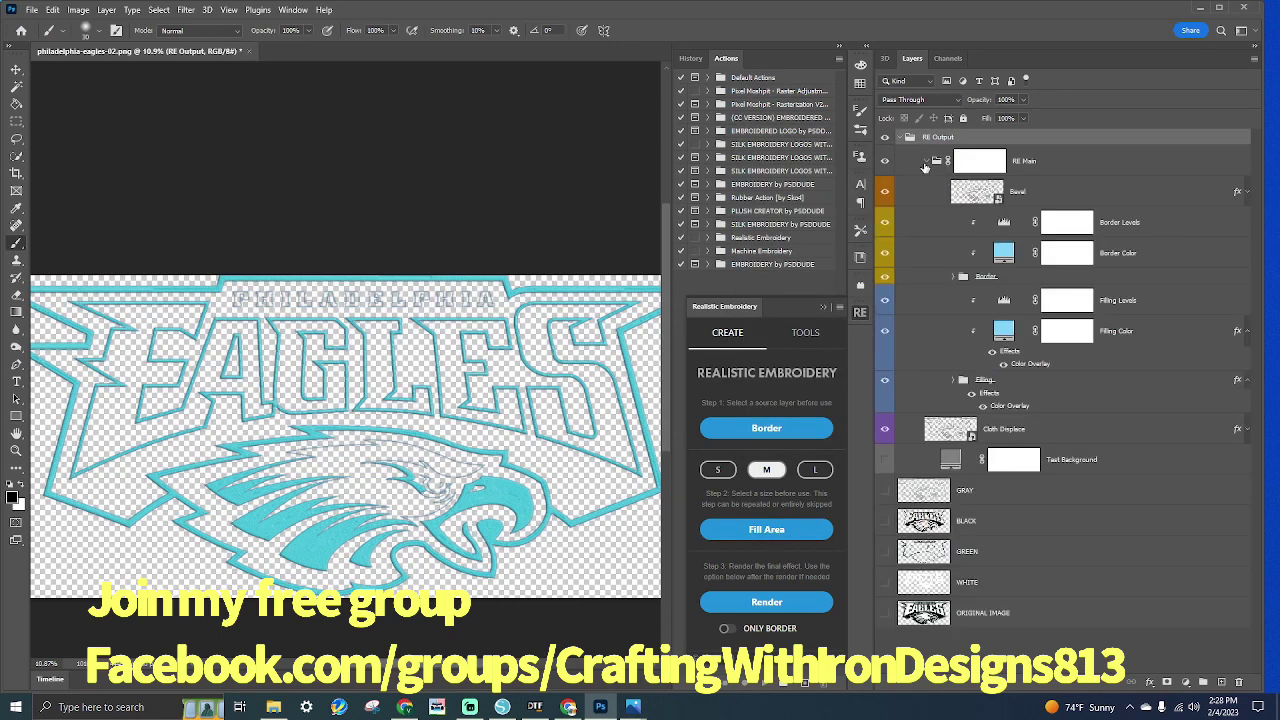
Add a Color Overlay to the RE Main group, using Color blend mode and gray a4aeb1
{"action": "left_click", "coordinate": [933, 161]}
{"action": "left_click", "coordinate": [933, 161]}
{"action": "double_click", "coordinate": [1147, 163]}
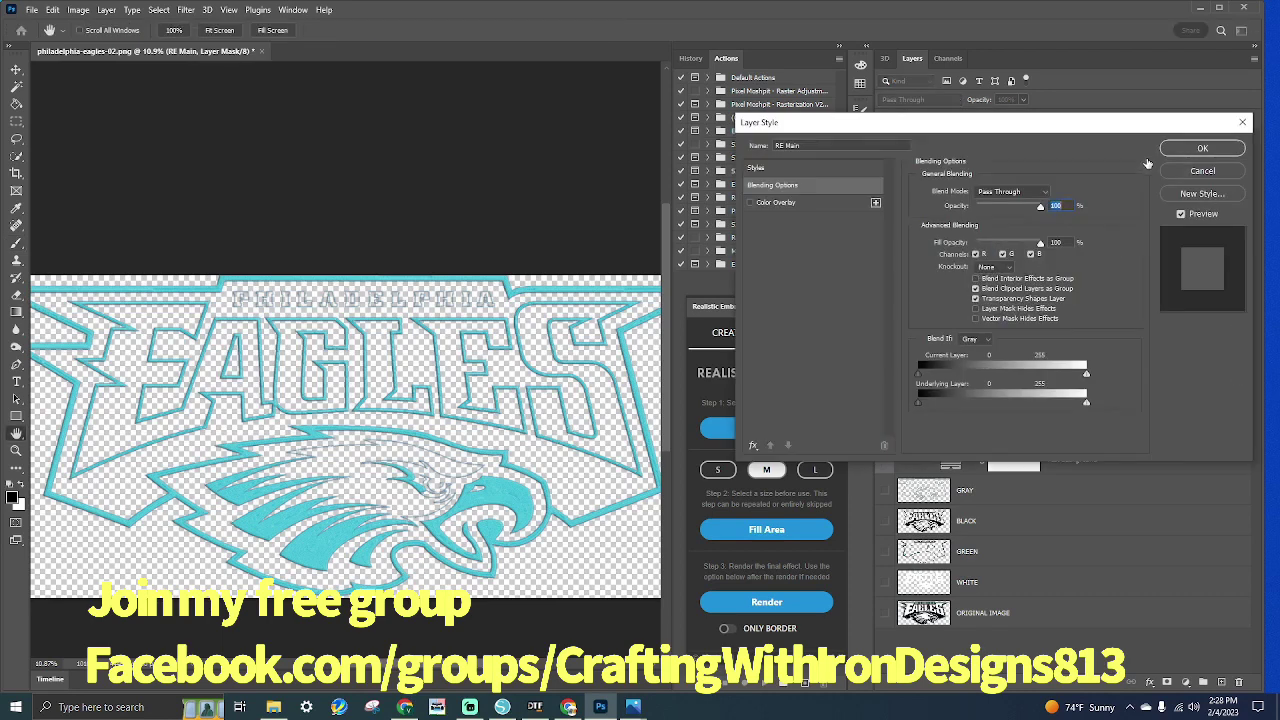
{"action": "left_click", "coordinate": [790, 202]}
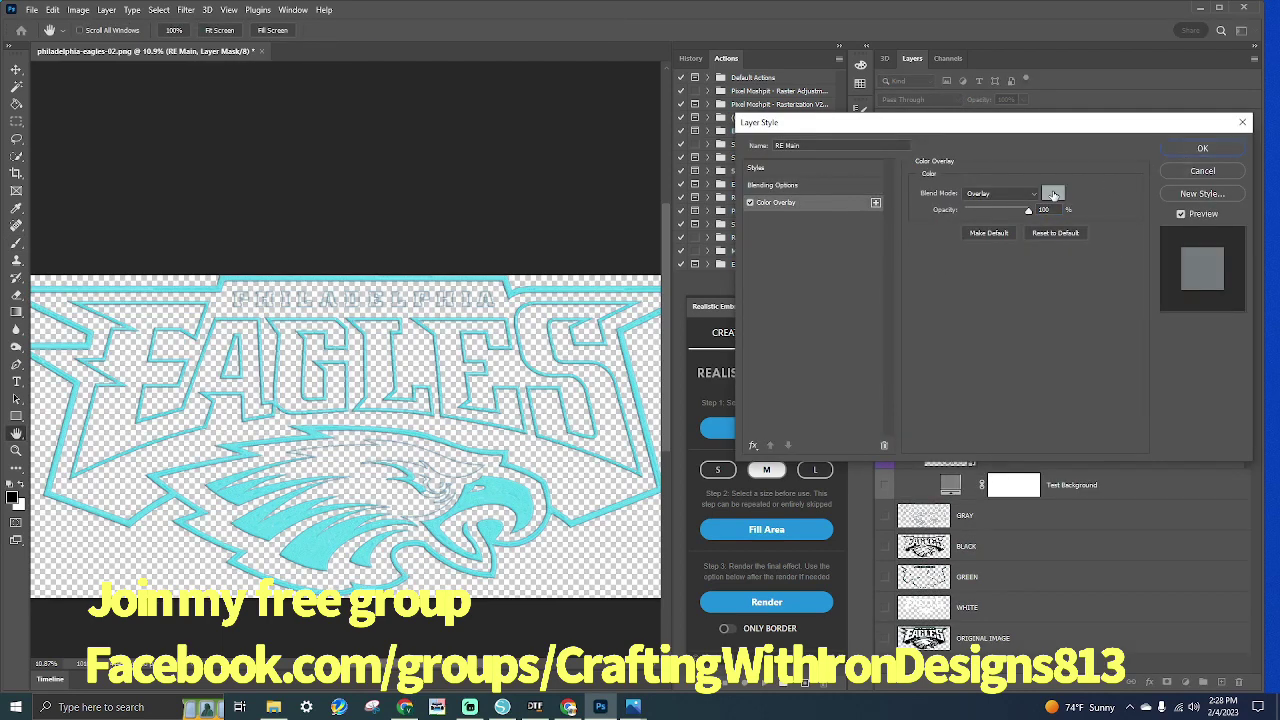
{"action": "left_click", "coordinate": [1053, 194]}
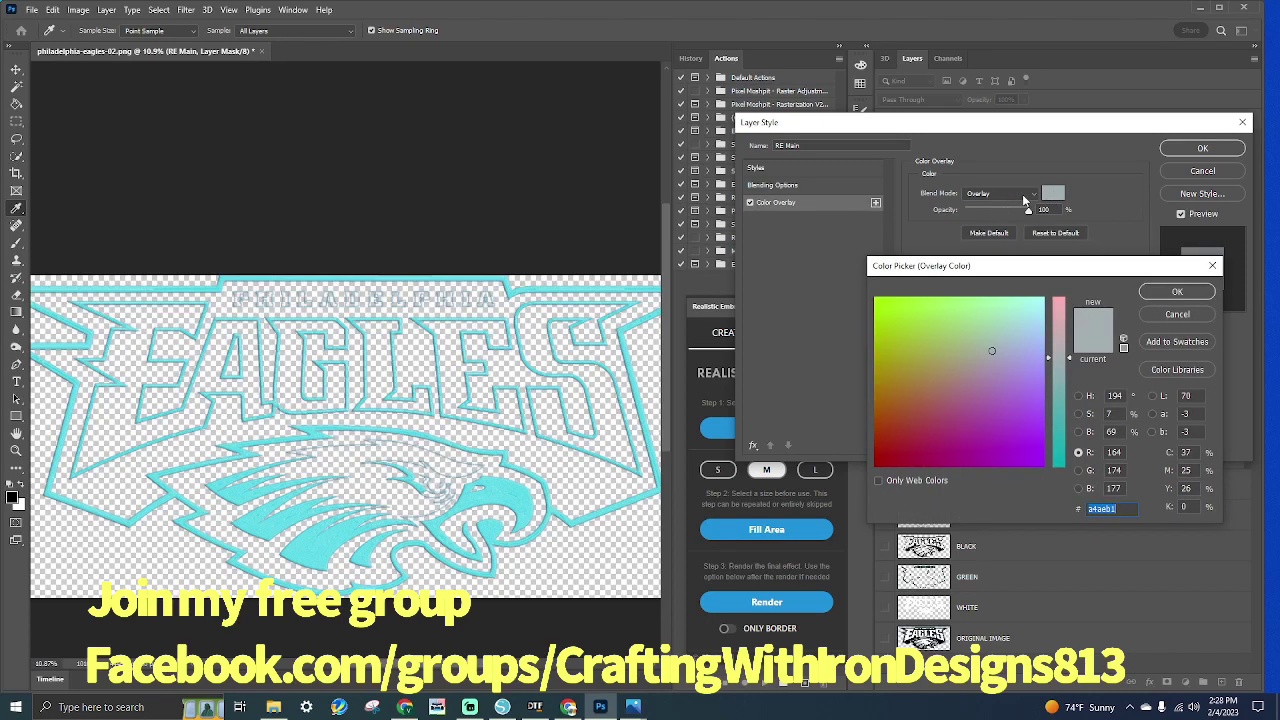
{"action": "left_click", "coordinate": [1178, 314]}
{"action": "left_click", "coordinate": [1028, 197]}
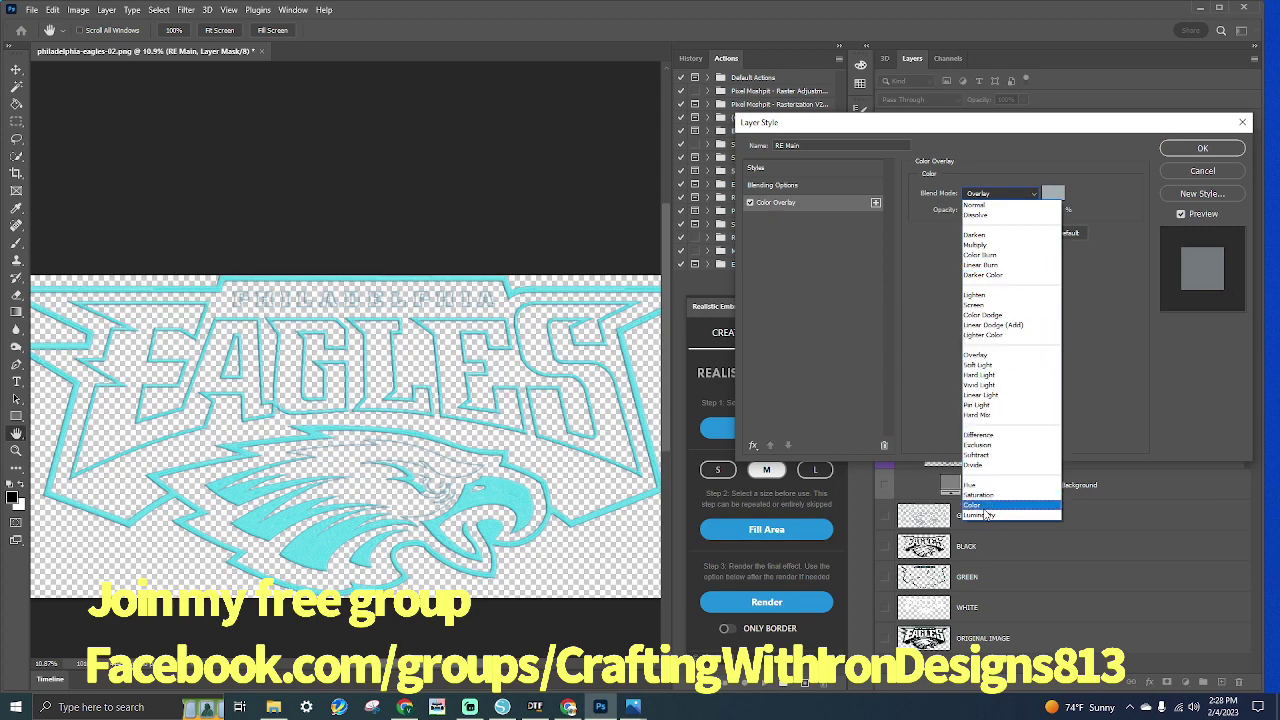
{"action": "left_click", "coordinate": [975, 505]}
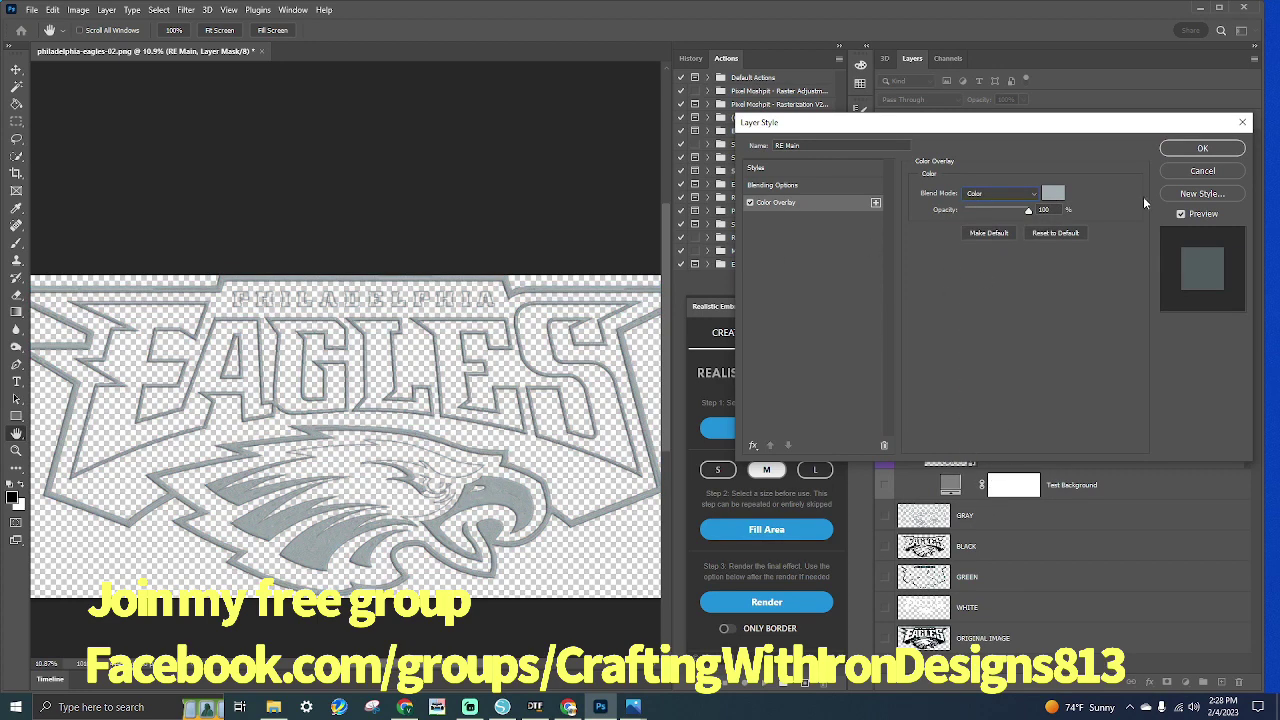
{"action": "left_click", "coordinate": [1202, 150]}
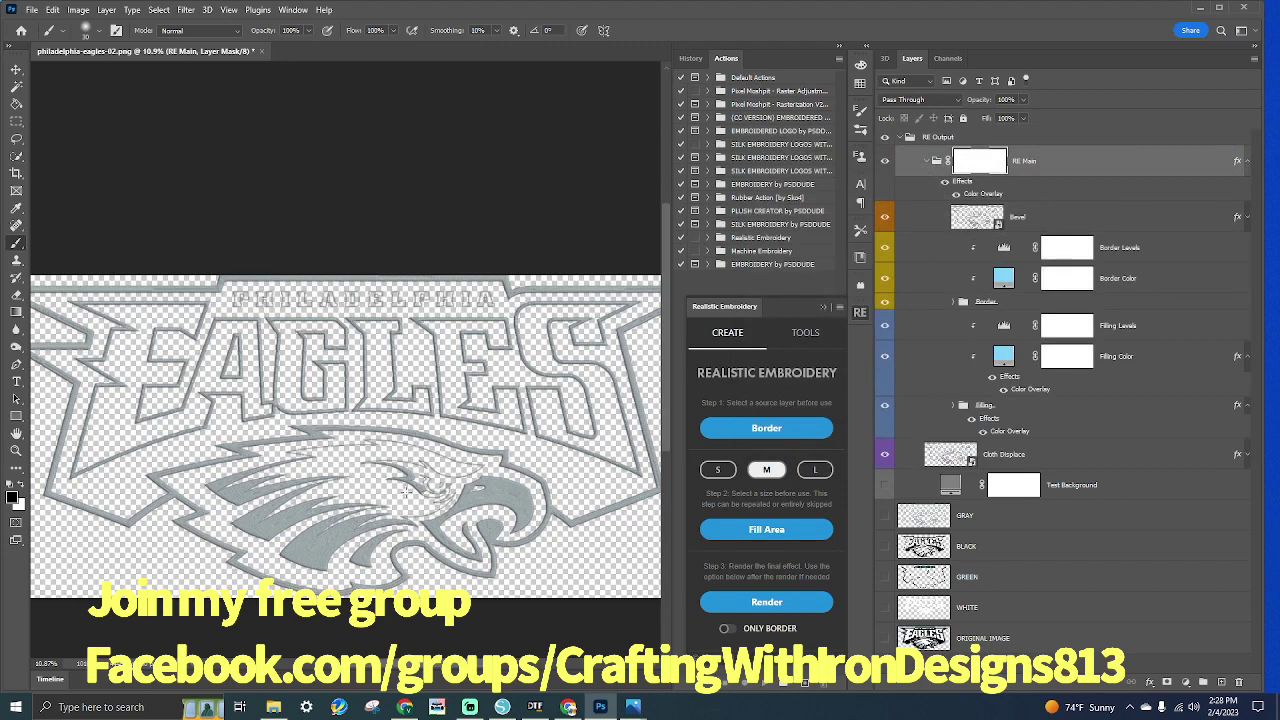
Collapse the RE Output group and merge it into a single layer
{"action": "left_click", "coordinate": [900, 140]}
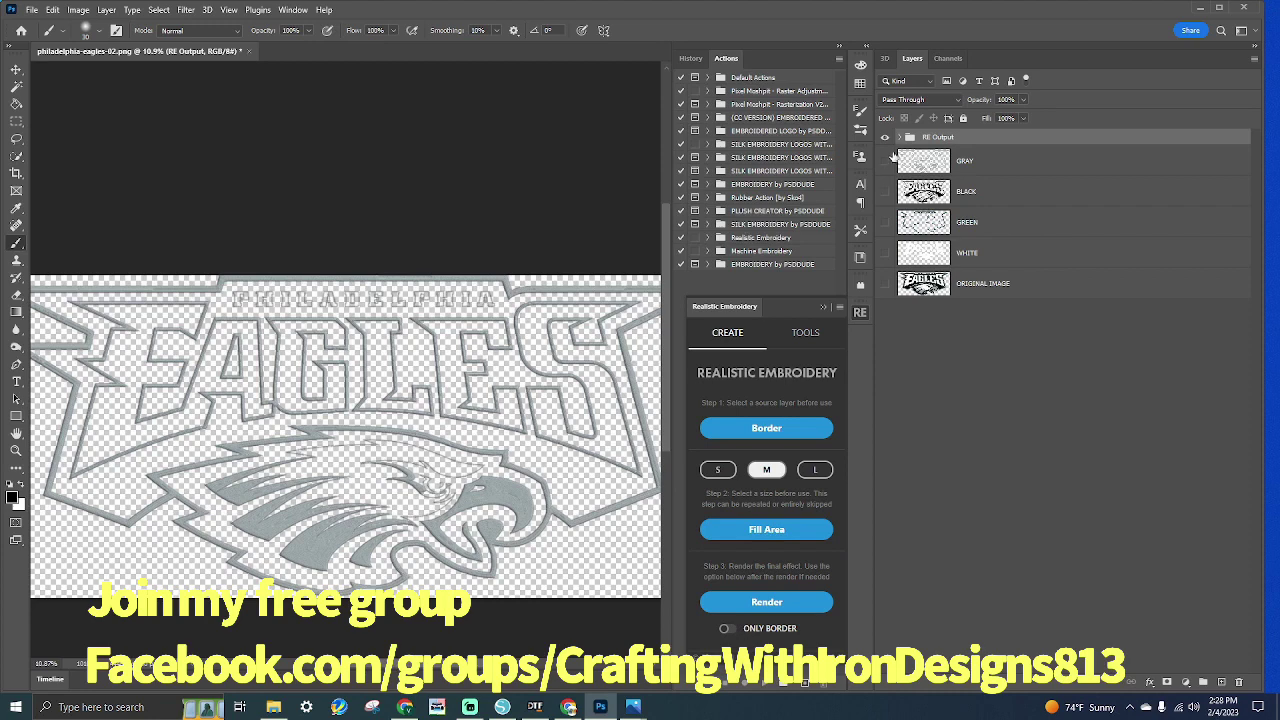
{"action": "right_click", "coordinate": [984, 142]}
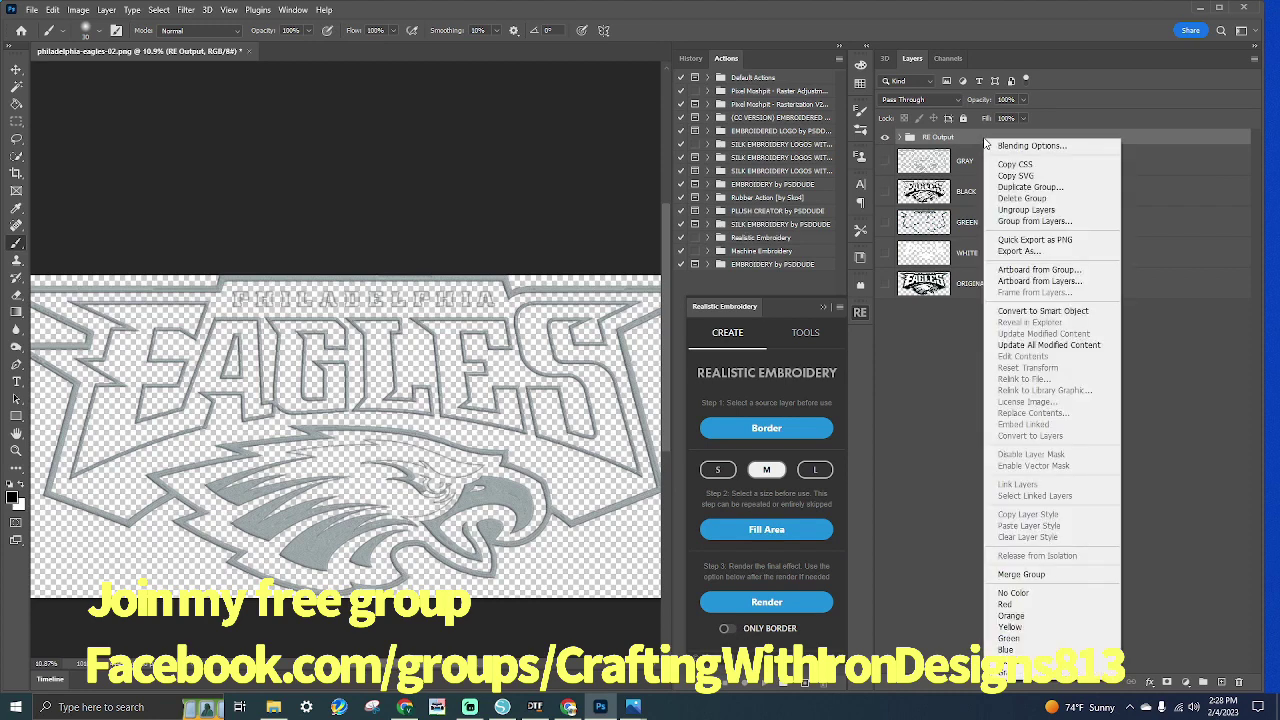
{"action": "left_click", "coordinate": [1015, 576]}
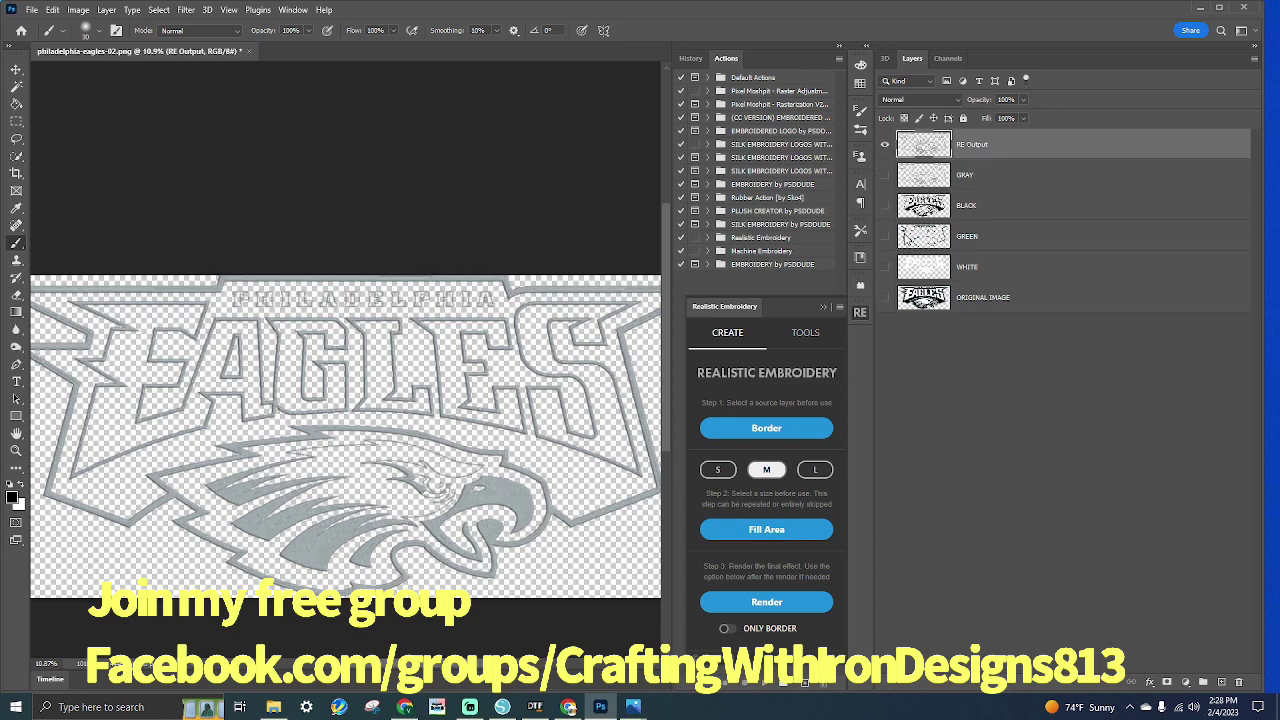
Hide the merged RE Output layer, show the BLACK layer and generate its Realistic Embroidery border
{"action": "left_click", "coordinate": [885, 146]}
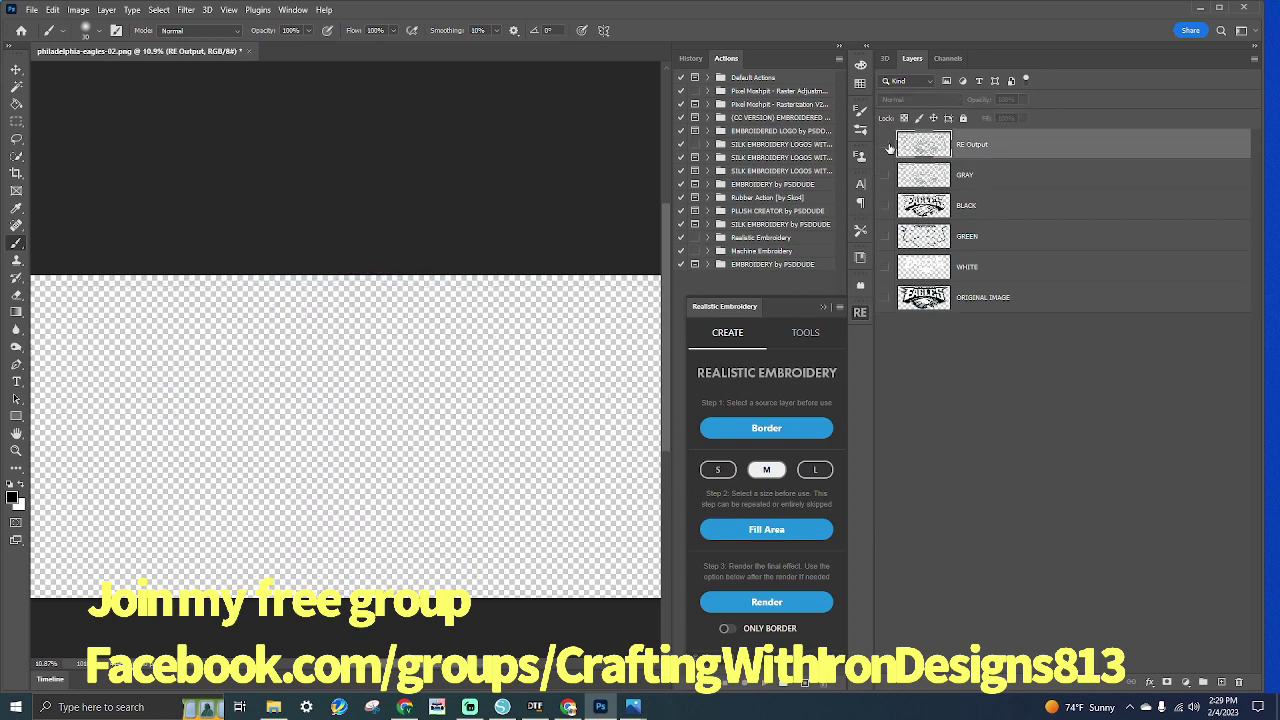
{"action": "left_click", "coordinate": [885, 206]}
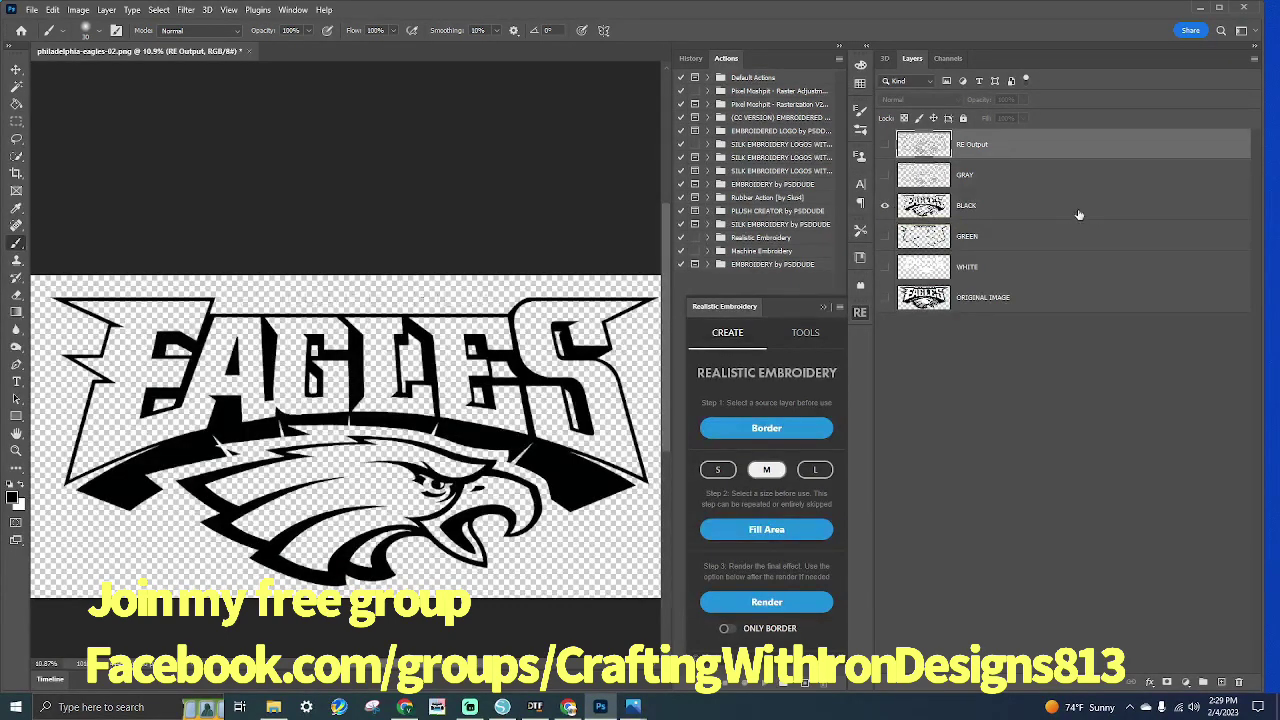
{"action": "left_click", "coordinate": [1018, 208]}
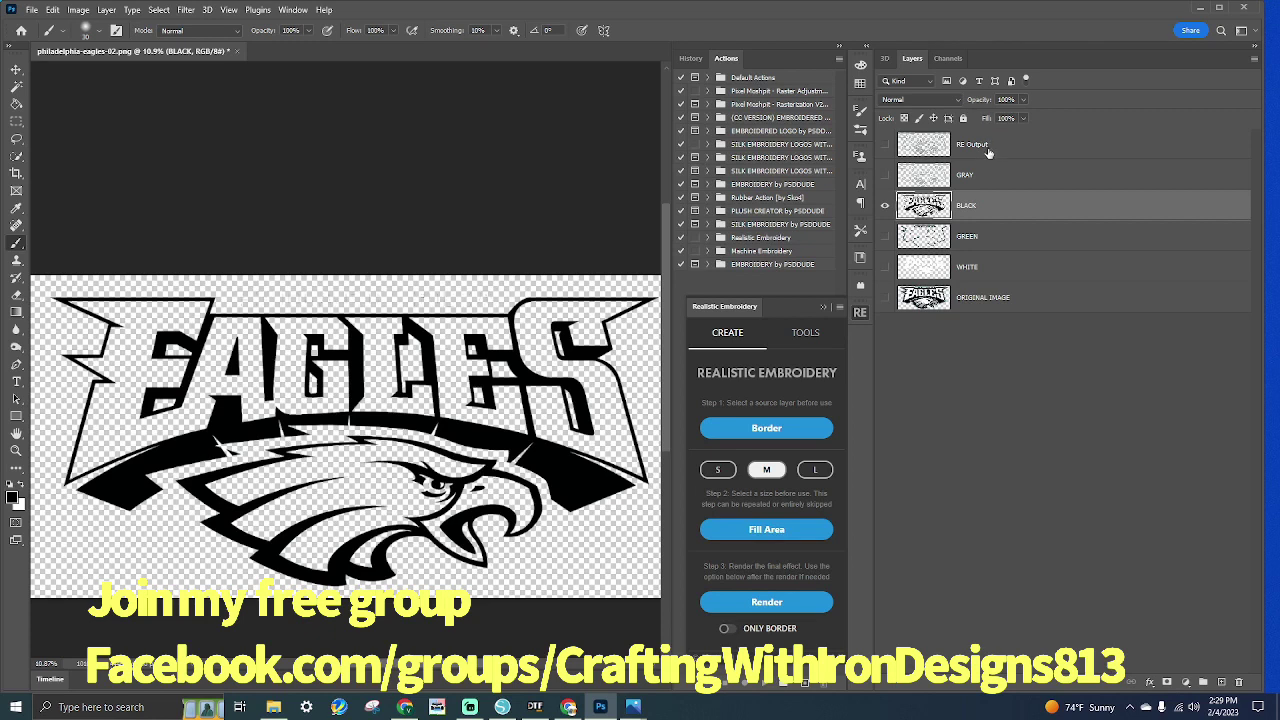
{"action": "left_click", "coordinate": [727, 438]}
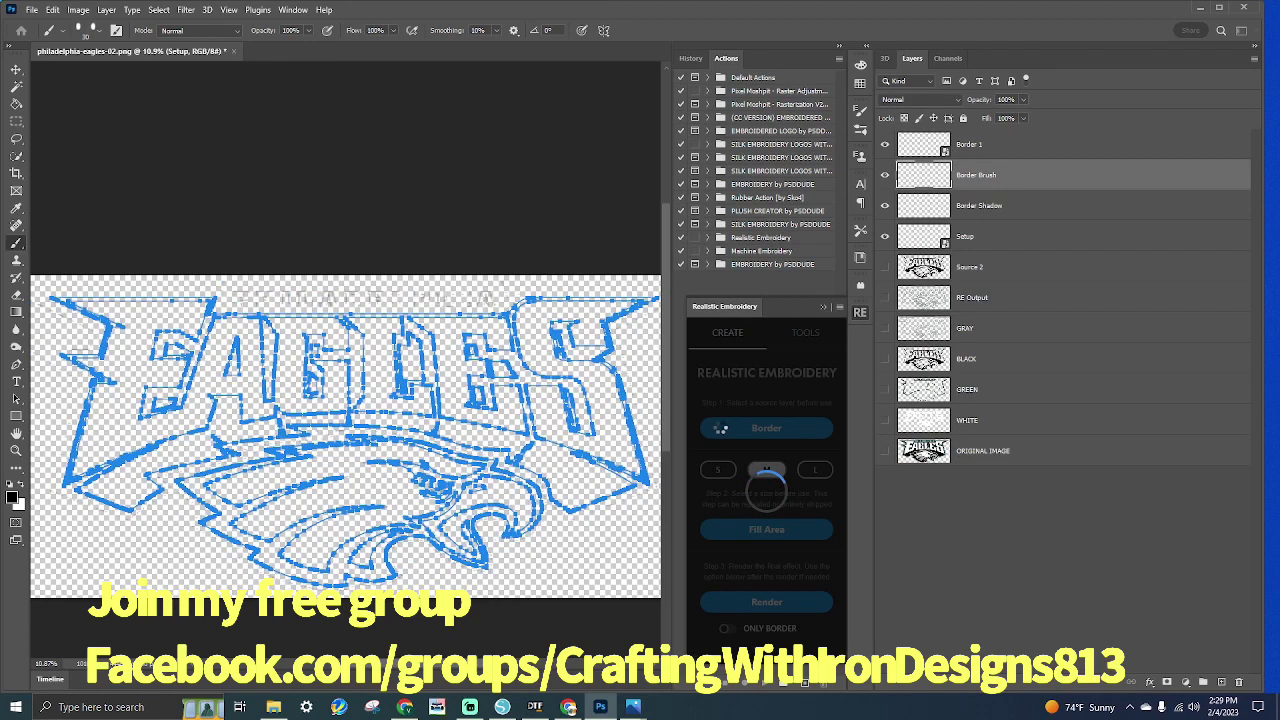
{"action": "left_click", "coordinate": [470, 707]}
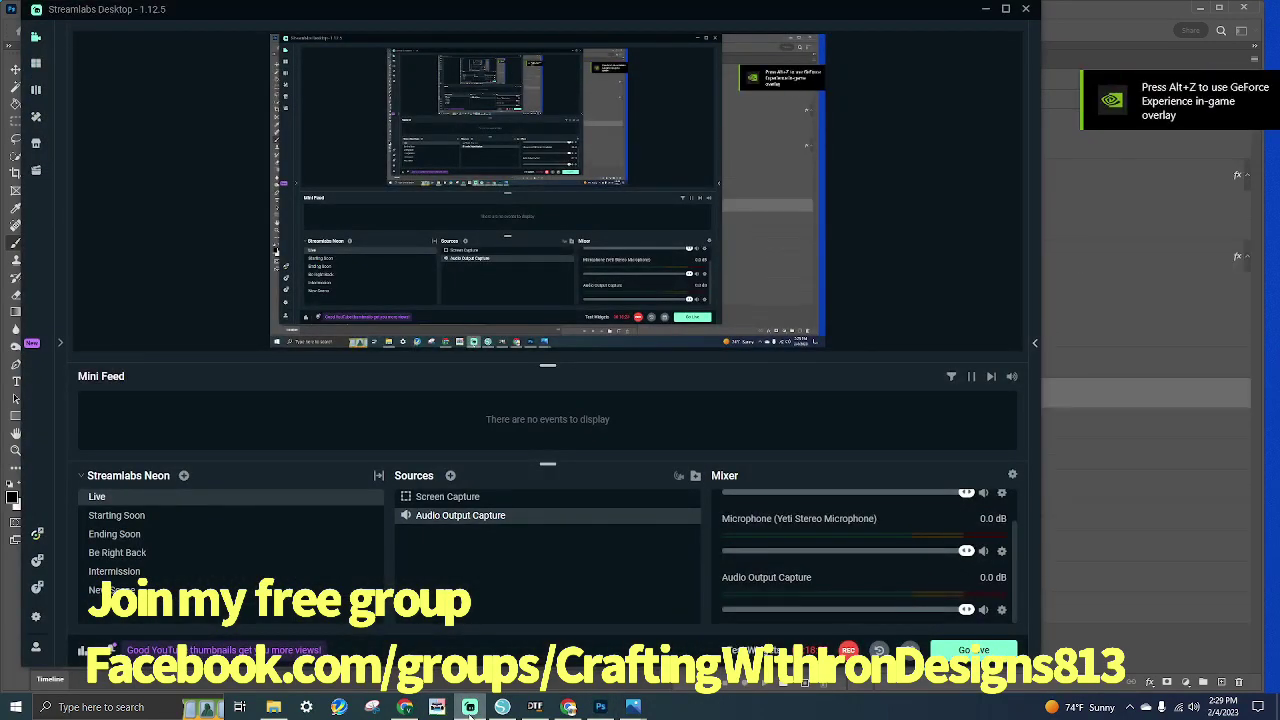
{"action": "left_click", "coordinate": [470, 707]}
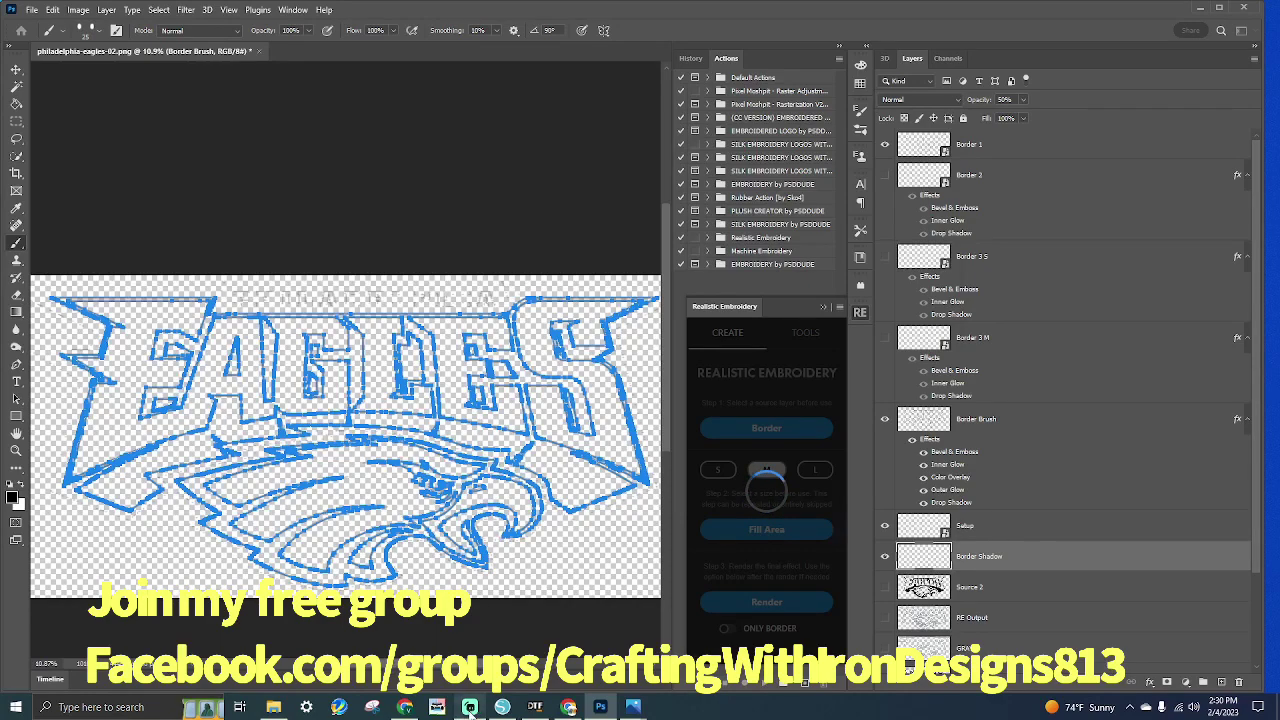
{"action": "left_click", "coordinate": [469, 707]}
{"action": "left_click", "coordinate": [469, 707]}
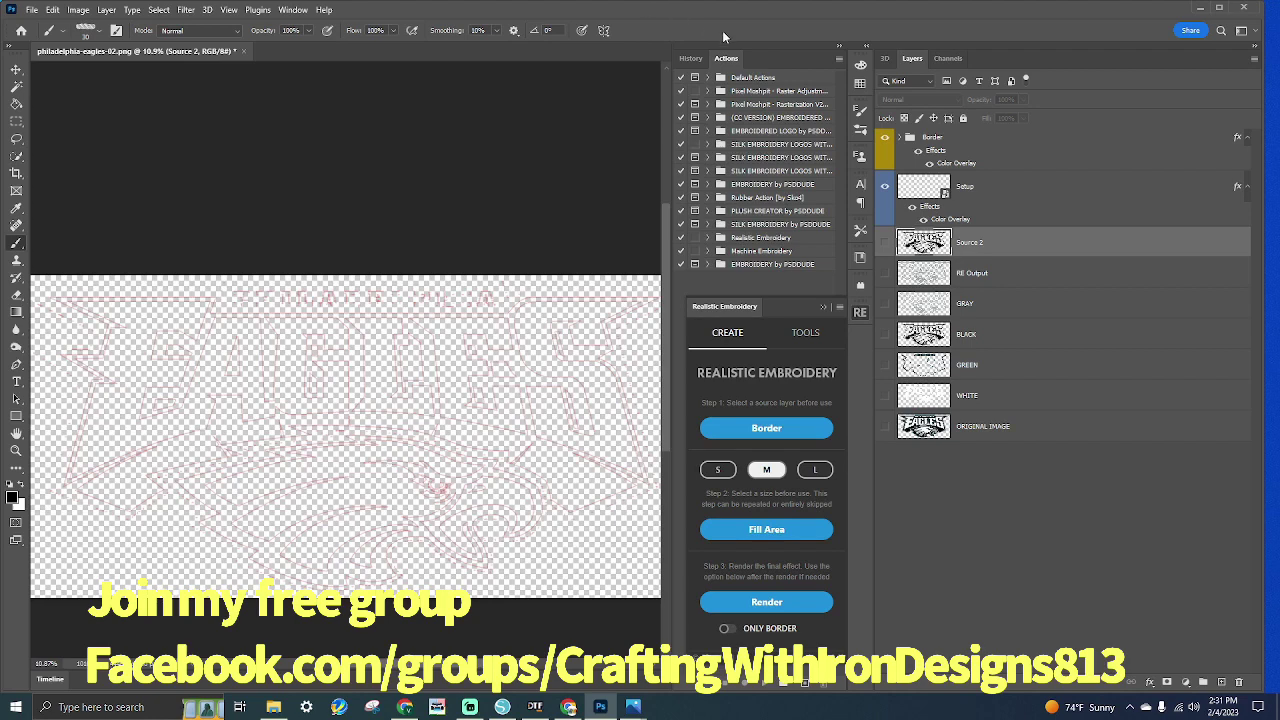
Set the Border group's Color Overlay to black 000000 with Overlay blend mode
{"action": "left_click", "coordinate": [948, 164]}
{"action": "key", "text": "h"}
{"action": "double_click", "coordinate": [948, 164]}
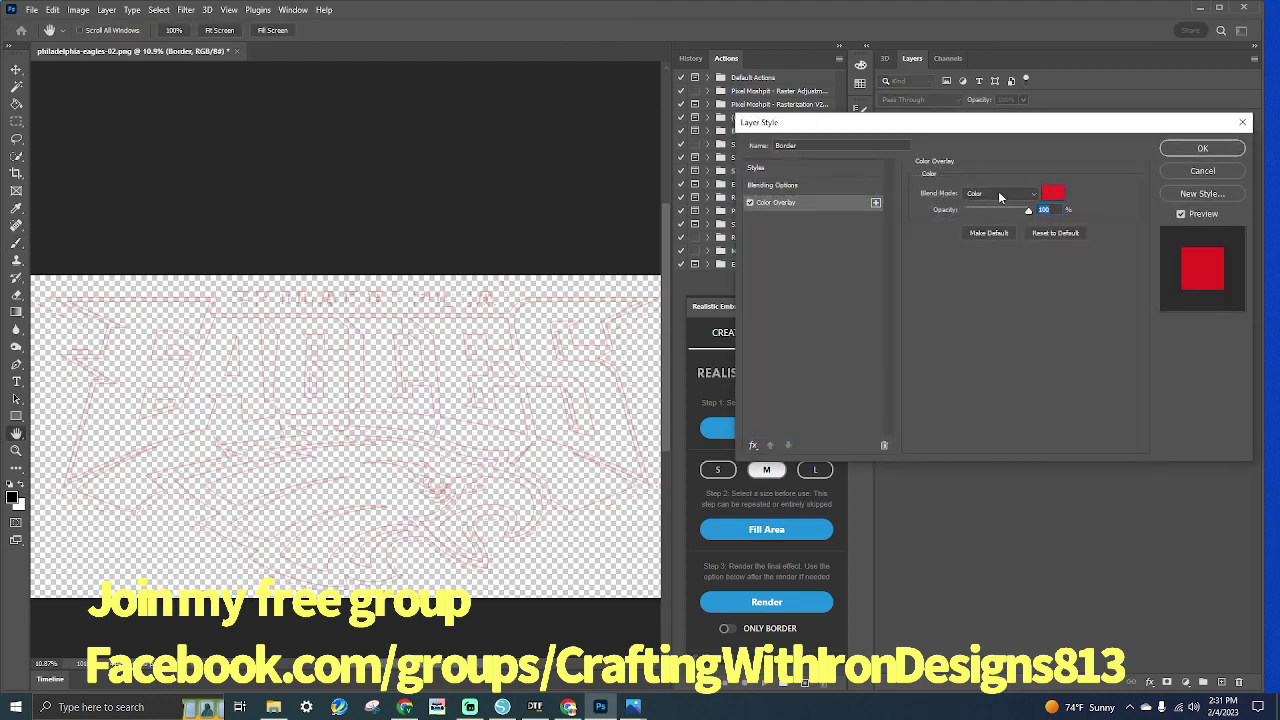
{"action": "left_click", "coordinate": [1051, 194]}
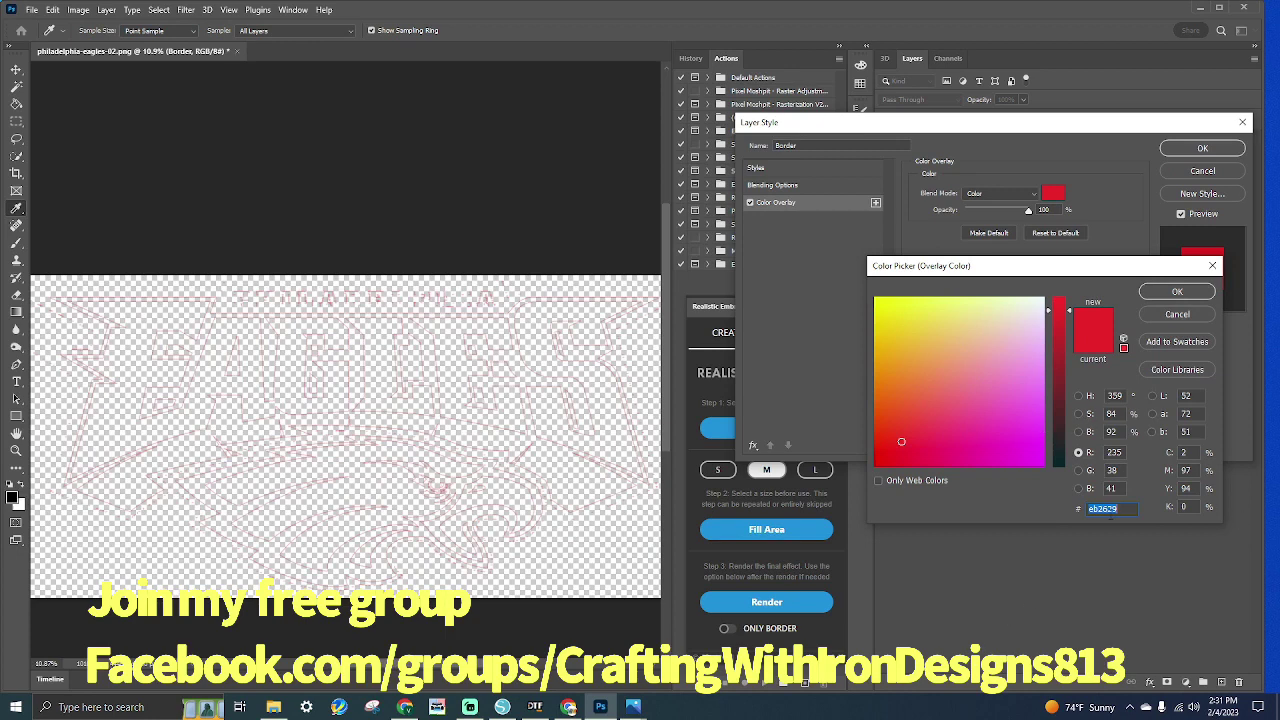
{"action": "type", "text": "000000"}
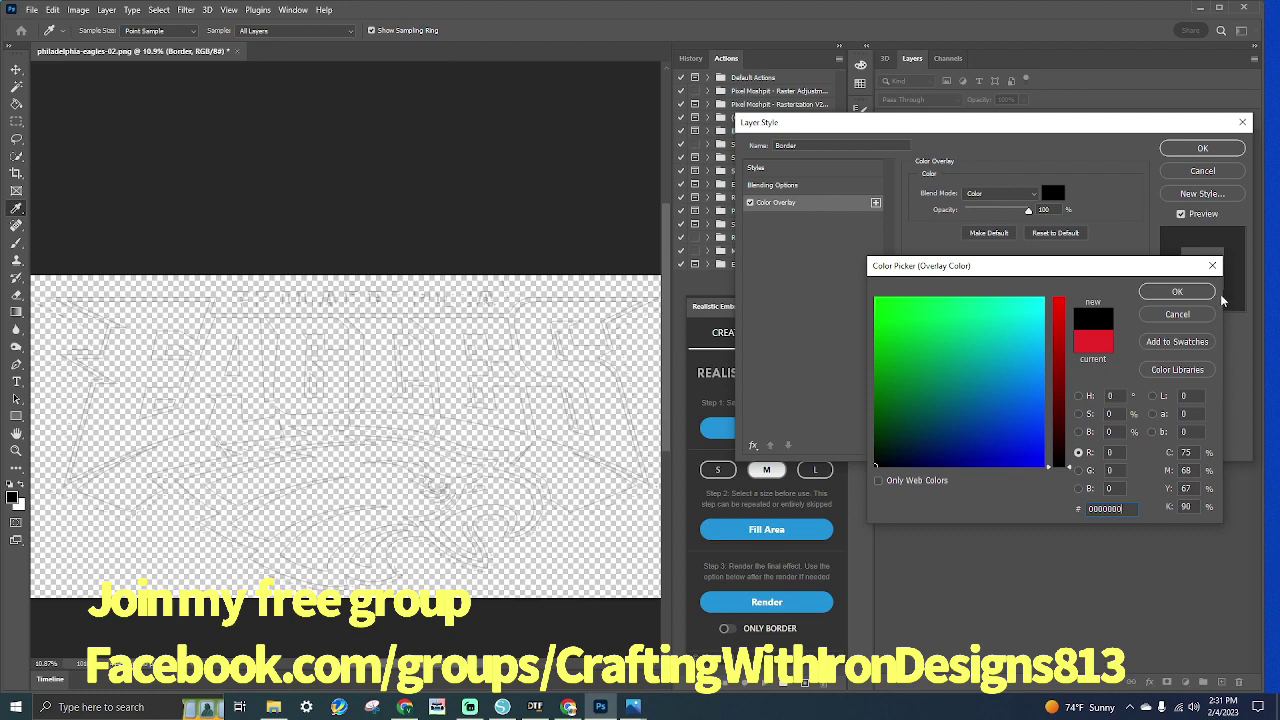
{"action": "left_click", "coordinate": [1177, 291]}
{"action": "left_click", "coordinate": [1021, 192]}
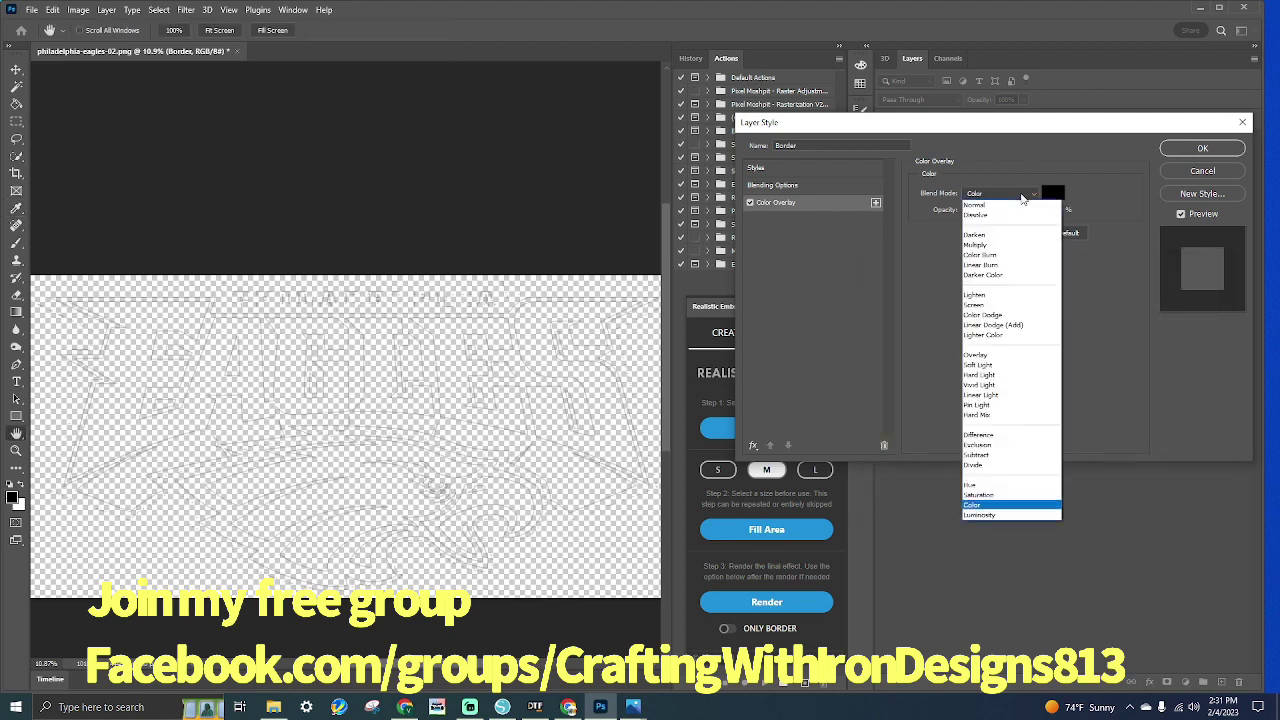
{"action": "left_click", "coordinate": [991, 363]}
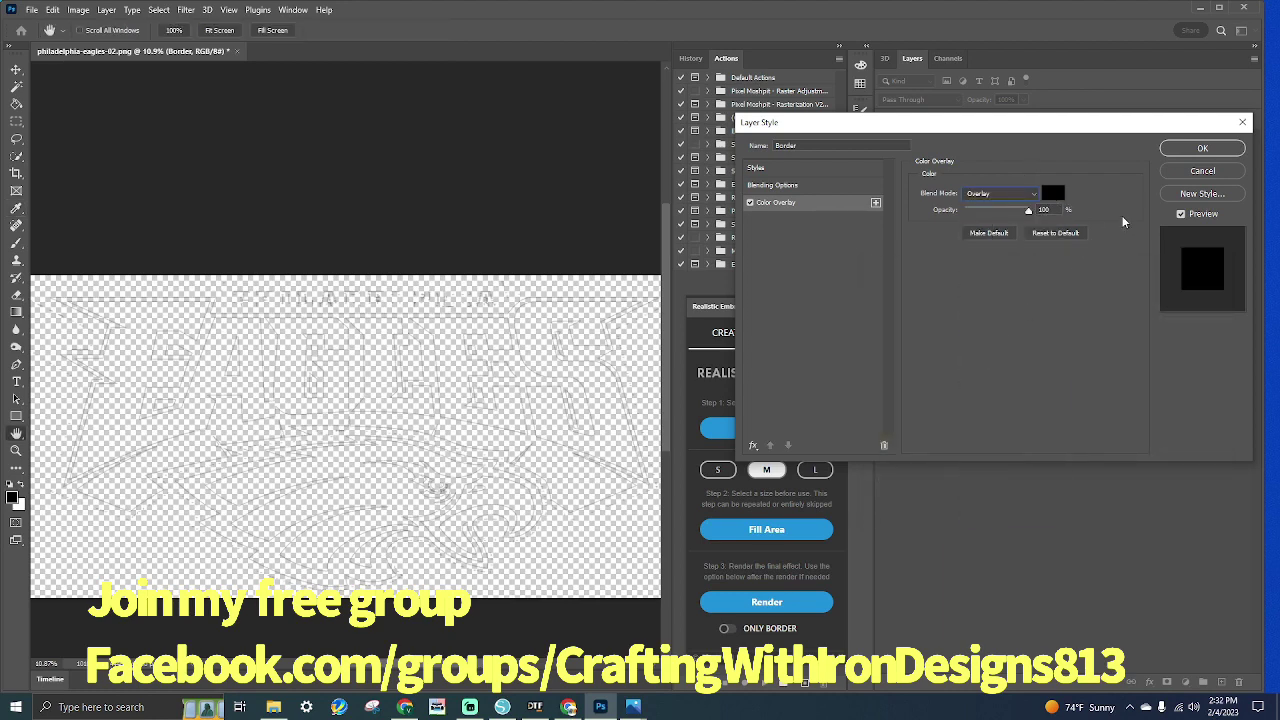
{"action": "left_click", "coordinate": [1180, 148]}
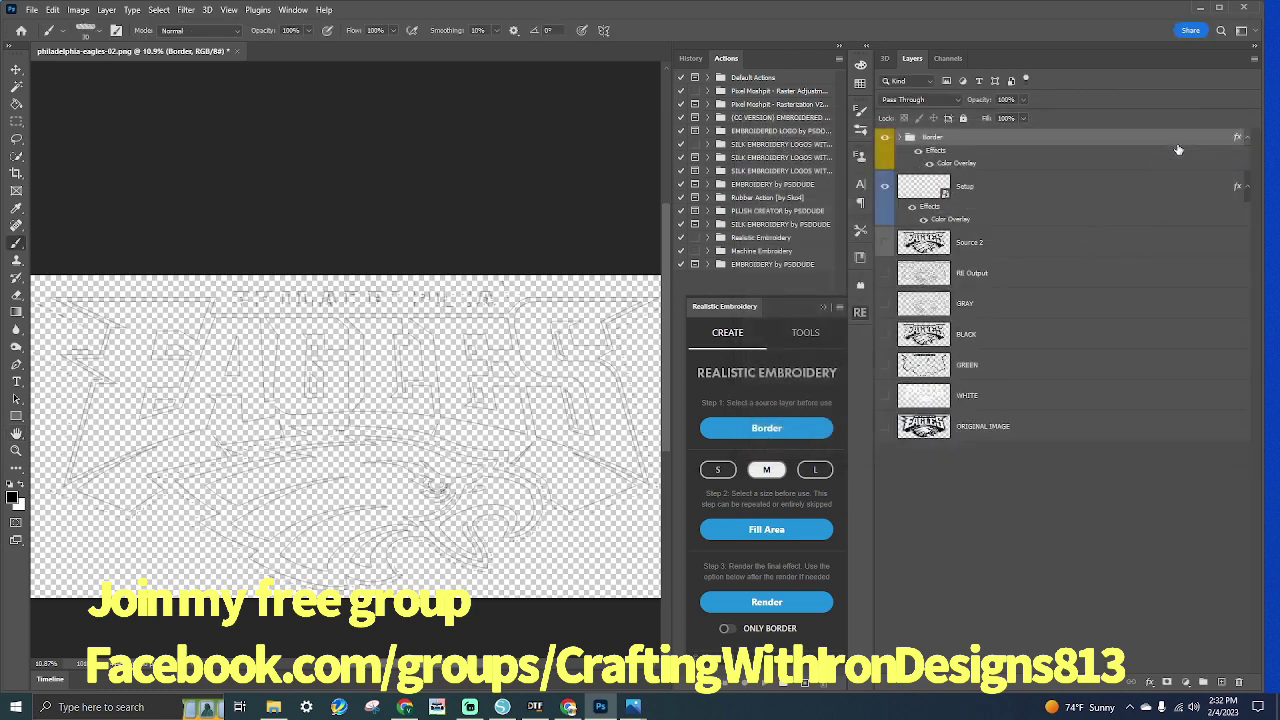
Change the Setup layer's Color Overlay to Overlay blend mode and black 000000
{"action": "left_click", "coordinate": [998, 193]}
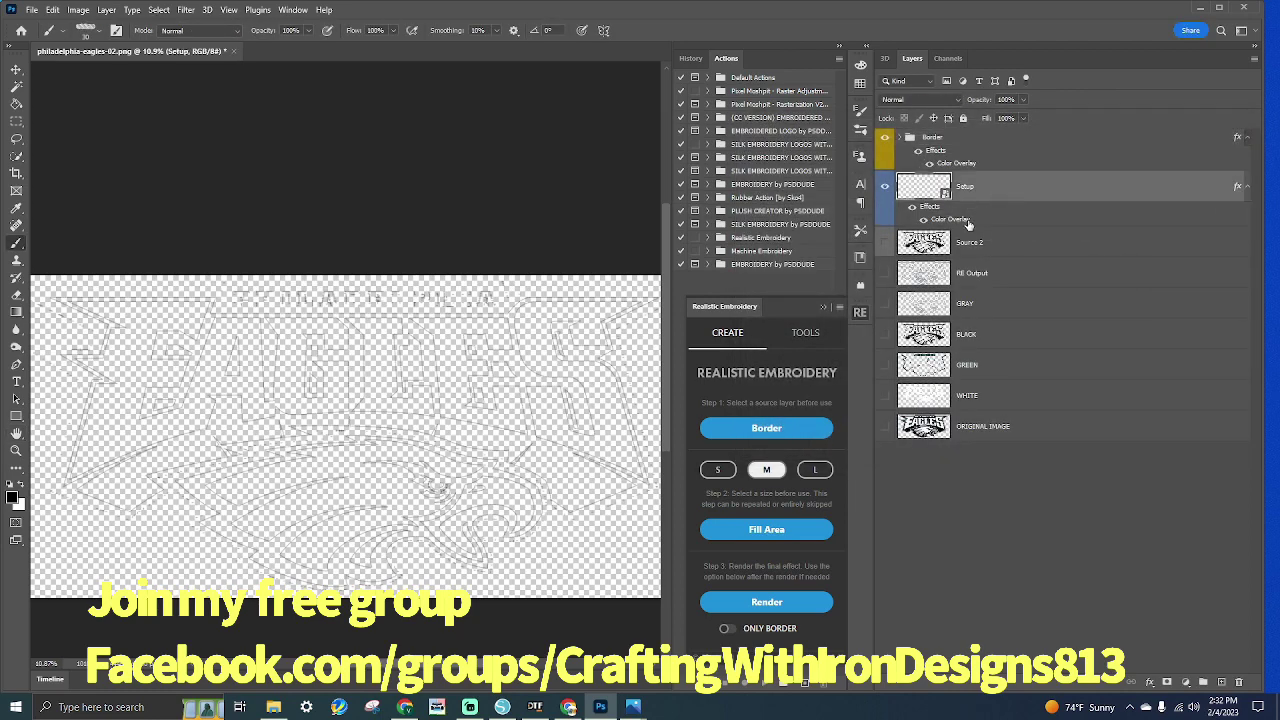
{"action": "double_click", "coordinate": [950, 219]}
{"action": "left_click", "coordinate": [1028, 196]}
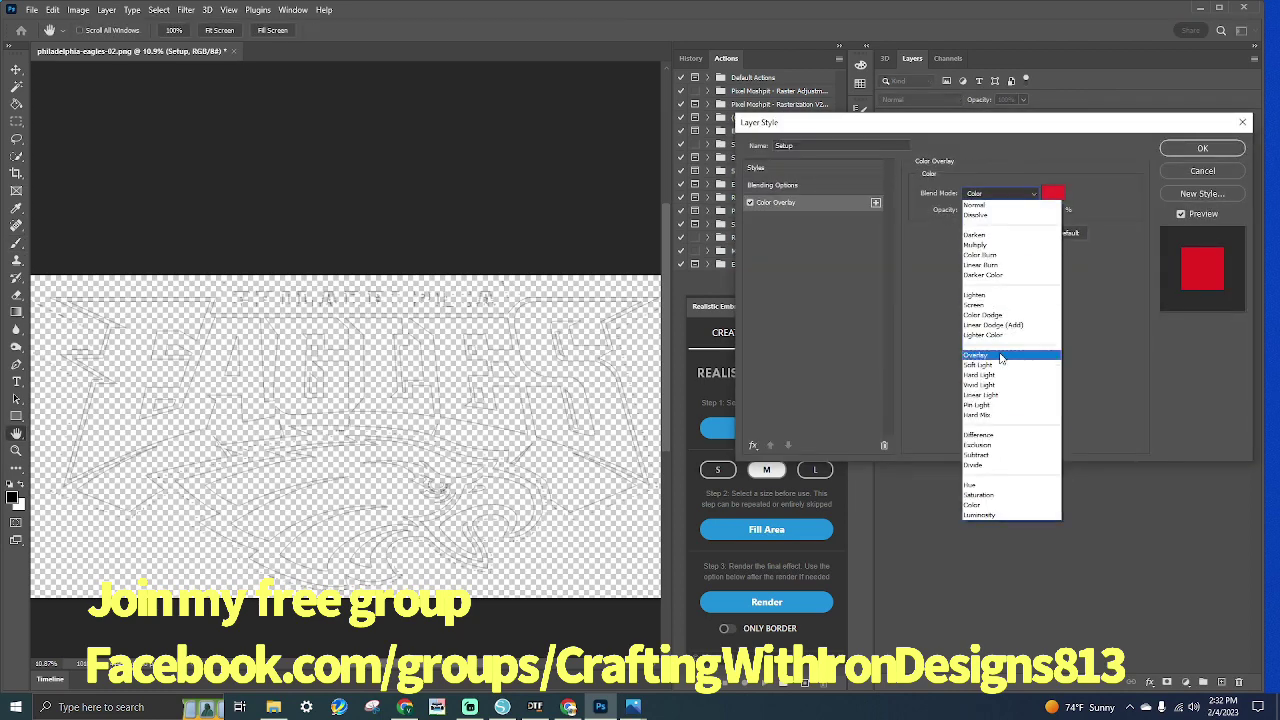
{"action": "left_click", "coordinate": [1005, 355]}
{"action": "left_click", "coordinate": [1055, 193]}
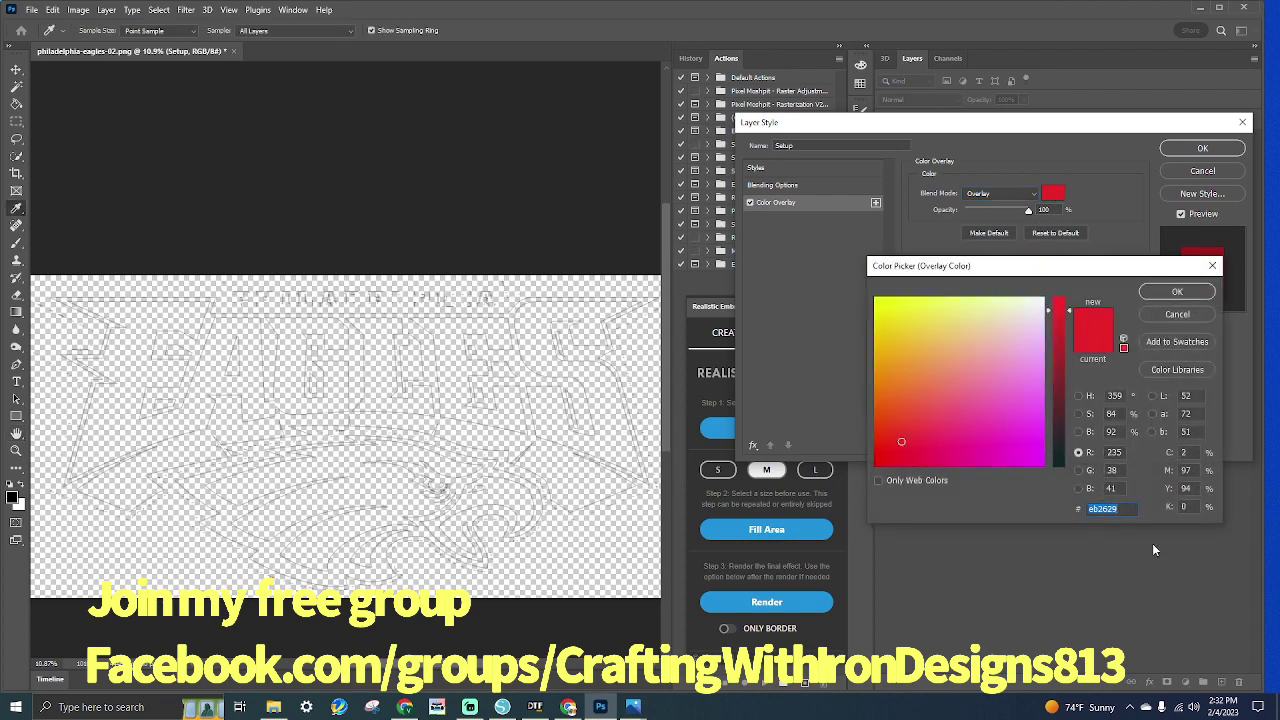
{"action": "type", "text": "000000"}
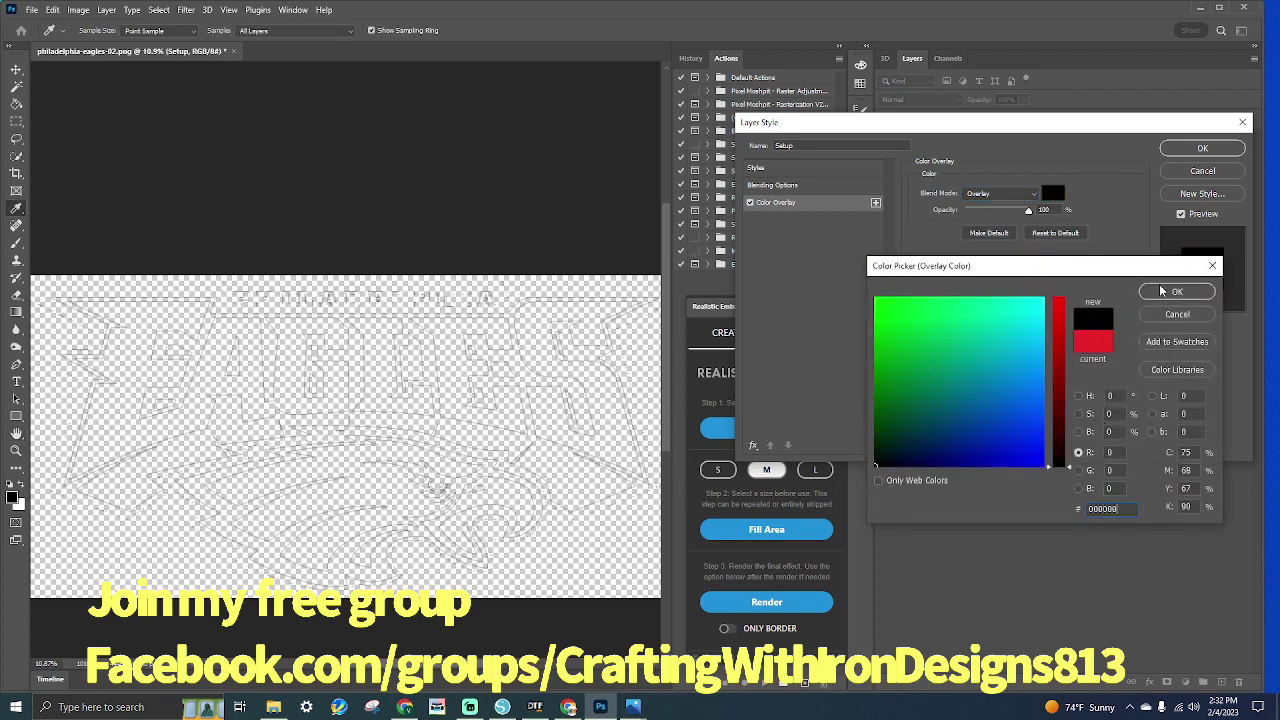
{"action": "left_click", "coordinate": [1162, 285]}
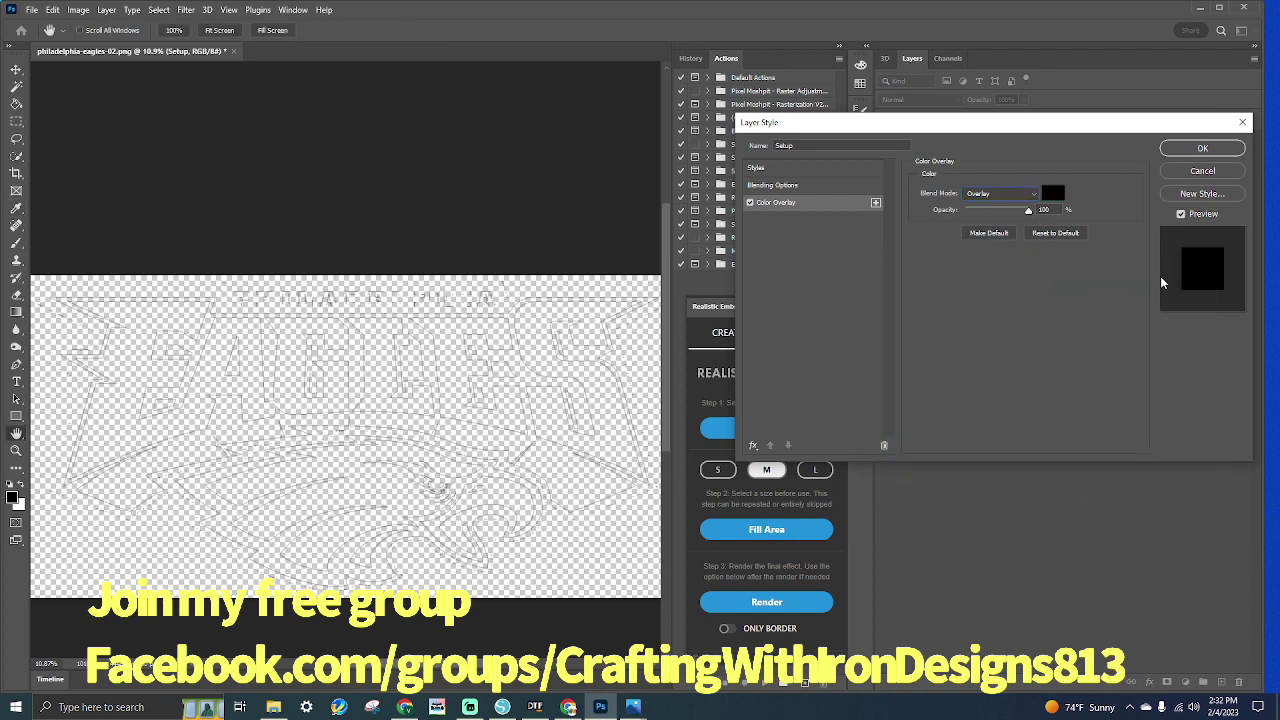
{"action": "left_click", "coordinate": [1168, 151]}
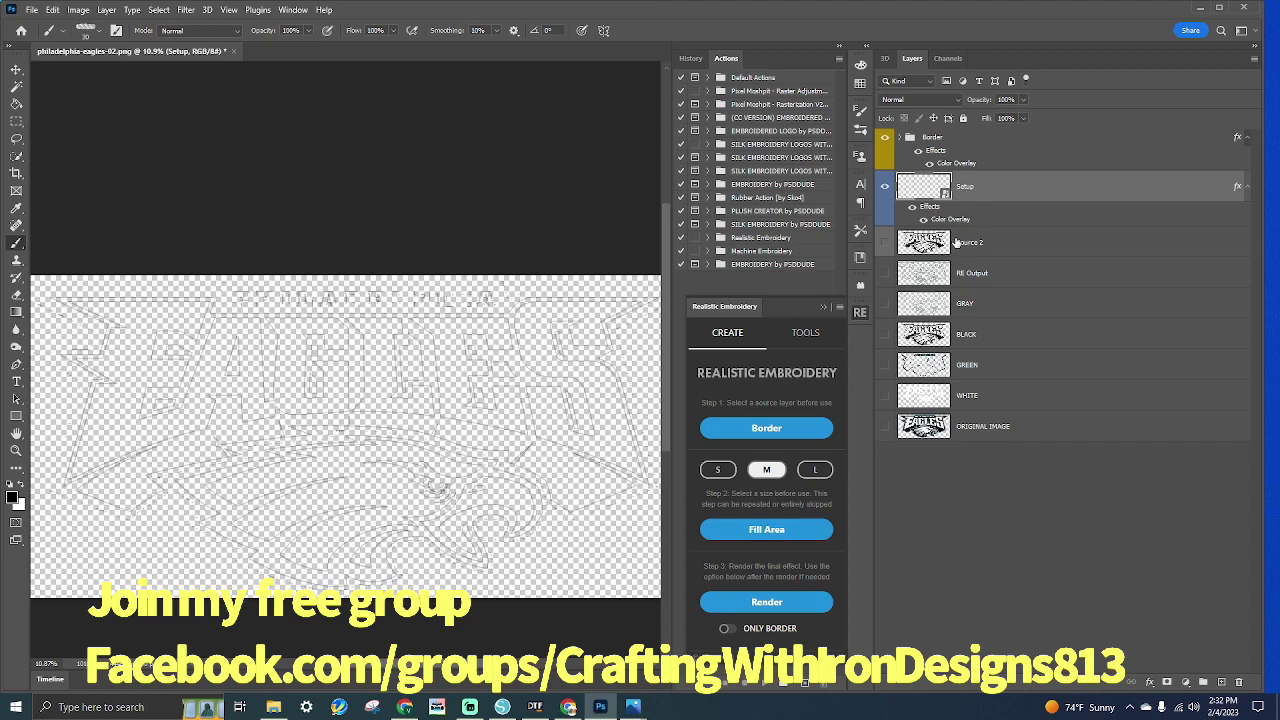
Run the medium-size Fill Area seven times on the Setup layer to fill the black shapes with stitches
{"action": "left_click", "coordinate": [754, 531]}
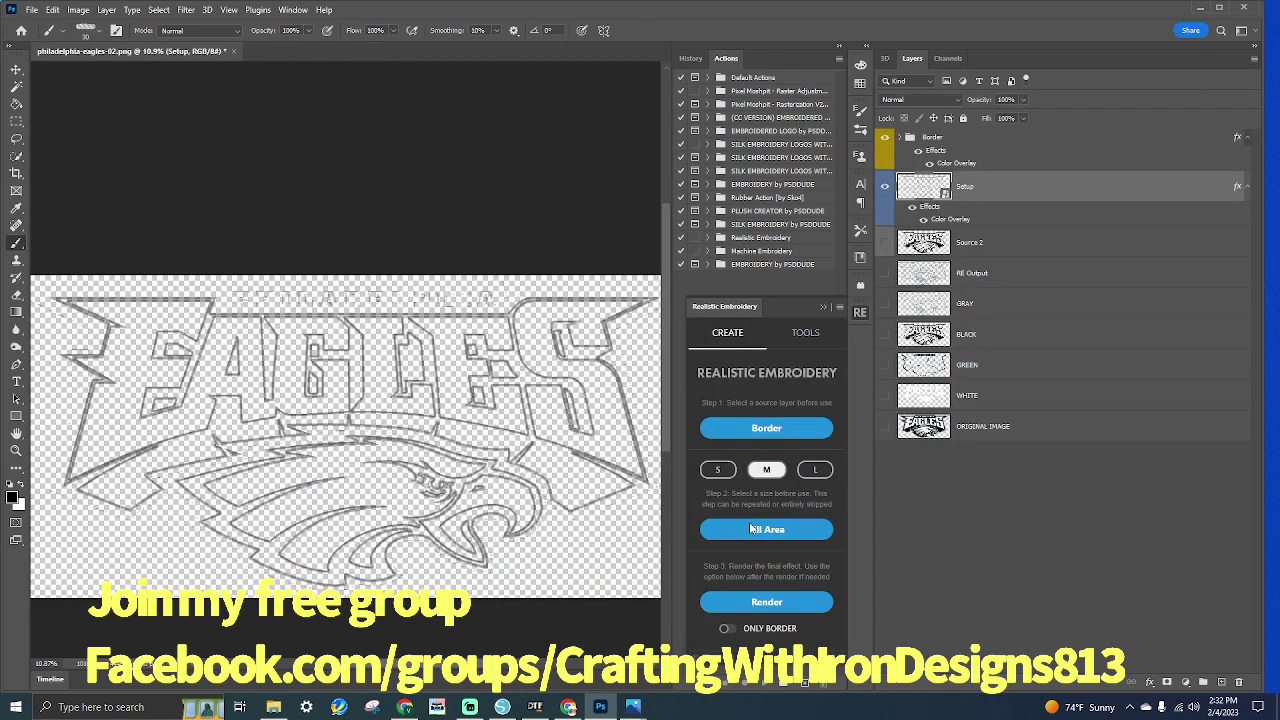
{"action": "left_click", "coordinate": [752, 529]}
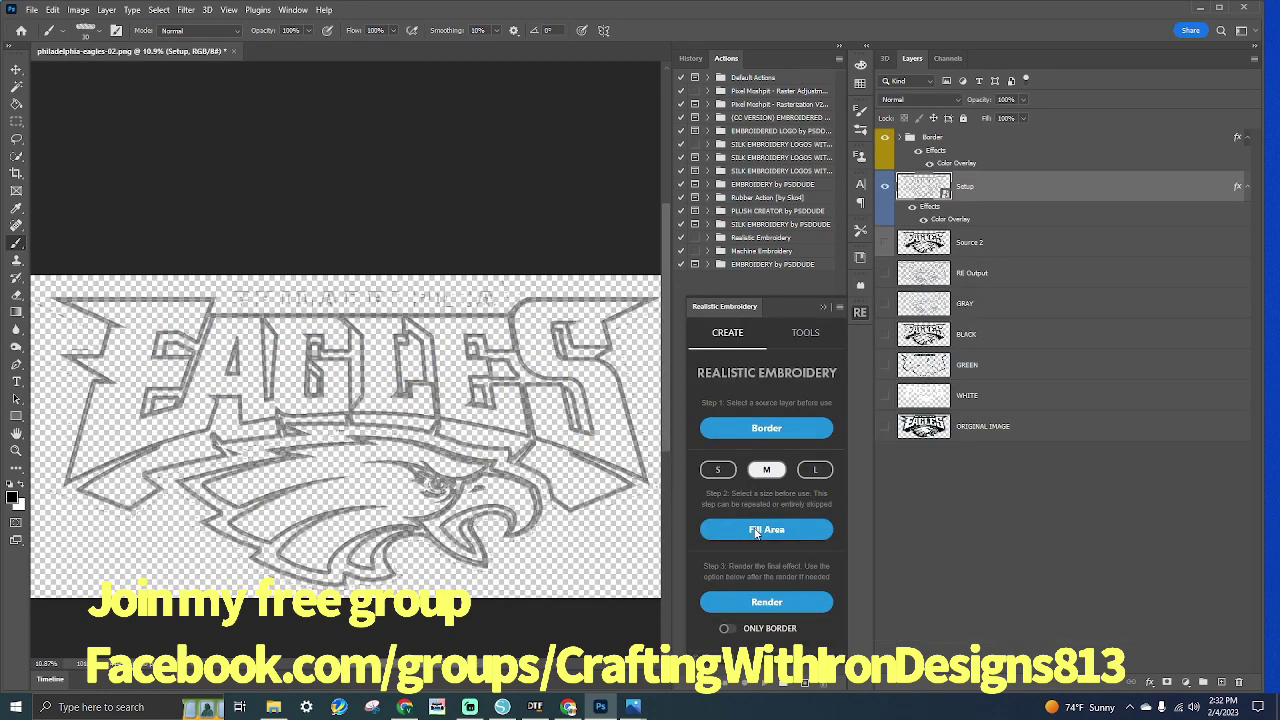
{"action": "left_click", "coordinate": [755, 532]}
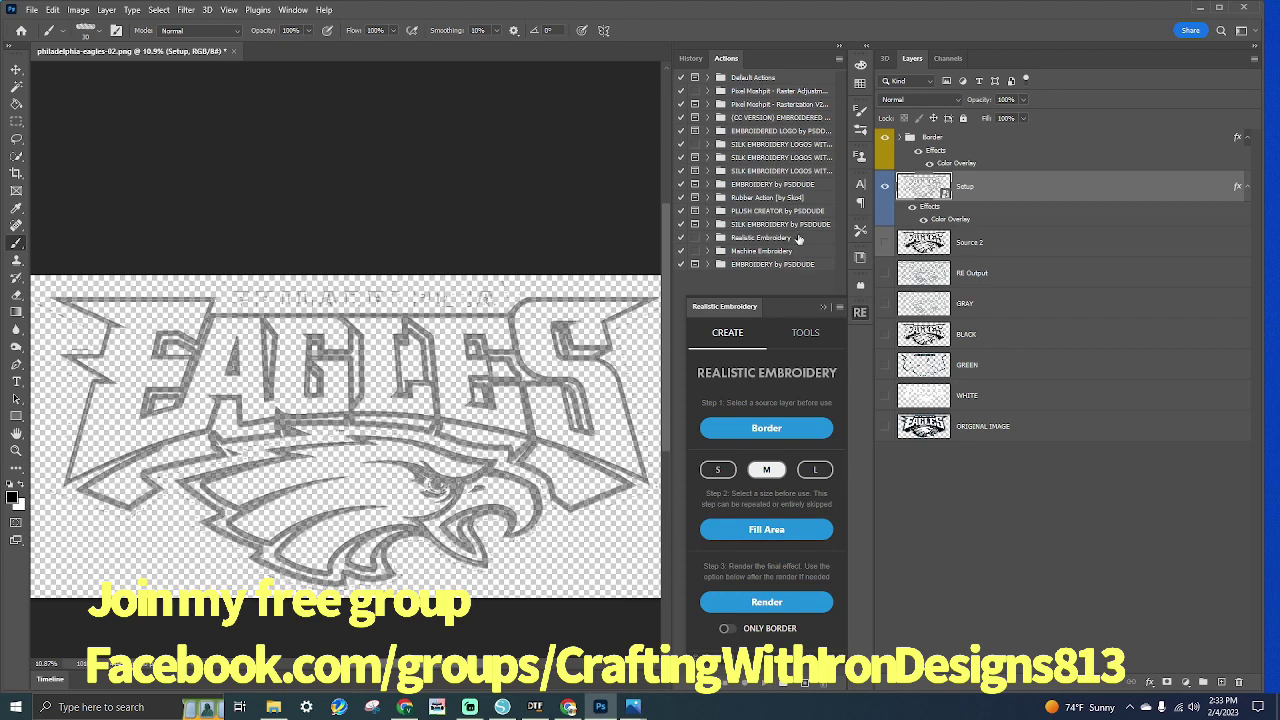
{"action": "left_click", "coordinate": [745, 530]}
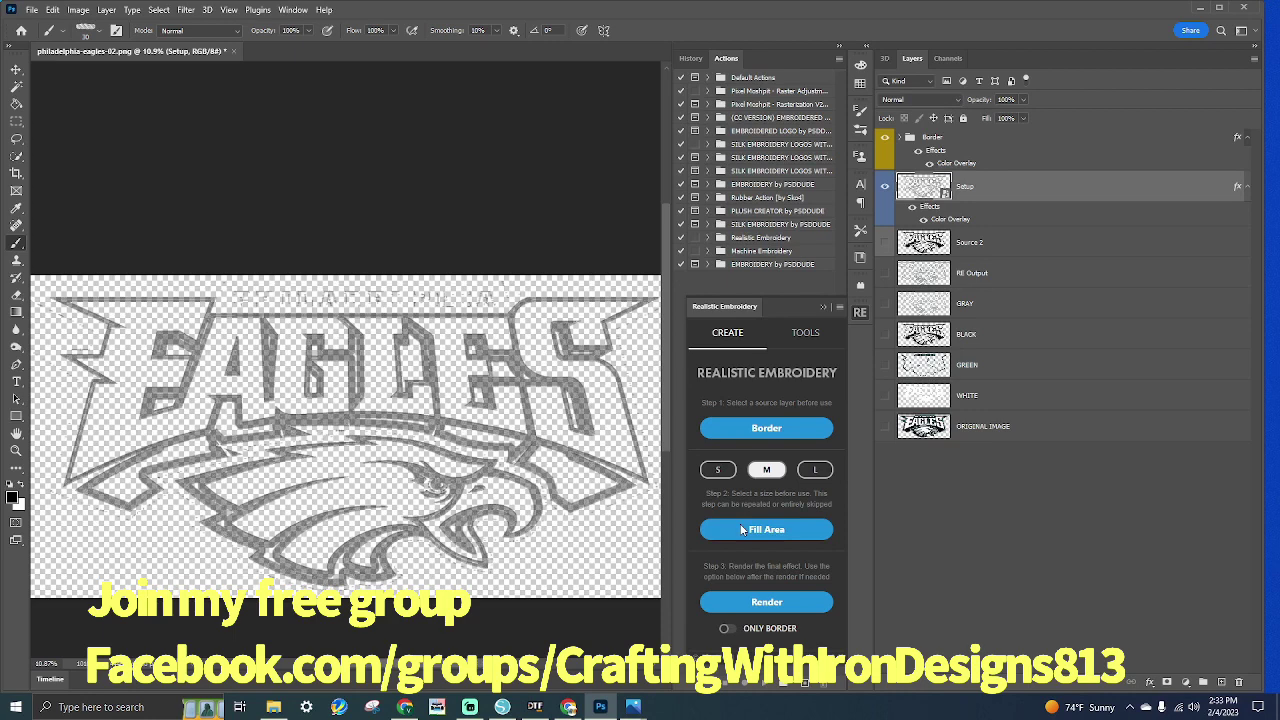
{"action": "left_click", "coordinate": [742, 530]}
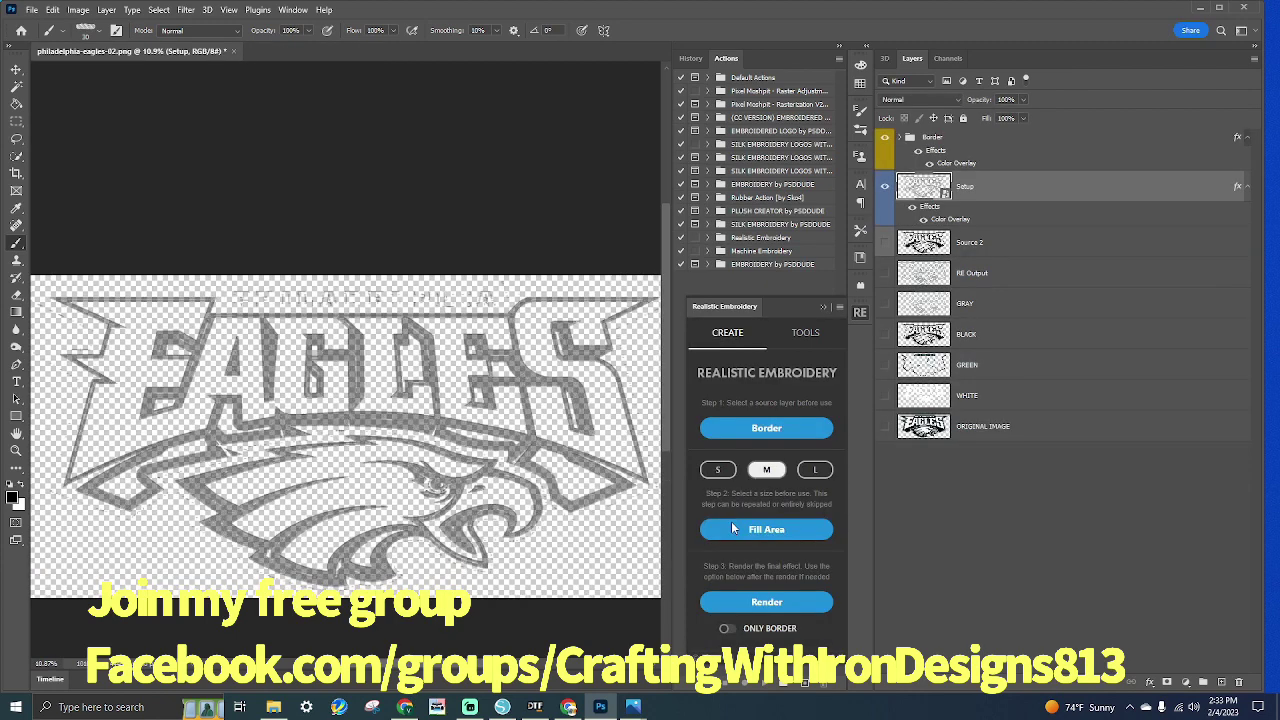
{"action": "left_click", "coordinate": [730, 533]}
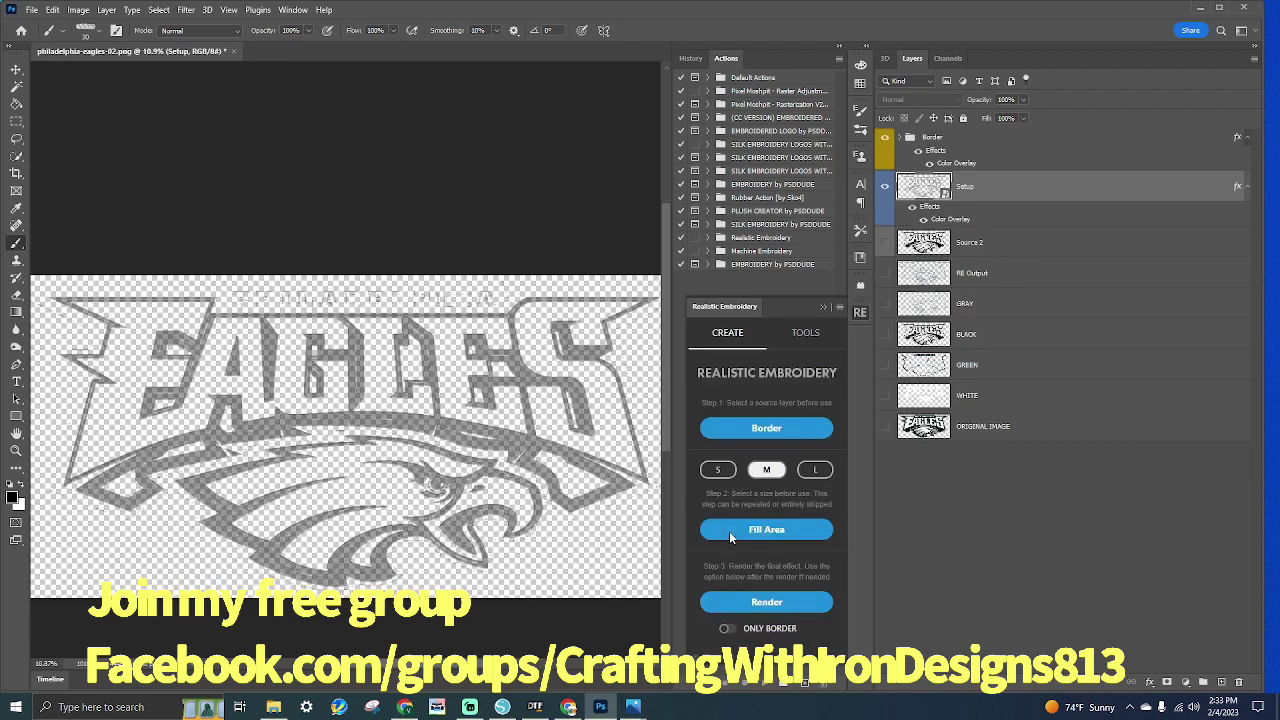
{"action": "left_click", "coordinate": [729, 531]}
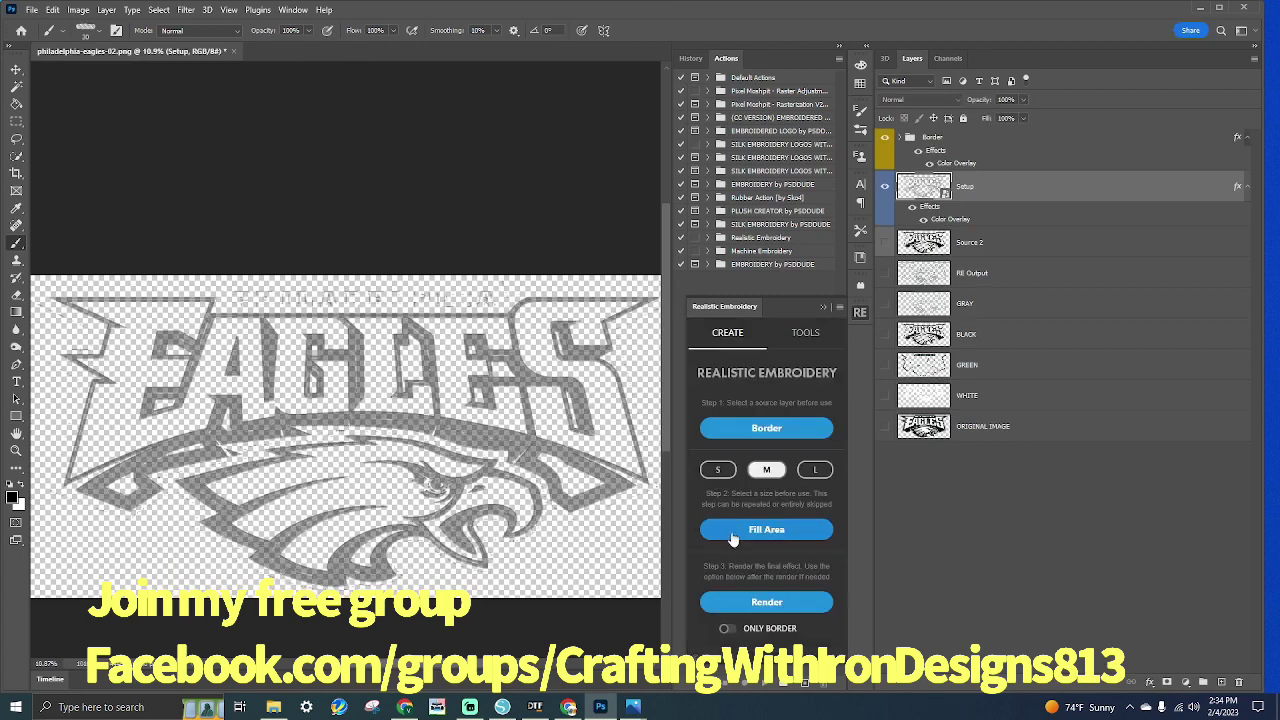
Run the medium-size Fill Area three more times on the Setup layer until the black shapes are completely filled
{"action": "left_click", "coordinate": [732, 536]}
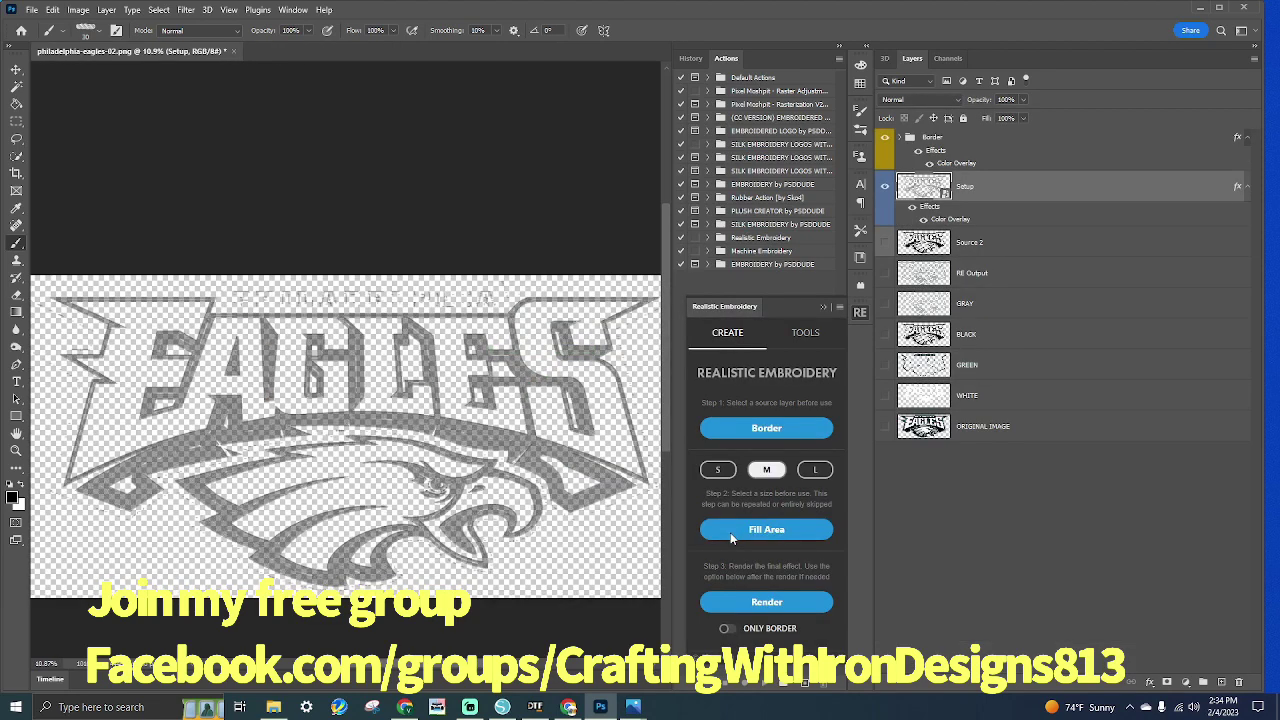
{"action": "left_click", "coordinate": [730, 532]}
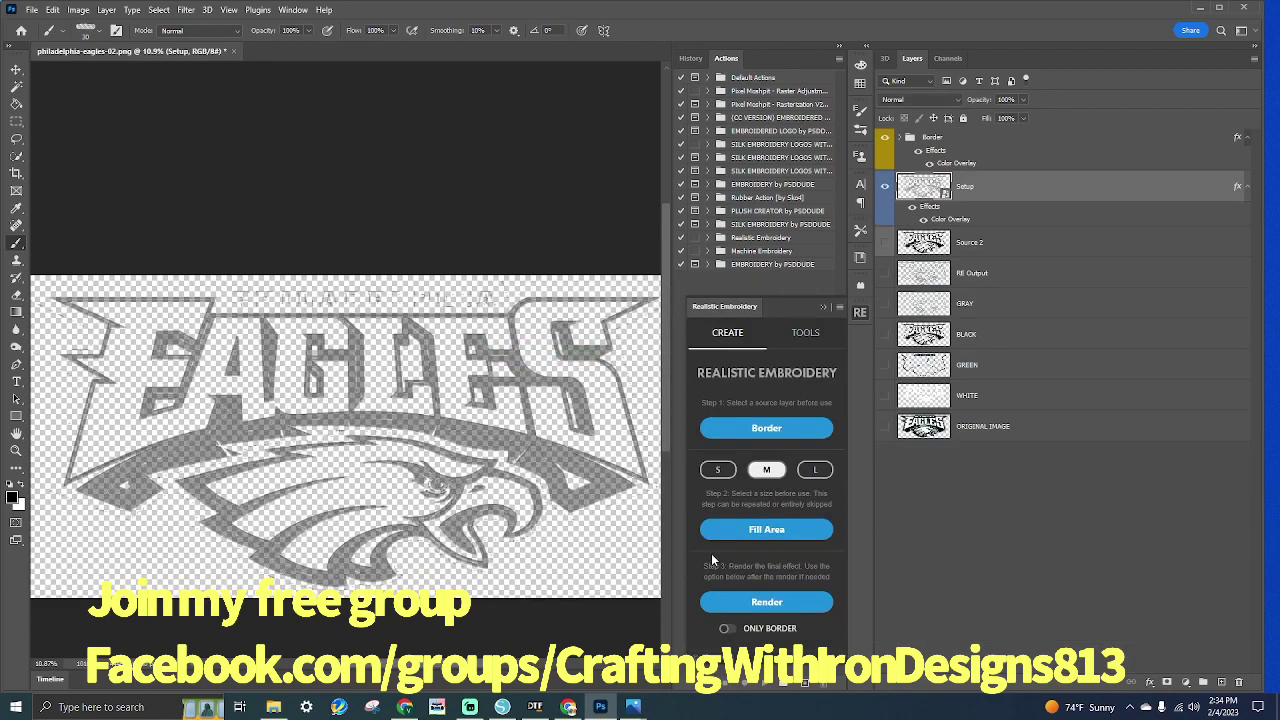
{"action": "left_click", "coordinate": [727, 539]}
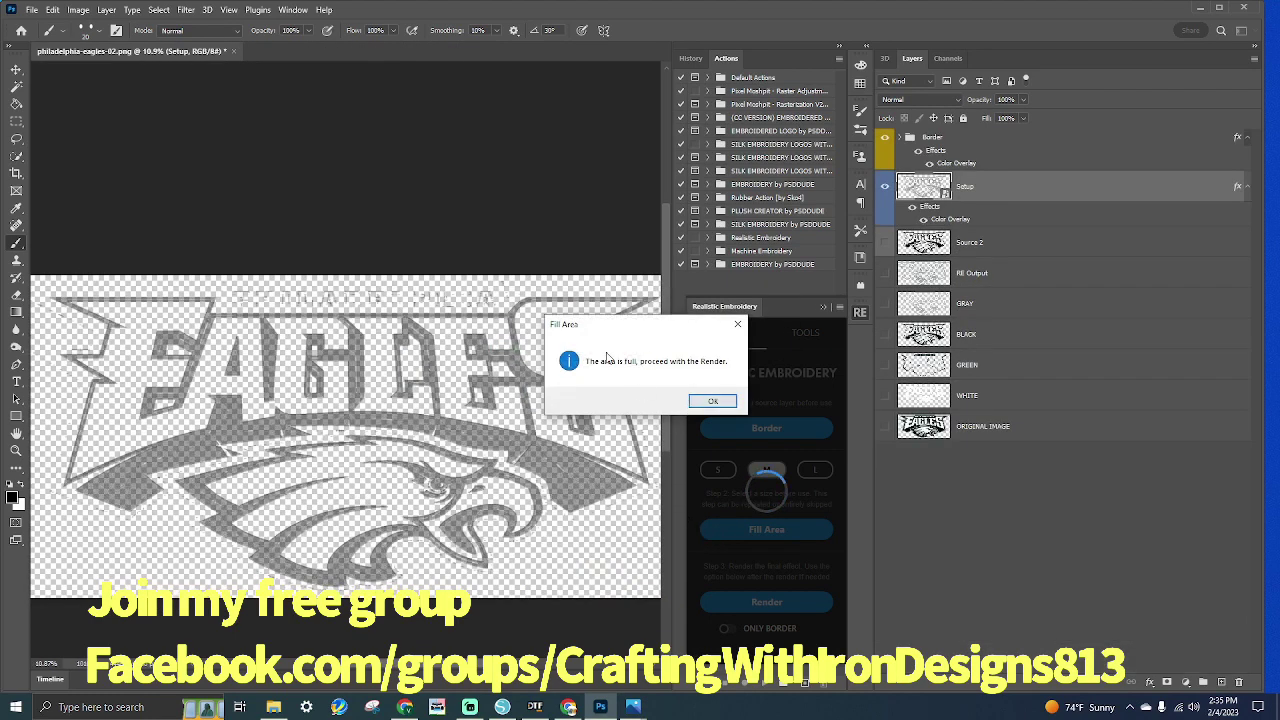
{"action": "left_click", "coordinate": [707, 401]}
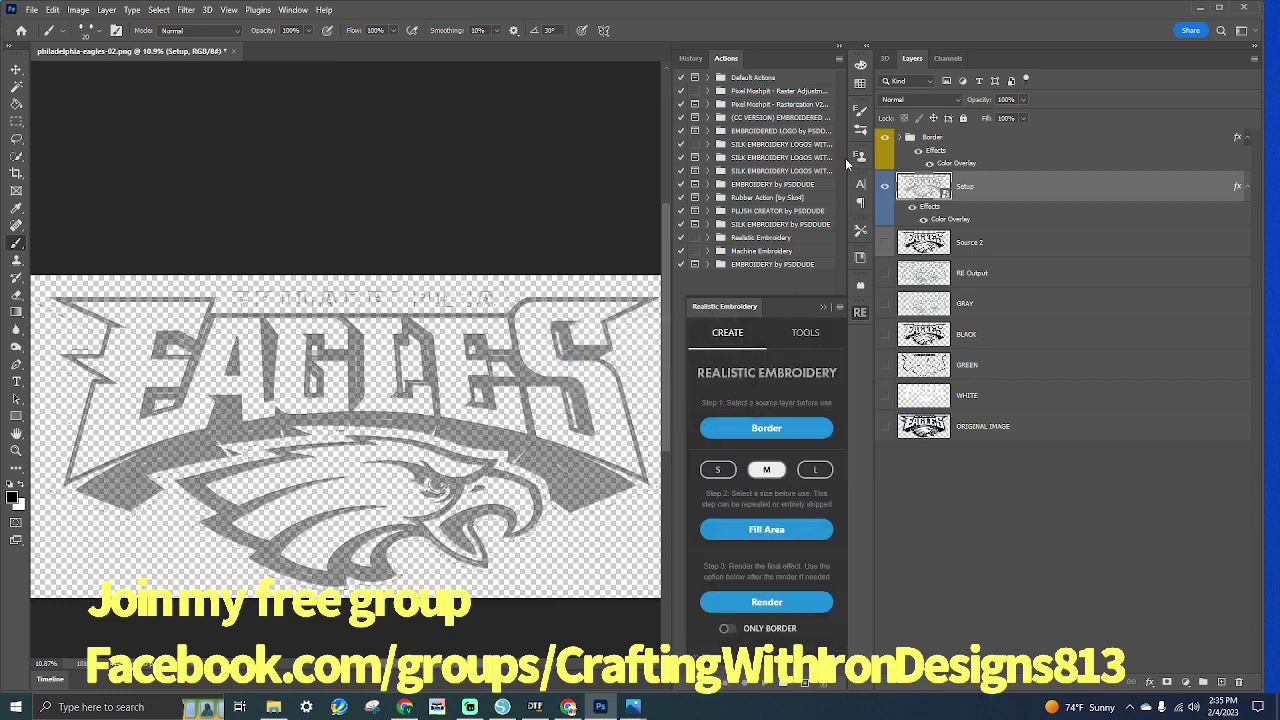
Check the Setup layer's Color Overlay settings and toggle the Source 2 layer's visibility to compare it with the stitches
{"action": "double_click", "coordinate": [950, 220]}
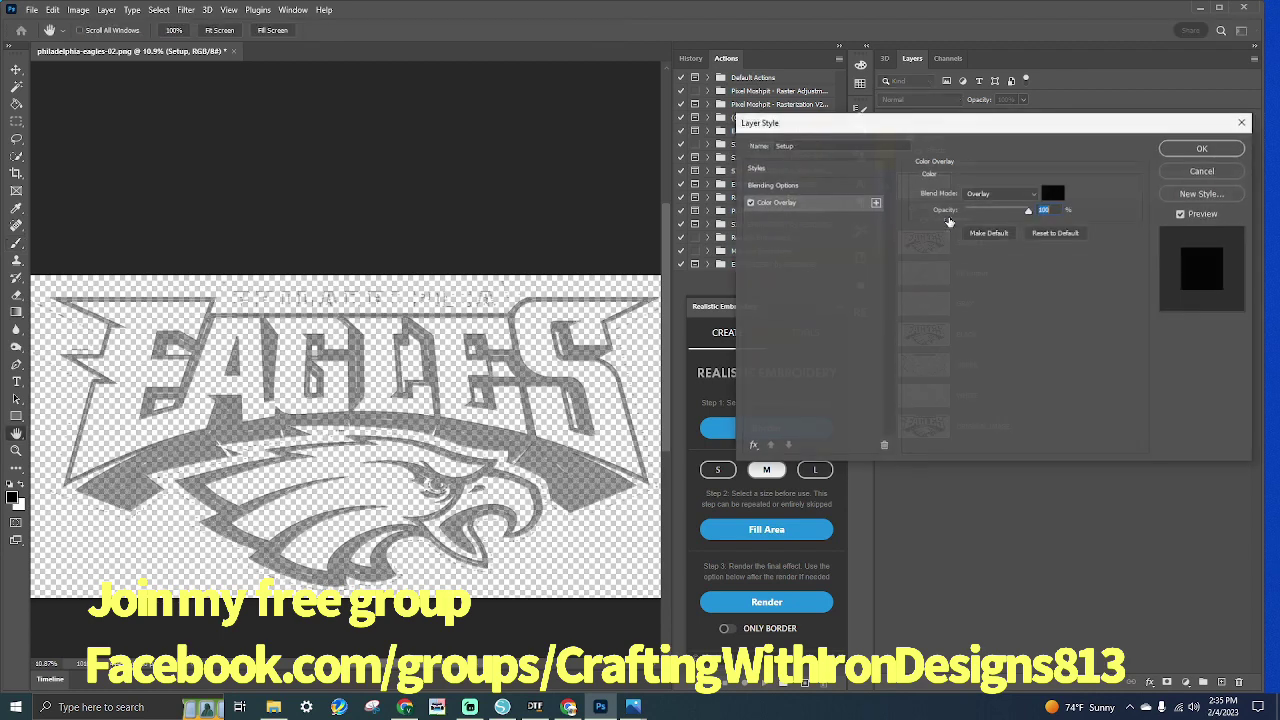
{"action": "left_click", "coordinate": [1202, 148]}
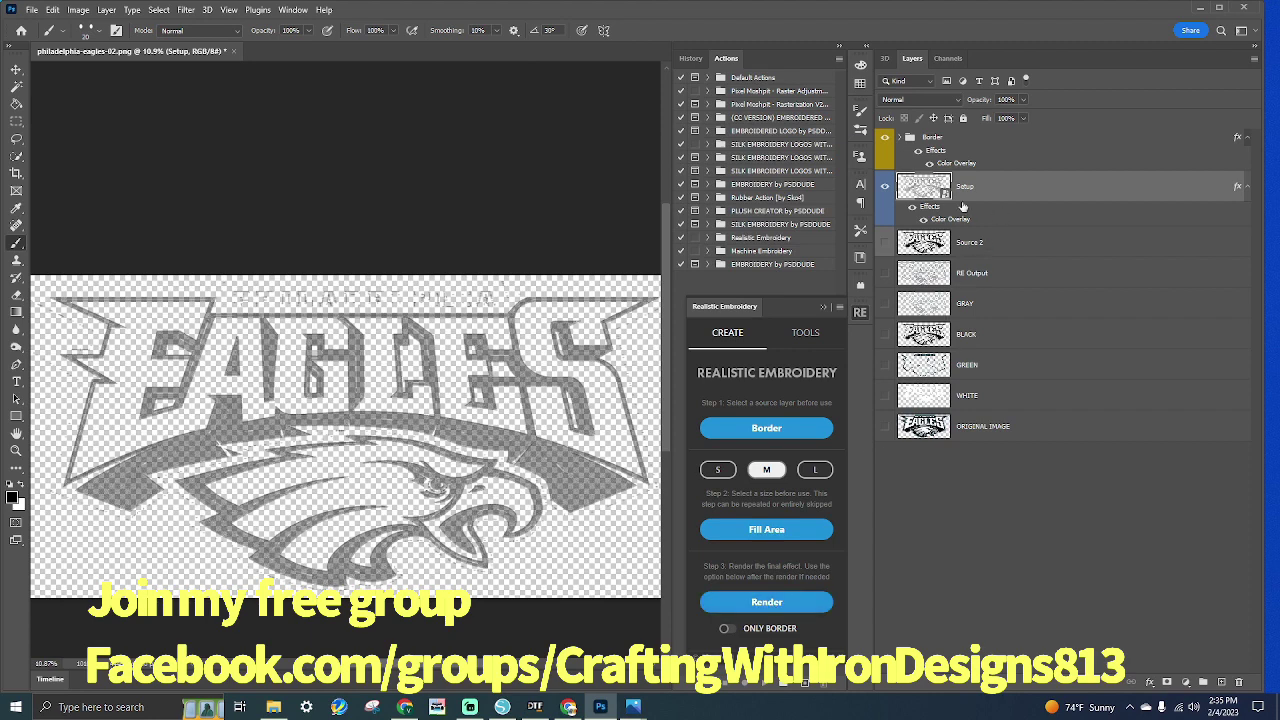
{"action": "left_click", "coordinate": [885, 243]}
{"action": "left_click", "coordinate": [885, 243]}
{"action": "left_click", "coordinate": [885, 243]}
{"action": "left_click", "coordinate": [885, 243]}
Try the Color blend mode for the Setup layer's Color Overlay and return it to Overlay
{"action": "double_click", "coordinate": [977, 220]}
{"action": "left_click", "coordinate": [1000, 193]}
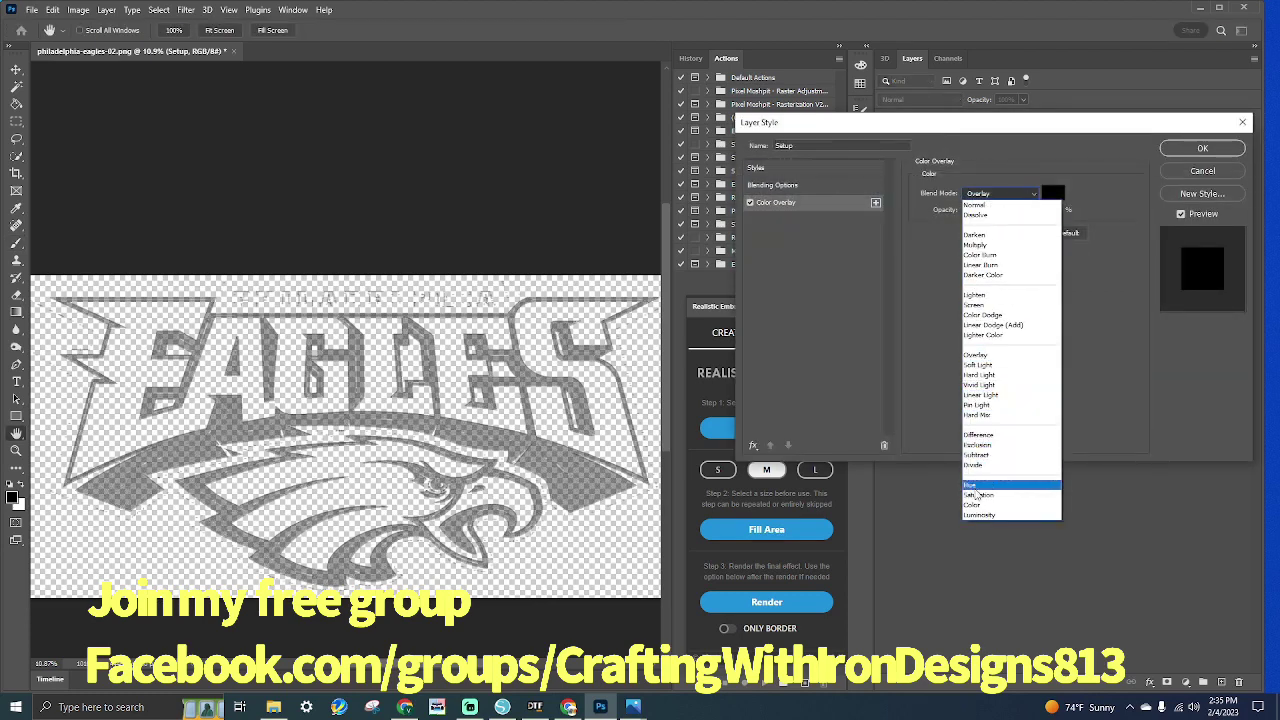
{"action": "left_click", "coordinate": [977, 504]}
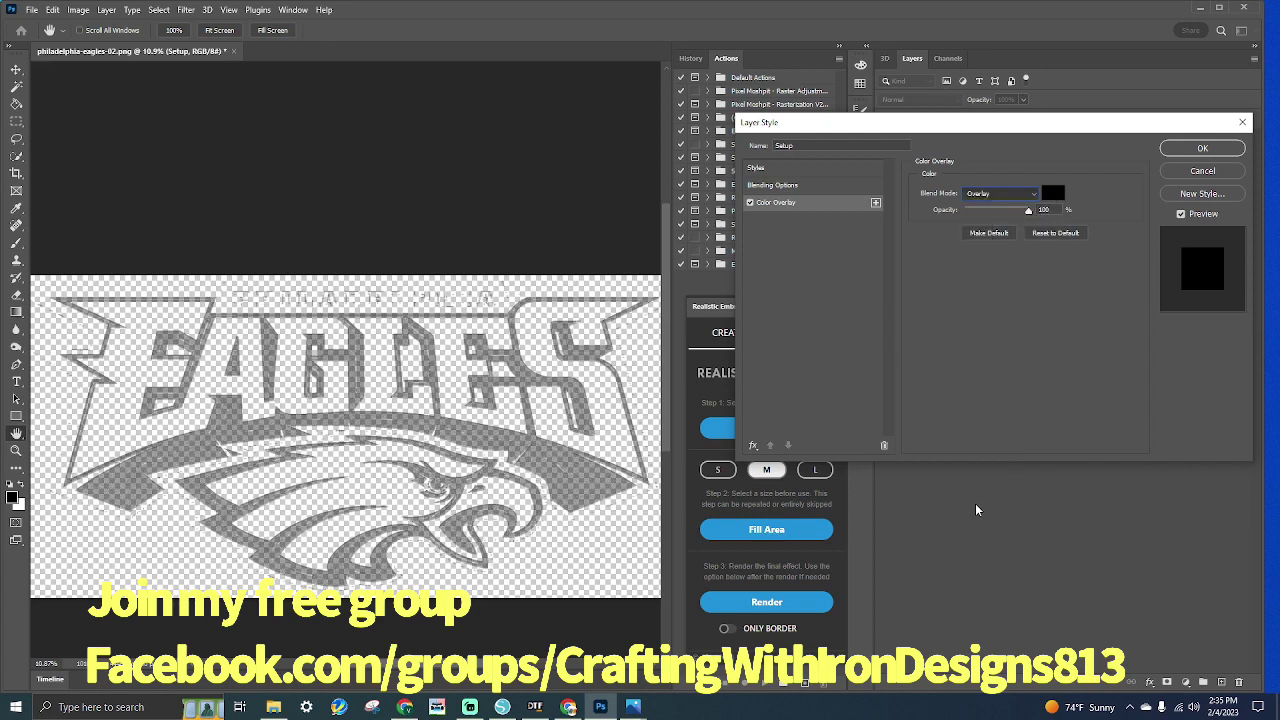
{"action": "left_click", "coordinate": [1008, 196]}
{"action": "left_click", "coordinate": [978, 355]}
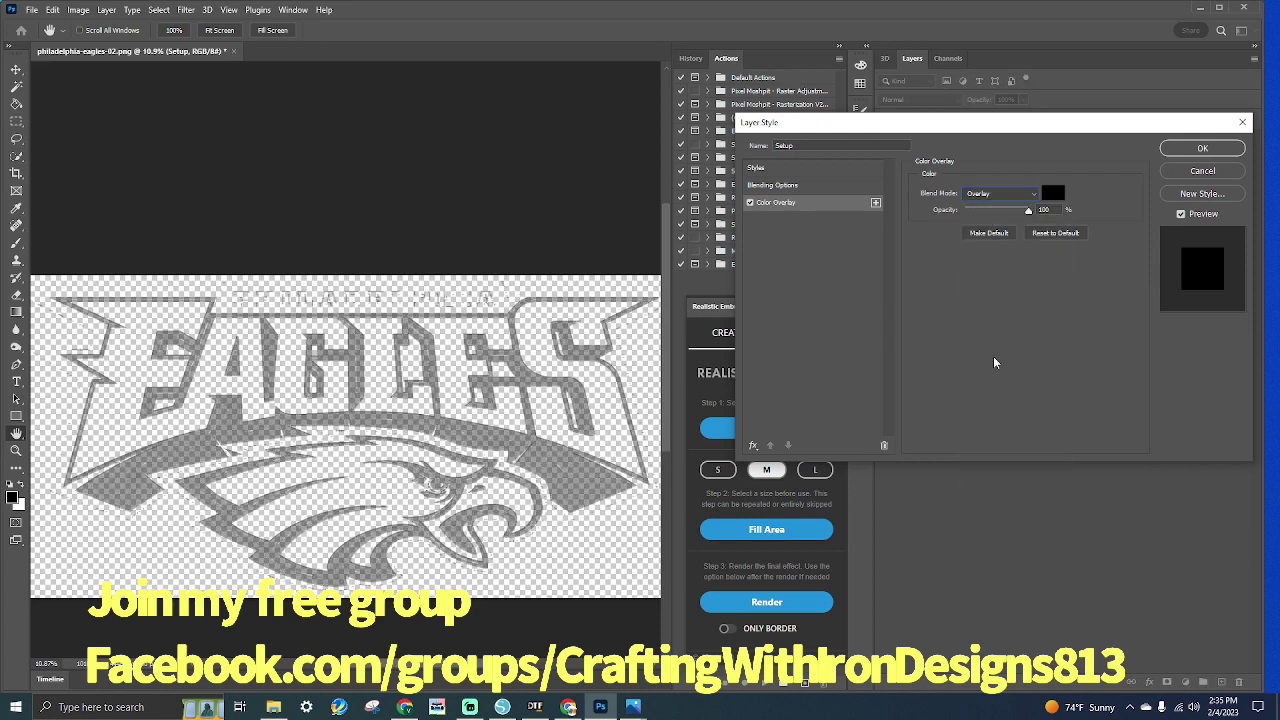
{"action": "left_click", "coordinate": [1201, 151]}
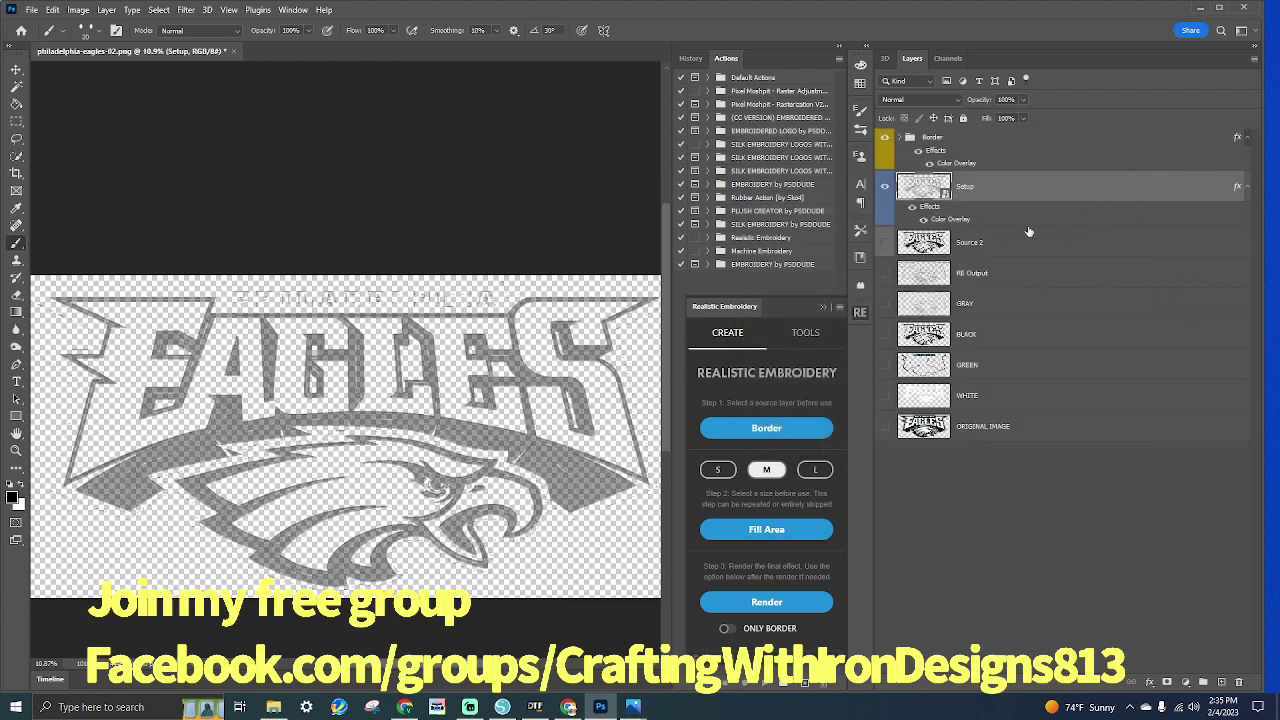
Render the black layer's embroidery with the plugin and expand the resulting RE Main group
{"action": "left_click", "coordinate": [782, 603]}
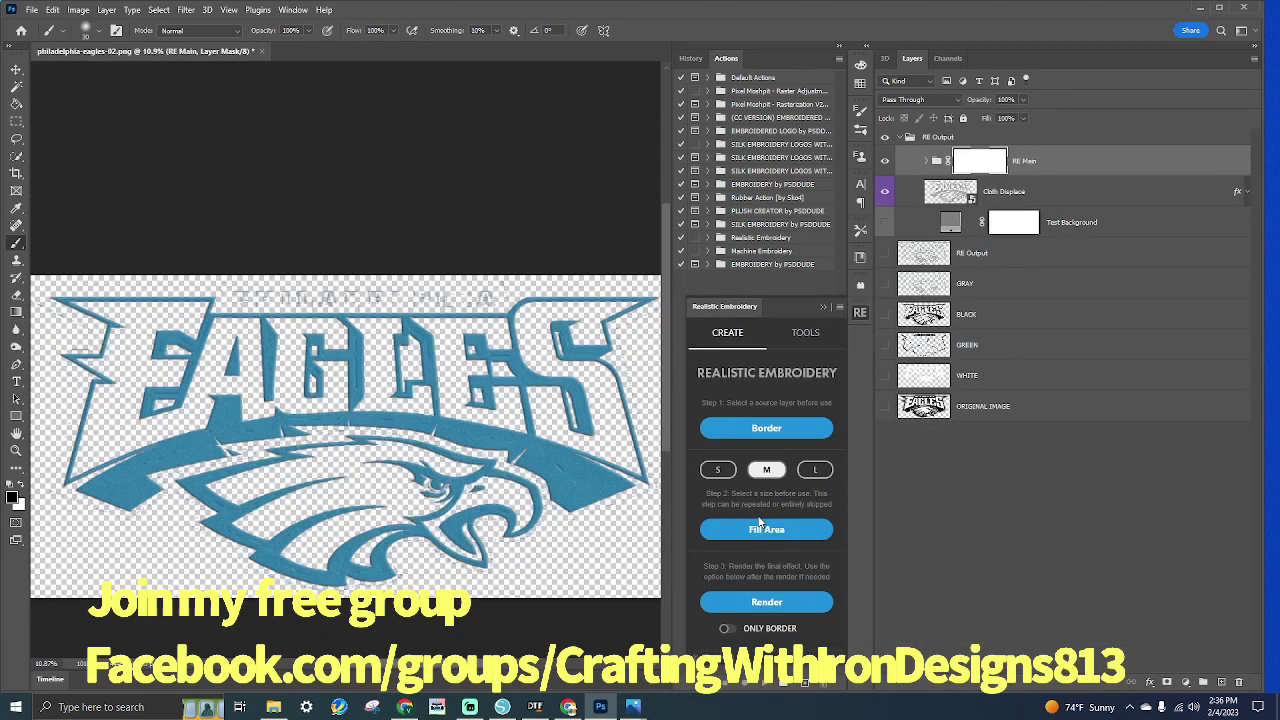
{"action": "left_click", "coordinate": [925, 163]}
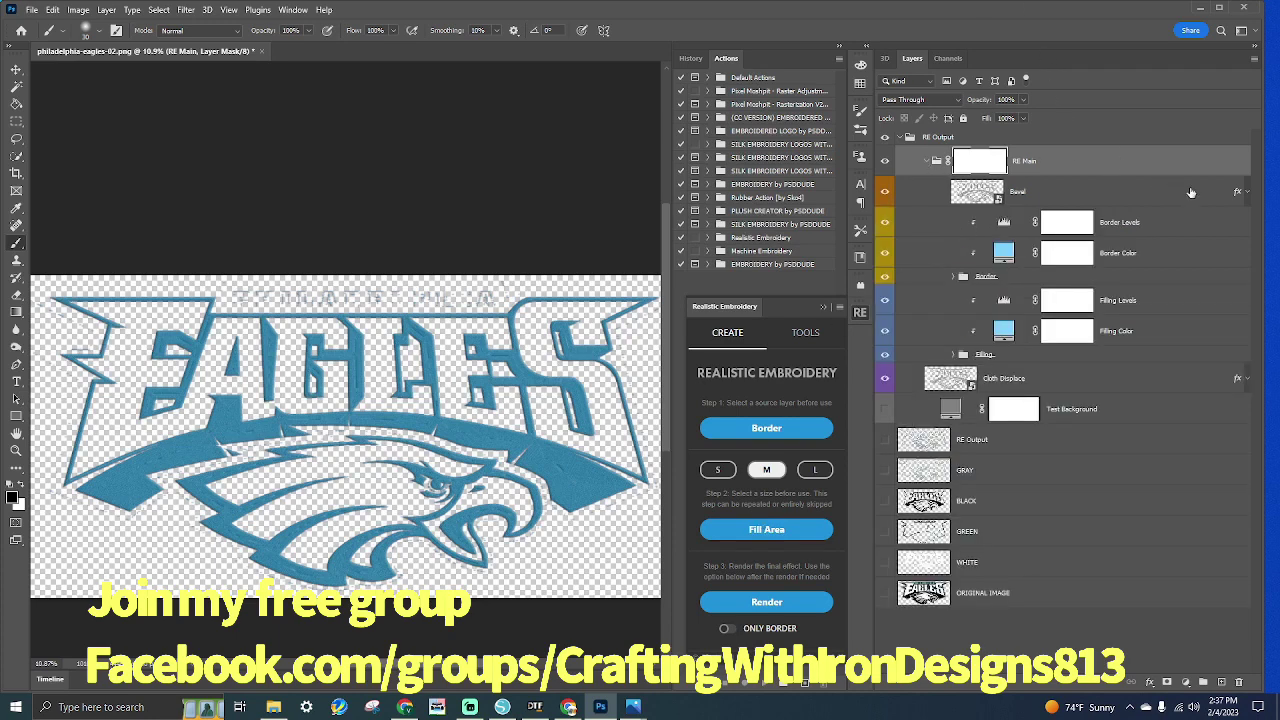
Add a black 000000 Color Overlay with Darken blend mode to the Filling group inside RE Main
{"action": "left_click", "coordinate": [1156, 358]}
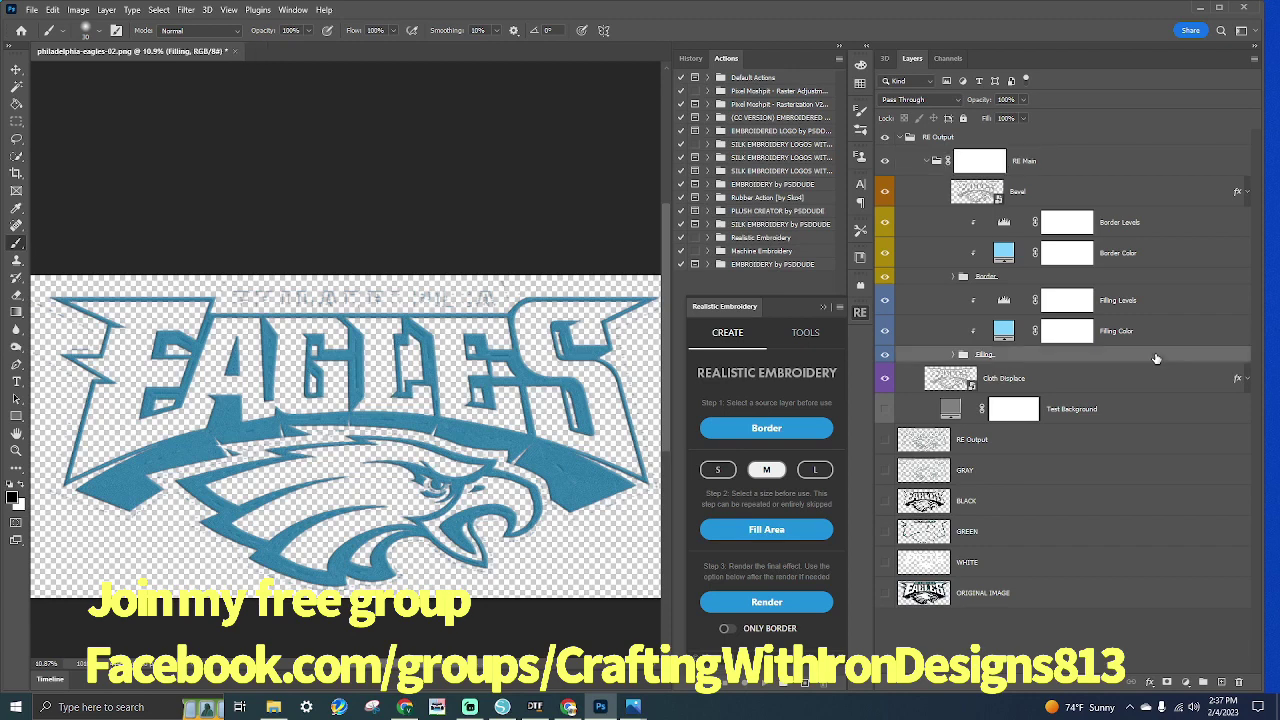
{"action": "double_click", "coordinate": [1156, 358]}
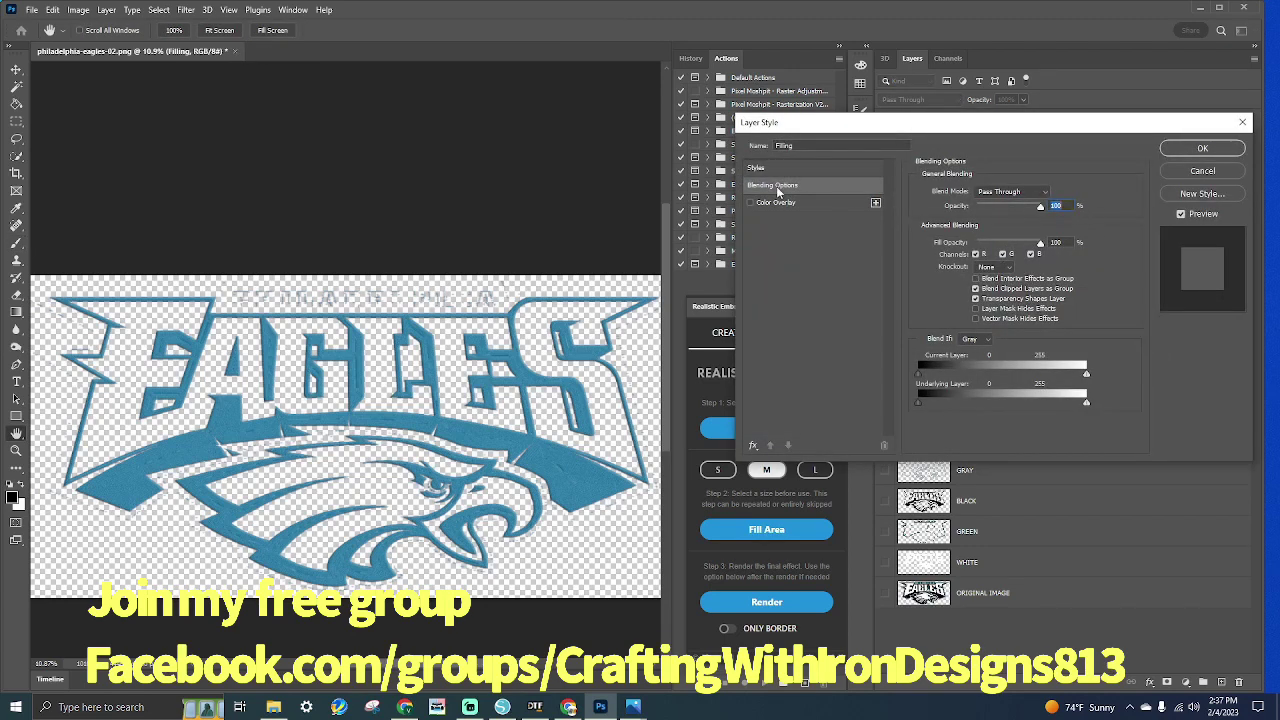
{"action": "left_click", "coordinate": [776, 202]}
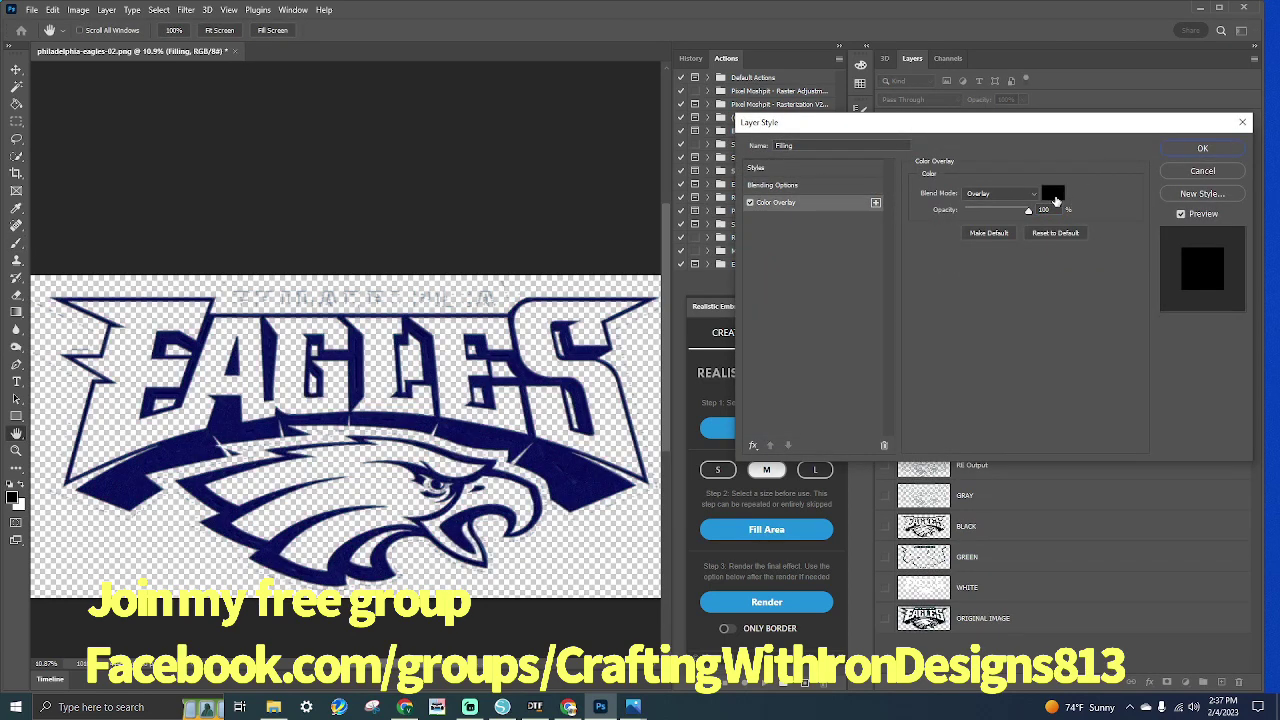
{"action": "left_click", "coordinate": [1054, 195]}
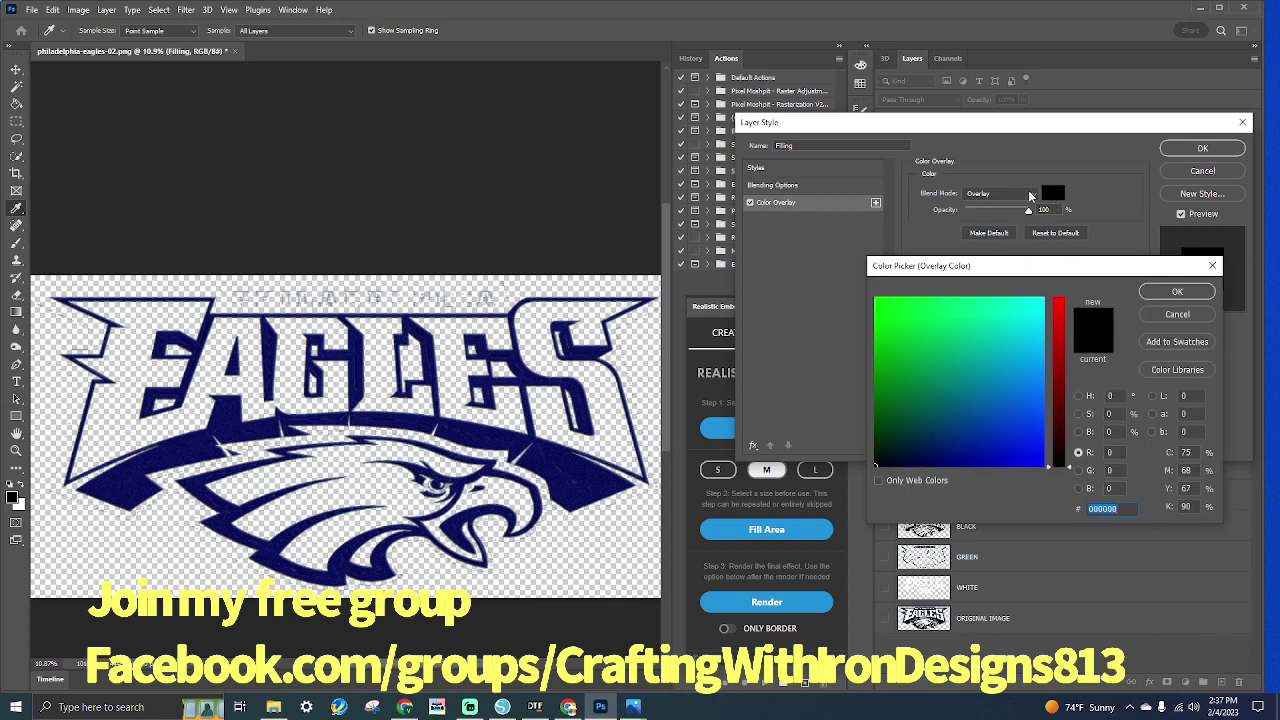
{"action": "left_click", "coordinate": [1172, 318]}
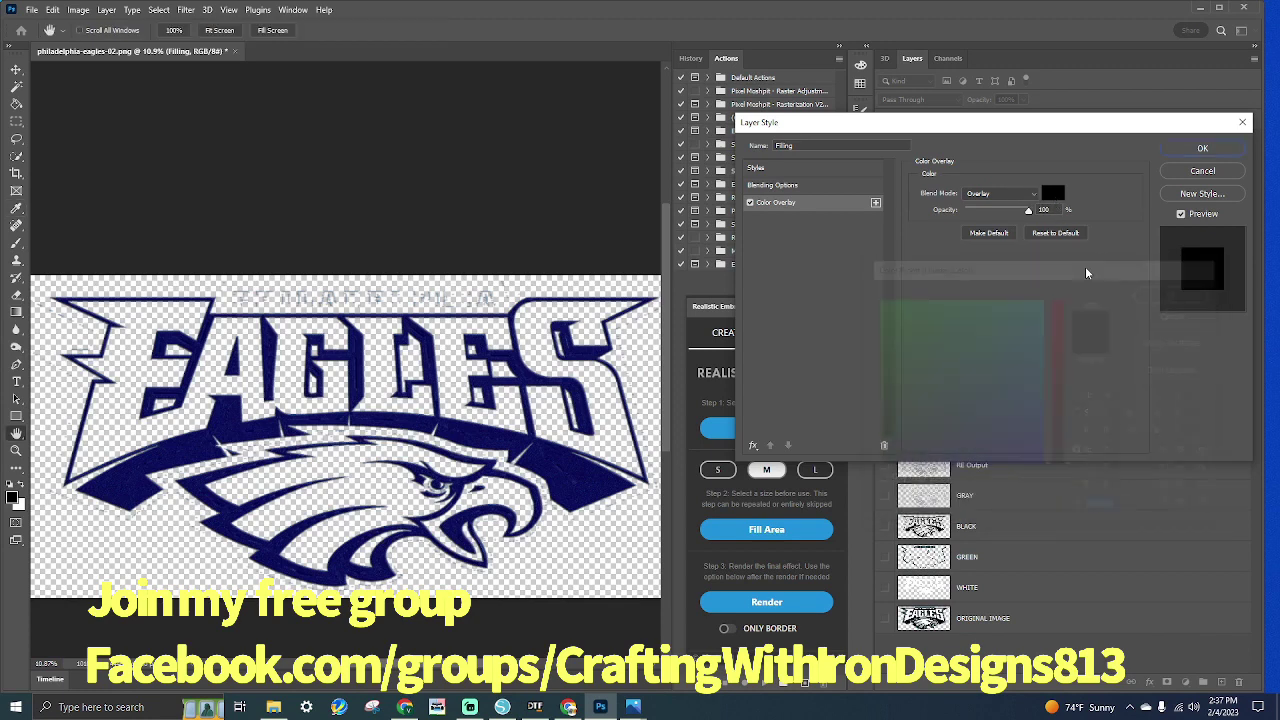
{"action": "left_click", "coordinate": [1034, 193]}
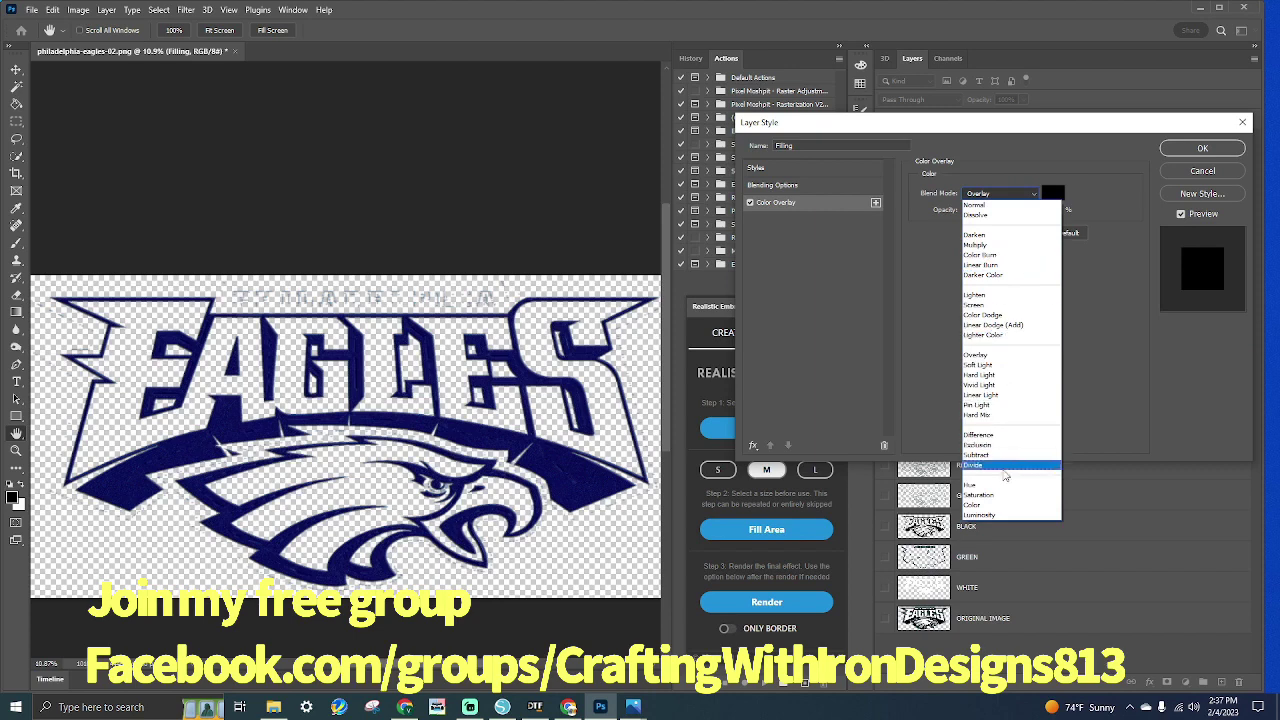
{"action": "left_click", "coordinate": [984, 506]}
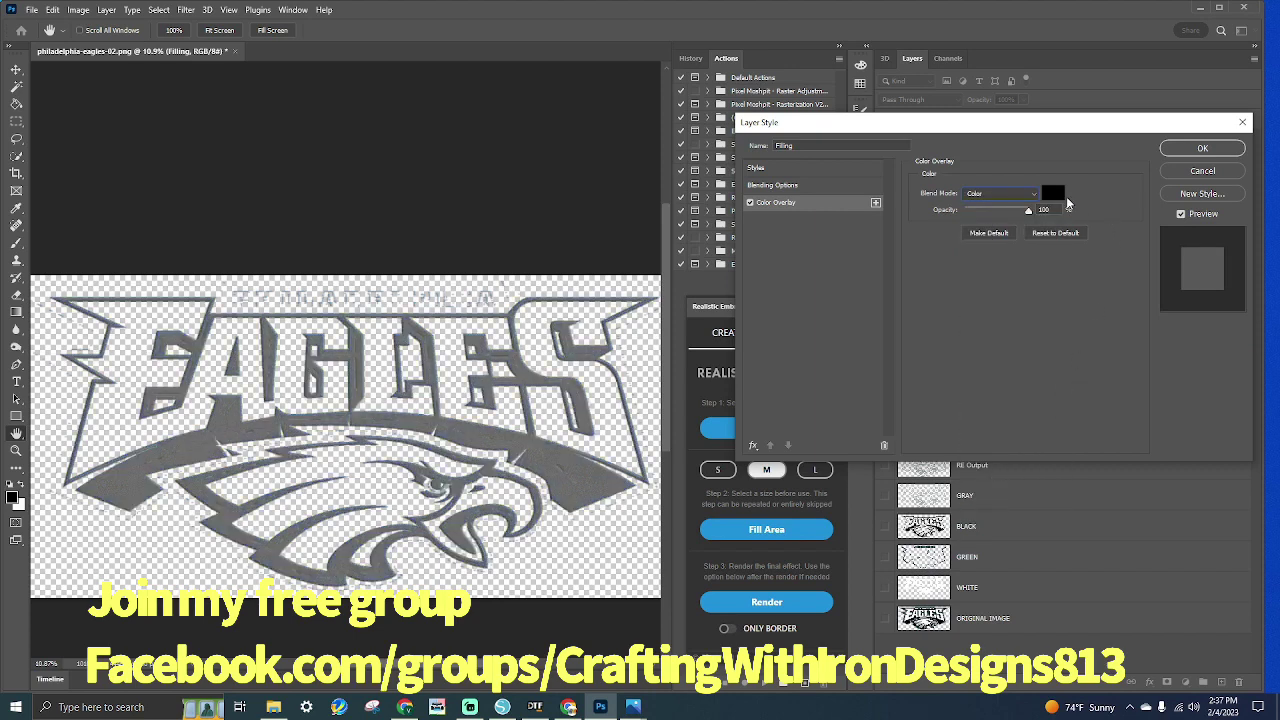
{"action": "left_click", "coordinate": [1036, 196]}
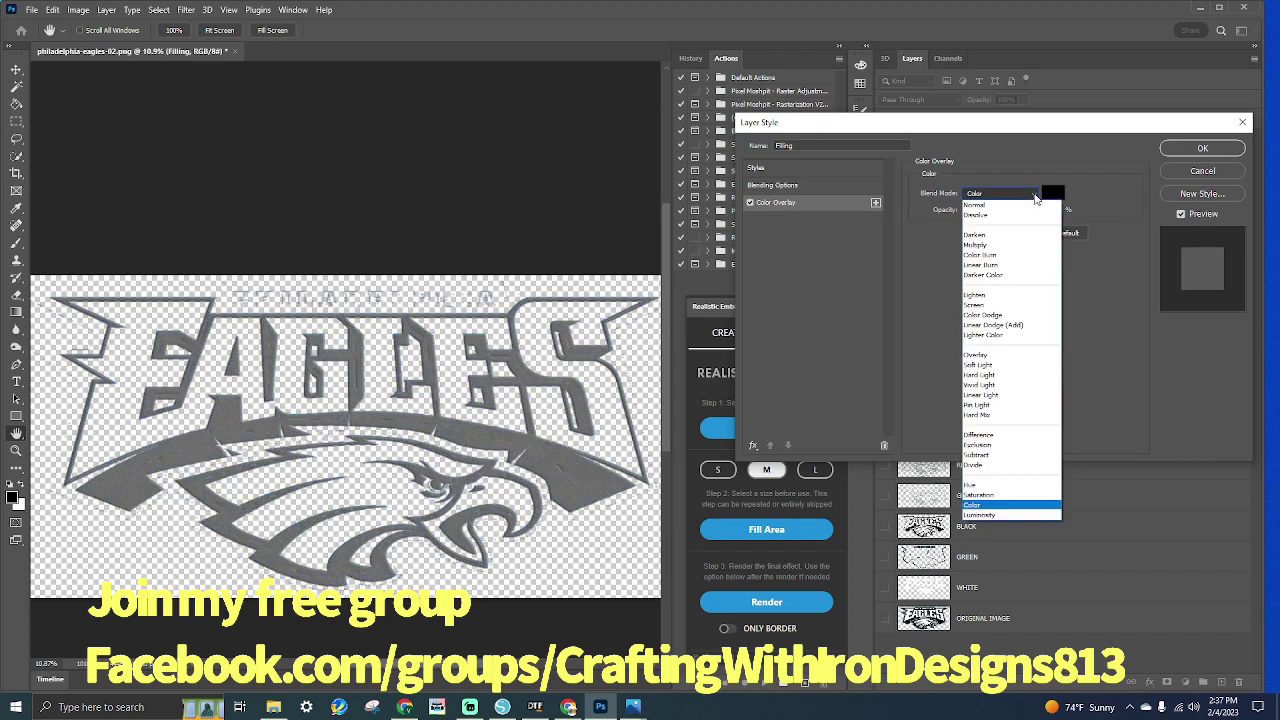
{"action": "left_click", "coordinate": [990, 235]}
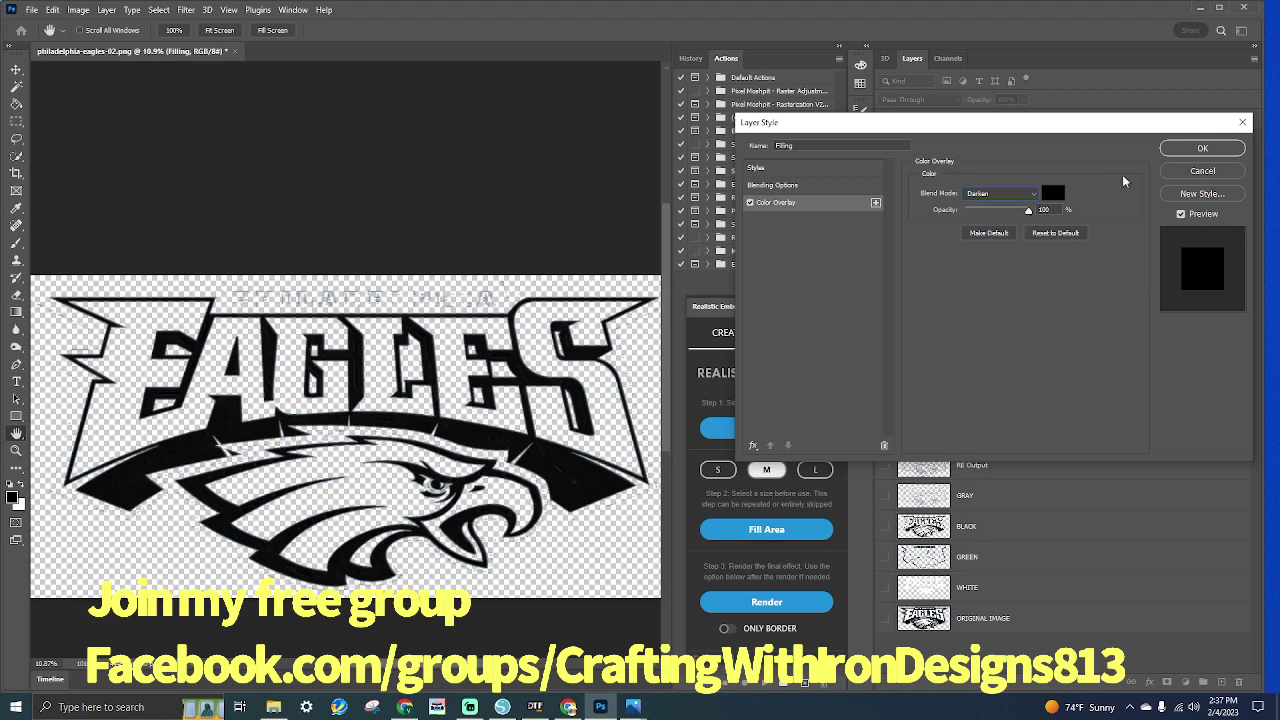
{"action": "left_click", "coordinate": [1180, 150]}
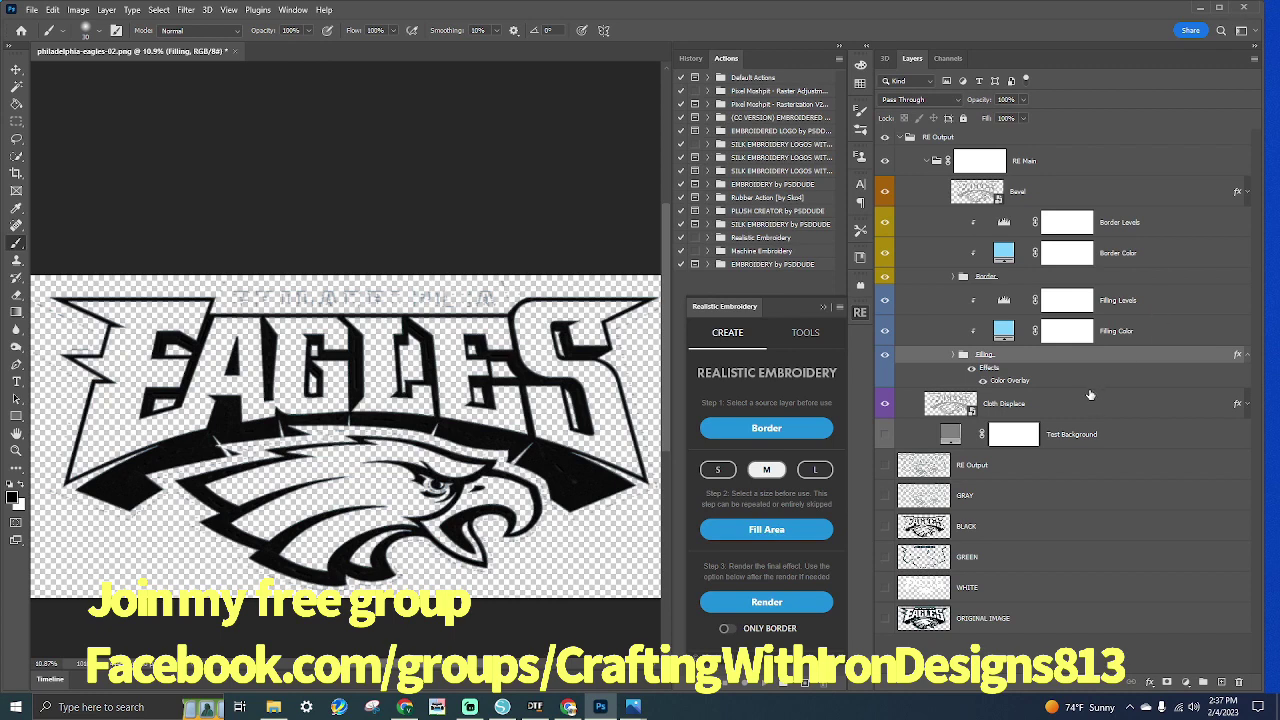
{"action": "left_click", "coordinate": [1171, 416]}
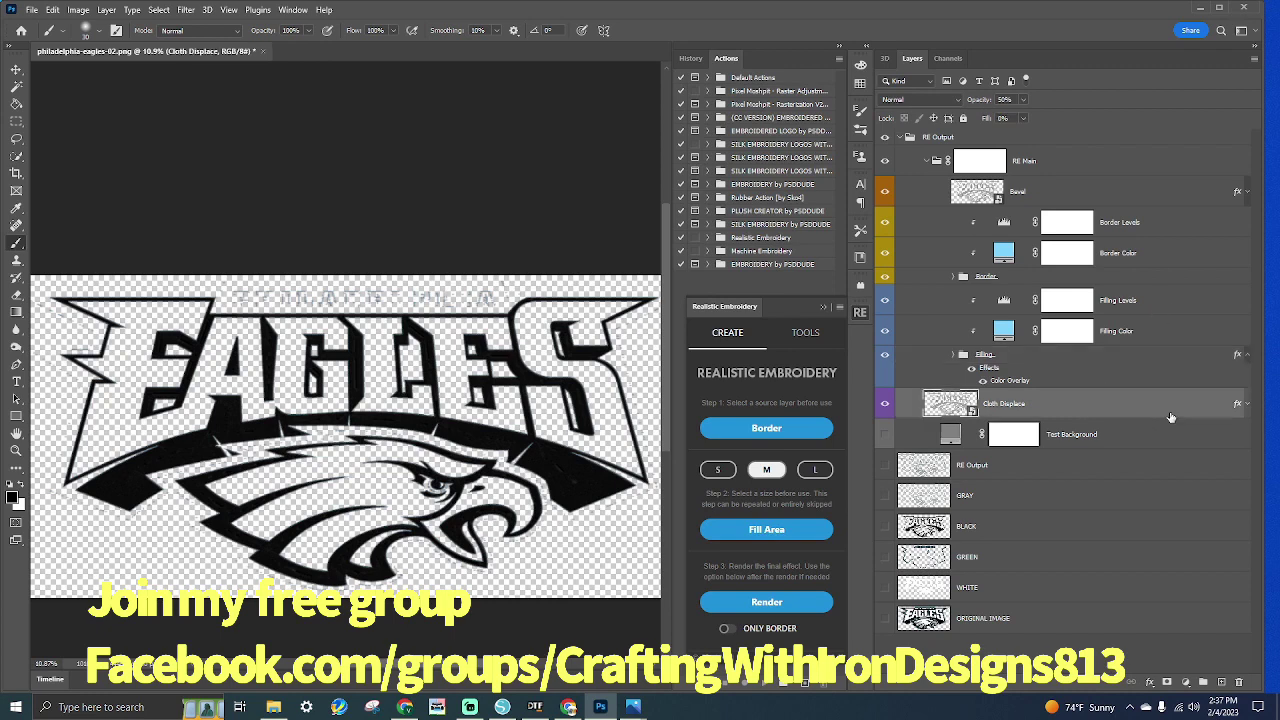
{"action": "double_click", "coordinate": [1171, 416]}
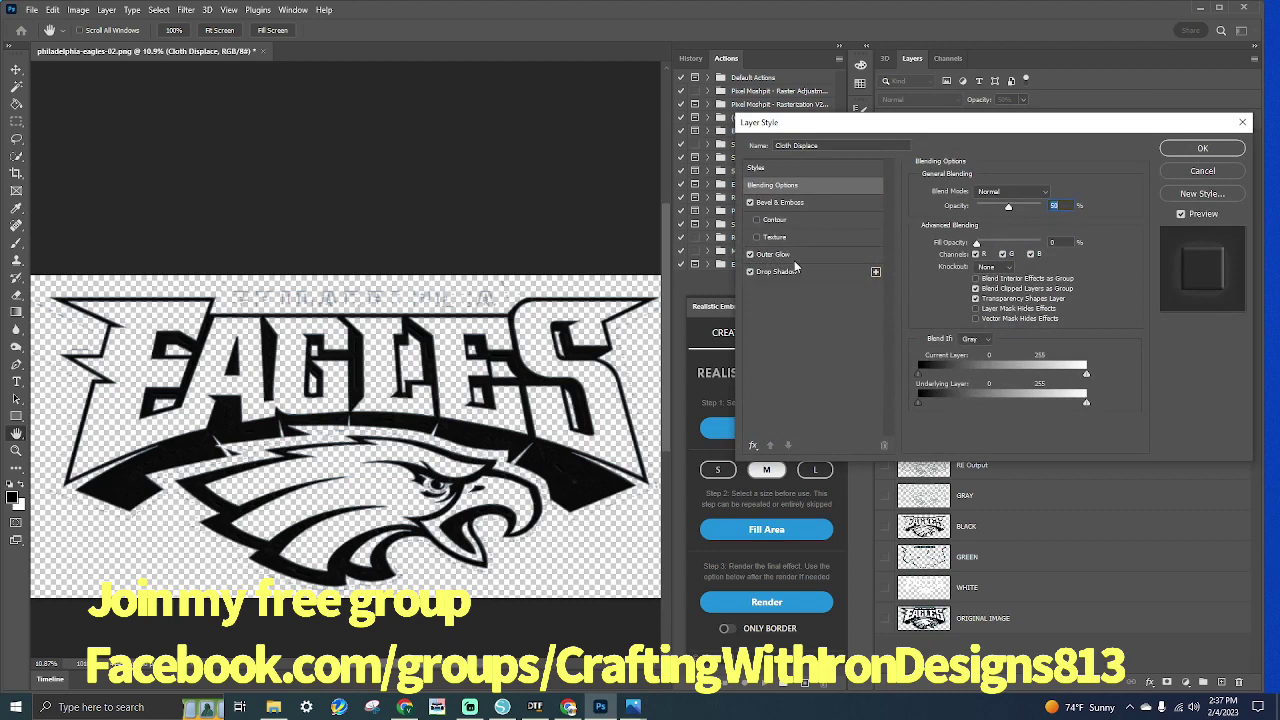
{"action": "left_click", "coordinate": [1182, 172]}
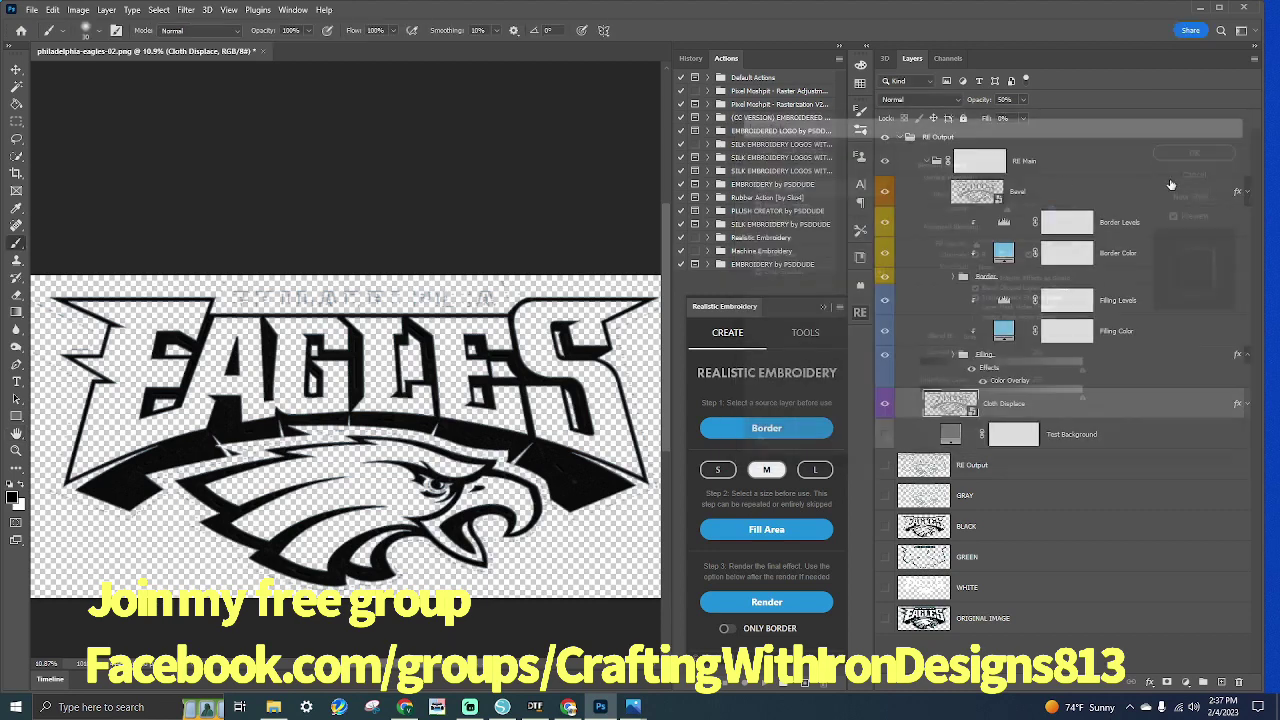
Add a black Color Overlay to the Border Color layer and set its blend mode to Color
{"action": "left_click", "coordinate": [1178, 262]}
{"action": "double_click", "coordinate": [1178, 262]}
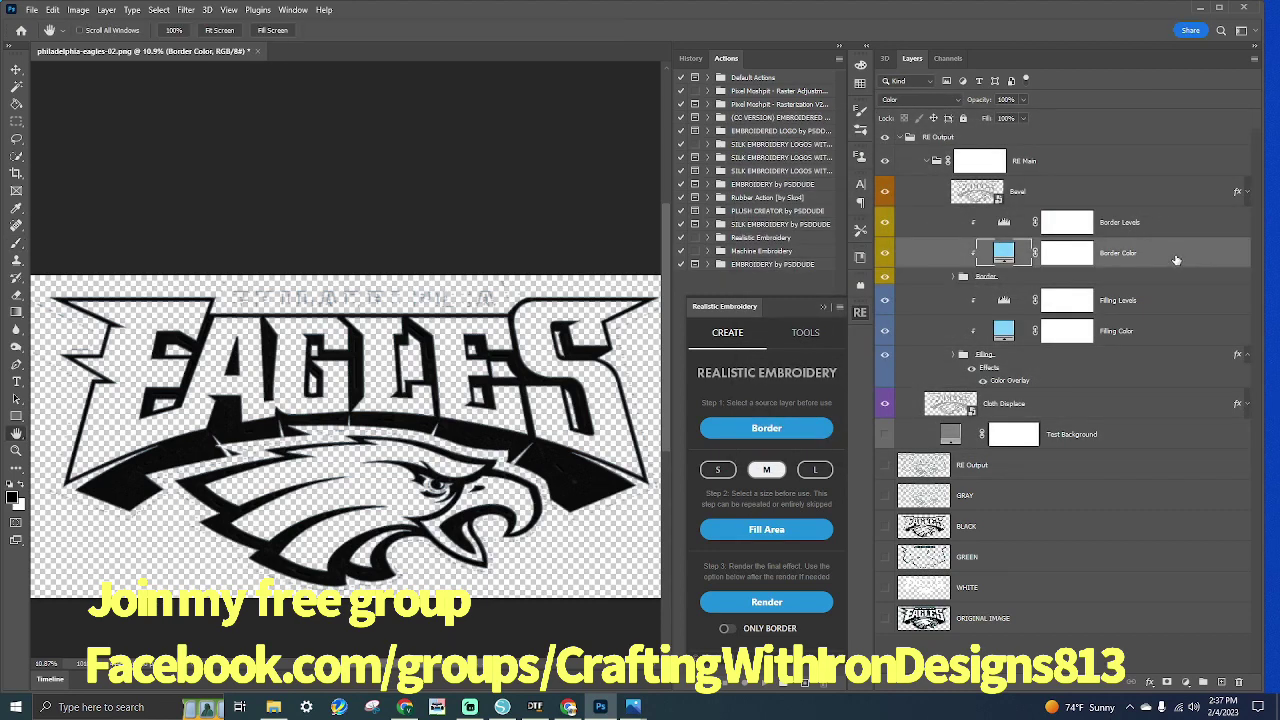
{"action": "left_click", "coordinate": [776, 204]}
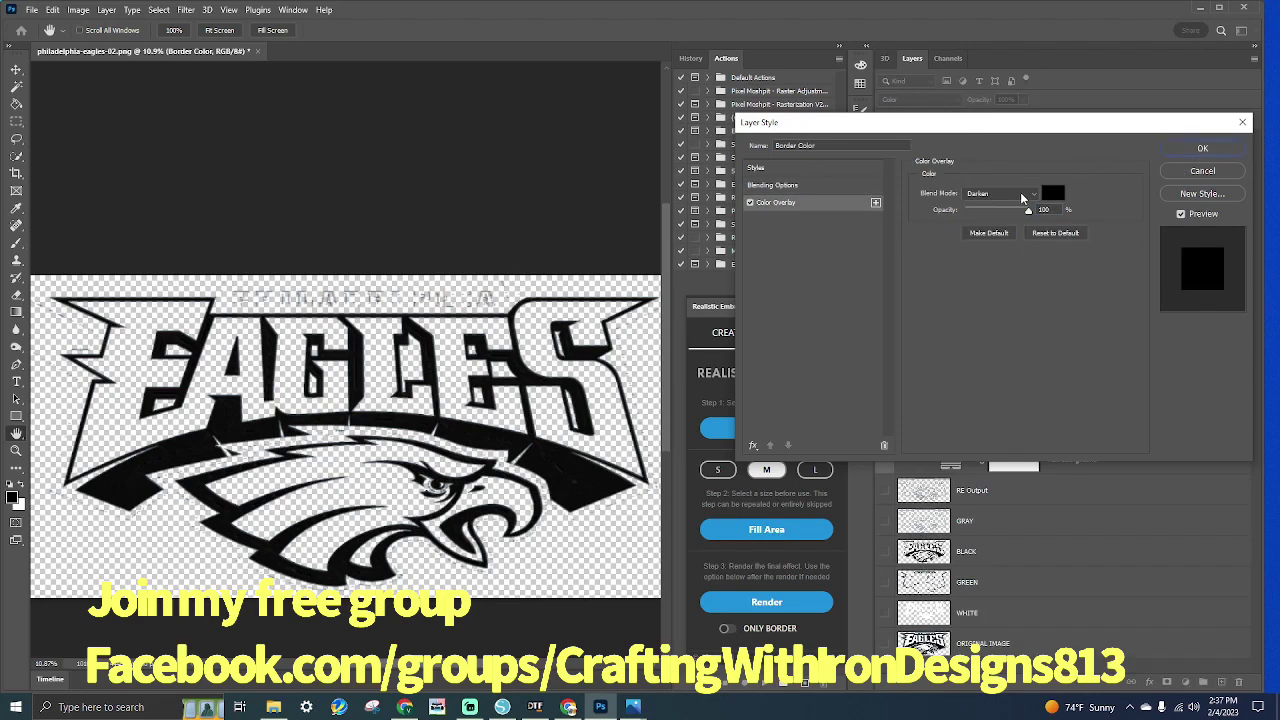
{"action": "left_click", "coordinate": [1018, 193]}
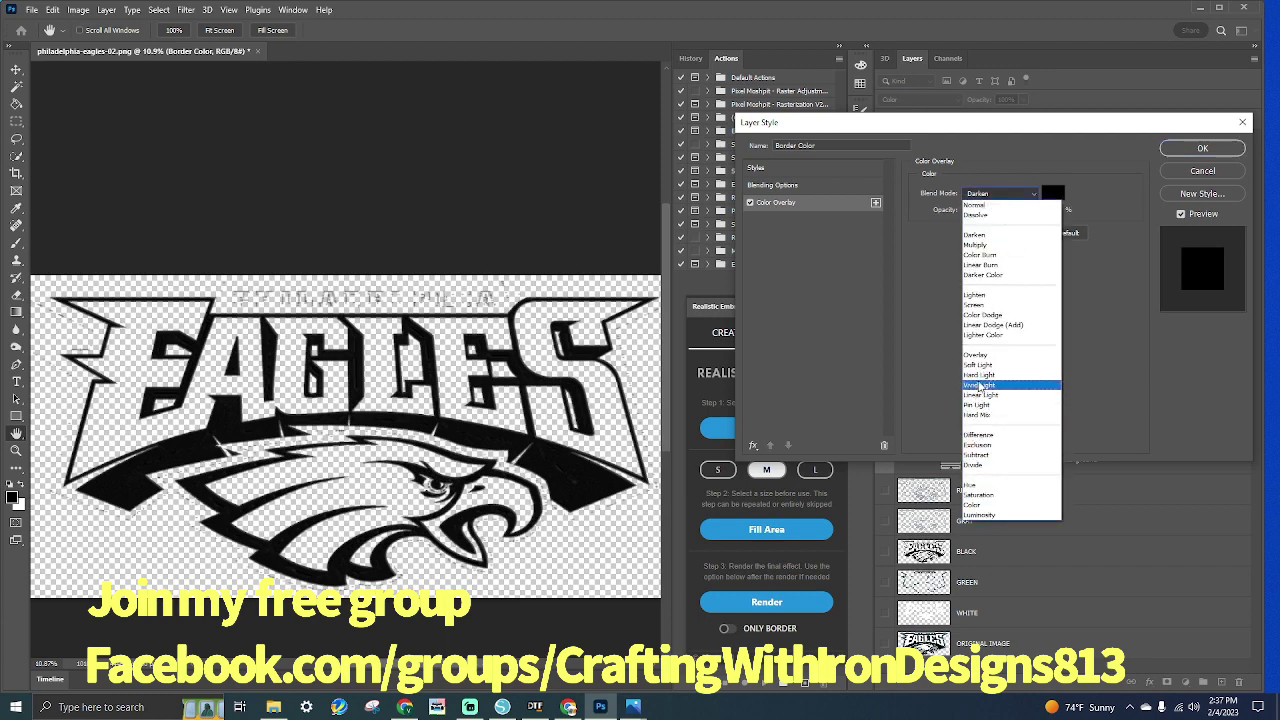
{"action": "left_click", "coordinate": [980, 356]}
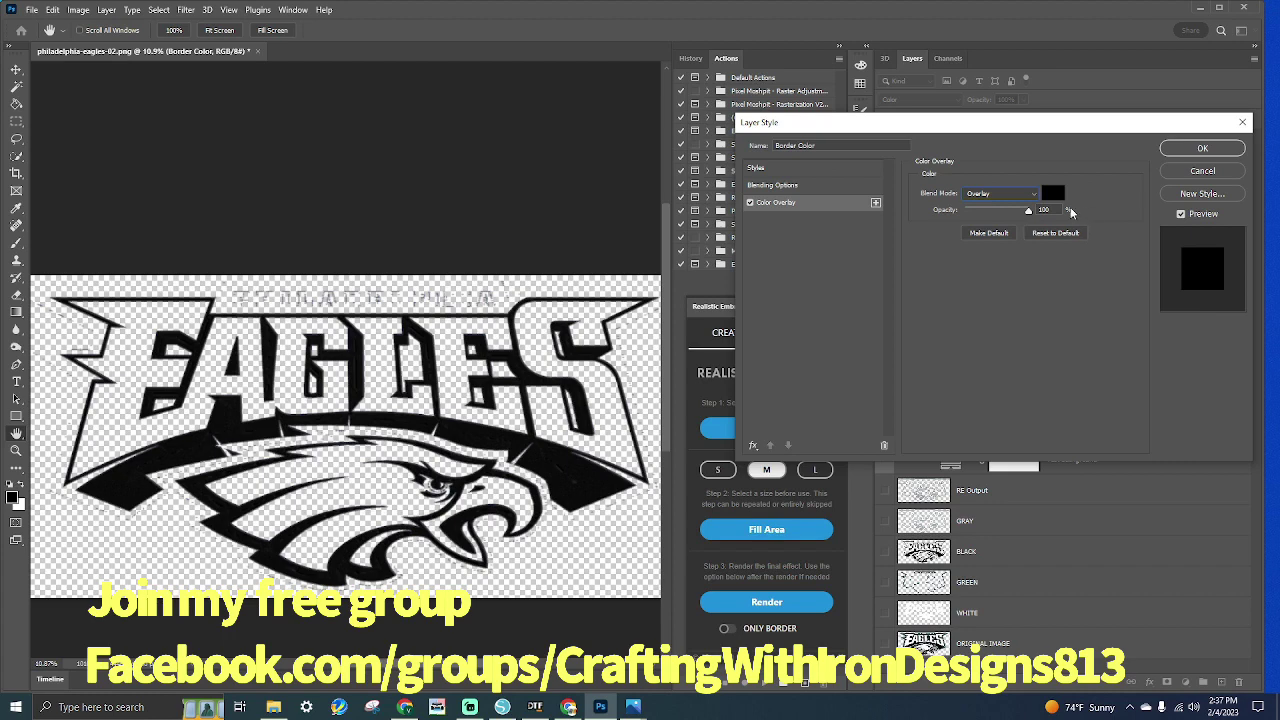
{"action": "left_click", "coordinate": [1033, 194]}
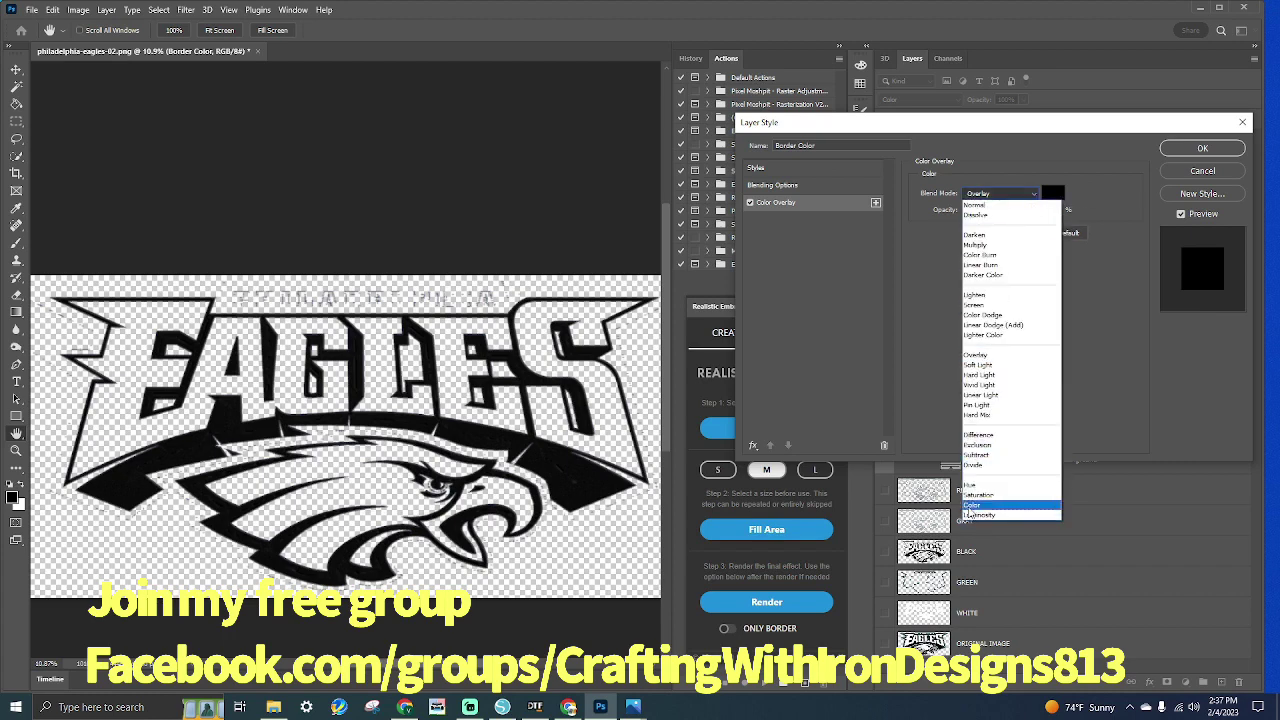
{"action": "left_click", "coordinate": [968, 505]}
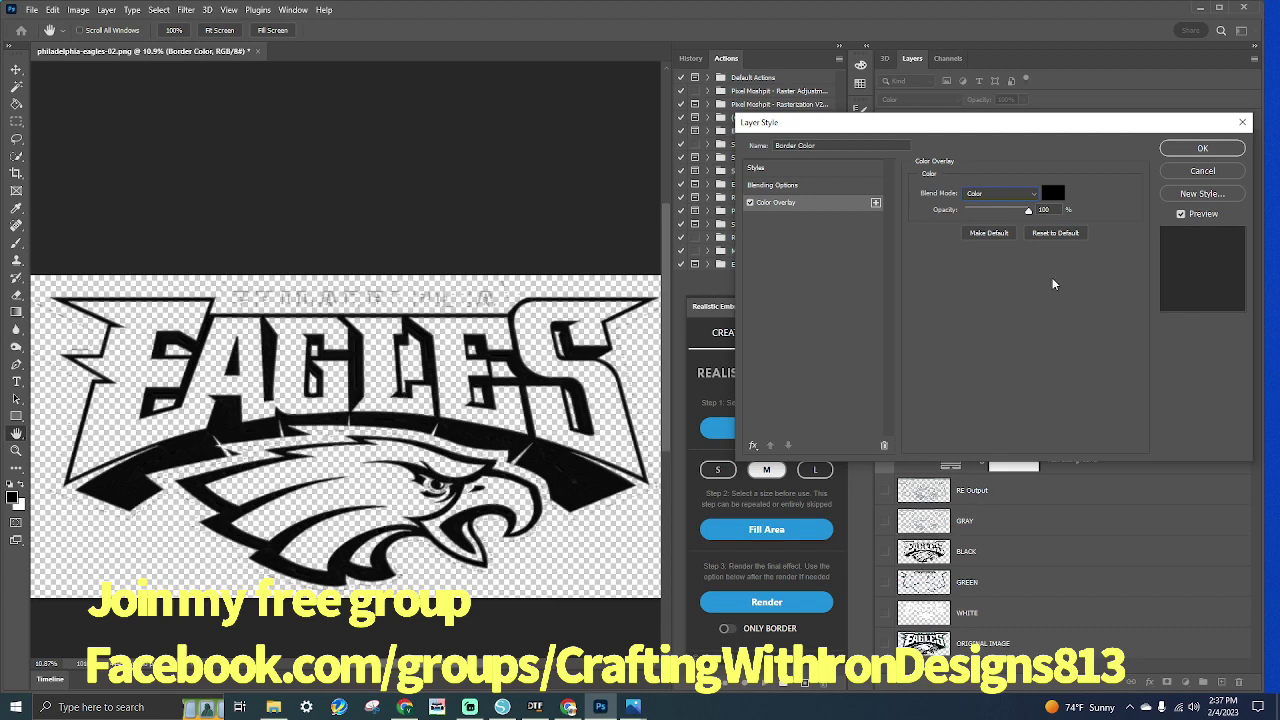
{"action": "left_click", "coordinate": [1198, 151]}
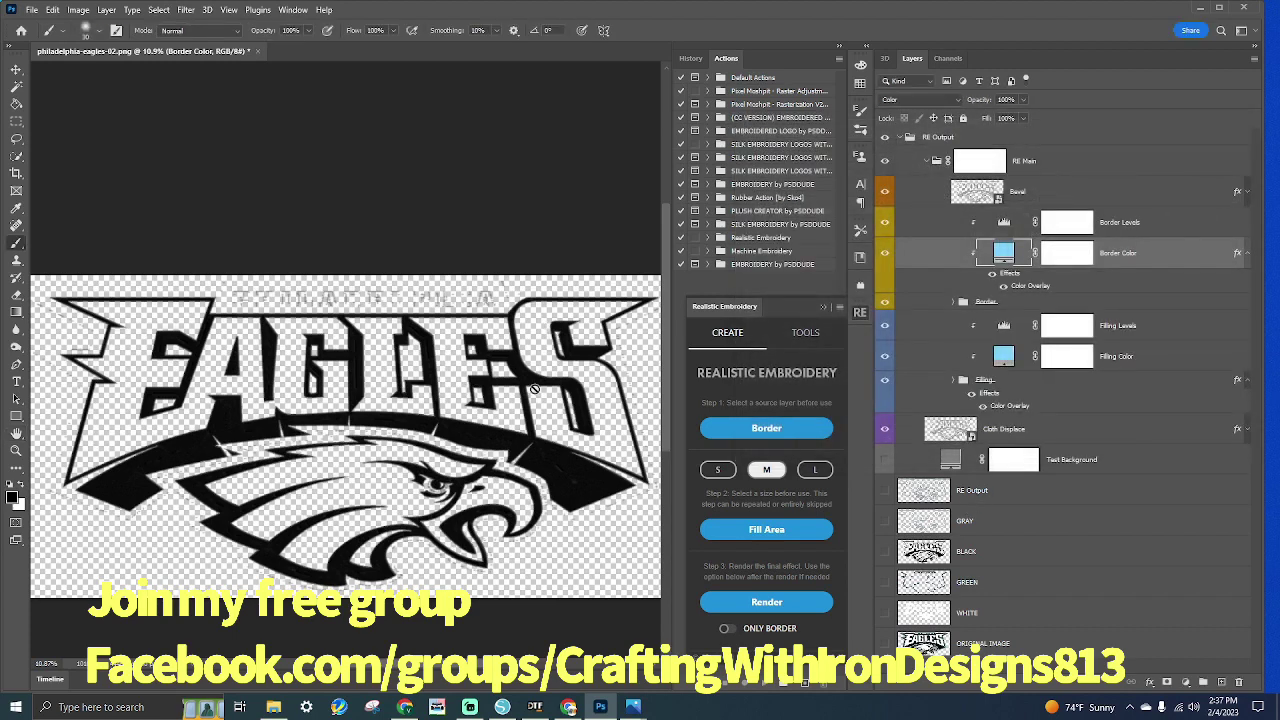
Collapse the RE Main group inside the black embroidery's RE Output group
{"action": "left_click", "coordinate": [924, 166]}
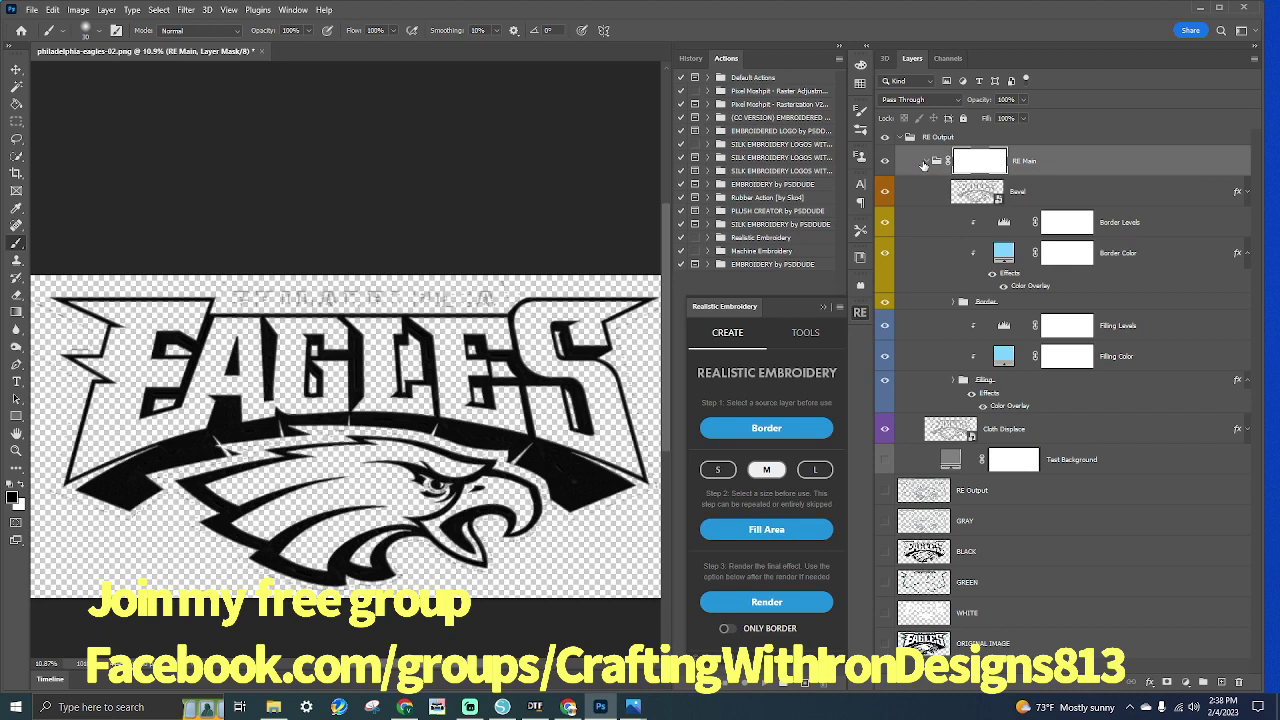
{"action": "left_click", "coordinate": [924, 164]}
{"action": "left_click", "coordinate": [927, 161]}
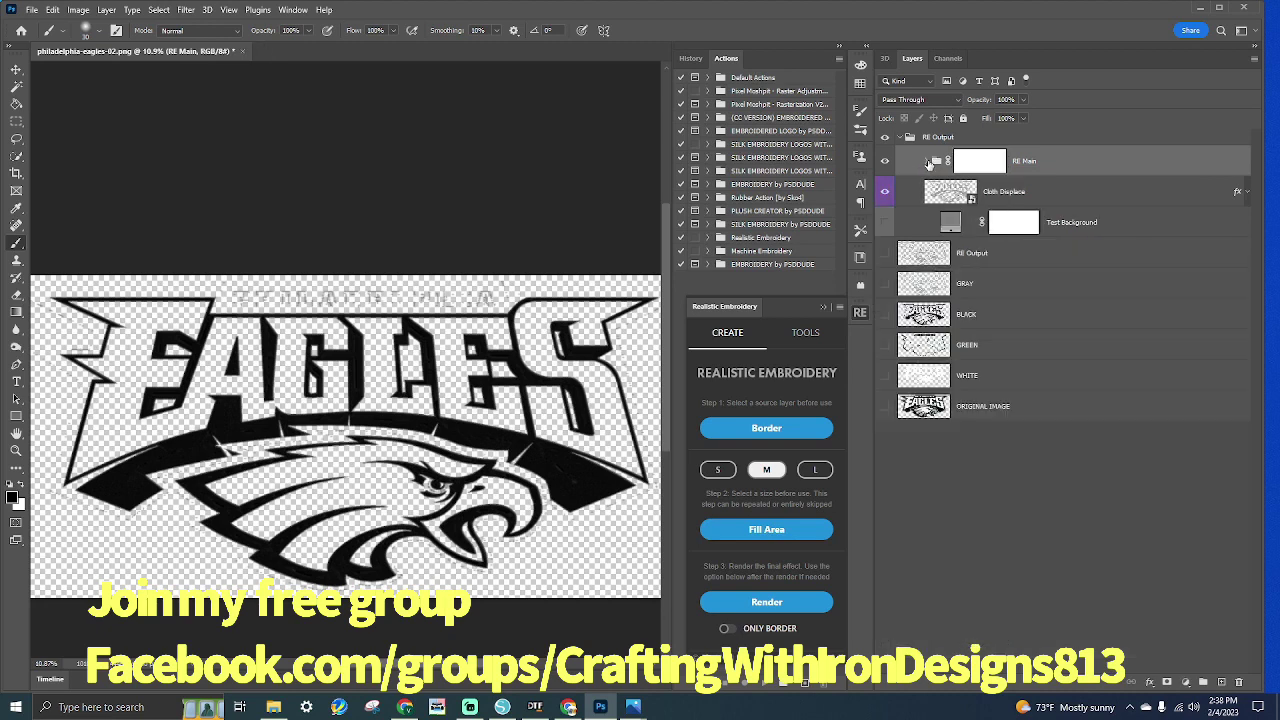
{"action": "left_click", "coordinate": [1108, 193]}
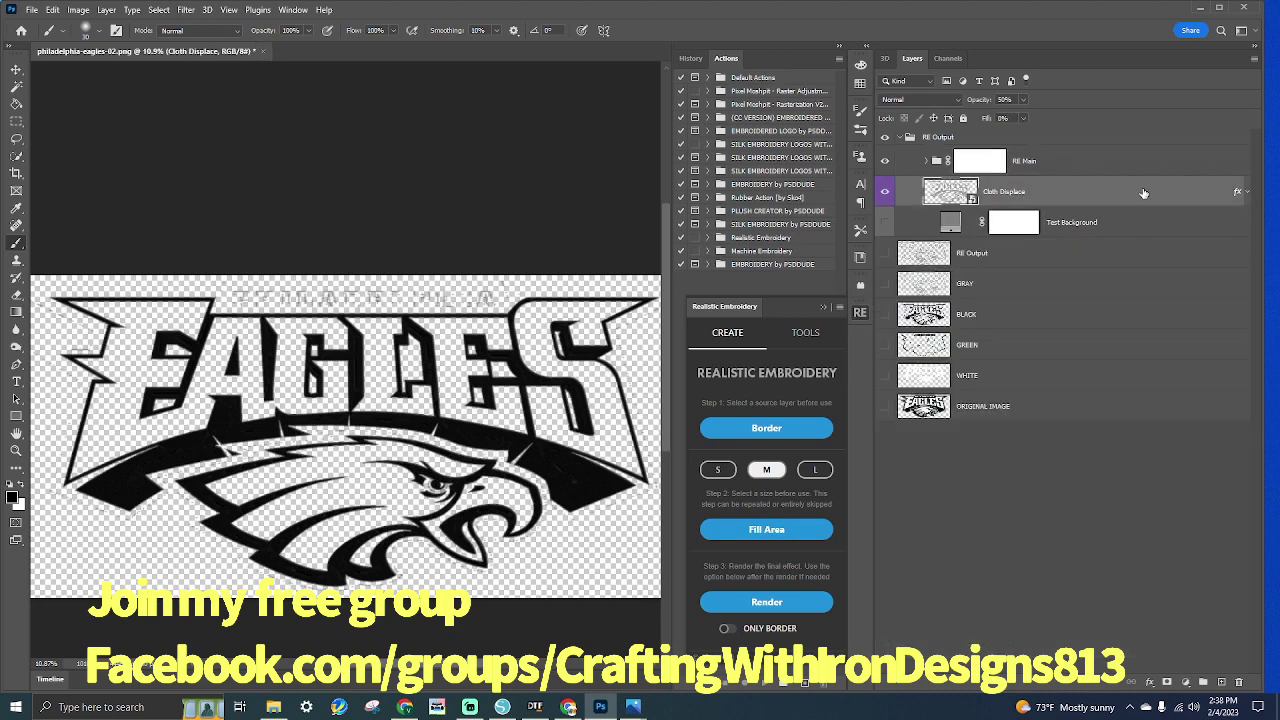
{"action": "double_click", "coordinate": [1168, 197]}
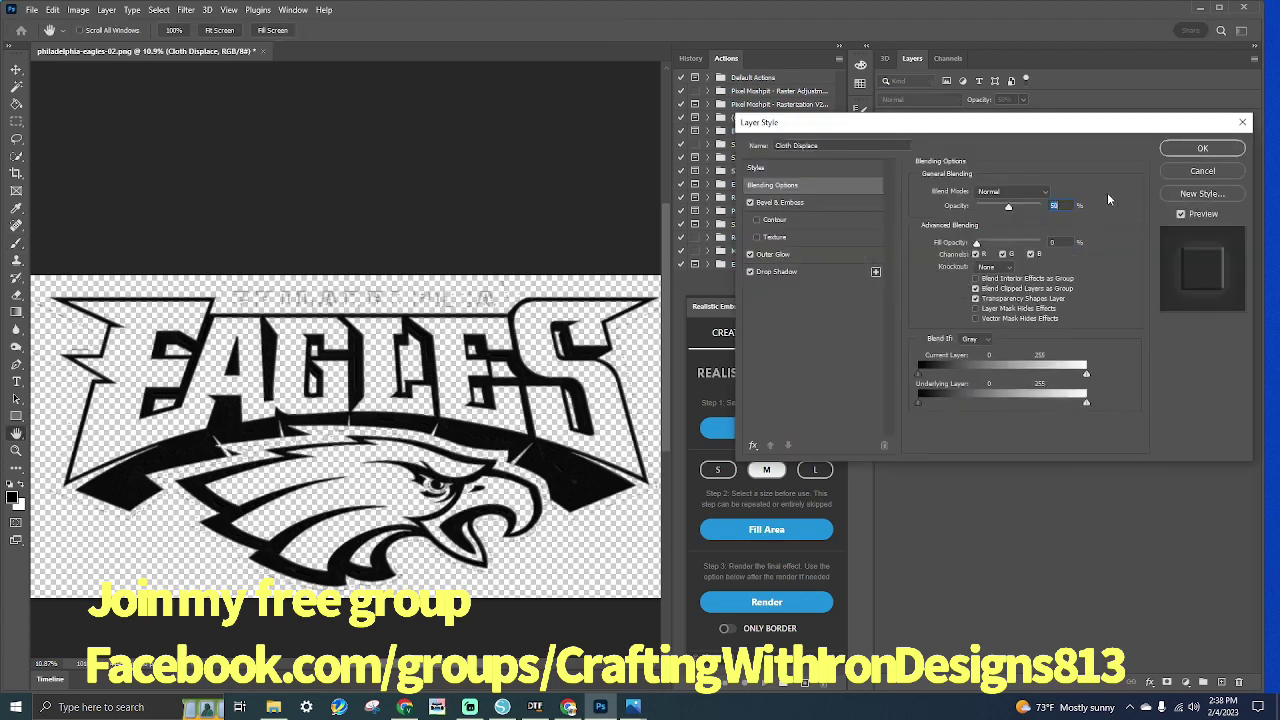
{"action": "left_click", "coordinate": [1202, 171]}
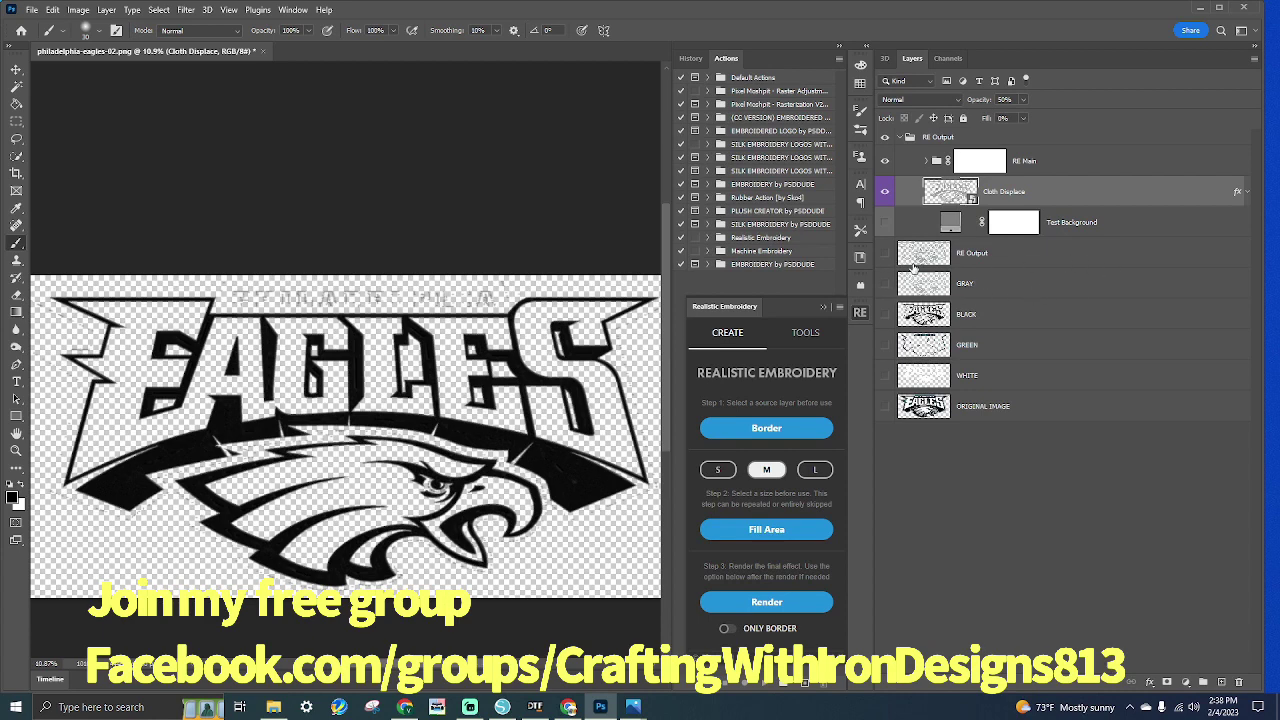
Check the black embroidery against the gray RE Output layer and merge the black RE Output group into a single layer
{"action": "left_click", "coordinate": [884, 256]}
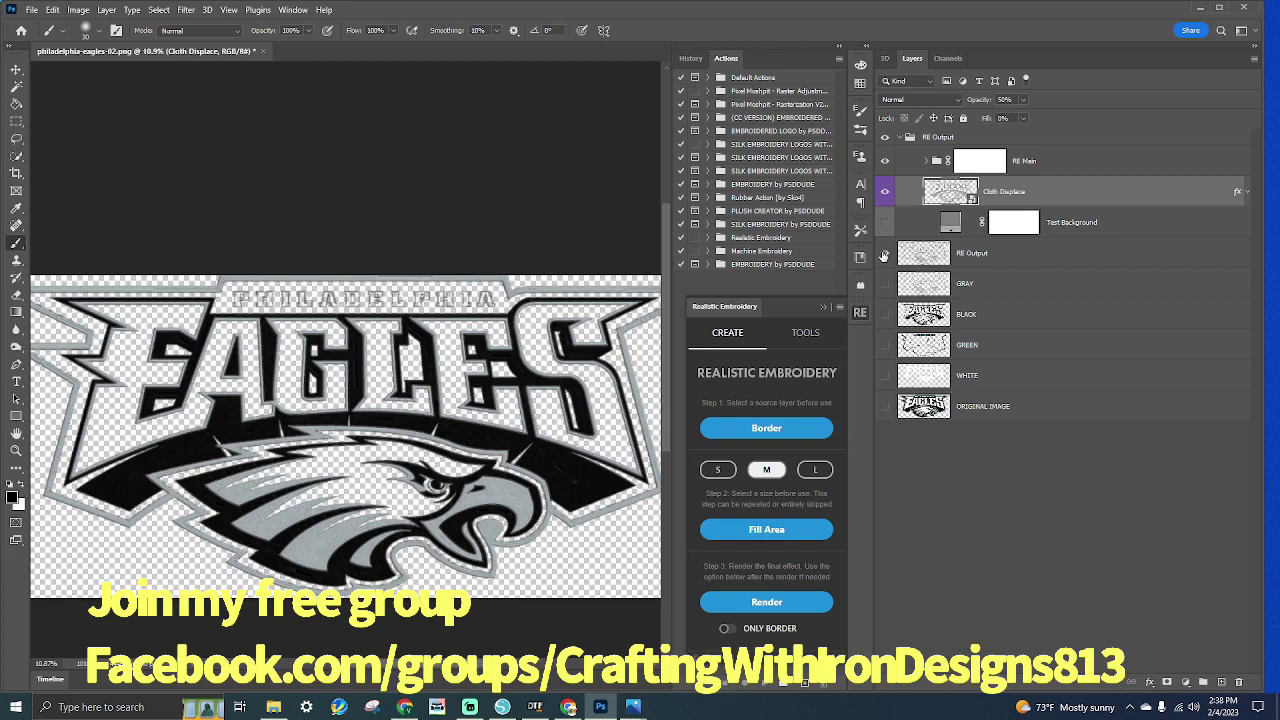
{"action": "left_click", "coordinate": [884, 256]}
{"action": "left_click", "coordinate": [985, 140]}
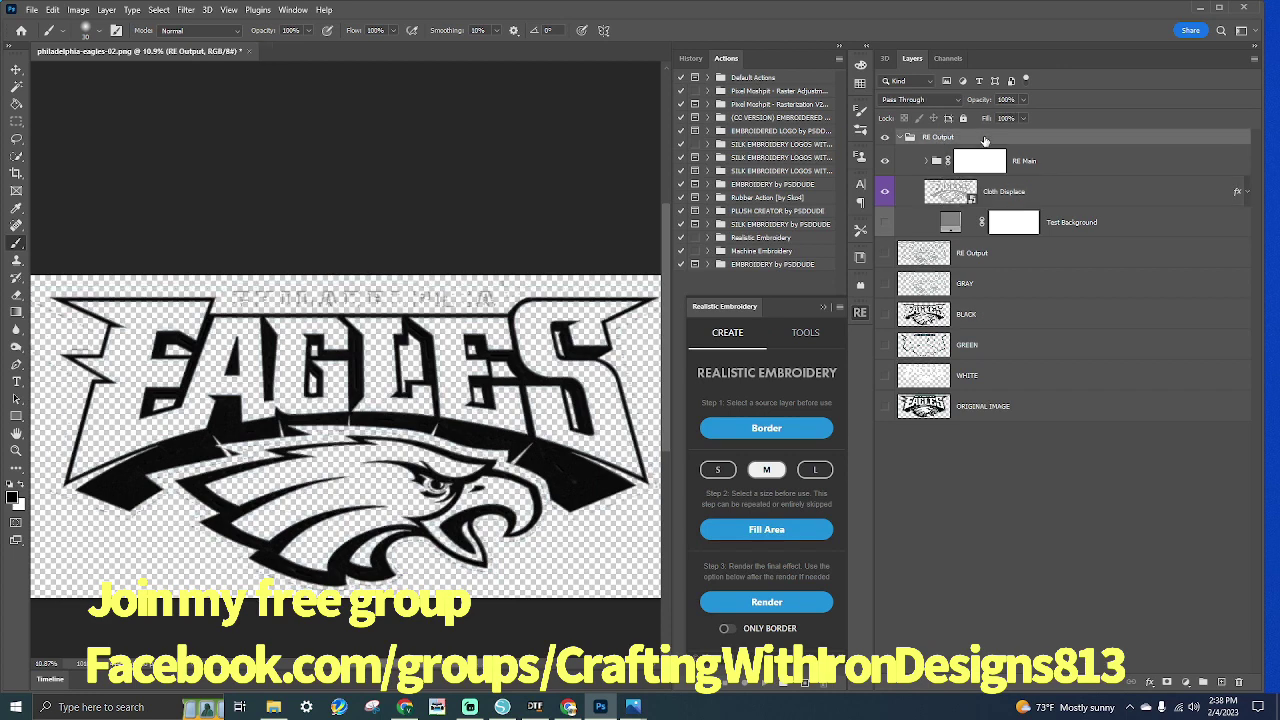
{"action": "right_click", "coordinate": [985, 140]}
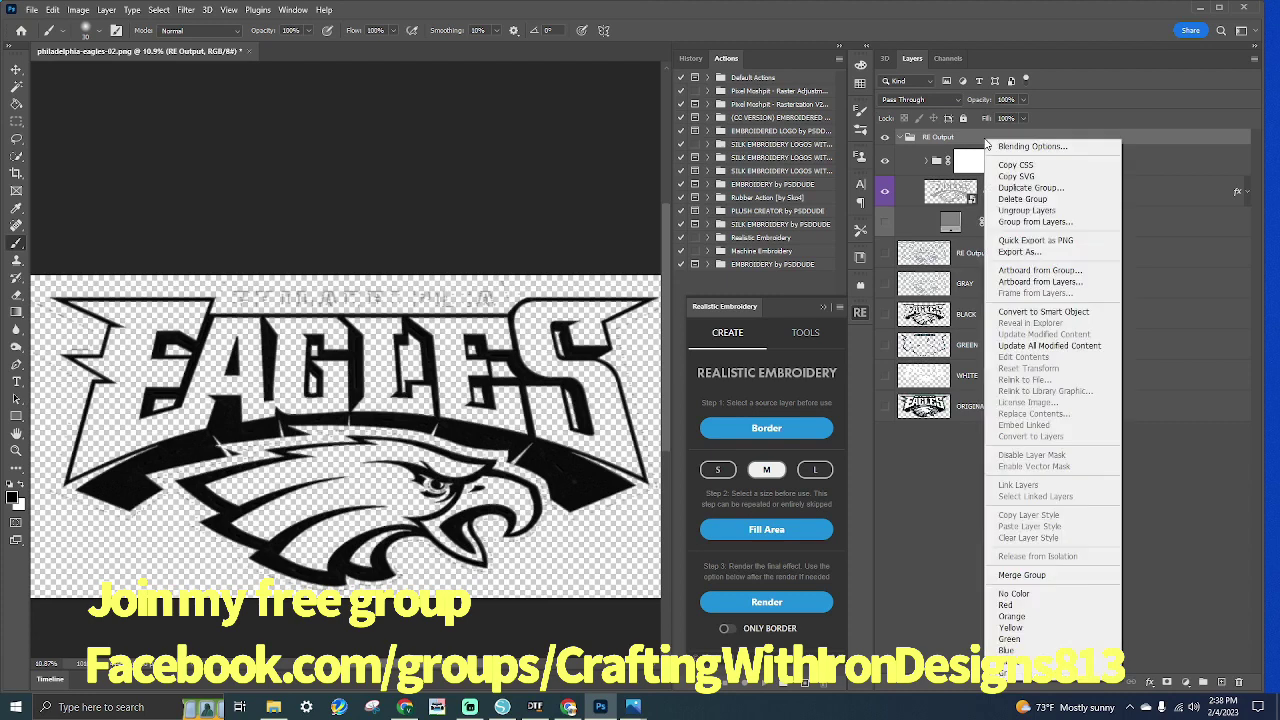
{"action": "left_click", "coordinate": [1043, 576]}
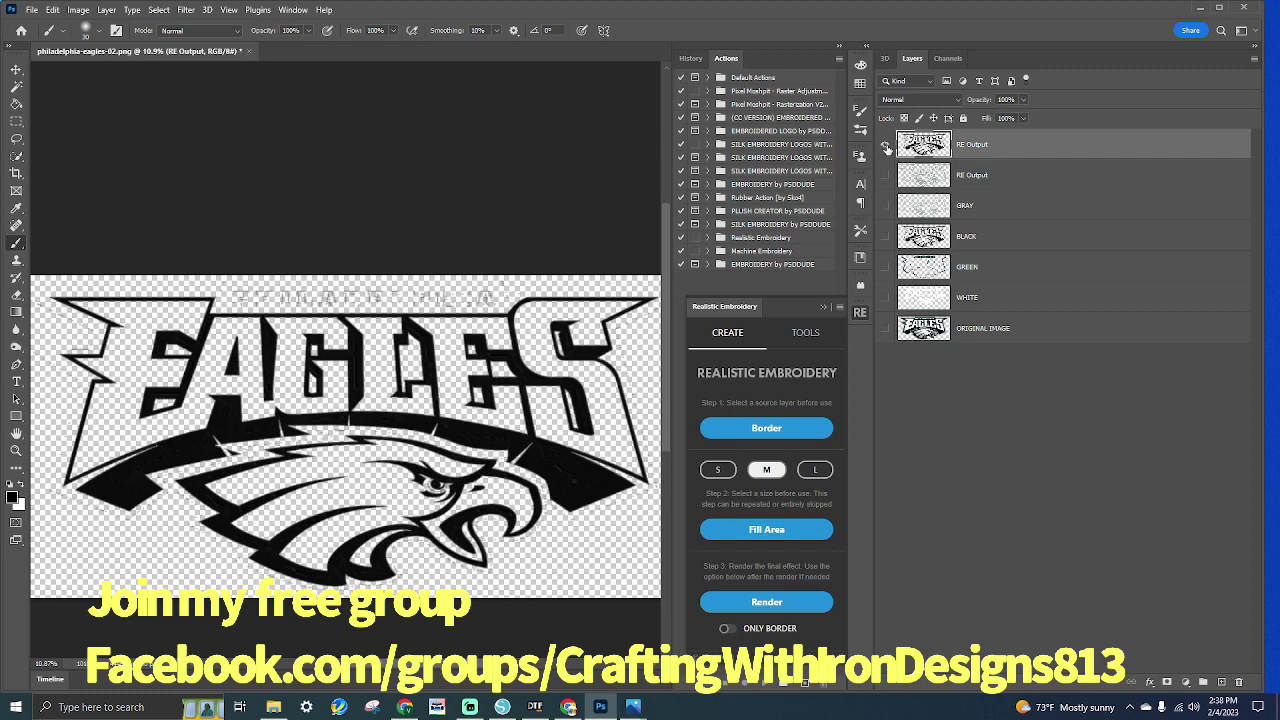
Hide the merged black RE Output layer, show the GREEN layer and create its embroidery border with the plugin
{"action": "left_click", "coordinate": [886, 147]}
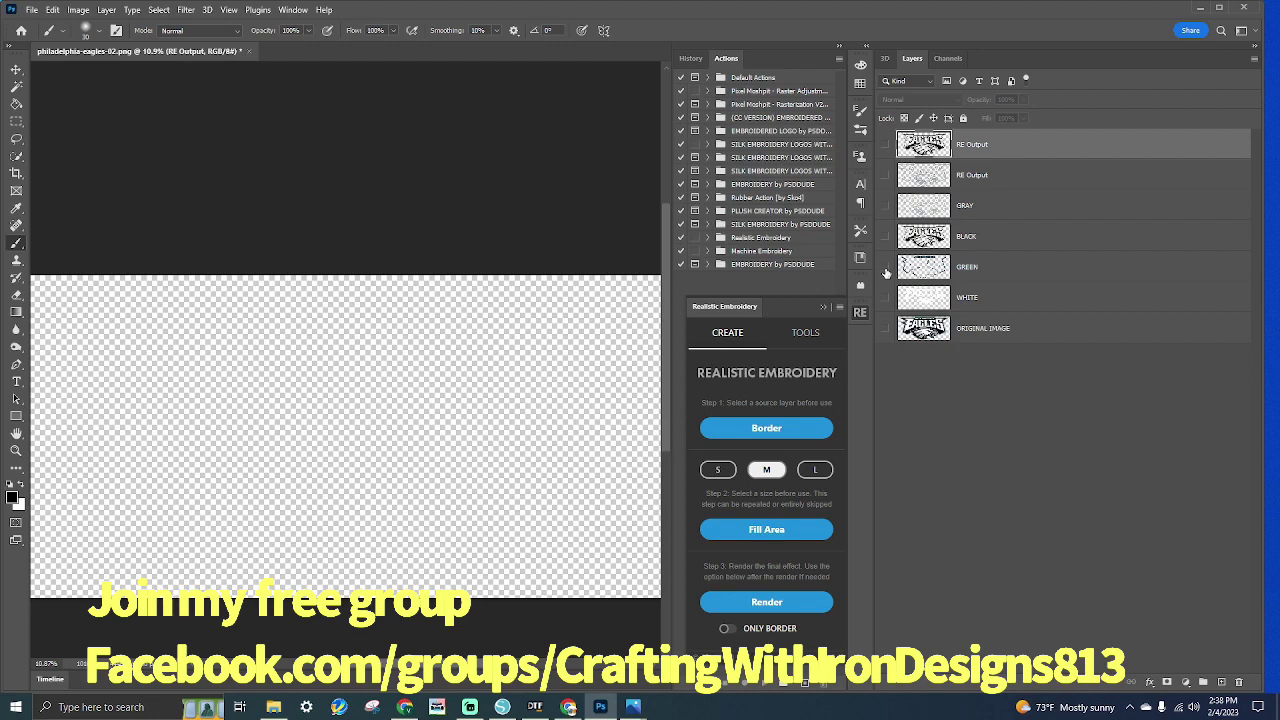
{"action": "left_click", "coordinate": [884, 270]}
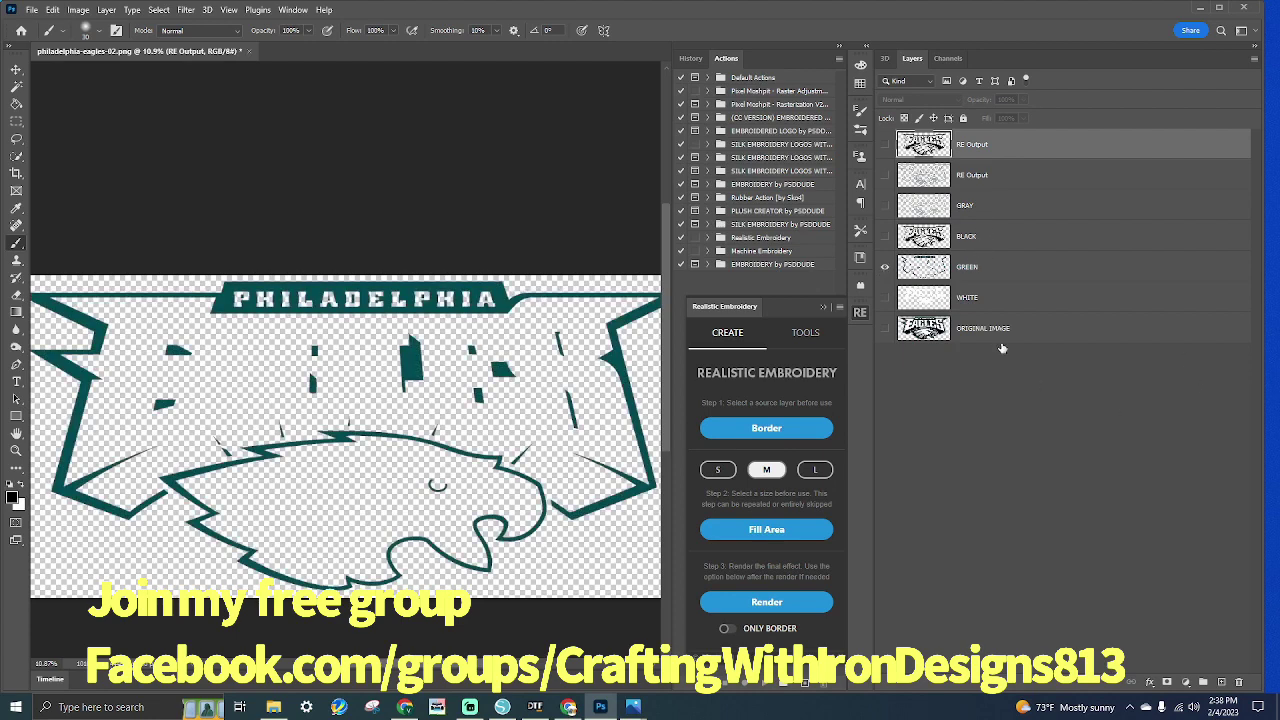
{"action": "left_click", "coordinate": [1007, 279]}
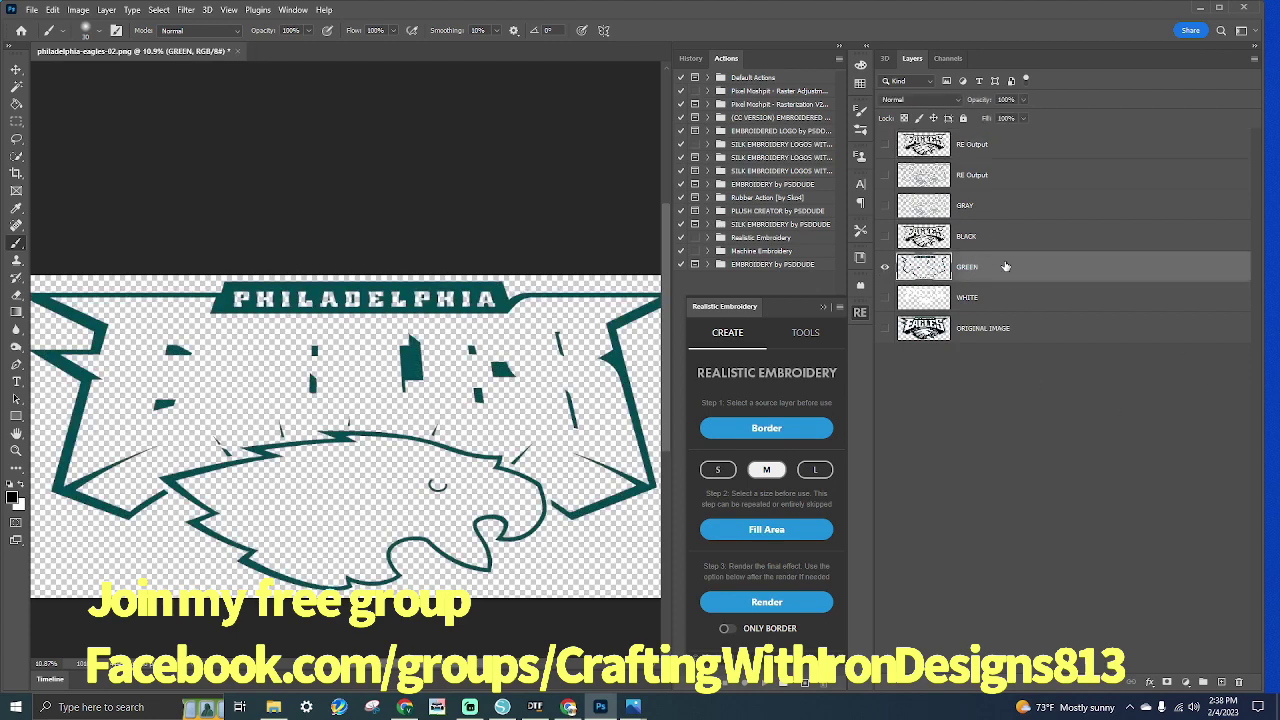
{"action": "left_click", "coordinate": [766, 430]}
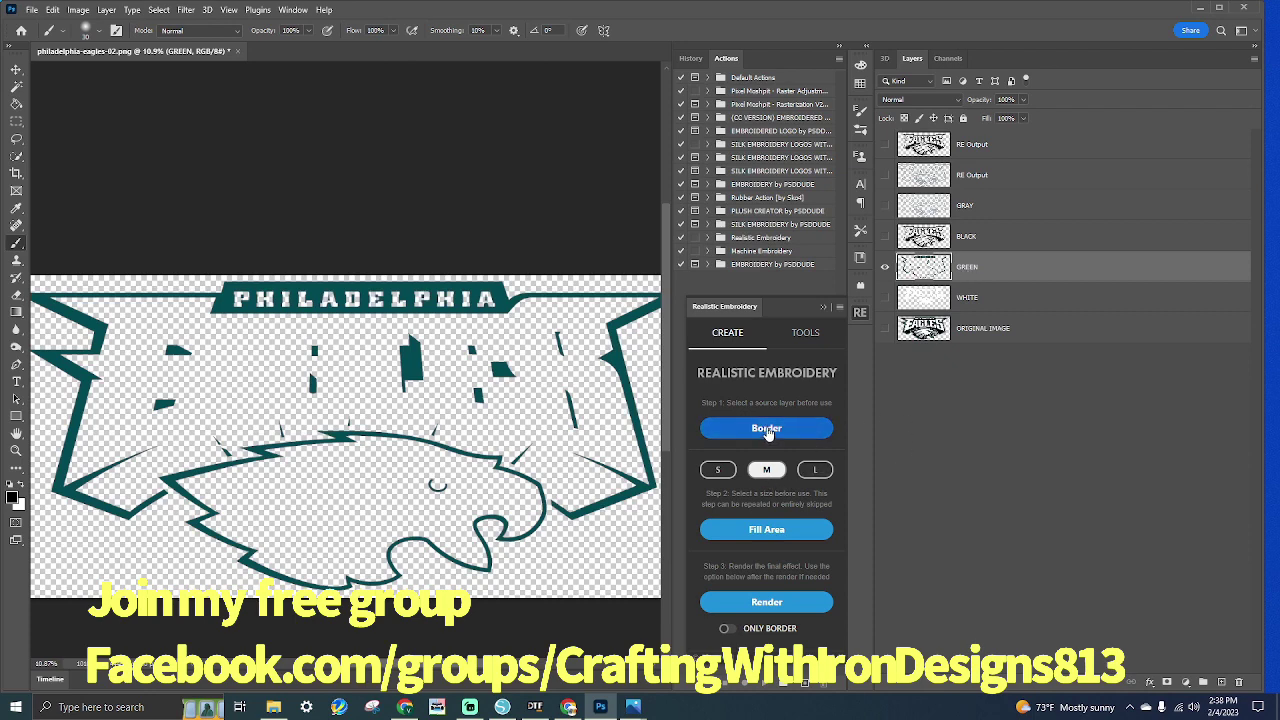
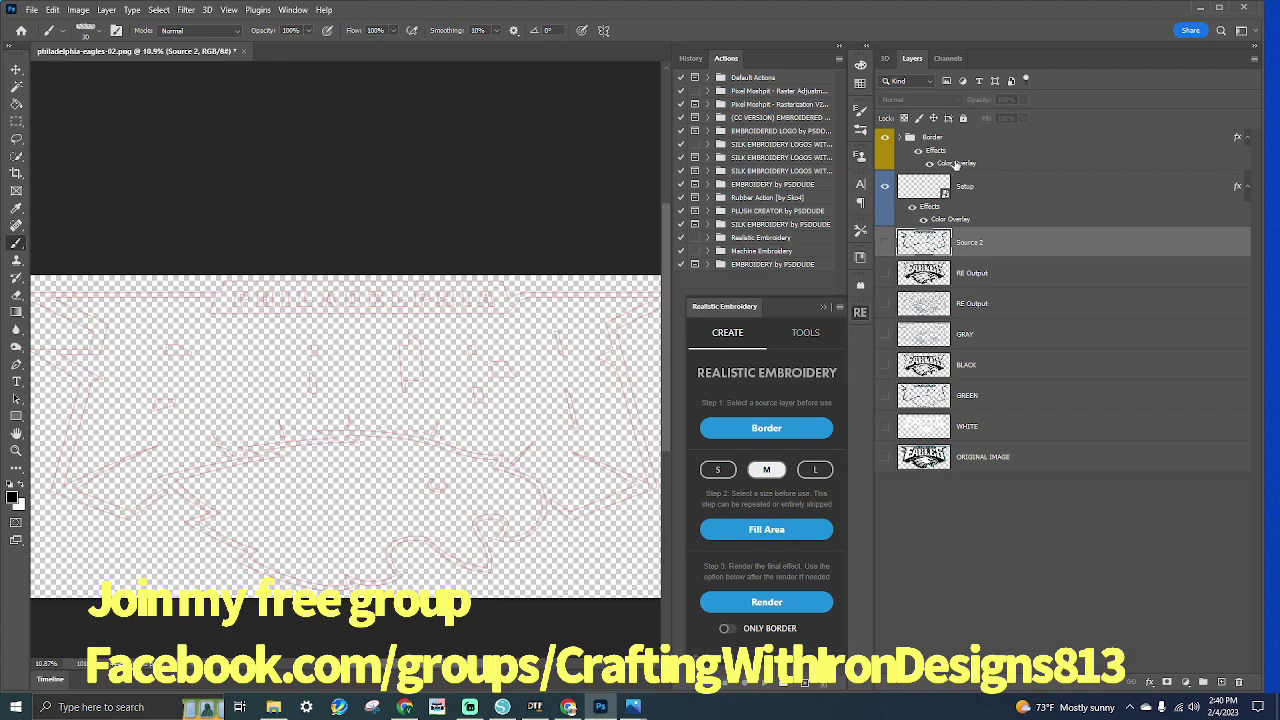
{"action": "left_click", "coordinate": [975, 169]}
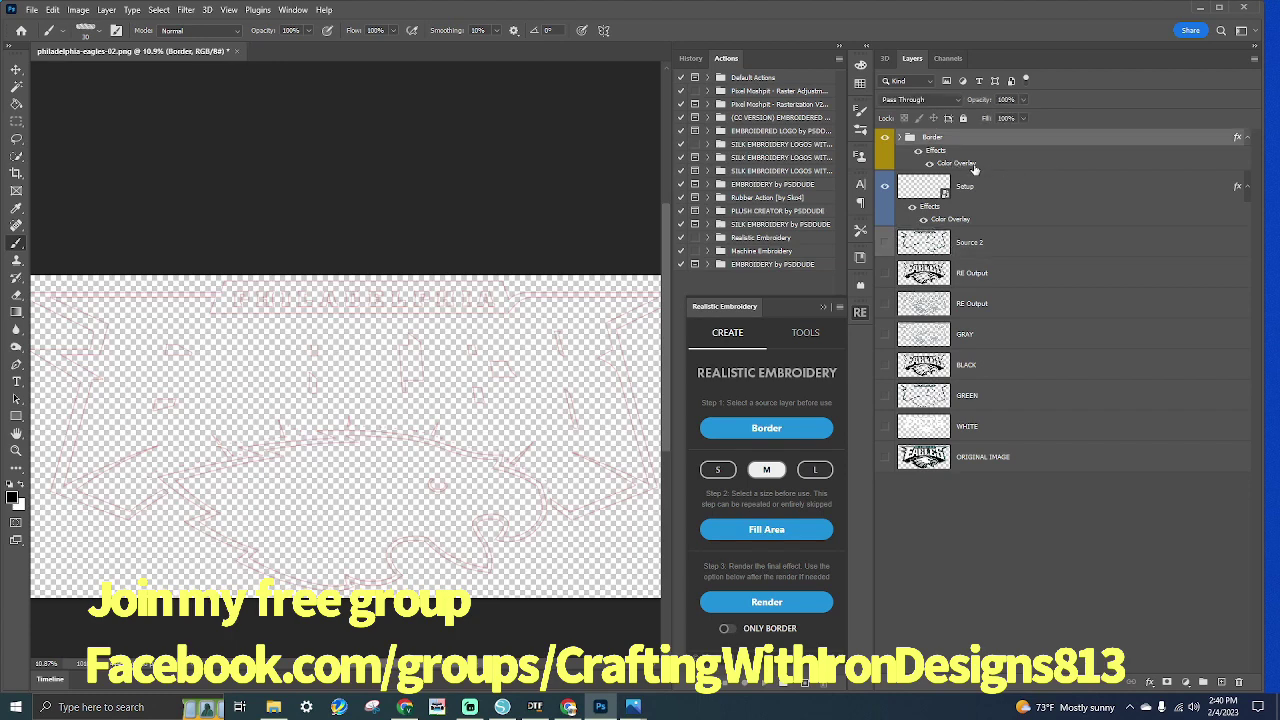
{"action": "double_click", "coordinate": [975, 169]}
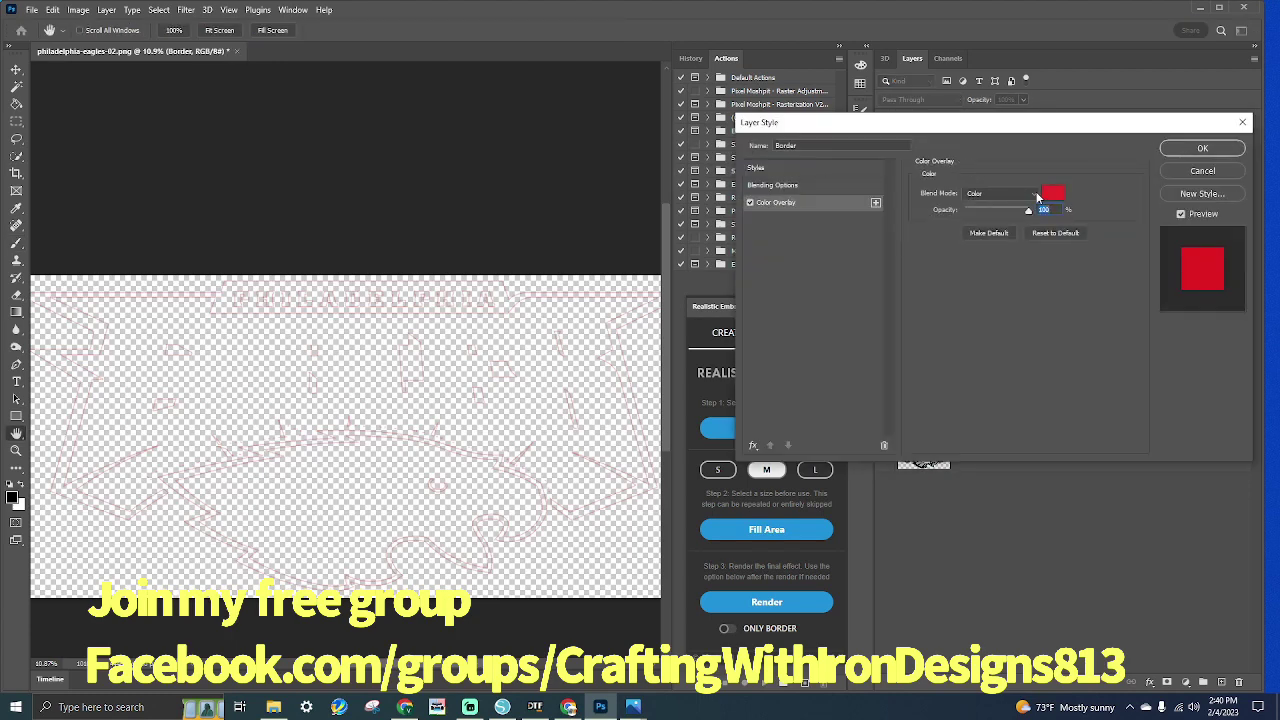
{"action": "left_click", "coordinate": [1036, 196]}
{"action": "left_click", "coordinate": [1005, 365]}
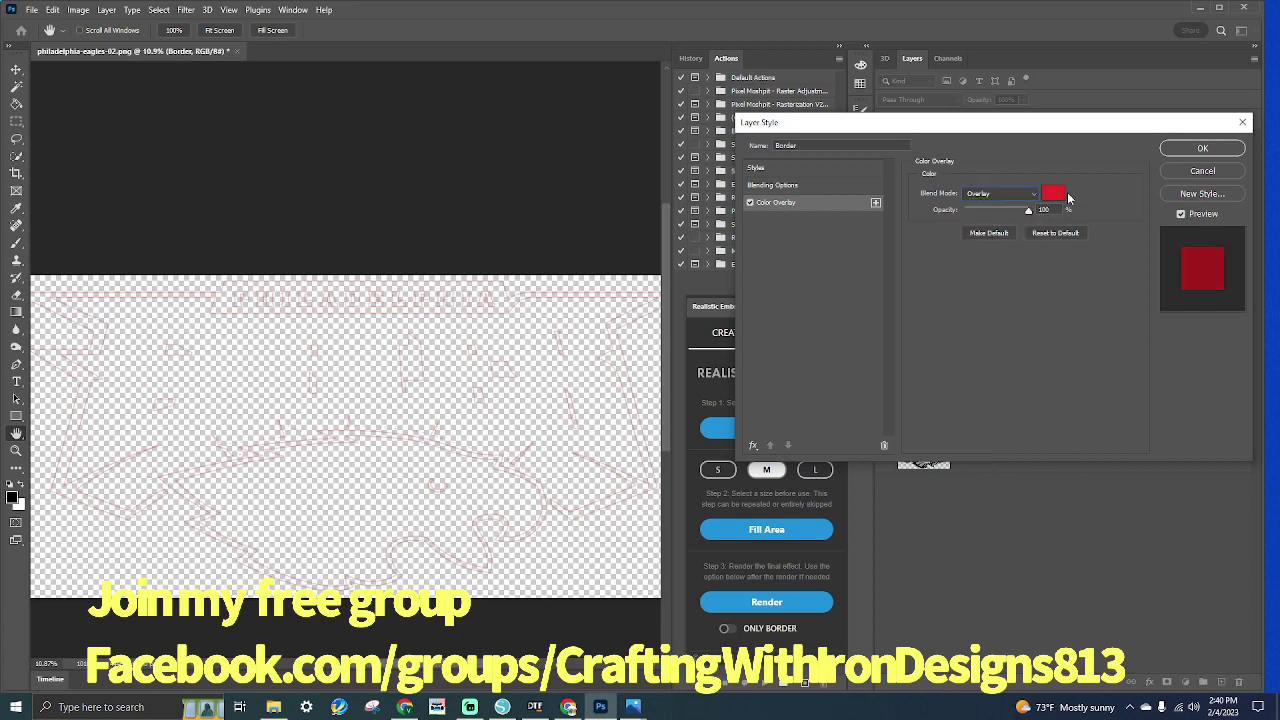
{"action": "left_click", "coordinate": [1053, 193]}
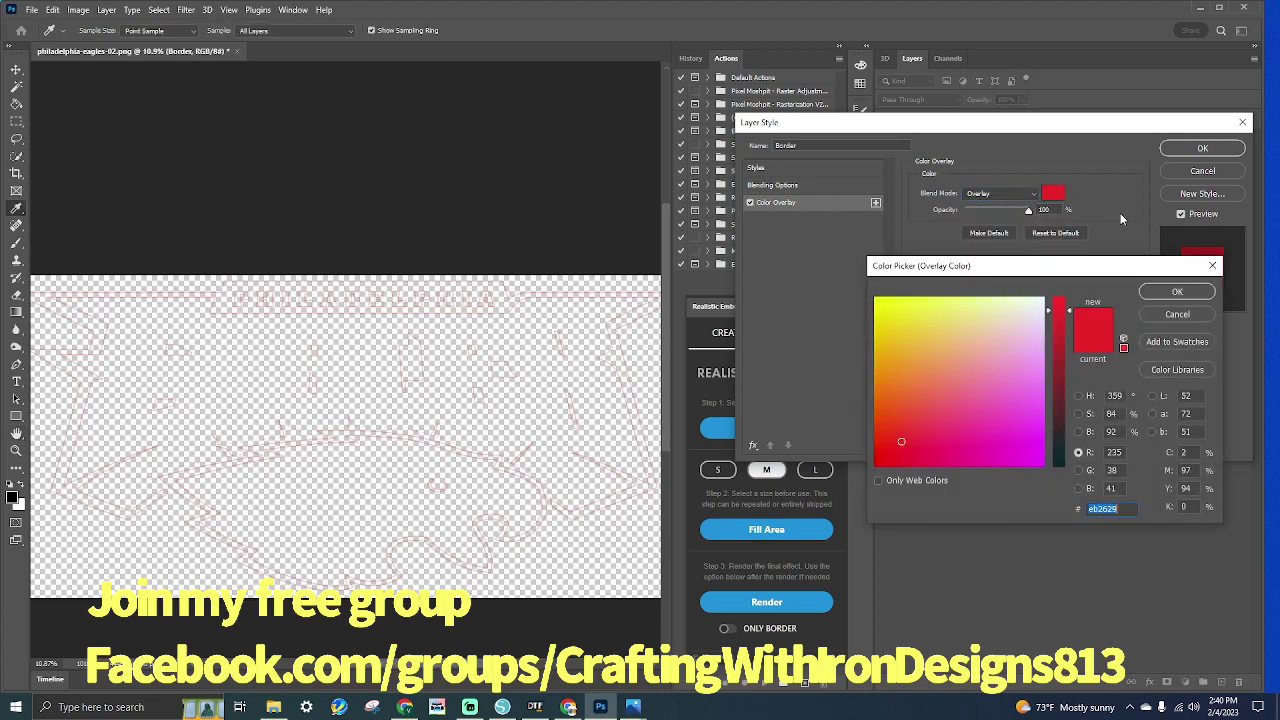
{"action": "left_click", "coordinate": [1176, 316]}
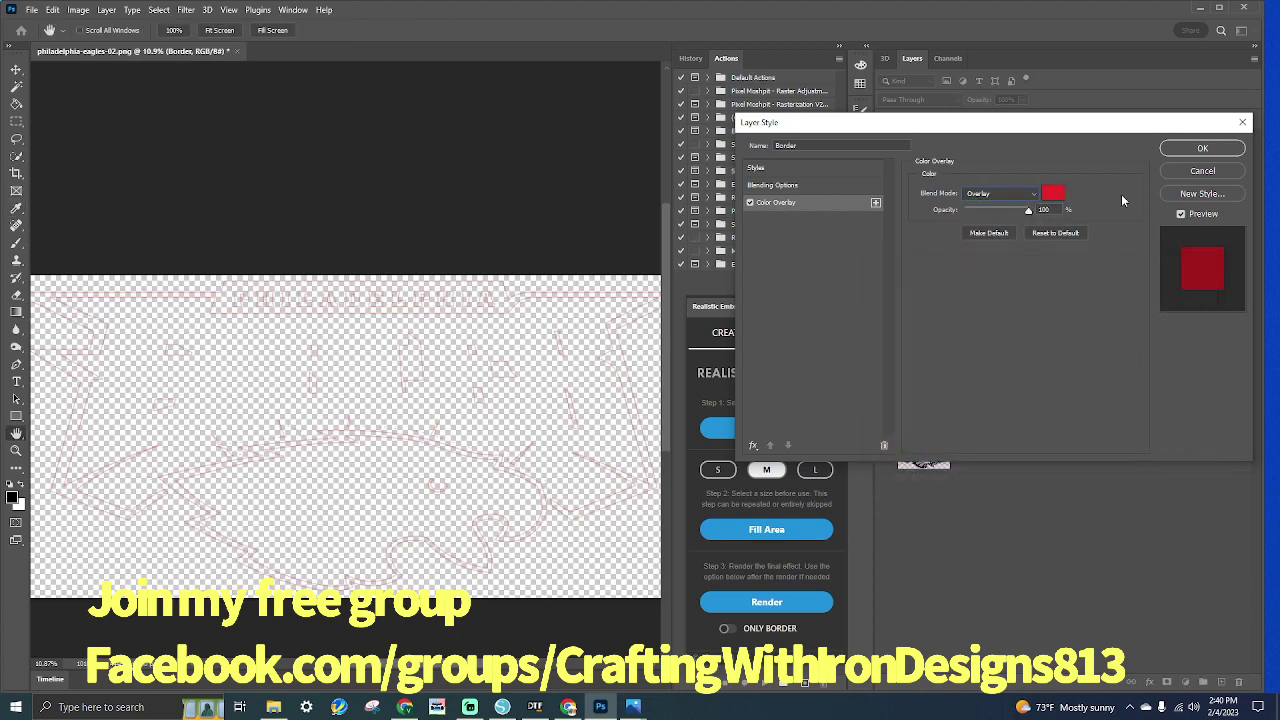
{"action": "left_click", "coordinate": [1193, 176]}
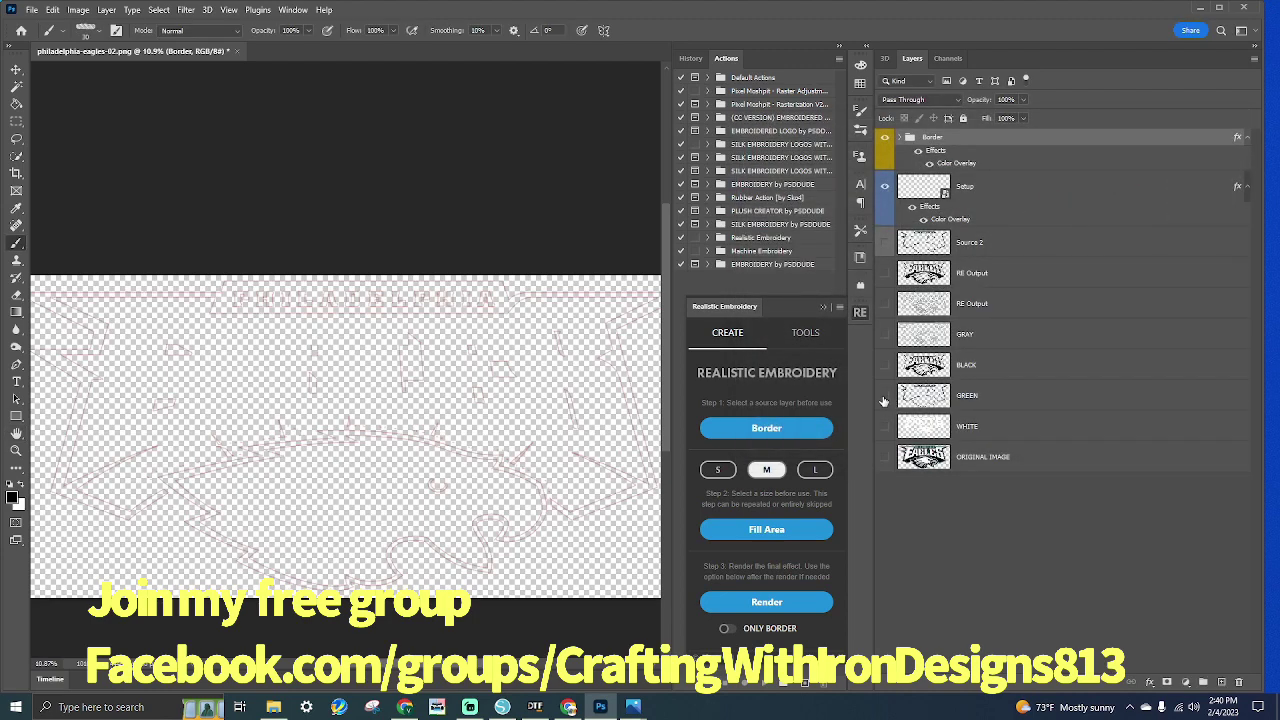
Show the GREEN layer and set the Border group's Color Overlay to Overlay blend mode with dark green 004b54 sampled from the artwork
{"action": "left_click", "coordinate": [884, 398]}
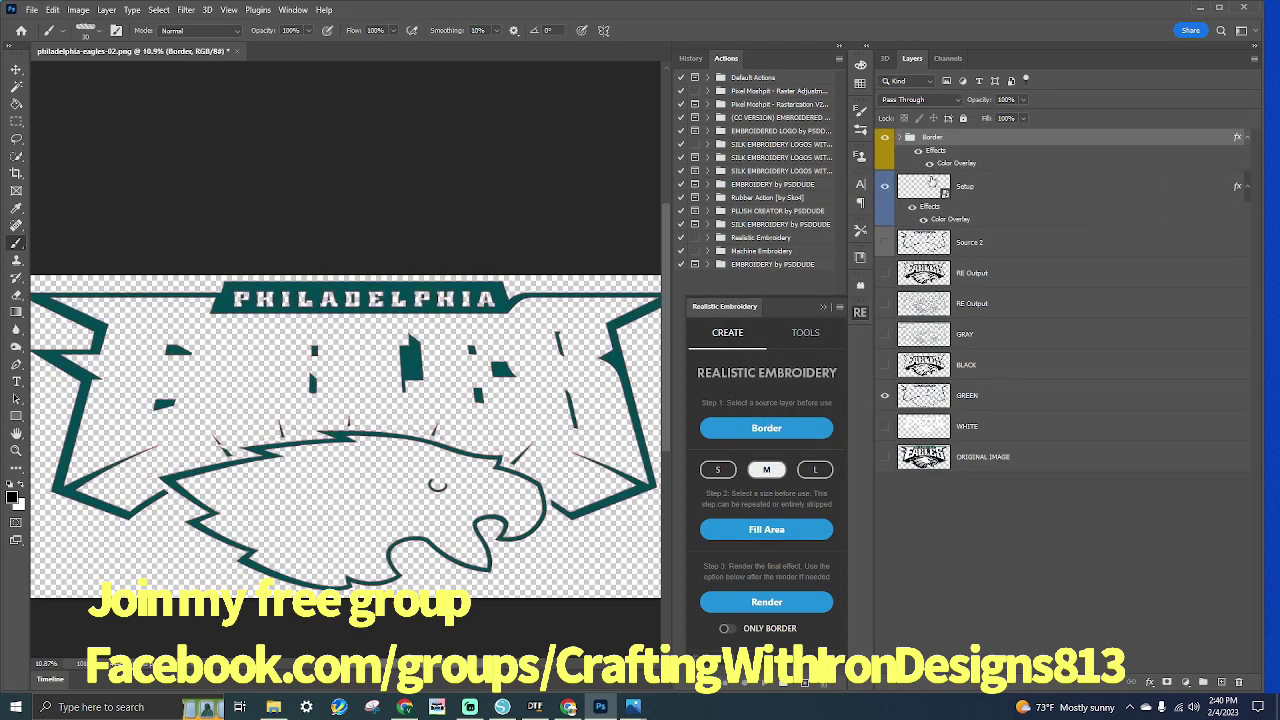
{"action": "double_click", "coordinate": [957, 164]}
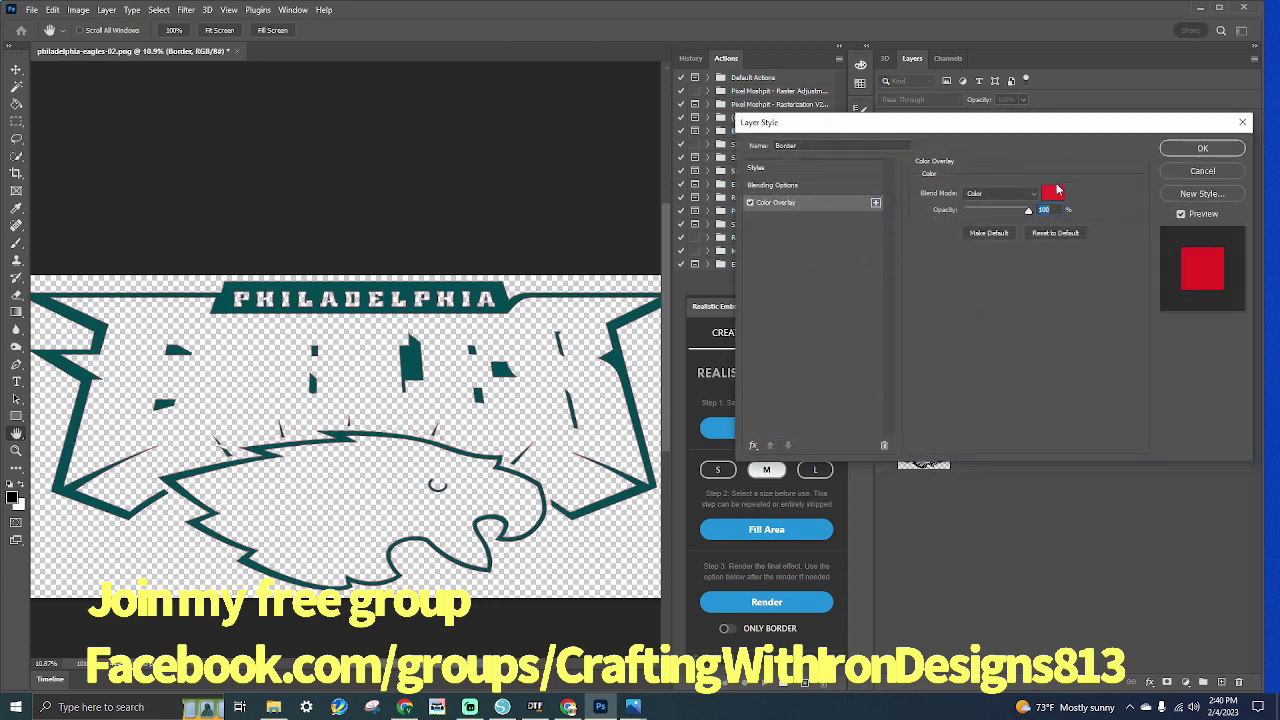
{"action": "left_click", "coordinate": [1033, 194]}
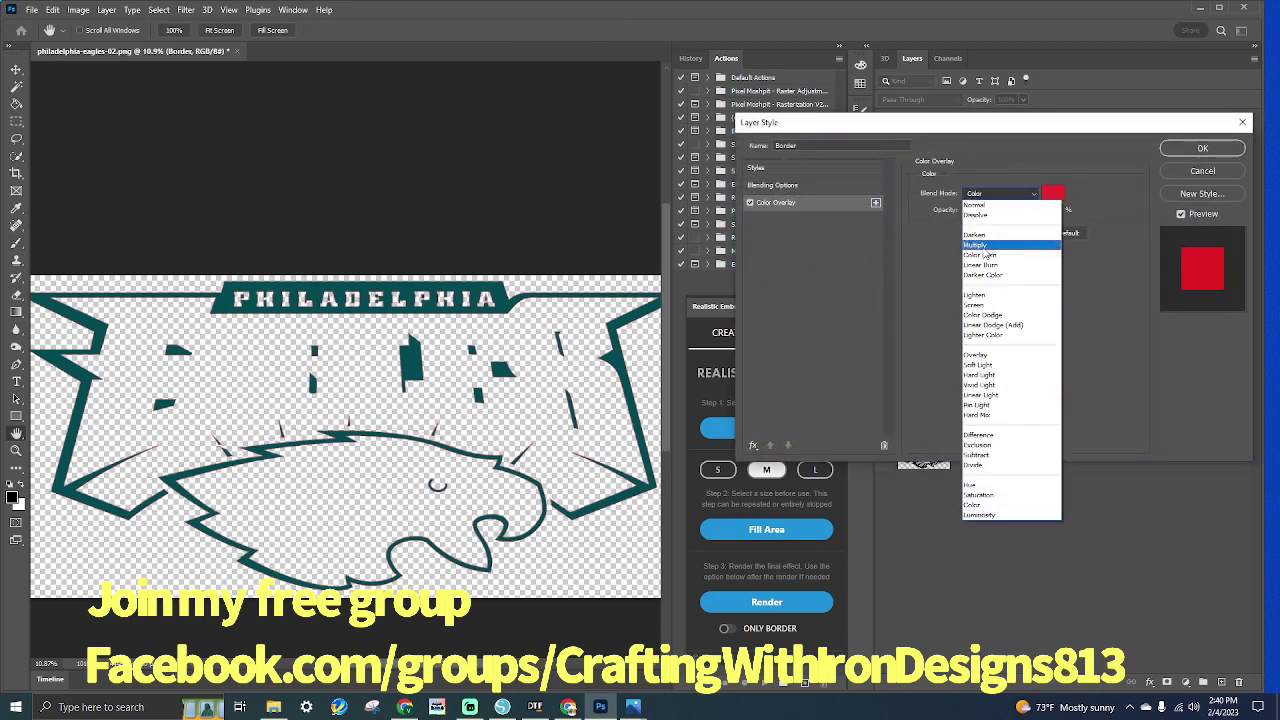
{"action": "left_click", "coordinate": [976, 355]}
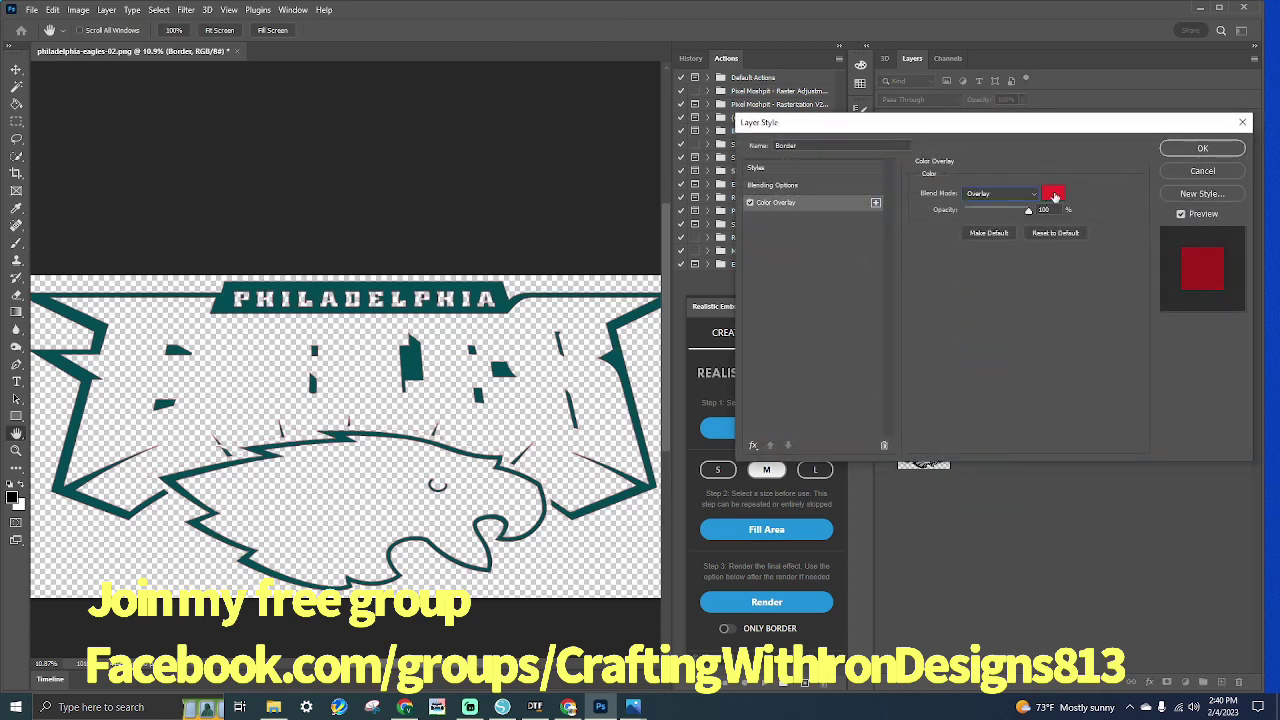
{"action": "left_click", "coordinate": [1053, 192]}
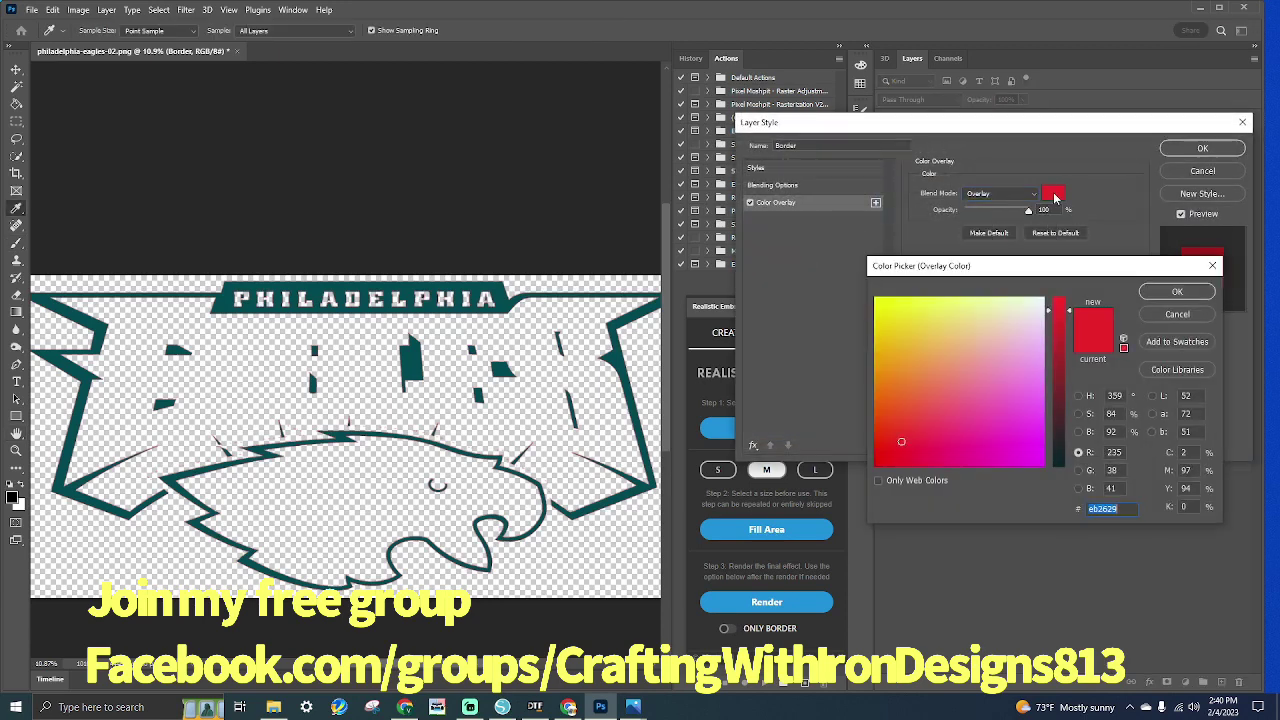
{"action": "left_click", "coordinate": [442, 290]}
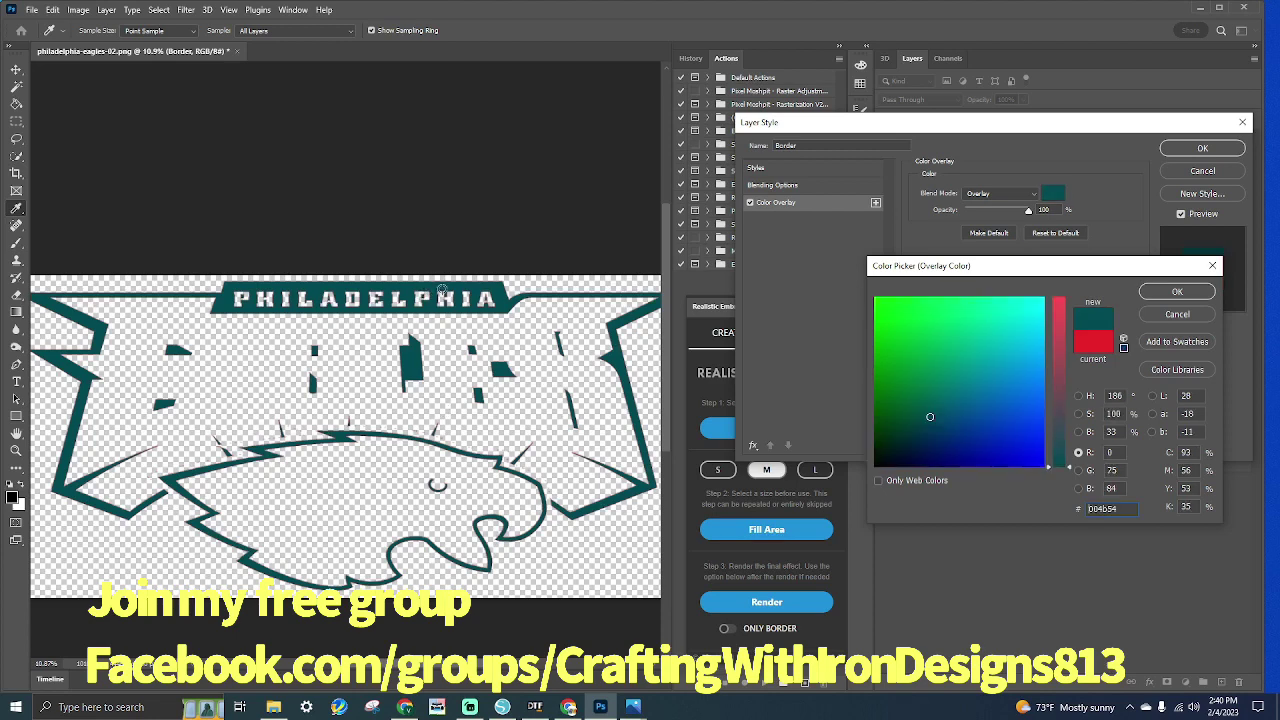
{"action": "left_click", "coordinate": [1175, 292]}
{"action": "left_click", "coordinate": [1197, 149]}
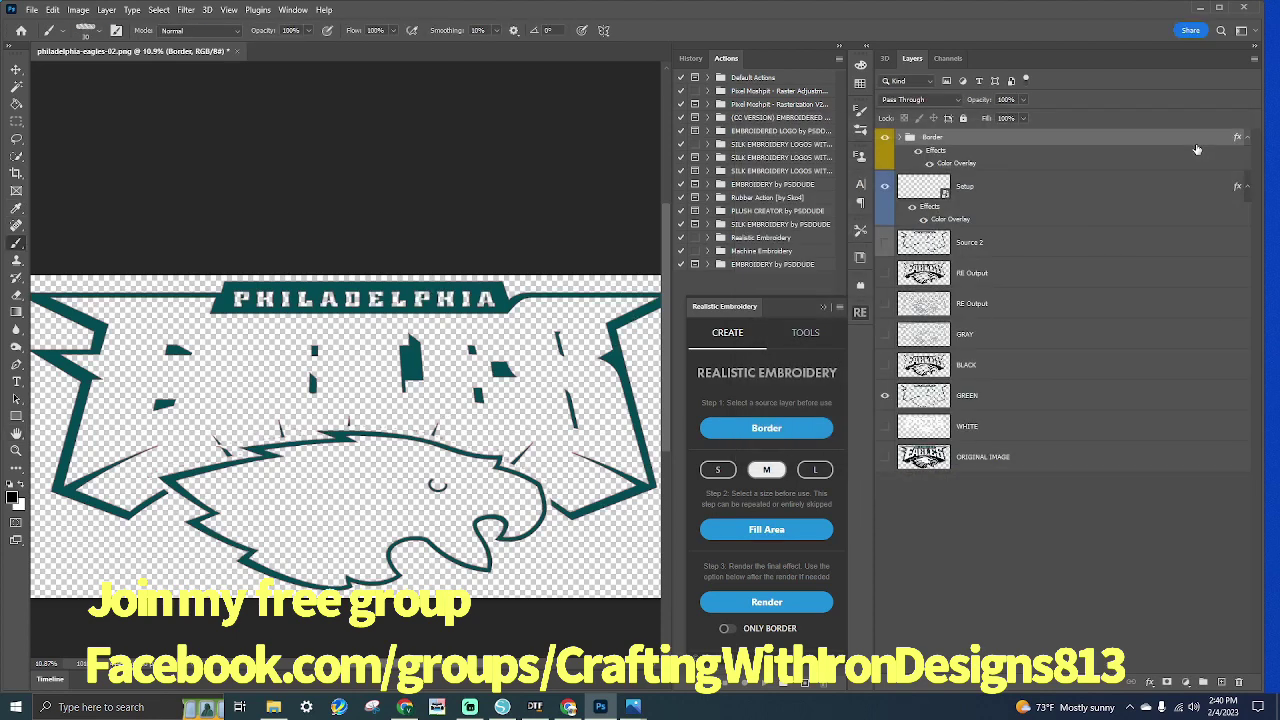
Set the Setup layer's Color Overlay to Overlay blend mode with the dark green sampled from the artwork, and hide the GREEN layer
{"action": "left_click", "coordinate": [966, 224]}
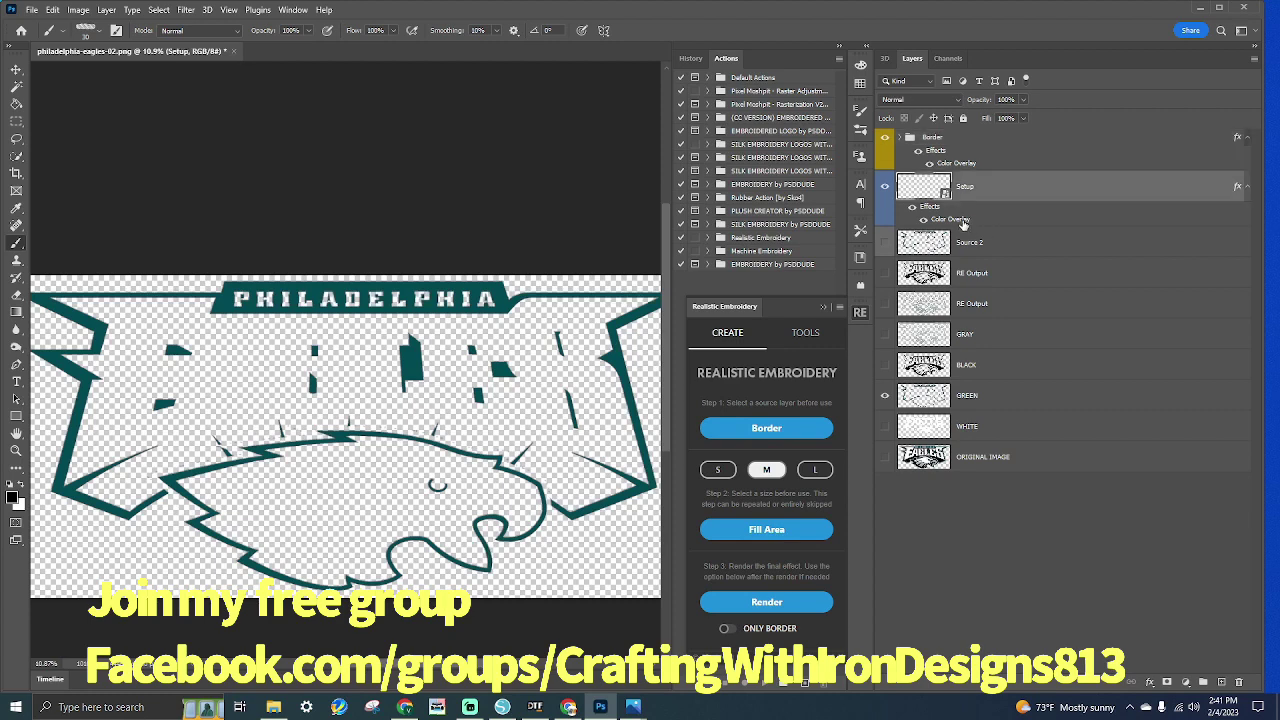
{"action": "double_click", "coordinate": [963, 221]}
{"action": "left_click", "coordinate": [1005, 193]}
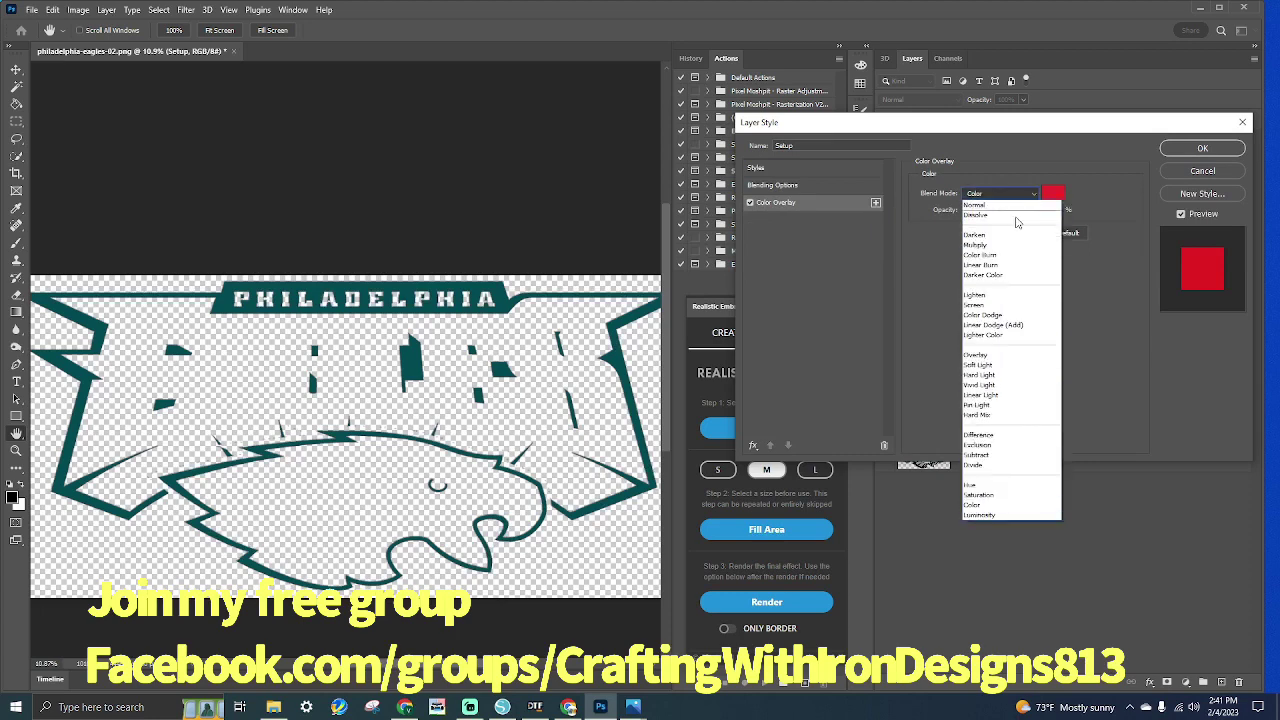
{"action": "left_click", "coordinate": [980, 357]}
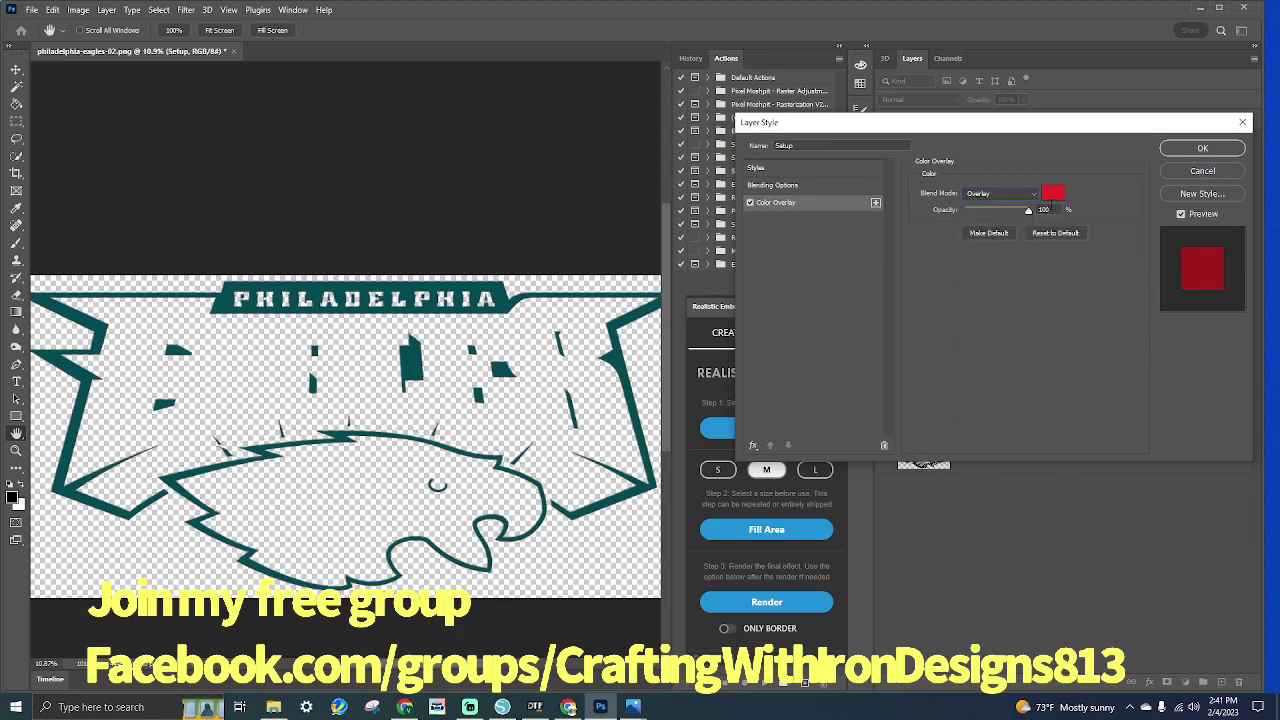
{"action": "left_click", "coordinate": [1052, 193]}
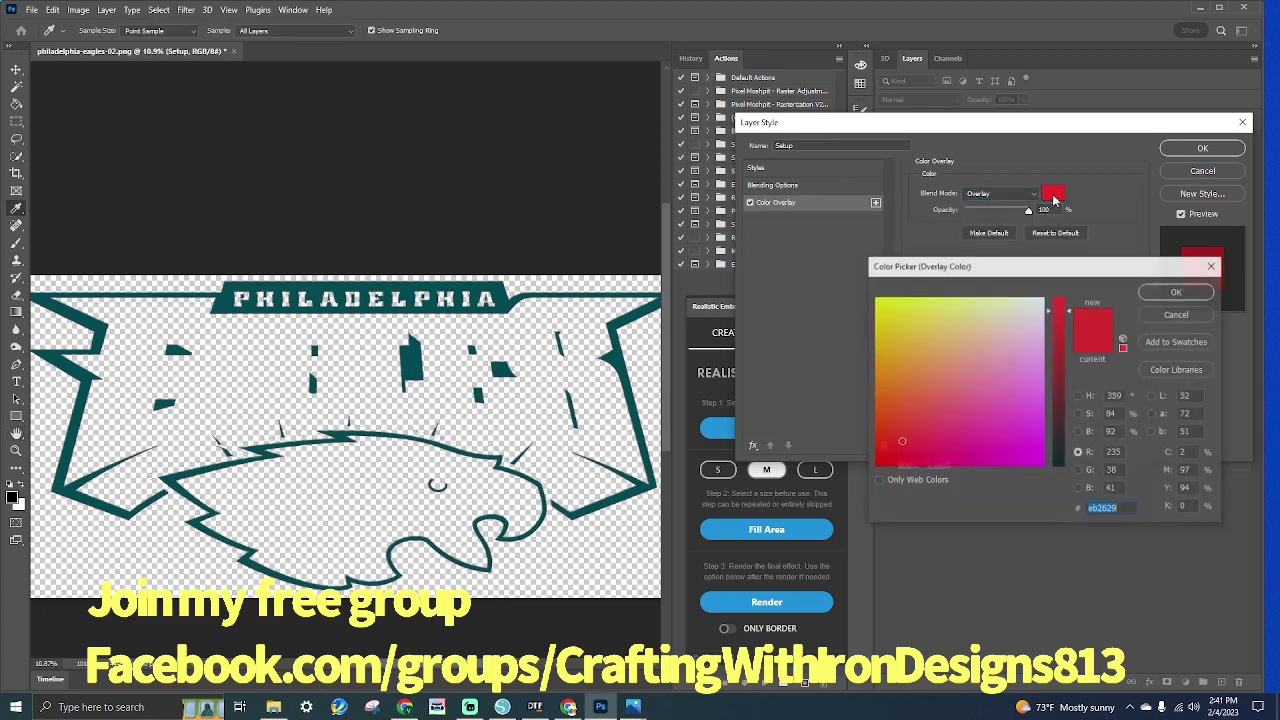
{"action": "left_click", "coordinate": [396, 290]}
{"action": "left_click", "coordinate": [1177, 291]}
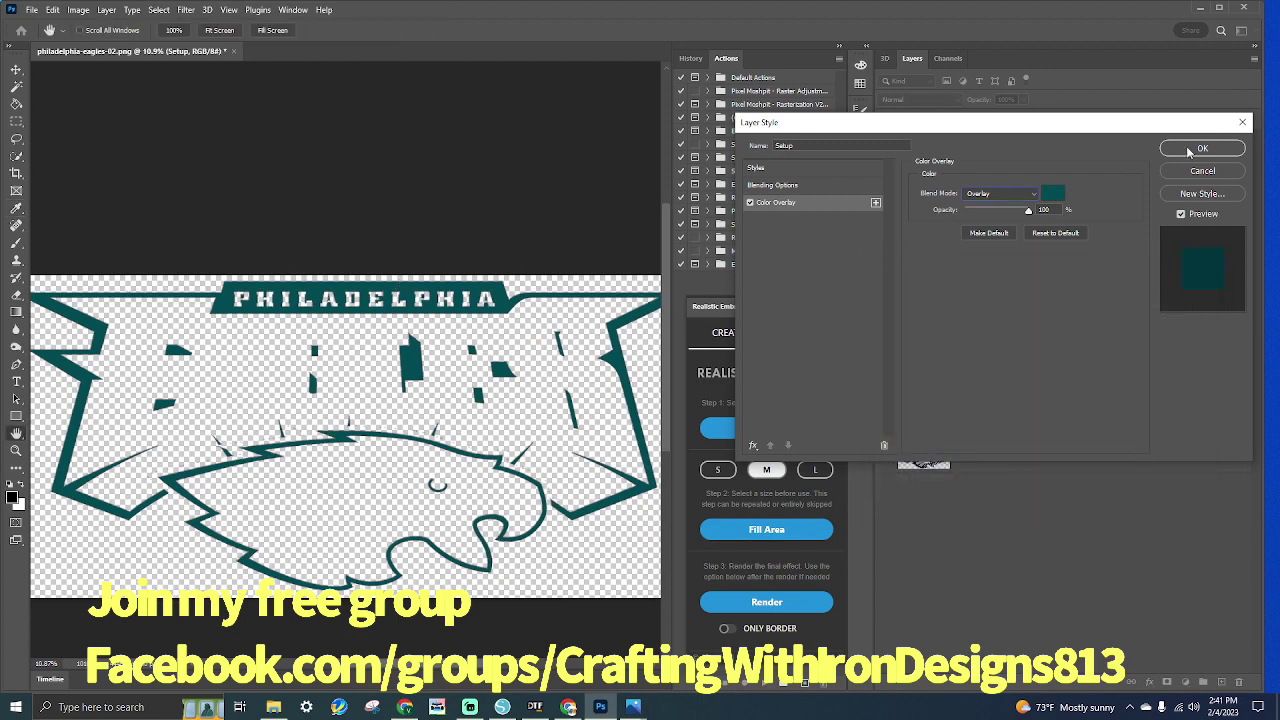
{"action": "left_click", "coordinate": [1203, 148]}
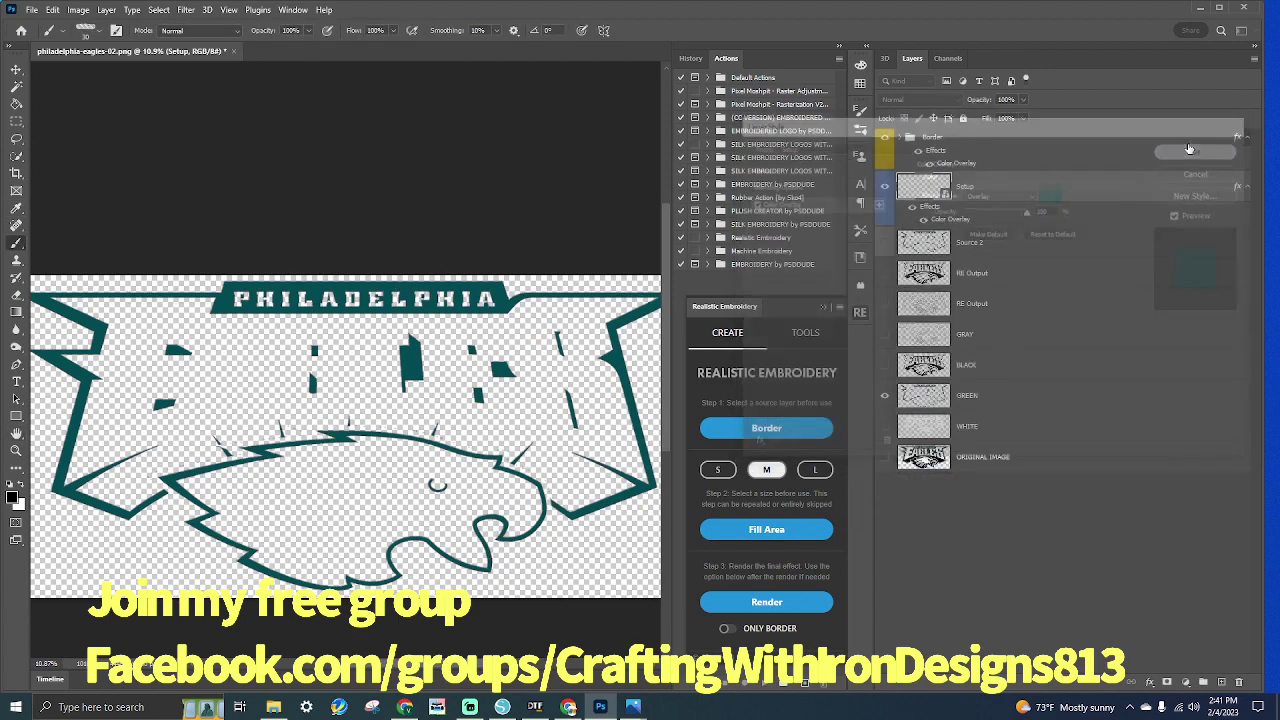
{"action": "left_click", "coordinate": [885, 396]}
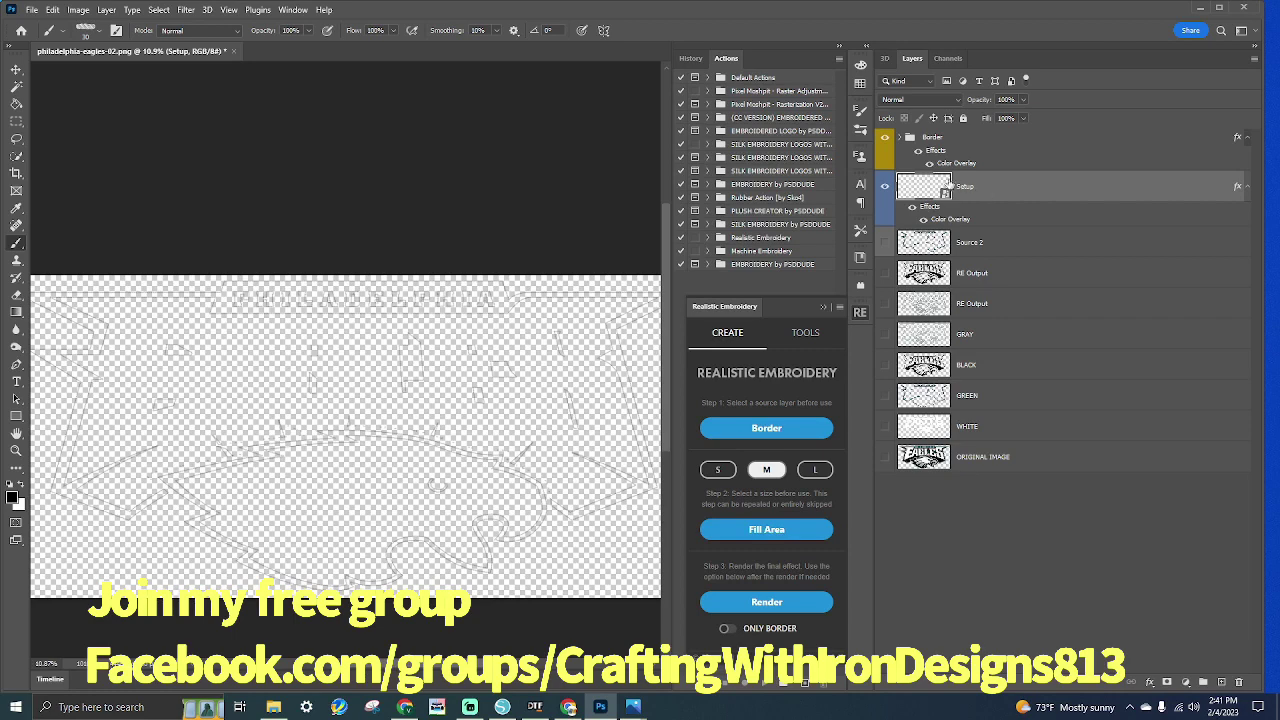
Fill the green shapes inside their borders with repeated fill passes of the plugin at size M
{"action": "left_click", "coordinate": [742, 525]}
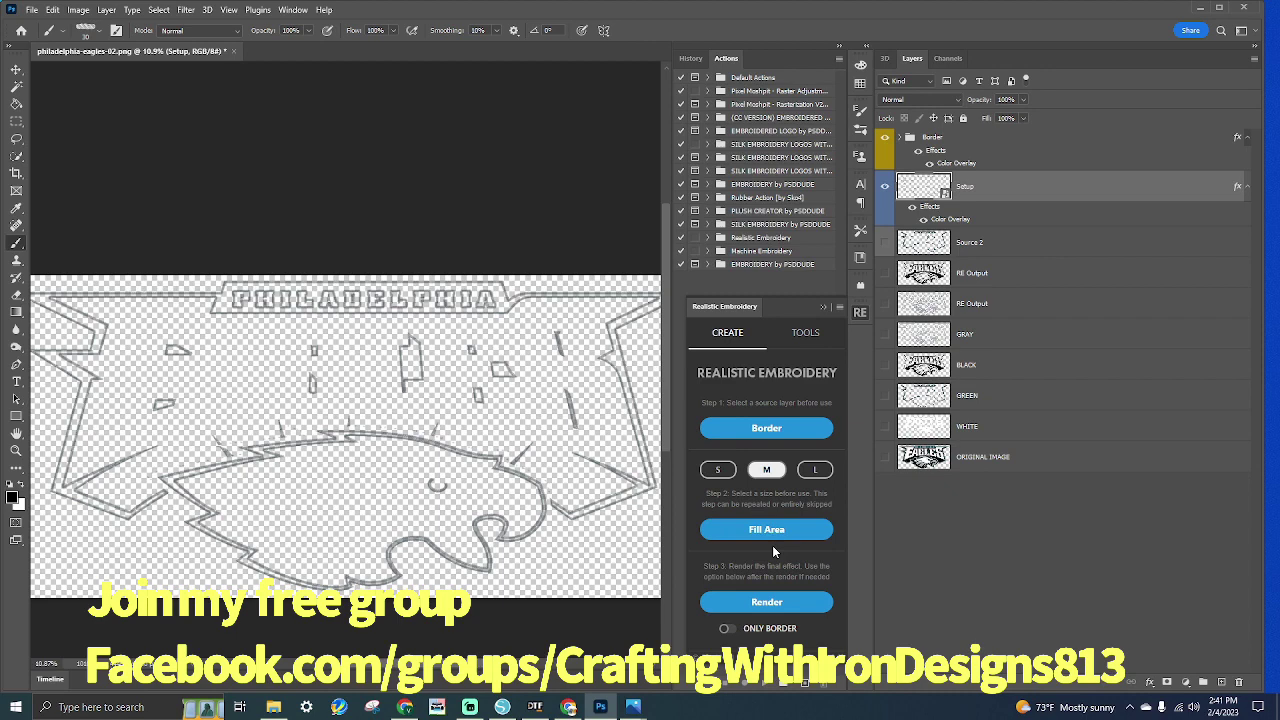
{"action": "left_click", "coordinate": [776, 536]}
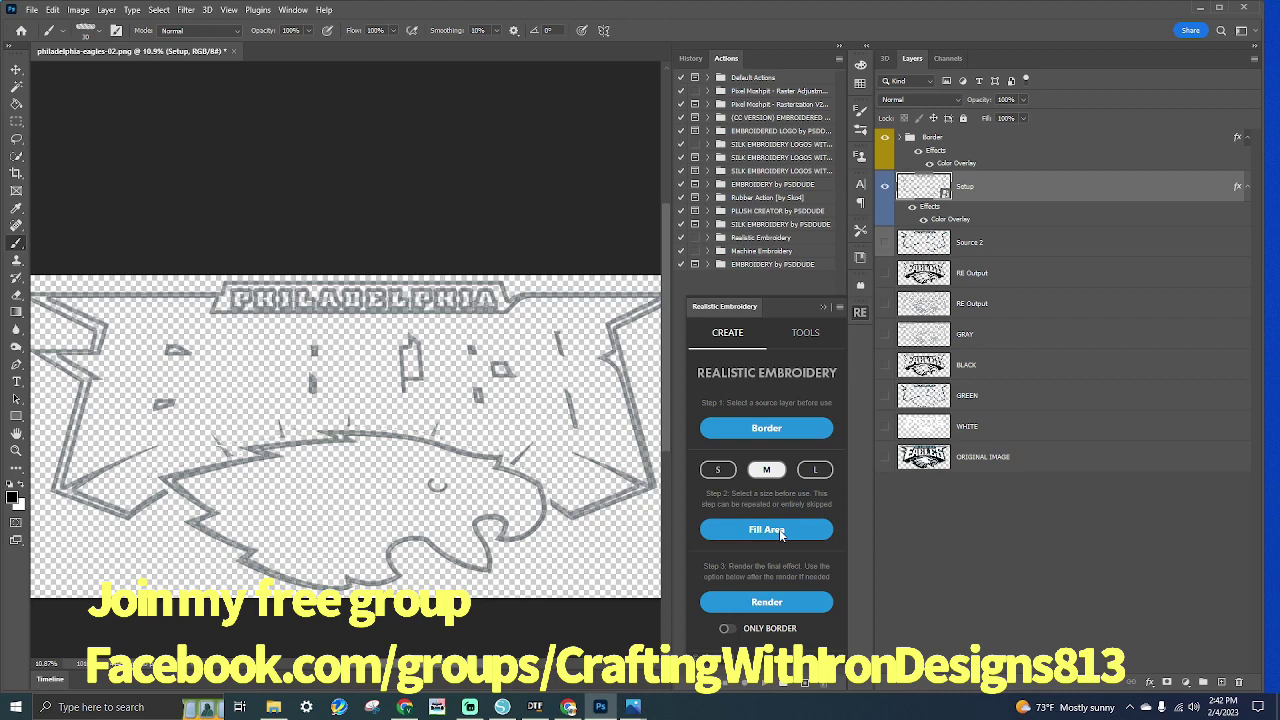
{"action": "left_click", "coordinate": [779, 529]}
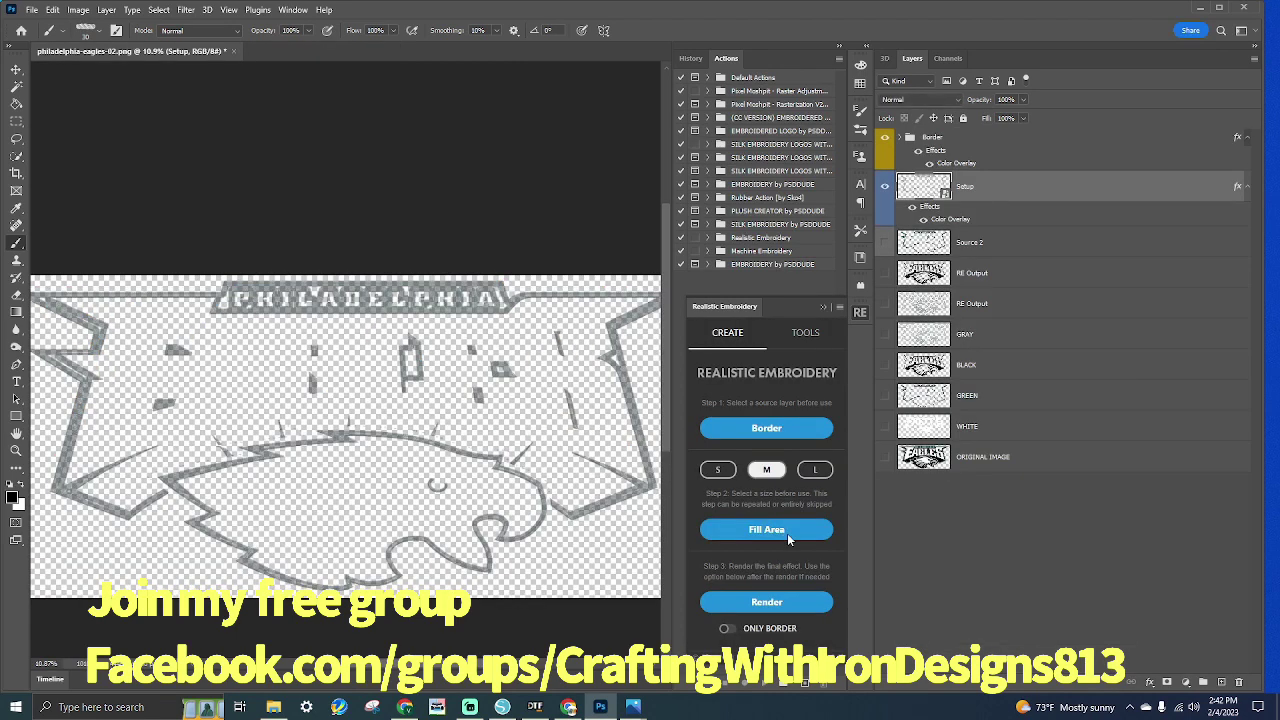
{"action": "left_click", "coordinate": [787, 535]}
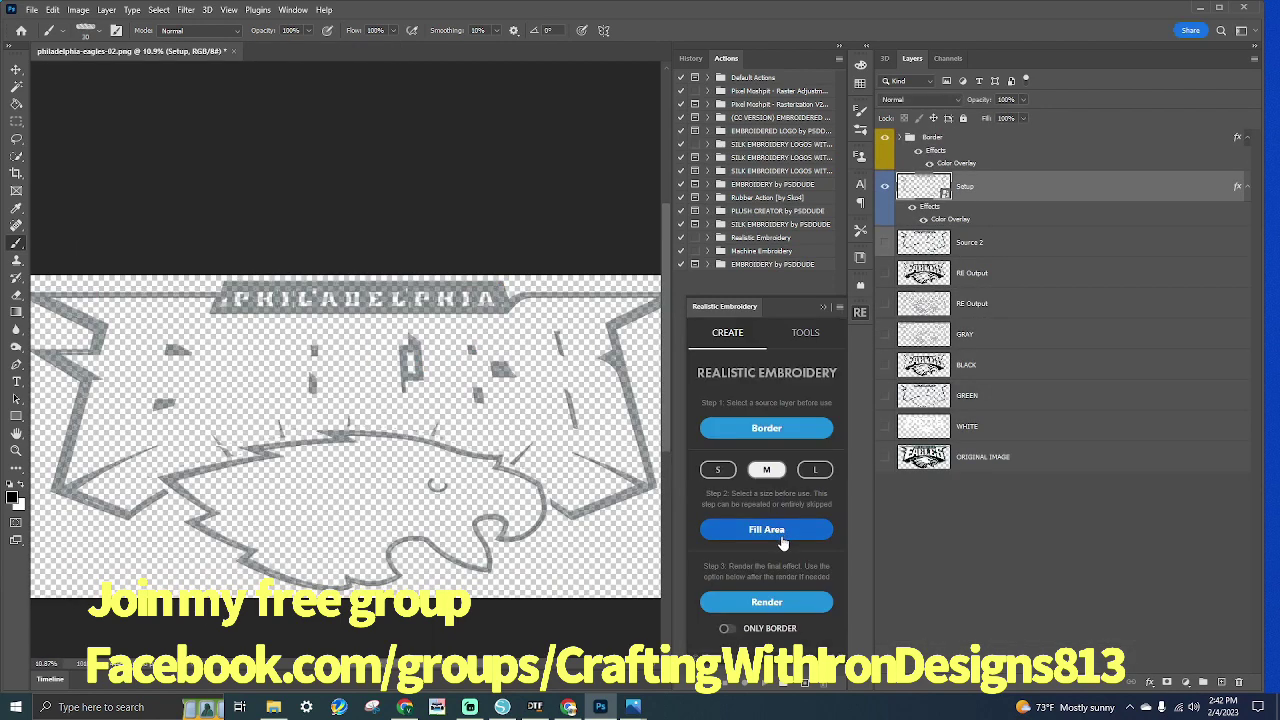
Fill the remaining gaps in the green artwork with medium stitching and render the embroidery effect in philadelphia-eagles-02.png
{"action": "left_click", "coordinate": [738, 538]}
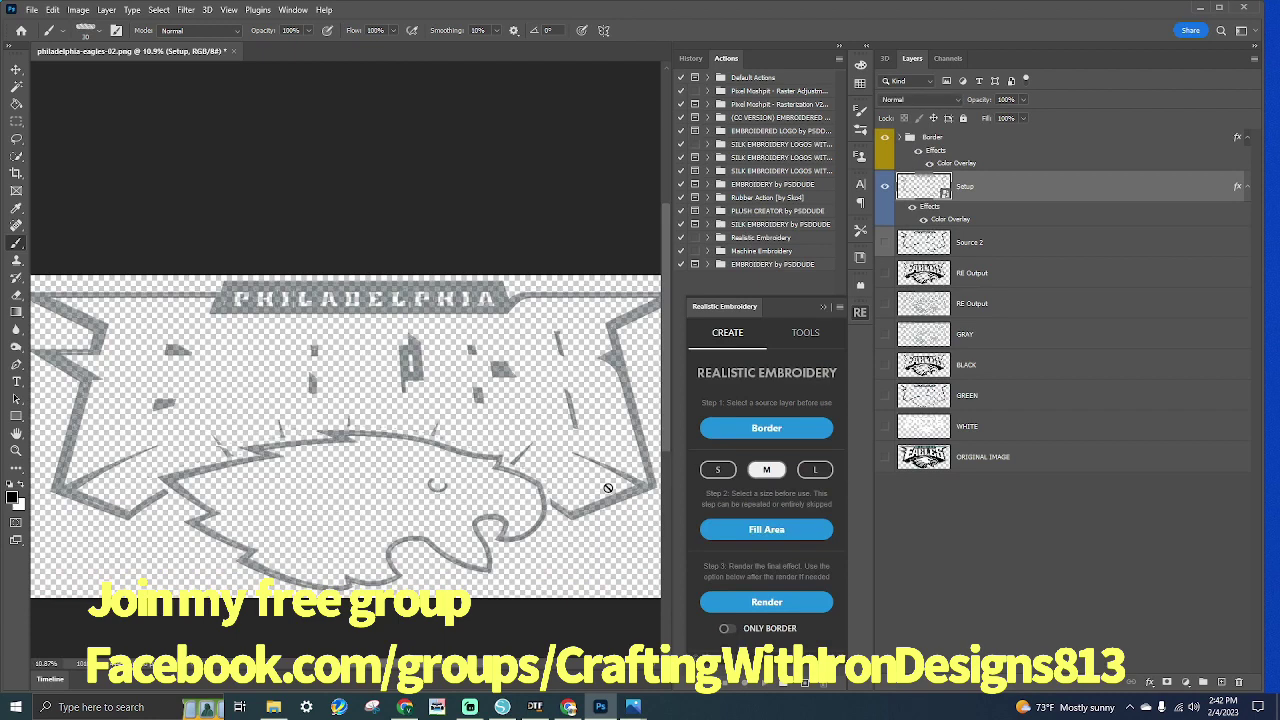
{"action": "left_click", "coordinate": [800, 528]}
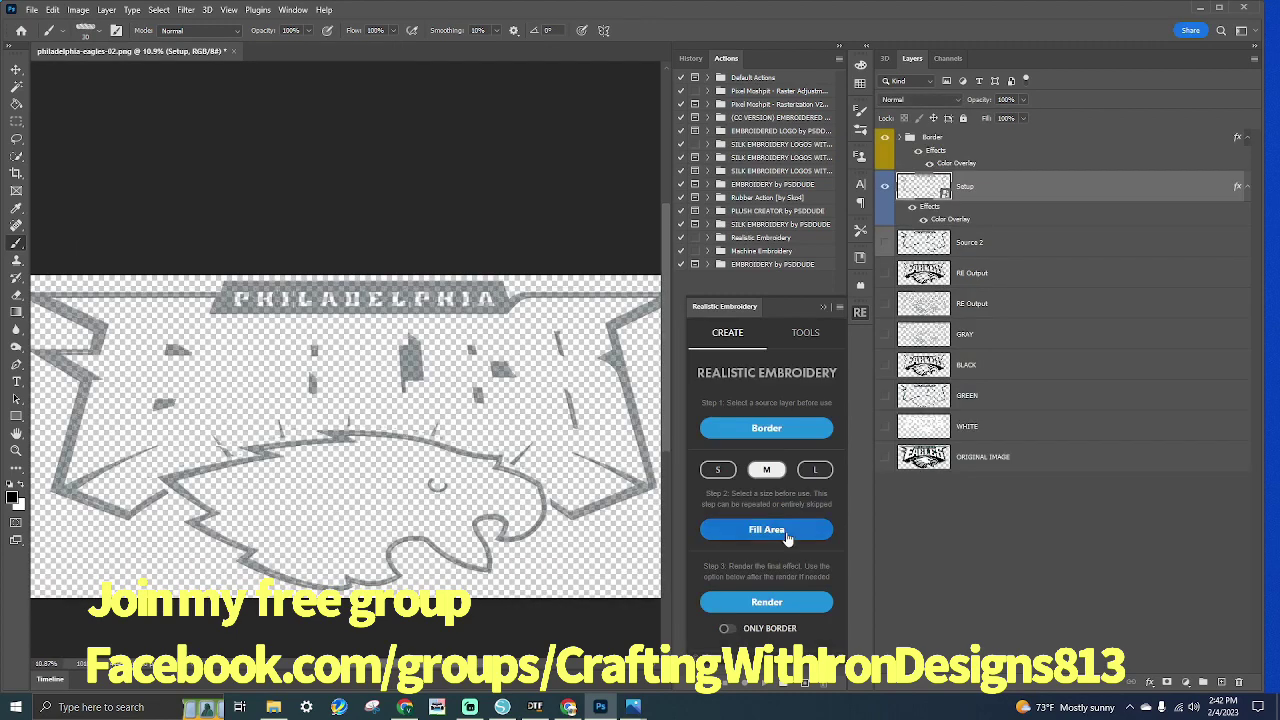
{"action": "left_click", "coordinate": [786, 538]}
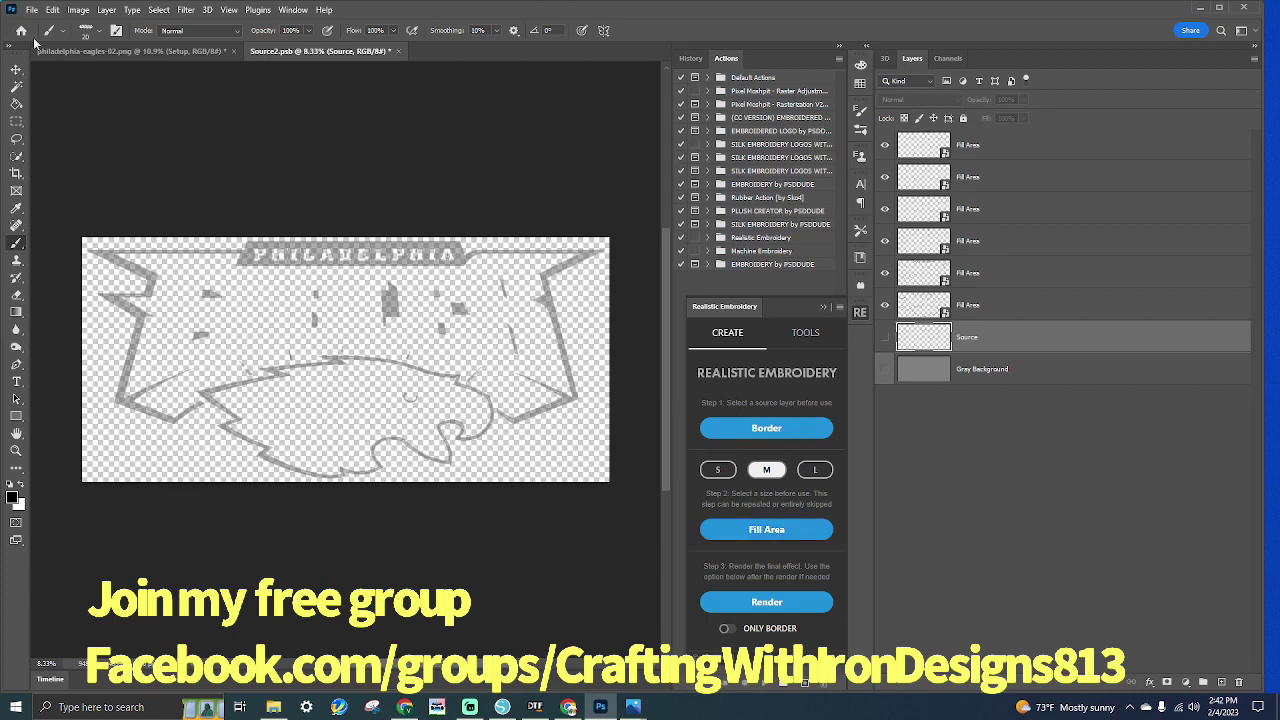
{"action": "left_click", "coordinate": [97, 52]}
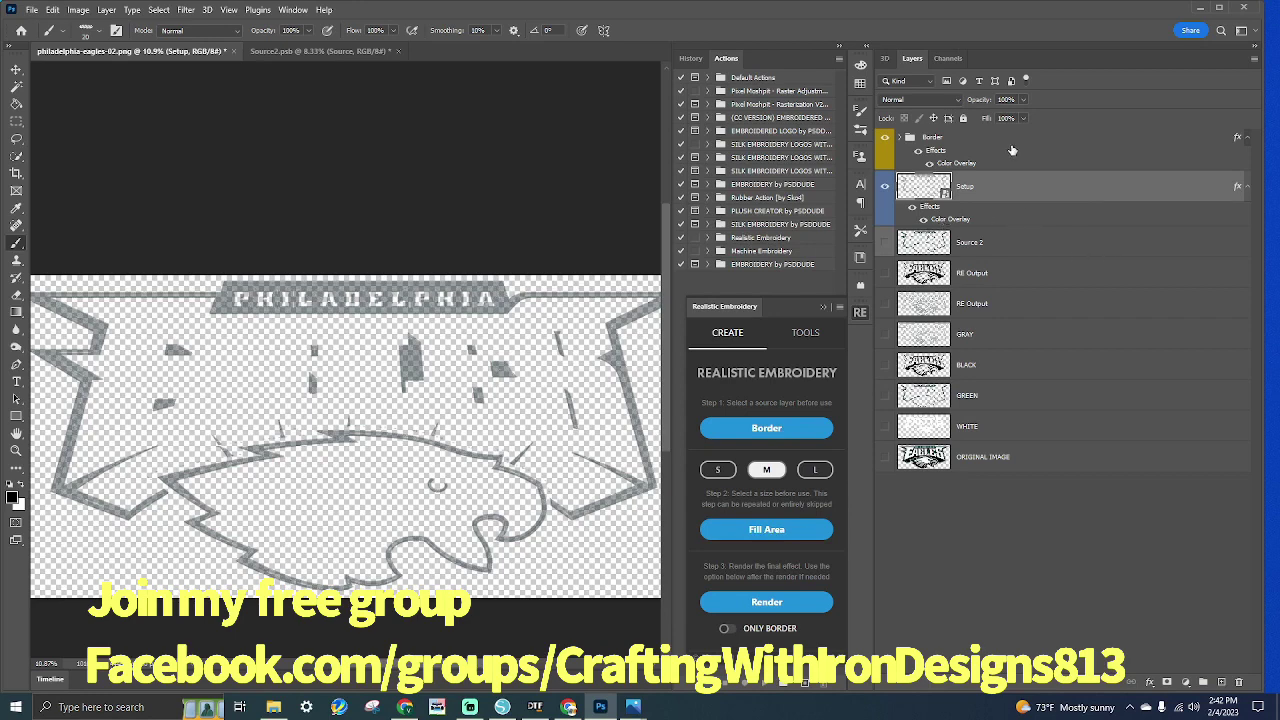
{"action": "left_click", "coordinate": [781, 603]}
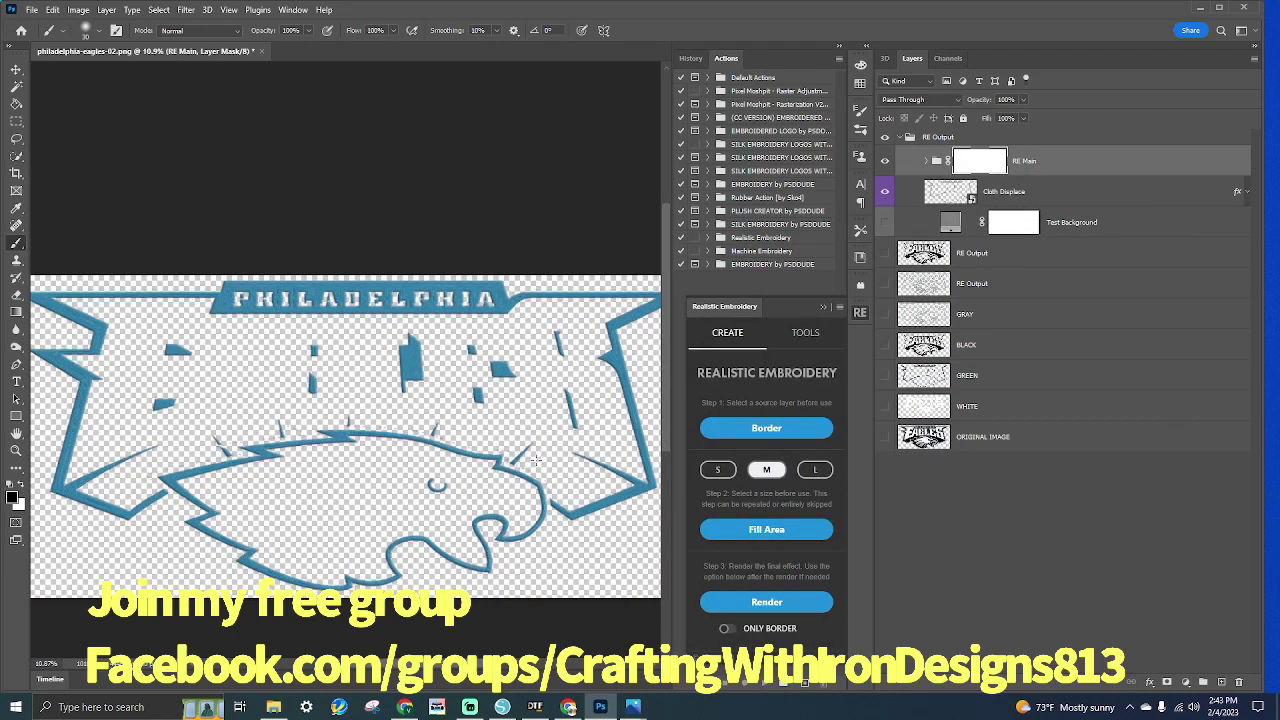
{"action": "left_click", "coordinate": [980, 379]}
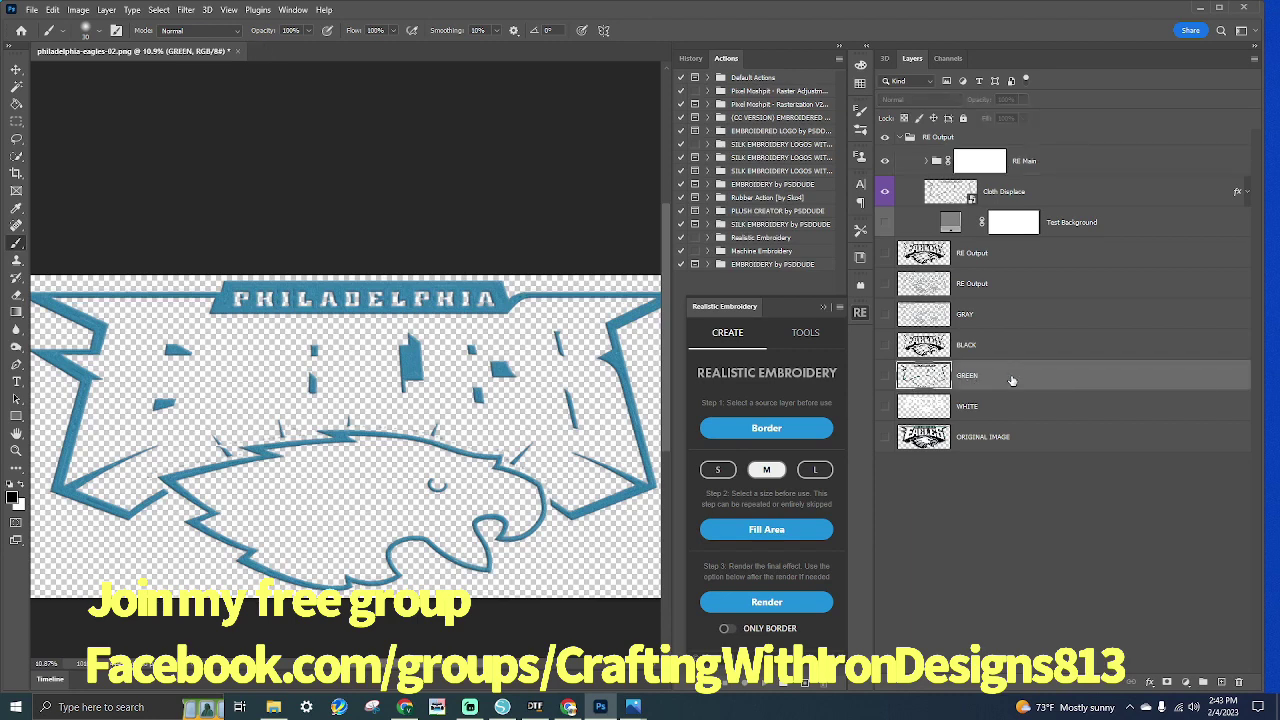
{"action": "double_click", "coordinate": [1011, 380]}
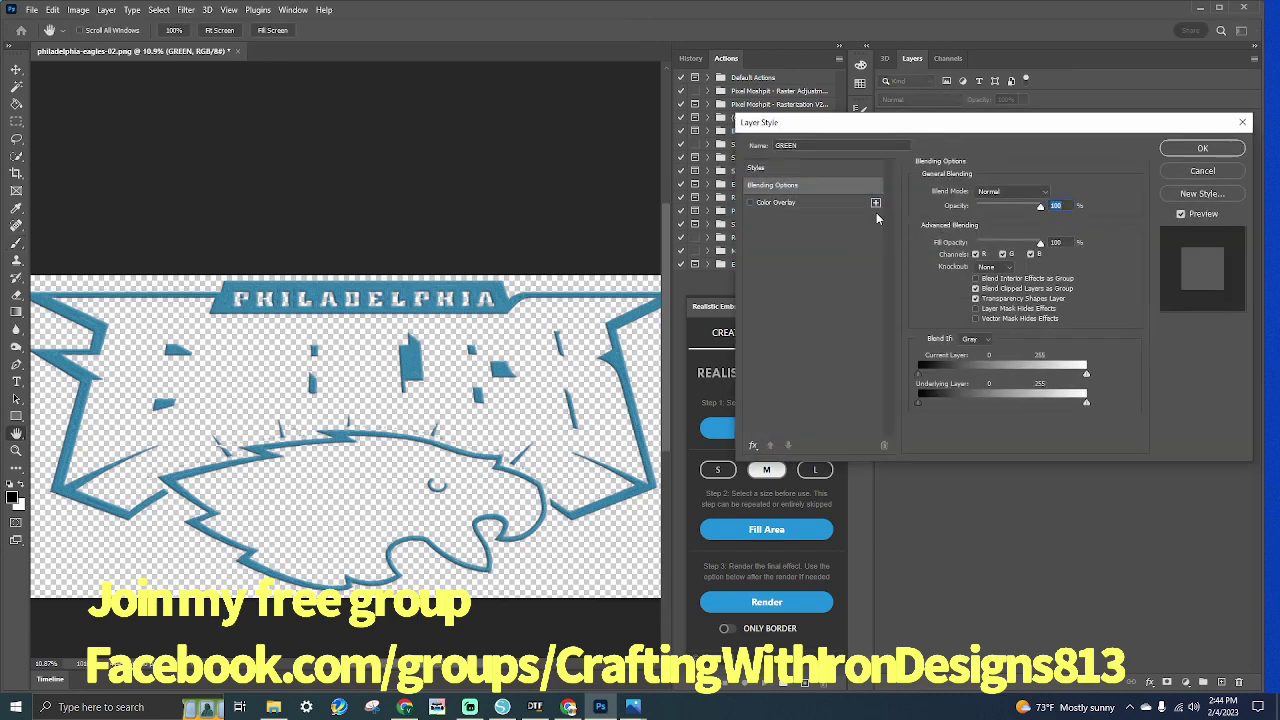
{"action": "left_click", "coordinate": [1203, 171]}
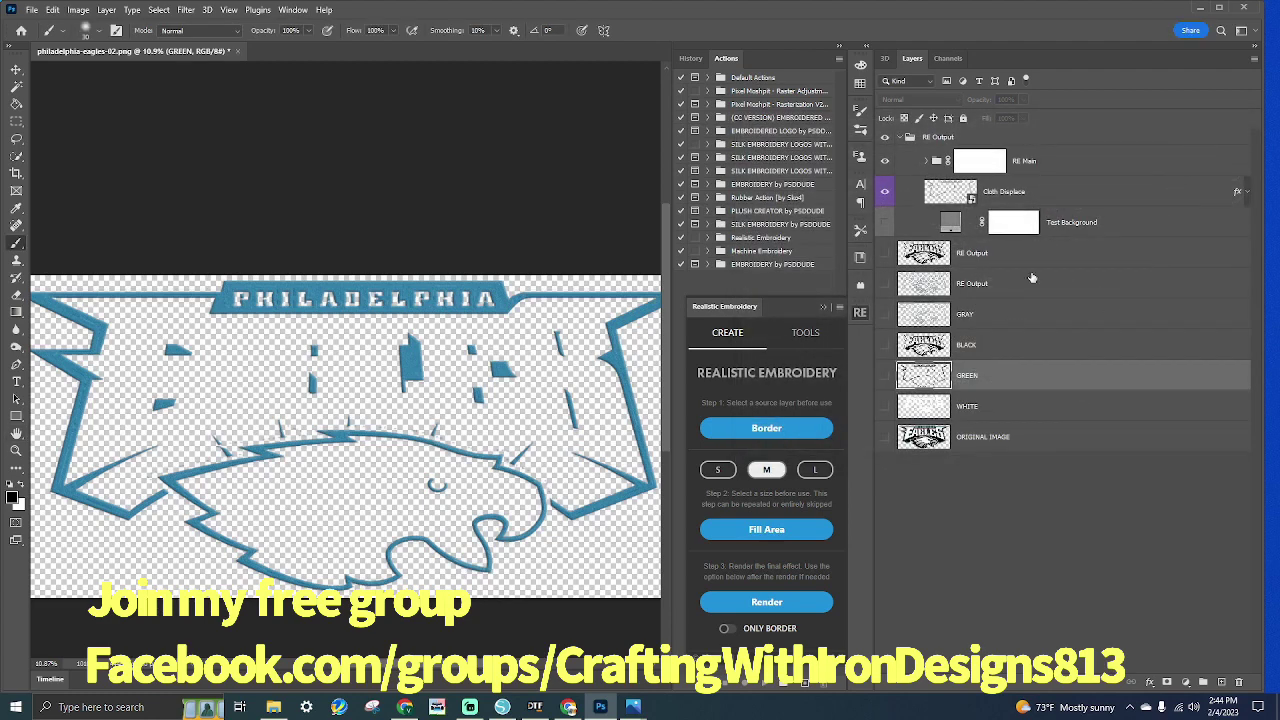
{"action": "left_click", "coordinate": [1078, 195]}
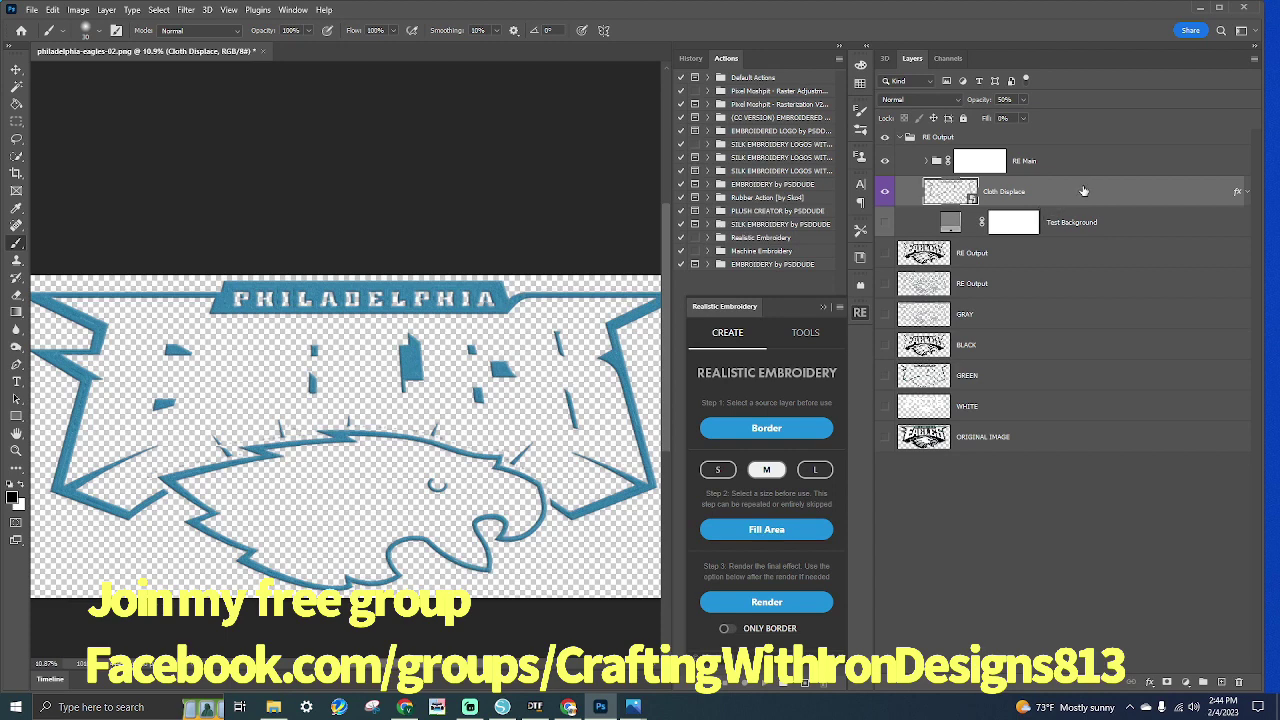
Apply a dark teal Color Overlay with the Color blend mode to the Filling group inside RE Main
{"action": "left_click", "coordinate": [926, 161]}
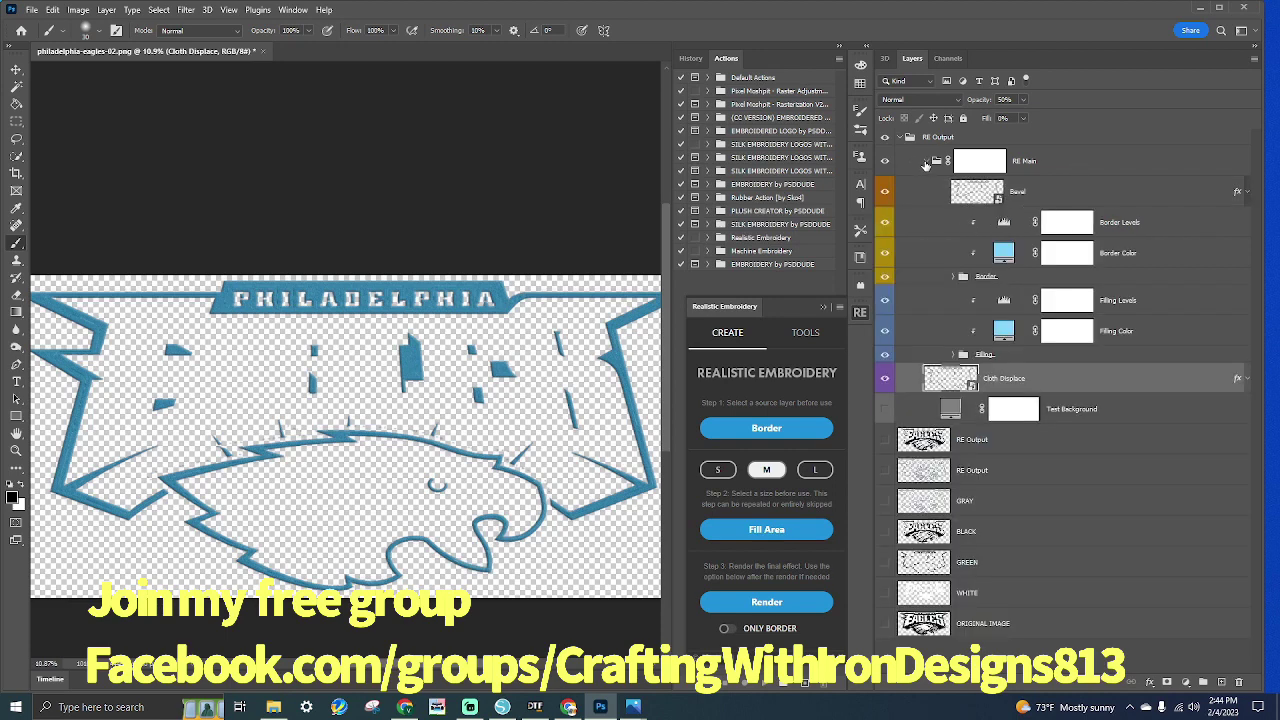
{"action": "double_click", "coordinate": [1181, 356]}
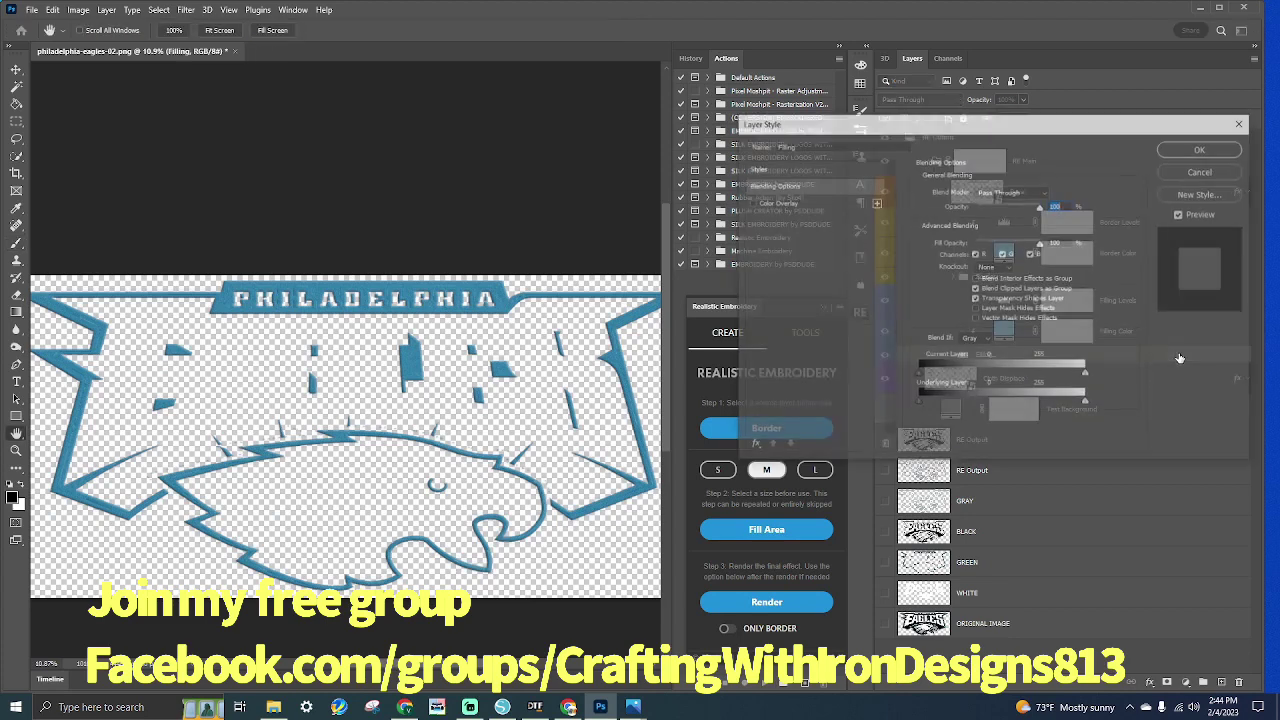
{"action": "left_click", "coordinate": [784, 202]}
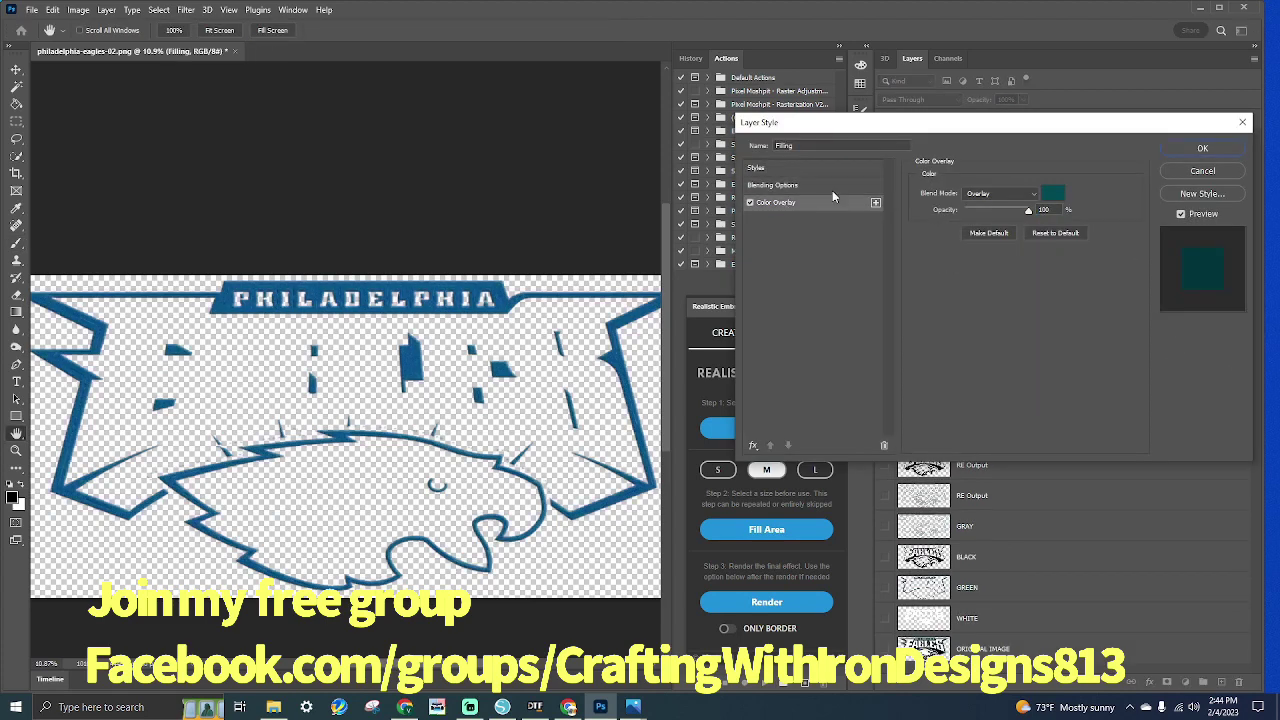
{"action": "left_click", "coordinate": [1012, 200]}
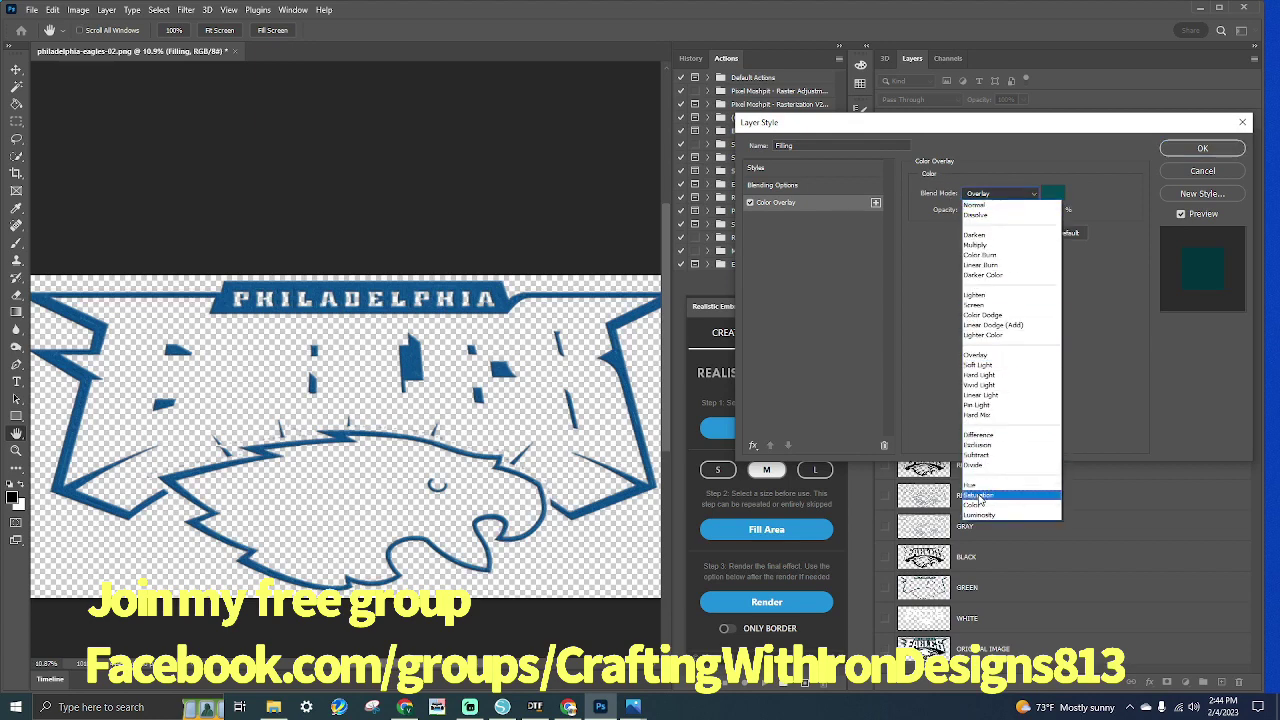
{"action": "left_click", "coordinate": [978, 505]}
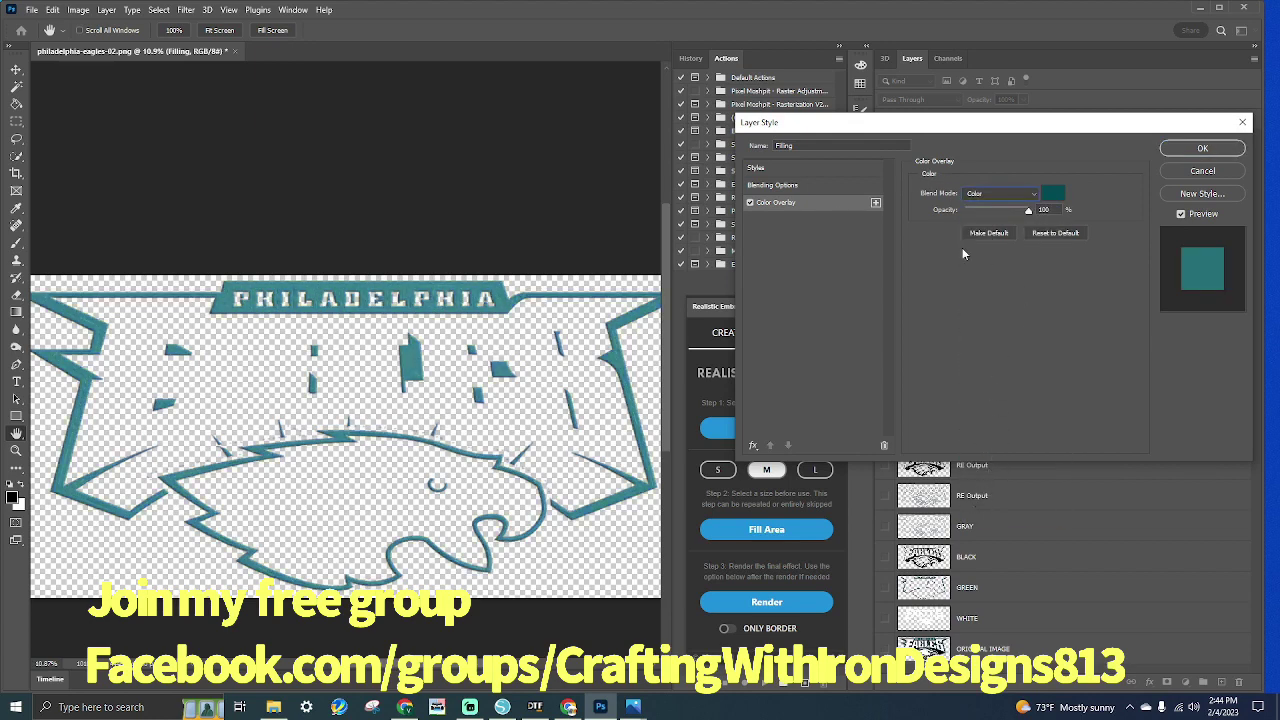
{"action": "left_click", "coordinate": [994, 198]}
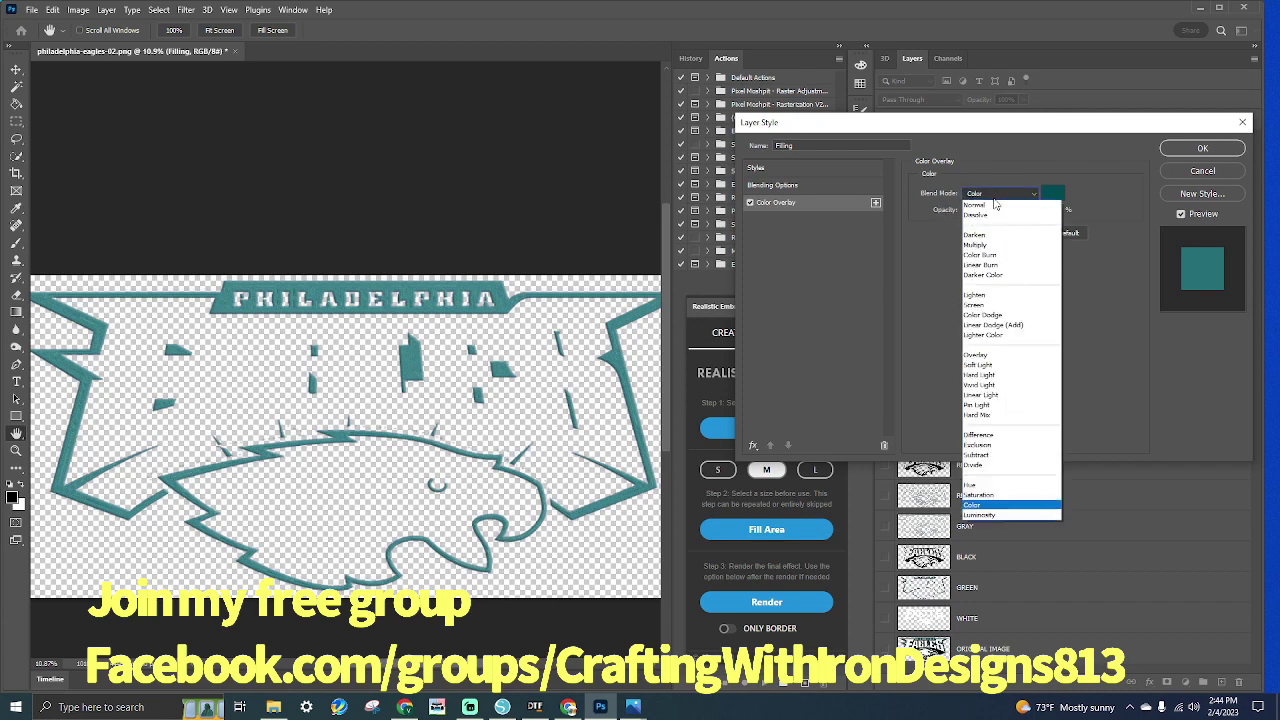
{"action": "left_click", "coordinate": [993, 234]}
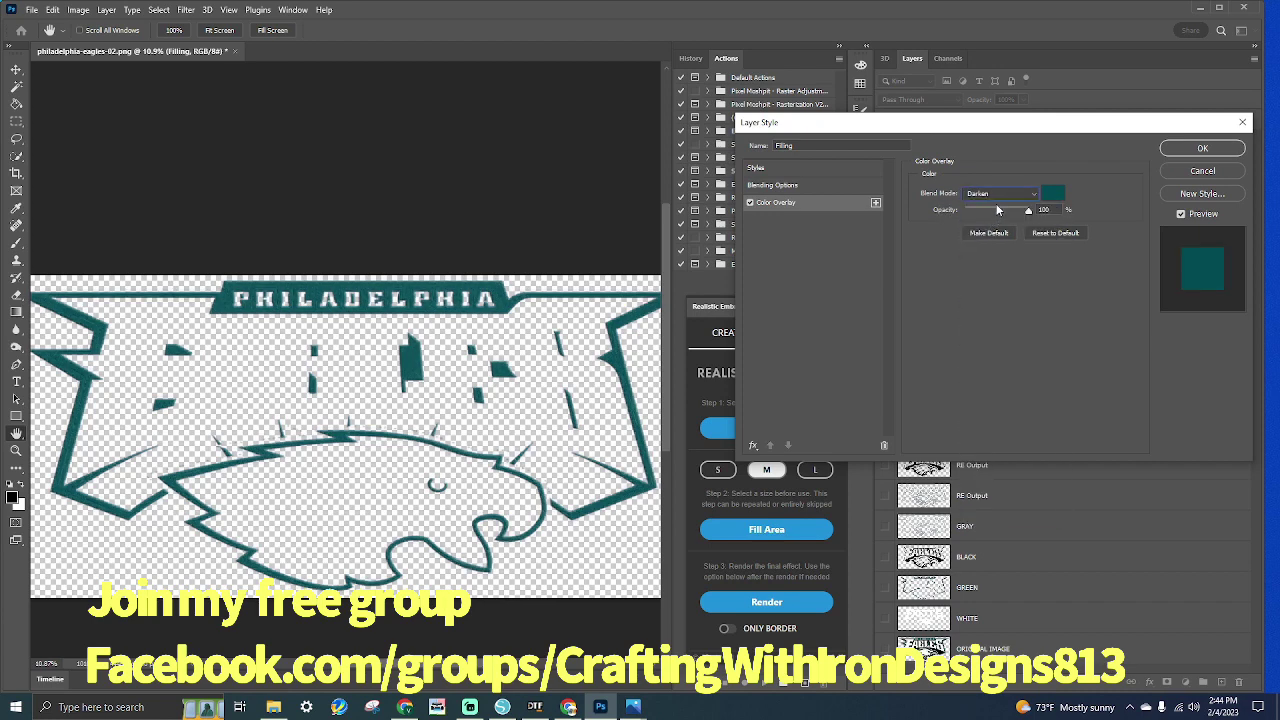
{"action": "left_click", "coordinate": [997, 197]}
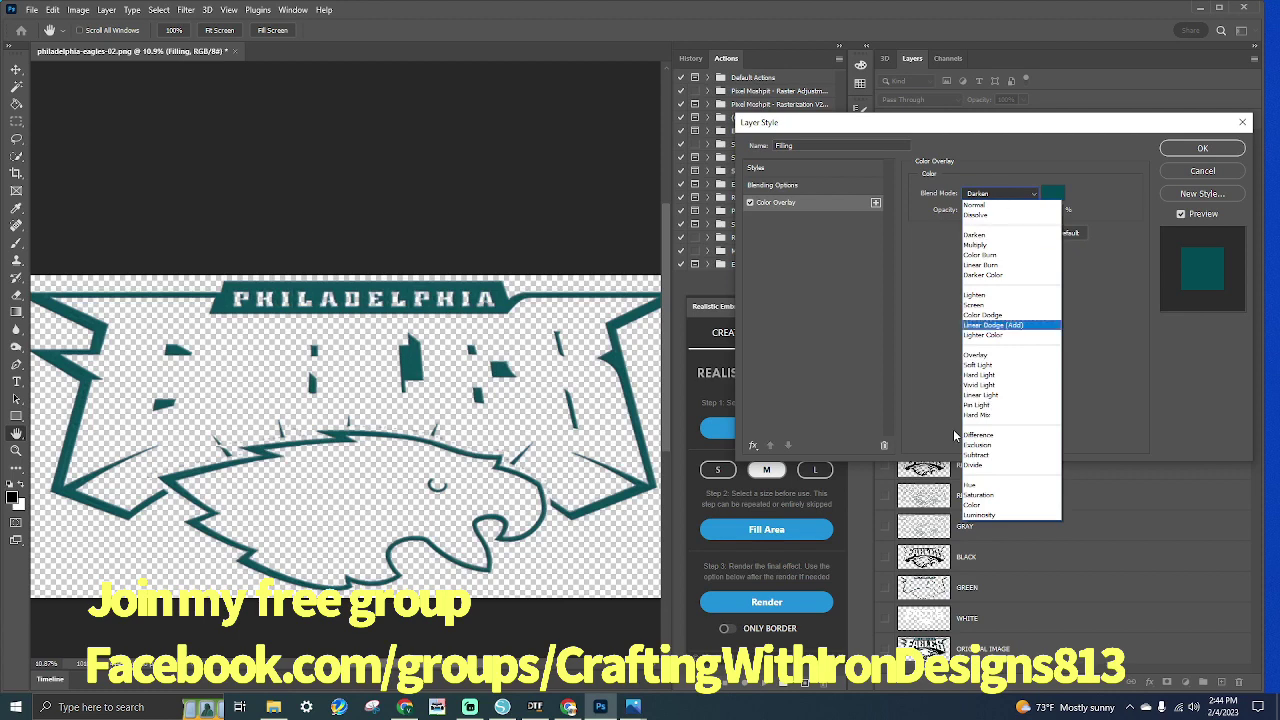
{"action": "left_click", "coordinate": [976, 505]}
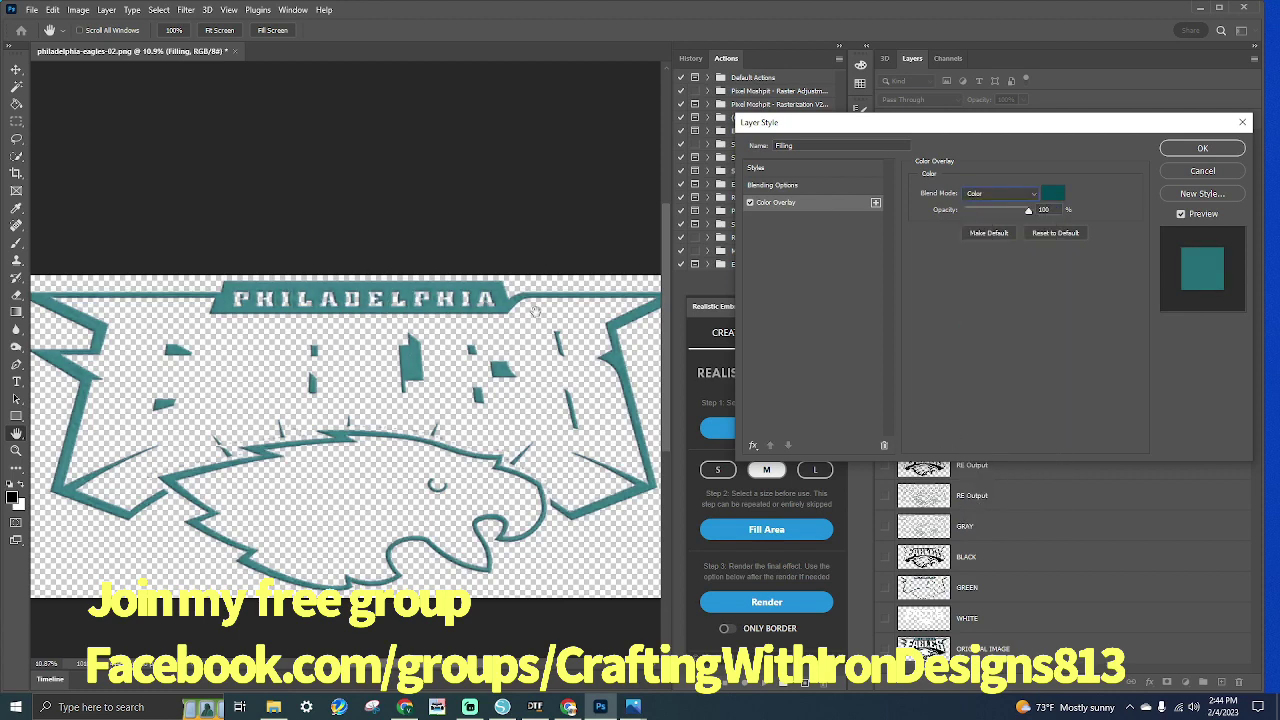
{"action": "left_click", "coordinate": [1186, 149]}
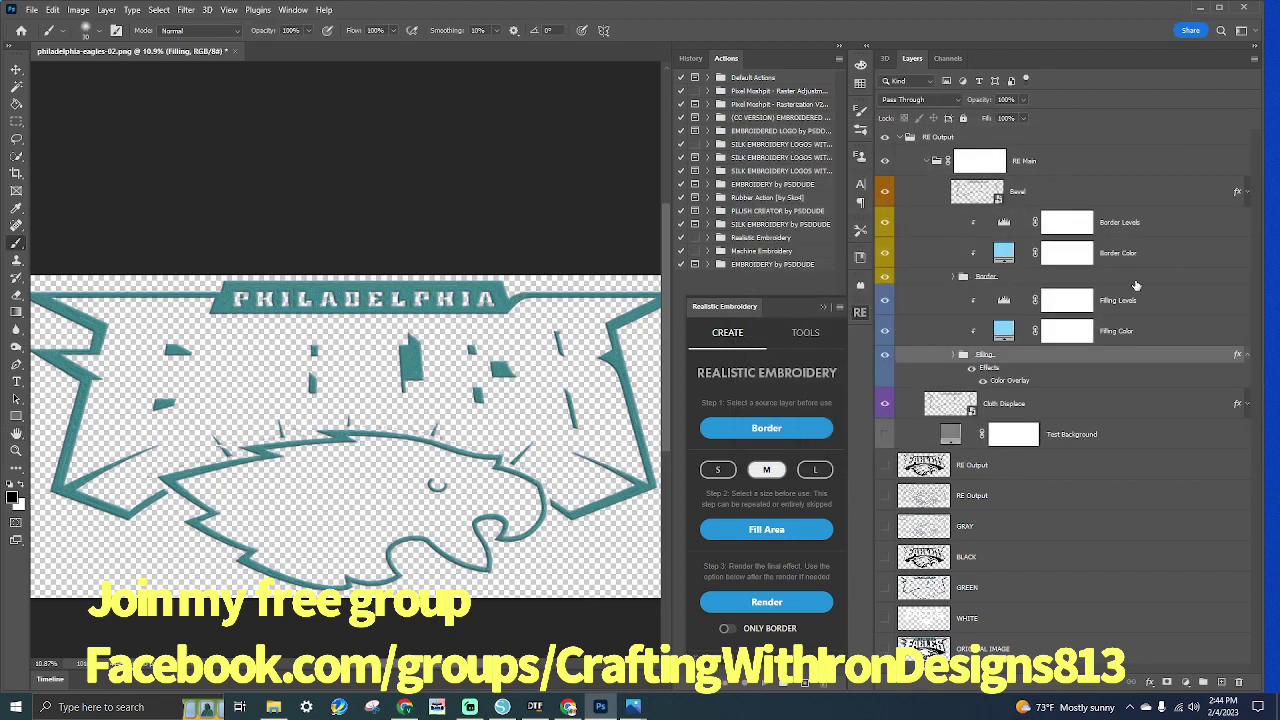
Apply a dark teal Color Overlay with the Darken blend mode to the Border Color layer
{"action": "double_click", "coordinate": [1158, 258]}
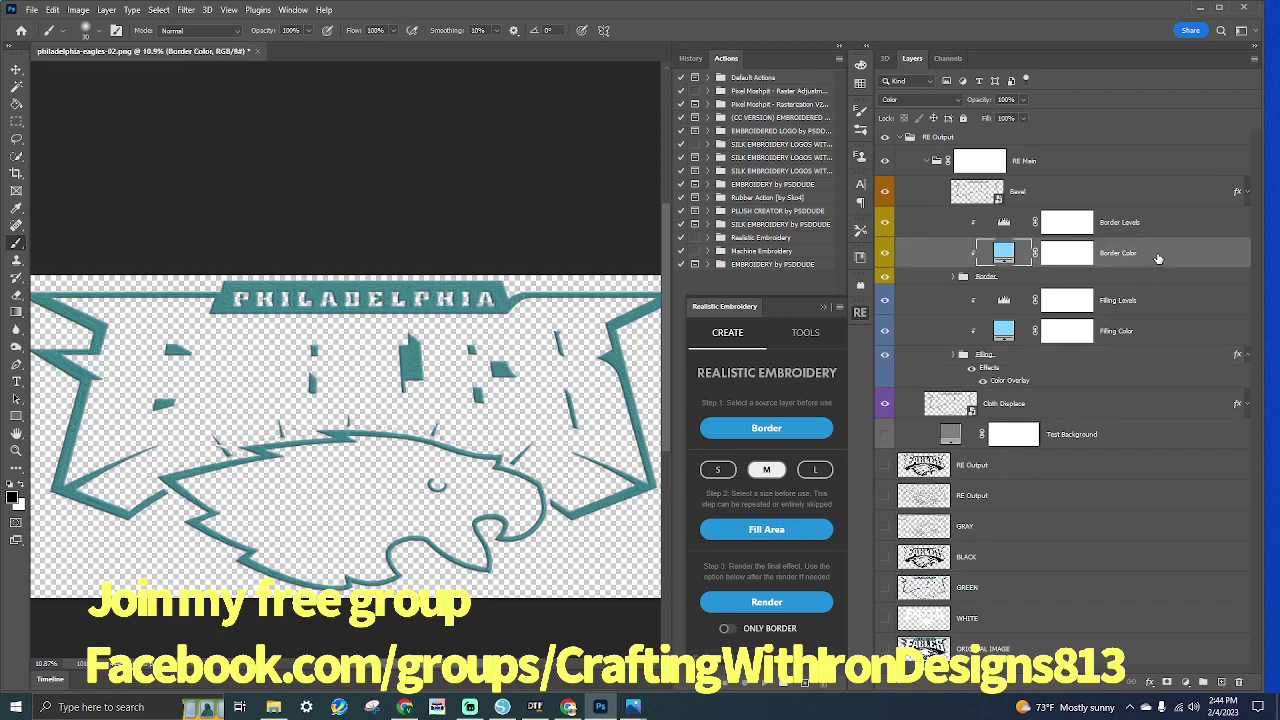
{"action": "left_click", "coordinate": [789, 203]}
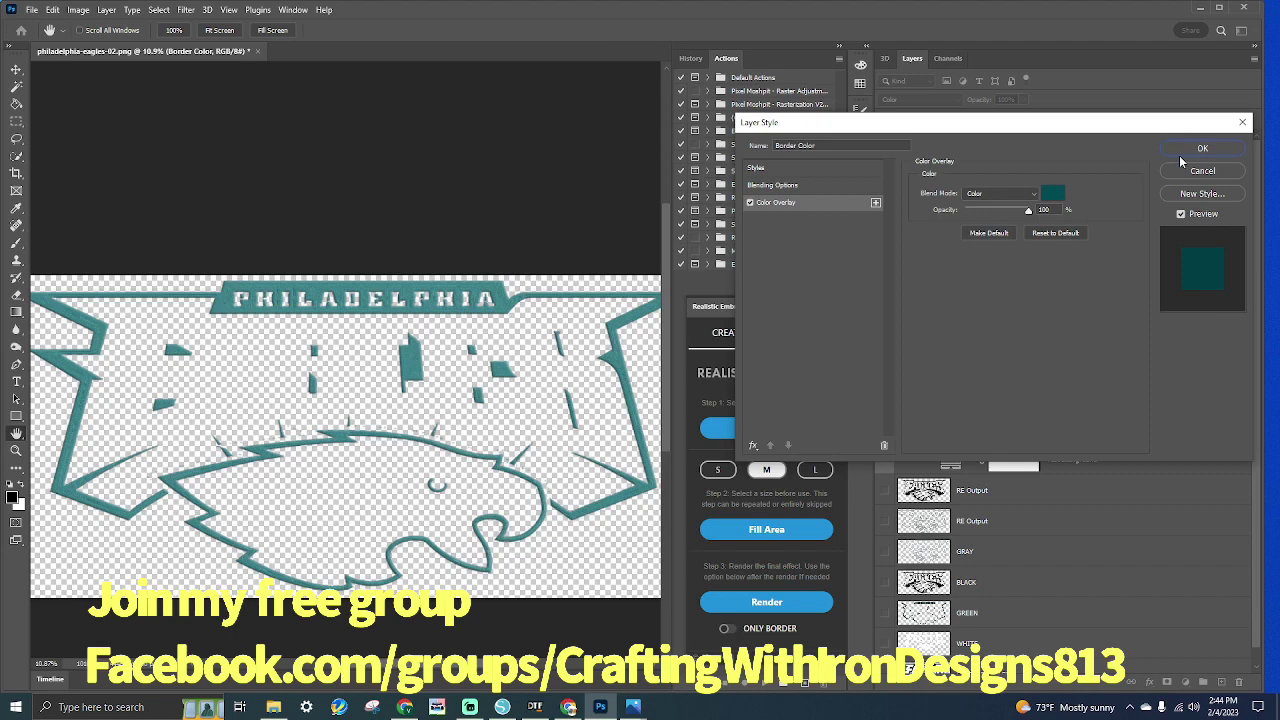
{"action": "left_click", "coordinate": [1035, 195]}
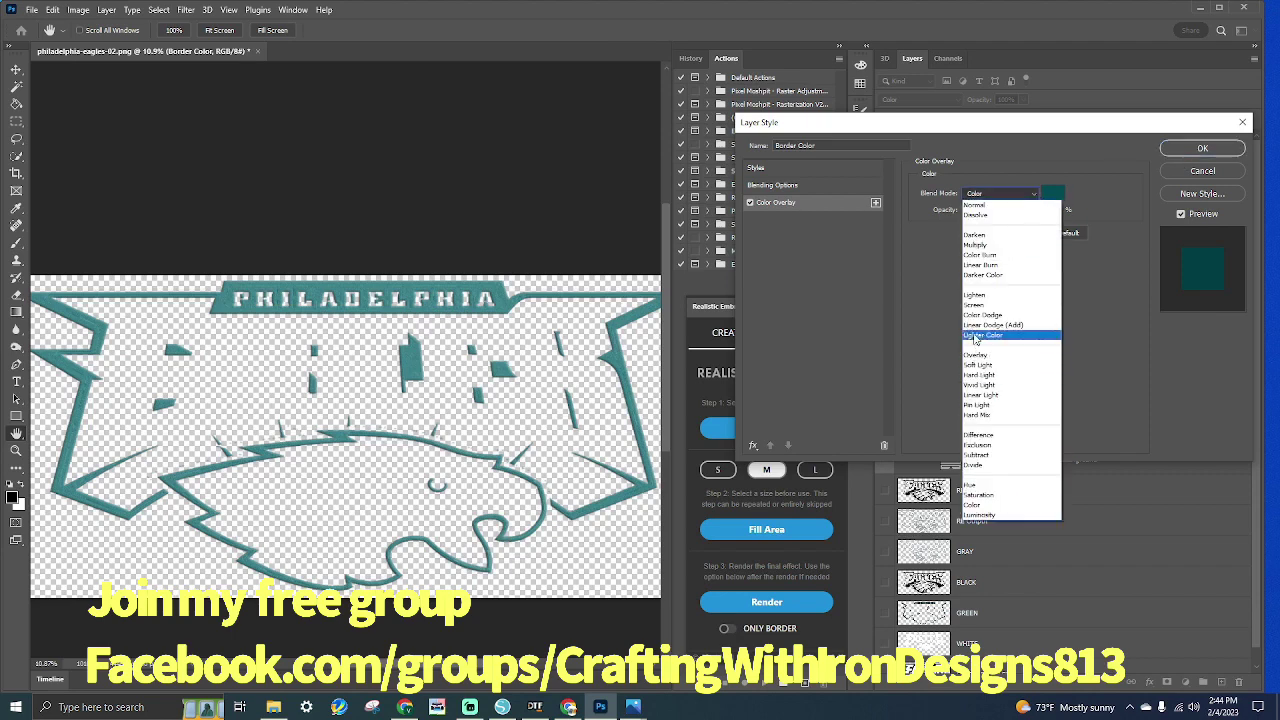
{"action": "left_click", "coordinate": [982, 235]}
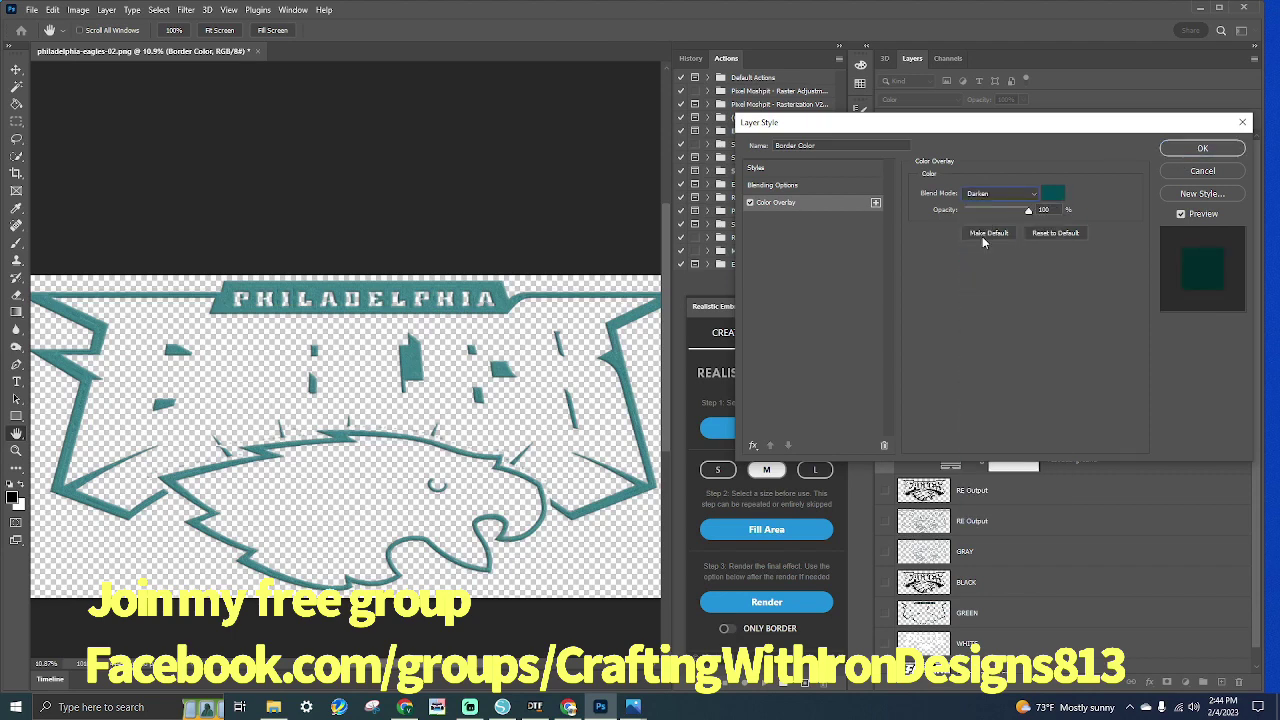
{"action": "left_click", "coordinate": [1190, 152]}
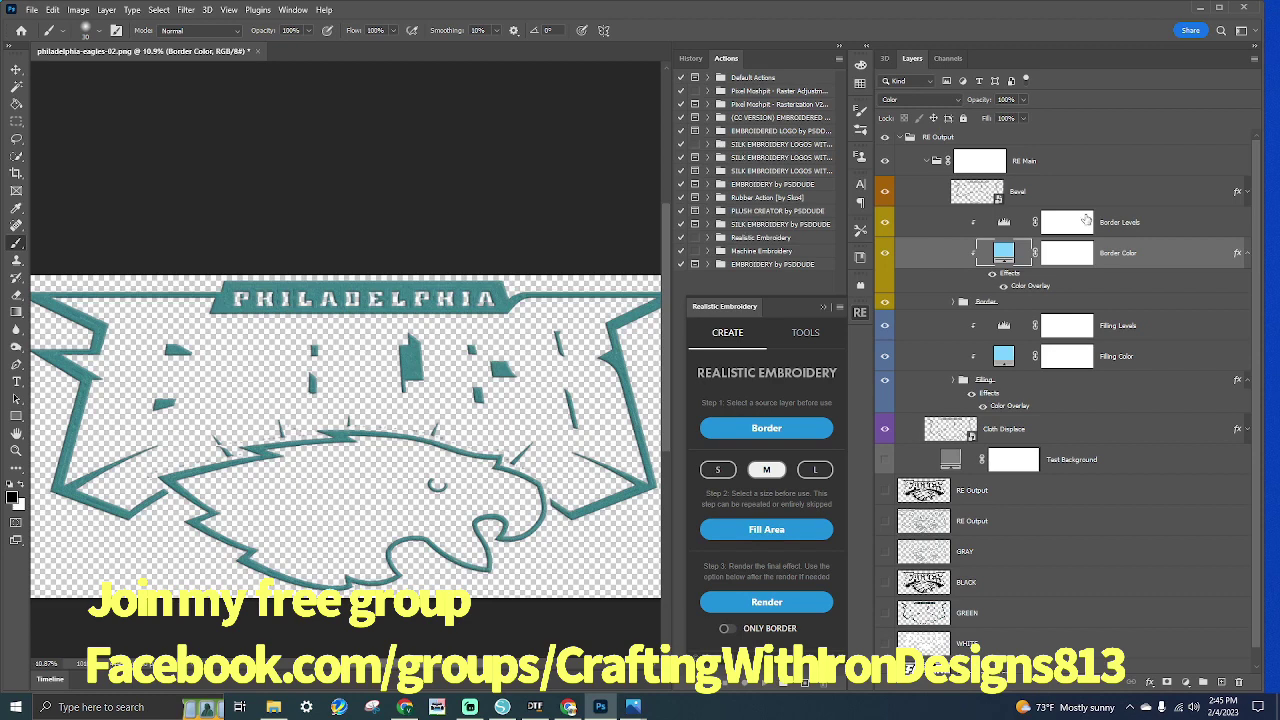
Collapse the RE Main and RE Output groups and merge the RE Output group into a single layer
{"action": "scroll", "coordinate": [1086, 218], "scroll_direction": "down", "scroll_amount": 1}
{"action": "scroll", "coordinate": [1086, 218], "scroll_direction": "up", "scroll_amount": 1}
{"action": "left_click", "coordinate": [926, 162]}
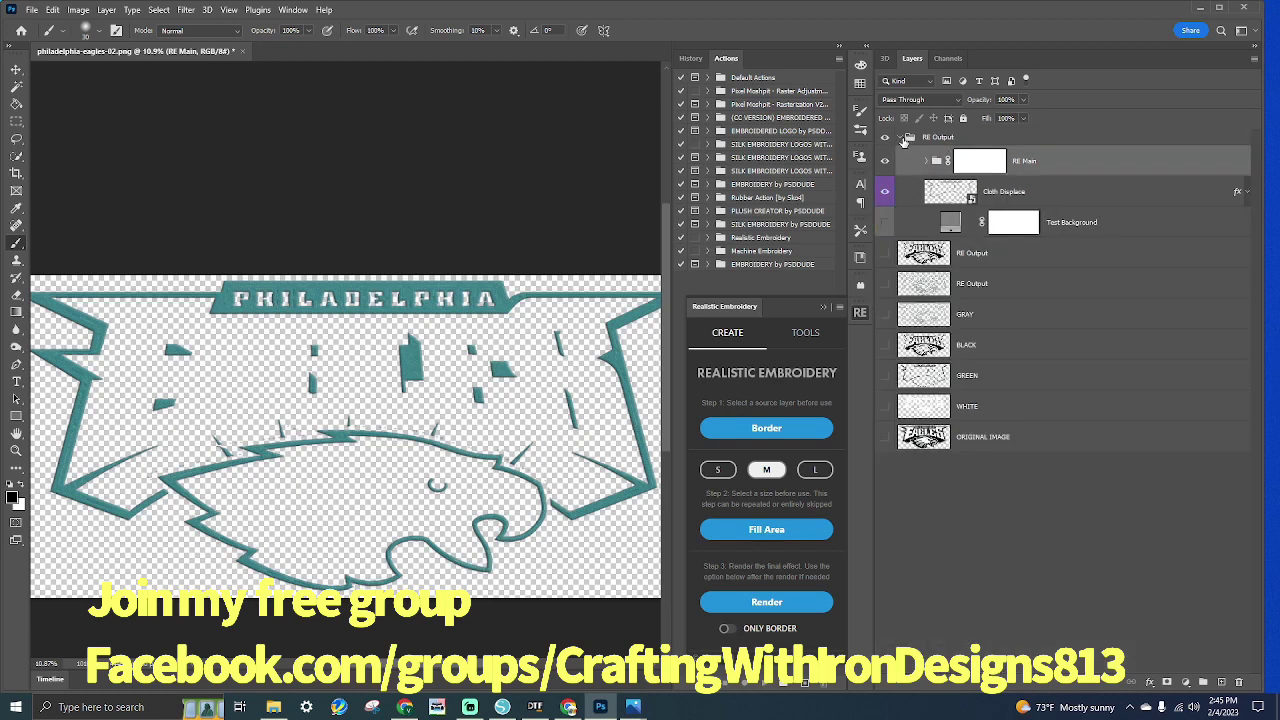
{"action": "left_click", "coordinate": [903, 139]}
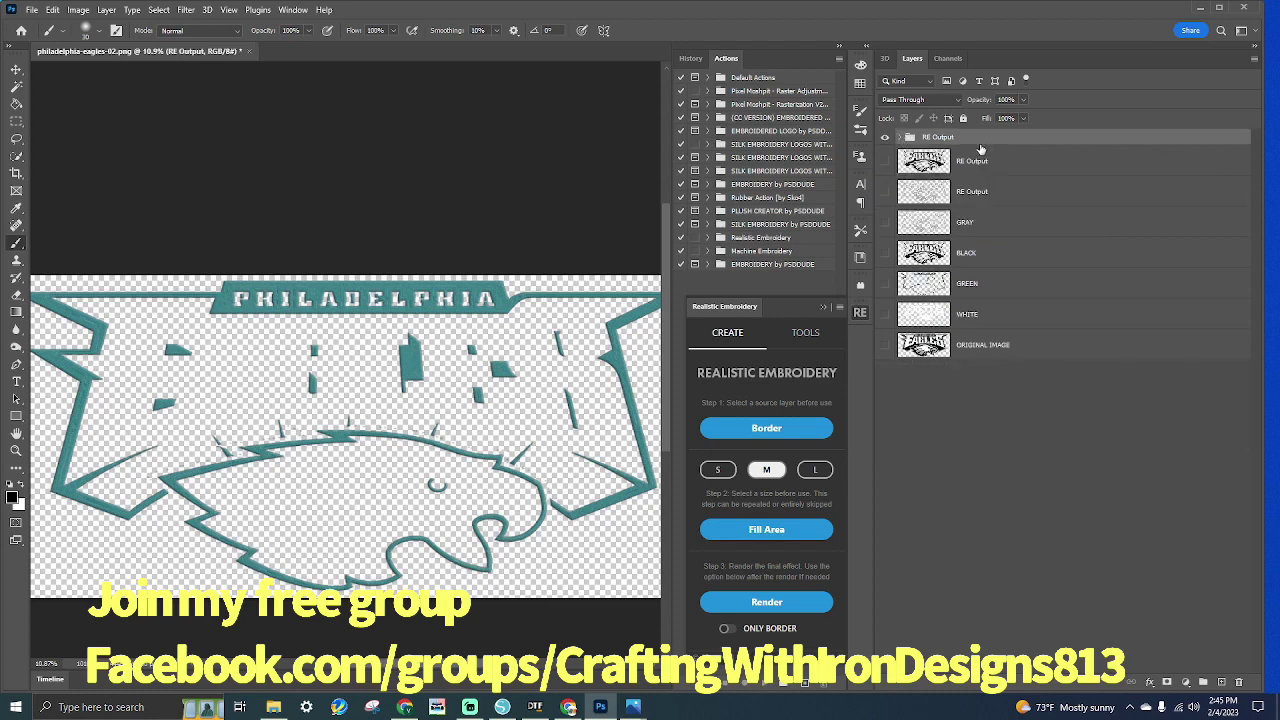
{"action": "right_click", "coordinate": [981, 143]}
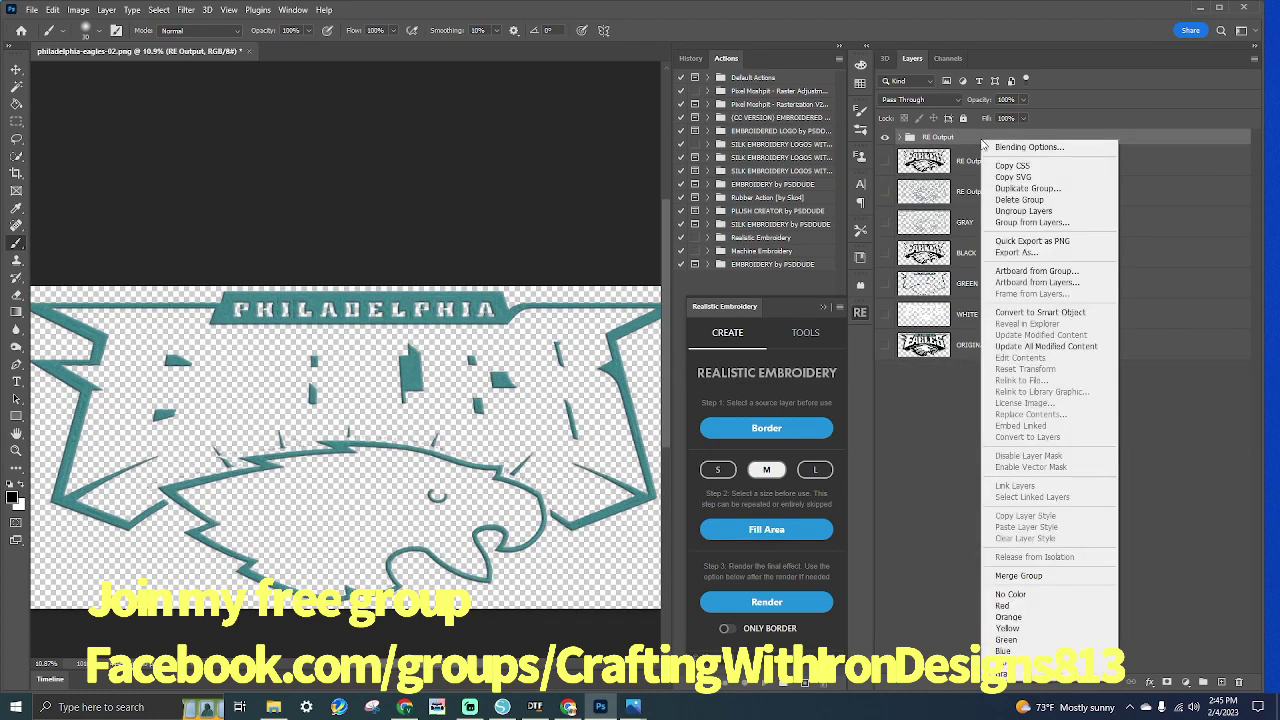
{"action": "left_click", "coordinate": [1016, 577]}
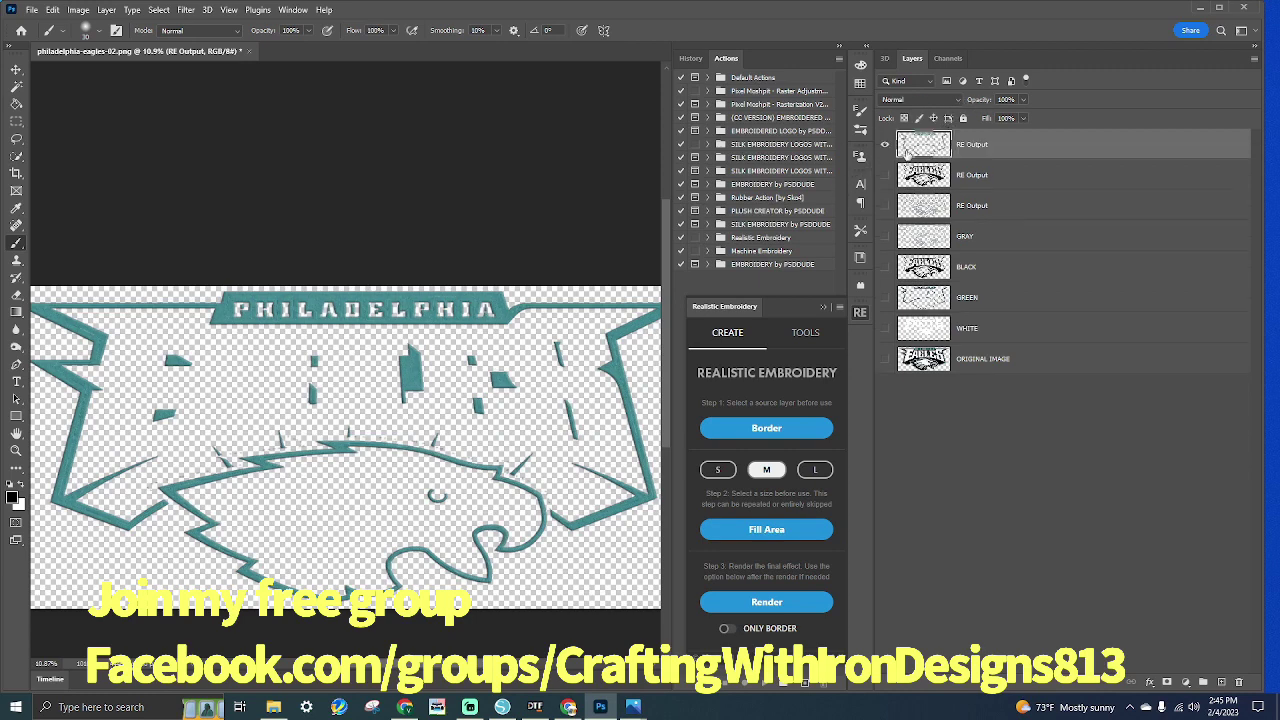
Preview the teal RE Output layer together with the black and gray RE Output layers
{"action": "left_click", "coordinate": [884, 175]}
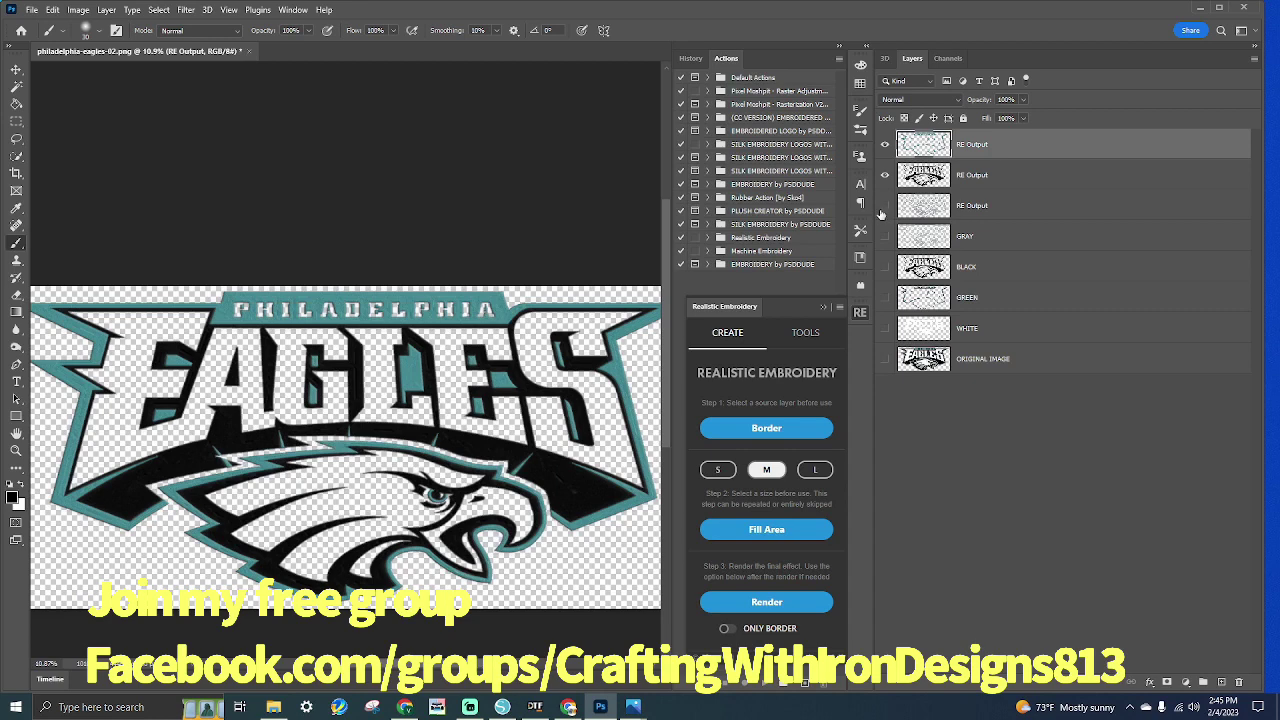
{"action": "left_click", "coordinate": [884, 206]}
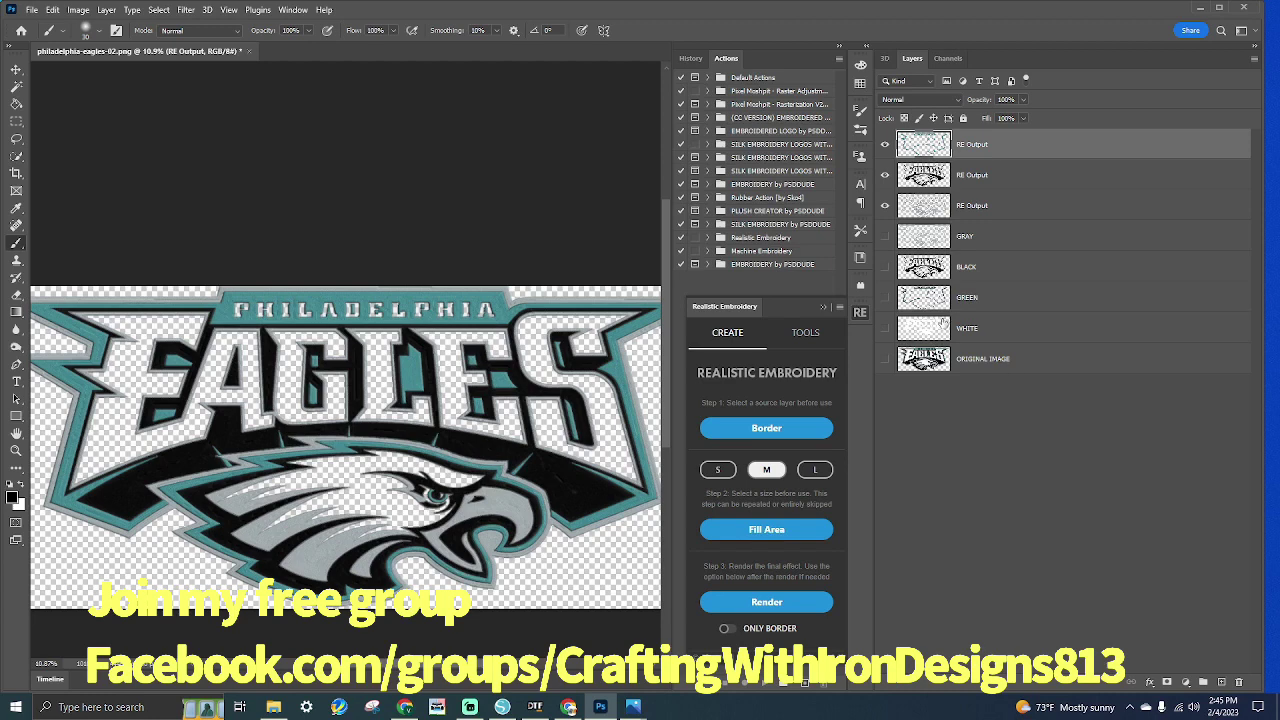
{"action": "left_click", "coordinate": [884, 206]}
{"action": "left_click", "coordinate": [884, 175]}
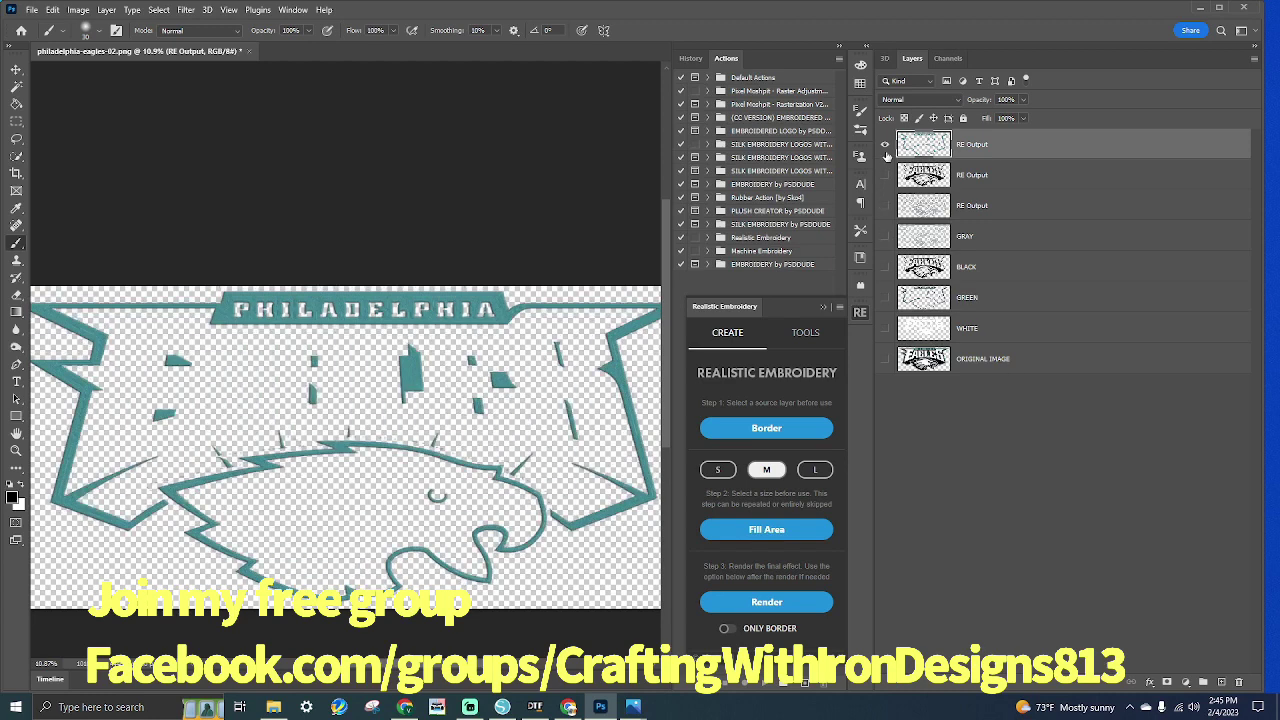
Hide the teal RE Output layer, show the WHITE layer and start generating its embroidery border
{"action": "left_click", "coordinate": [884, 145]}
{"action": "left_click", "coordinate": [980, 341]}
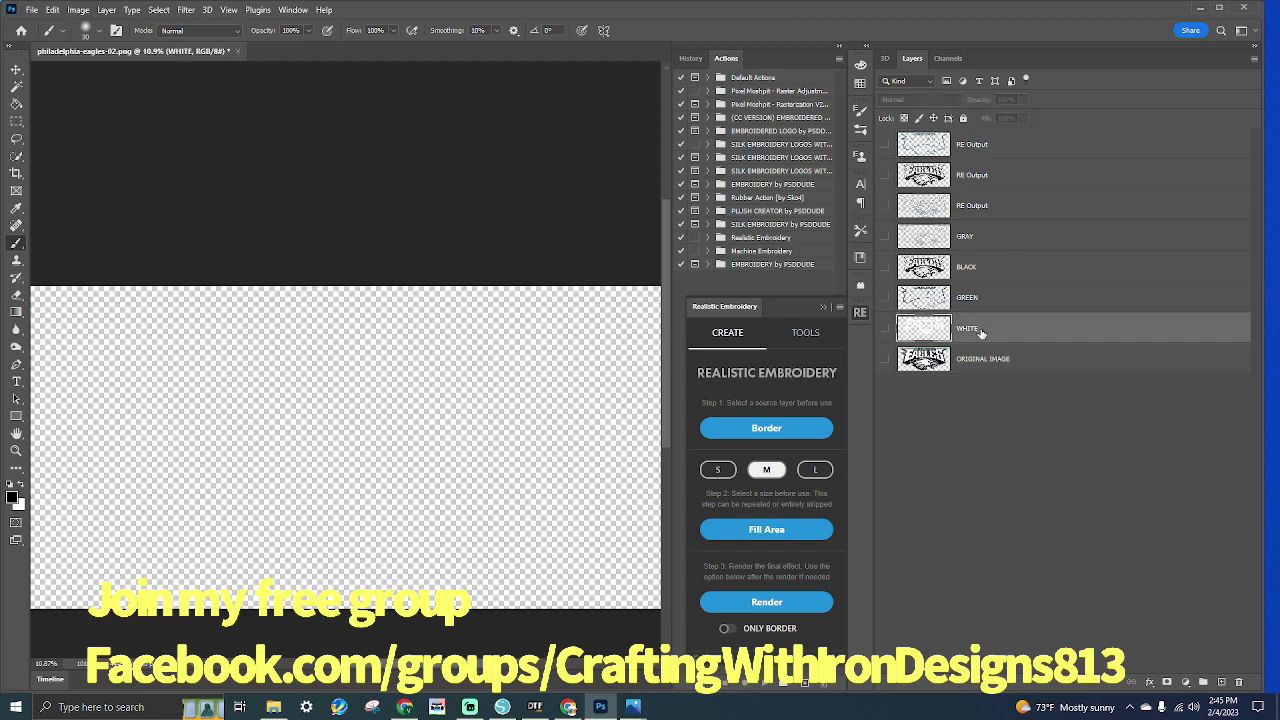
{"action": "left_click", "coordinate": [884, 330]}
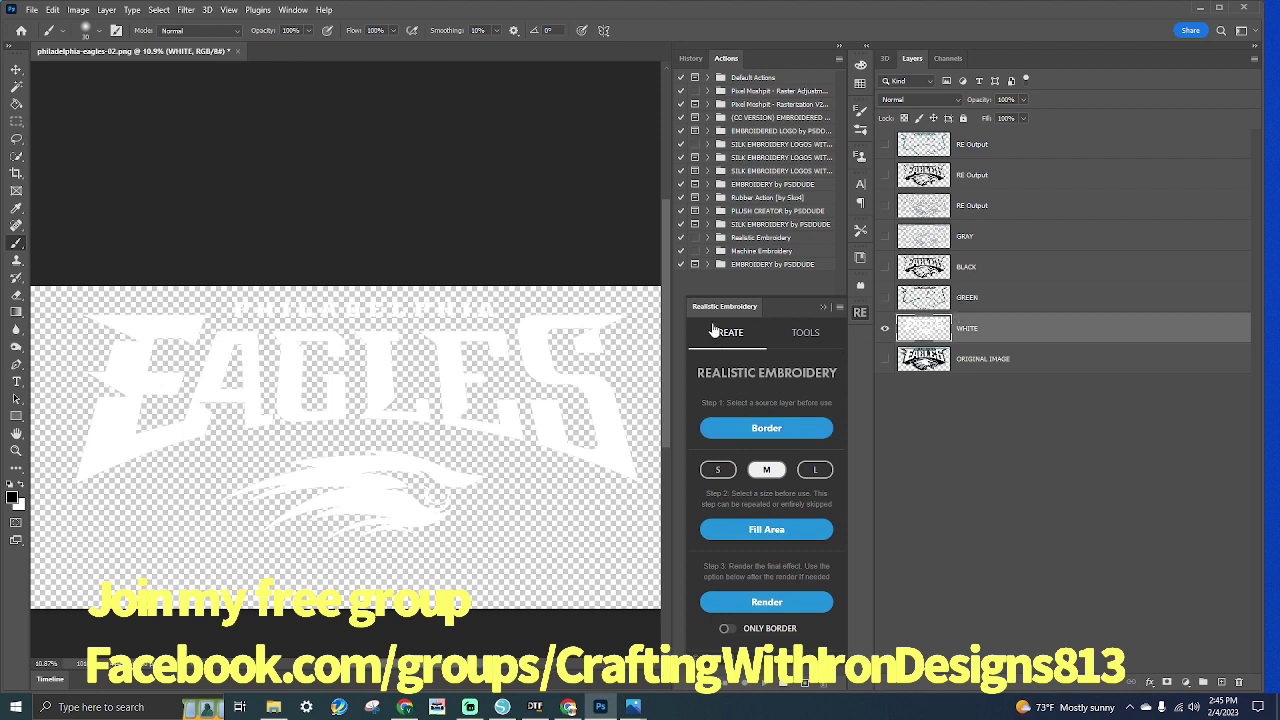
{"action": "left_click", "coordinate": [757, 428]}
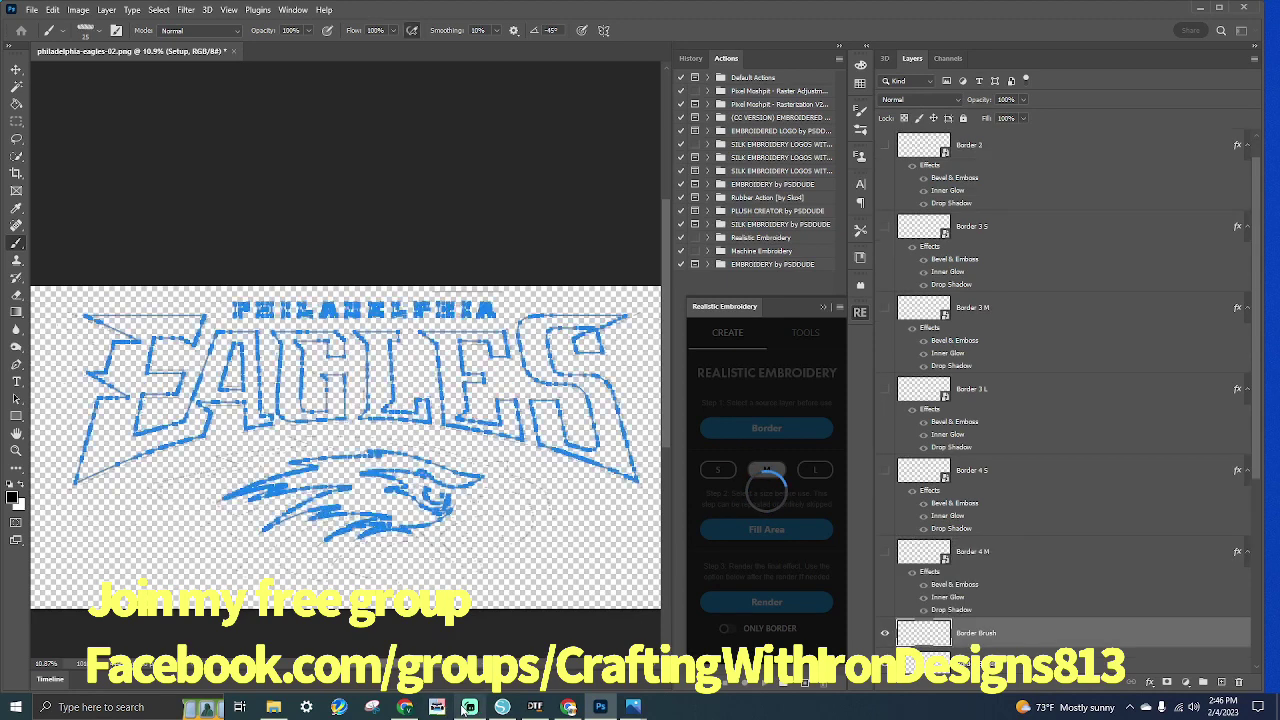
{"action": "mouse_move", "coordinate": [463, 710]}
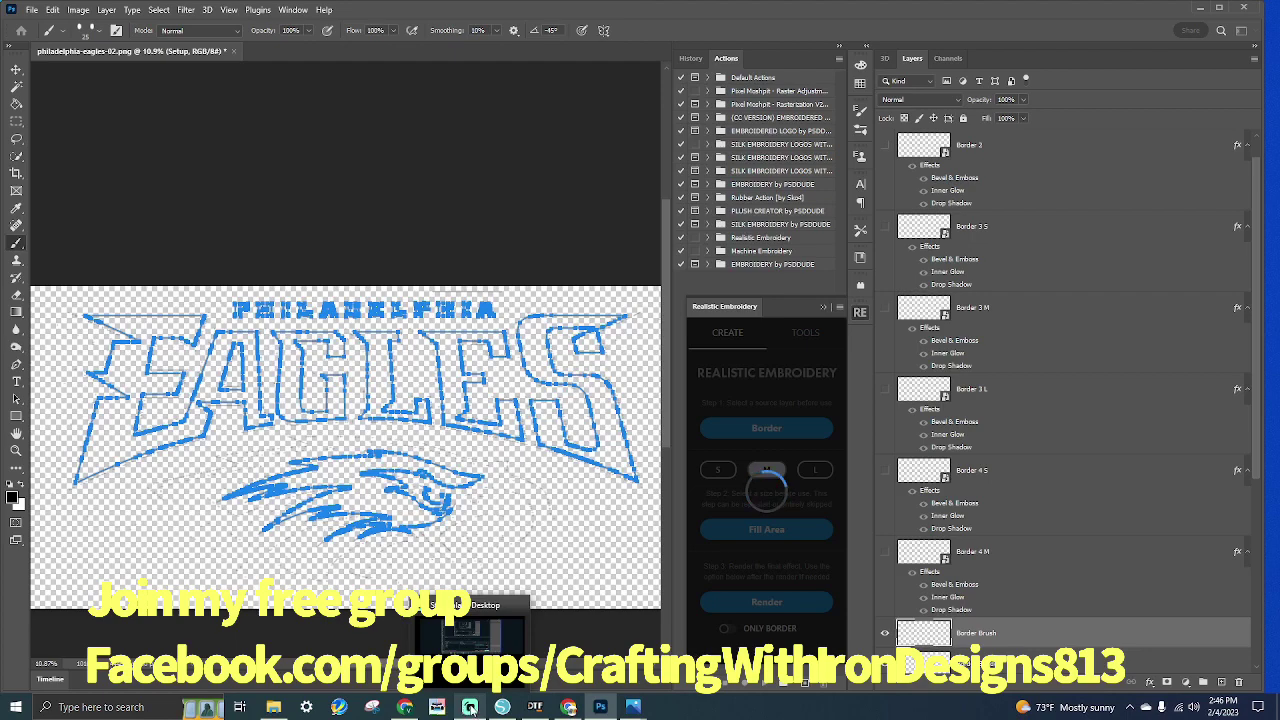
{"action": "left_click", "coordinate": [469, 707]}
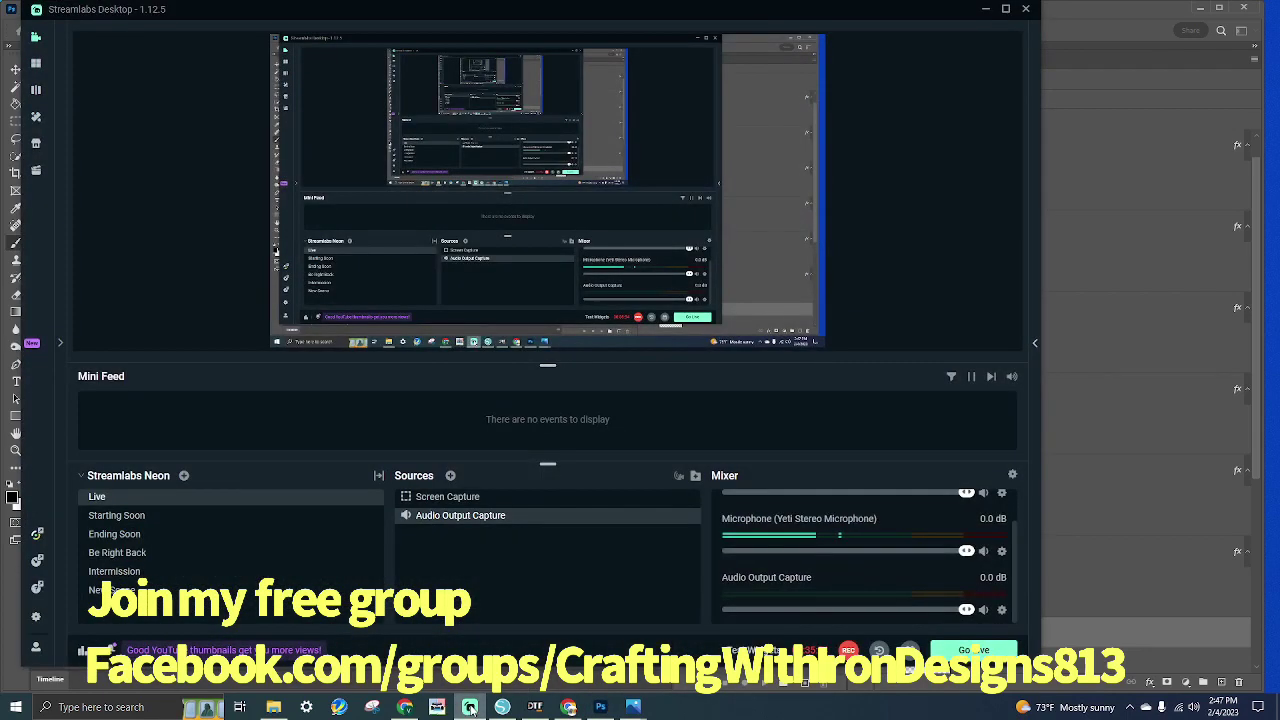
{"action": "left_click", "coordinate": [469, 707]}
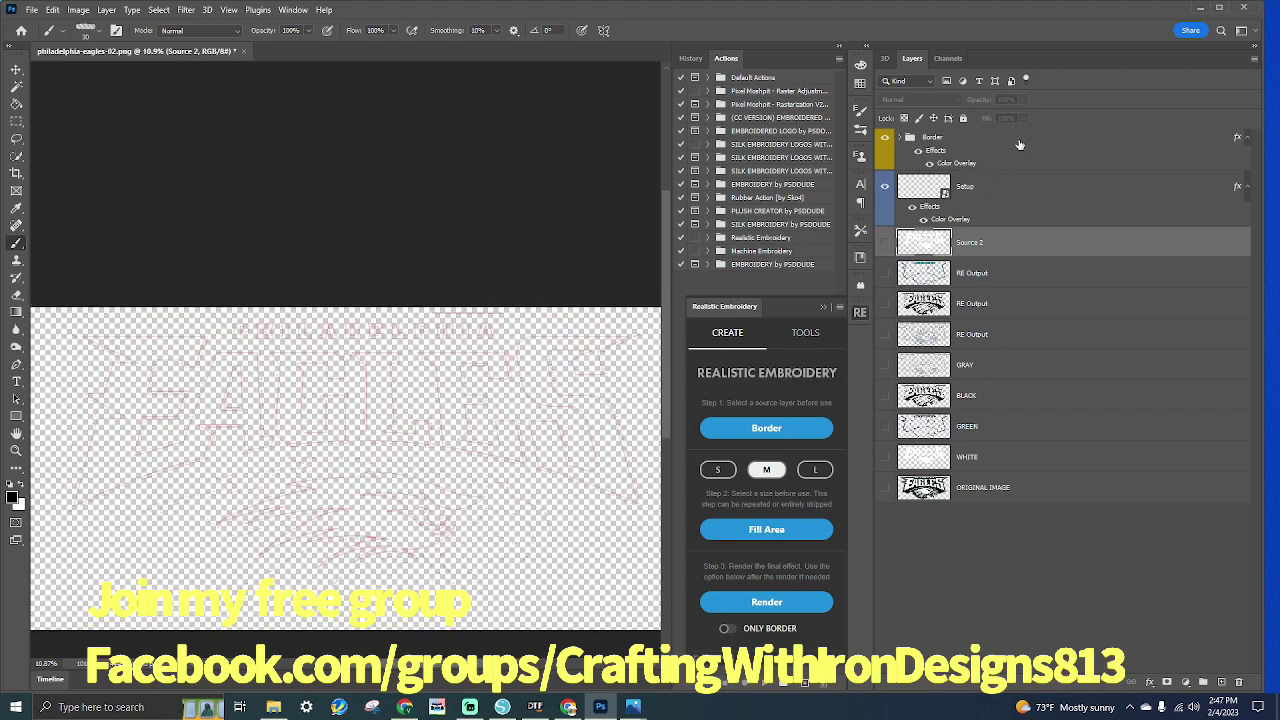
Change the Border group's Color Overlay to white (FFFFFF) with the Overlay blend mode
{"action": "left_click", "coordinate": [956, 166]}
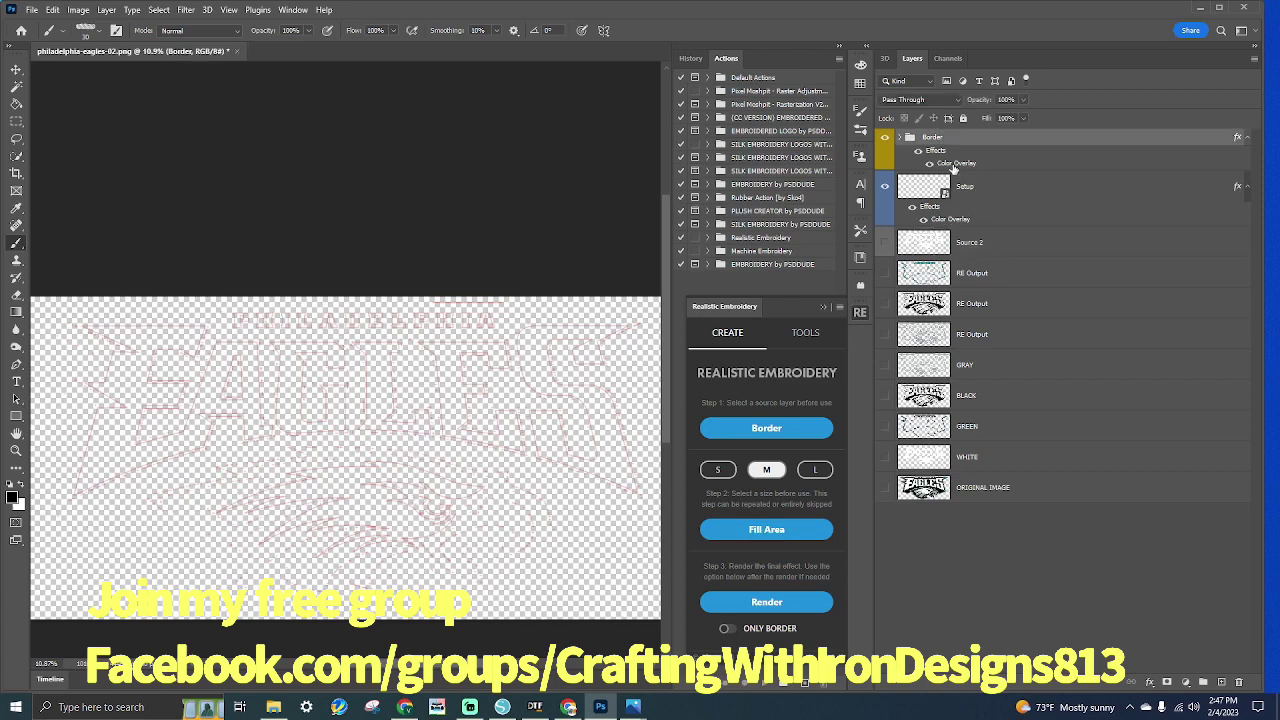
{"action": "double_click", "coordinate": [954, 164]}
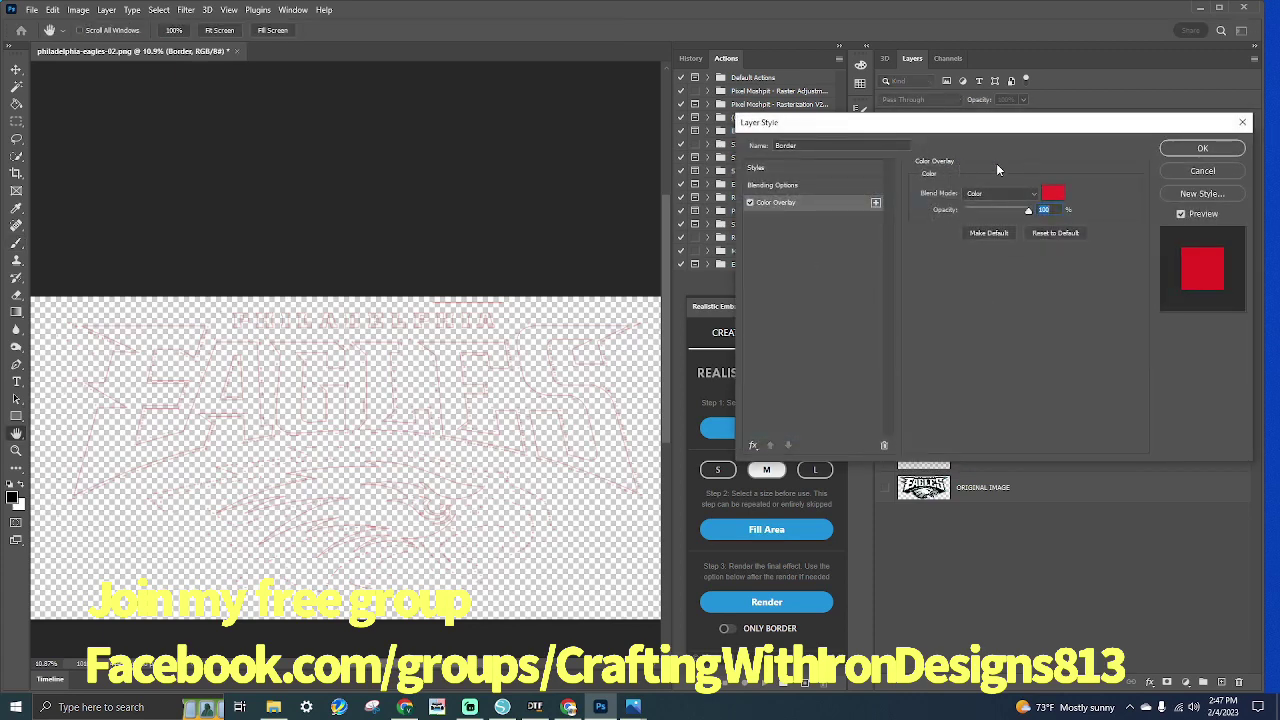
{"action": "left_click", "coordinate": [1031, 194]}
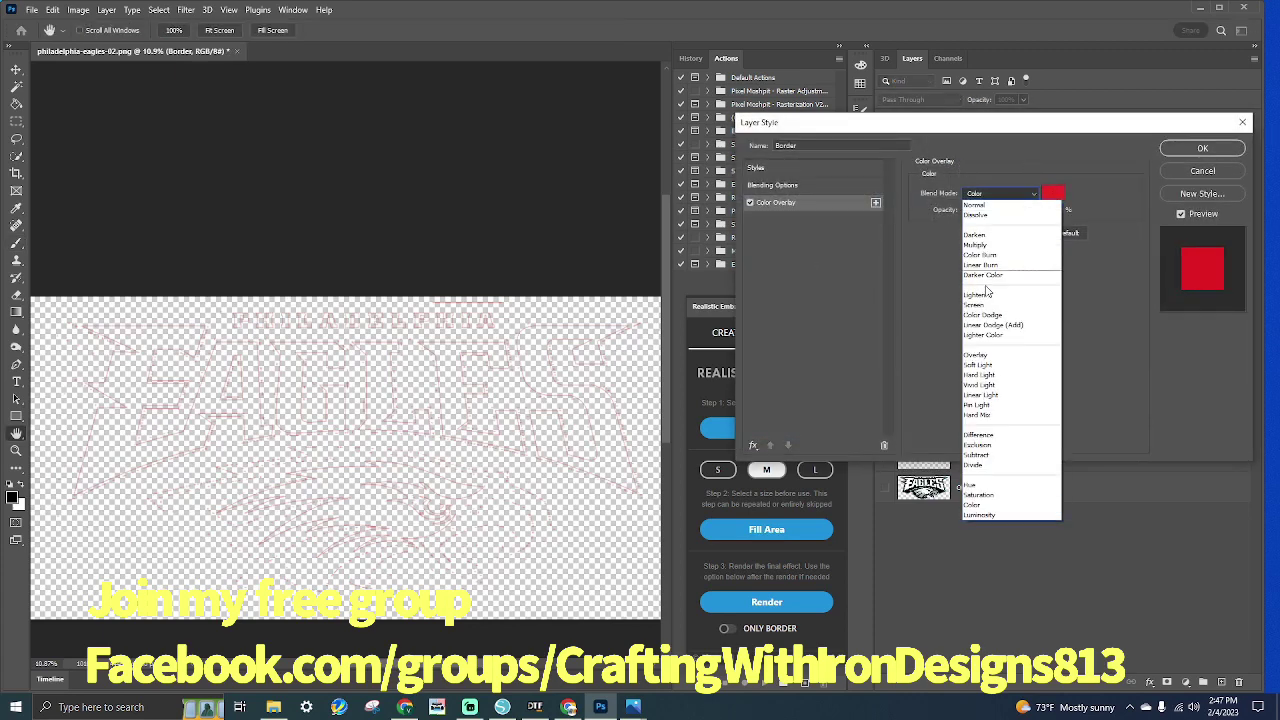
{"action": "left_click", "coordinate": [978, 355]}
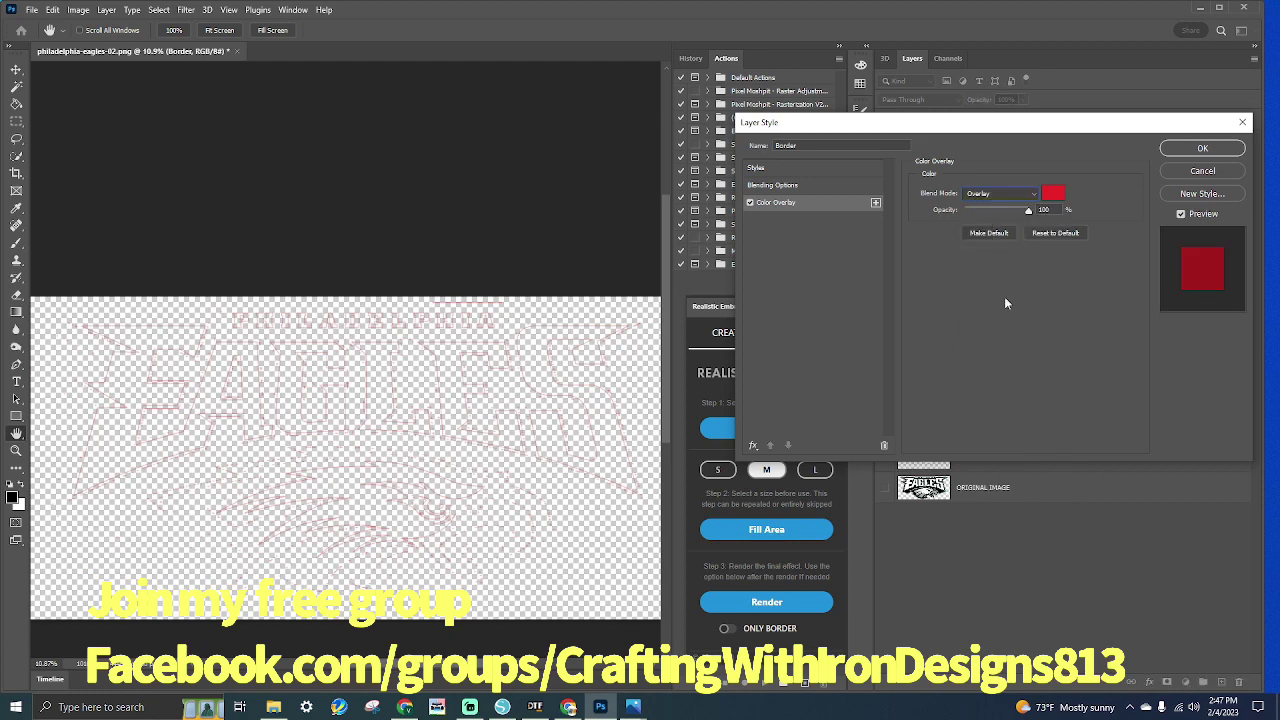
{"action": "left_click", "coordinate": [1048, 195]}
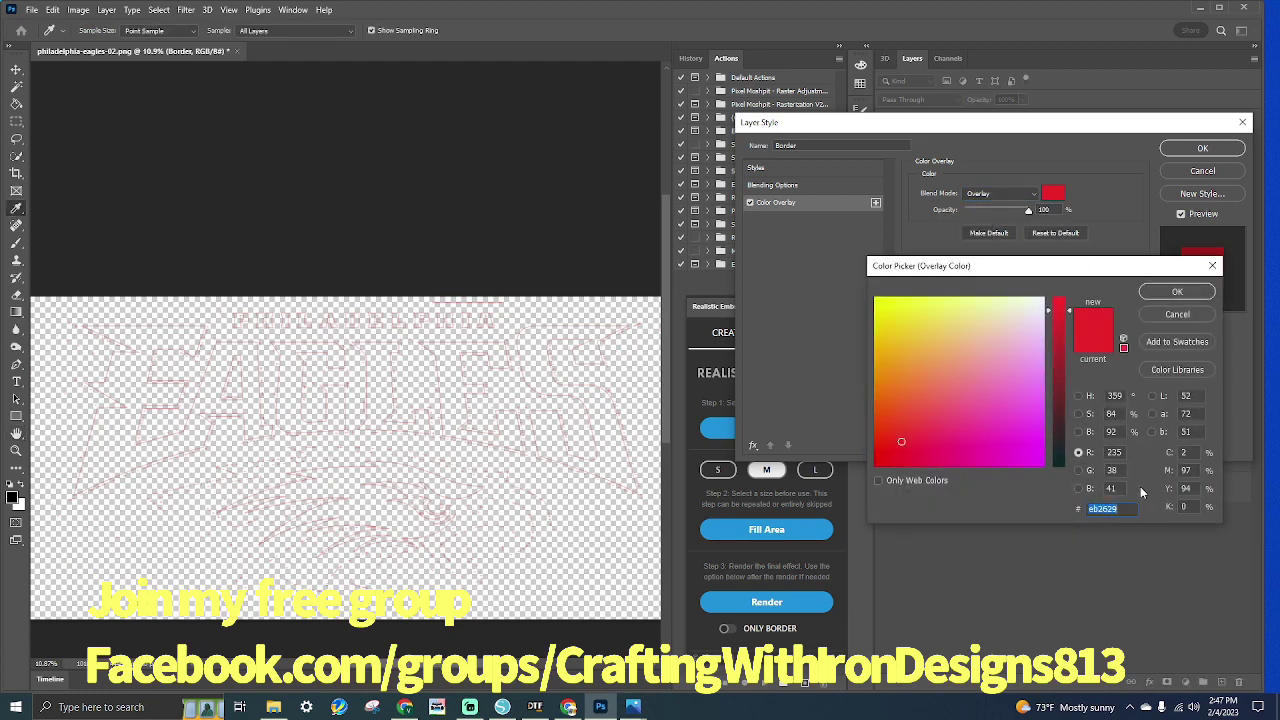
{"action": "type", "text": "FFFF"}
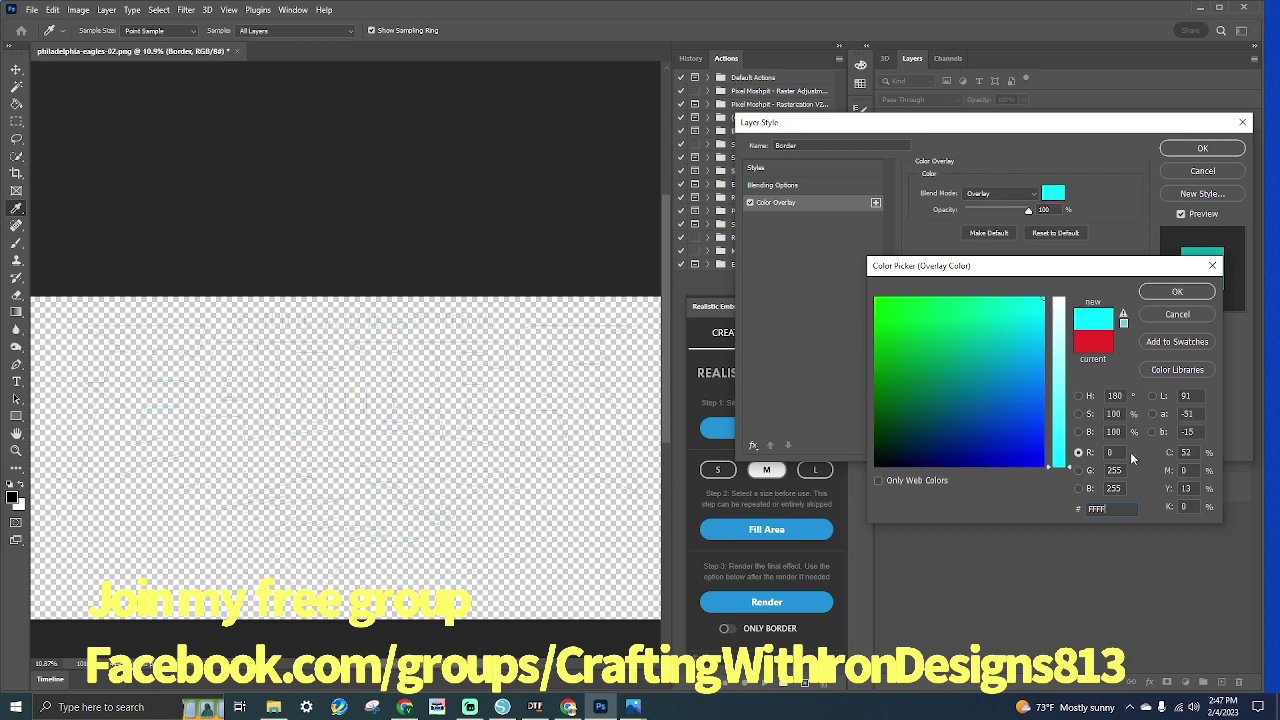
{"action": "type", "text": "FF"}
{"action": "left_click", "coordinate": [1170, 293]}
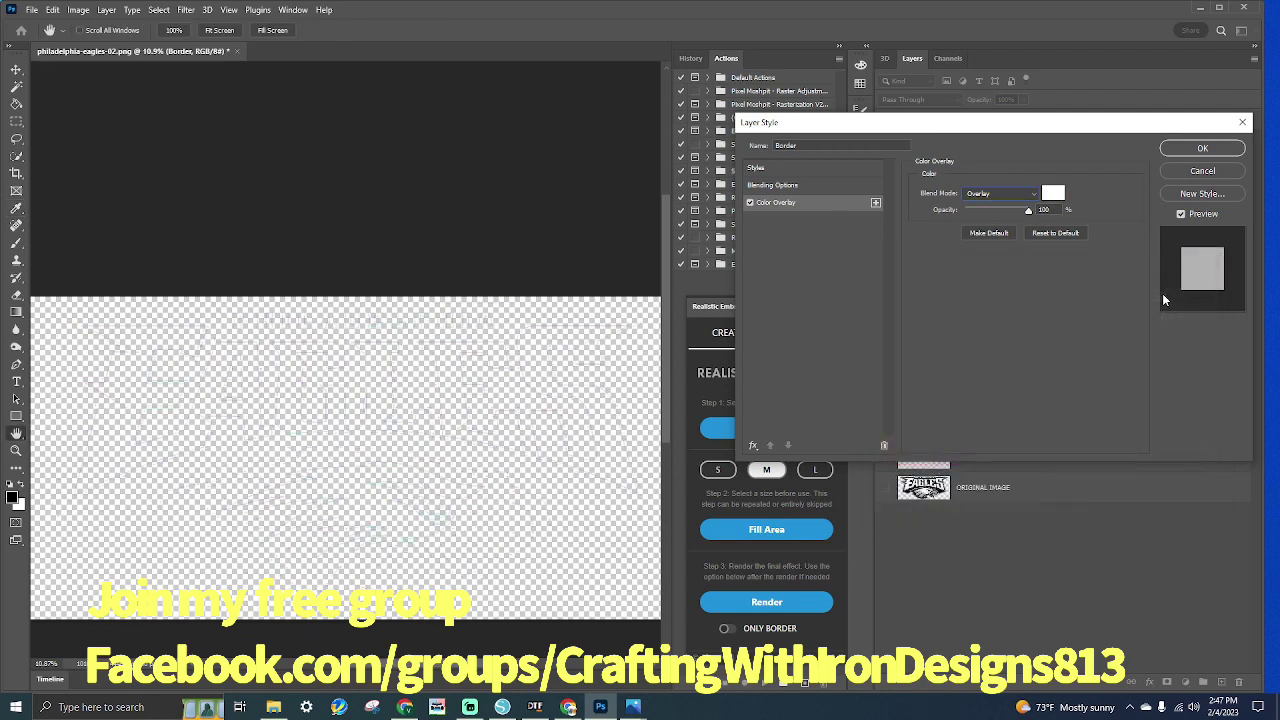
{"action": "left_click", "coordinate": [1188, 149]}
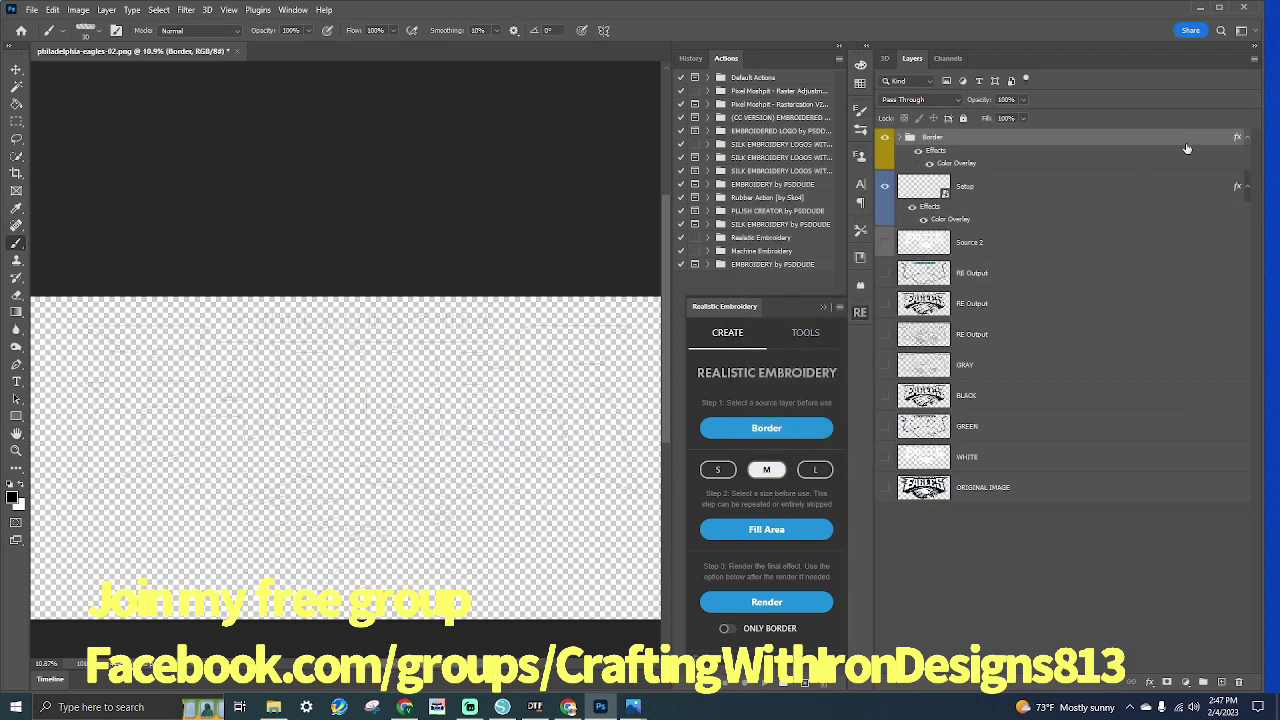
Change the Setup layer's Color Overlay to white (FFFFFF) with the Overlay blend mode
{"action": "left_click", "coordinate": [959, 224]}
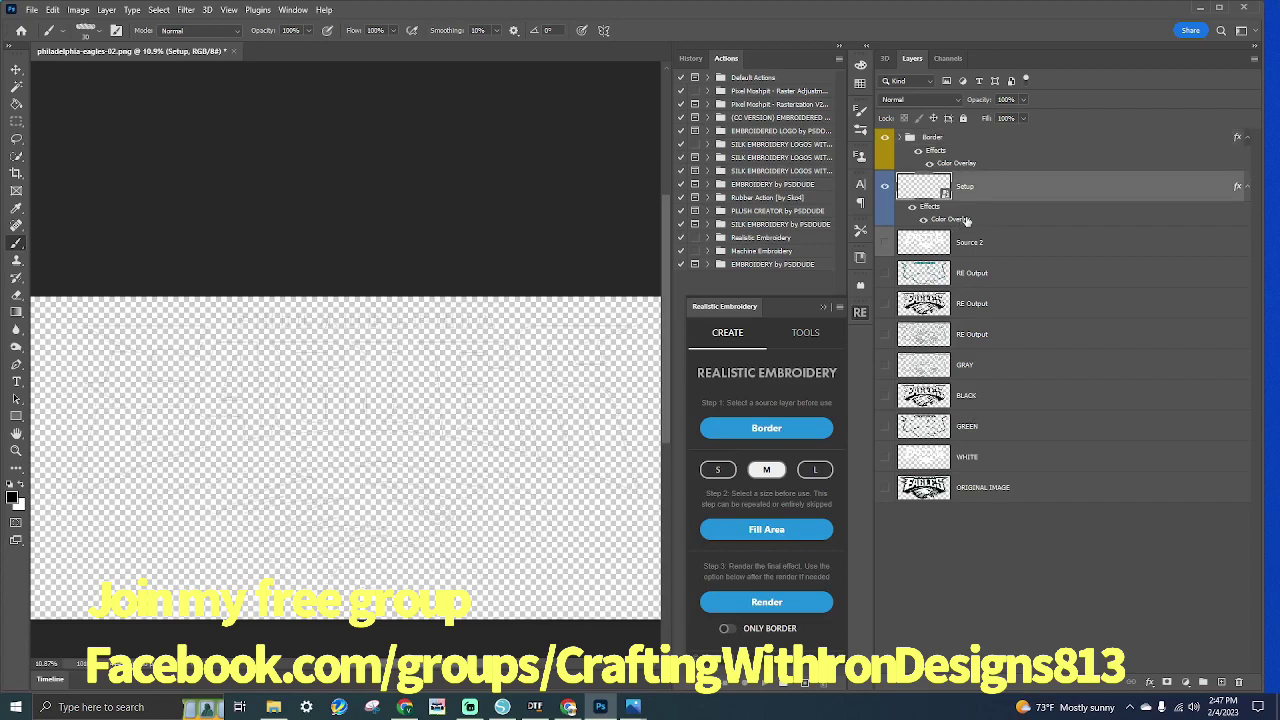
{"action": "double_click", "coordinate": [966, 221]}
{"action": "left_click", "coordinate": [995, 193]}
{"action": "left_click", "coordinate": [991, 362]}
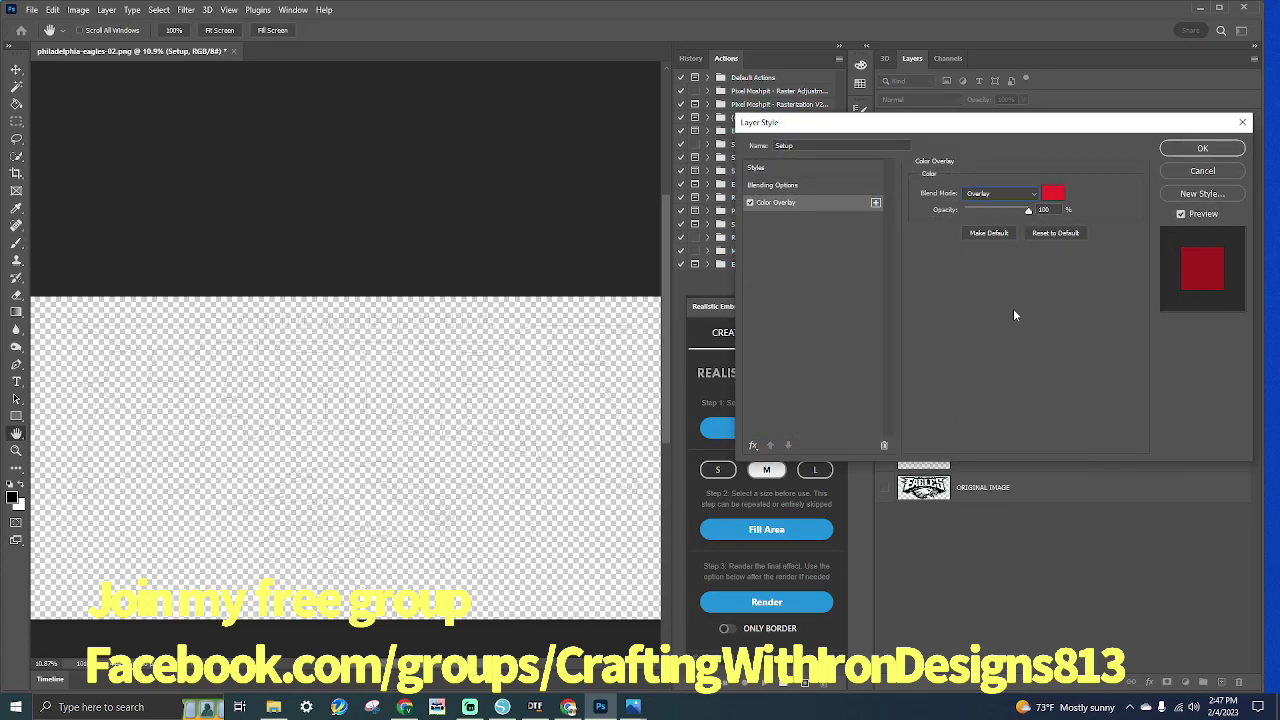
{"action": "left_click", "coordinate": [1053, 193]}
{"action": "type", "text": "FFFFFF"}
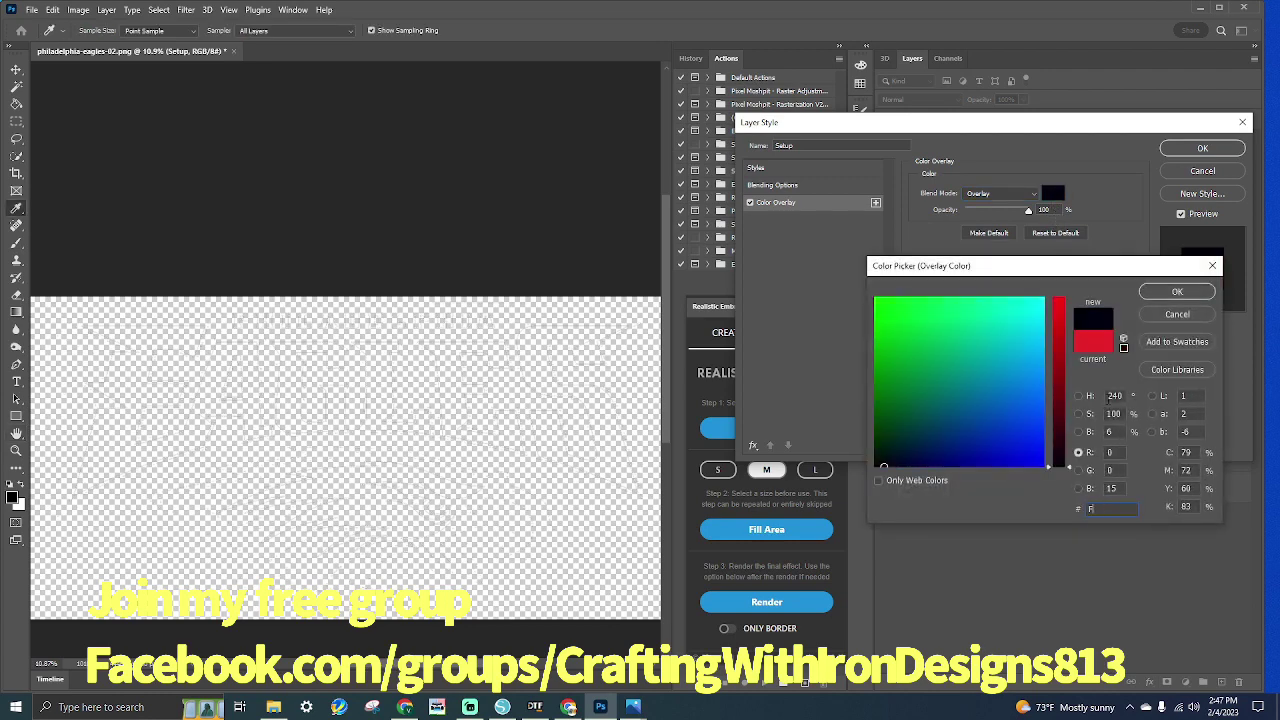
{"action": "left_click", "coordinate": [1176, 293]}
{"action": "left_click", "coordinate": [1205, 150]}
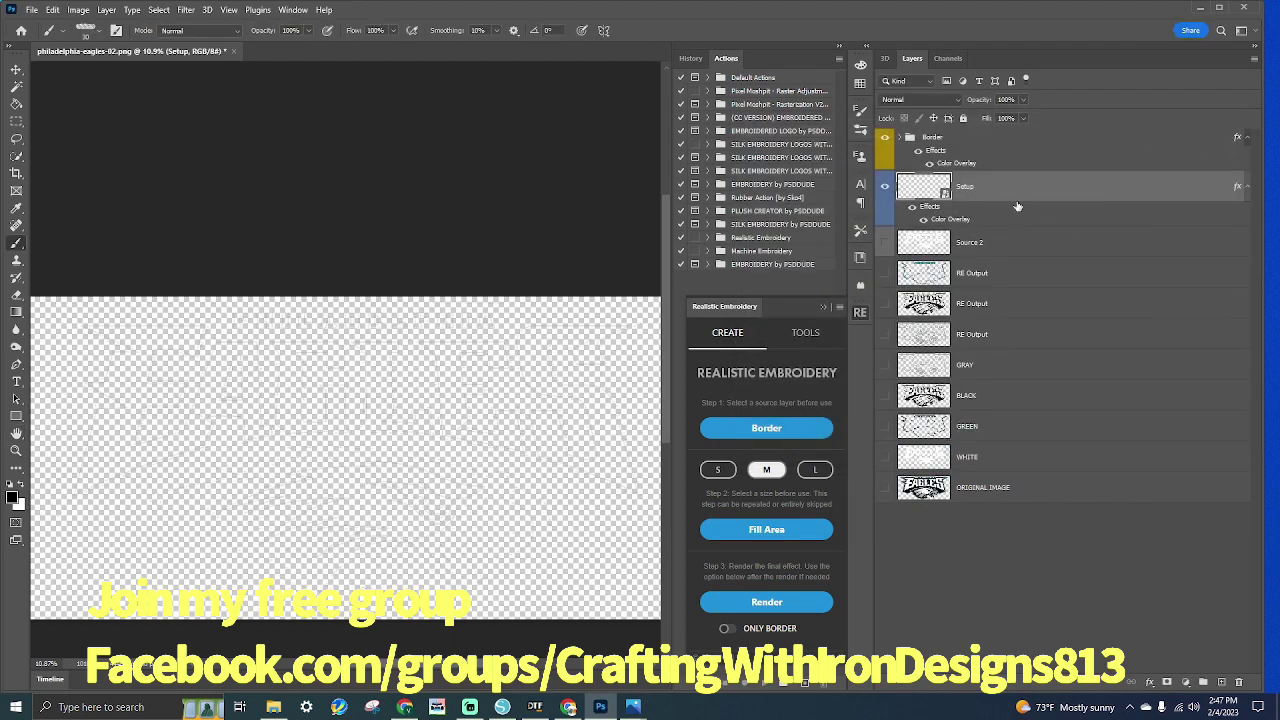
Fill the logo's white areas with repeated passes of medium (M) stitches and render the final embroidery effect
{"action": "left_click", "coordinate": [790, 528]}
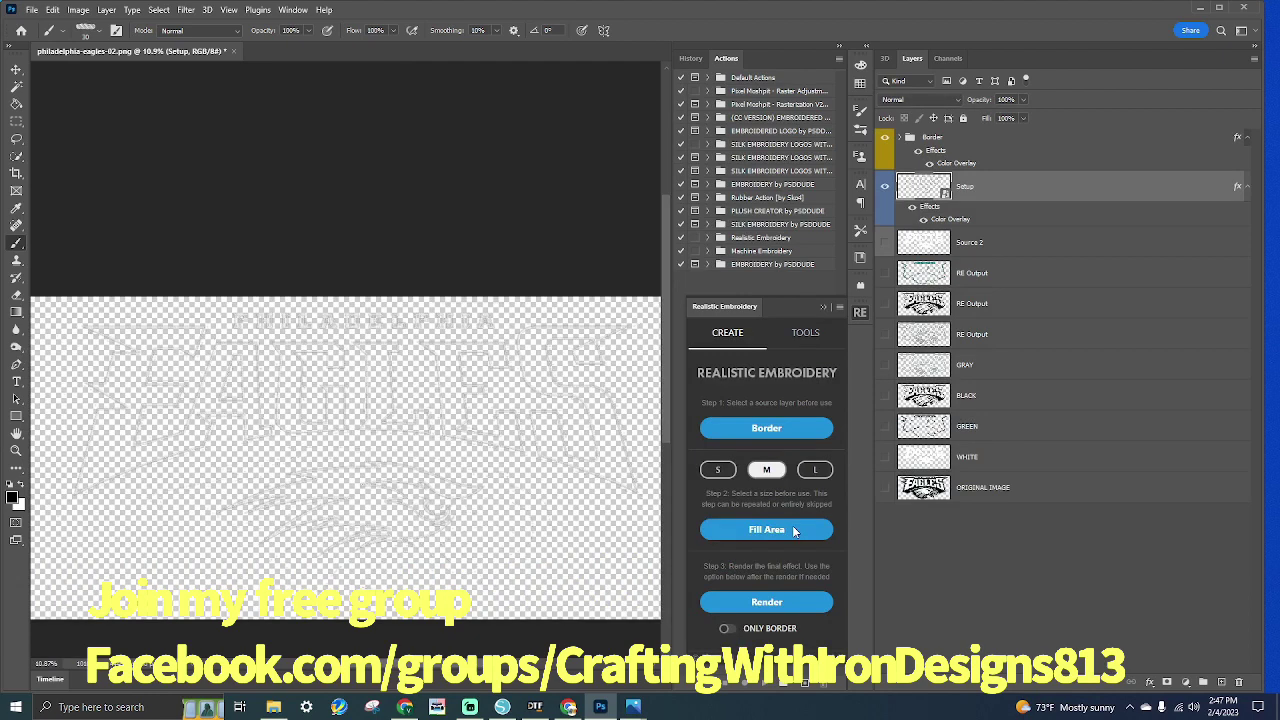
{"action": "left_click", "coordinate": [793, 531]}
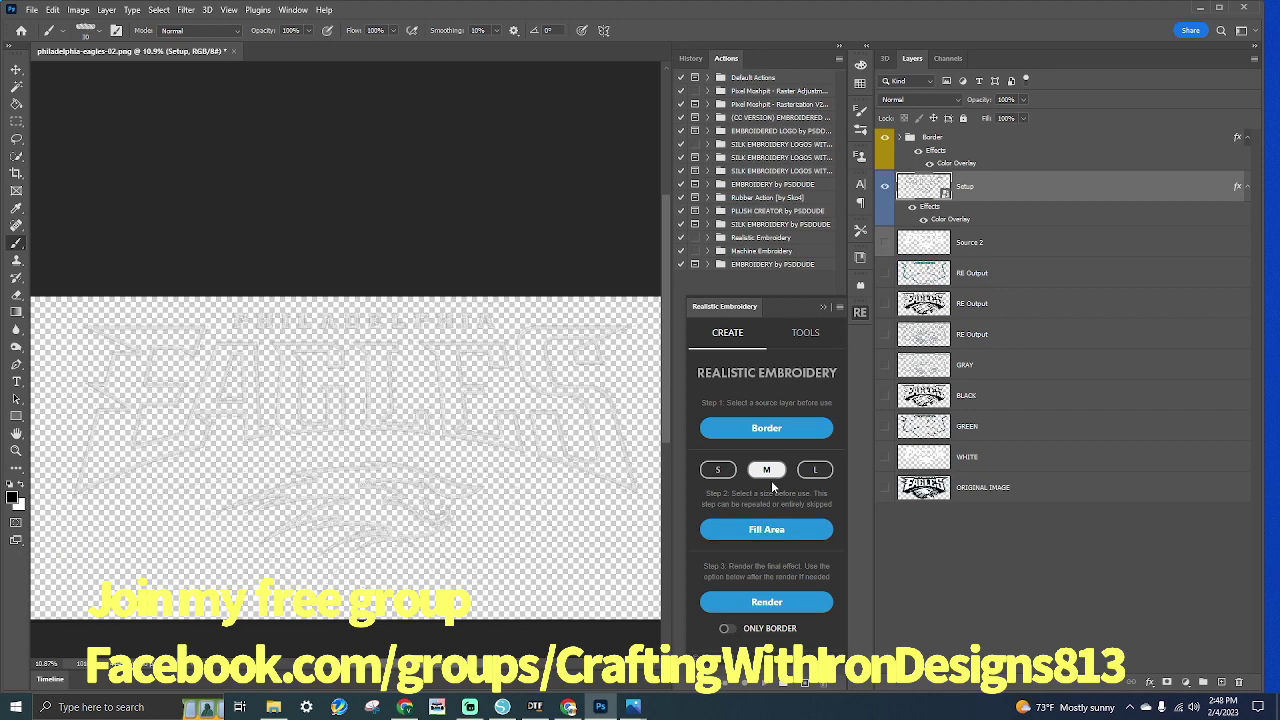
{"action": "left_click", "coordinate": [766, 529]}
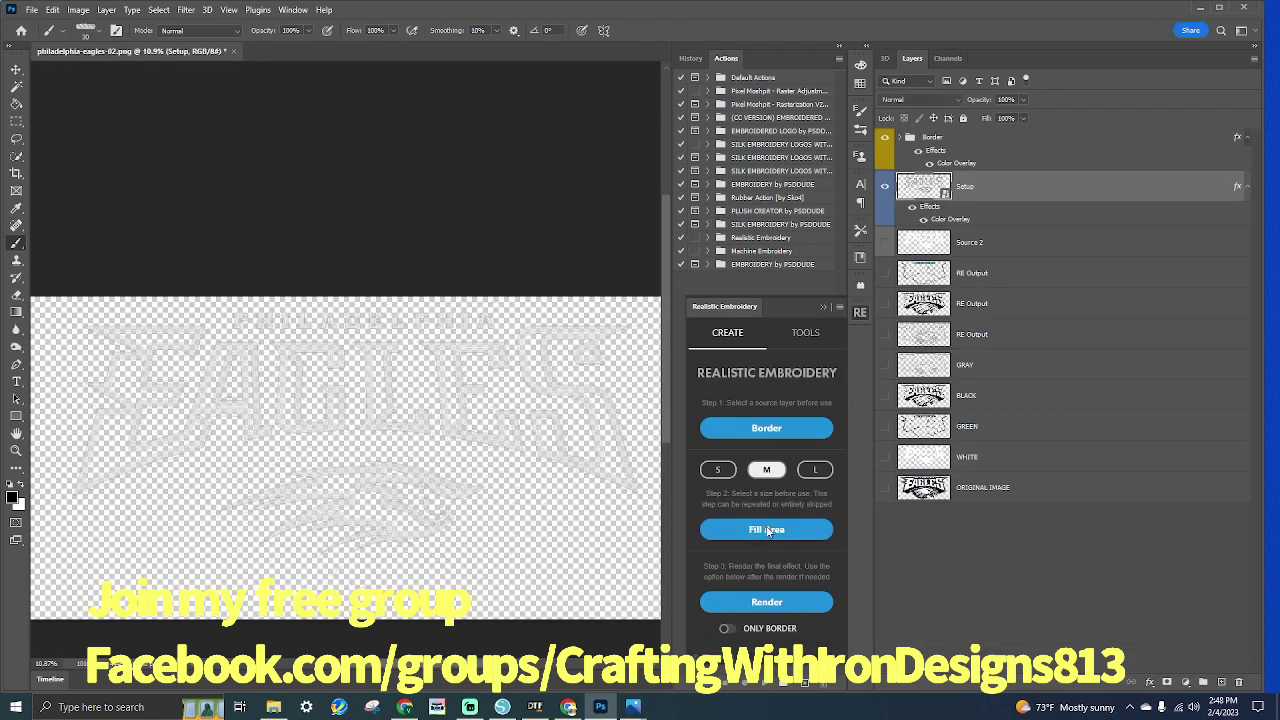
{"action": "left_click", "coordinate": [767, 531]}
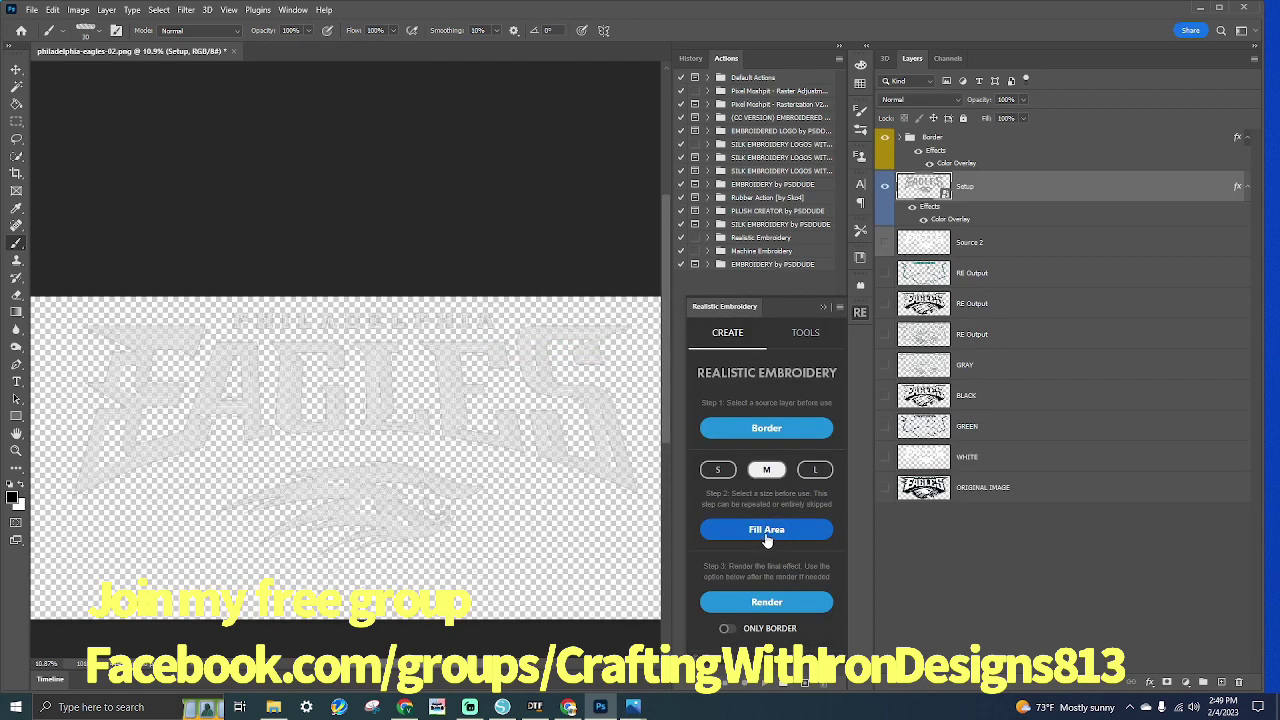
{"action": "left_click", "coordinate": [766, 538]}
{"action": "left_click", "coordinate": [766, 530]}
{"action": "left_click", "coordinate": [789, 533]}
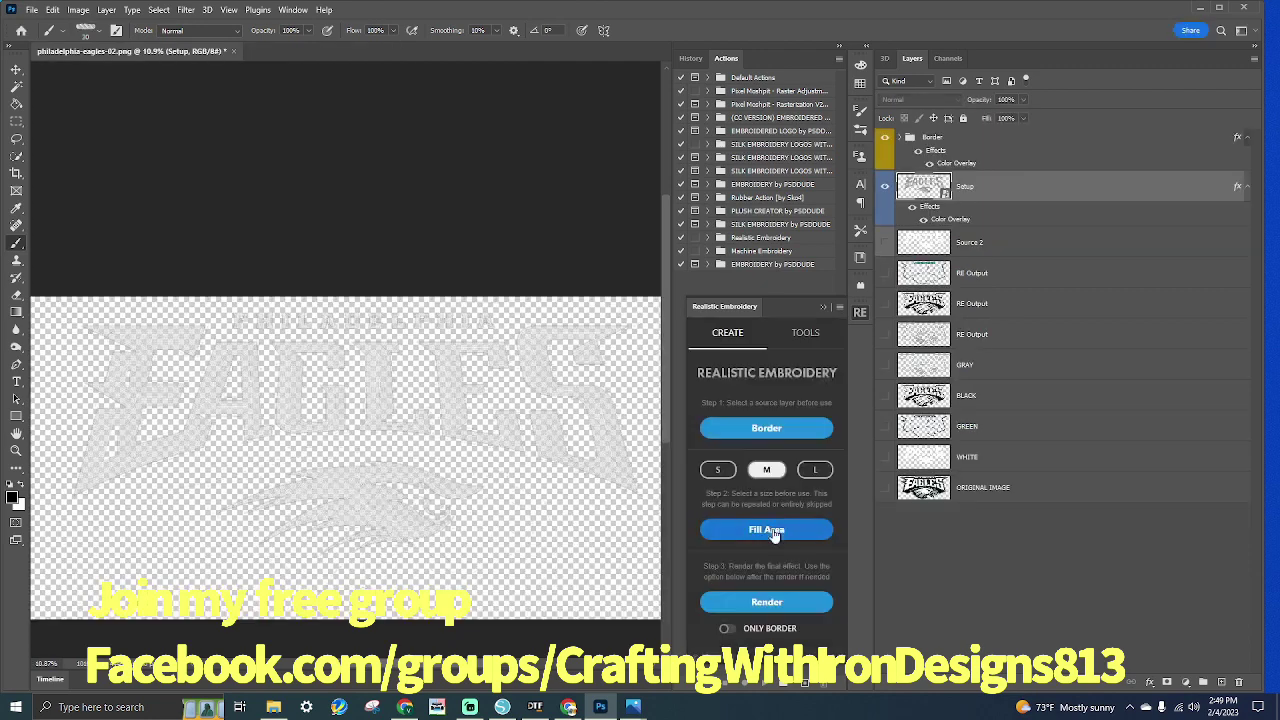
{"action": "left_click", "coordinate": [773, 532]}
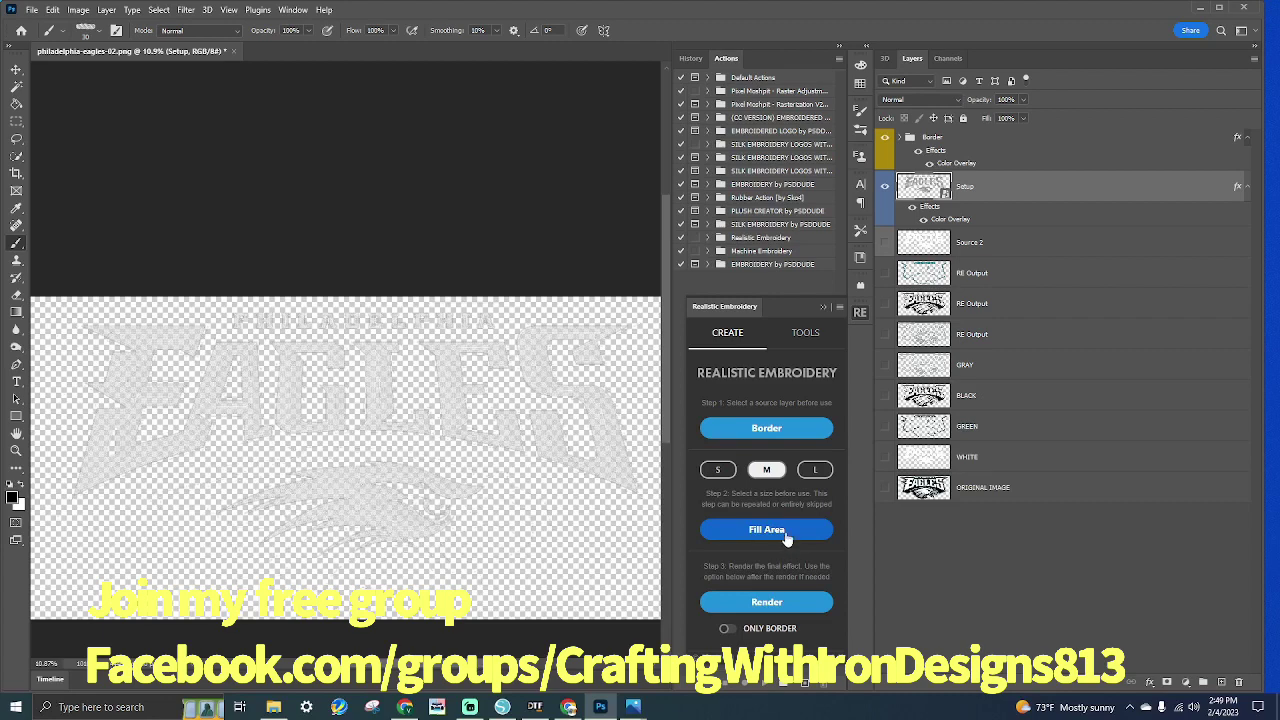
{"action": "left_click", "coordinate": [786, 537]}
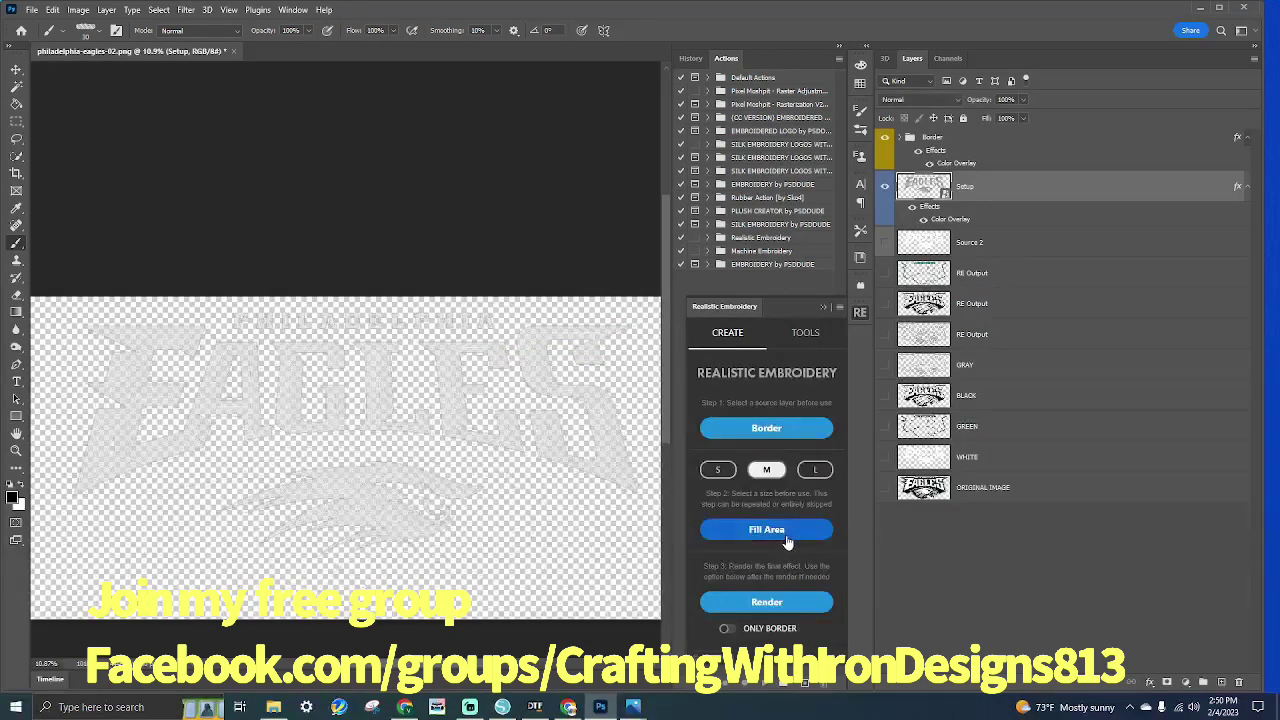
{"action": "left_click", "coordinate": [787, 535]}
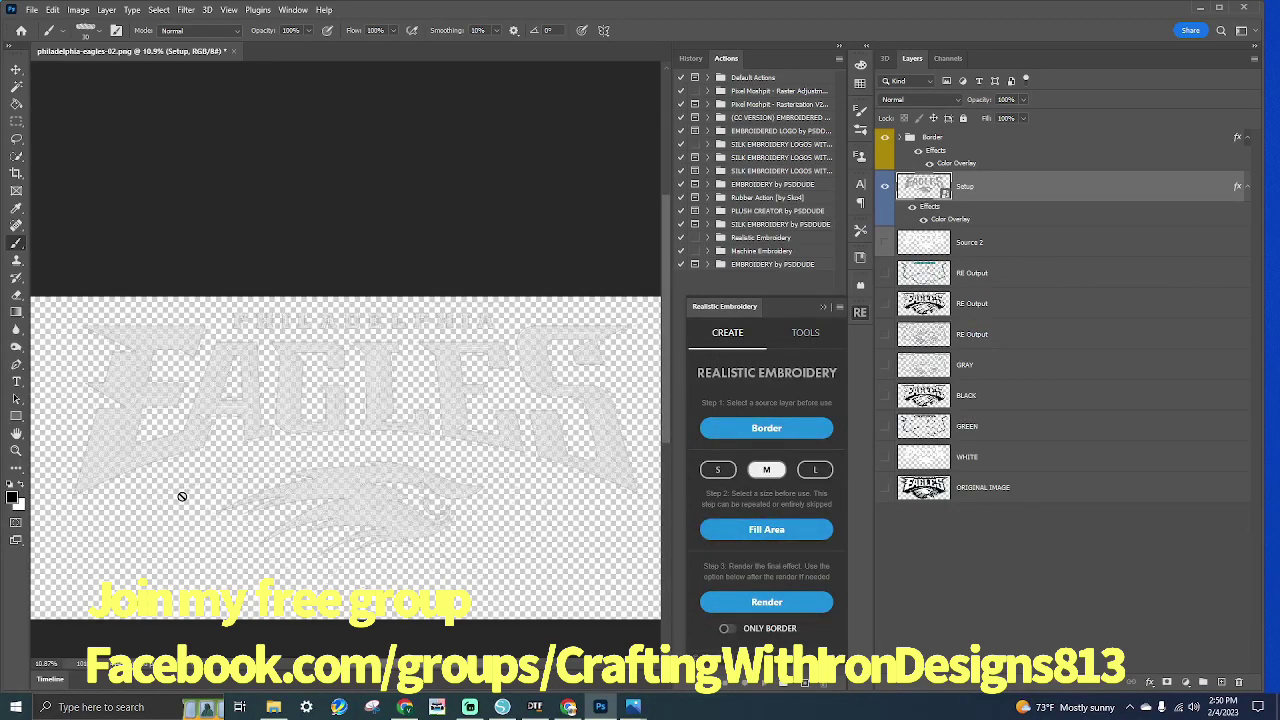
{"action": "left_click", "coordinate": [780, 600]}
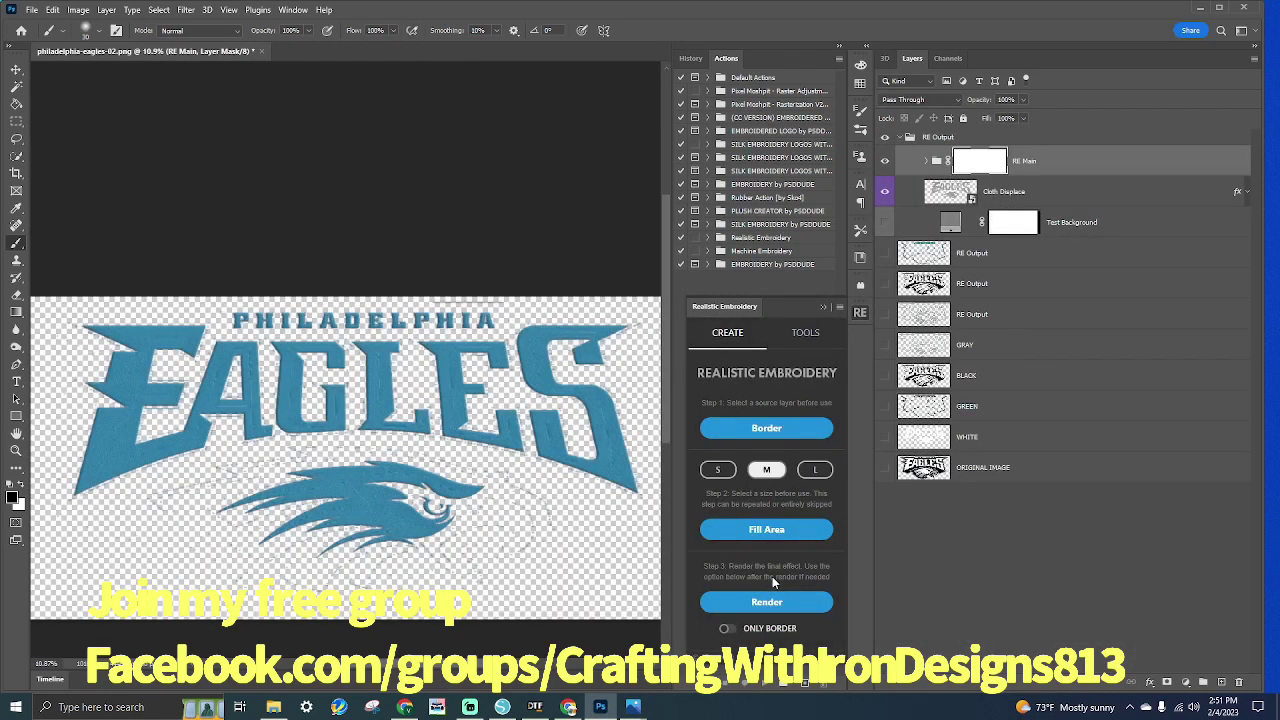
Expand the RE Main group and enable a white Color Overlay on the Filling Color layer
{"action": "left_click", "coordinate": [925, 161]}
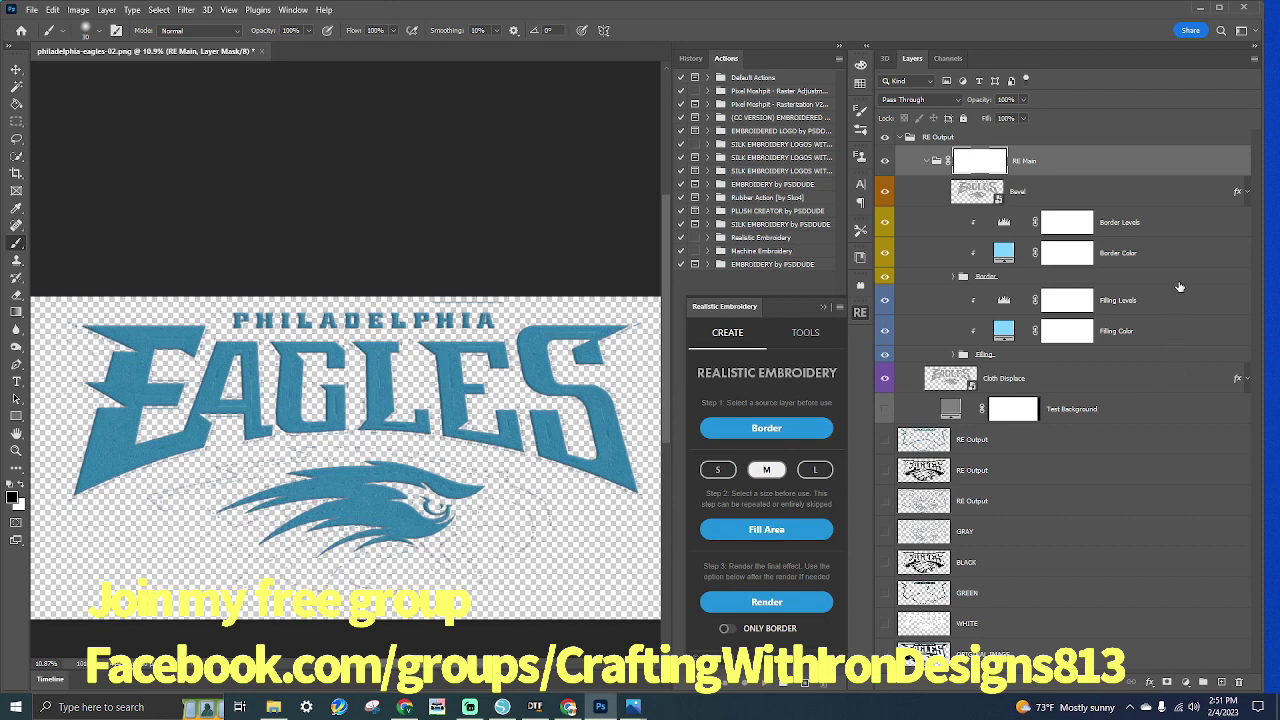
{"action": "left_click", "coordinate": [1174, 337]}
{"action": "double_click", "coordinate": [1174, 337]}
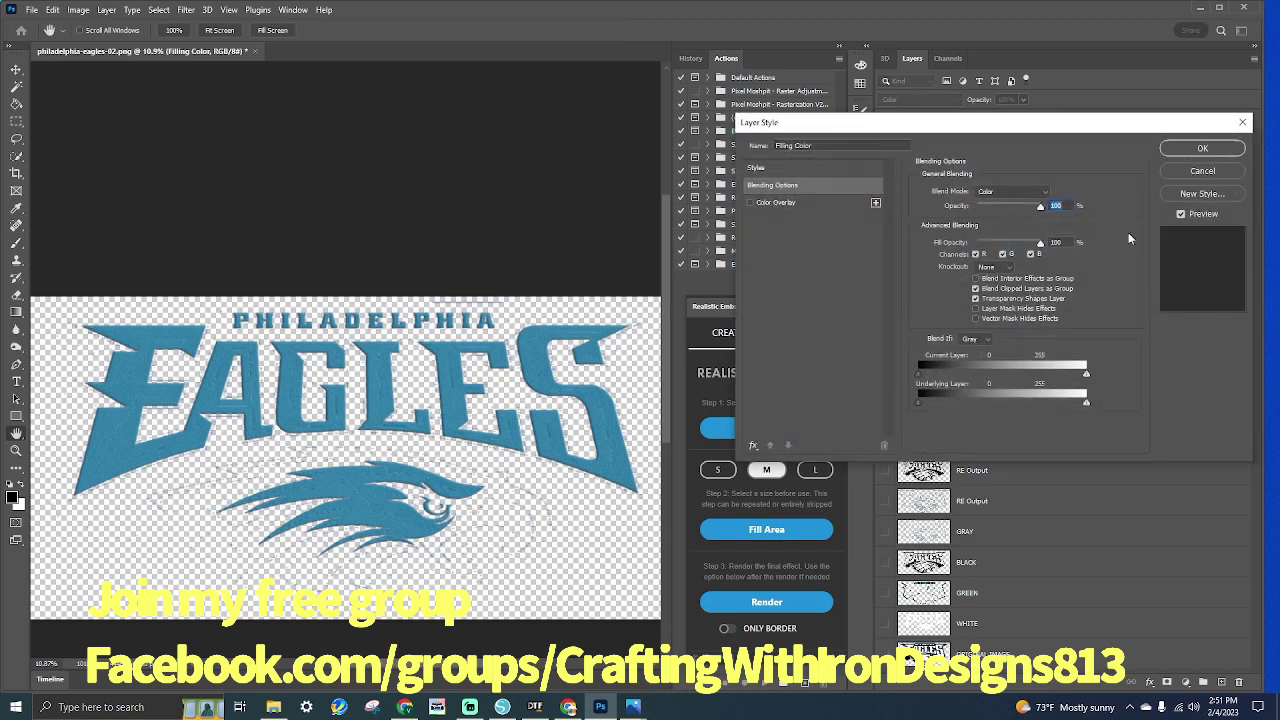
{"action": "left_click", "coordinate": [777, 202]}
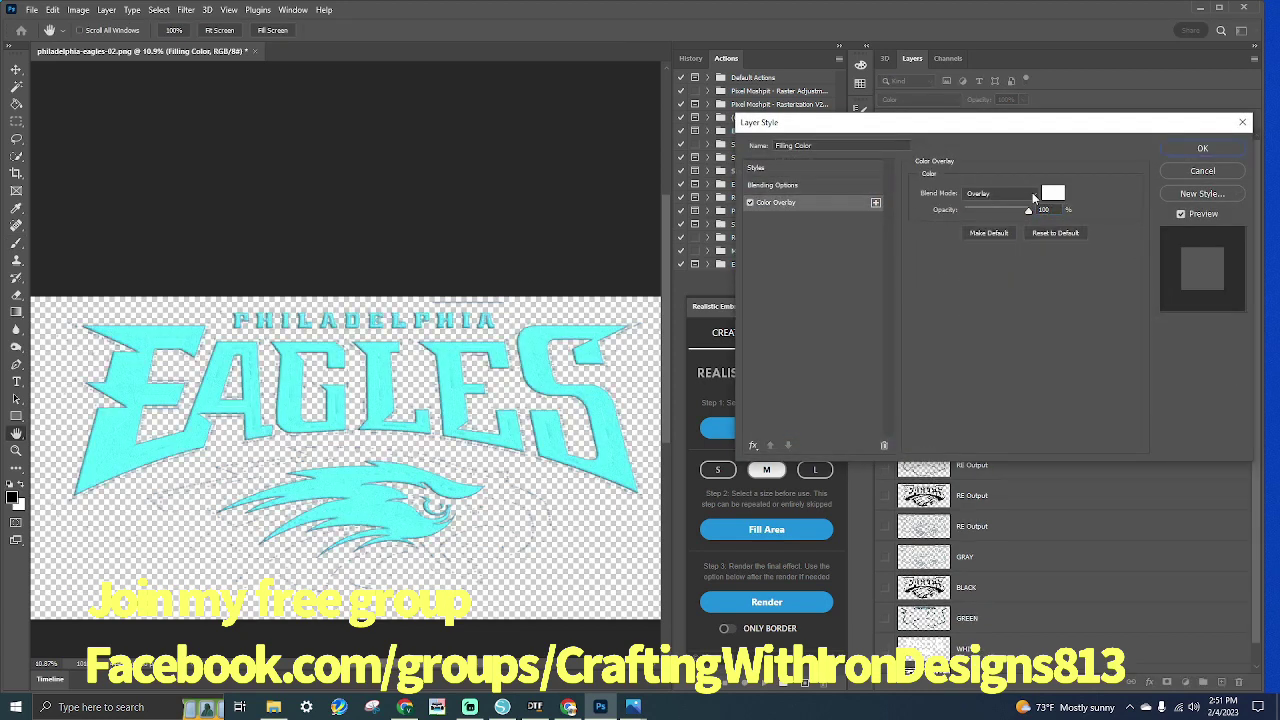
Try the Color and Darken blend modes on the Filling Color layer's white overlay
{"action": "left_click", "coordinate": [1024, 200]}
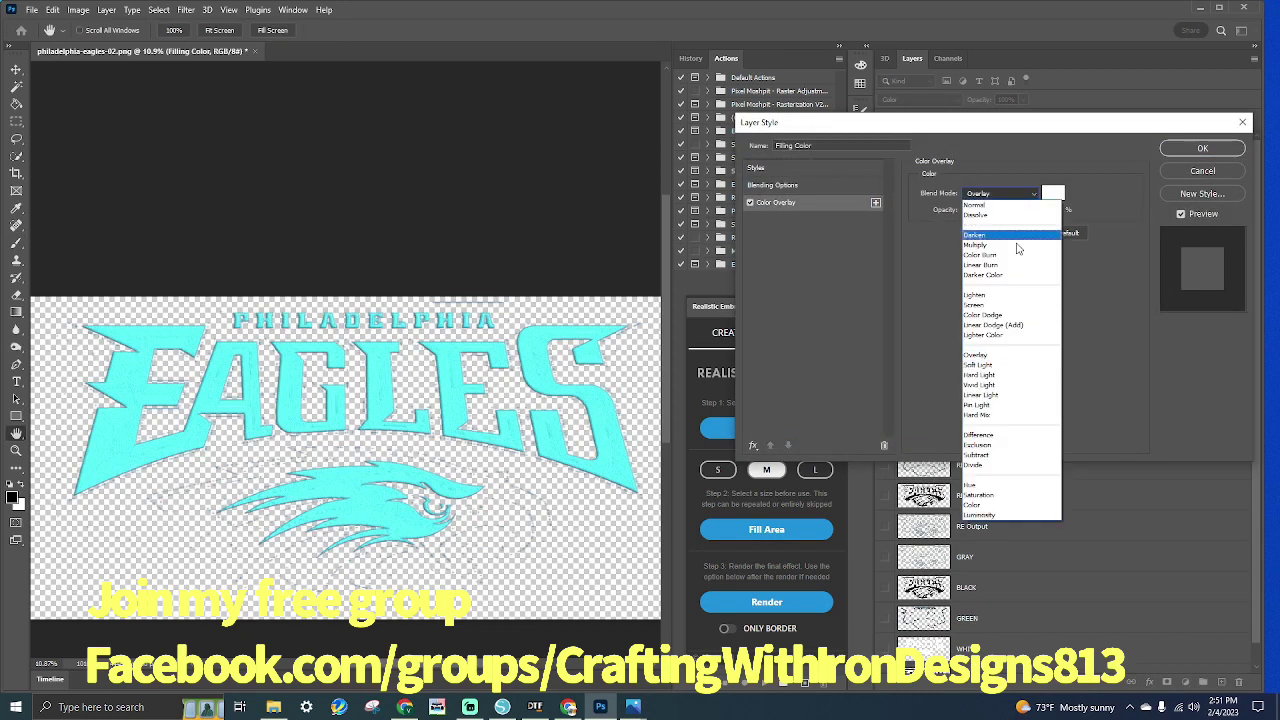
{"action": "left_click", "coordinate": [993, 502]}
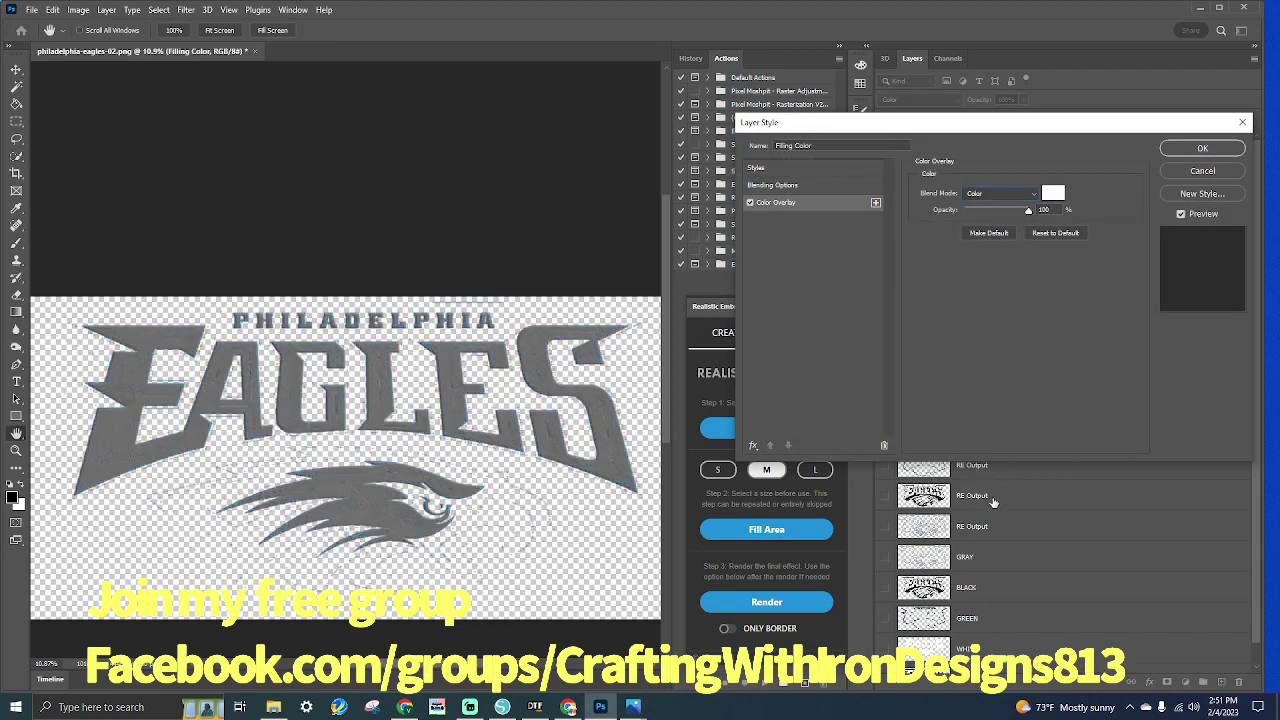
{"action": "left_click", "coordinate": [1021, 199]}
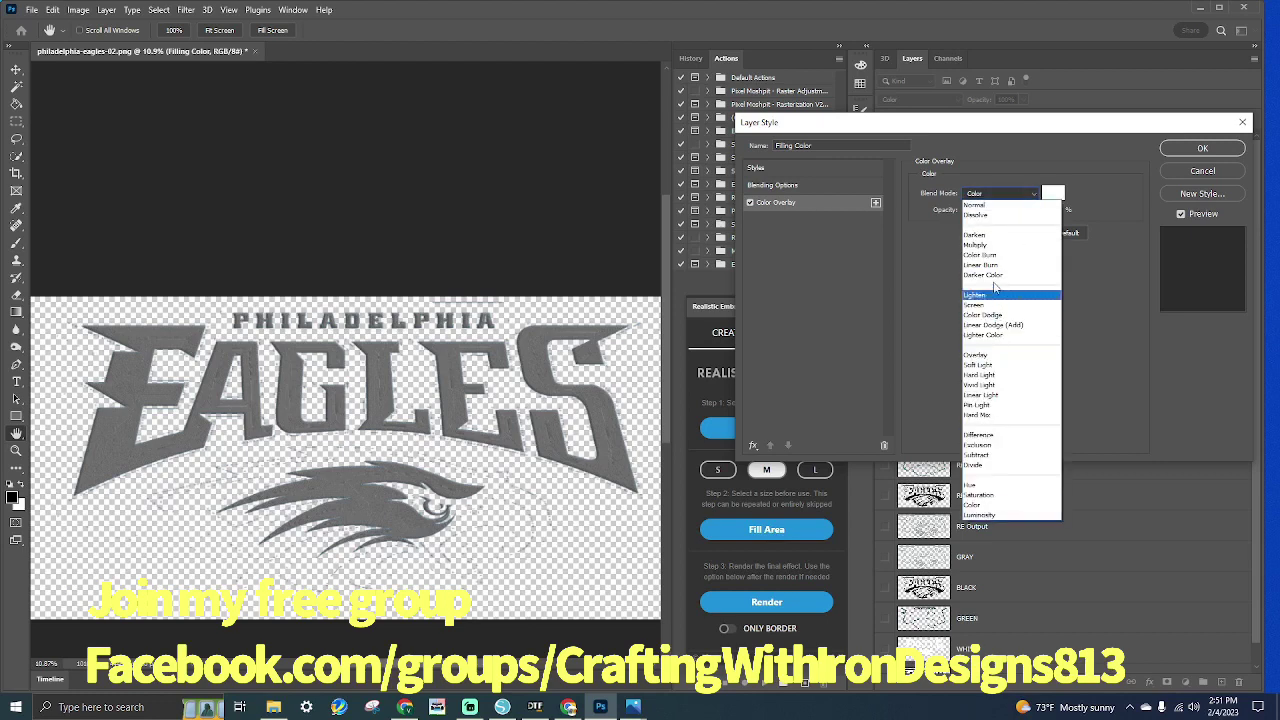
{"action": "left_click", "coordinate": [992, 238]}
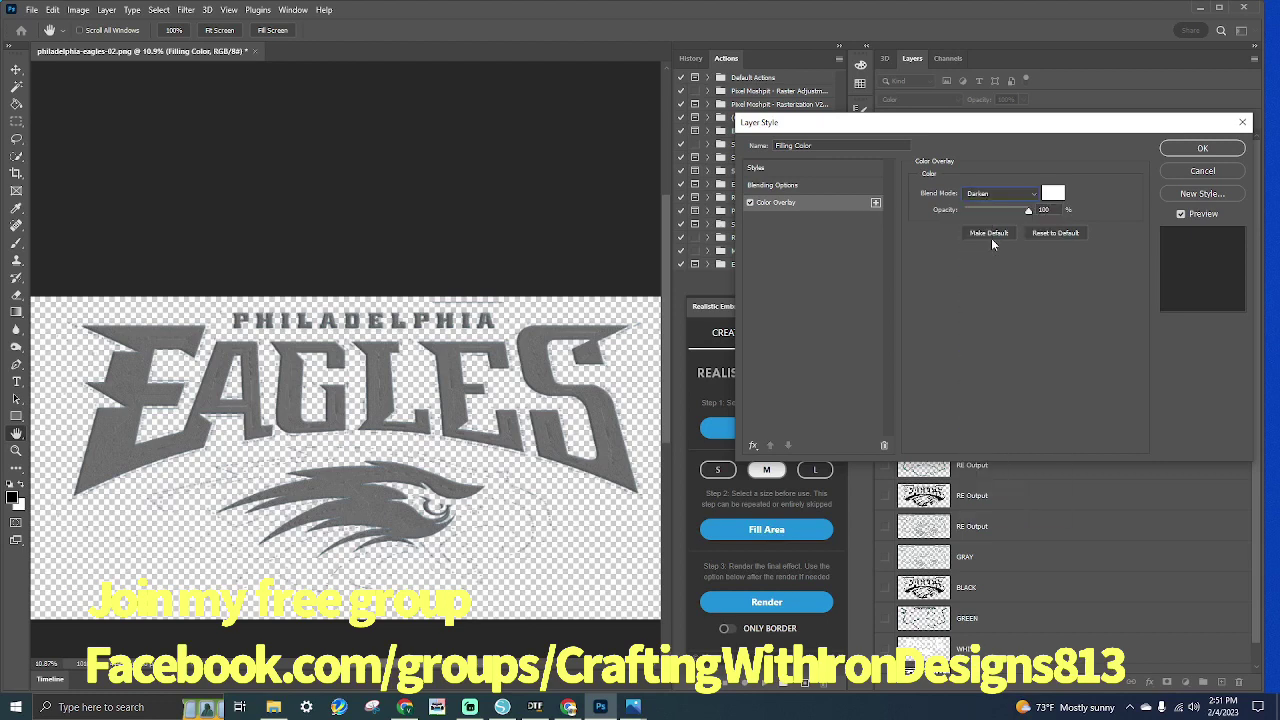
Set the blend mode of the Filling Color layer's white Color Overlay to Lighten and apply the style
{"action": "left_click", "coordinate": [1000, 193]}
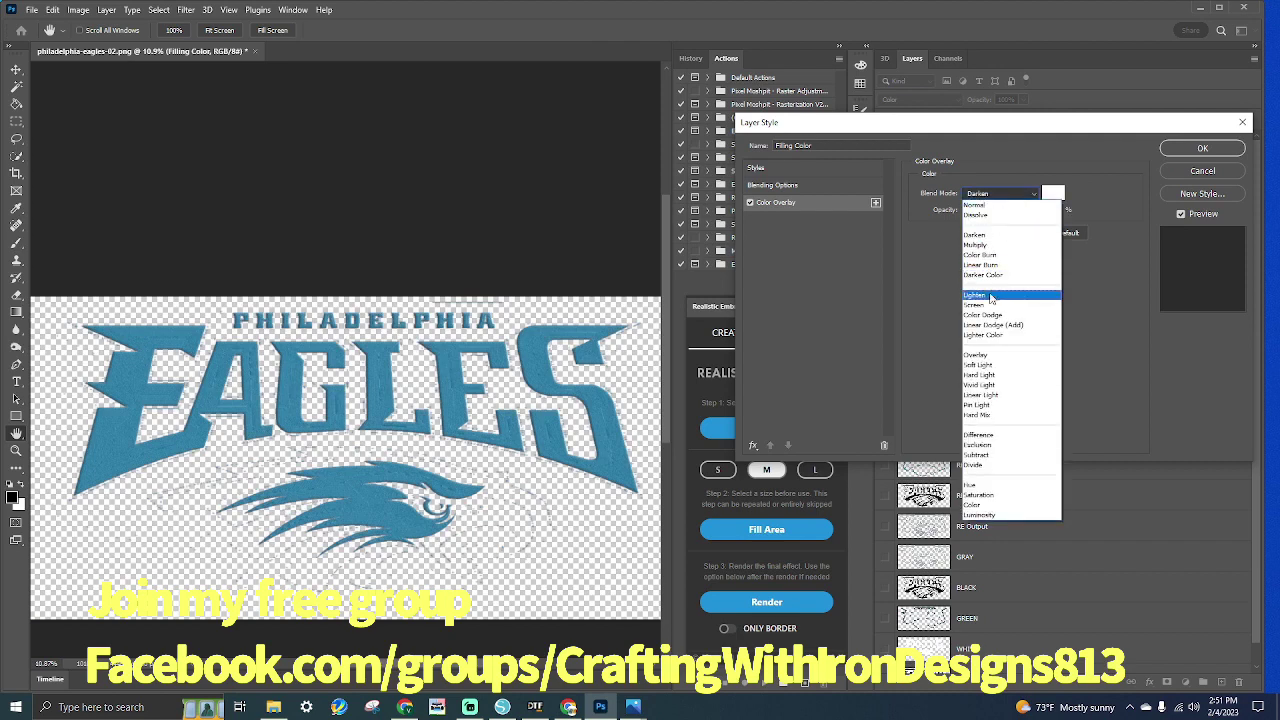
{"action": "left_click", "coordinate": [991, 297]}
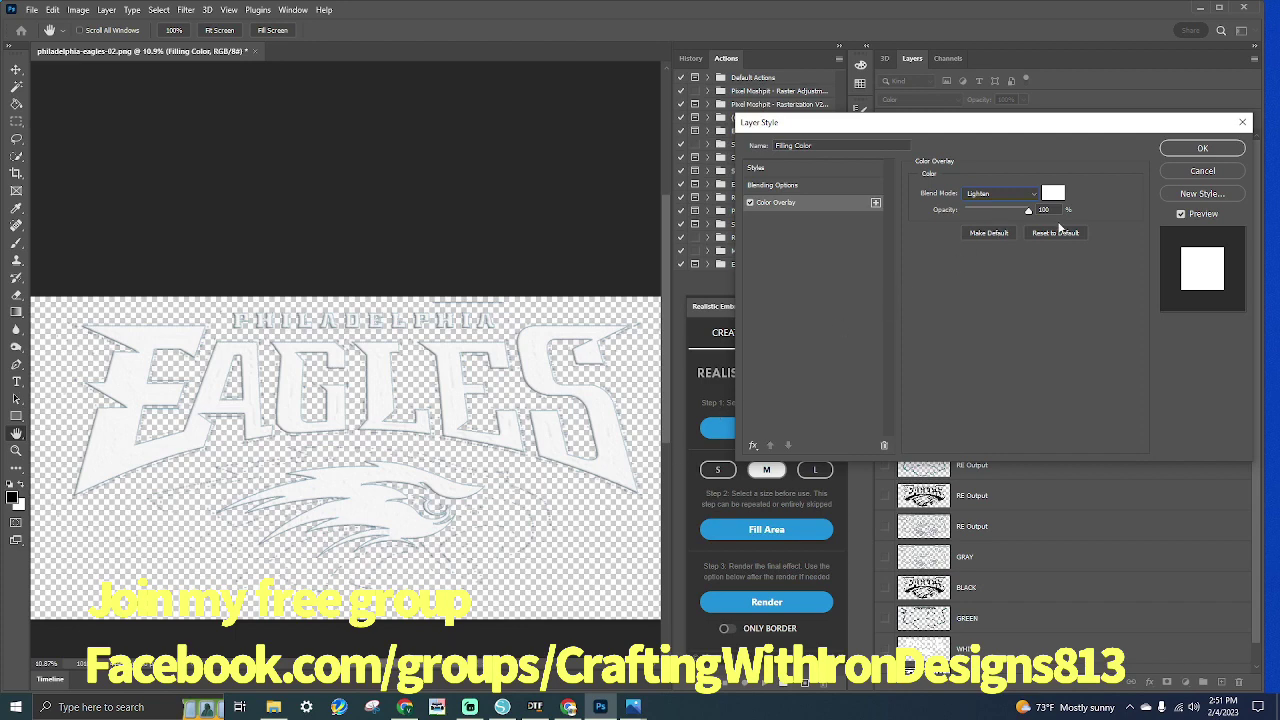
{"action": "left_click", "coordinate": [1201, 149]}
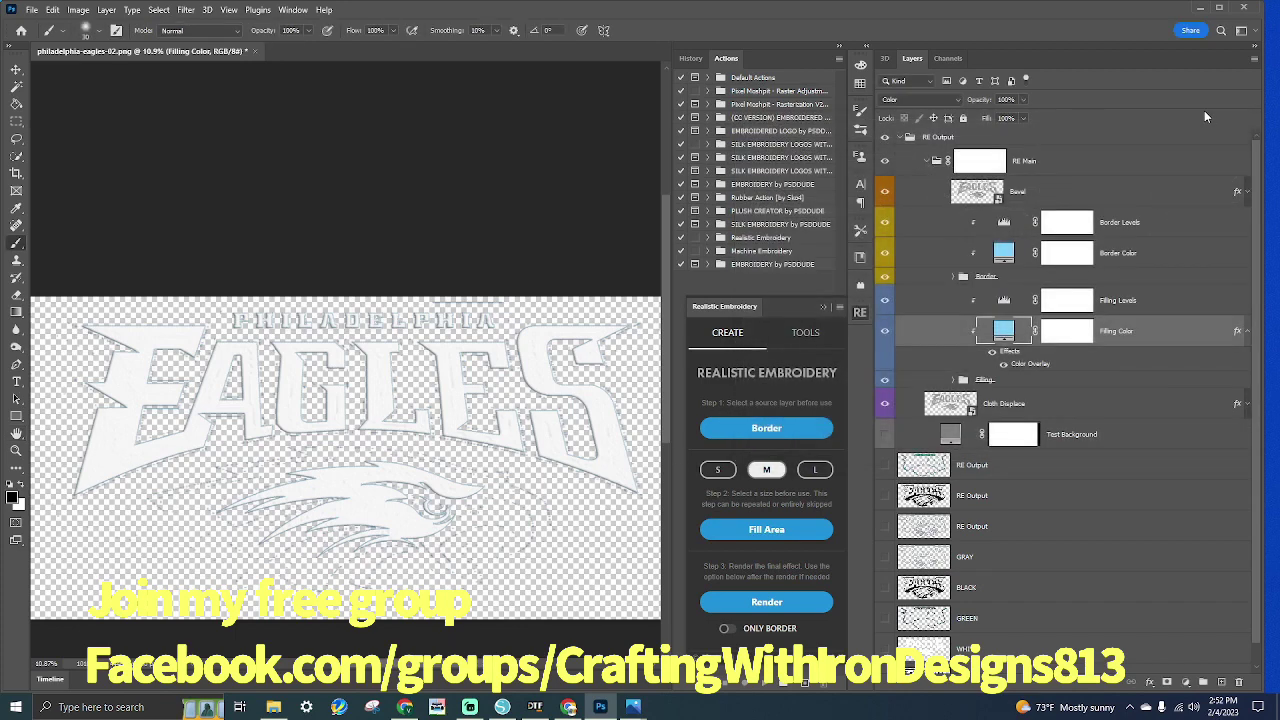
{"action": "double_click", "coordinate": [1155, 257]}
{"action": "left_click", "coordinate": [999, 191]}
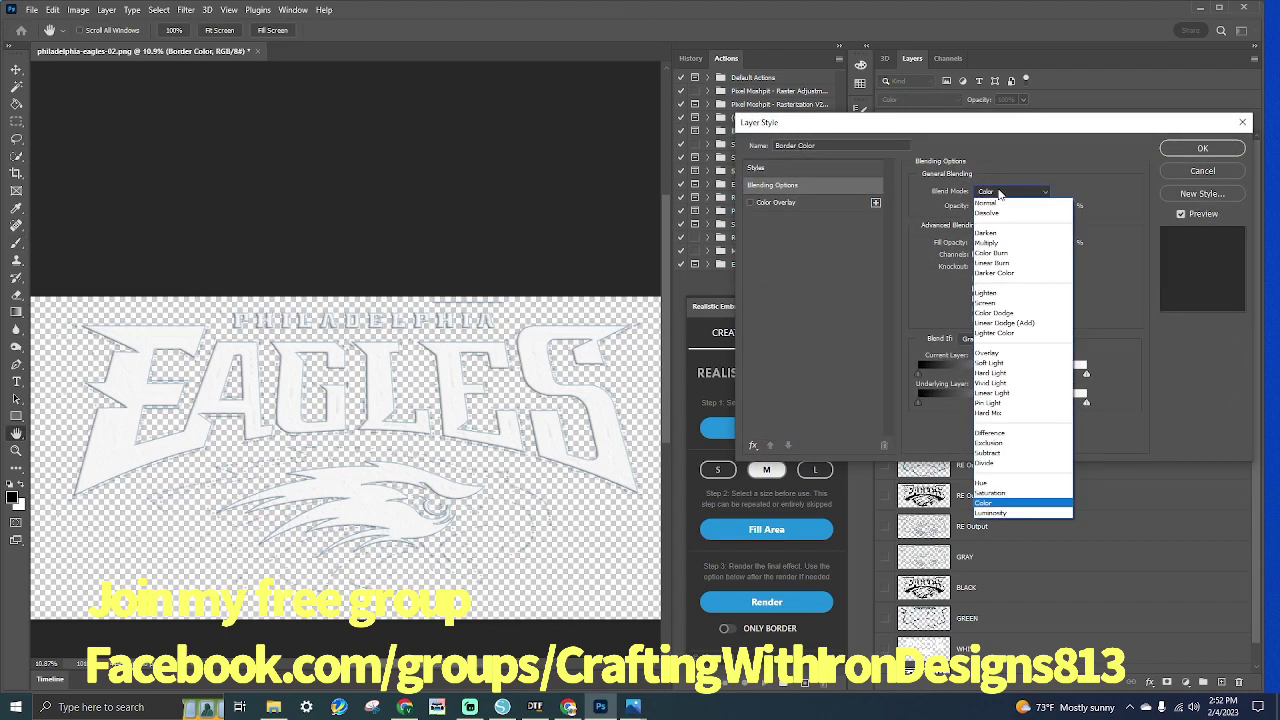
{"action": "left_click", "coordinate": [1010, 292]}
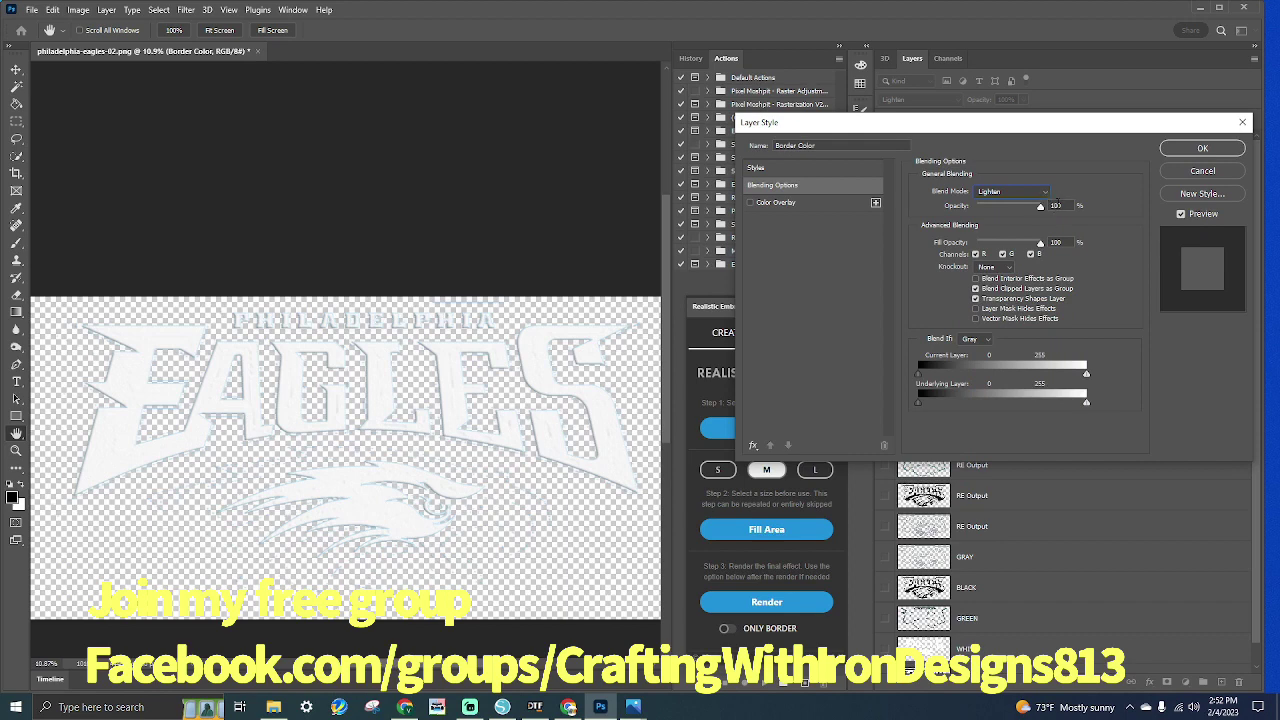
{"action": "left_click", "coordinate": [808, 204]}
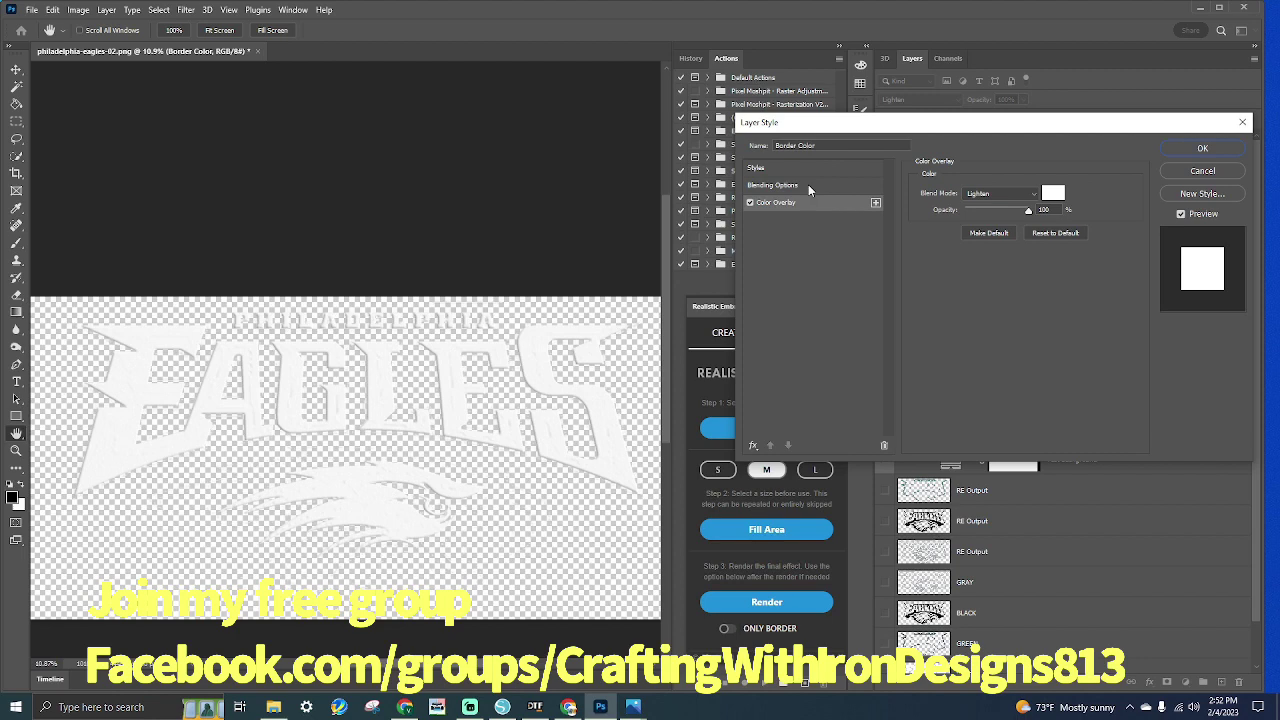
{"action": "left_click", "coordinate": [809, 187]}
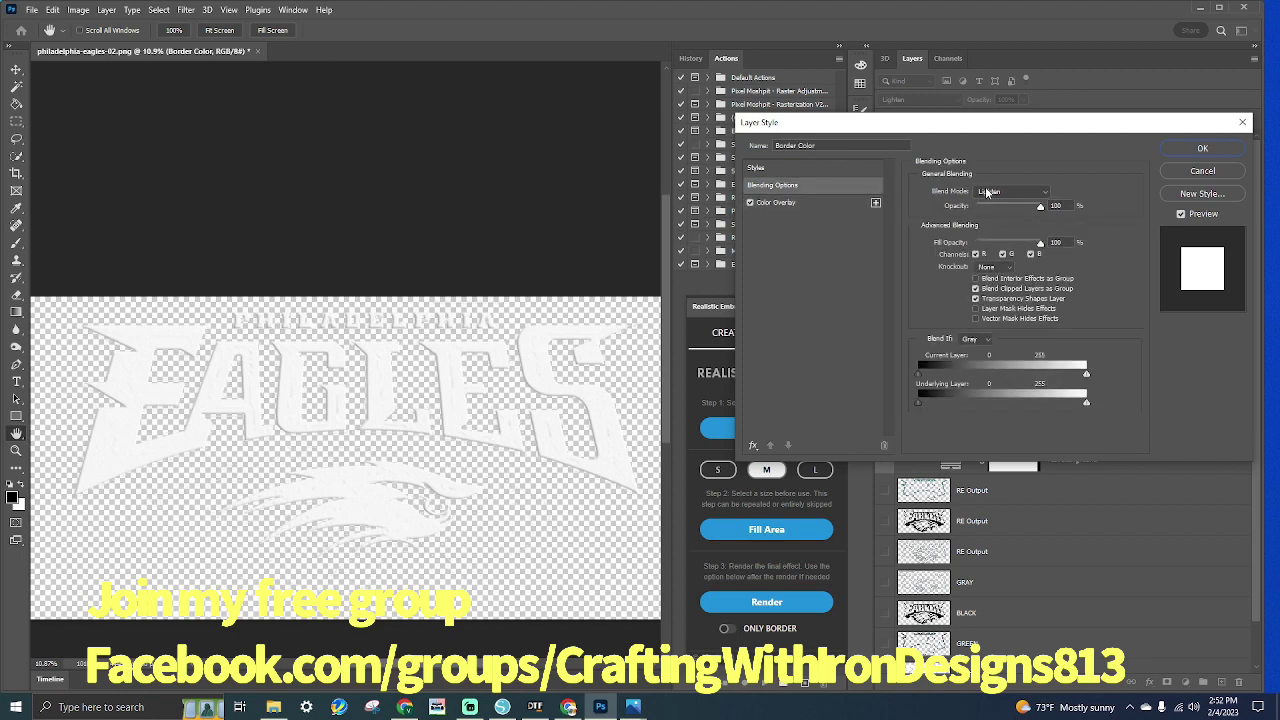
{"action": "left_click", "coordinate": [987, 193]}
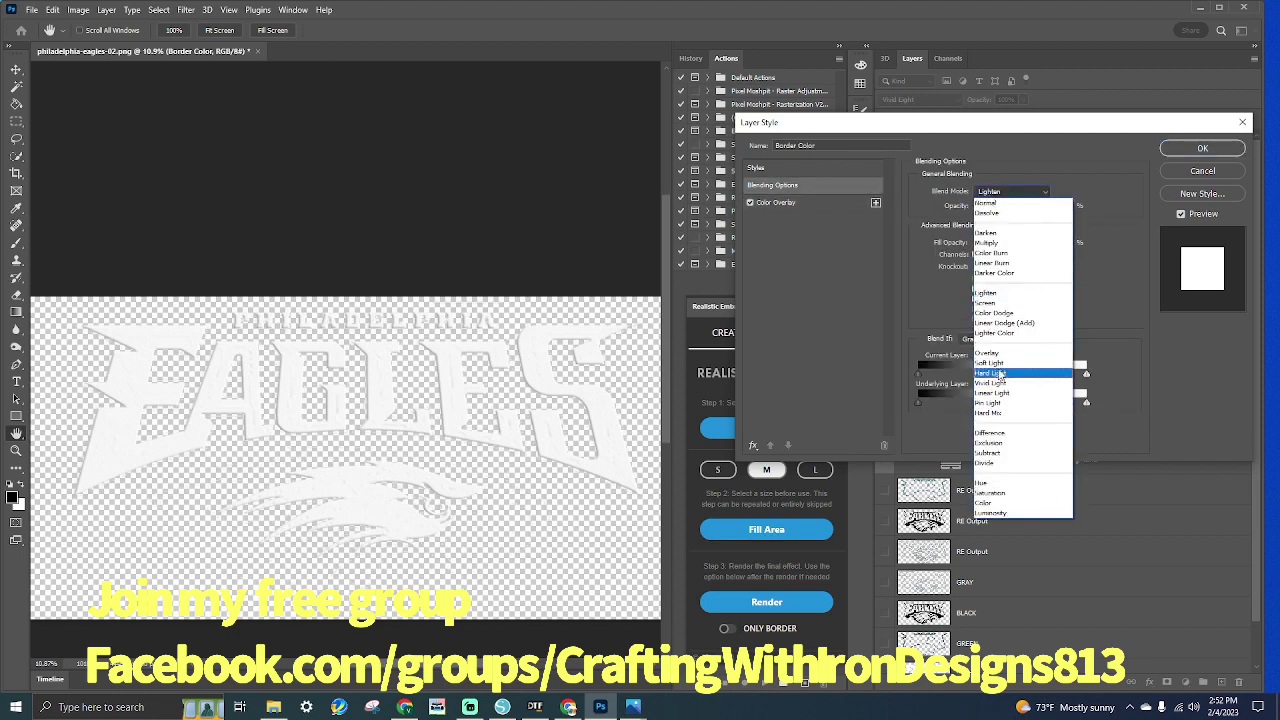
{"action": "left_click", "coordinate": [1166, 175]}
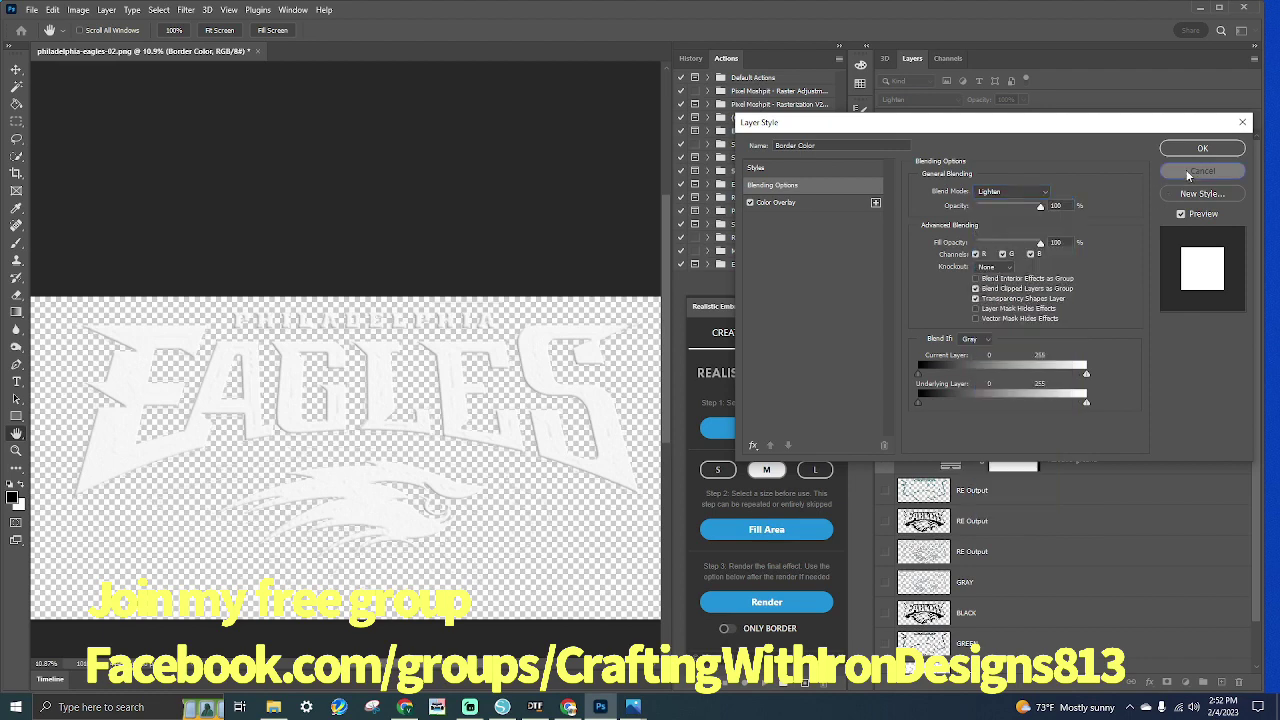
{"action": "left_click", "coordinate": [1180, 172]}
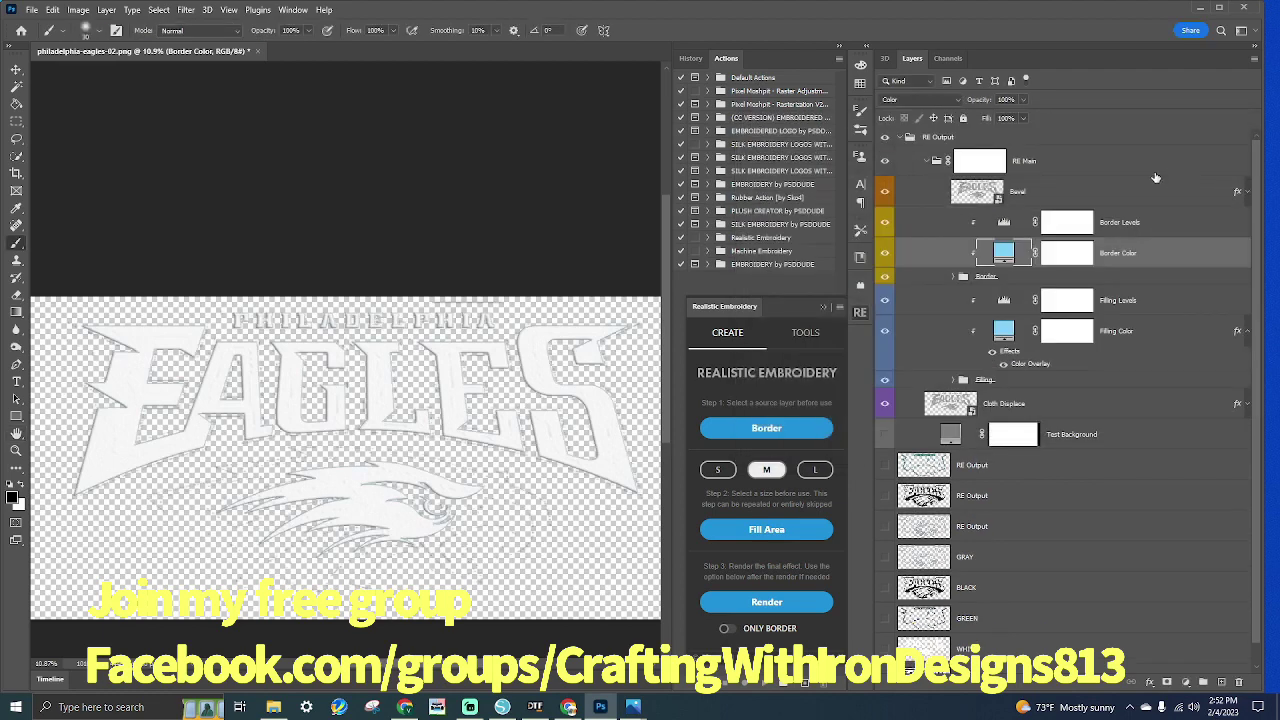
Enable a white Color Overlay with the Lighten blend mode on the Border Color layer and apply the style
{"action": "double_click", "coordinate": [1169, 260]}
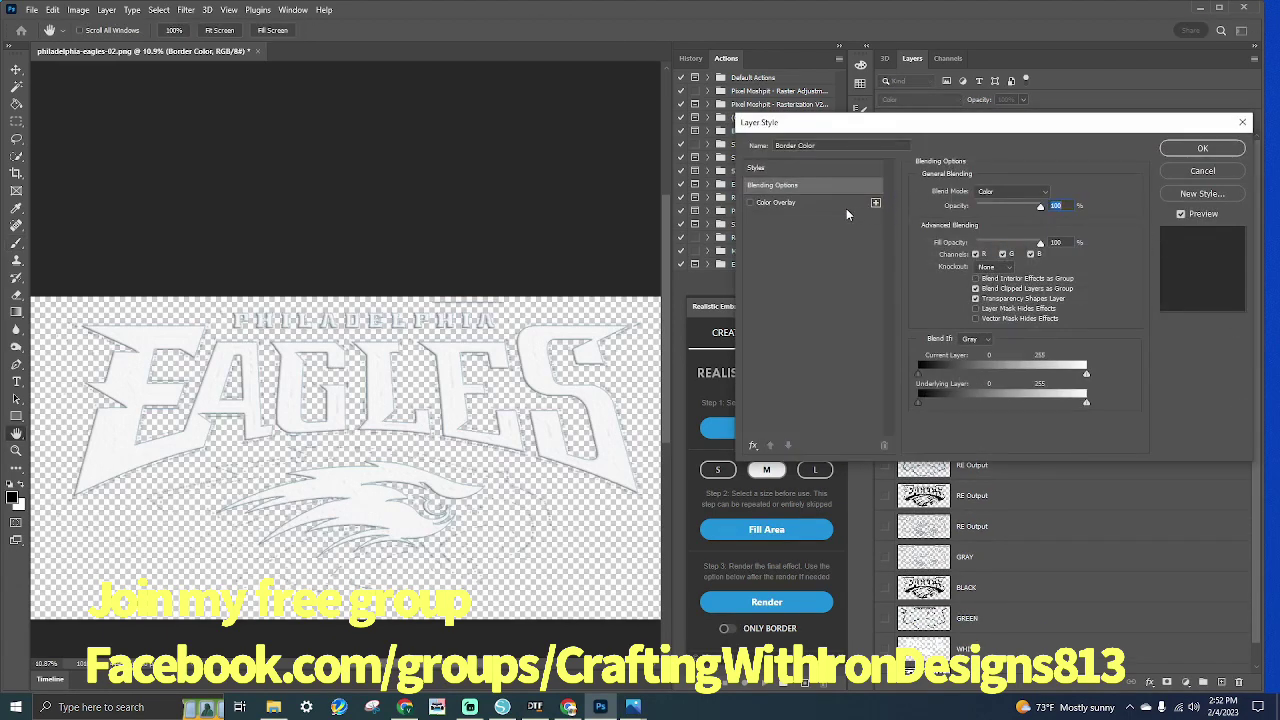
{"action": "left_click", "coordinate": [815, 203]}
{"action": "left_click", "coordinate": [1035, 196]}
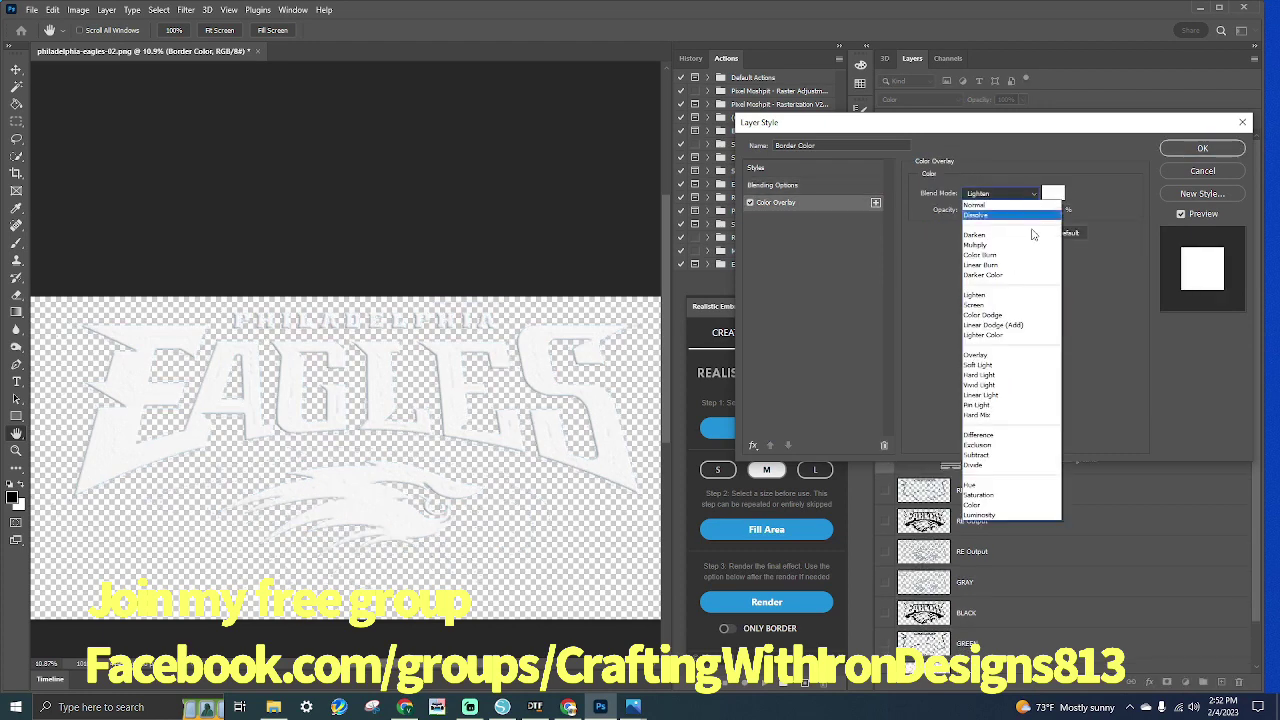
{"action": "left_click", "coordinate": [1000, 295]}
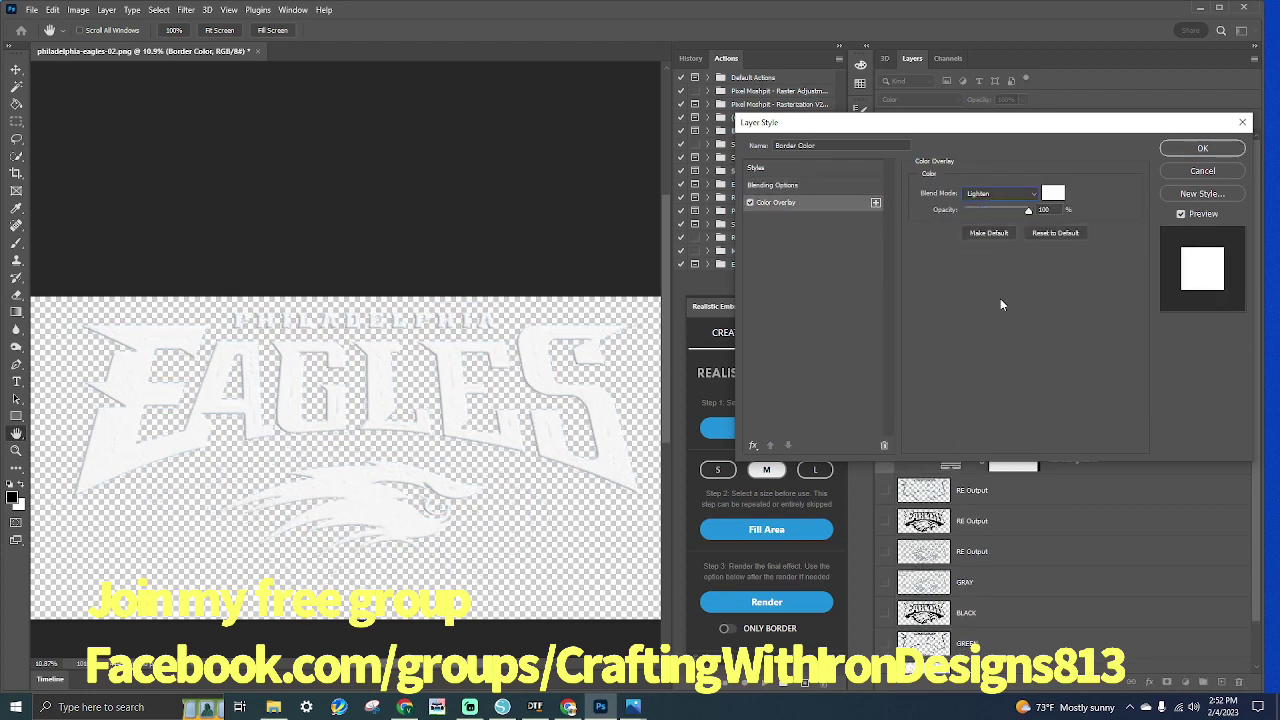
{"action": "left_click", "coordinate": [1201, 148]}
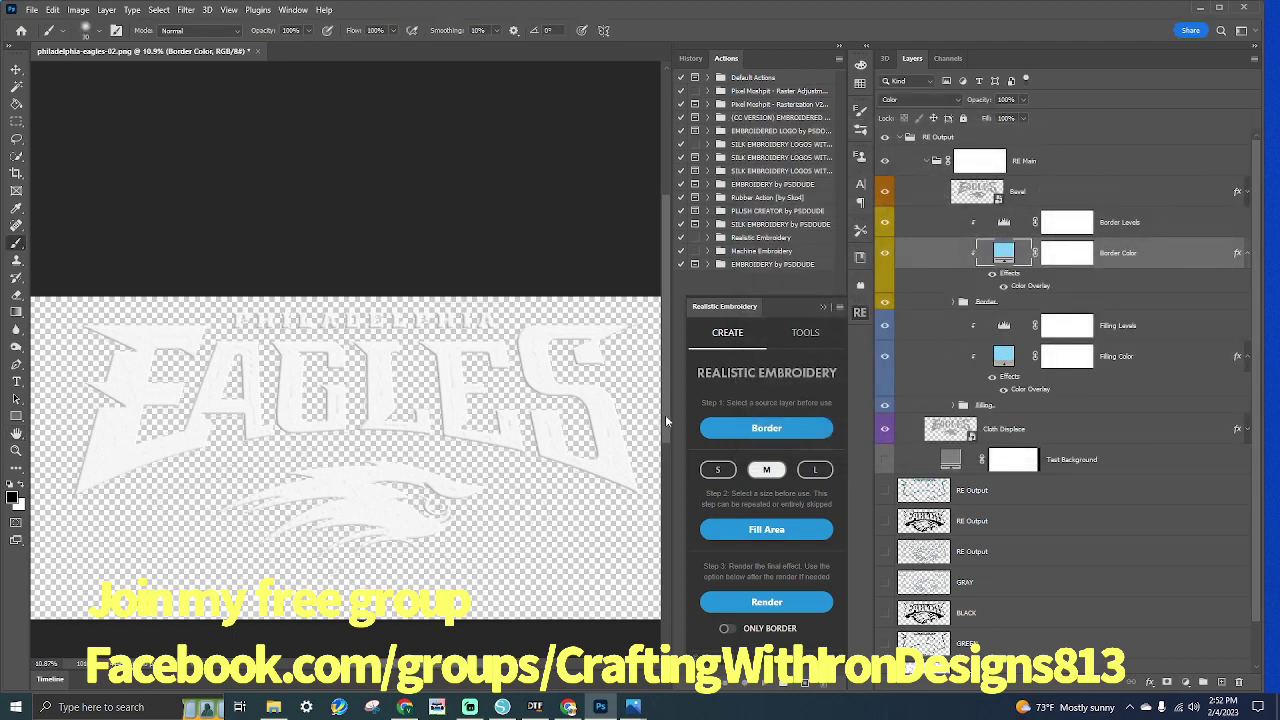
Expand the Border group and make its hidden Border 3 and Border 4 layers visible in the S, M and L variants
{"action": "left_click", "coordinate": [924, 166]}
{"action": "left_click", "coordinate": [953, 302]}
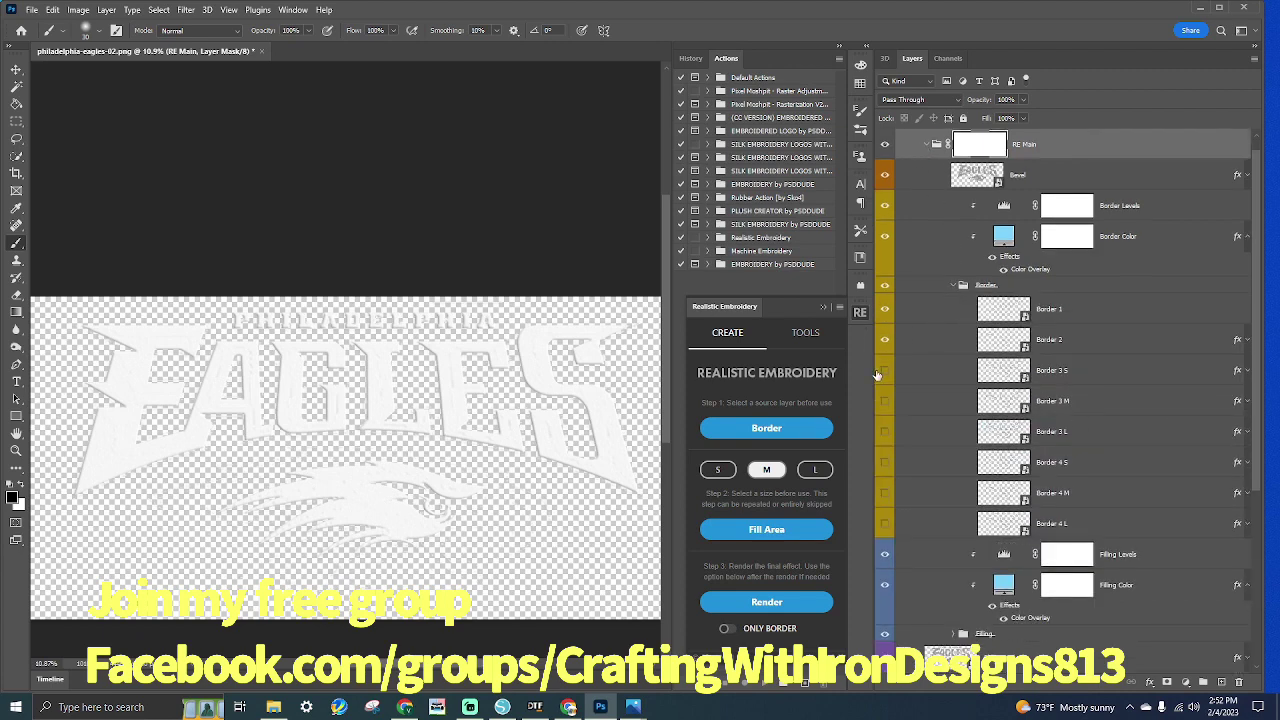
{"action": "left_click_drag", "start_coordinate": [885, 435], "coordinate": [883, 522]}
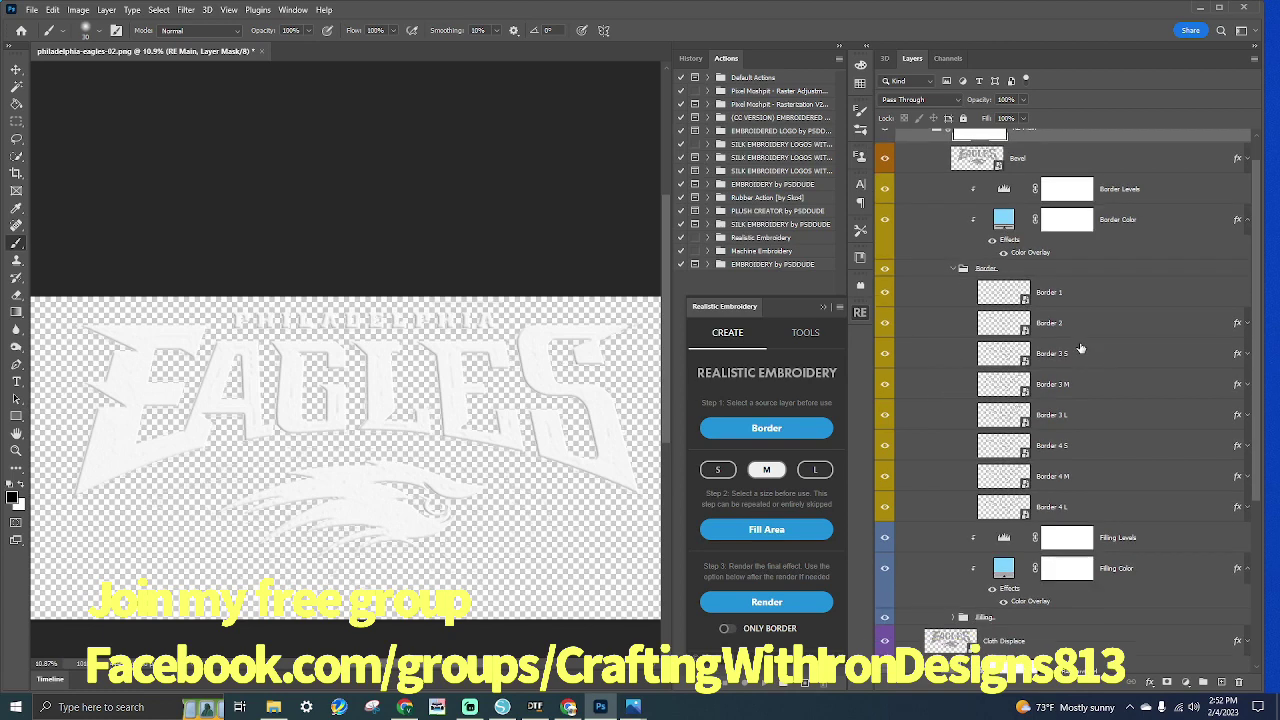
Look through the layers of the Filling group and the Bevel layer, with the Border group collapsed
{"action": "scroll", "coordinate": [958, 262], "scroll_direction": "down", "scroll_amount": 2}
{"action": "scroll", "coordinate": [954, 289], "scroll_direction": "down", "scroll_amount": 2}
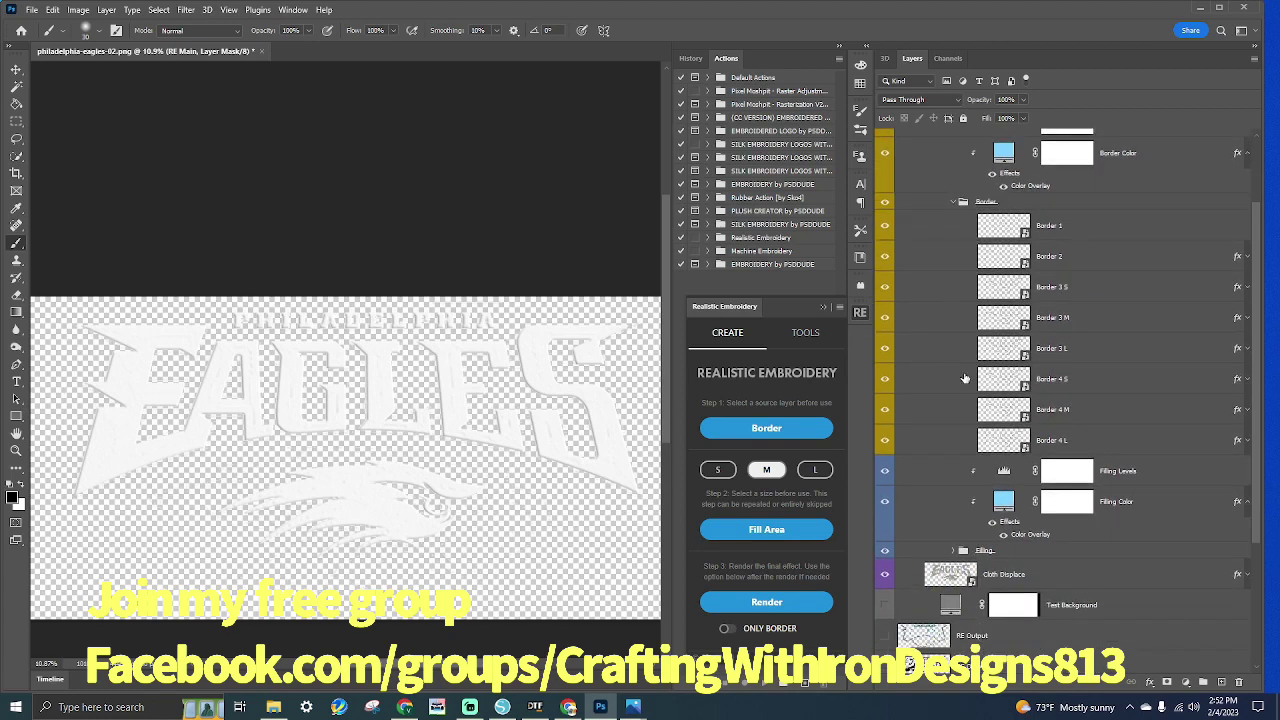
{"action": "left_click", "coordinate": [956, 536]}
{"action": "scroll", "coordinate": [950, 545], "scroll_direction": "down", "scroll_amount": 4}
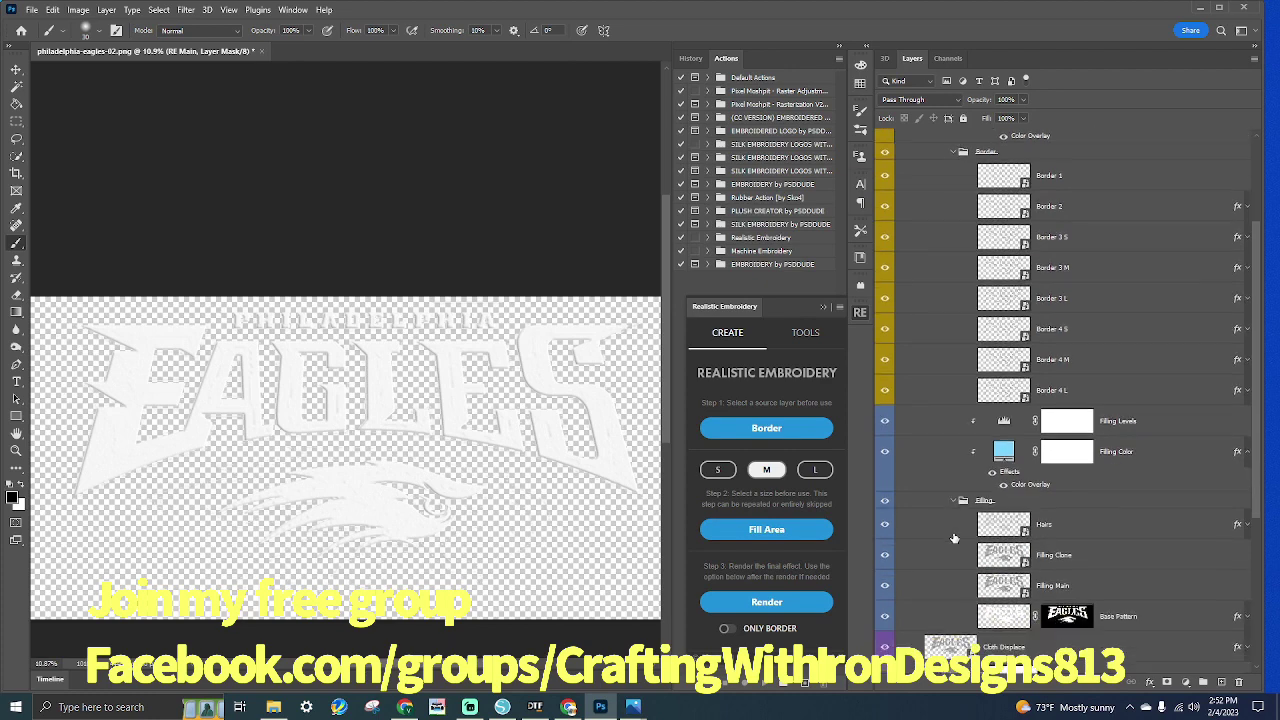
{"action": "scroll", "coordinate": [935, 563], "scroll_direction": "up", "scroll_amount": 6}
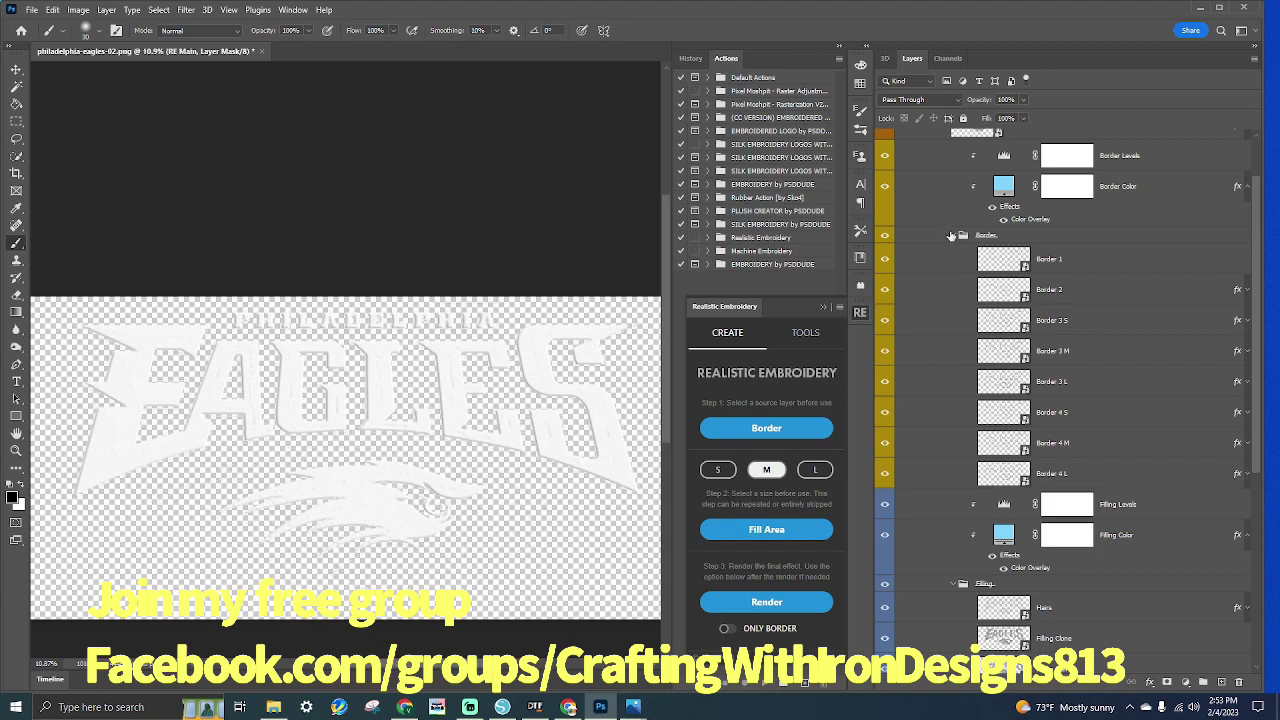
{"action": "left_click", "coordinate": [951, 236]}
{"action": "left_click", "coordinate": [955, 236]}
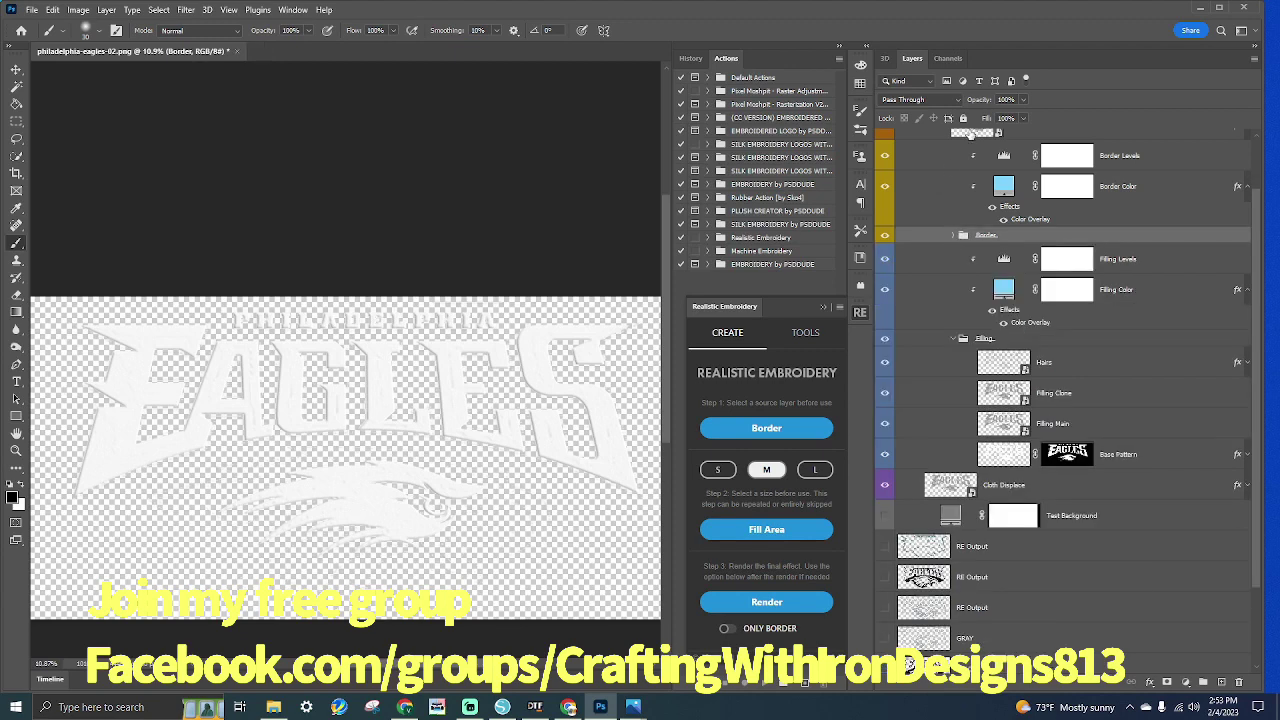
{"action": "scroll", "coordinate": [948, 168], "scroll_direction": "up", "scroll_amount": 2}
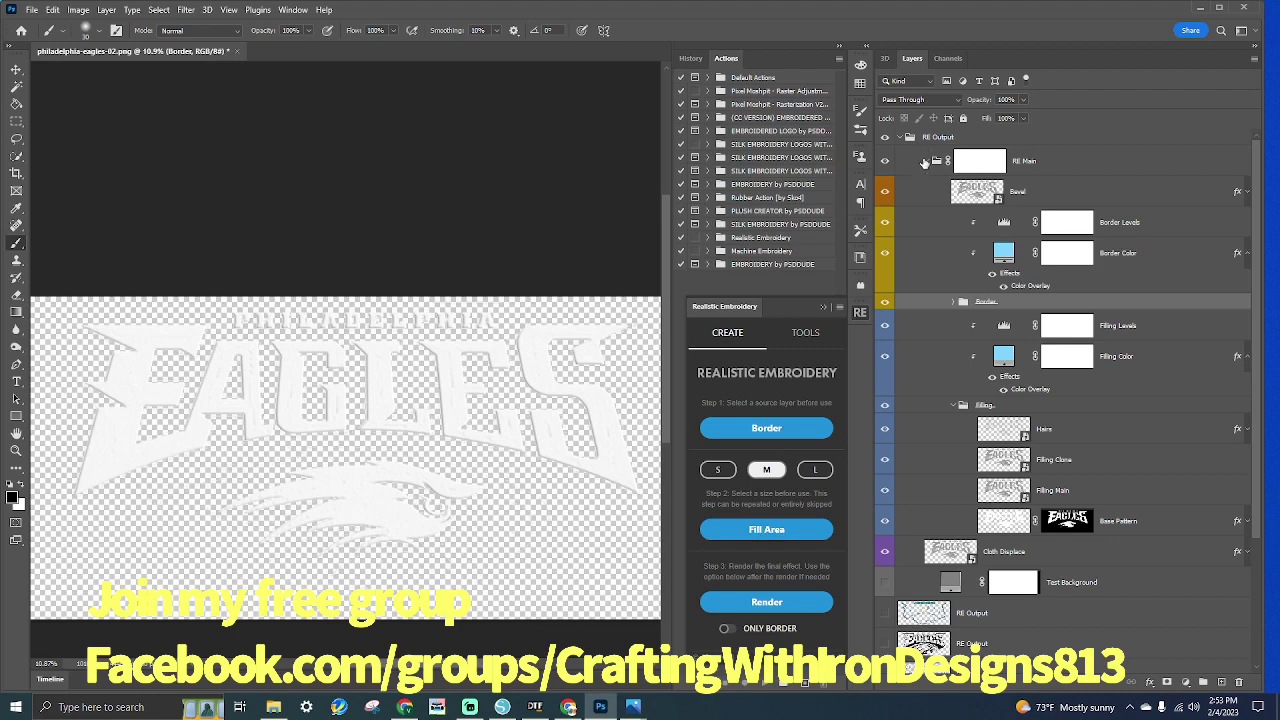
{"action": "left_click", "coordinate": [924, 163]}
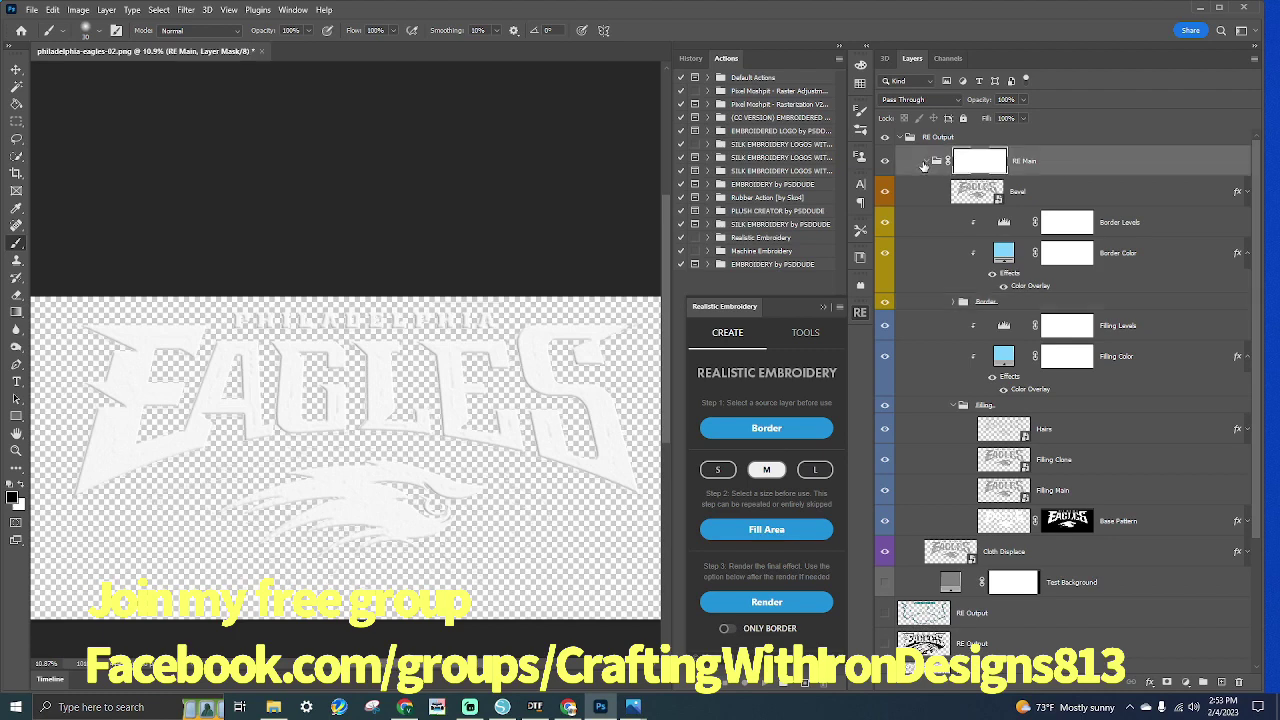
{"action": "left_click", "coordinate": [1158, 195]}
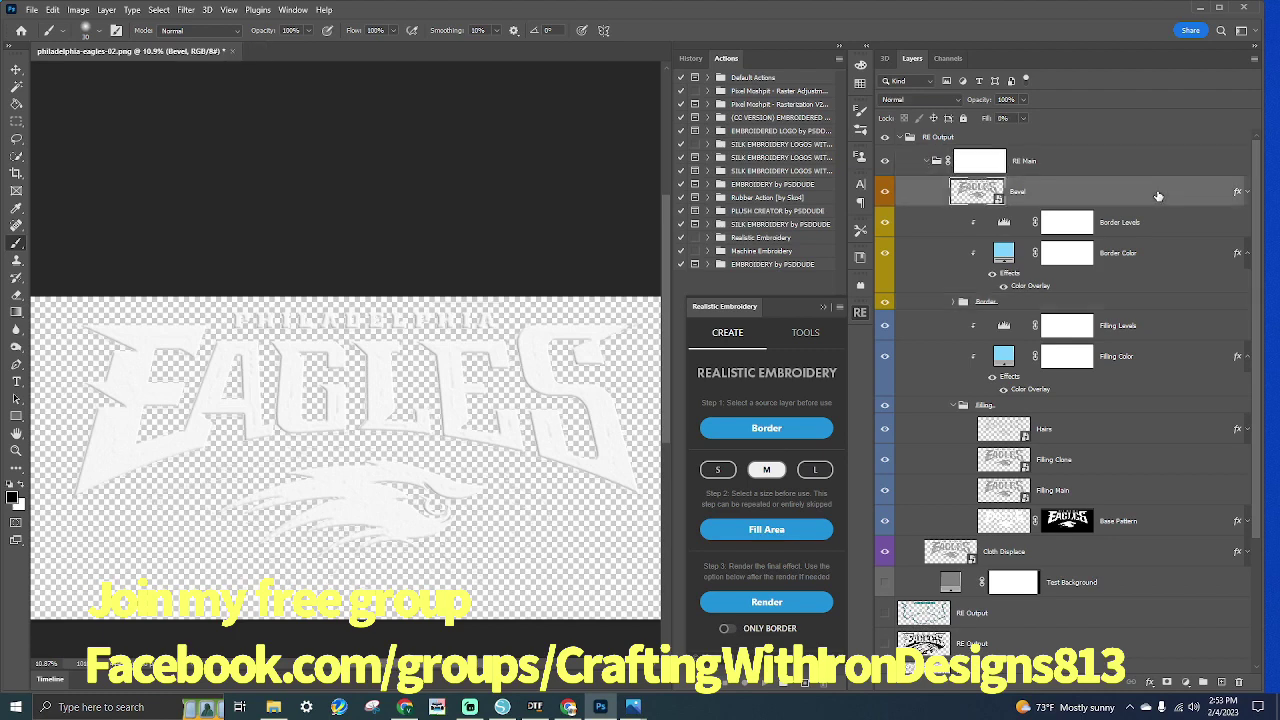
{"action": "double_click", "coordinate": [1158, 195]}
Collapse the RE Output group and merge it into a single layer
{"action": "left_click", "coordinate": [900, 138]}
{"action": "right_click", "coordinate": [978, 138]}
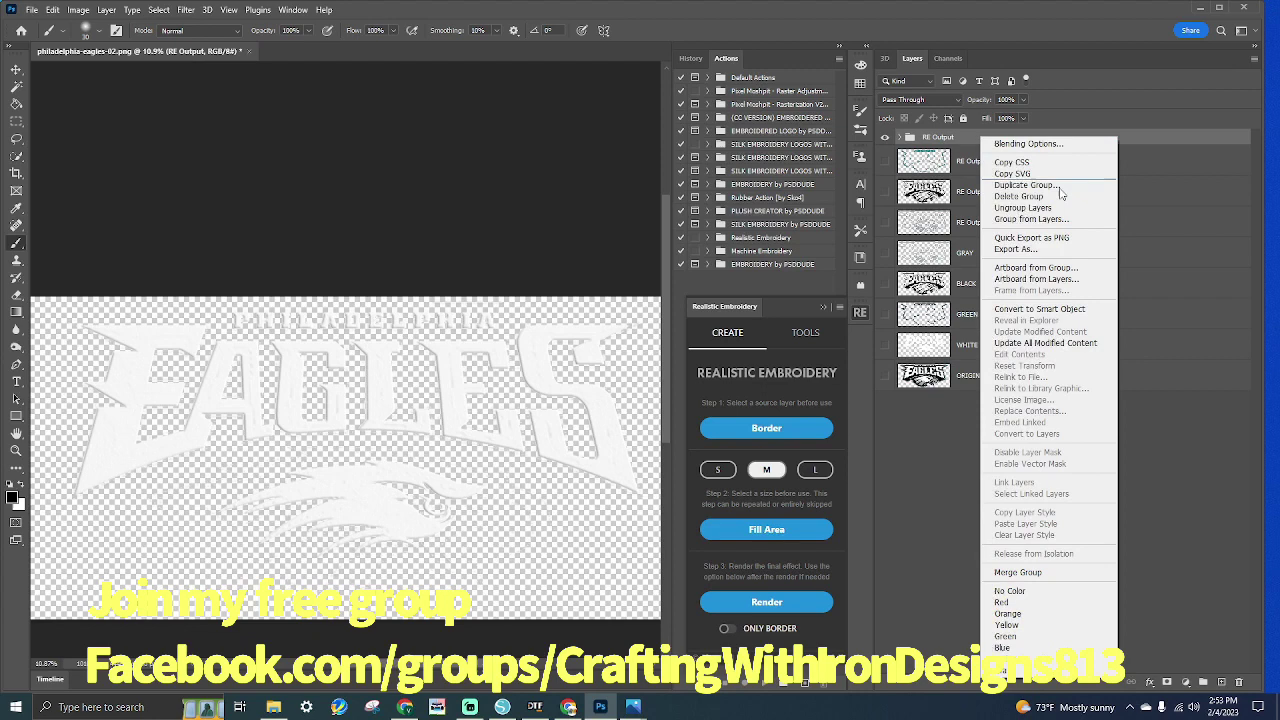
{"action": "left_click", "coordinate": [1018, 580]}
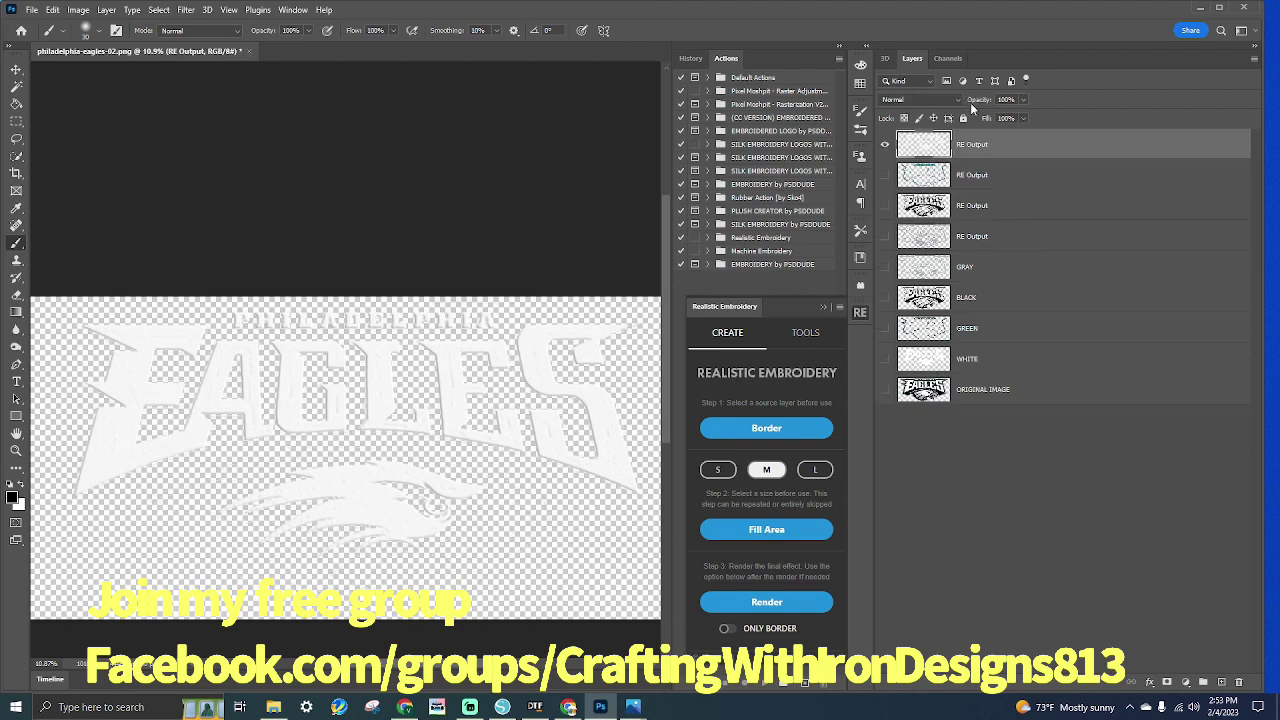
Make the other three RE Output layers visible to combine all the embroidered colors
{"action": "left_click", "coordinate": [884, 176]}
{"action": "left_click", "coordinate": [884, 206]}
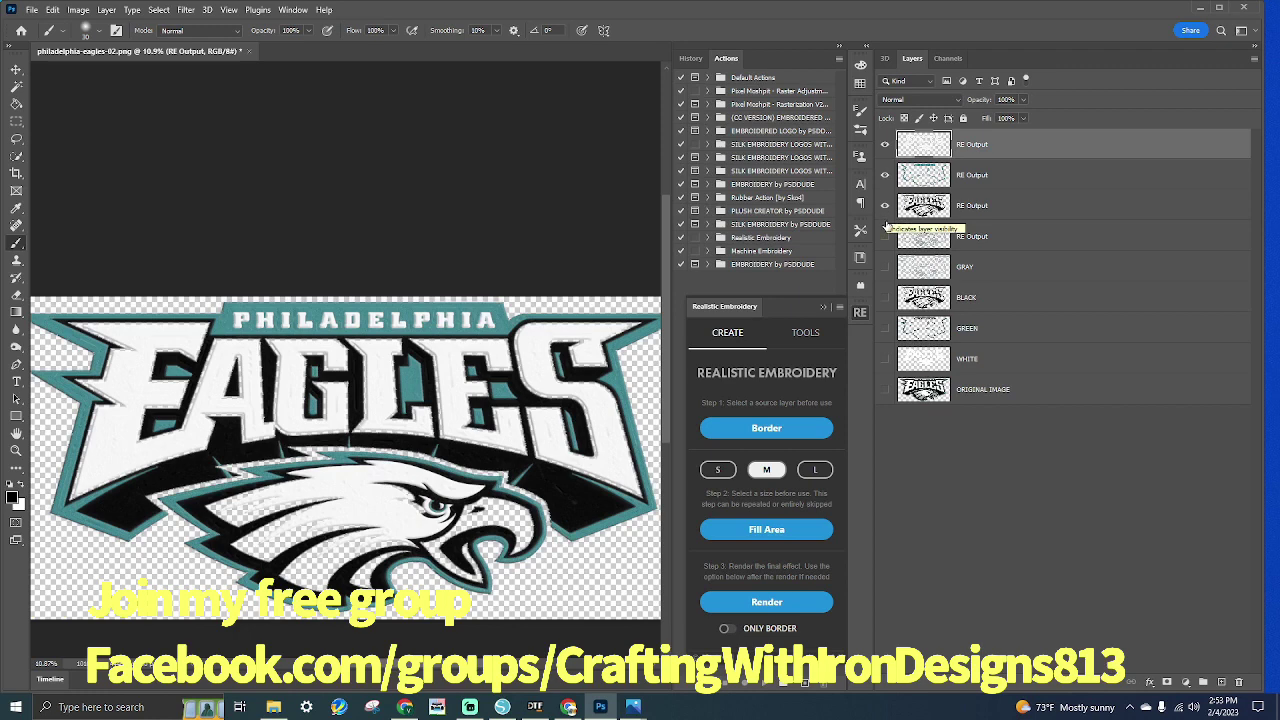
{"action": "left_click", "coordinate": [884, 237]}
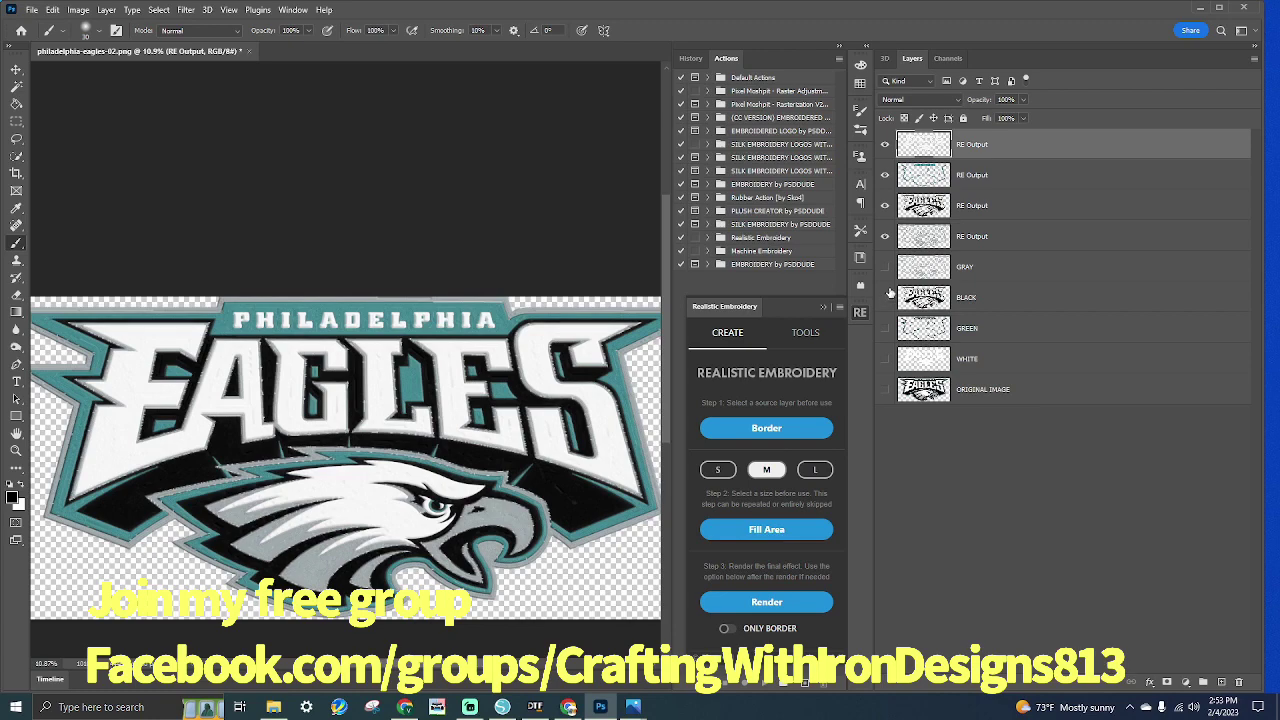
Examine the stitch detail of the combined embroidery around the lettering, eagle's head and eye, outer edge and the full logo
{"action": "scroll", "coordinate": [360, 495], "scroll_direction": "up", "scroll_amount": 5}
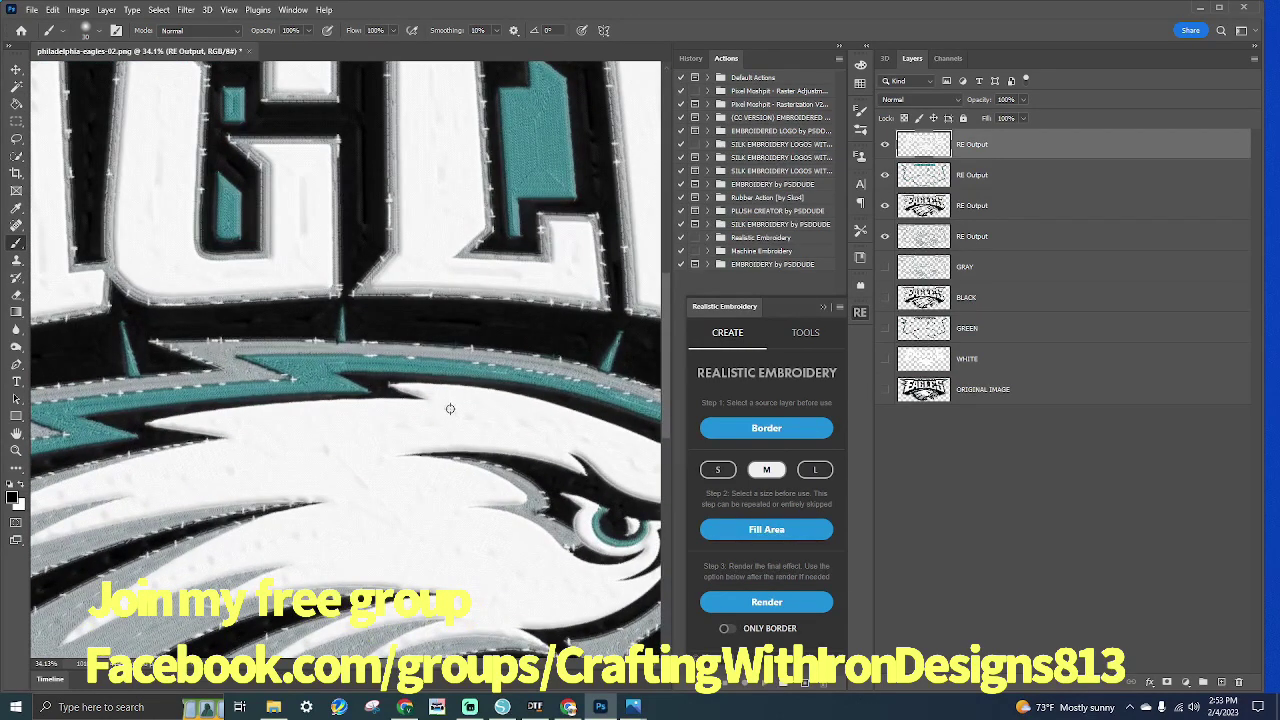
{"action": "scroll", "coordinate": [446, 406], "scroll_direction": "up", "scroll_amount": 3}
{"action": "scroll", "coordinate": [418, 403], "scroll_direction": "up", "scroll_amount": 1}
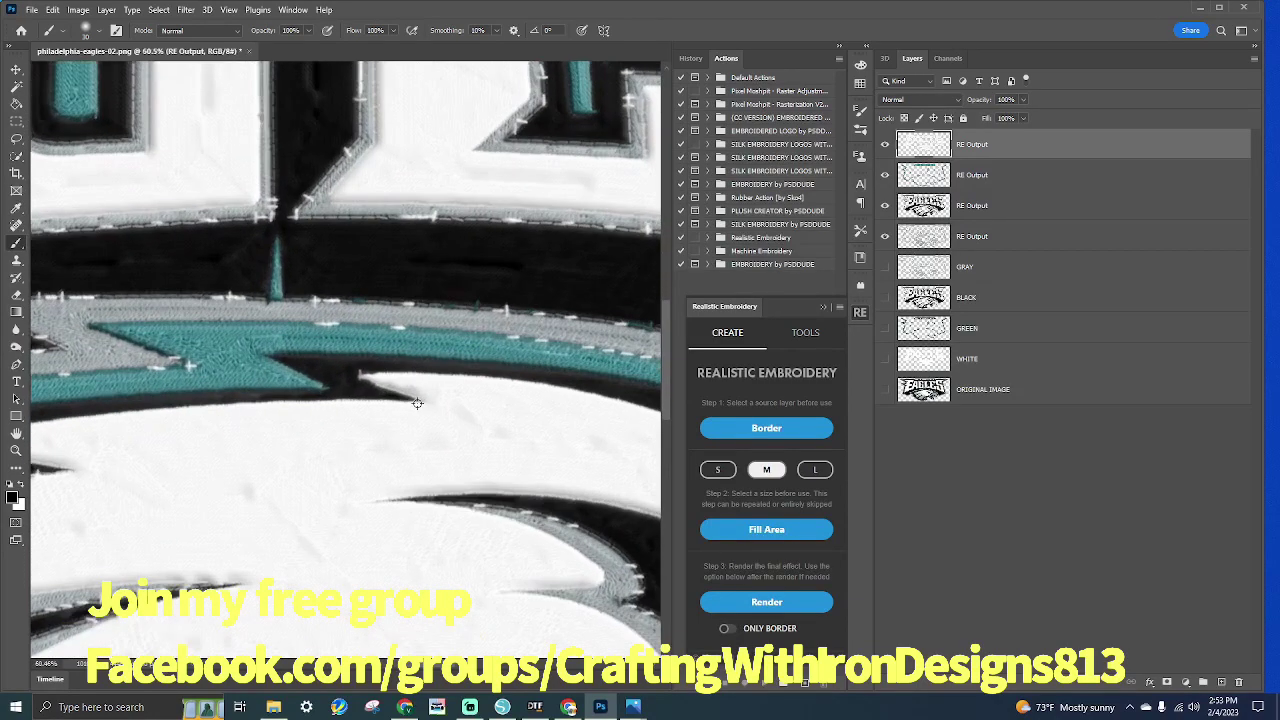
{"action": "scroll", "coordinate": [416, 403], "scroll_direction": "down", "scroll_amount": 3}
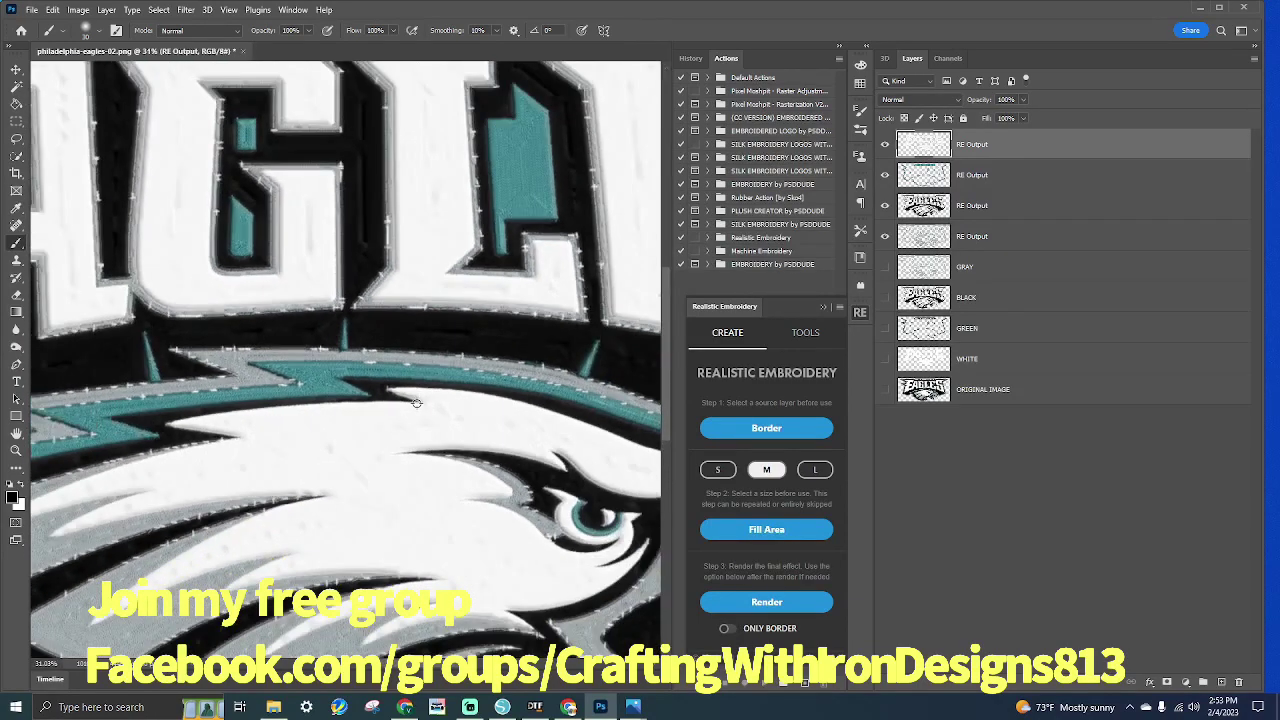
{"action": "scroll", "coordinate": [630, 508], "scroll_direction": "up", "scroll_amount": 3}
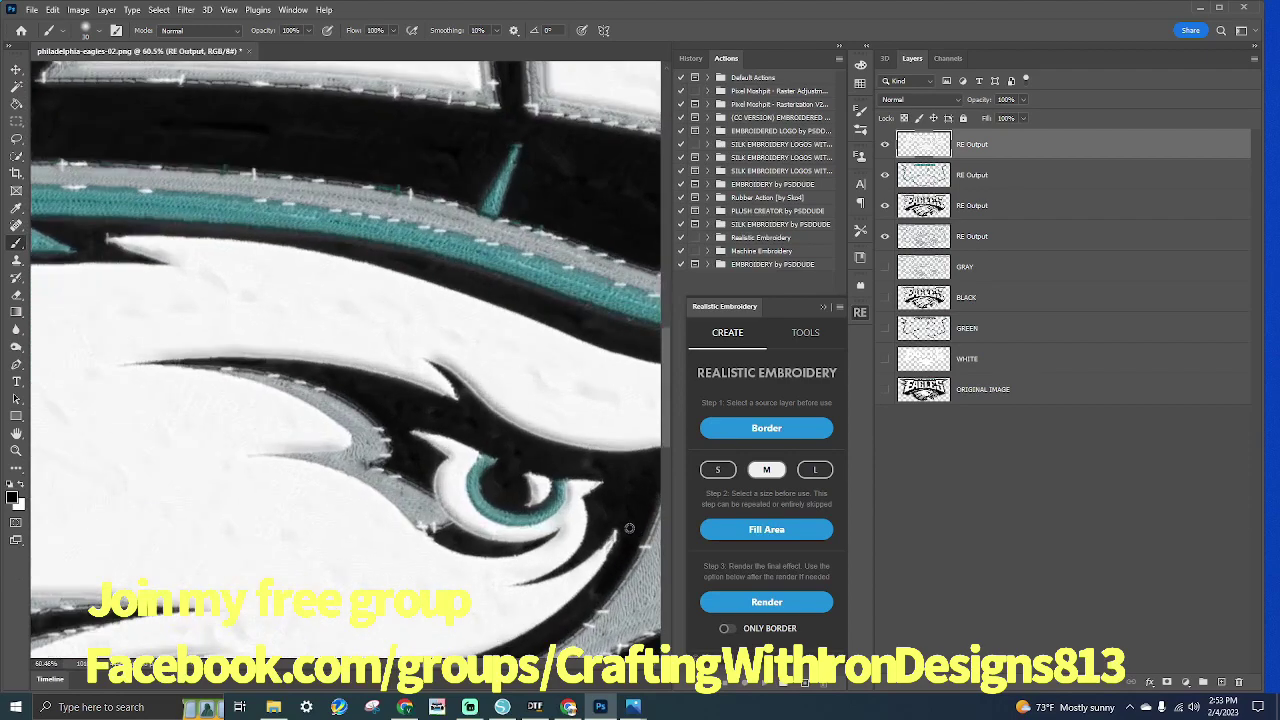
{"action": "scroll", "coordinate": [629, 528], "scroll_direction": "up", "scroll_amount": 4}
{"action": "scroll", "coordinate": [621, 521], "scroll_direction": "down", "scroll_amount": 8}
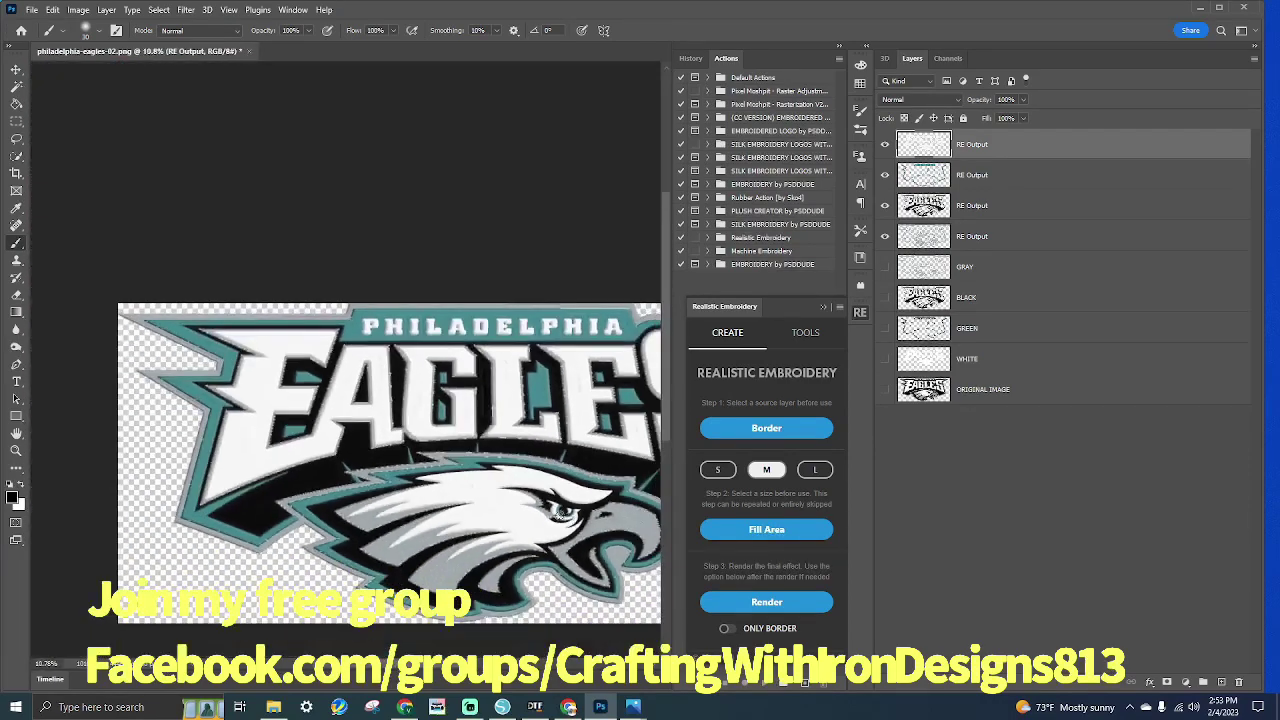
{"action": "scroll", "coordinate": [237, 519], "scroll_direction": "up", "scroll_amount": 3}
{"action": "scroll", "coordinate": [237, 519], "scroll_direction": "up", "scroll_amount": 2}
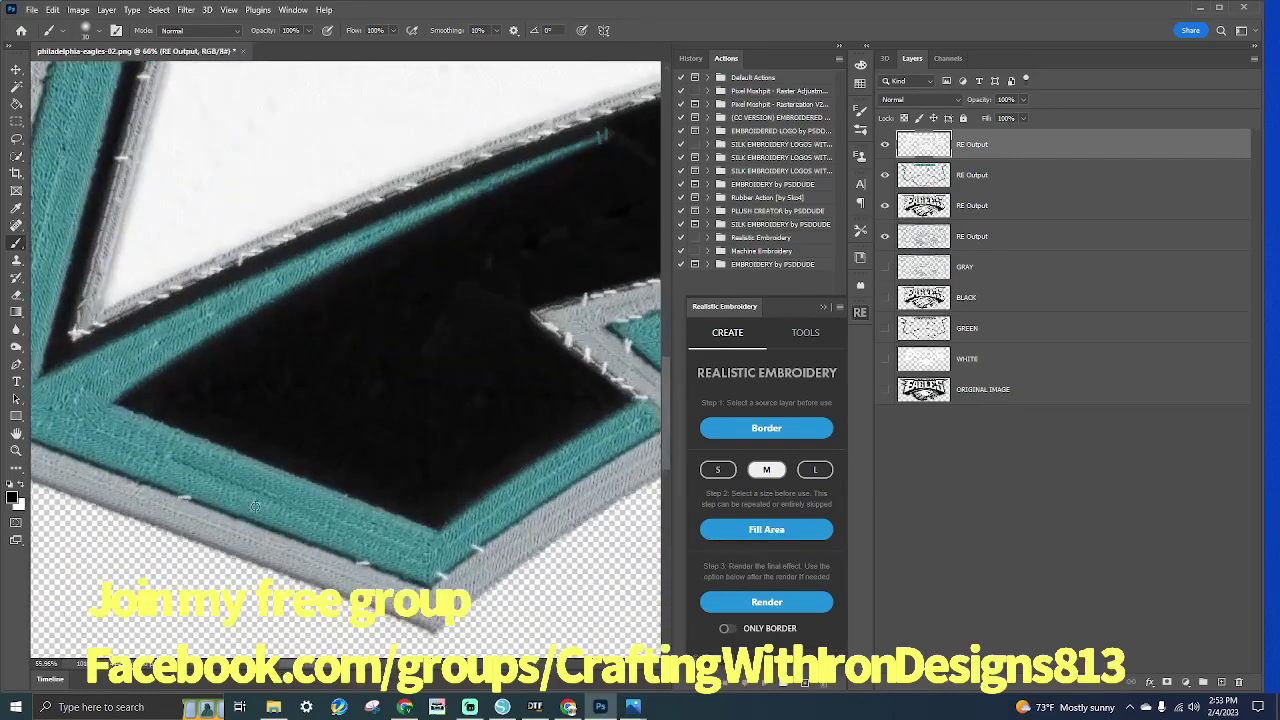
{"action": "scroll", "coordinate": [250, 514], "scroll_direction": "down", "scroll_amount": 5}
{"action": "scroll", "coordinate": [257, 509], "scroll_direction": "down", "scroll_amount": 2}
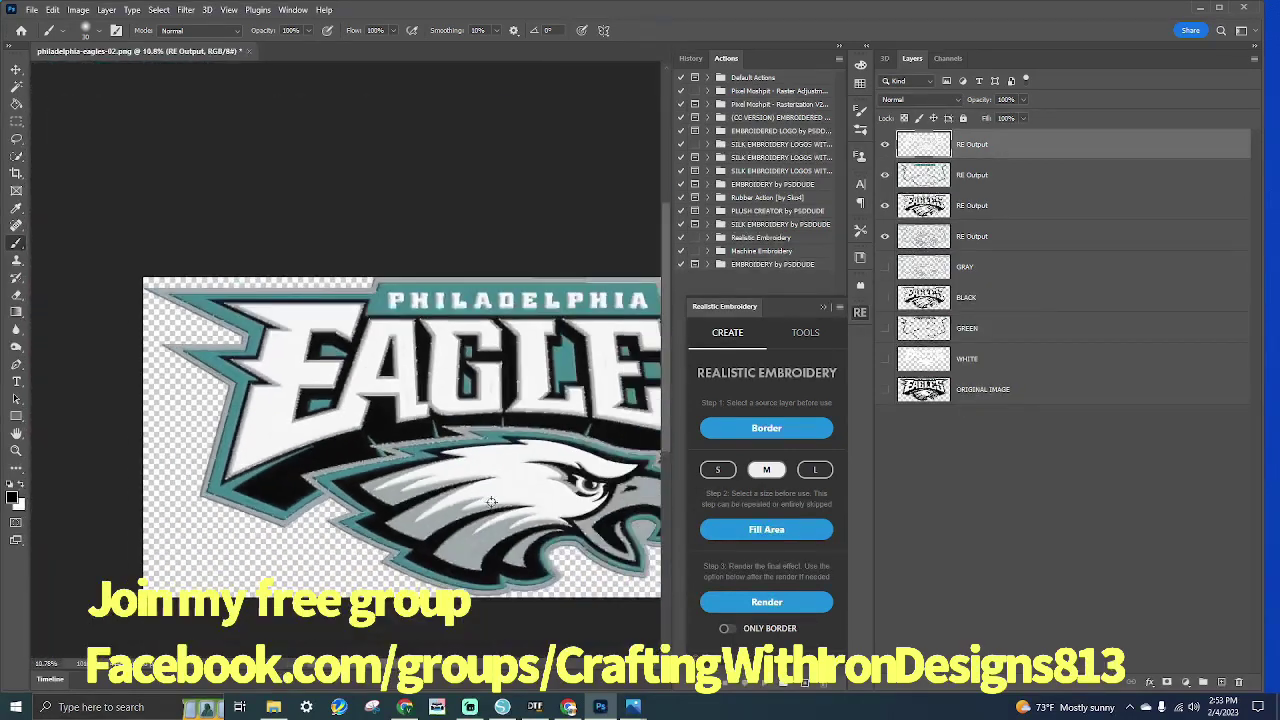
{"action": "scroll", "coordinate": [425, 553], "scroll_direction": "right", "scroll_amount": 4}
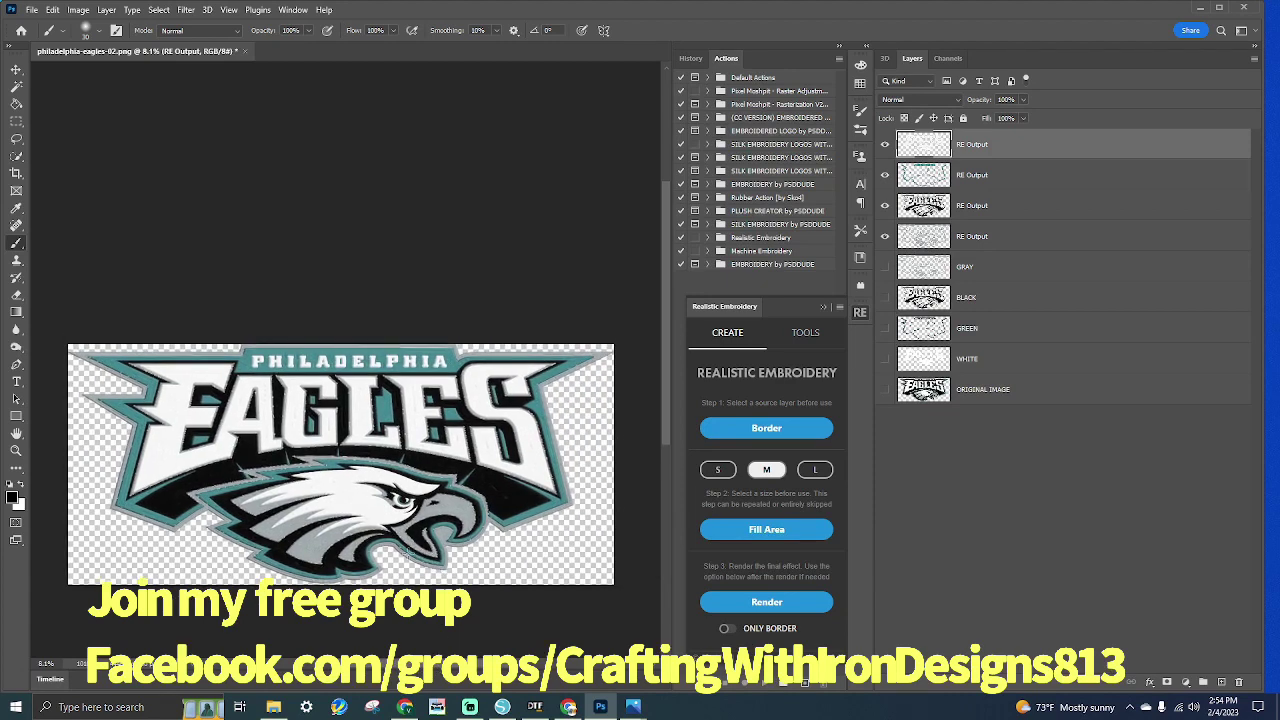
{"action": "scroll", "coordinate": [392, 524], "scroll_direction": "up", "scroll_amount": 3}
{"action": "scroll", "coordinate": [394, 505], "scroll_direction": "up", "scroll_amount": 4}
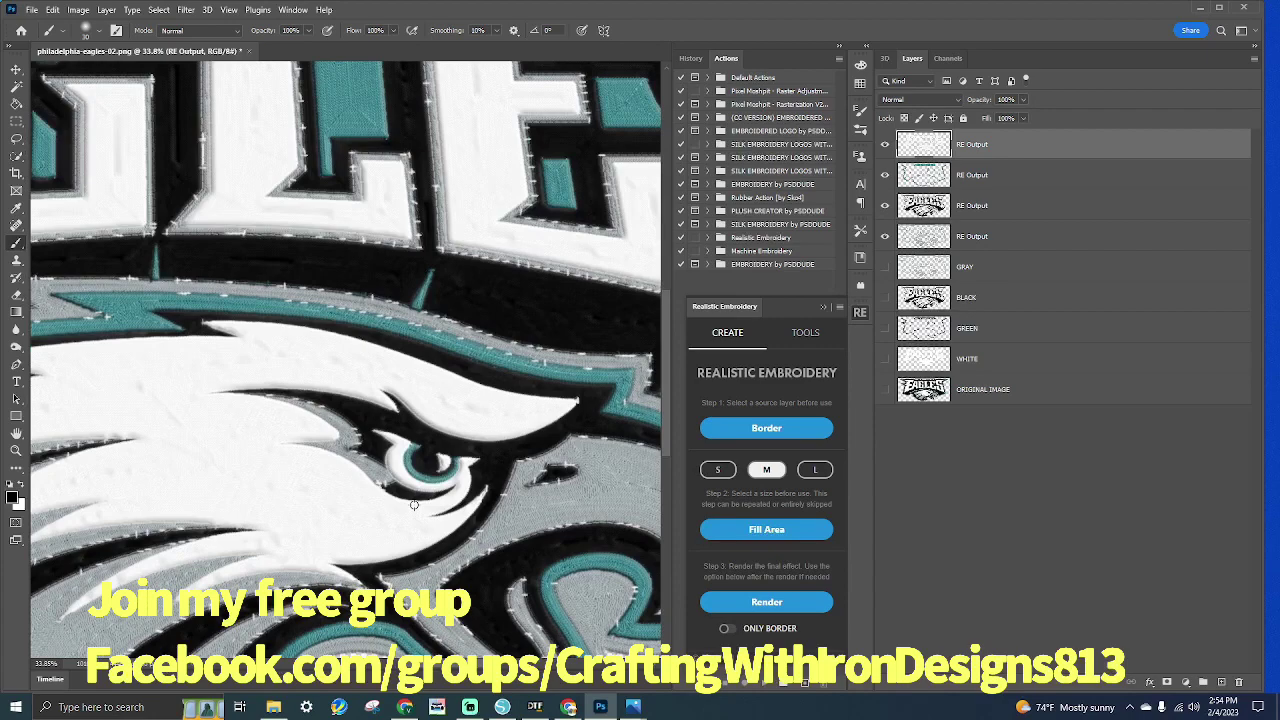
{"action": "scroll", "coordinate": [413, 505], "scroll_direction": "down", "scroll_amount": 5}
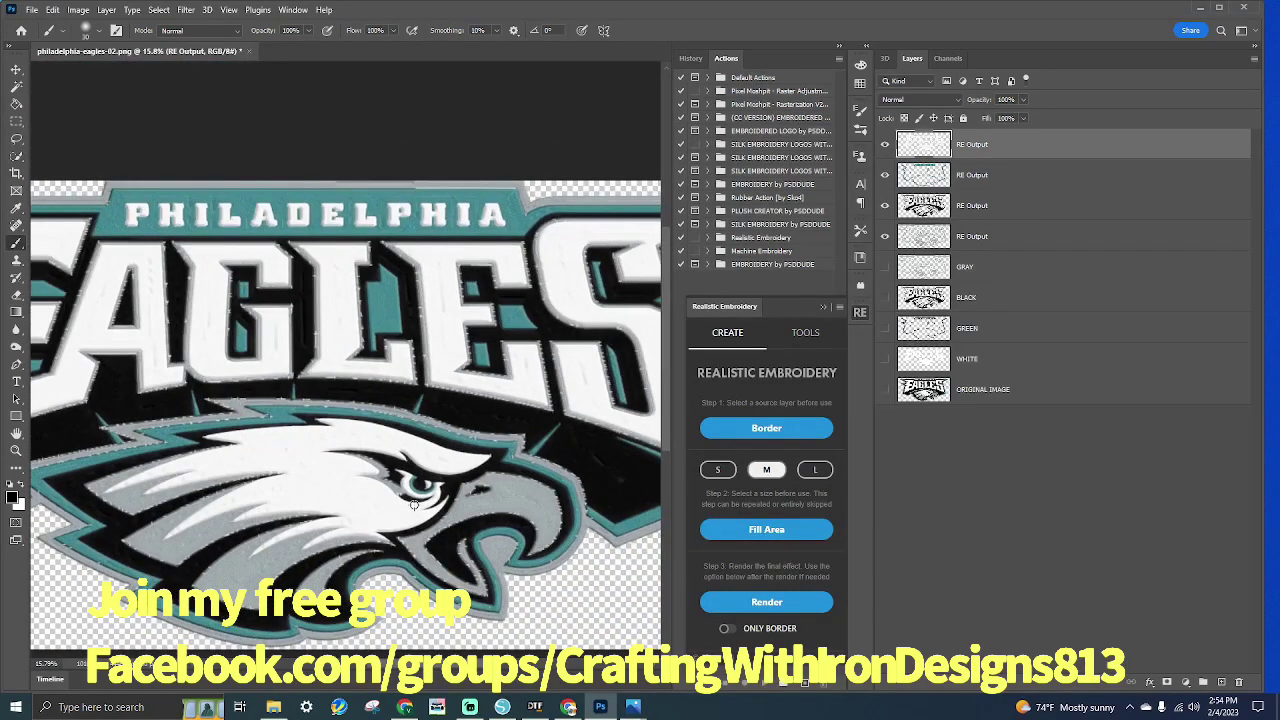
{"action": "scroll", "coordinate": [413, 505], "scroll_direction": "down", "scroll_amount": 2}
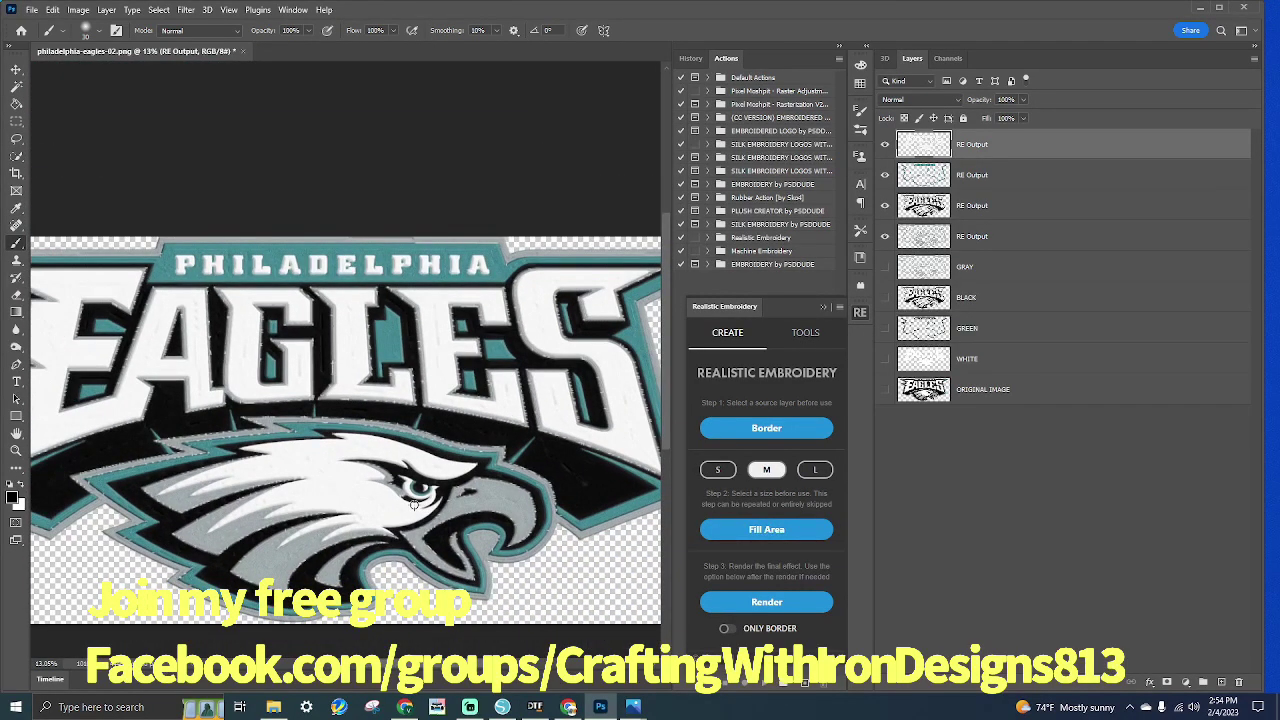
Move the topmost RE Output layer below the other three RE Output layers, briefly restoring it to the top to compare both stacking orders
{"action": "scroll", "coordinate": [413, 505], "scroll_direction": "down", "scroll_amount": 2}
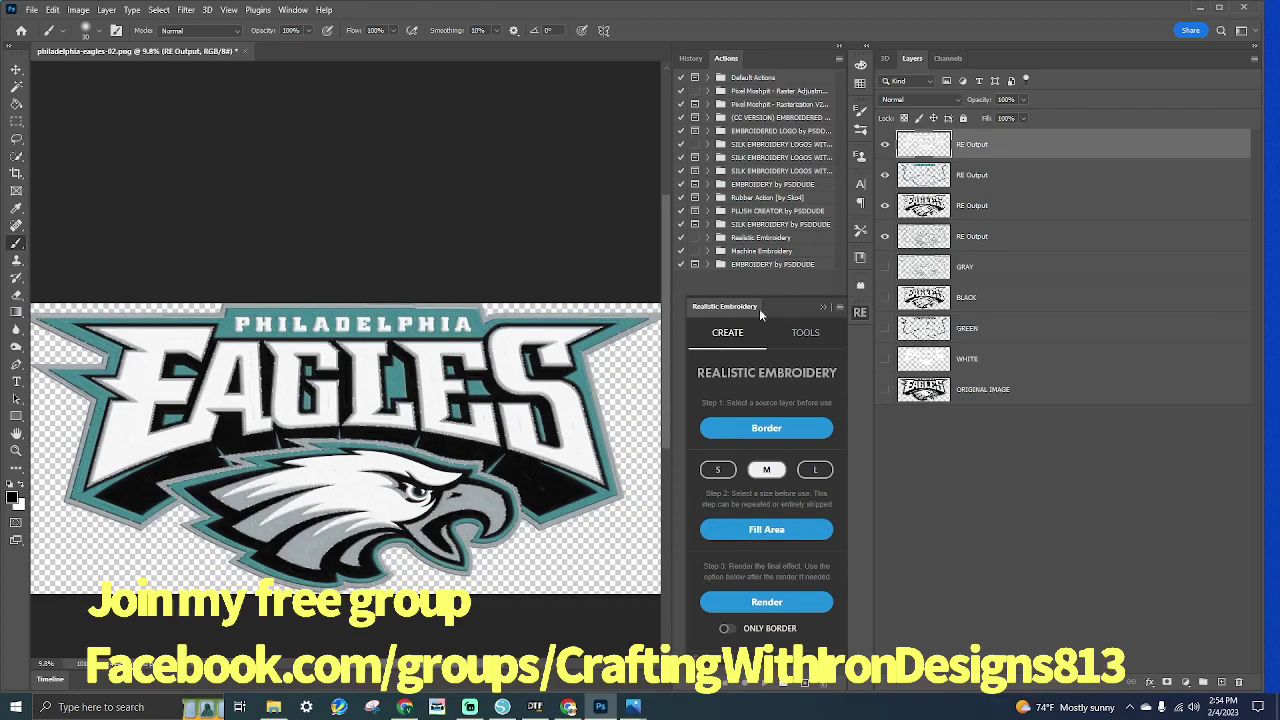
{"action": "left_click_drag", "start_coordinate": [981, 146], "coordinate": [983, 248]}
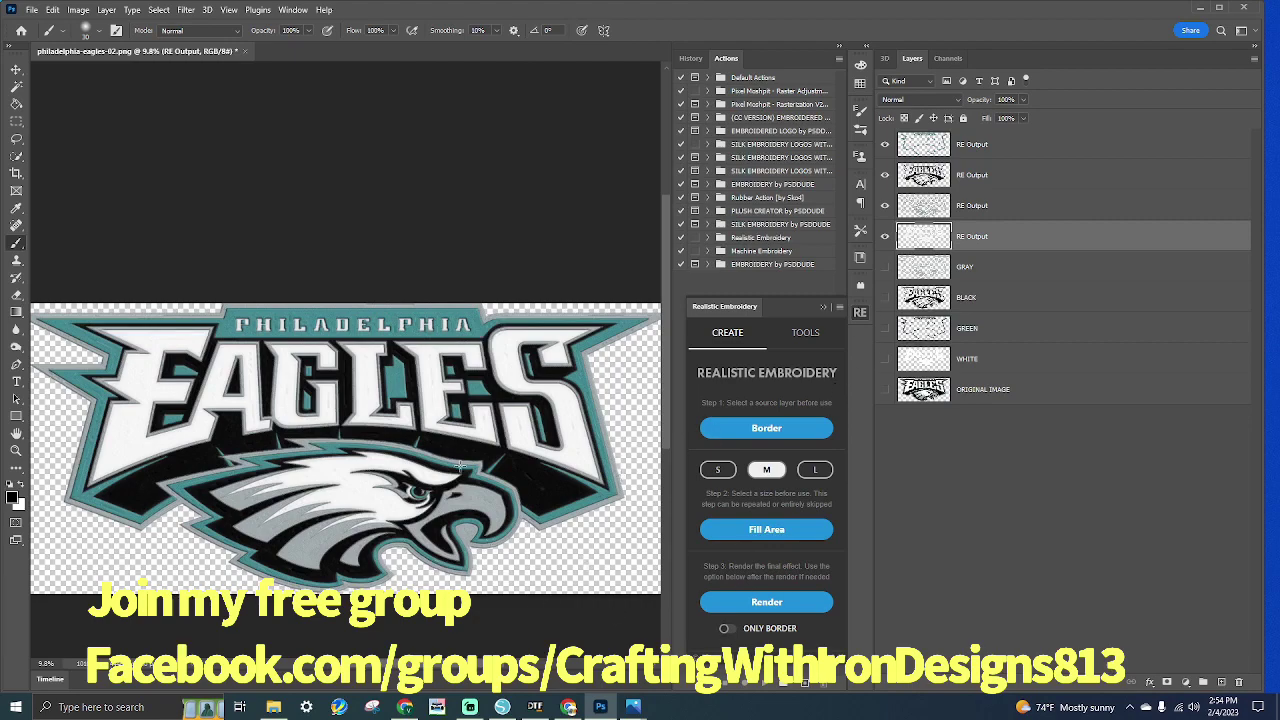
{"action": "scroll", "coordinate": [460, 466], "scroll_direction": "up", "scroll_amount": 5}
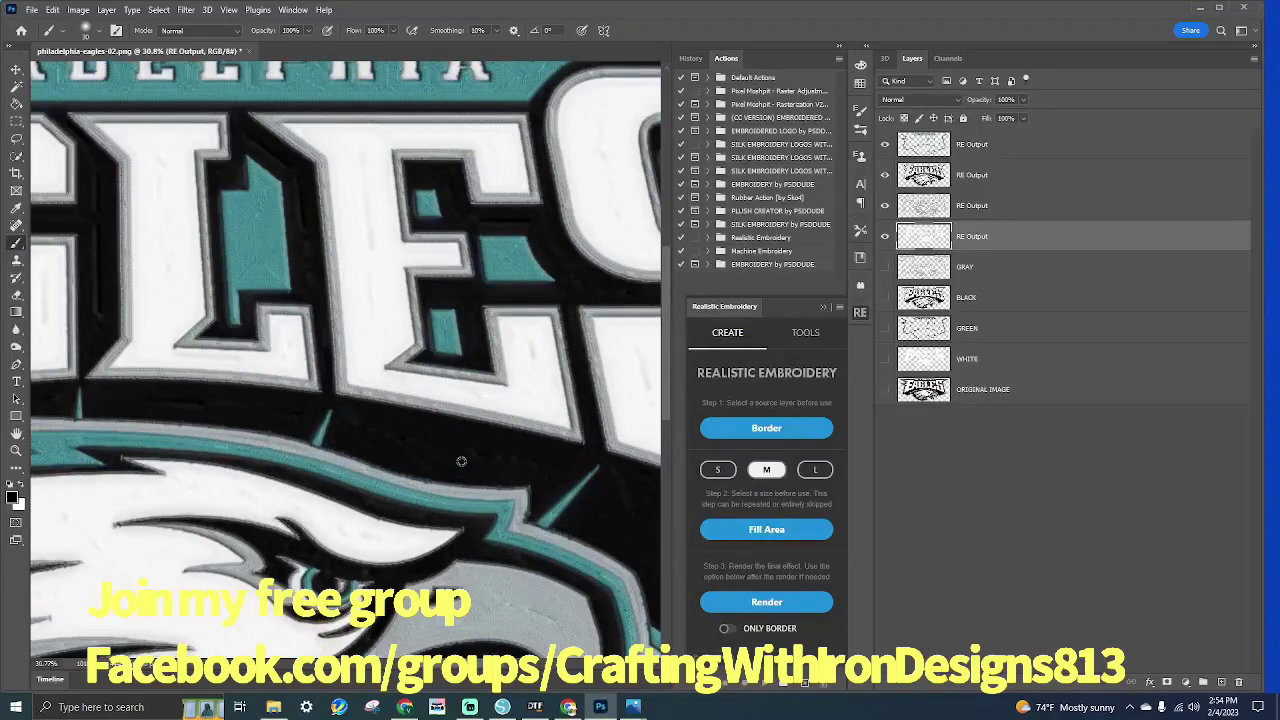
{"action": "scroll", "coordinate": [461, 461], "scroll_direction": "down", "scroll_amount": 2}
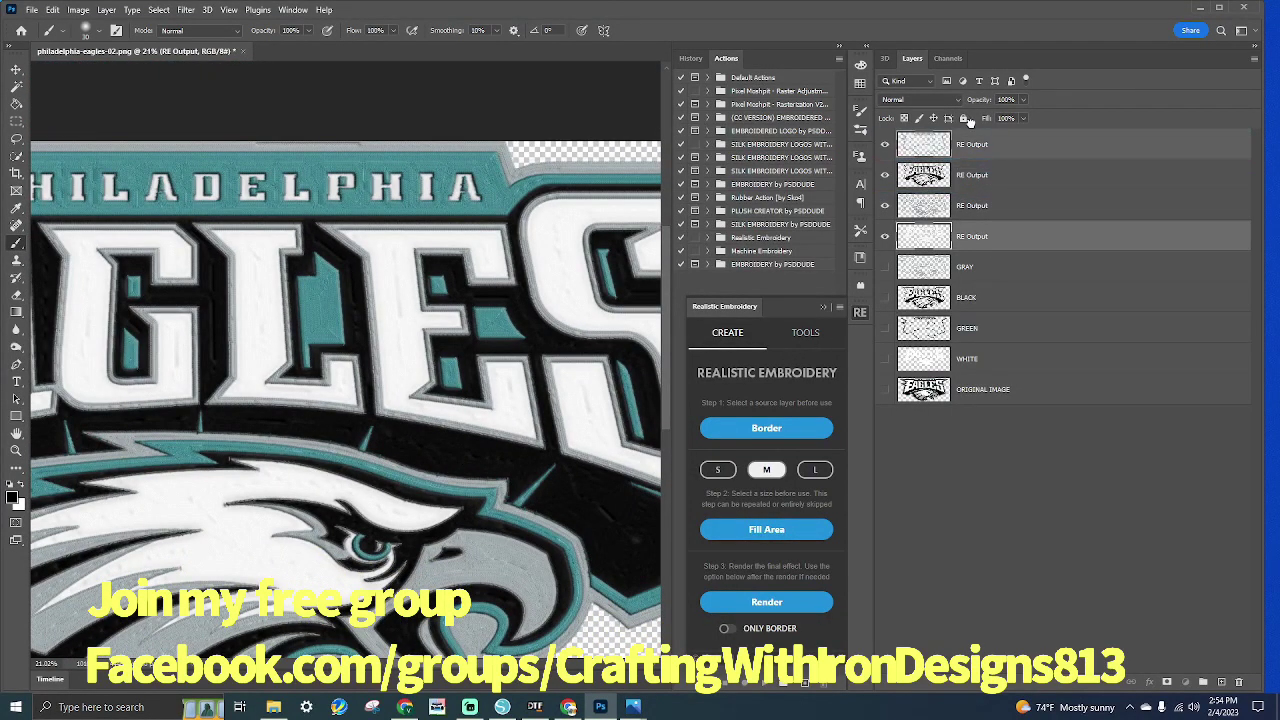
{"action": "key", "text": "ctrl+shift+bracketright"}
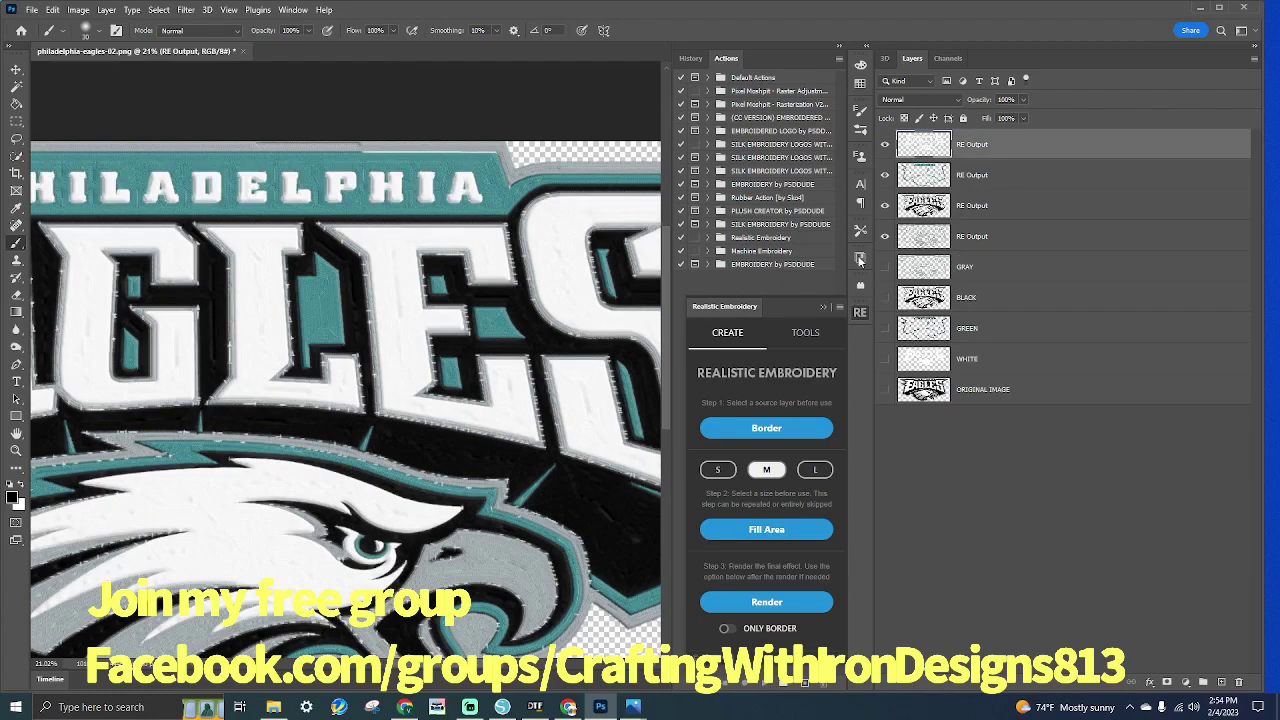
{"action": "left_click_drag", "start_coordinate": [994, 148], "coordinate": [988, 240]}
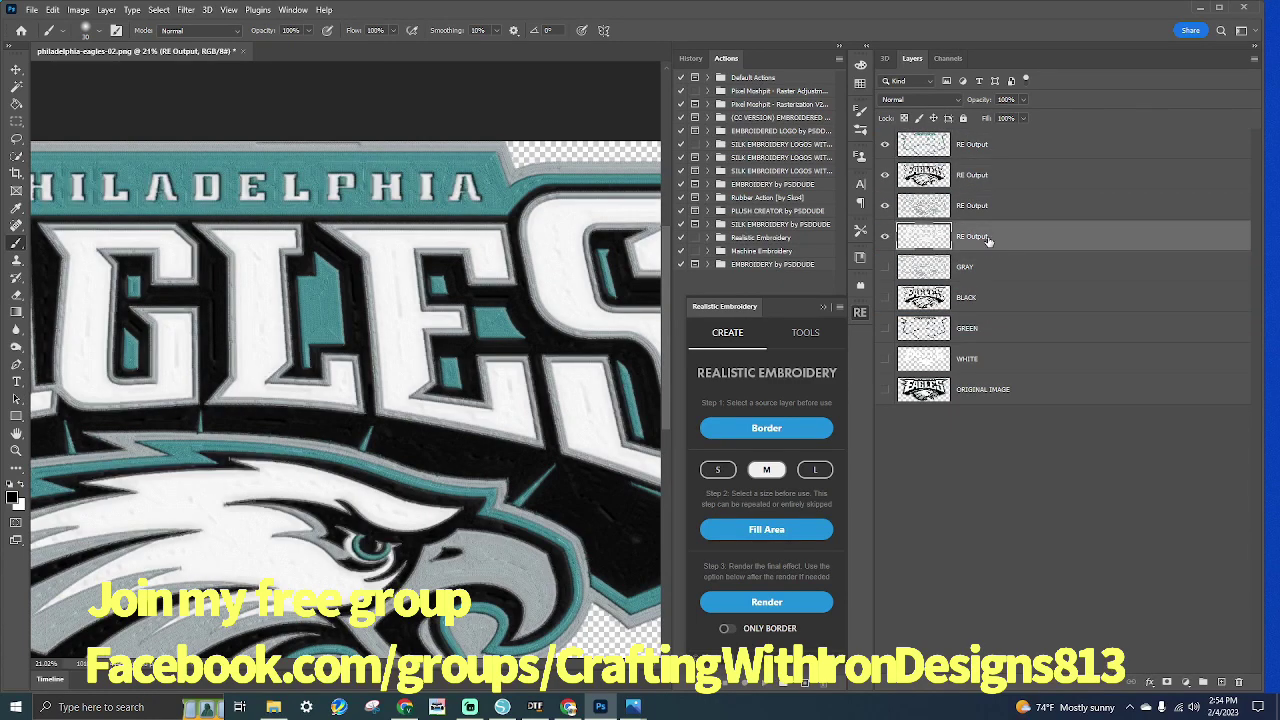
{"action": "left_click", "coordinate": [964, 238]}
{"action": "scroll", "coordinate": [516, 396], "scroll_direction": "down", "scroll_amount": 5}
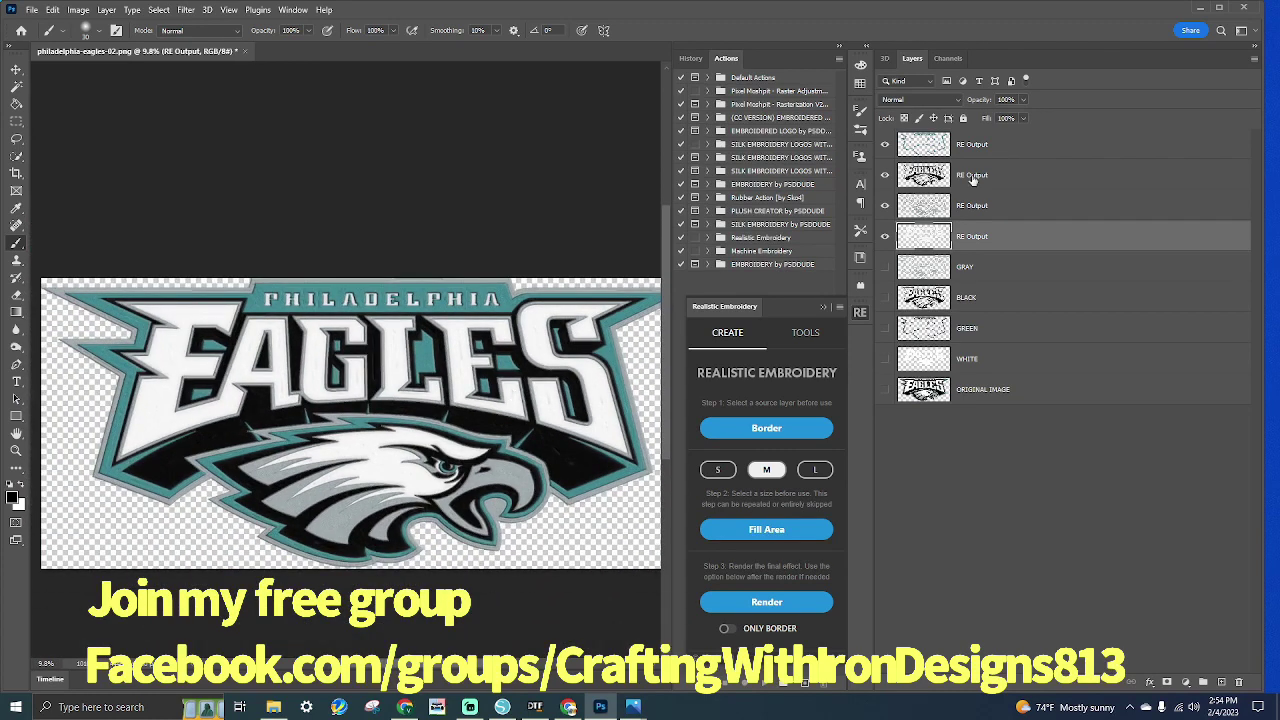
Stamp all visible layers into a new layer at the top of the stack and hide the four RE Output layers
{"action": "left_click", "coordinate": [1020, 148]}
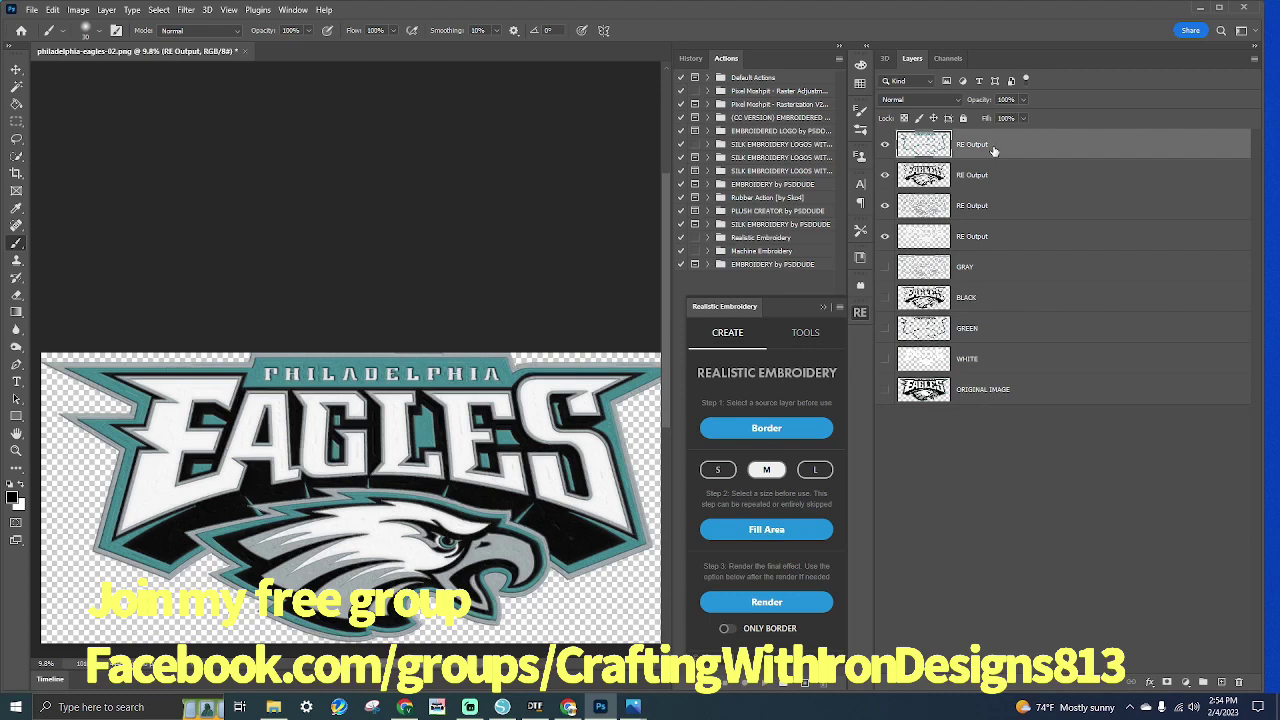
{"action": "key", "text": "ctrl+shift+alt+e"}
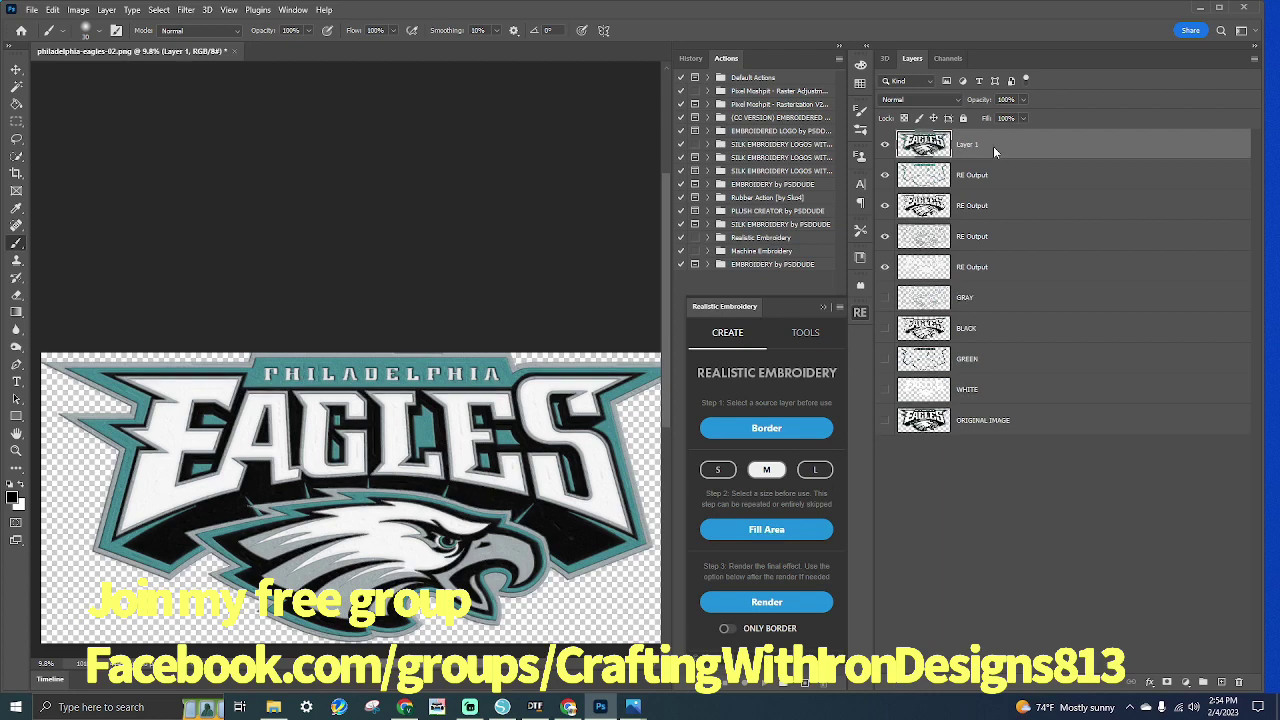
{"action": "left_click", "coordinate": [884, 175]}
{"action": "left_click", "coordinate": [884, 206]}
{"action": "left_click", "coordinate": [884, 236]}
{"action": "left_click", "coordinate": [884, 267]}
{"action": "scroll", "coordinate": [459, 488], "scroll_direction": "up", "scroll_amount": 5}
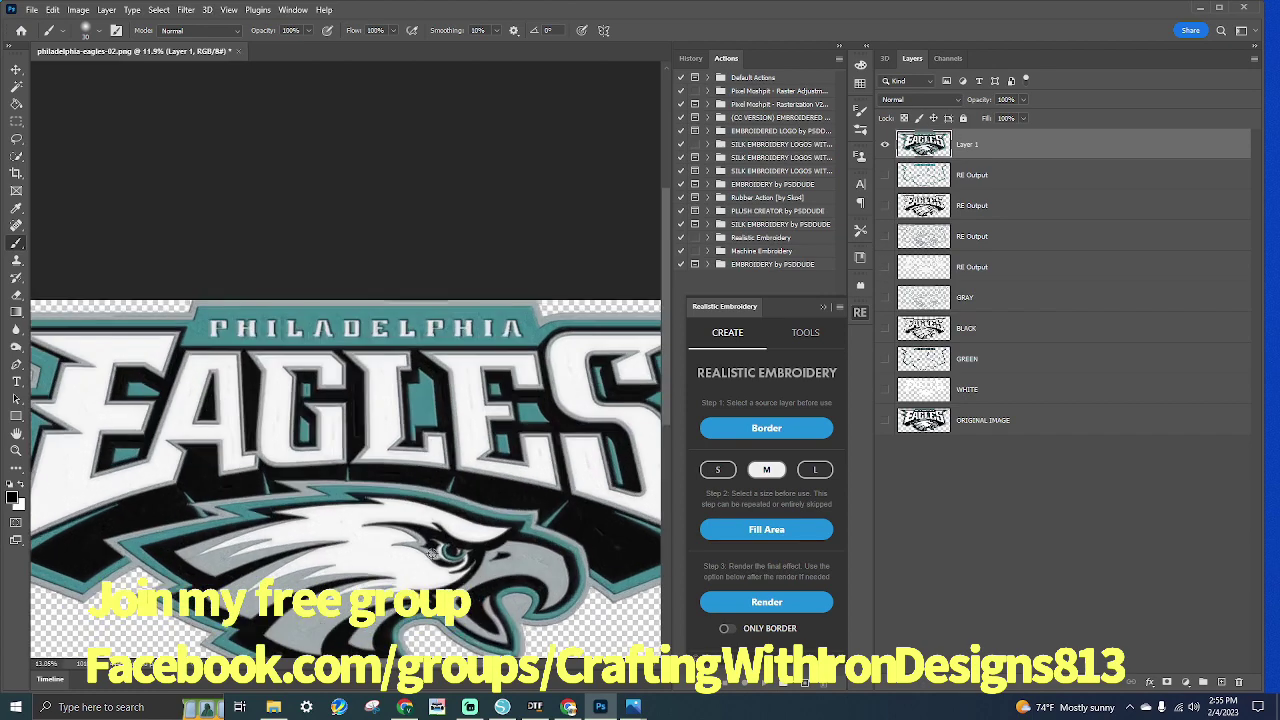
{"action": "scroll", "coordinate": [437, 543], "scroll_direction": "down", "scroll_amount": 5}
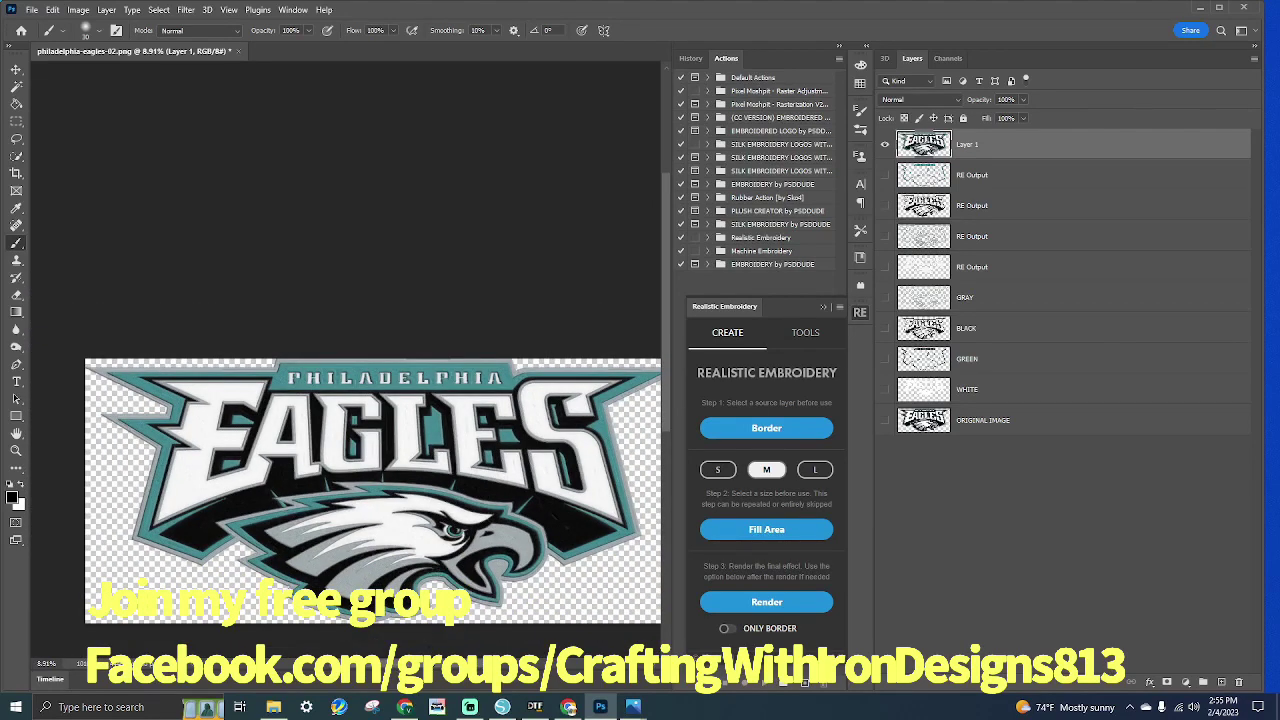
{"action": "scroll", "coordinate": [437, 648], "scroll_direction": "right", "scroll_amount": 2}
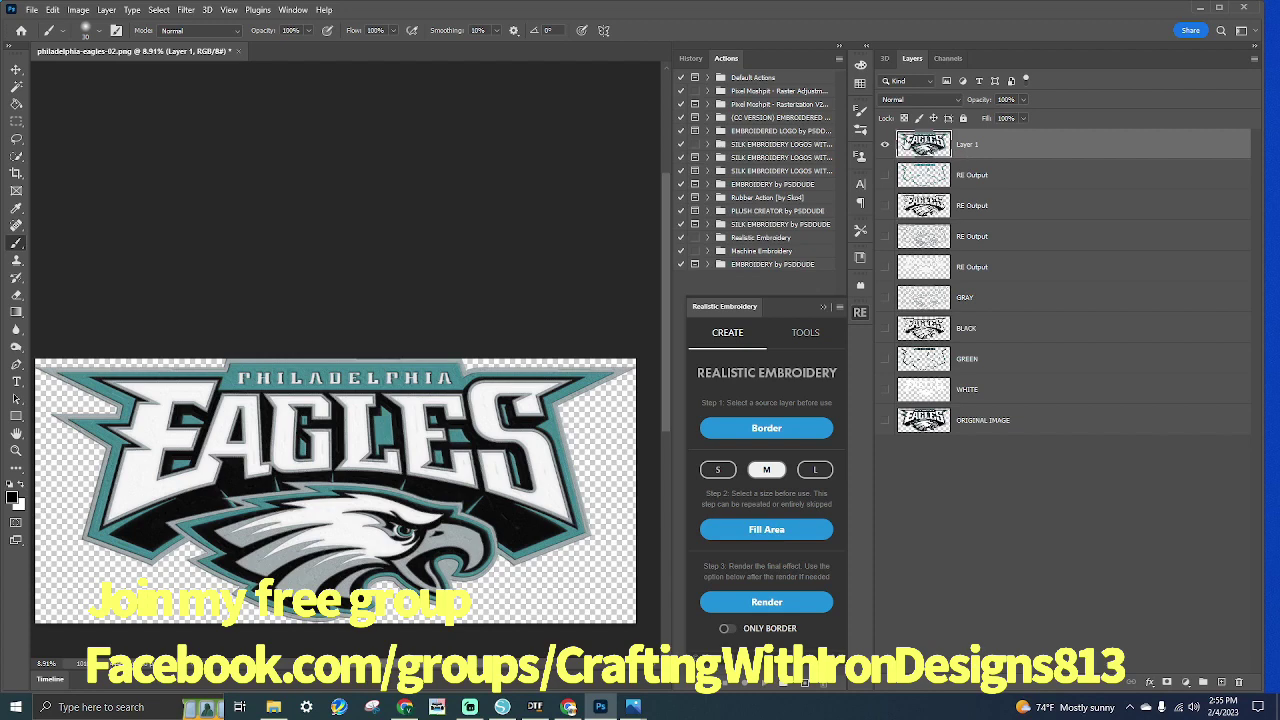
Apply the Smart Sharpen filter to the stamped logo layer with an amount of 500%
{"action": "left_click", "coordinate": [185, 10]}
{"action": "mouse_move", "coordinate": [212, 10]}
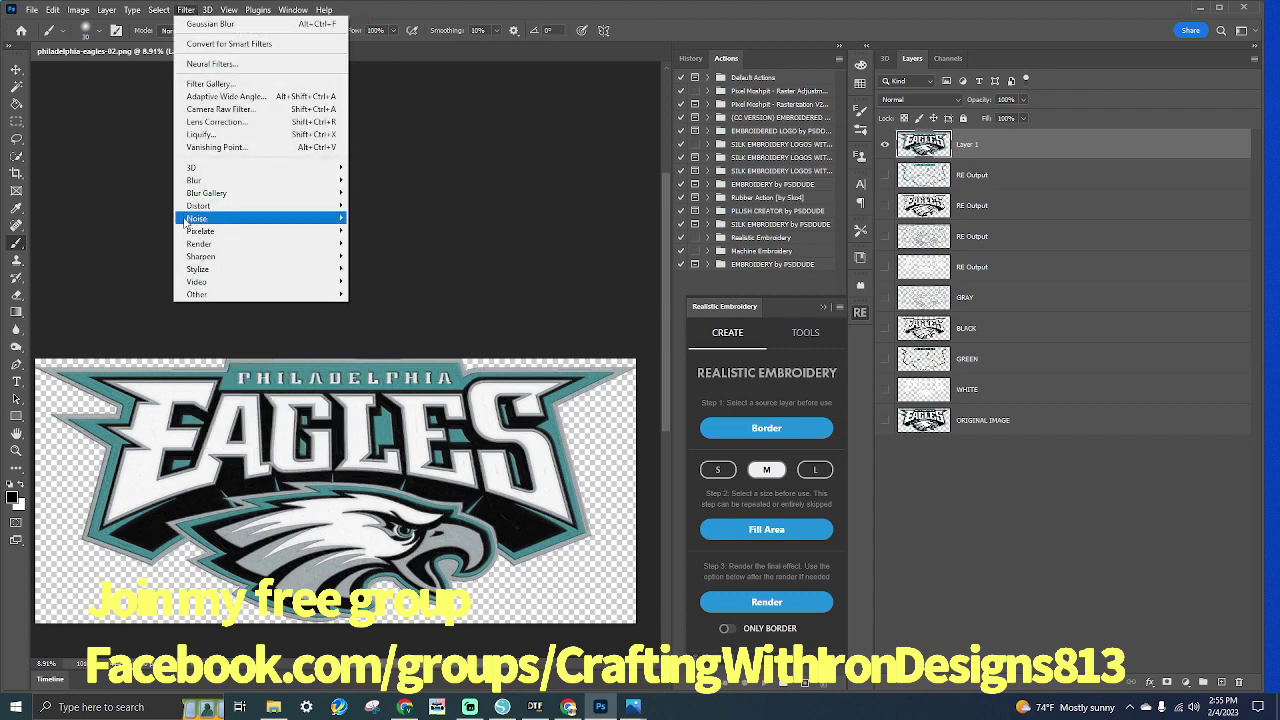
{"action": "mouse_move", "coordinate": [193, 258]}
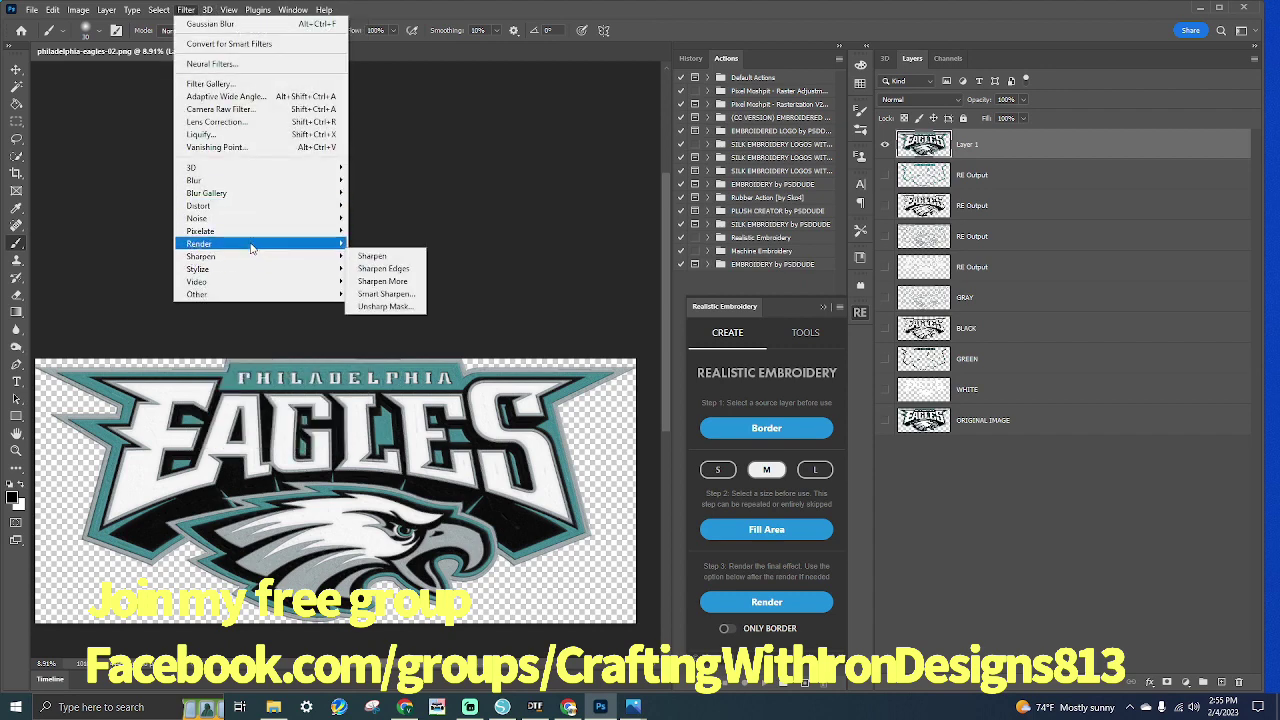
{"action": "mouse_move", "coordinate": [251, 248]}
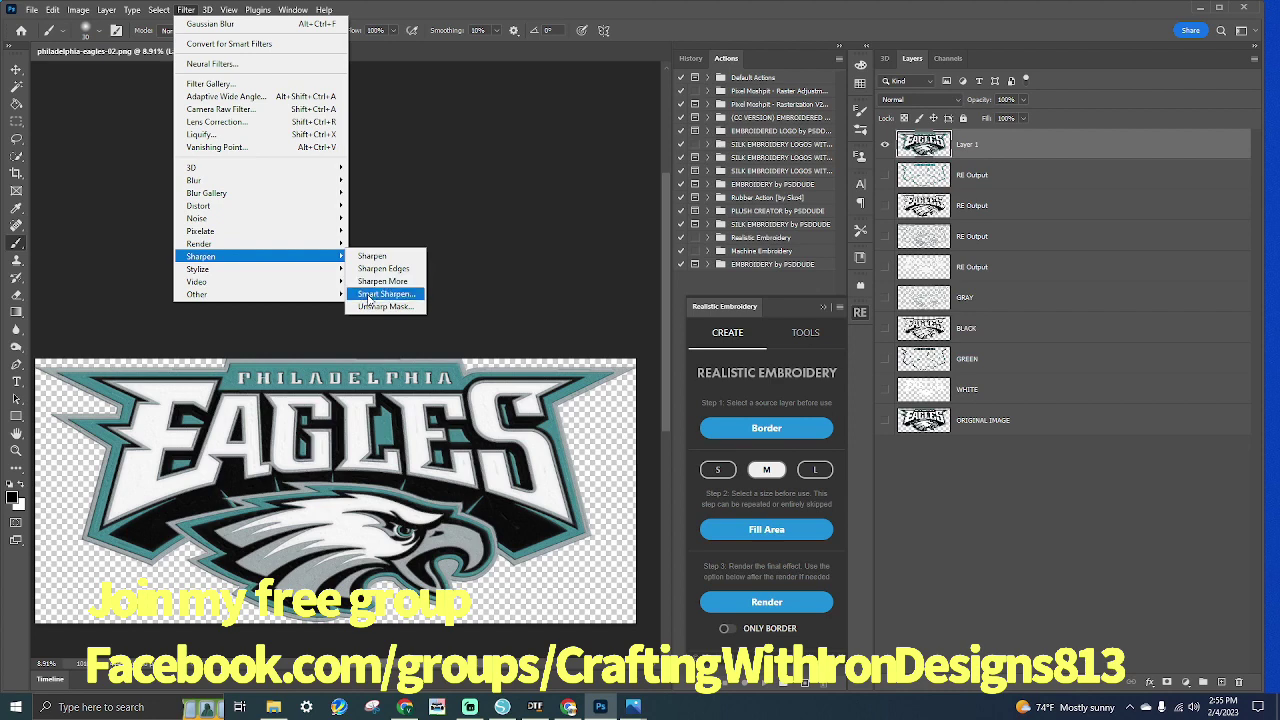
{"action": "left_click", "coordinate": [370, 295]}
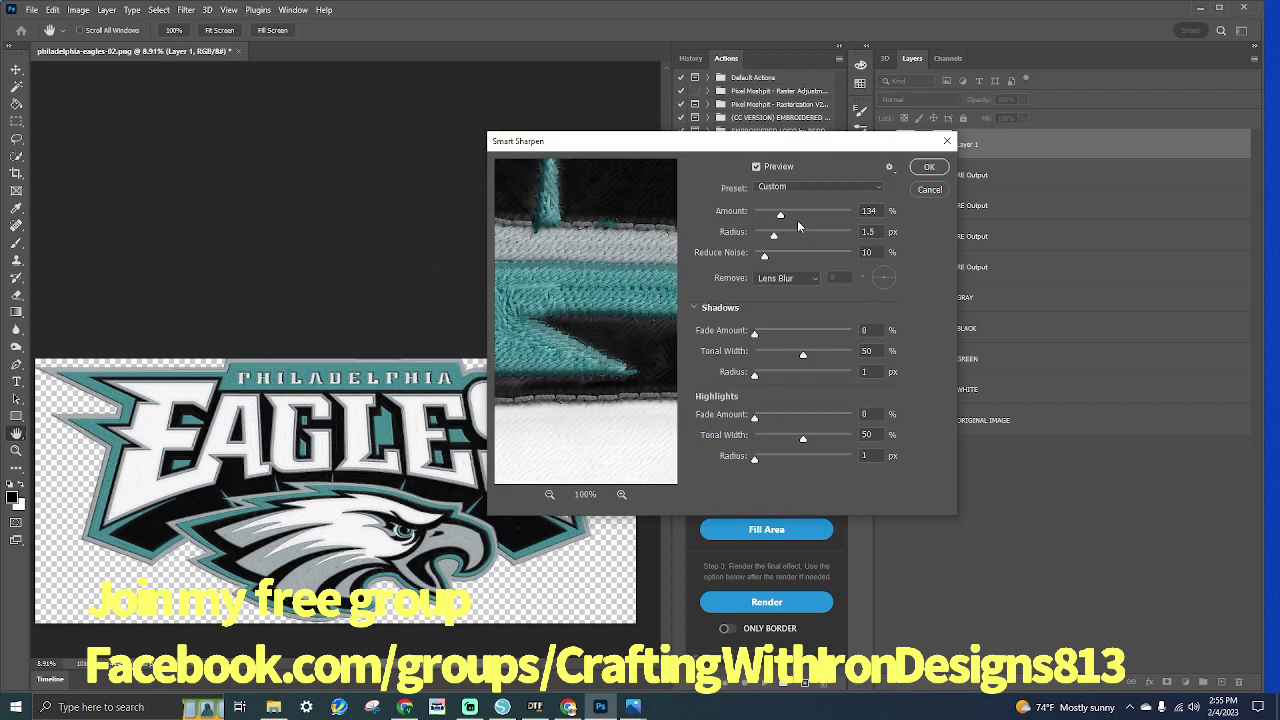
{"action": "left_click_drag", "start_coordinate": [781, 218], "coordinate": [742, 222]}
{"action": "left_click_drag", "start_coordinate": [755, 216], "coordinate": [772, 224]}
{"action": "left_click_drag", "start_coordinate": [847, 214], "coordinate": [796, 215]}
{"action": "type", "text": "500"}
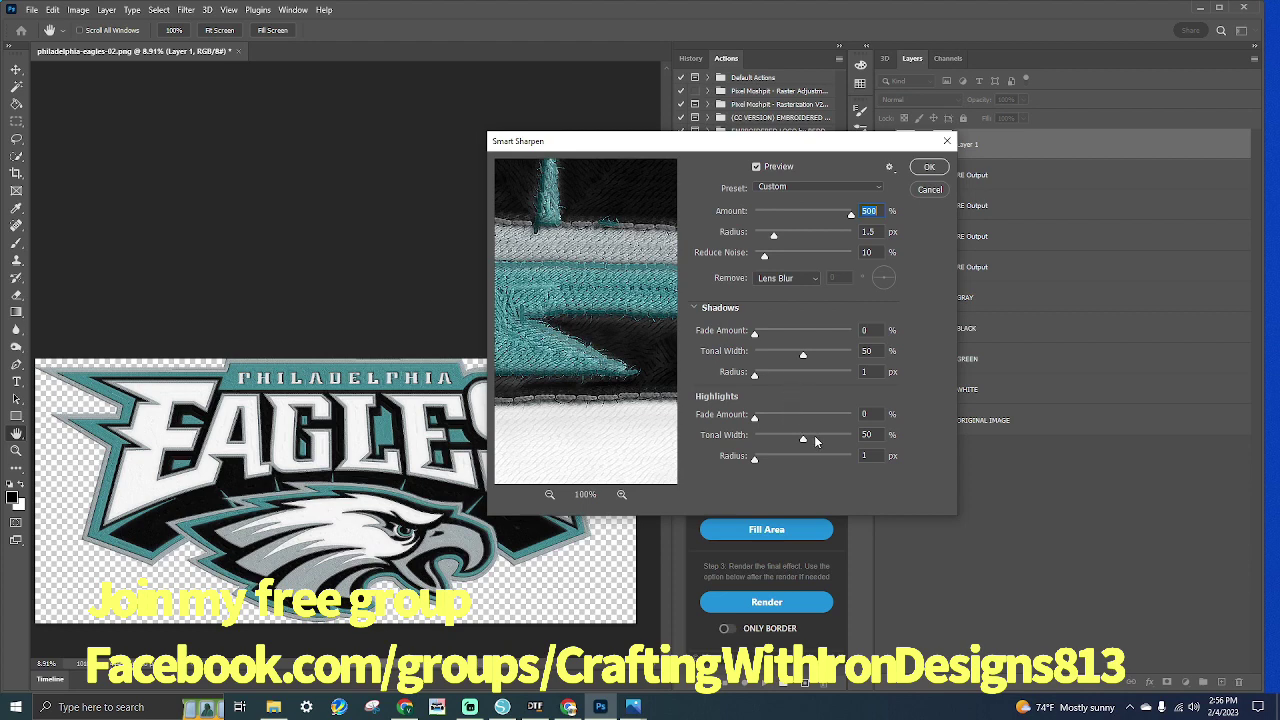
{"action": "key", "text": "Down"}
{"action": "key", "text": "Down"}
{"action": "key", "text": "Down"}
{"action": "left_click", "coordinate": [930, 169]}
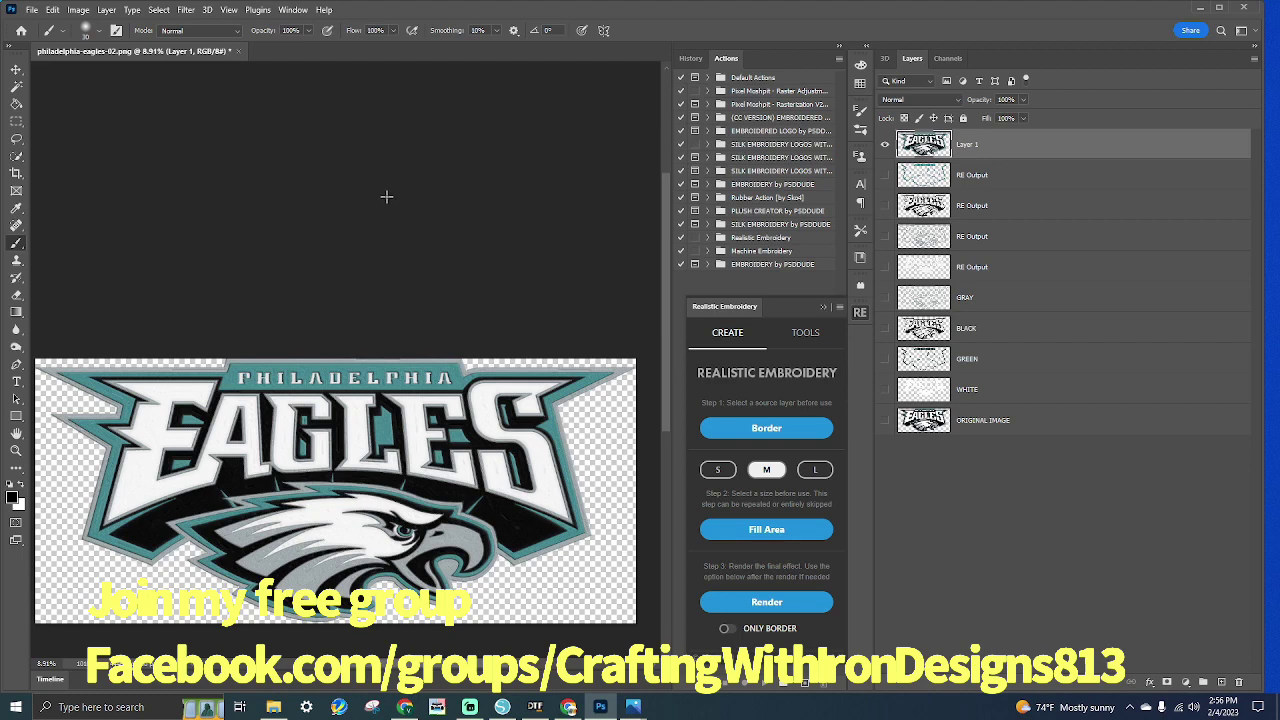
Export the sharpened logo as a PNG at 100% scale with transparency kept
{"action": "scroll", "coordinate": [412, 465], "scroll_direction": "down", "scroll_amount": 1}
{"action": "scroll", "coordinate": [412, 465], "scroll_direction": "down", "scroll_amount": 2}
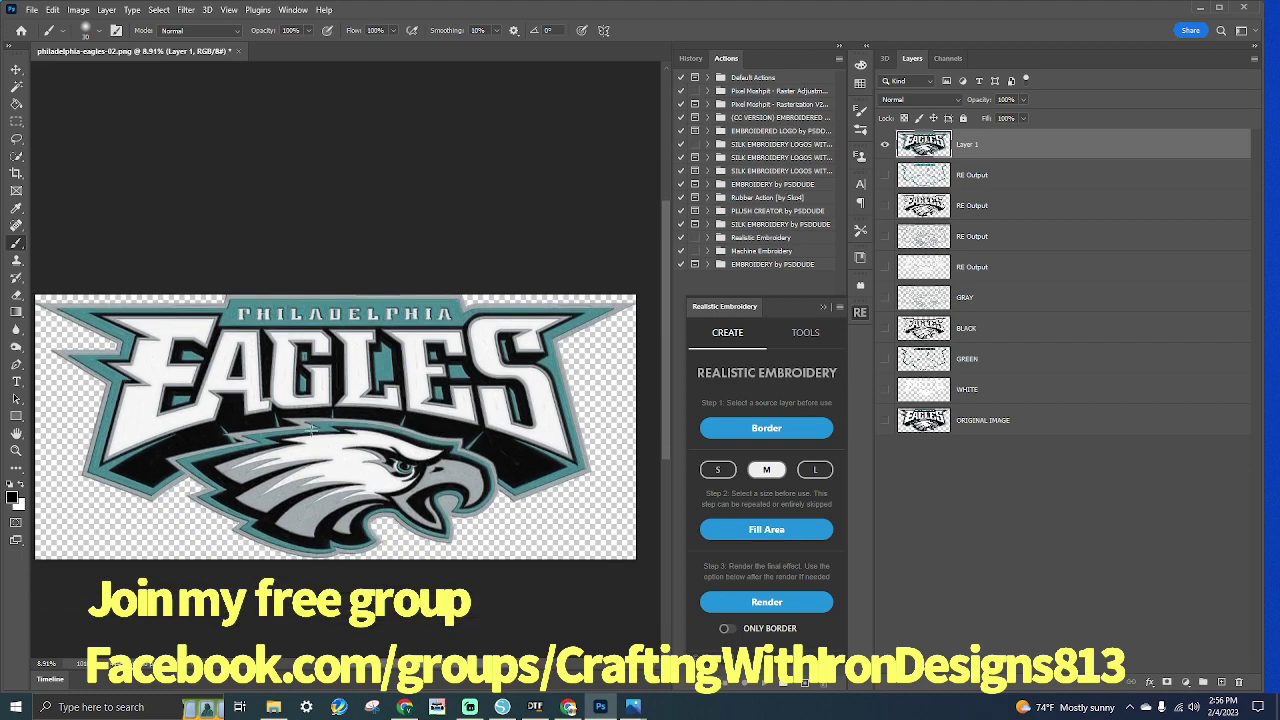
{"action": "left_click", "coordinate": [32, 11]}
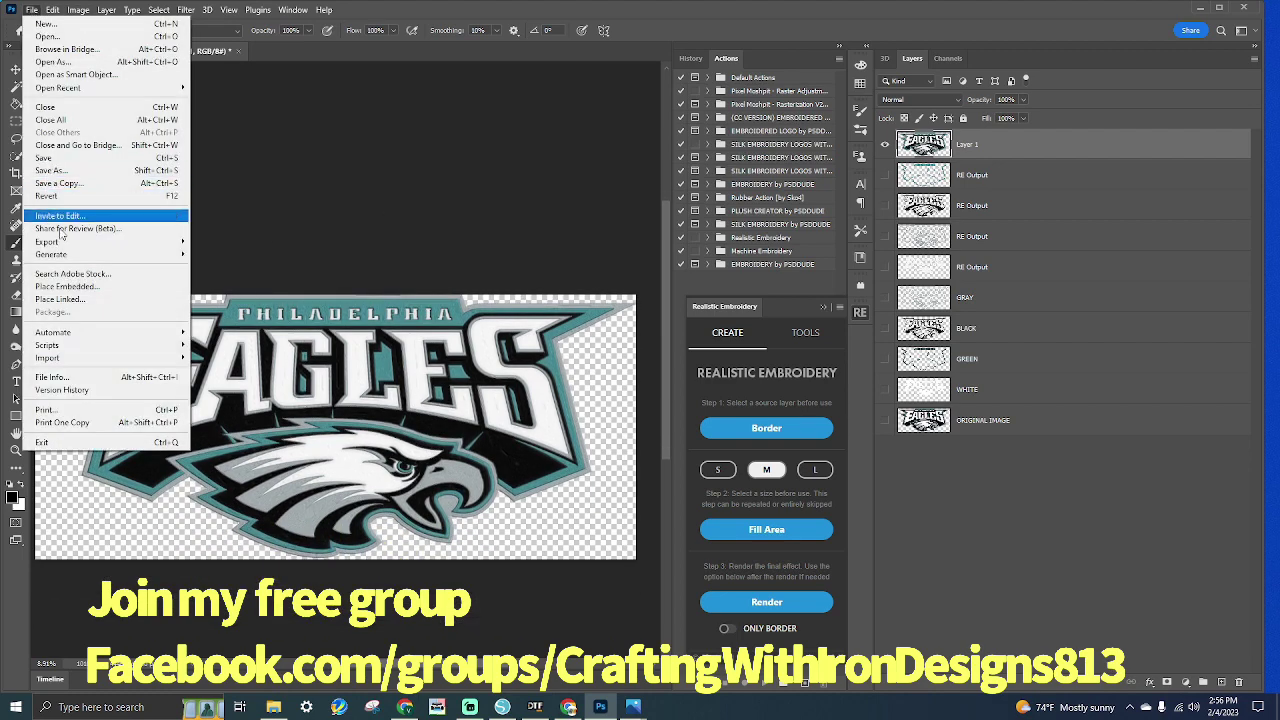
{"action": "mouse_move", "coordinate": [66, 243]}
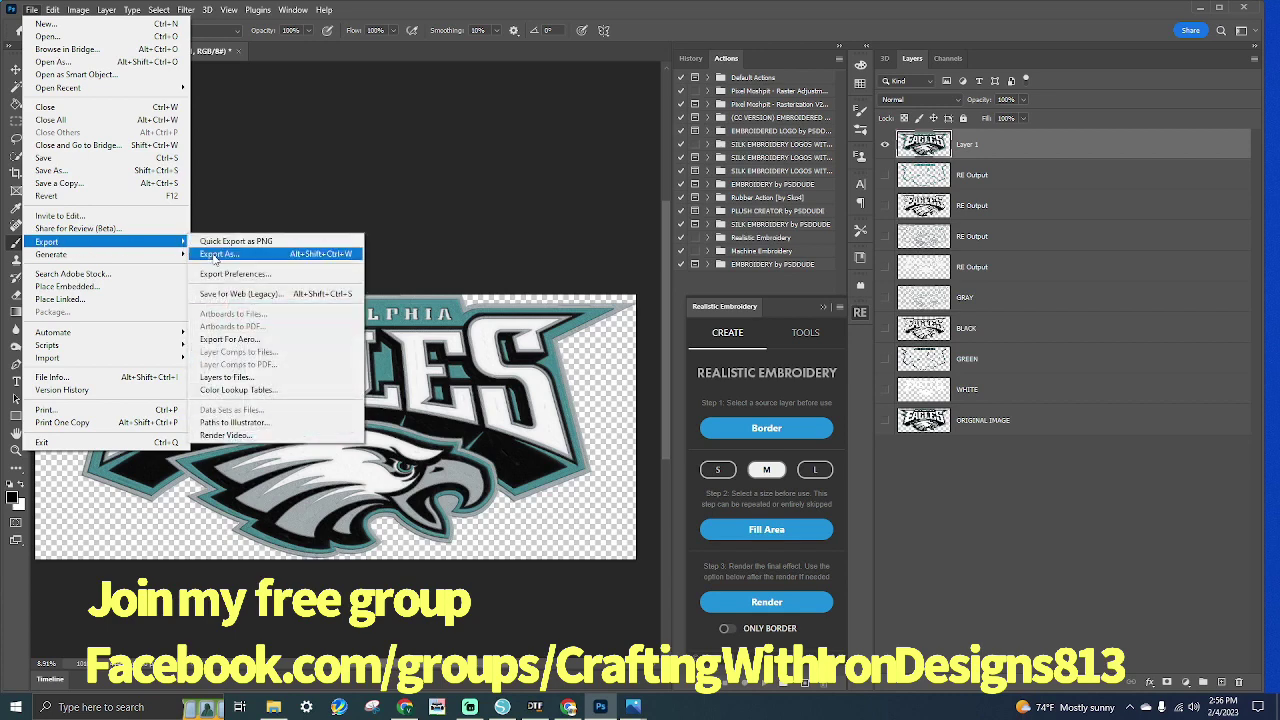
{"action": "left_click", "coordinate": [215, 256]}
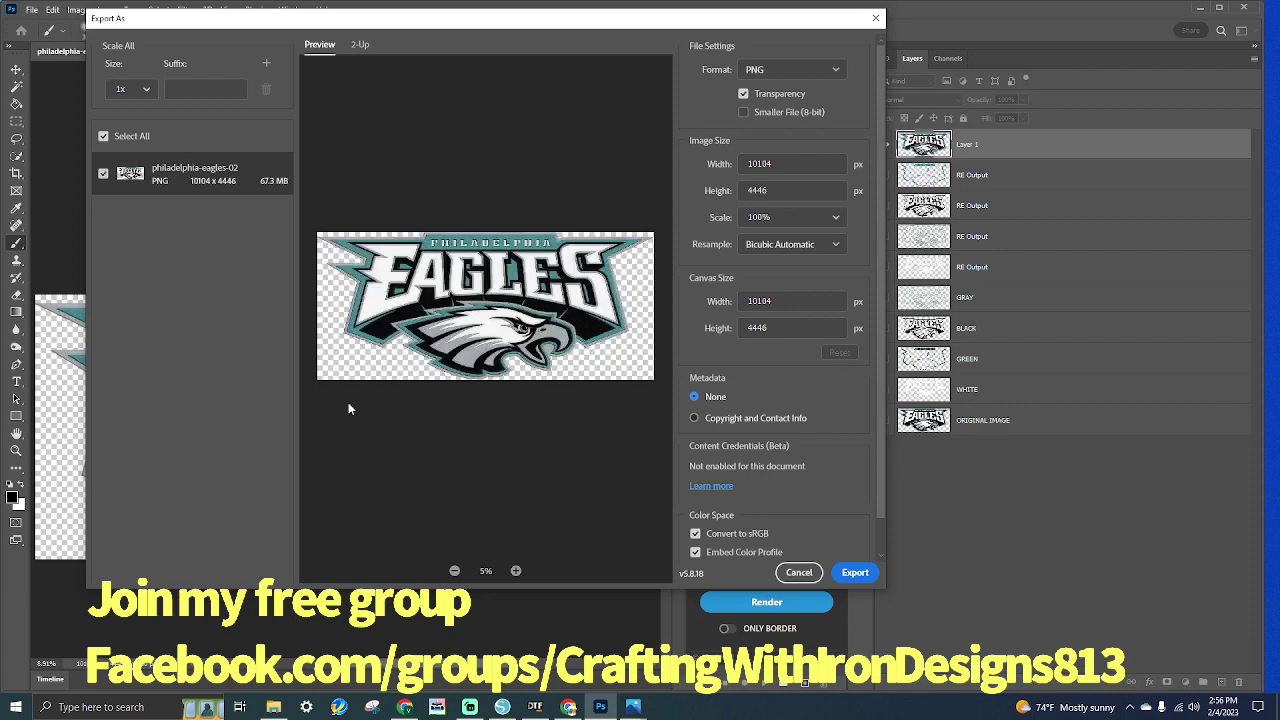
{"action": "left_click", "coordinate": [854, 573]}
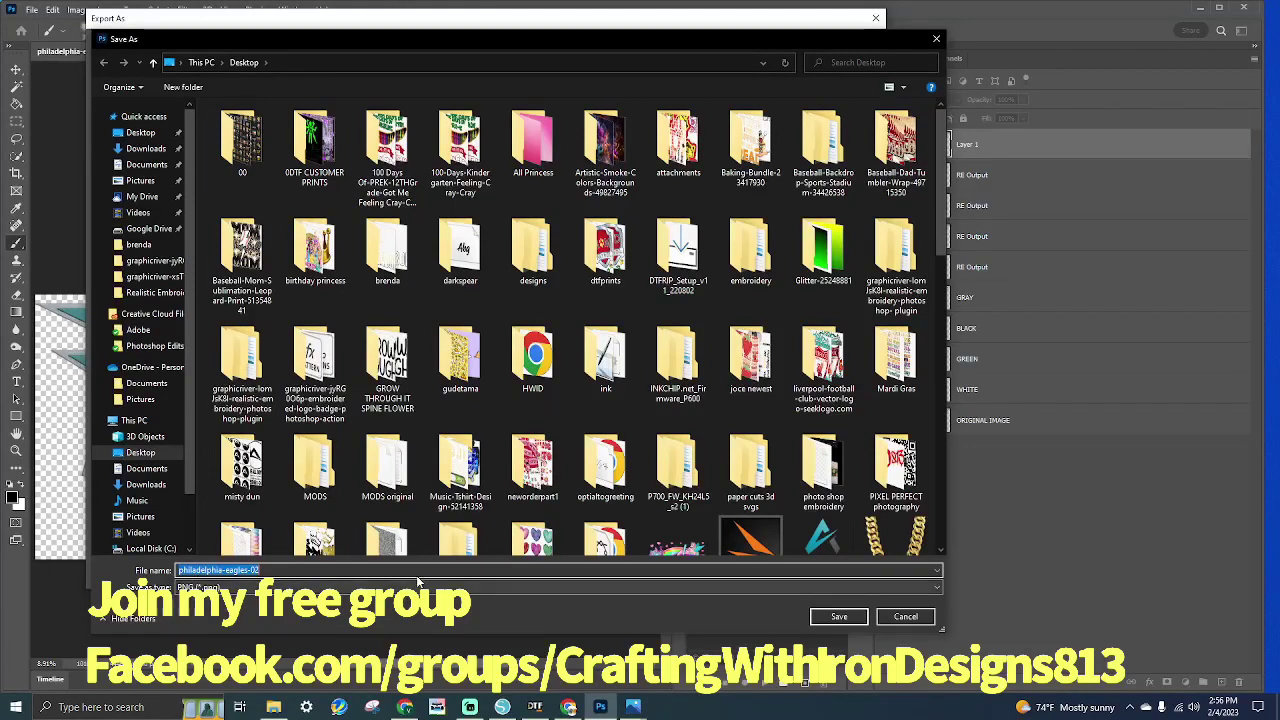
Name the exported PNG "philadelphia-eagles-VIDEO EMBROIDERY" and save it to the Desktop
{"action": "left_click", "coordinate": [424, 570]}
{"action": "key", "text": "BackSpace"}
{"action": "key", "text": "BackSpace"}
{"action": "type", "text": "VIDEO"}
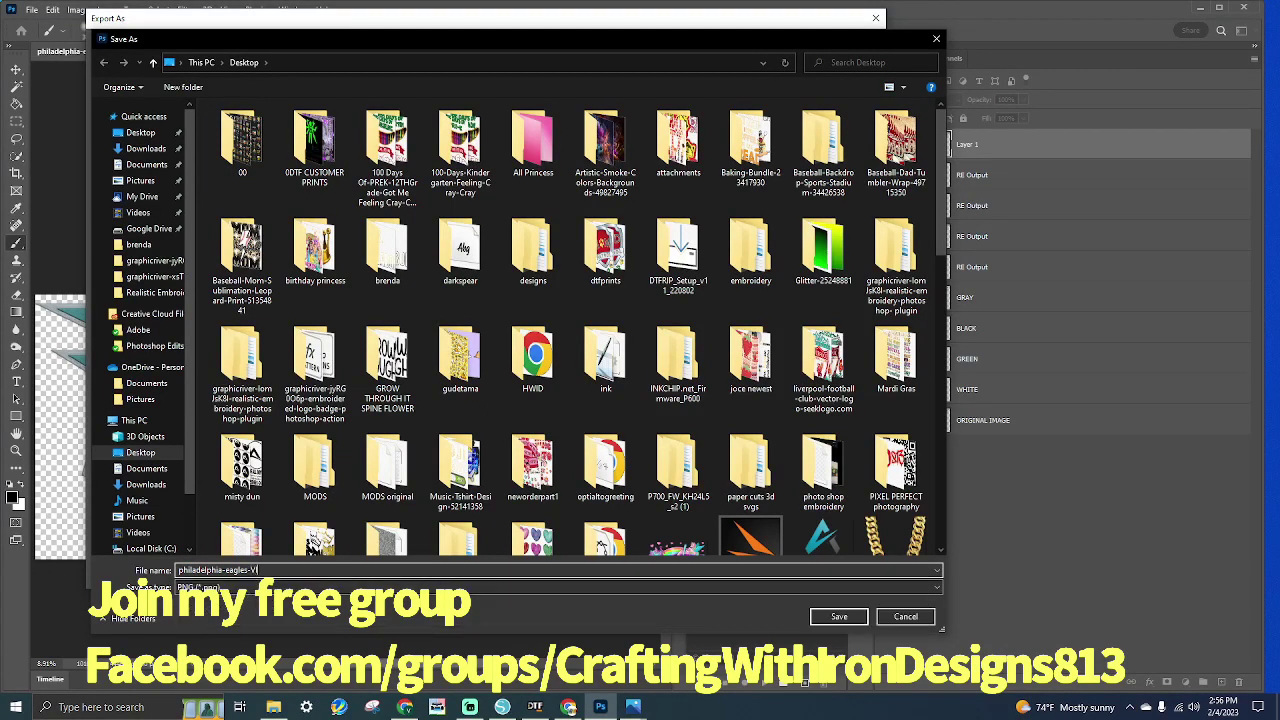
{"action": "type", "text": " EMBROIDERY"}
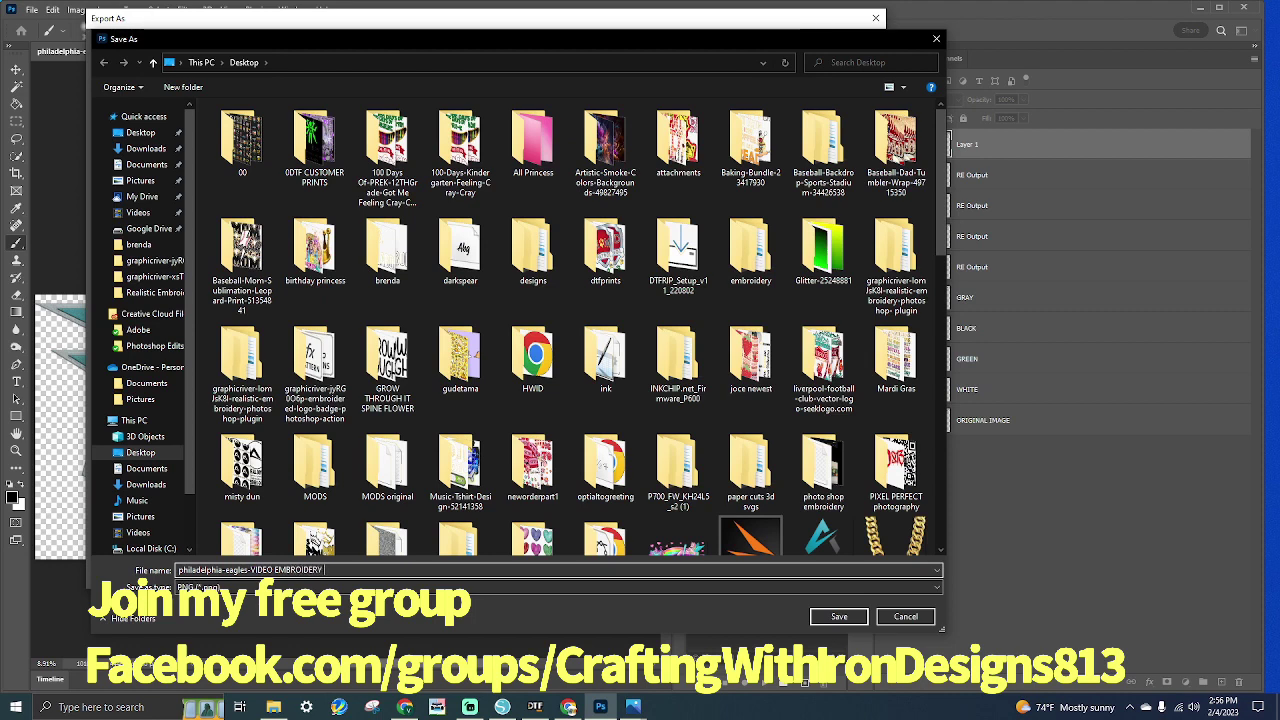
{"action": "left_click", "coordinate": [856, 620]}
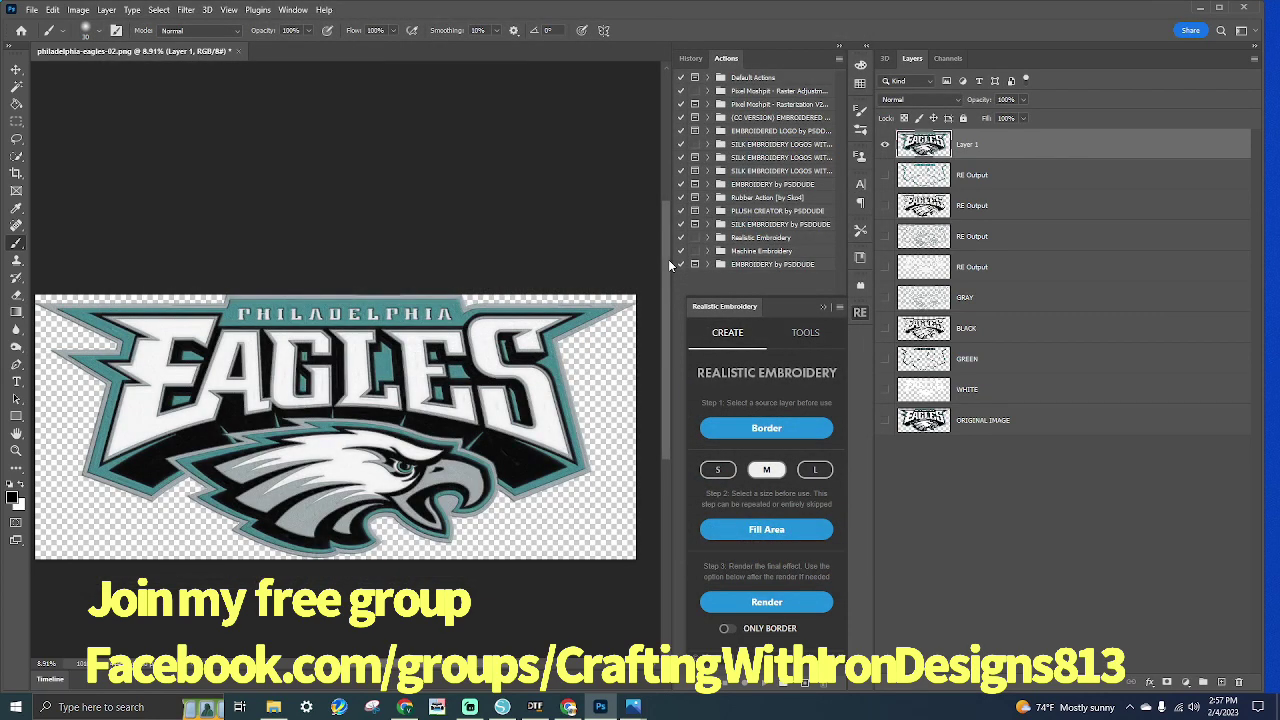
Switch to the Windows desktop and open the exported philadelphia-eagles-VIDEO EMBROIDERY image in the photo viewer
{"action": "left_click", "coordinate": [1220, 8]}
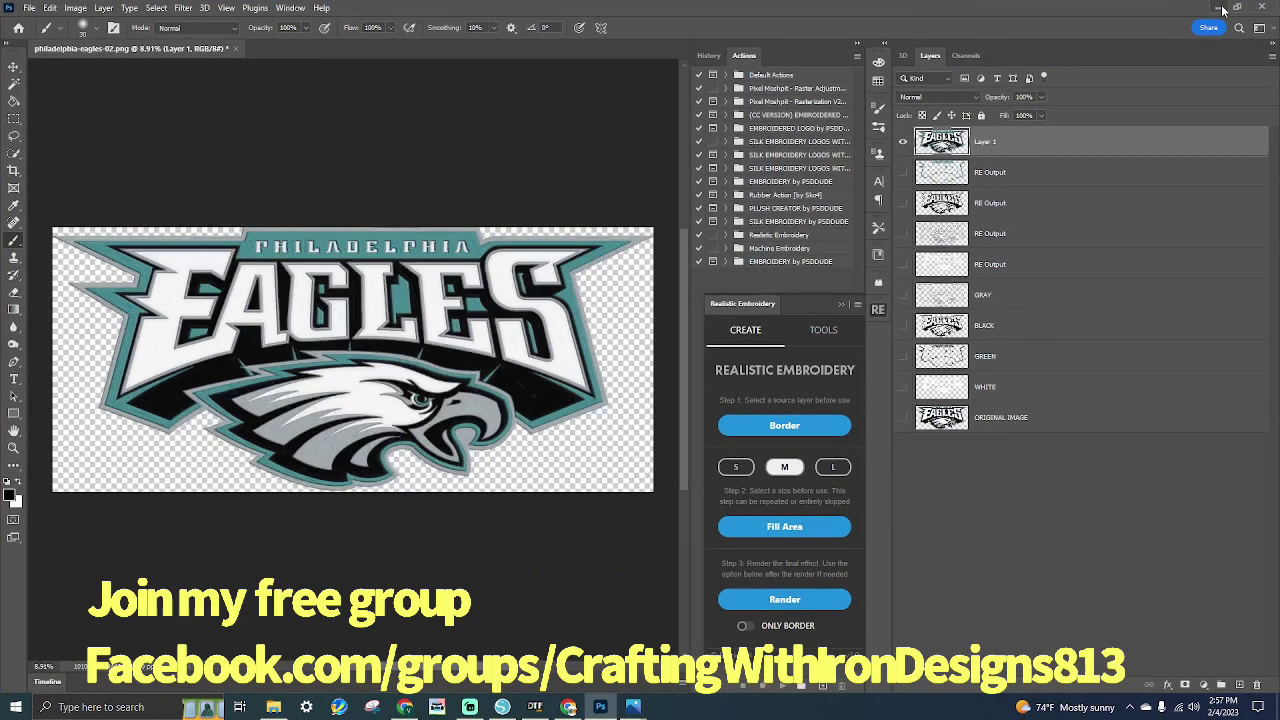
{"action": "left_click", "coordinate": [1222, 10]}
{"action": "left_click", "coordinate": [1203, 9]}
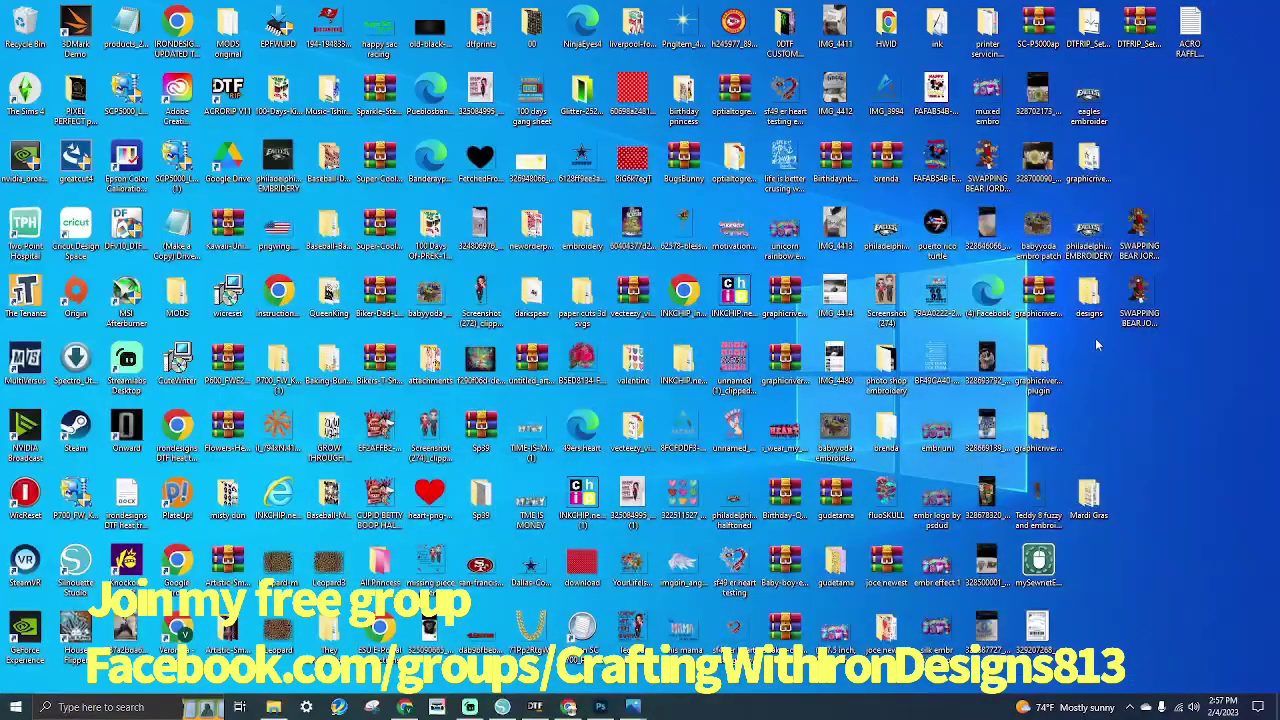
{"action": "left_click", "coordinate": [1095, 245]}
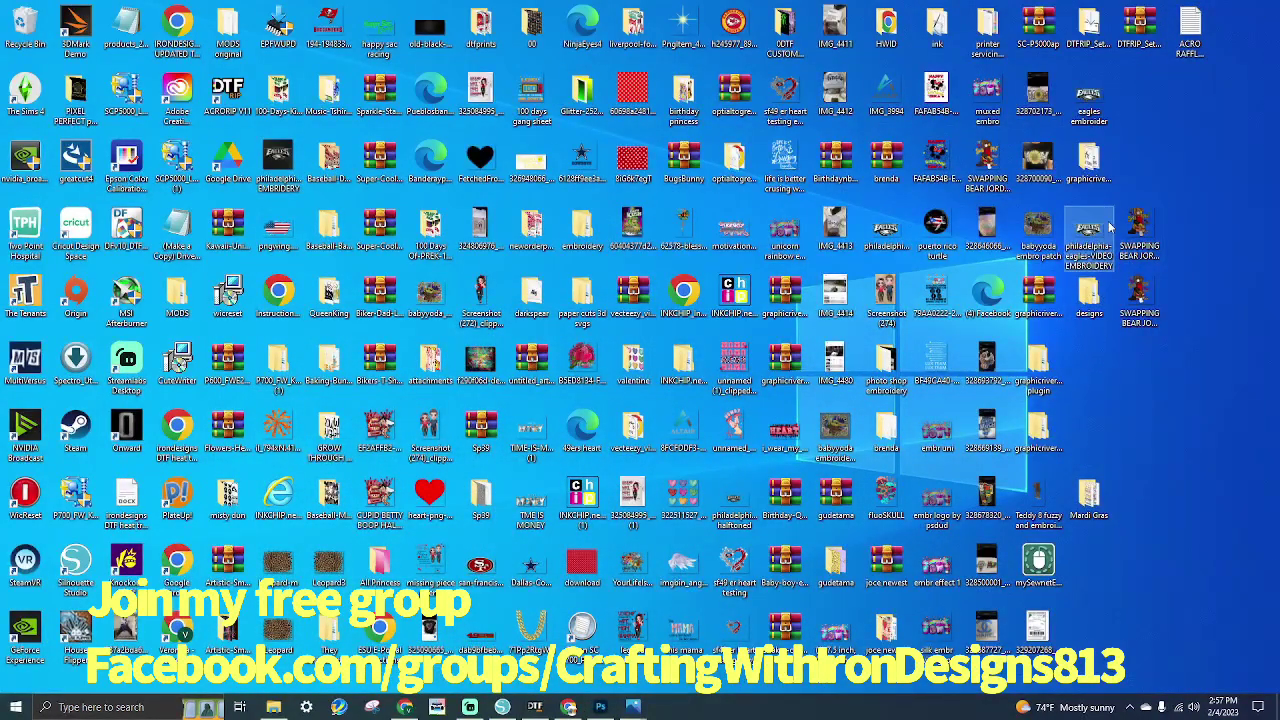
{"action": "double_click", "coordinate": [1096, 238]}
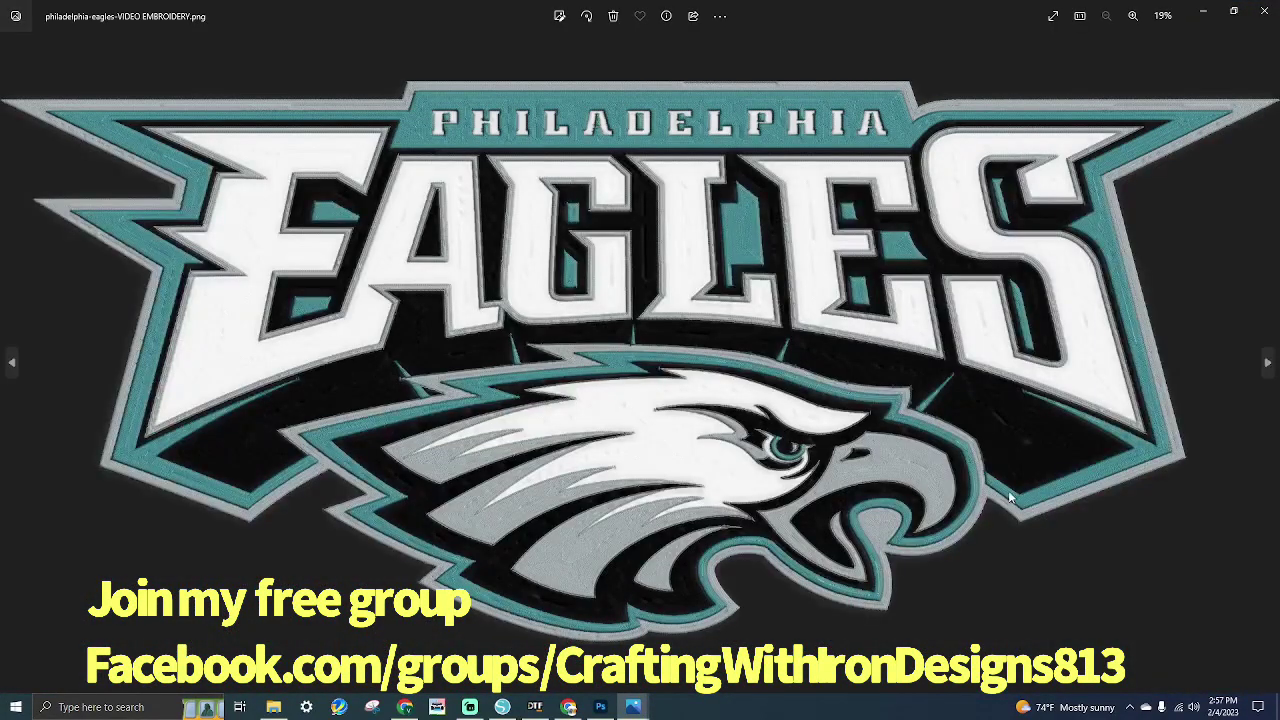
Examine the stitch detail of the exported image on the eagle's gray feathers and around the head
{"action": "scroll", "coordinate": [541, 565], "scroll_direction": "up", "scroll_amount": 5}
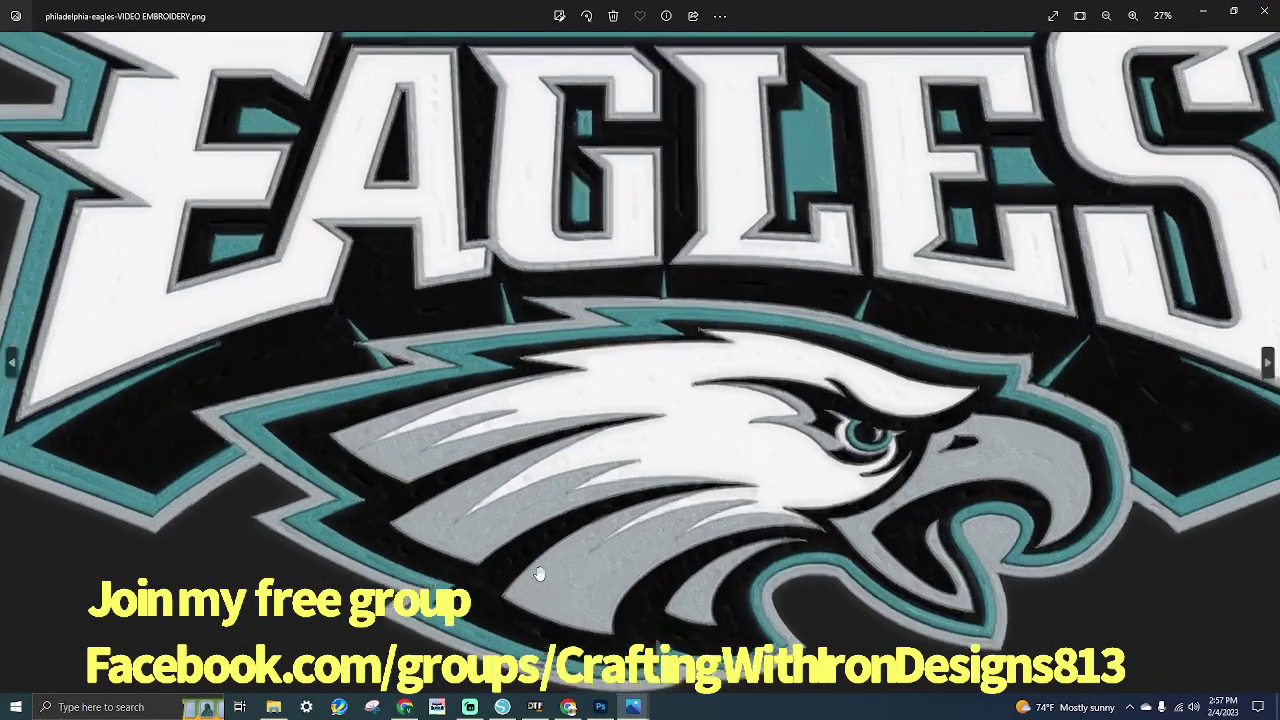
{"action": "scroll", "coordinate": [540, 575], "scroll_direction": "up", "scroll_amount": 3}
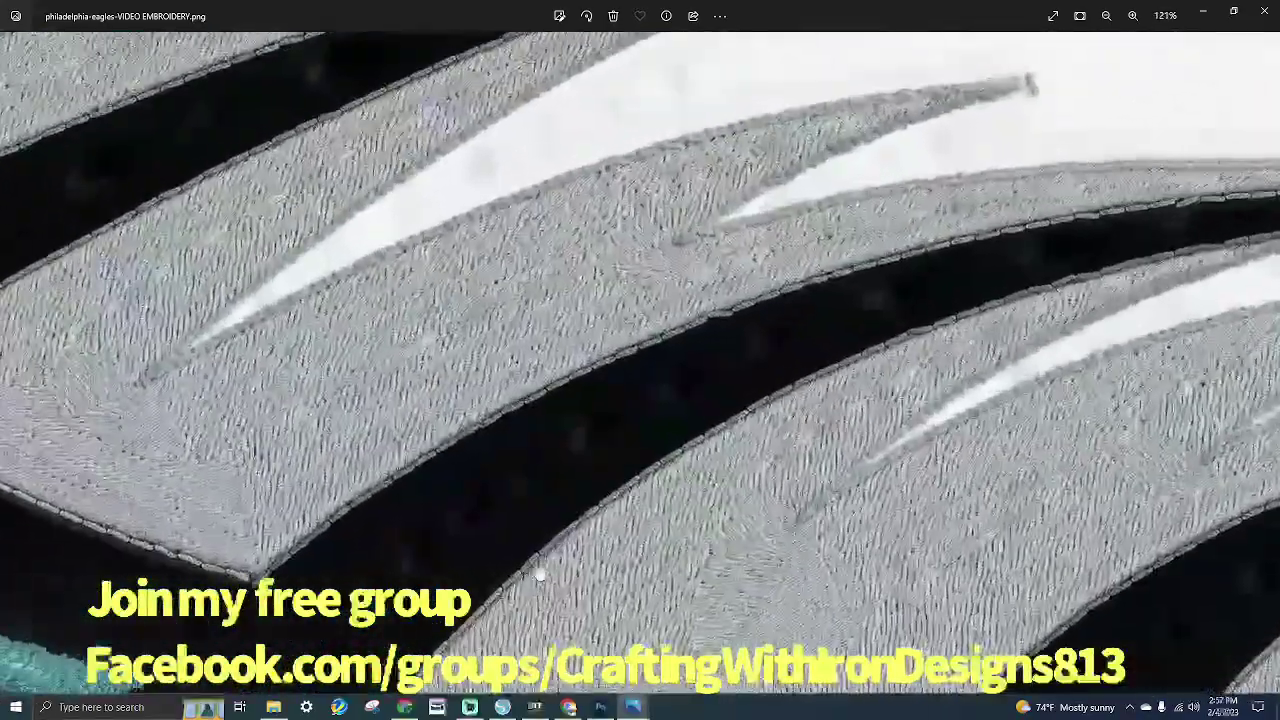
{"action": "scroll", "coordinate": [402, 496], "scroll_direction": "up", "scroll_amount": 2}
{"action": "scroll", "coordinate": [402, 496], "scroll_direction": "down", "scroll_amount": 2}
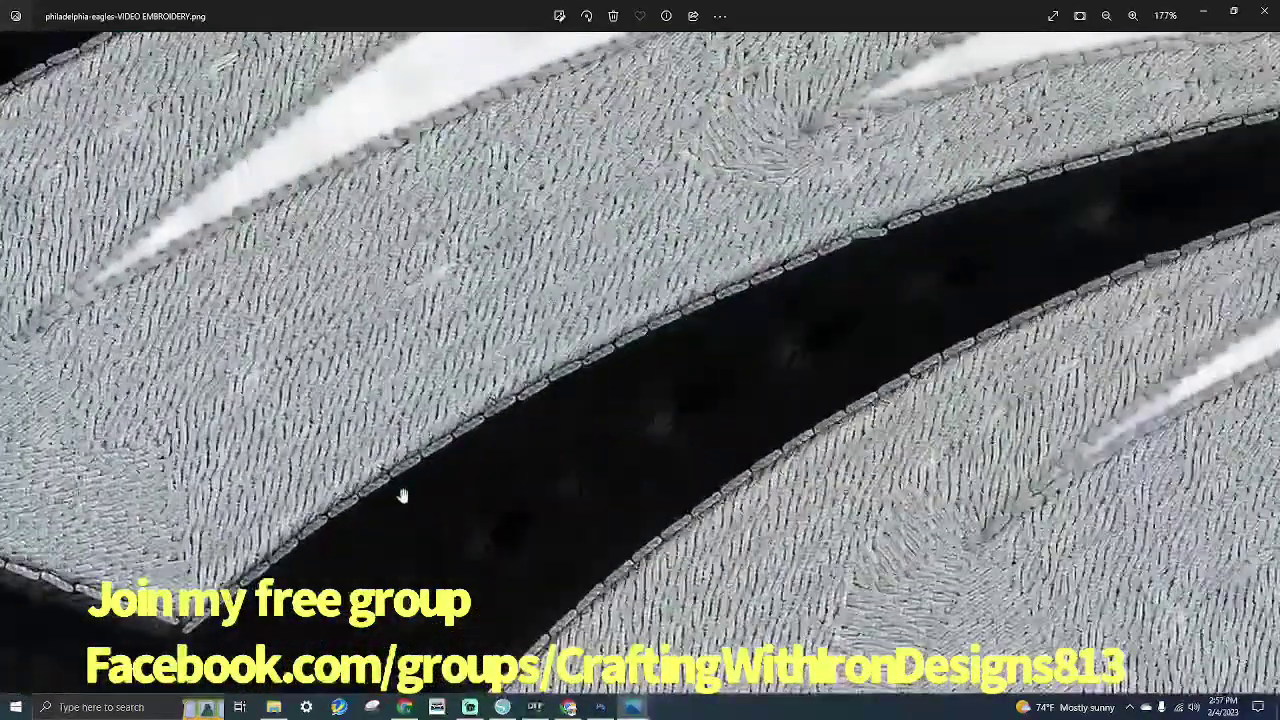
{"action": "scroll", "coordinate": [402, 496], "scroll_direction": "down", "scroll_amount": 3}
{"action": "scroll", "coordinate": [402, 496], "scroll_direction": "down", "scroll_amount": 3}
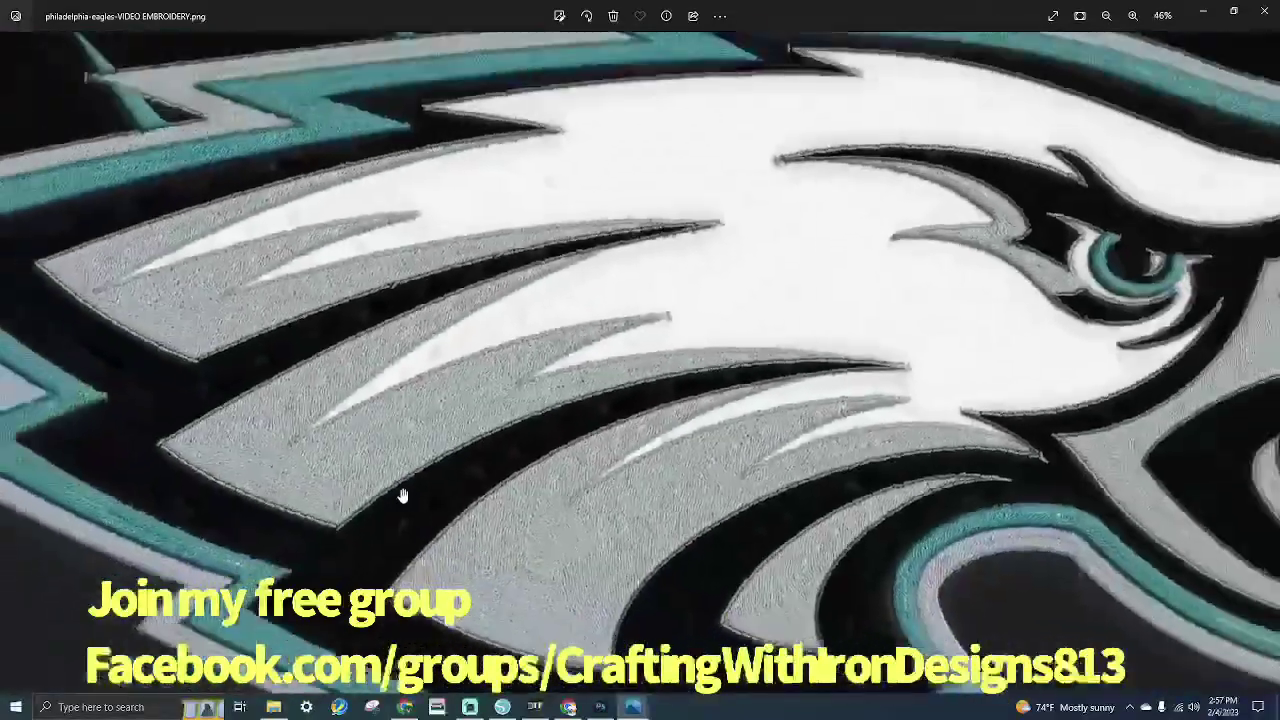
{"action": "scroll", "coordinate": [402, 496], "scroll_direction": "down", "scroll_amount": 3}
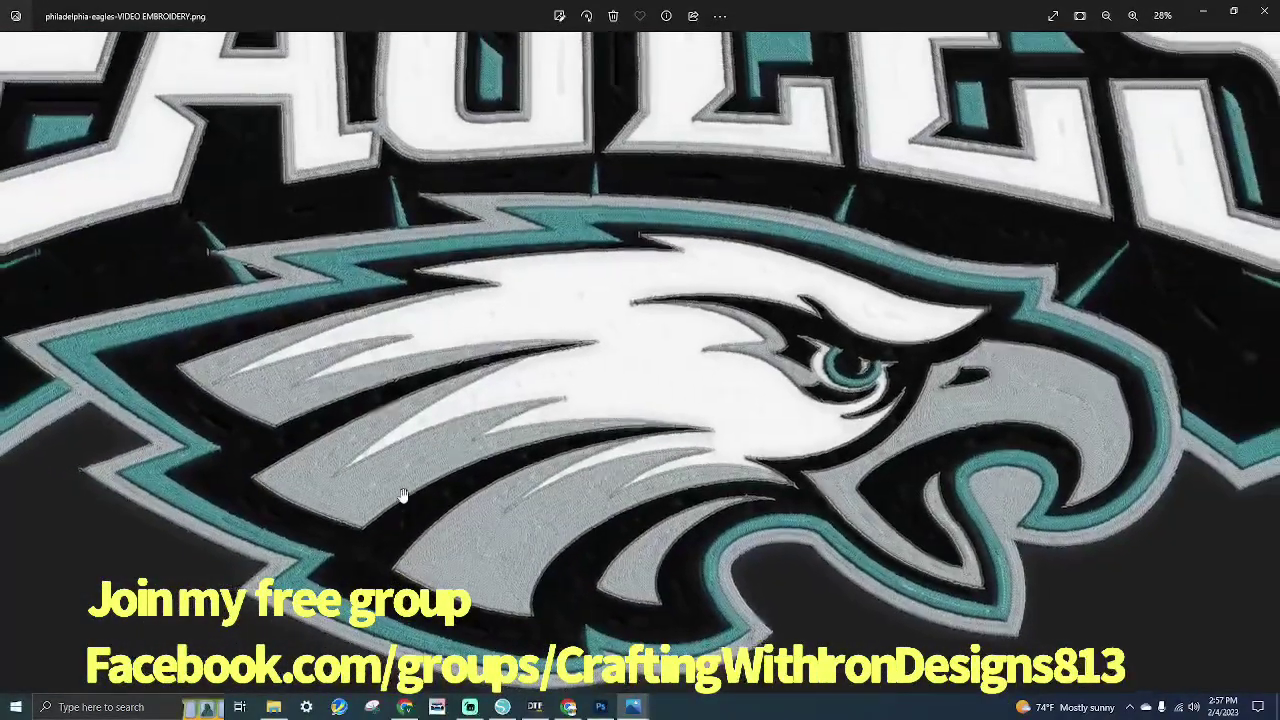
Minimize the exported image in the photo viewer and switch back to Photoshop
{"action": "scroll", "coordinate": [402, 496], "scroll_direction": "down", "scroll_amount": 1}
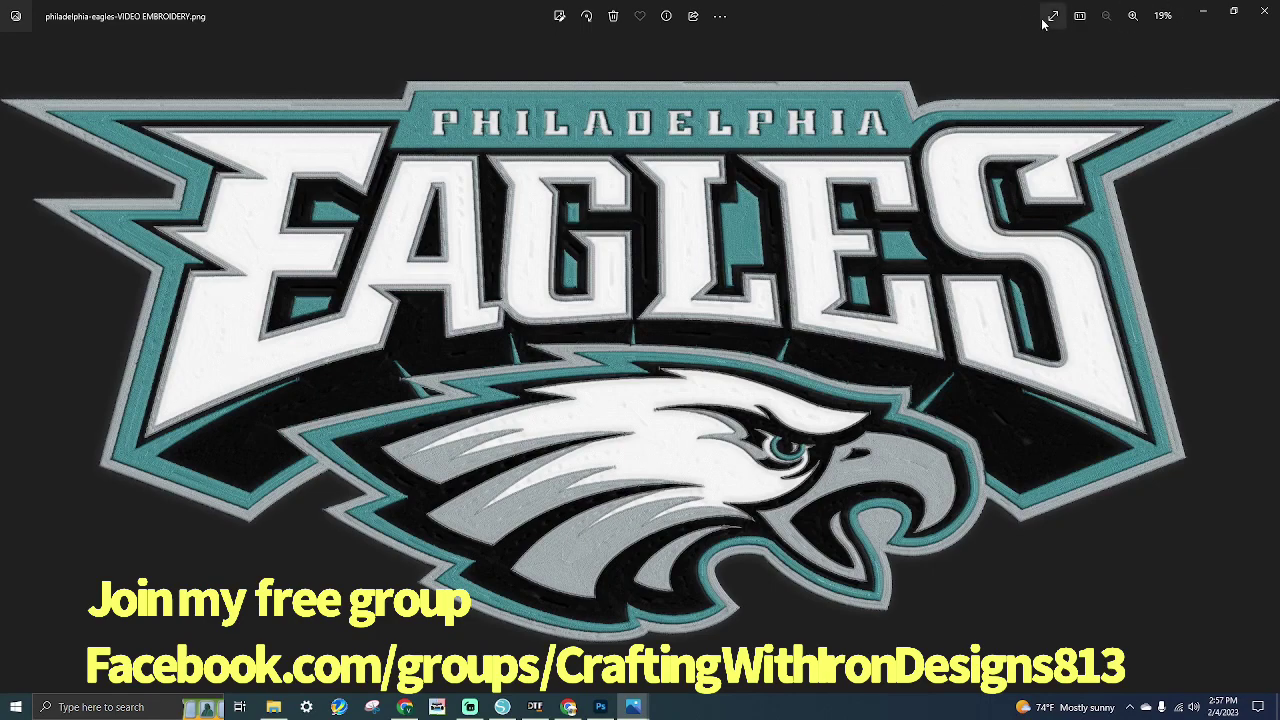
{"action": "left_click", "coordinate": [1202, 10]}
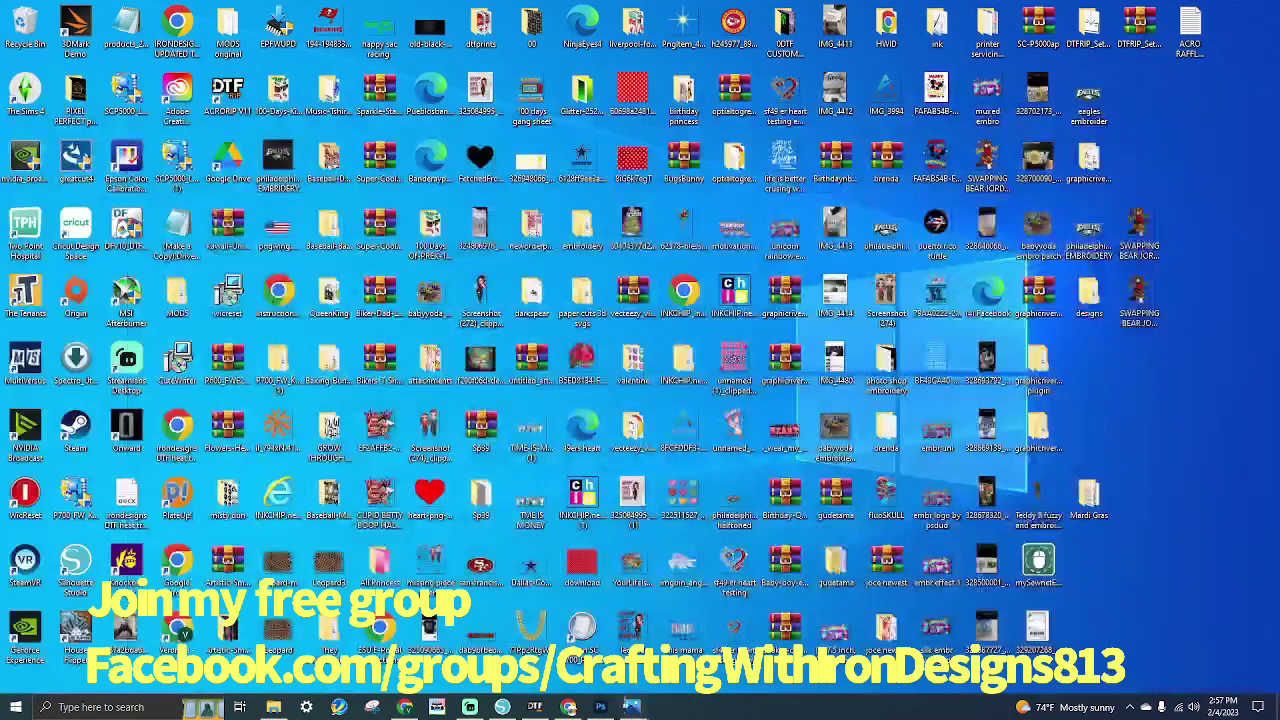
{"action": "left_click", "coordinate": [600, 707]}
Hide Layer 1 and show all four RE Output layers, keeping the GRAY and BLACK source layers hidden
{"action": "left_click", "coordinate": [885, 144]}
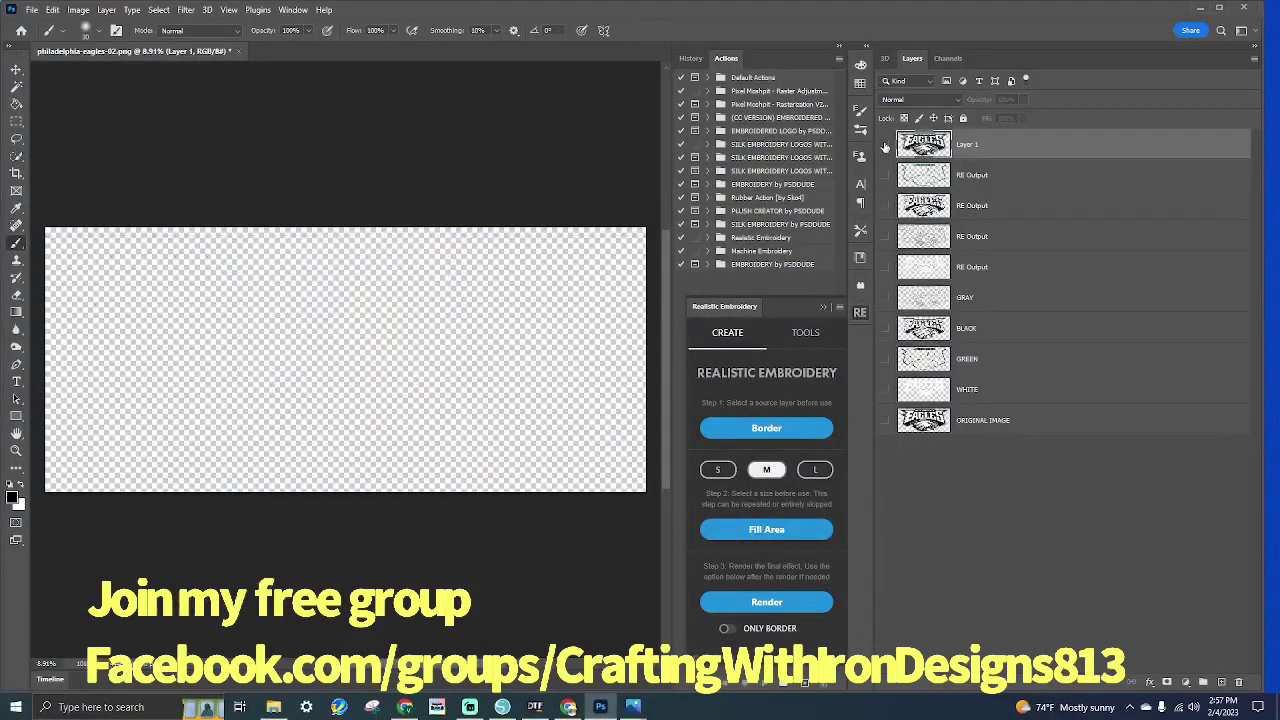
{"action": "left_click", "coordinate": [884, 175]}
{"action": "left_click", "coordinate": [884, 205]}
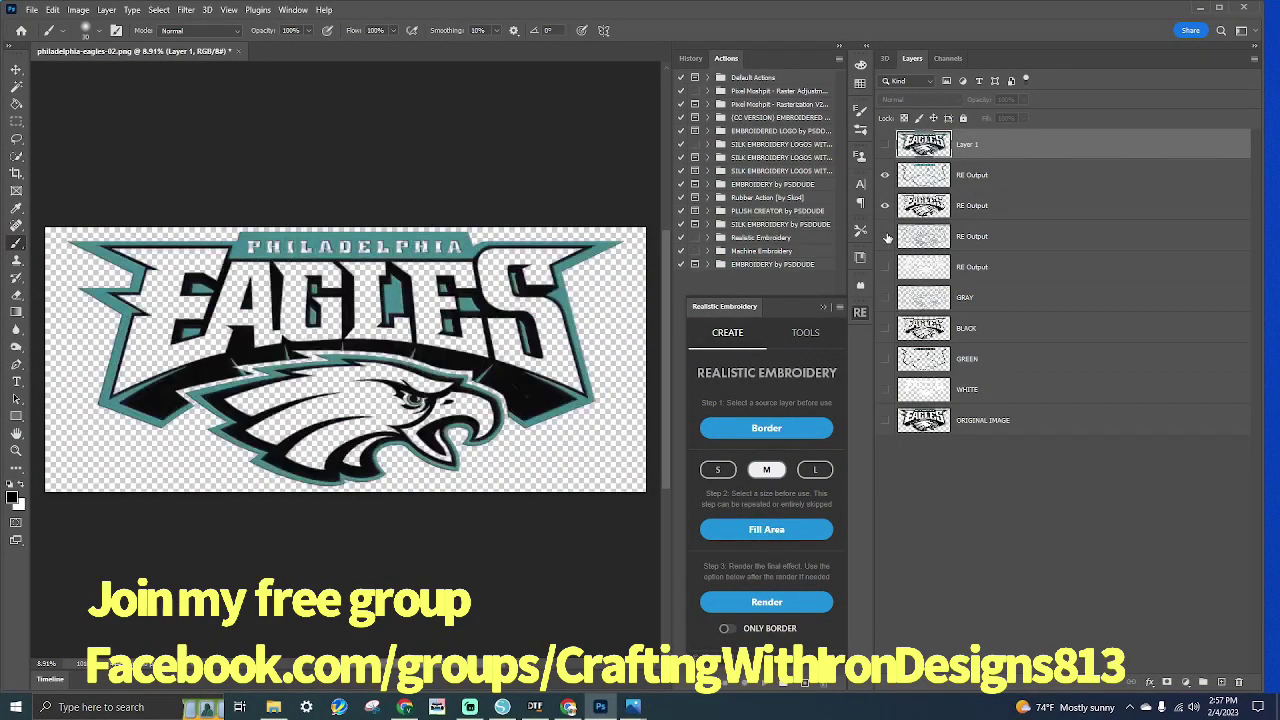
{"action": "left_click", "coordinate": [884, 236]}
{"action": "left_click", "coordinate": [884, 267]}
{"action": "left_click", "coordinate": [884, 328]}
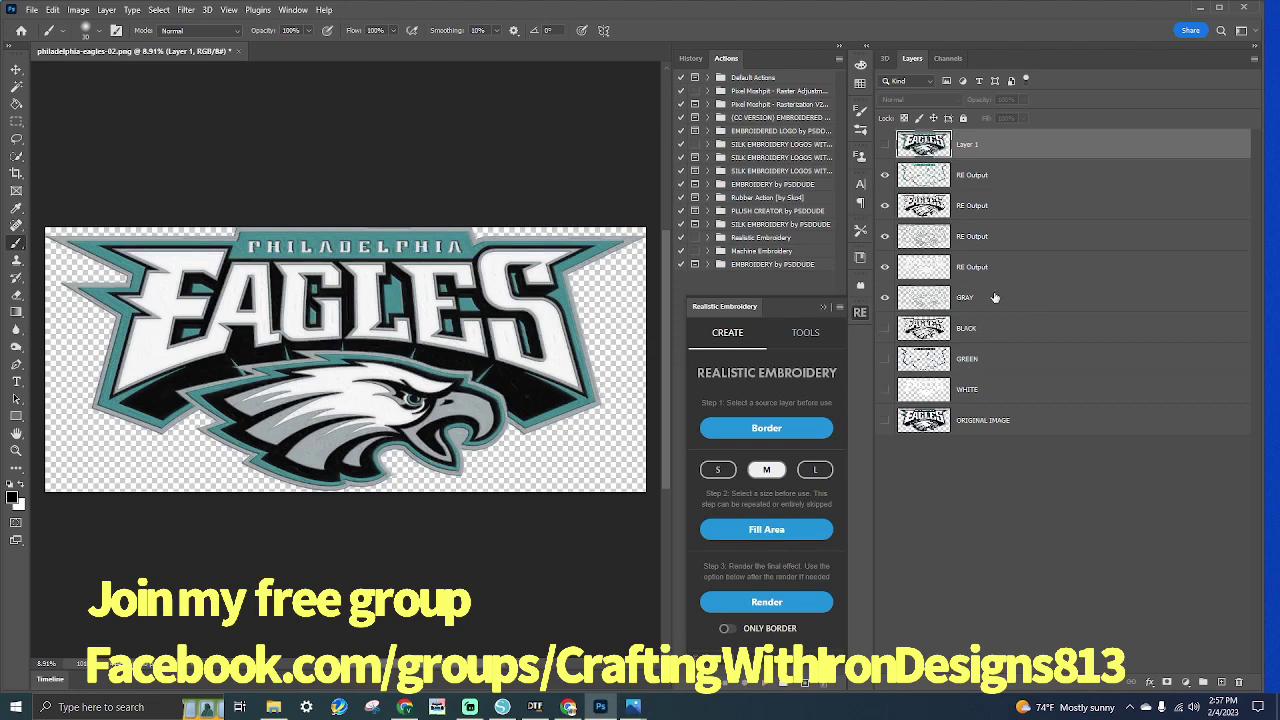
{"action": "left_click", "coordinate": [884, 304]}
Reorder the RE Output layers as gray, white, black and green from top to bottom, and stamp the visible layers into a new layer
{"action": "left_click_drag", "start_coordinate": [986, 270], "coordinate": [997, 175]}
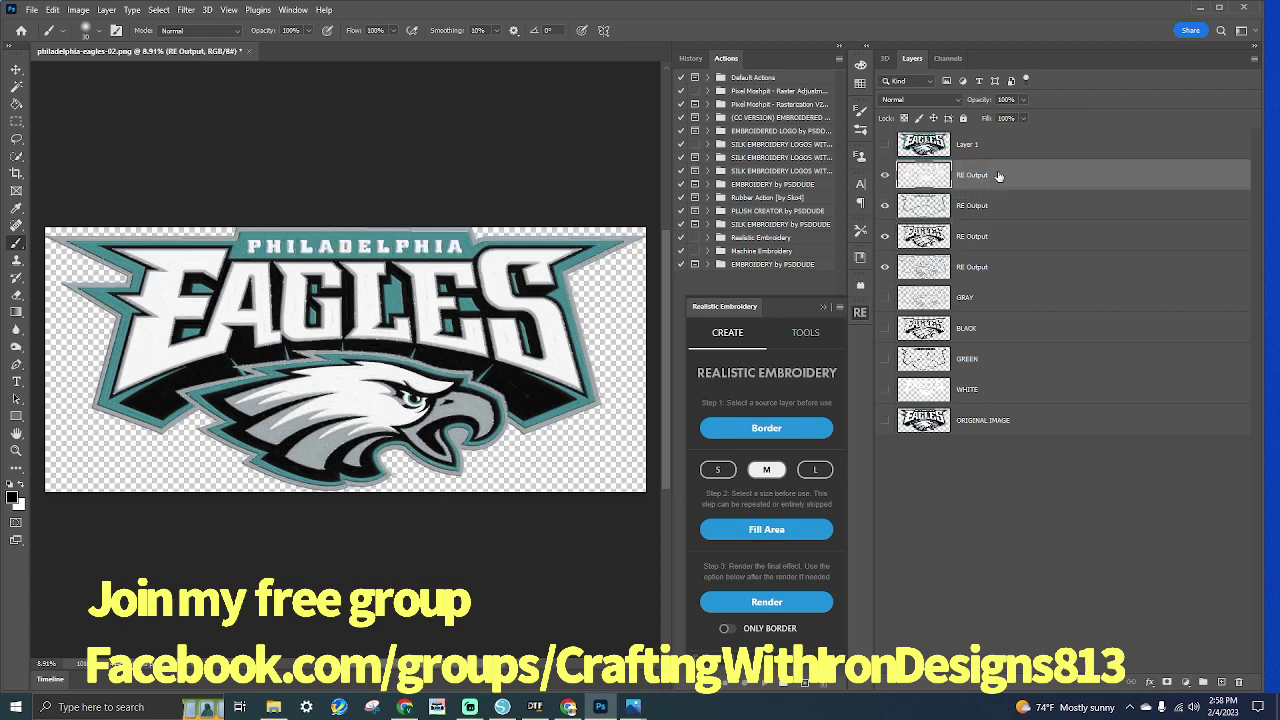
{"action": "left_click_drag", "start_coordinate": [988, 237], "coordinate": [990, 205]}
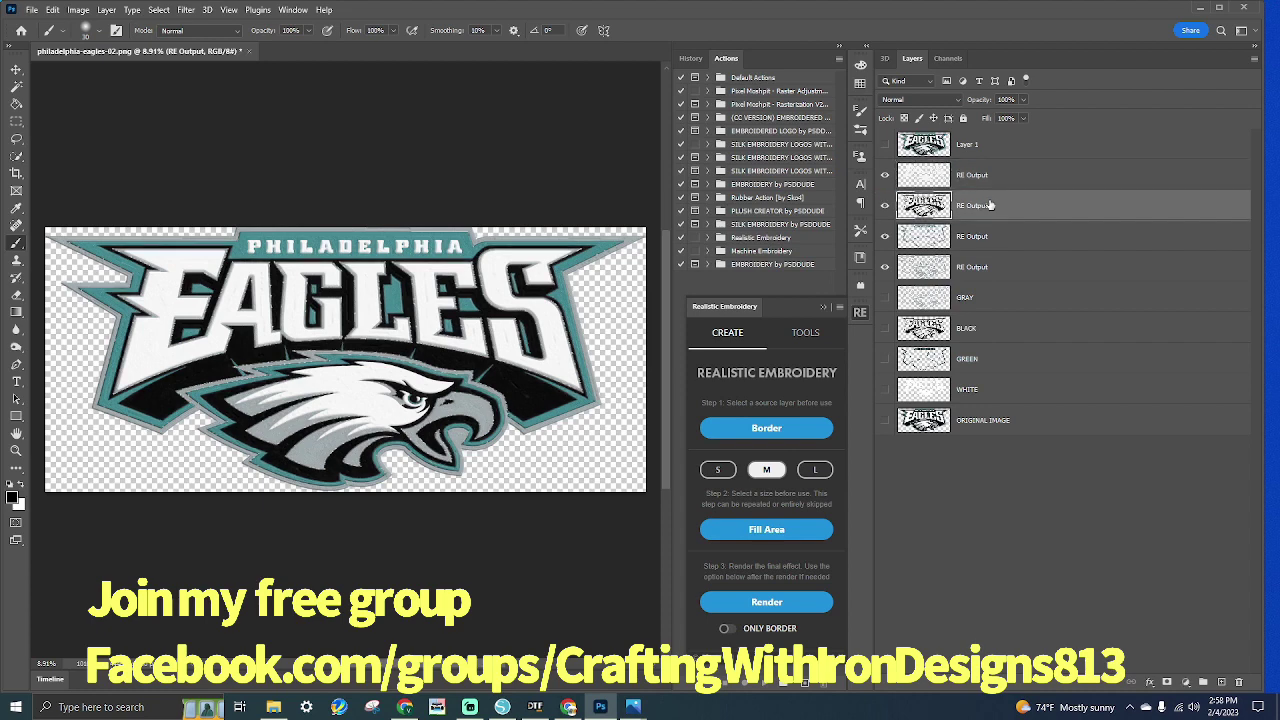
{"action": "left_click_drag", "start_coordinate": [990, 206], "coordinate": [993, 206]}
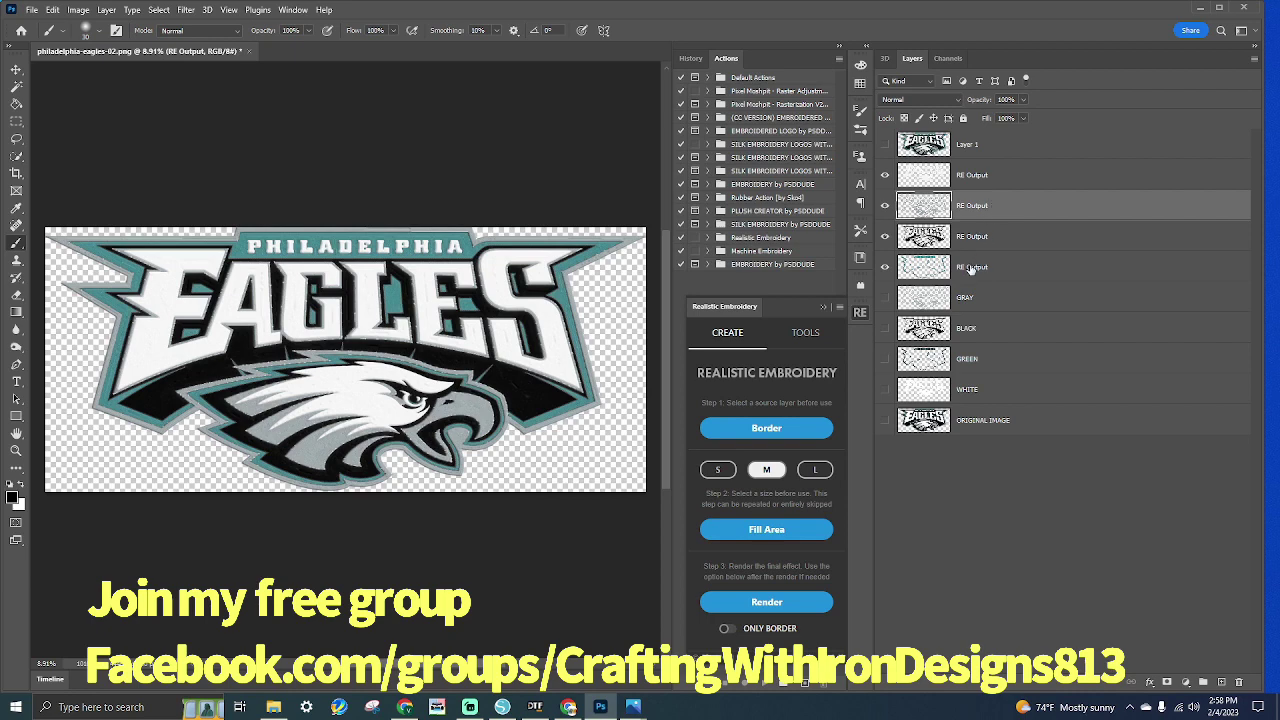
{"action": "left_click_drag", "start_coordinate": [970, 268], "coordinate": [983, 174]}
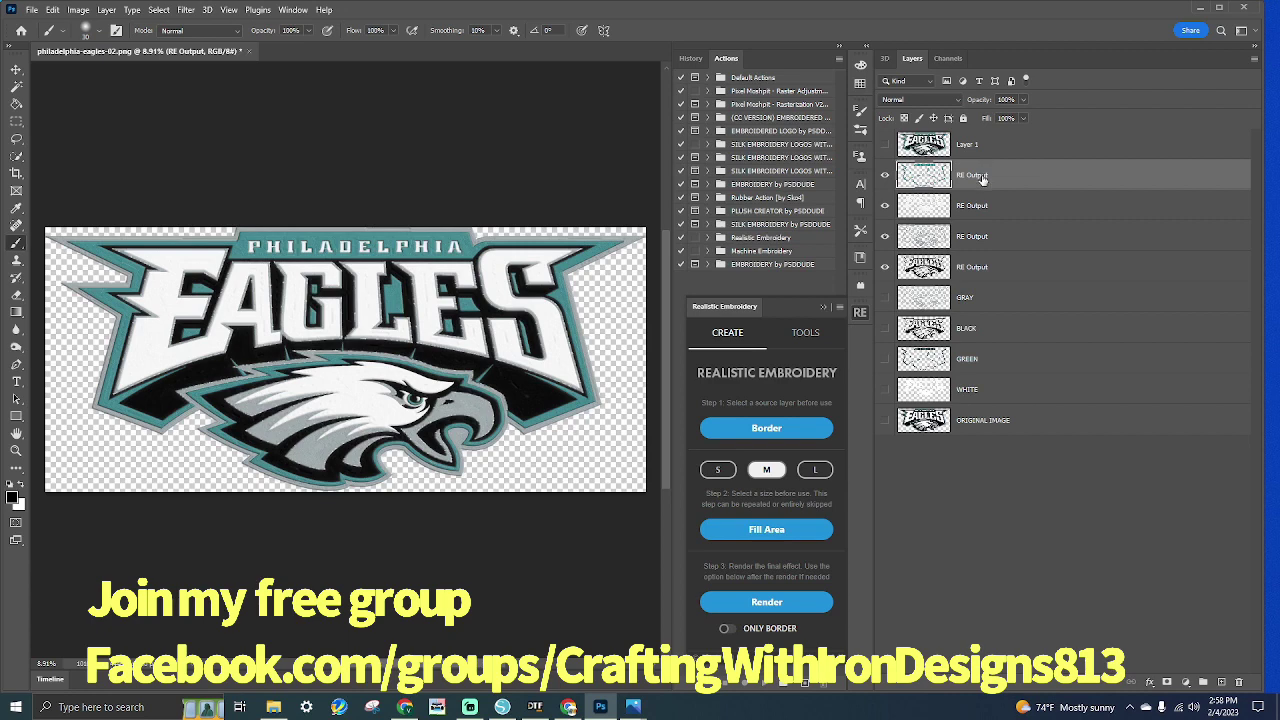
{"action": "left_click_drag", "start_coordinate": [983, 177], "coordinate": [984, 240]}
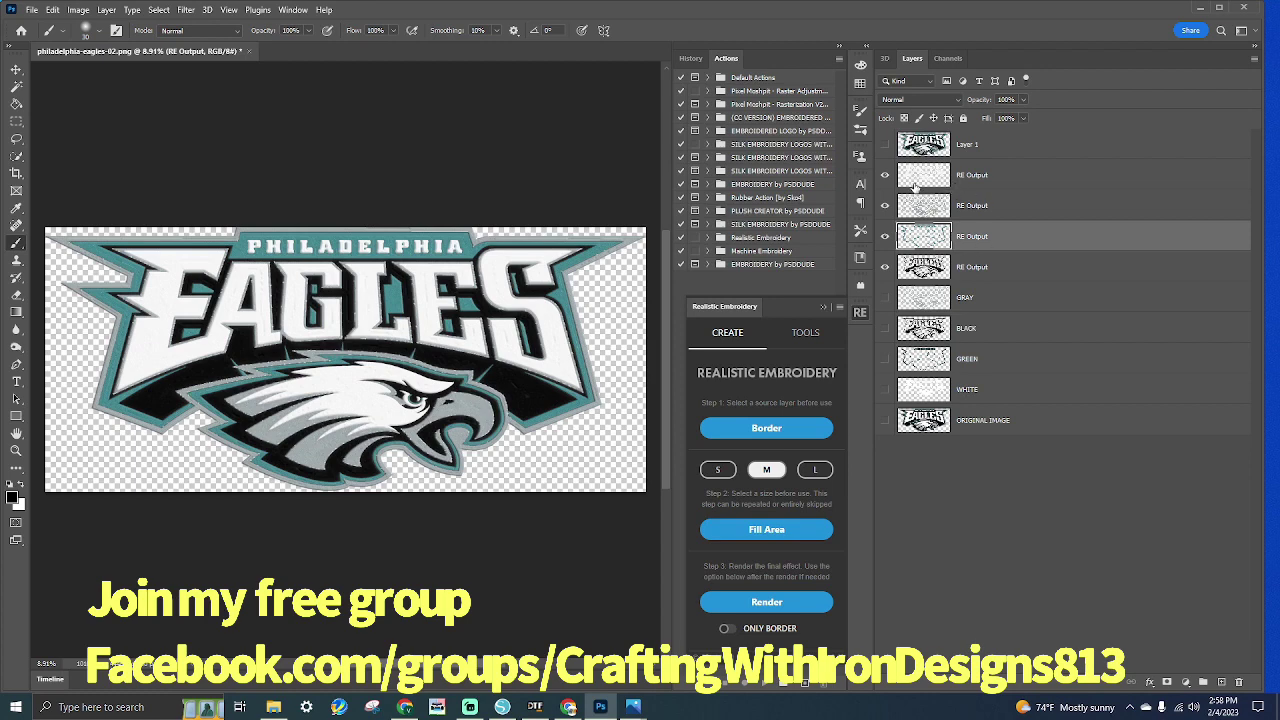
{"action": "left_click_drag", "start_coordinate": [970, 245], "coordinate": [968, 233]}
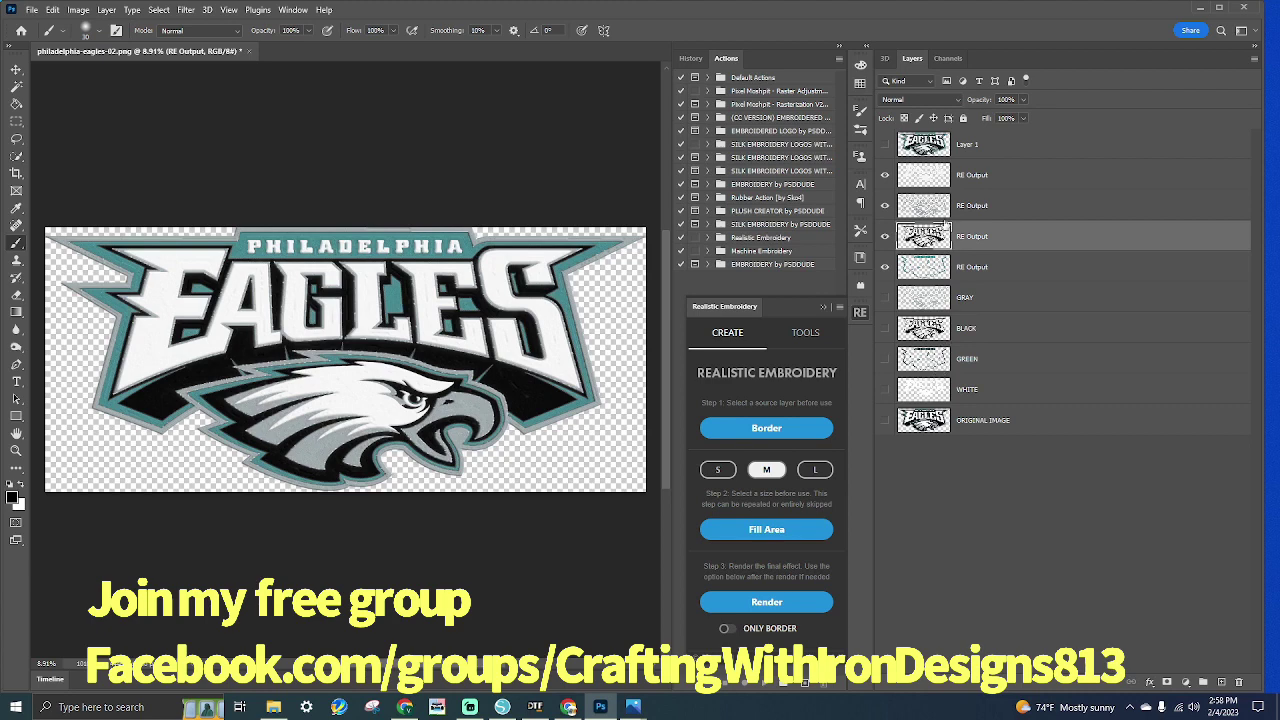
{"action": "left_click", "coordinate": [946, 166]}
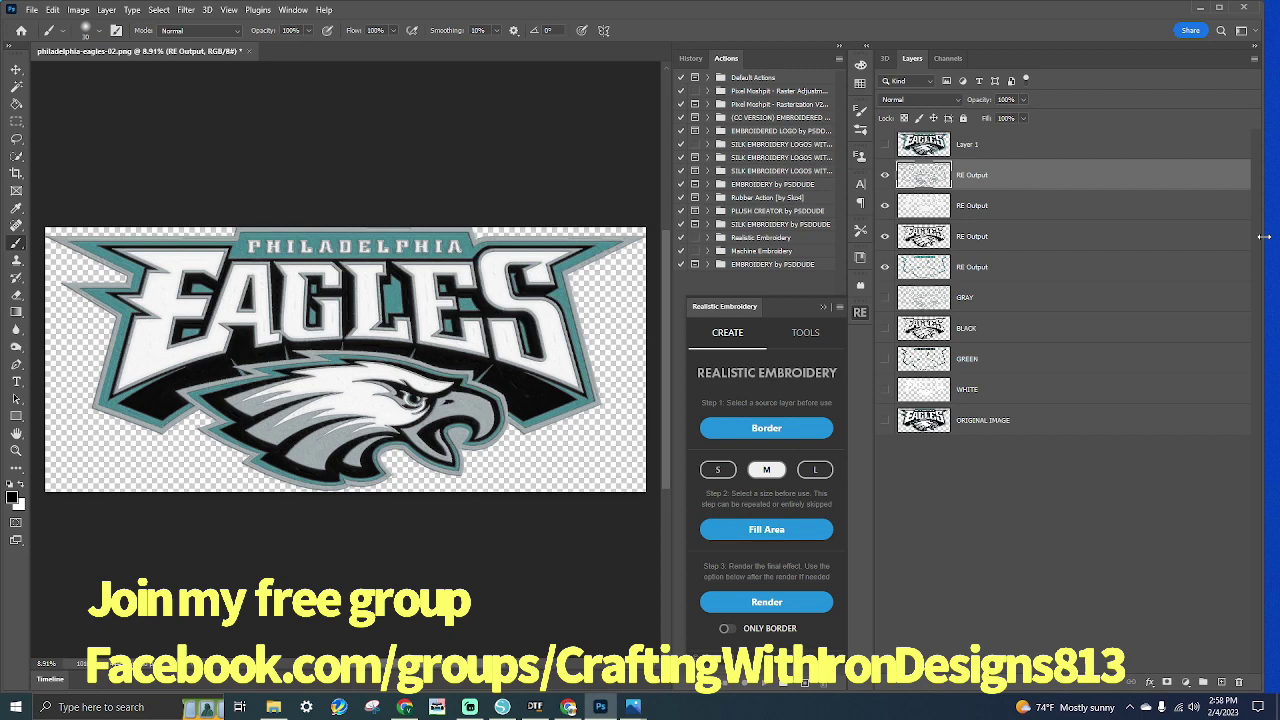
{"action": "key", "text": "ctrl+shift+alt+e"}
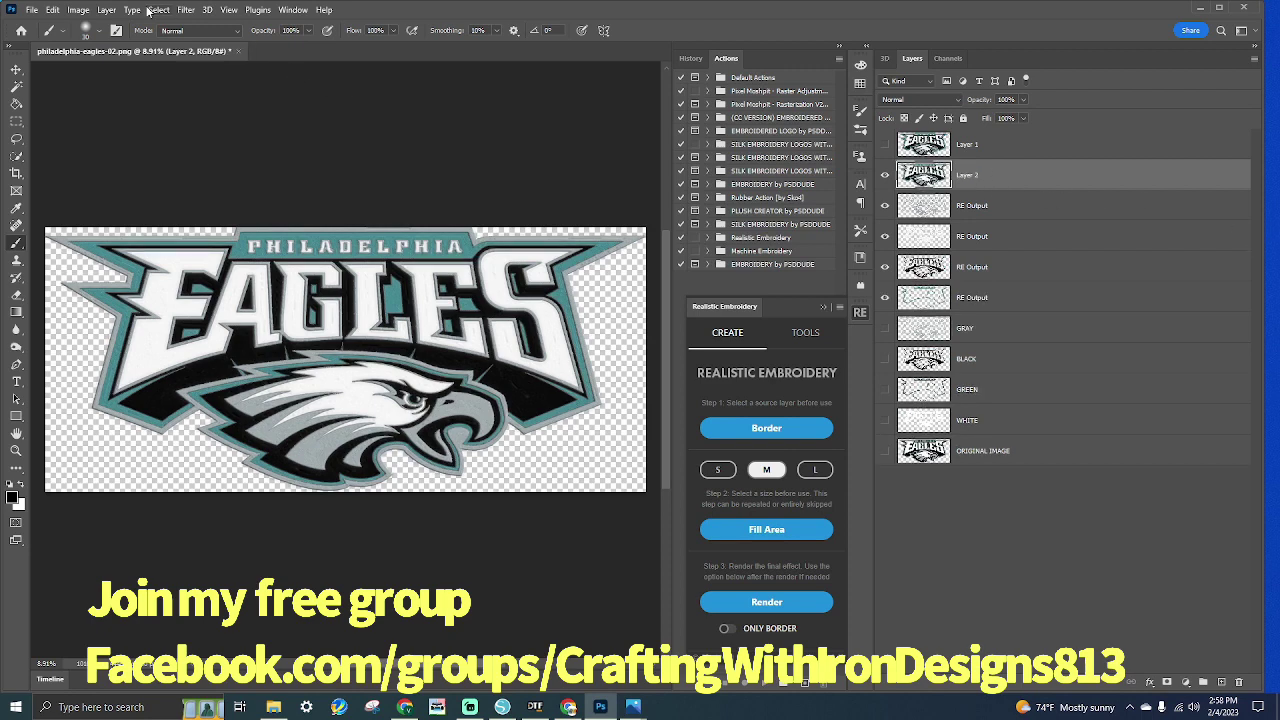
Try the Fibers render filter on Layer 2 with variance 50 and strength 4, and undo it
{"action": "left_click", "coordinate": [158, 10]}
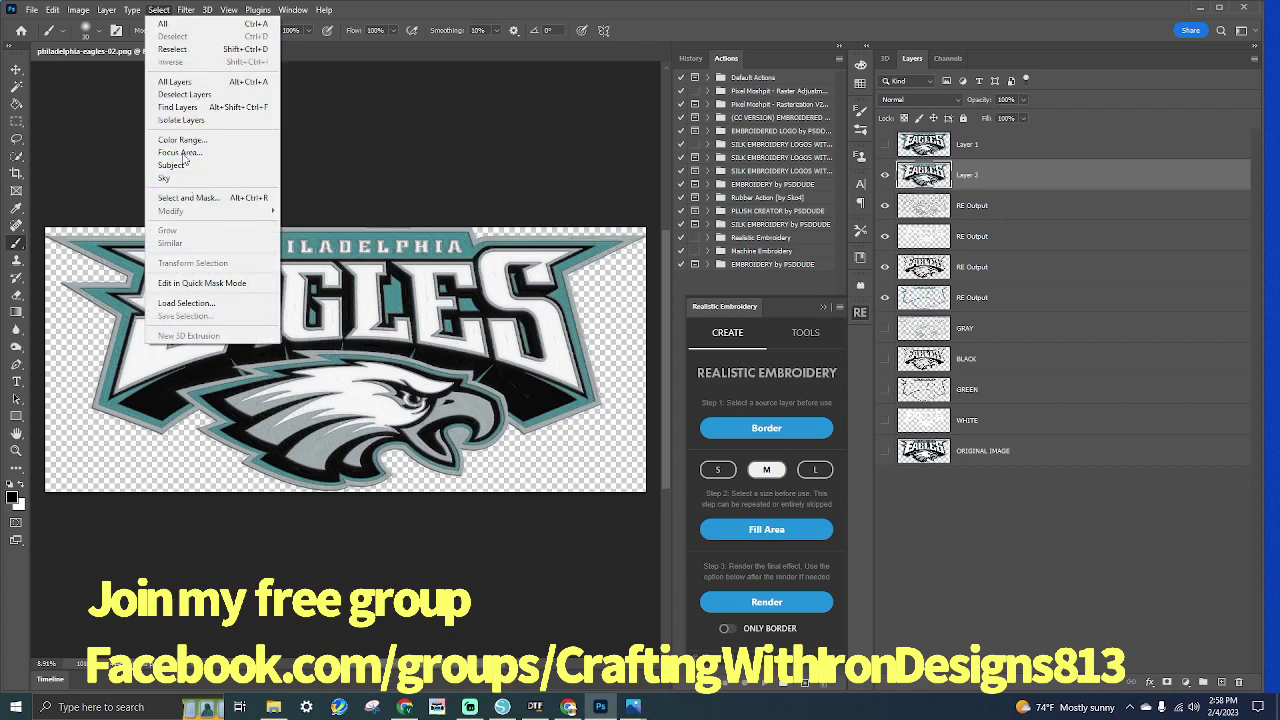
{"action": "mouse_move", "coordinate": [186, 10]}
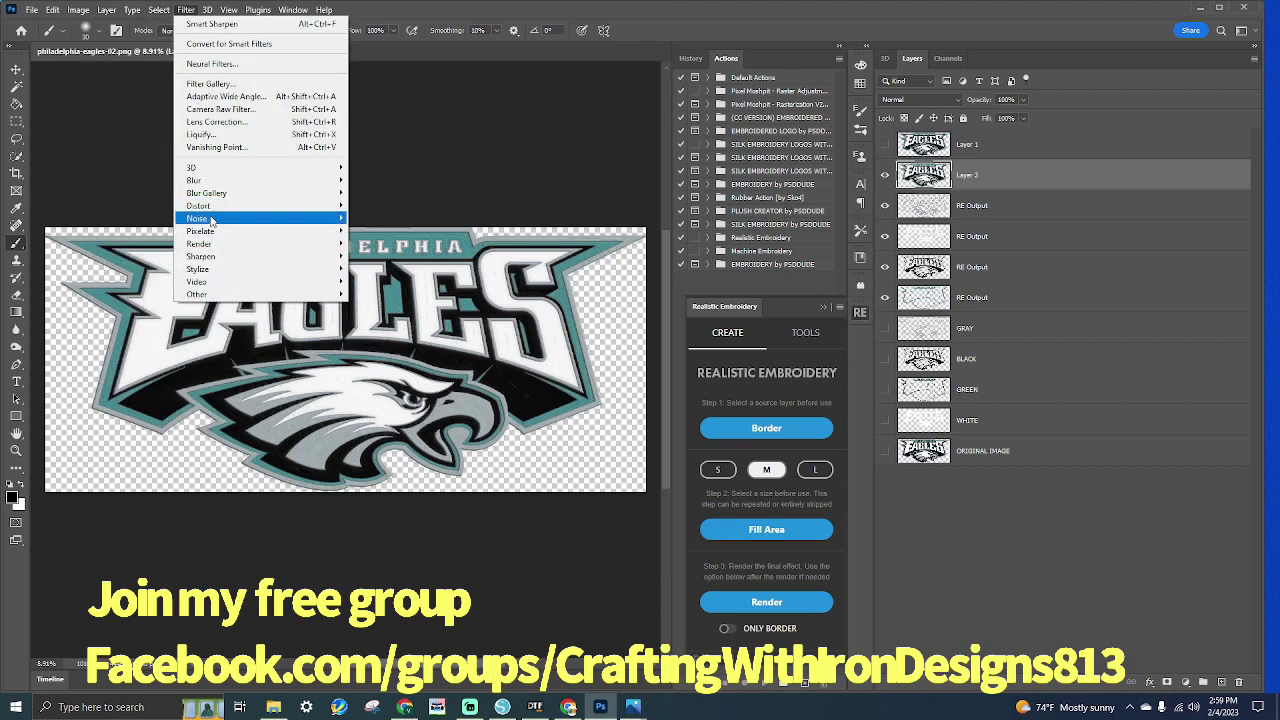
{"action": "mouse_move", "coordinate": [300, 244]}
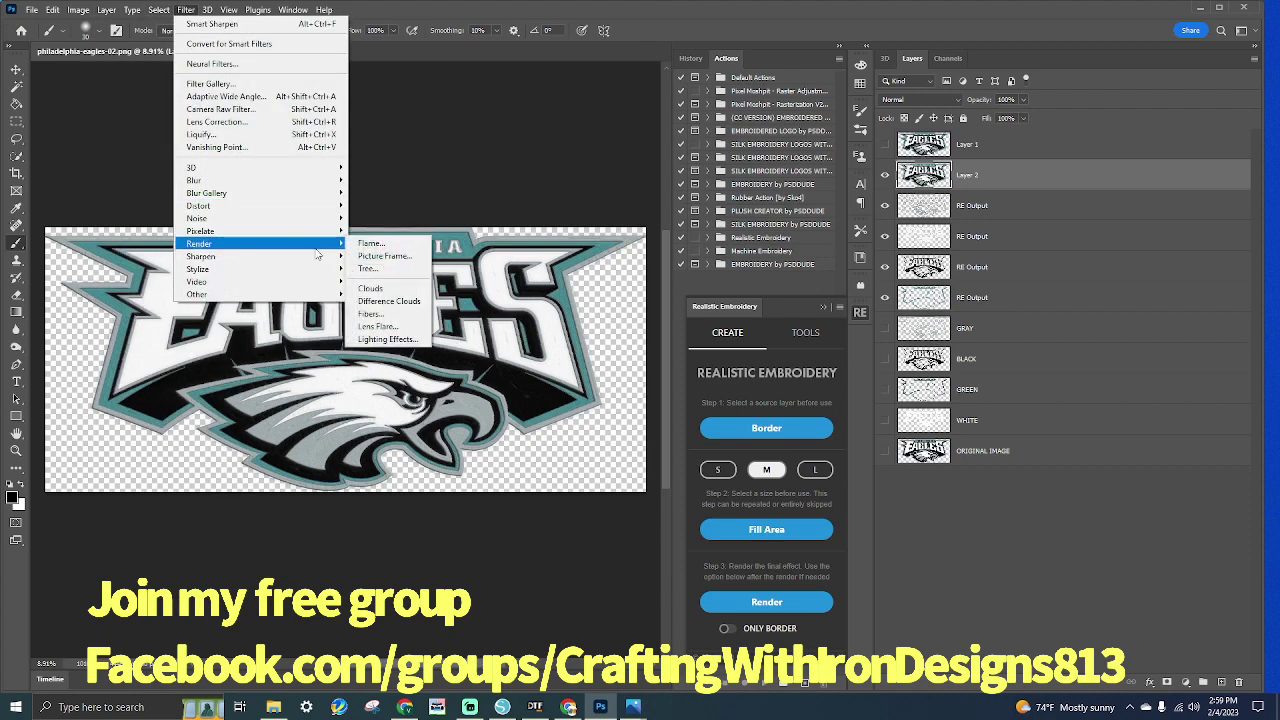
{"action": "left_click", "coordinate": [372, 314]}
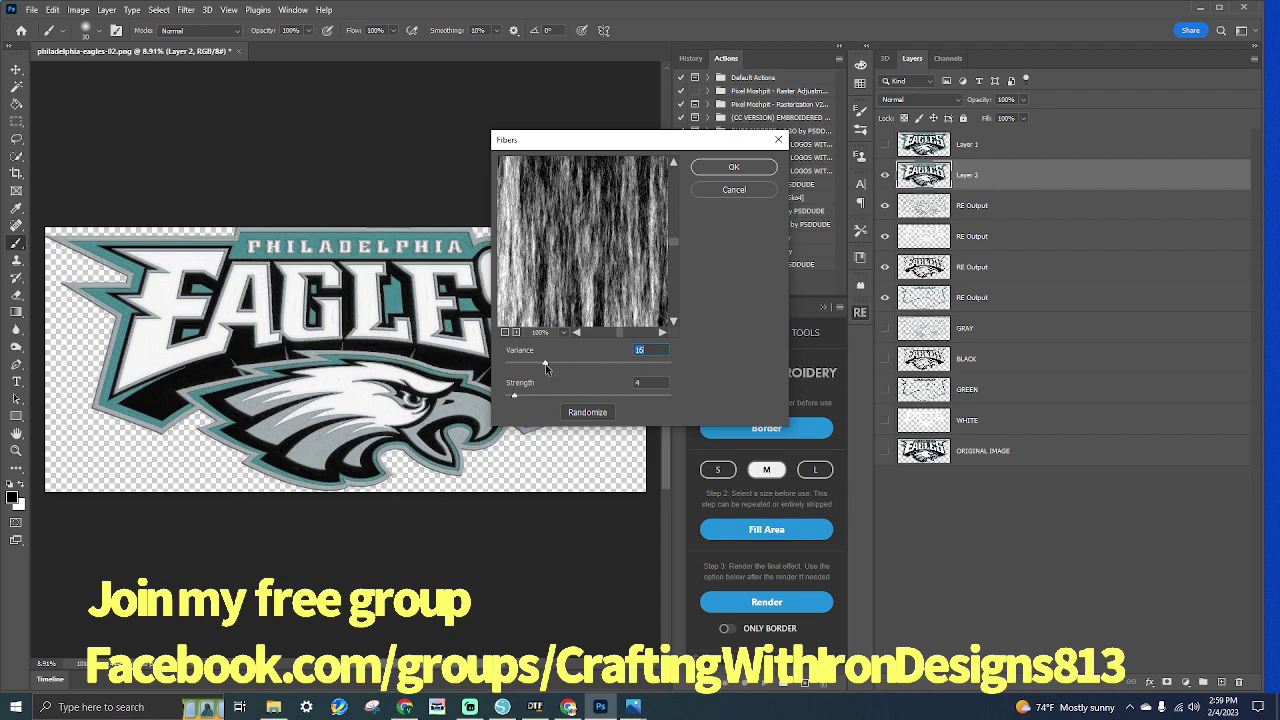
{"action": "left_click_drag", "start_coordinate": [546, 368], "coordinate": [638, 367]}
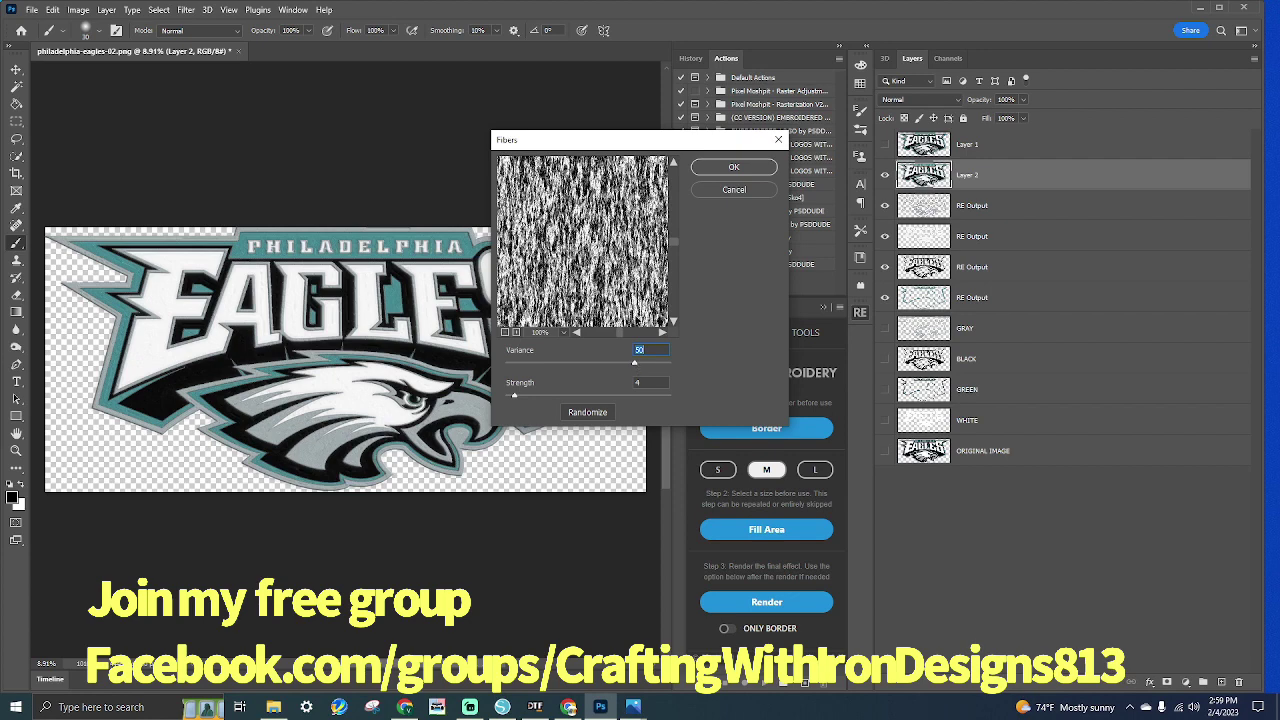
{"action": "left_click", "coordinate": [720, 170]}
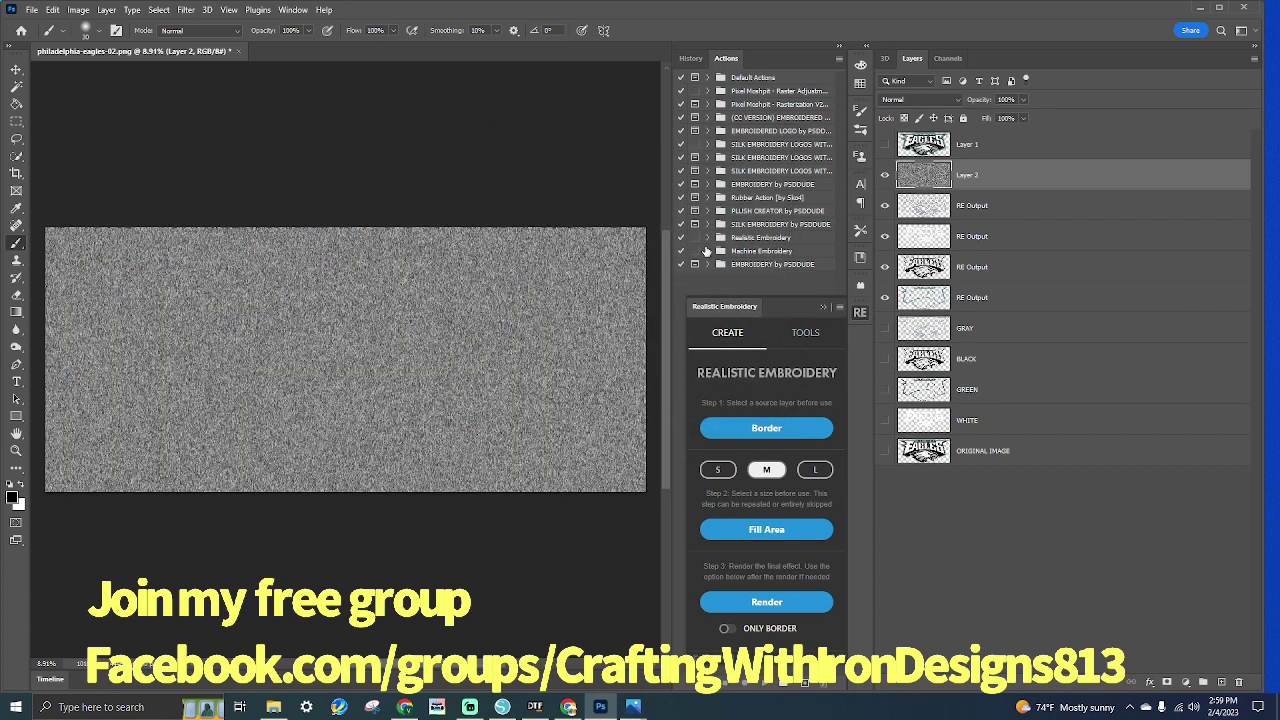
{"action": "key", "text": "ctrl+z"}
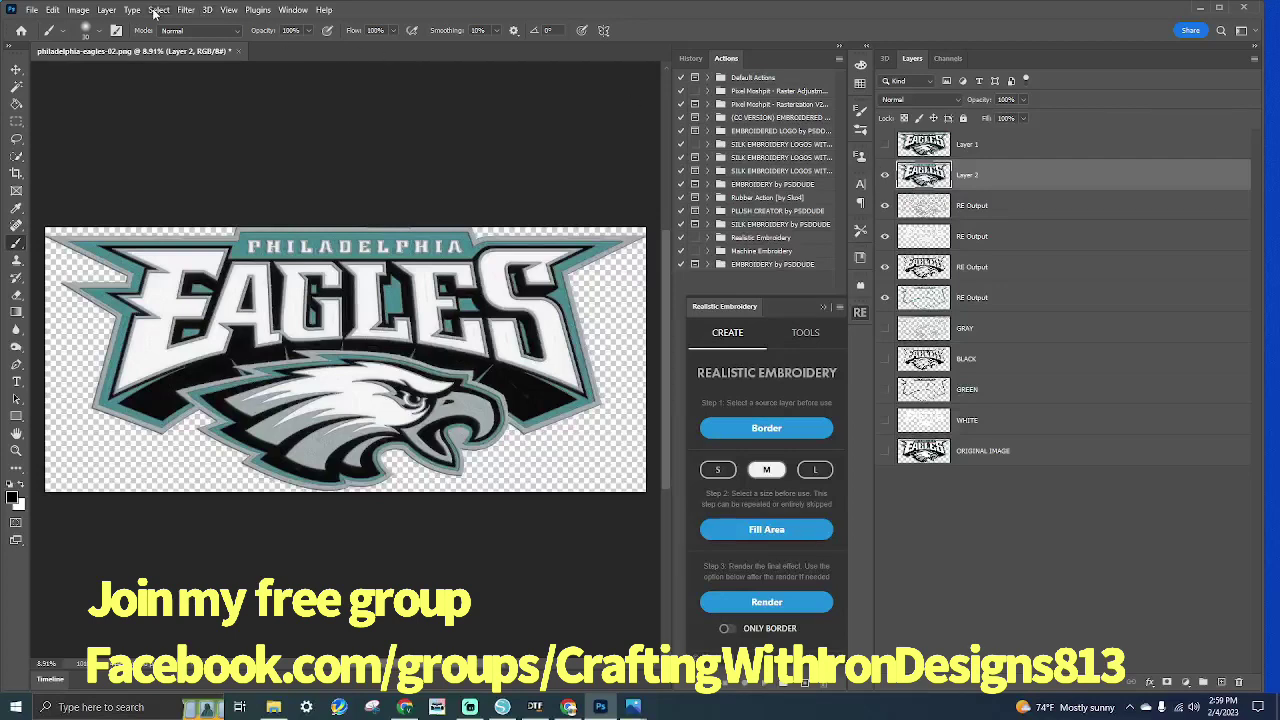
Start Smart Sharpen on Layer 2 with an amount of 128% and a radius of 14.2 px
{"action": "left_click", "coordinate": [185, 10]}
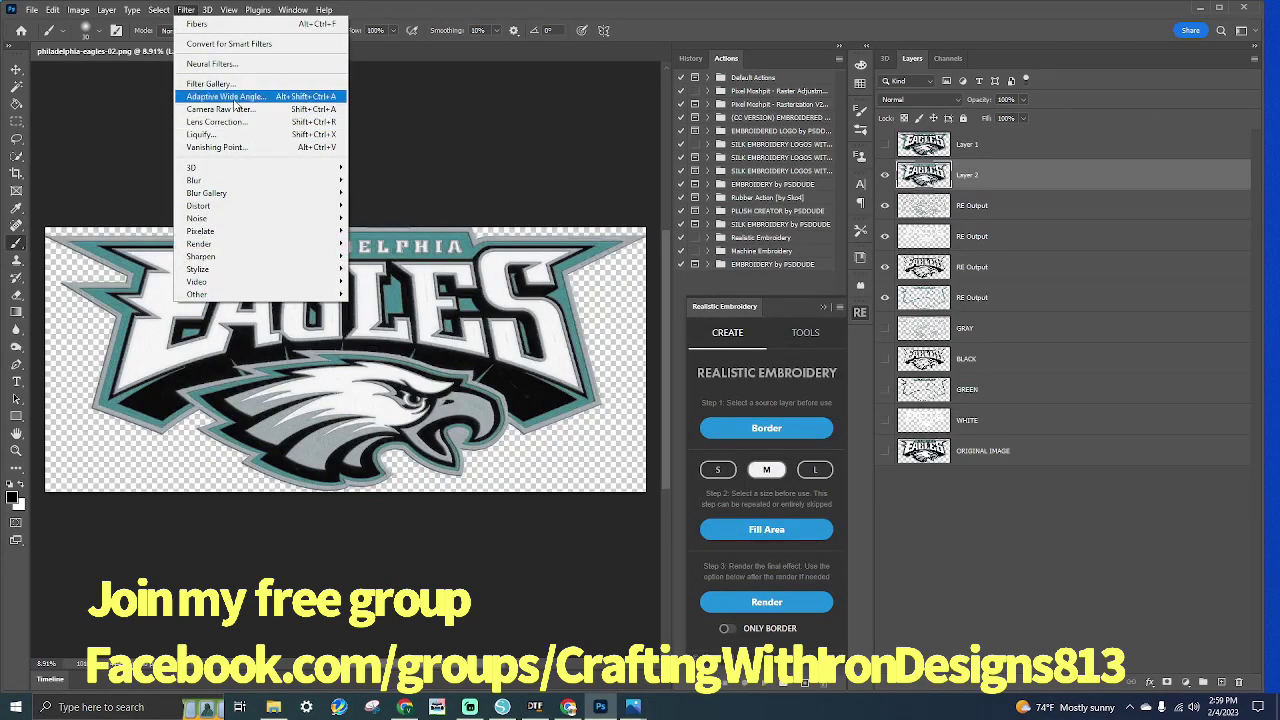
{"action": "mouse_move", "coordinate": [258, 172]}
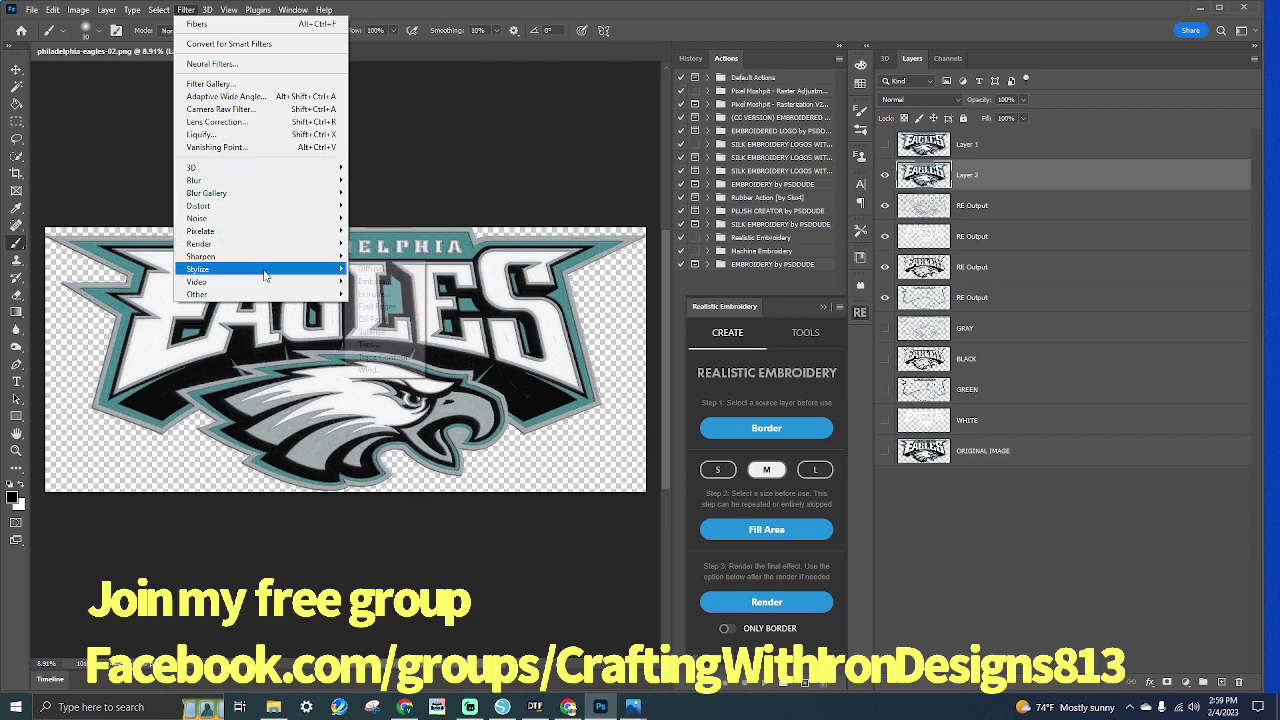
{"action": "mouse_move", "coordinate": [266, 276]}
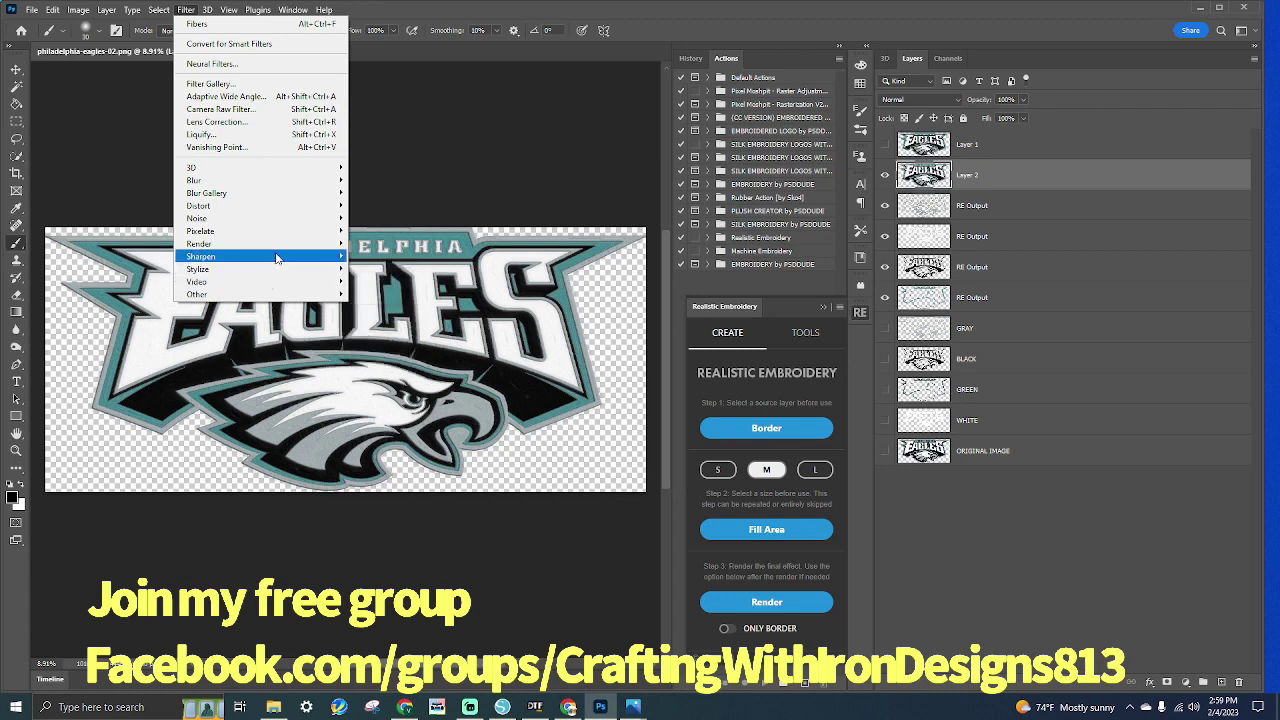
{"action": "mouse_move", "coordinate": [281, 251]}
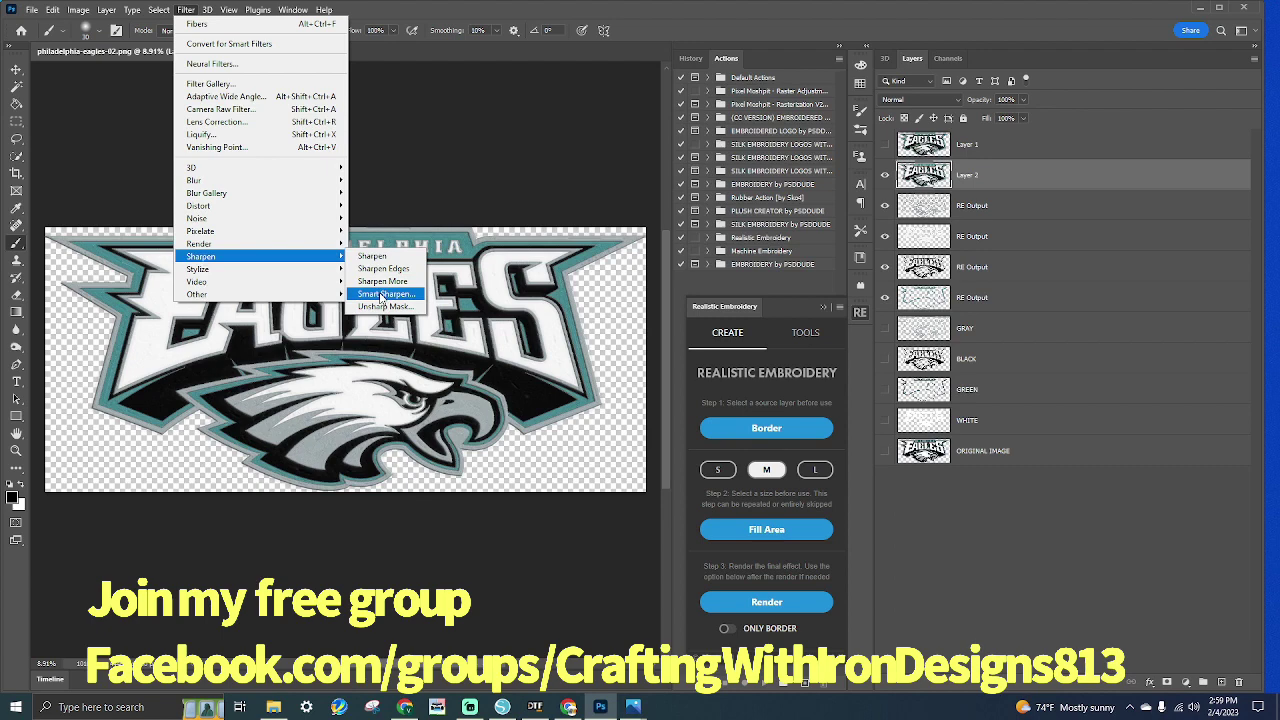
{"action": "left_click", "coordinate": [382, 296]}
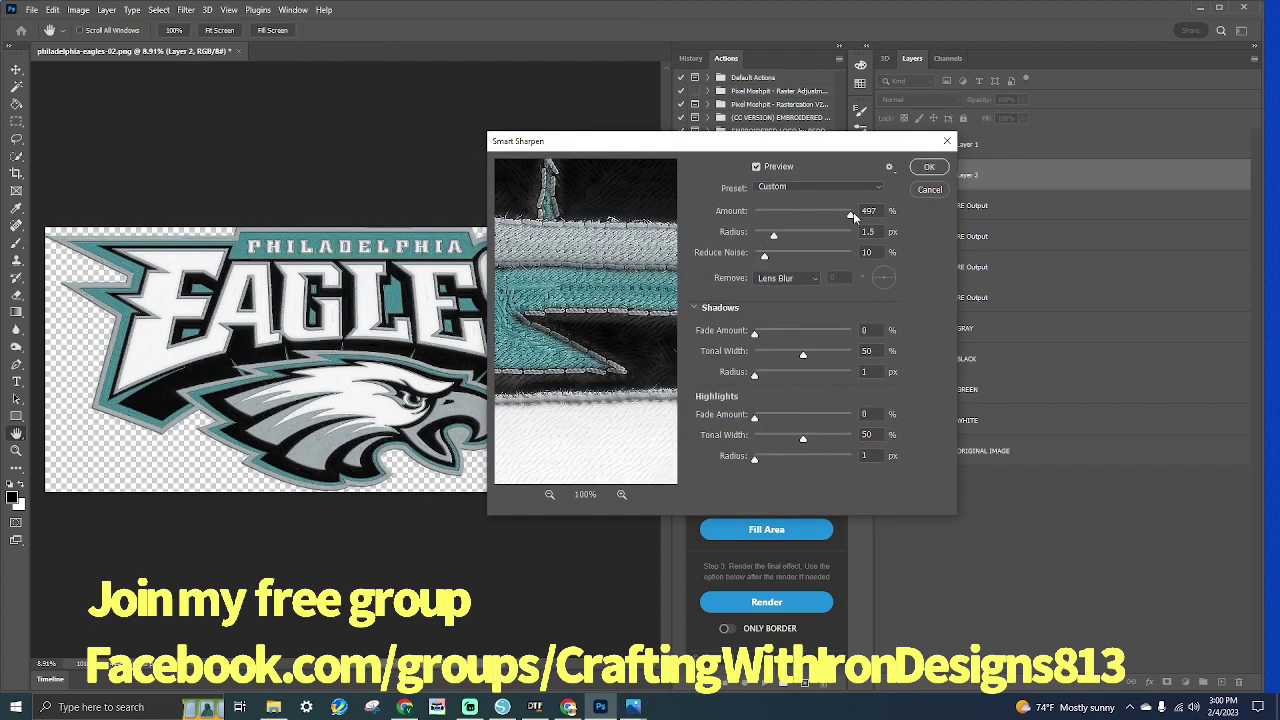
{"action": "left_click_drag", "start_coordinate": [853, 212], "coordinate": [849, 238]}
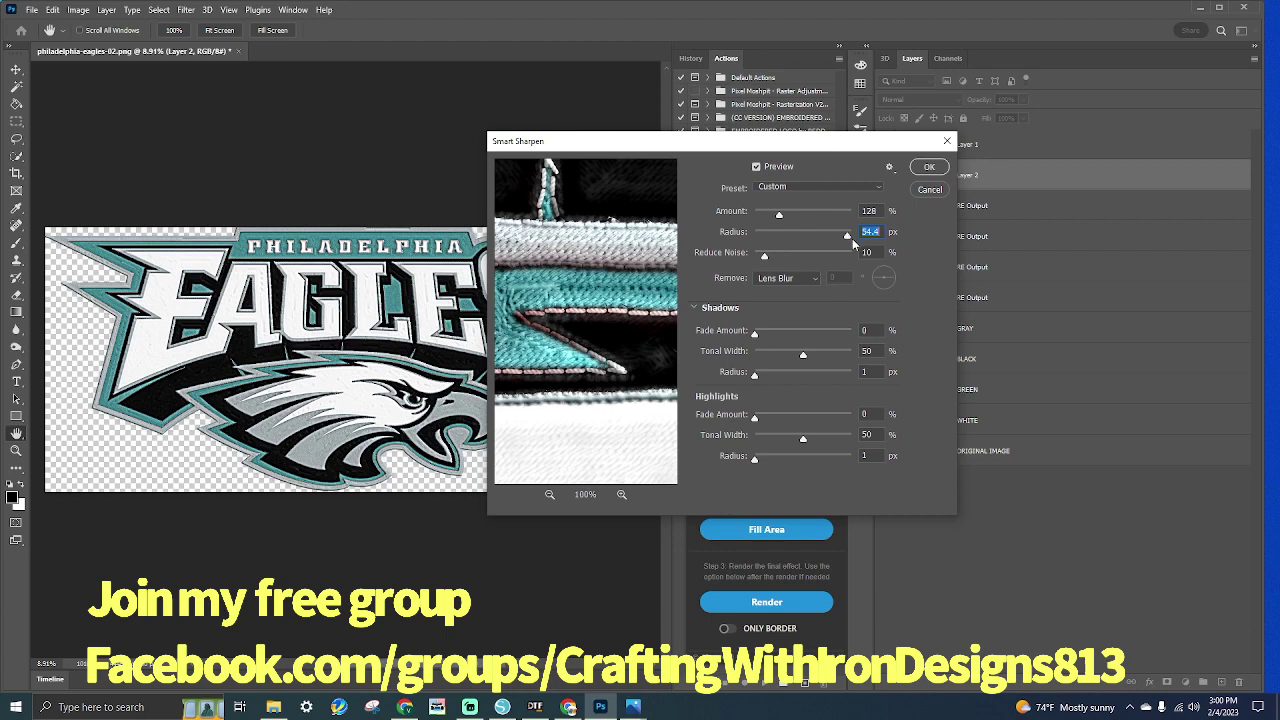
{"action": "left_click_drag", "start_coordinate": [848, 237], "coordinate": [824, 236]}
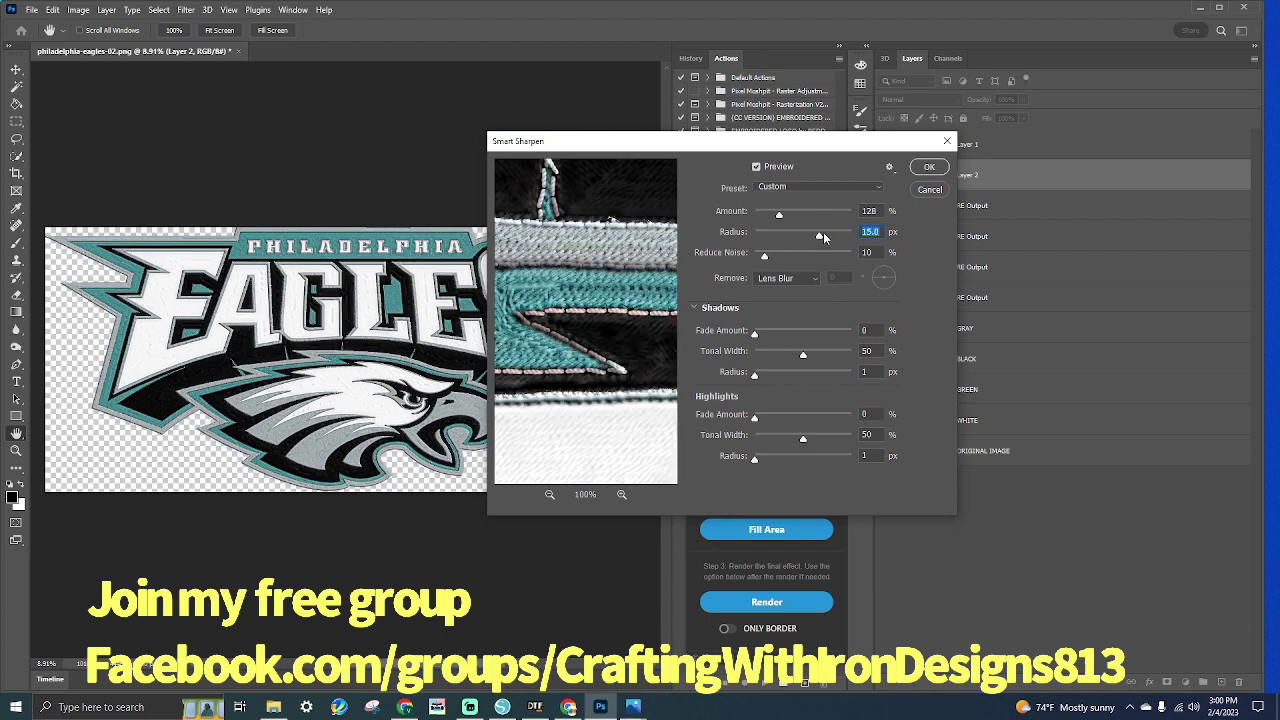
{"action": "left_click_drag", "start_coordinate": [823, 232], "coordinate": [818, 232]}
Try different shadow and highlight tonal widths in Smart Sharpen and return both to 50%
{"action": "left_click_drag", "start_coordinate": [804, 358], "coordinate": [785, 362]}
{"action": "mouse_move", "coordinate": [786, 358]}
{"action": "left_mouse_down"}
{"action": "mouse_move", "coordinate": [771, 359]}
{"action": "mouse_move", "coordinate": [830, 358]}
{"action": "mouse_move", "coordinate": [799, 355]}
{"action": "left_mouse_up"}
{"action": "type", "text": "50"}
{"action": "mouse_move", "coordinate": [804, 438]}
{"action": "left_mouse_down"}
{"action": "mouse_move", "coordinate": [841, 438]}
{"action": "mouse_move", "coordinate": [764, 440]}
{"action": "mouse_move", "coordinate": [753, 455]}
{"action": "mouse_move", "coordinate": [807, 443]}
{"action": "left_mouse_up"}
{"action": "left_click", "coordinate": [866, 434]}
{"action": "key", "text": "BackSpace"}
{"action": "type", "text": "0"}
Compare the Gaussian Blur, Motion Blur and Lens Blur removal options in Smart Sharpen, and return the setting to Lens Blur
{"action": "left_click", "coordinate": [812, 279]}
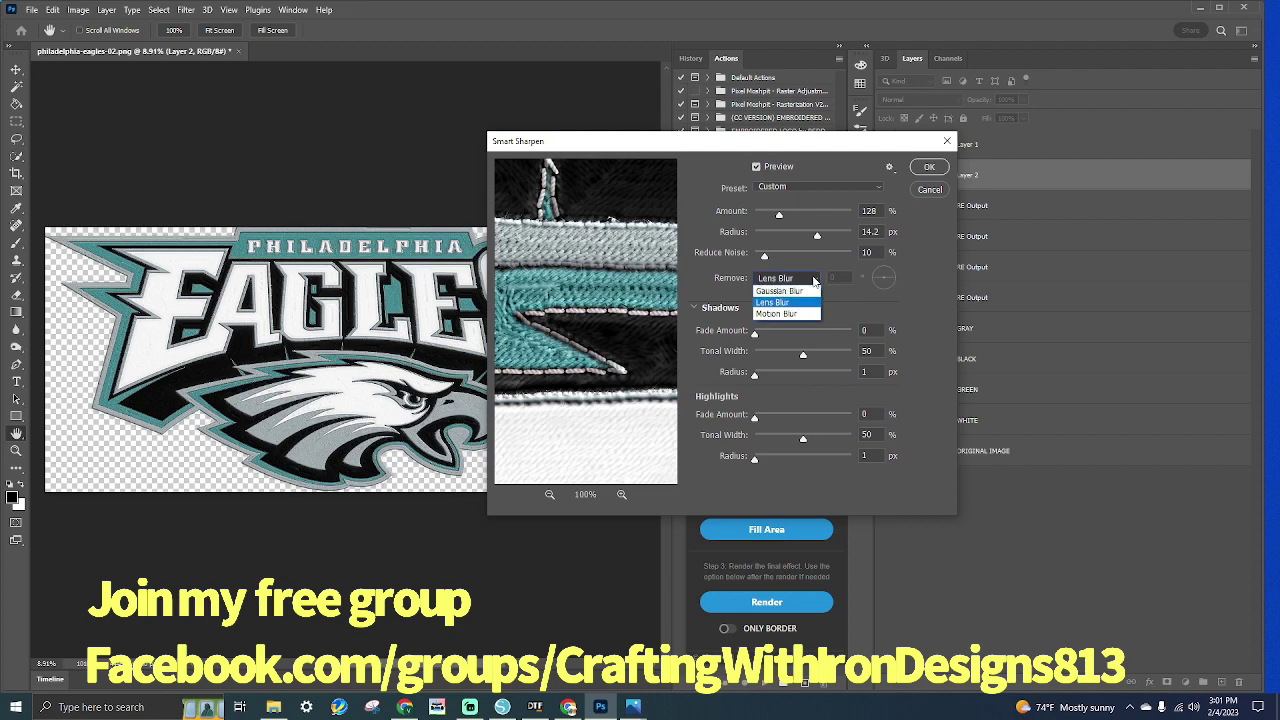
{"action": "left_click", "coordinate": [813, 281]}
{"action": "left_click", "coordinate": [814, 281]}
{"action": "left_click", "coordinate": [806, 290]}
{"action": "left_click", "coordinate": [810, 281]}
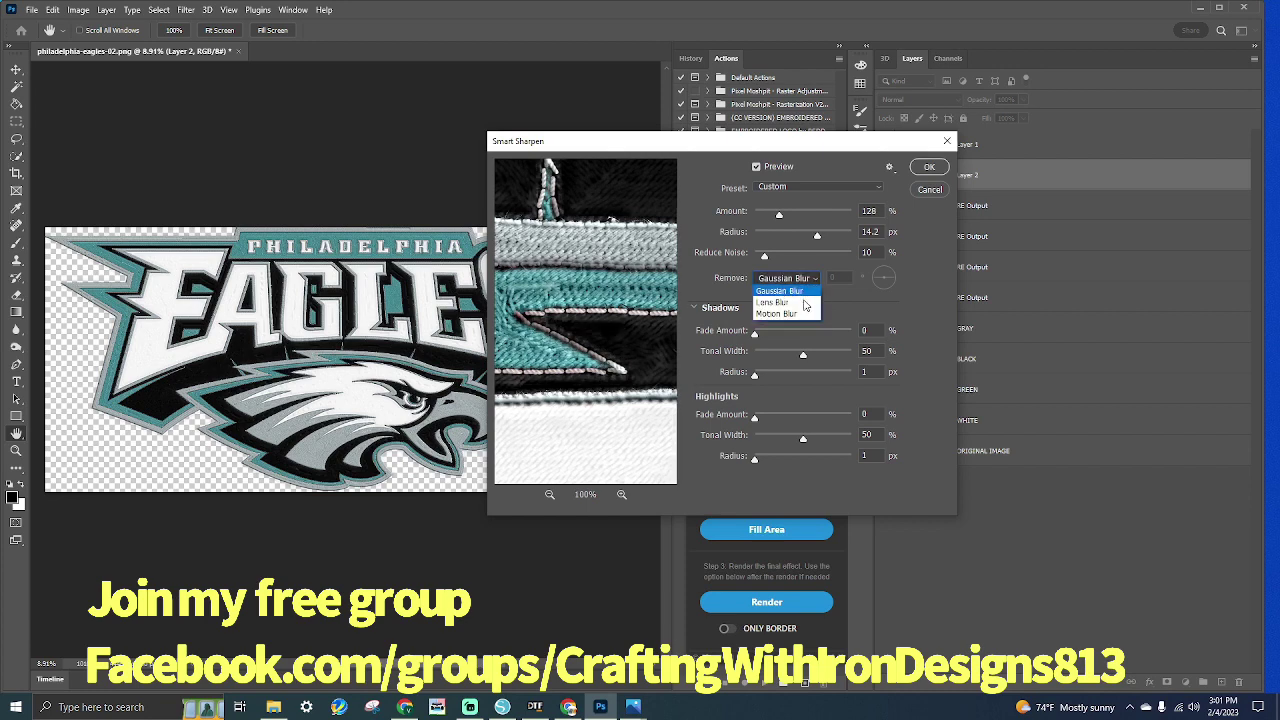
{"action": "left_click", "coordinate": [804, 280]}
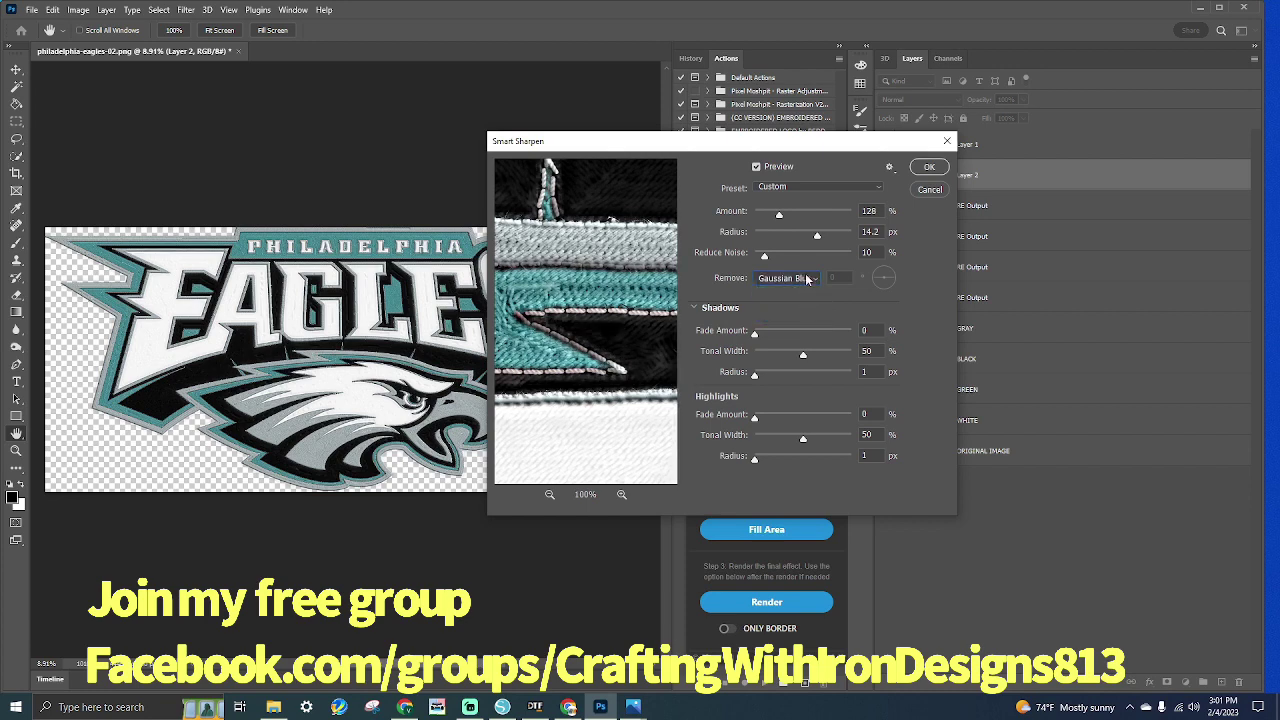
{"action": "left_click", "coordinate": [808, 280]}
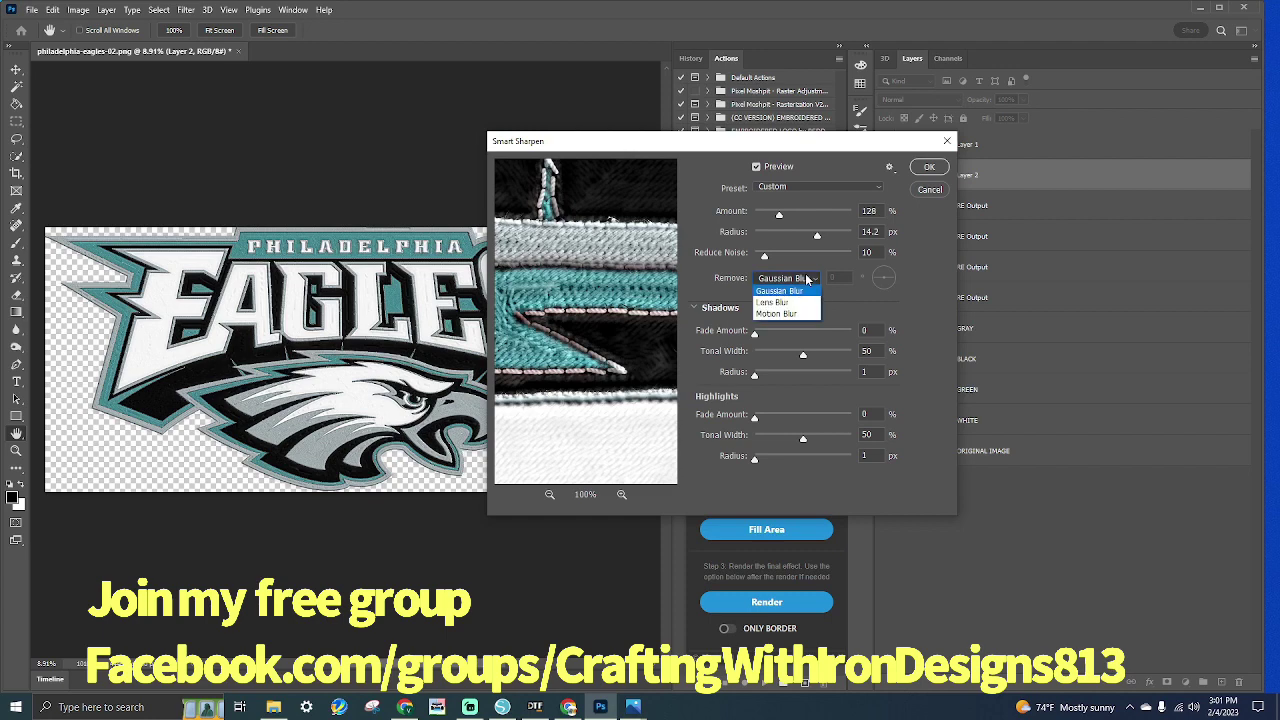
{"action": "left_click", "coordinate": [804, 306]}
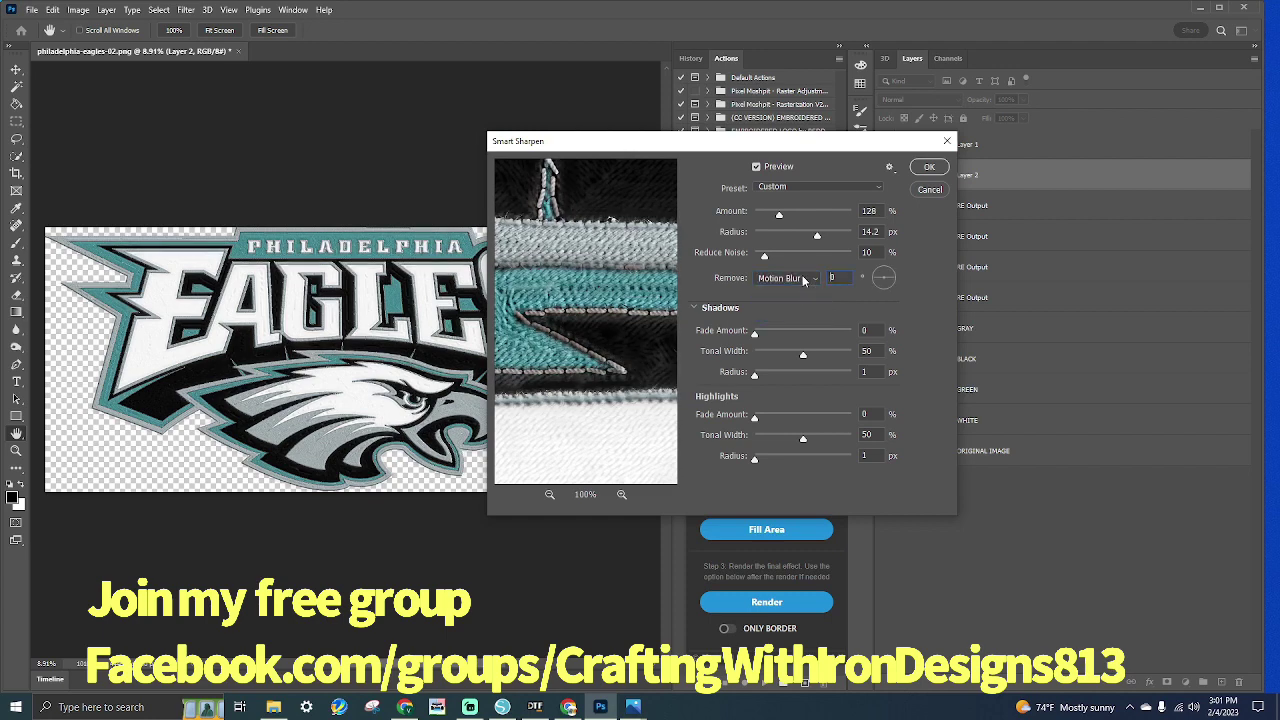
{"action": "left_click", "coordinate": [805, 279]}
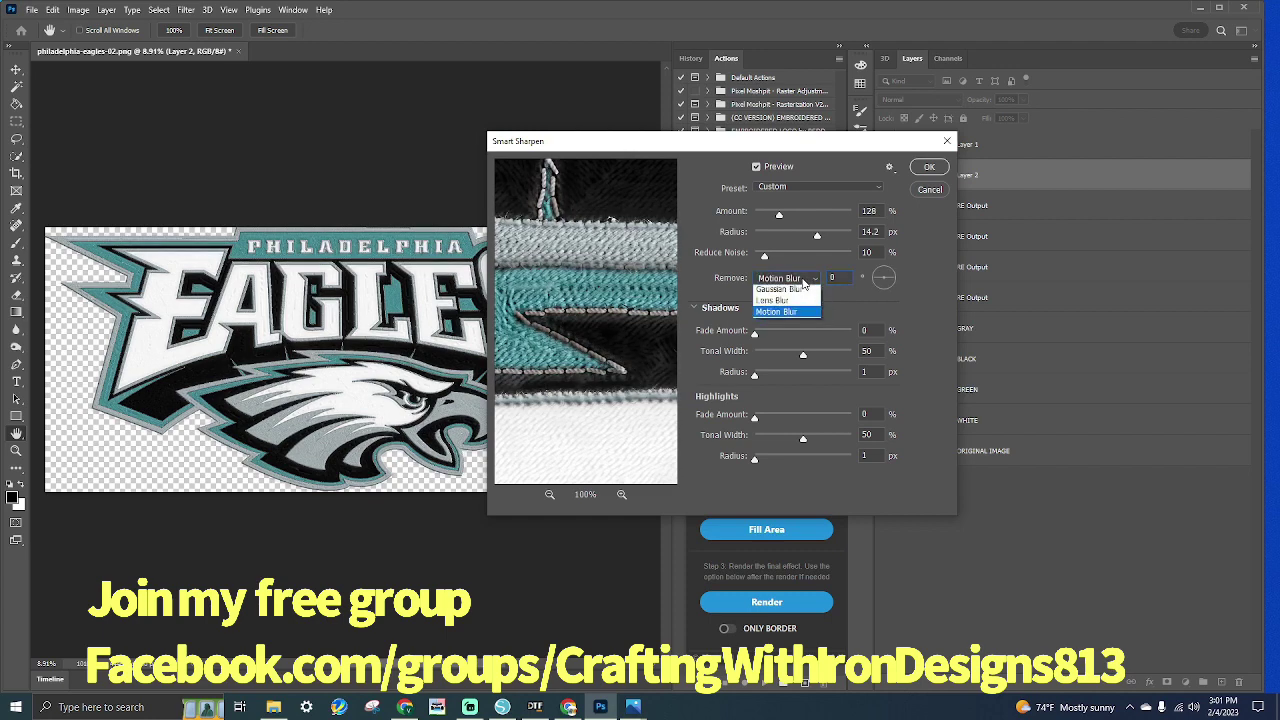
{"action": "left_click", "coordinate": [794, 302]}
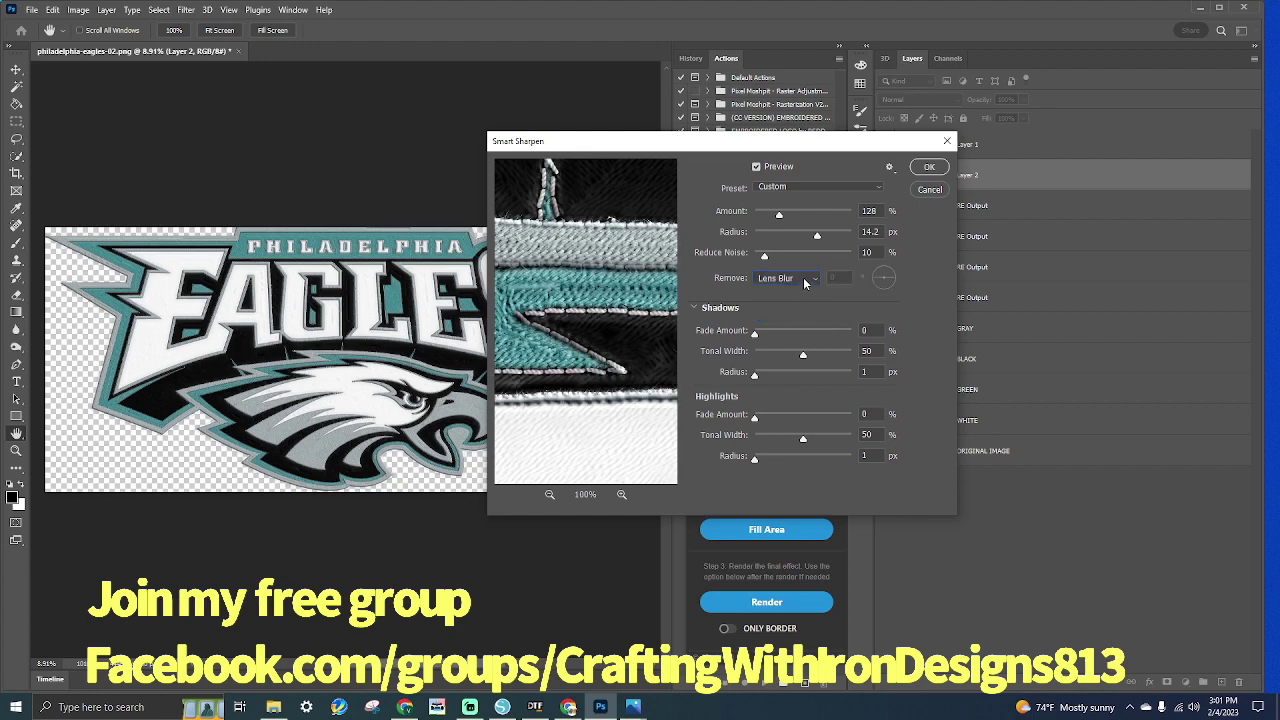
{"action": "left_click", "coordinate": [805, 279]}
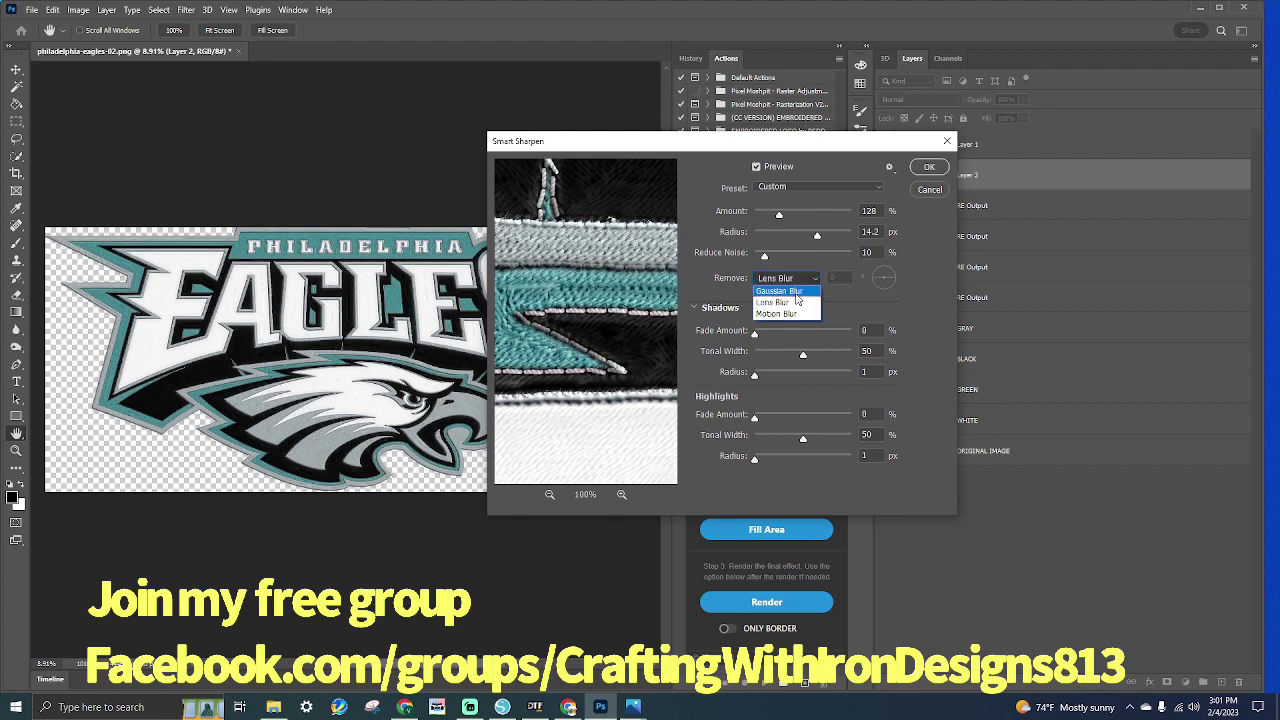
{"action": "left_click", "coordinate": [795, 292]}
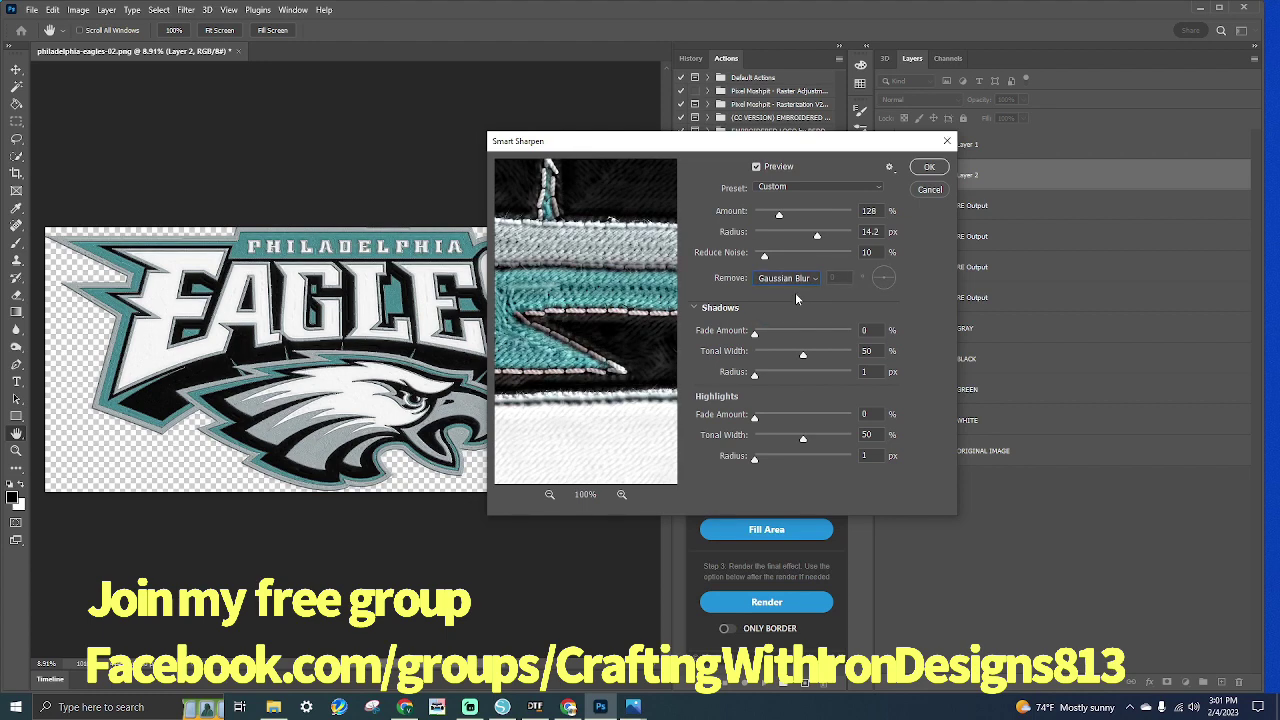
{"action": "left_click", "coordinate": [799, 280]}
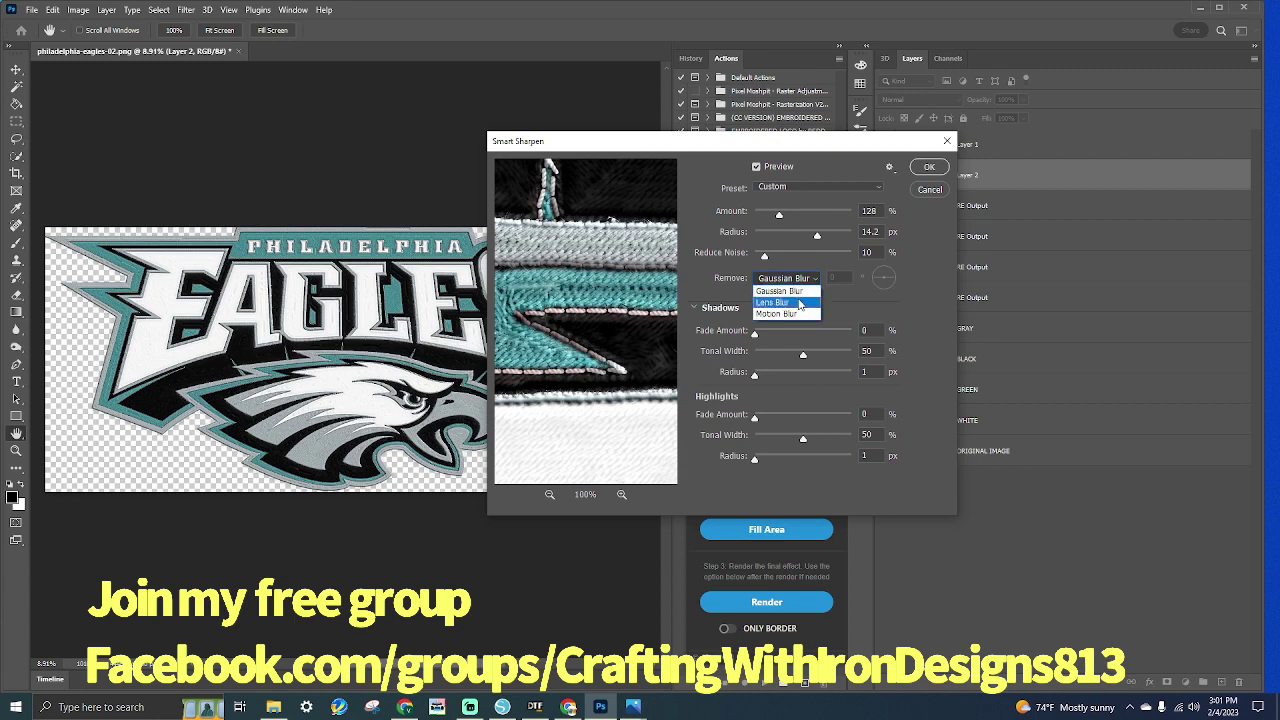
{"action": "left_click", "coordinate": [800, 303]}
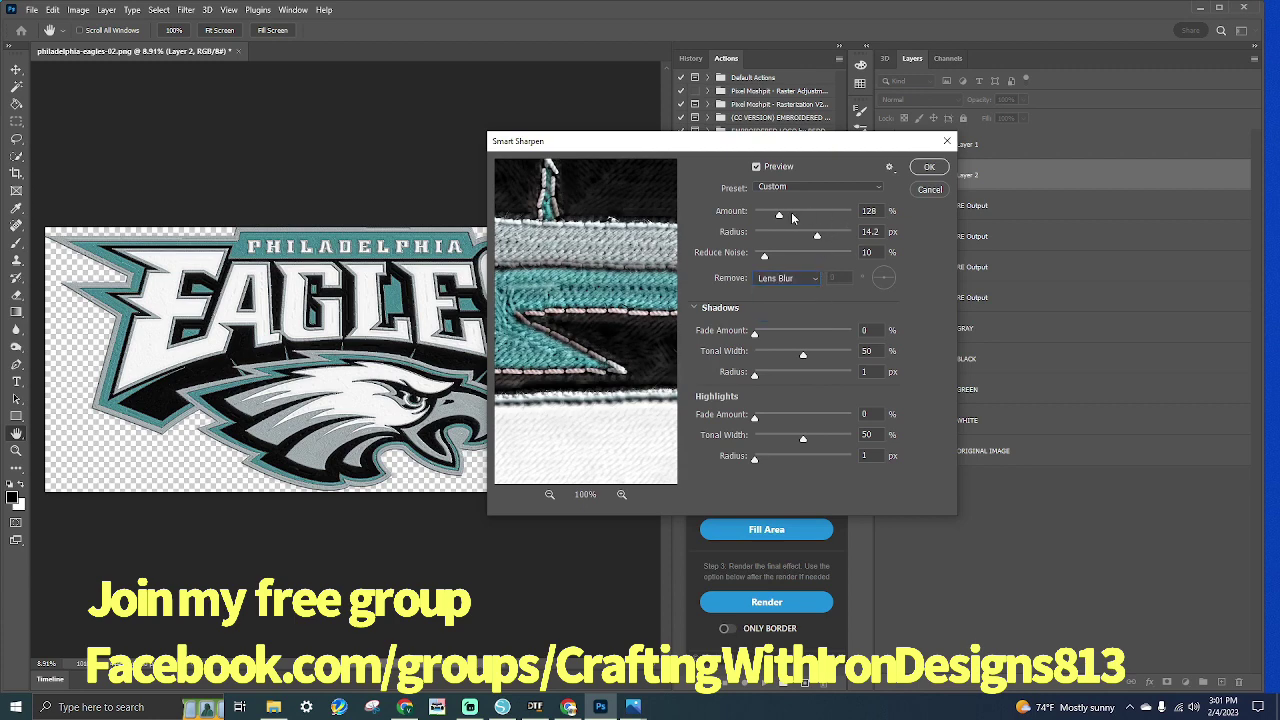
Set the Smart Sharpen amount to 217% and apply the filter to Layer 2
{"action": "left_click_drag", "start_coordinate": [775, 217], "coordinate": [797, 206]}
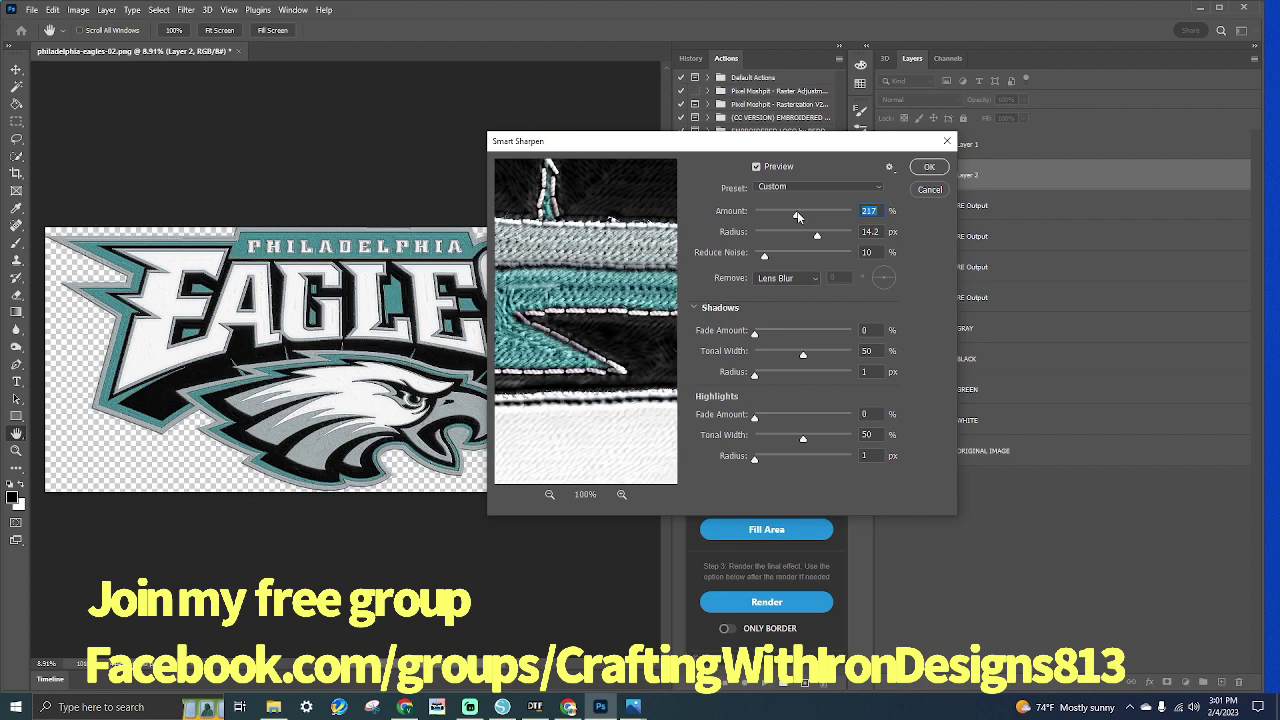
{"action": "left_click", "coordinate": [930, 167]}
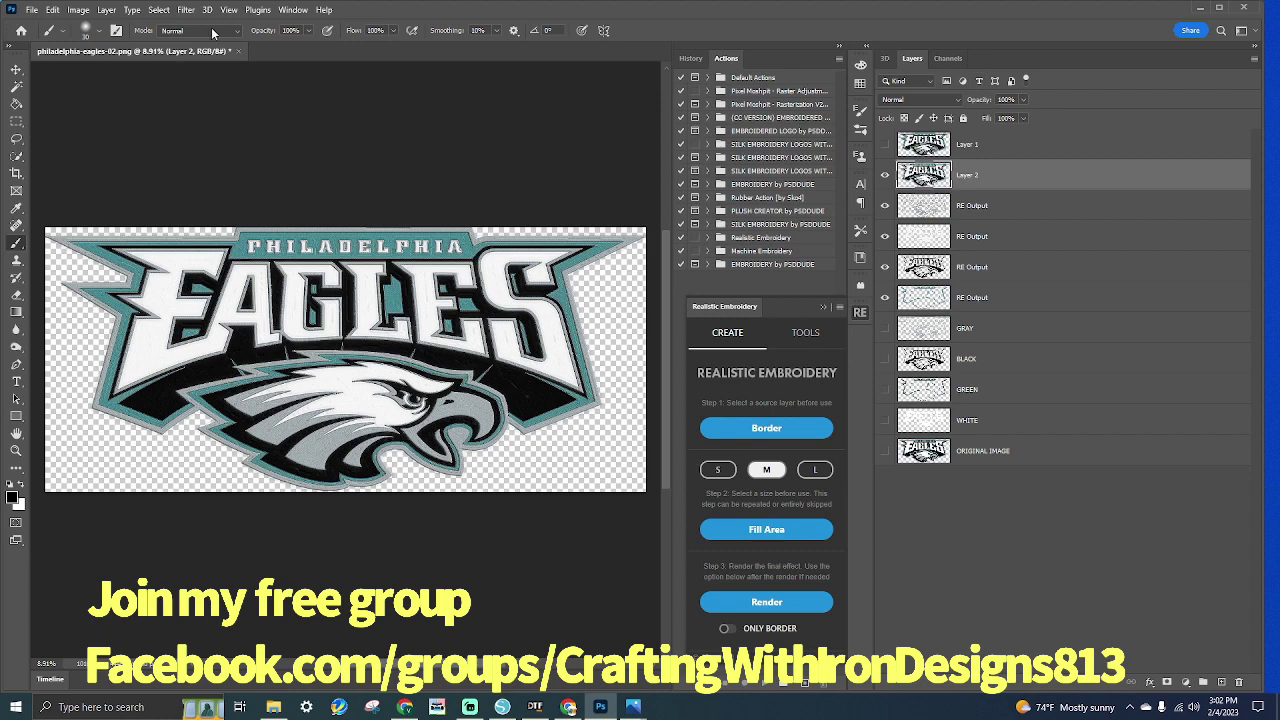
Hide the visible RE Output layers and show the ORIGINAL IMAGE layer beneath Layer 2
{"action": "left_click", "coordinate": [884, 205]}
{"action": "left_click", "coordinate": [884, 267]}
{"action": "left_click", "coordinate": [885, 300]}
{"action": "left_click", "coordinate": [886, 451]}
Export the artwork as a transparent PNG to the Desktop, named "philadelphia-eagles-02 VIDEP EMBROIDERY 200 SHARP"
{"action": "left_click", "coordinate": [32, 10]}
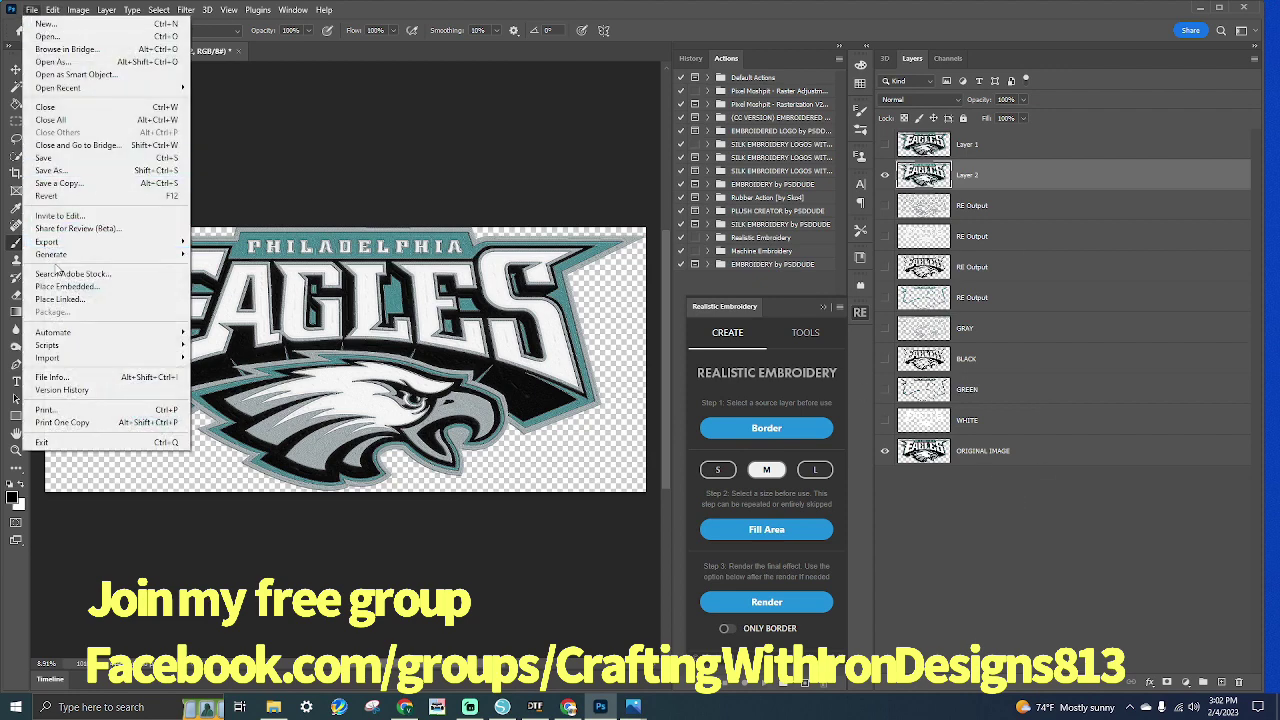
{"action": "mouse_move", "coordinate": [68, 242]}
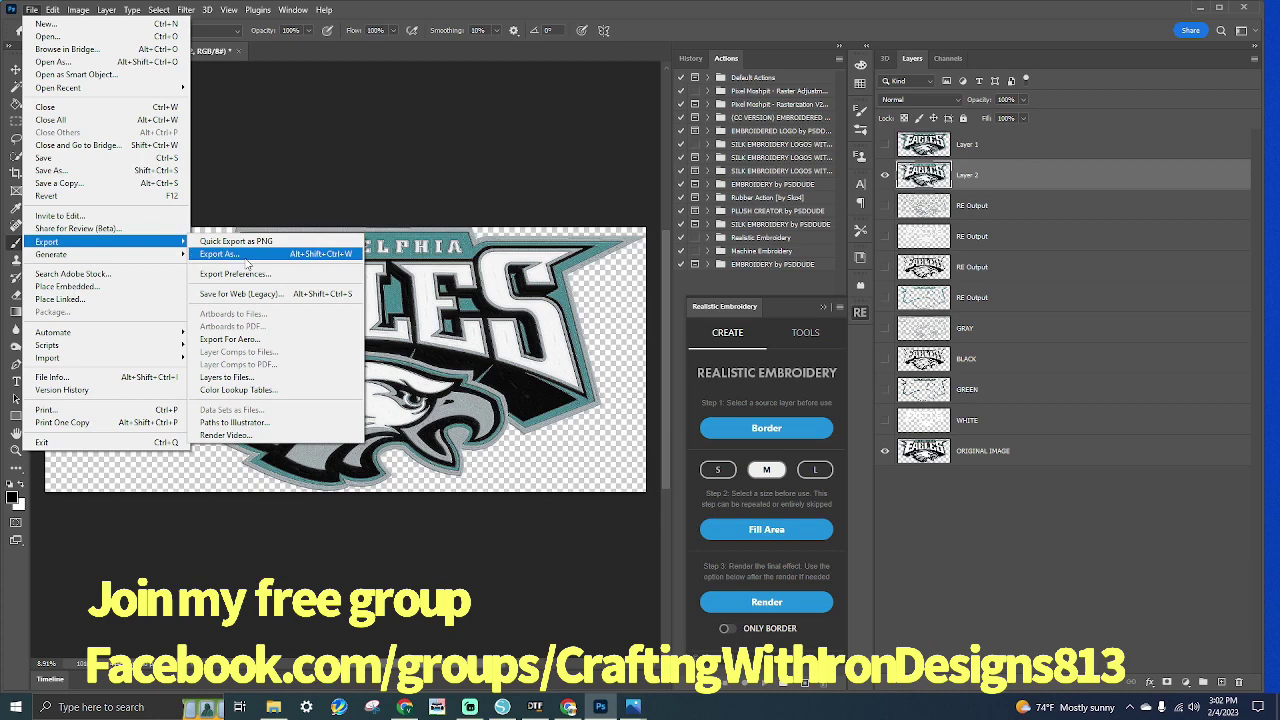
{"action": "left_click", "coordinate": [248, 256]}
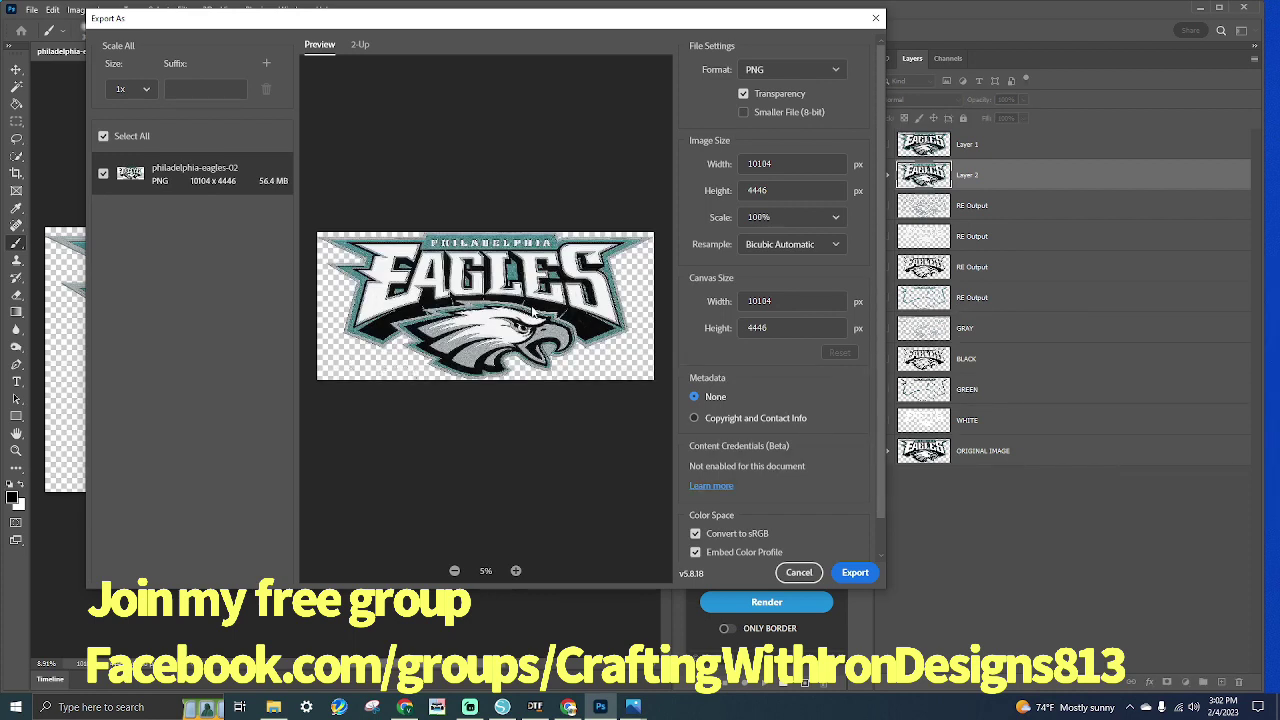
{"action": "left_click", "coordinate": [852, 573]}
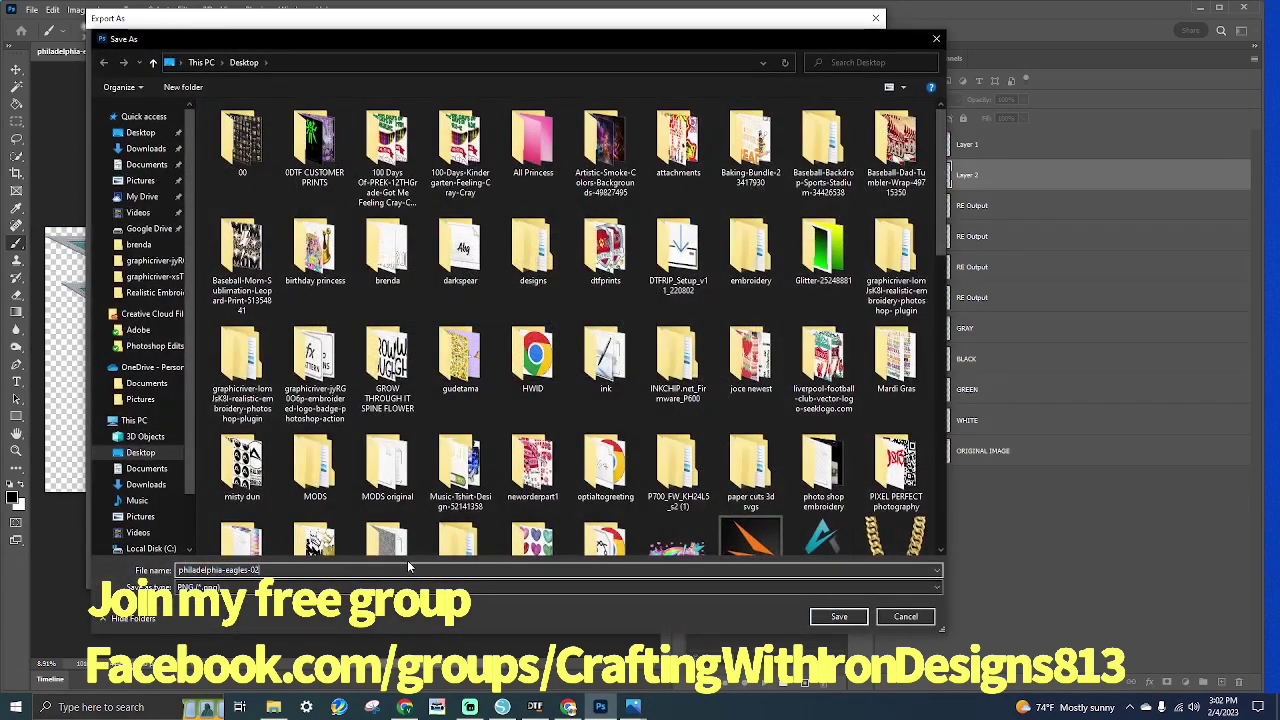
{"action": "left_click", "coordinate": [408, 567]}
{"action": "type", "text": "VIE"}
{"action": "type", "text": "EP EMBROIDERY 200 SHARP"}
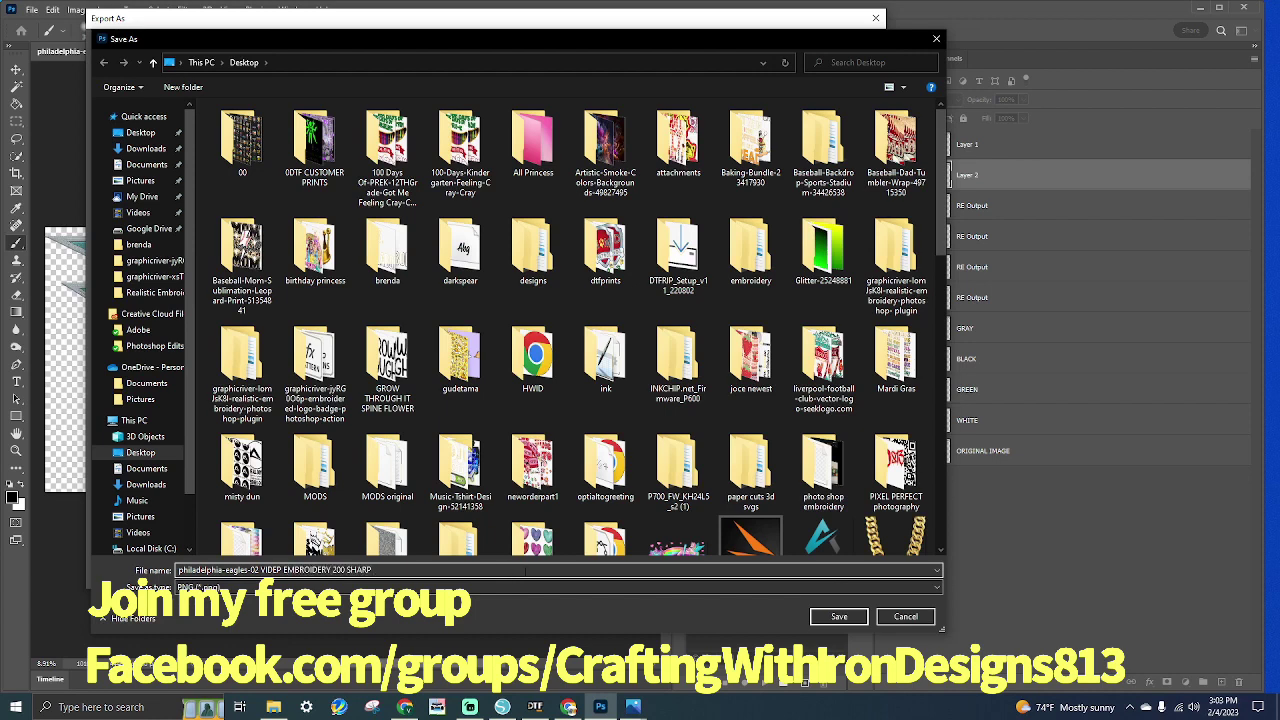
{"action": "left_click", "coordinate": [836, 616]}
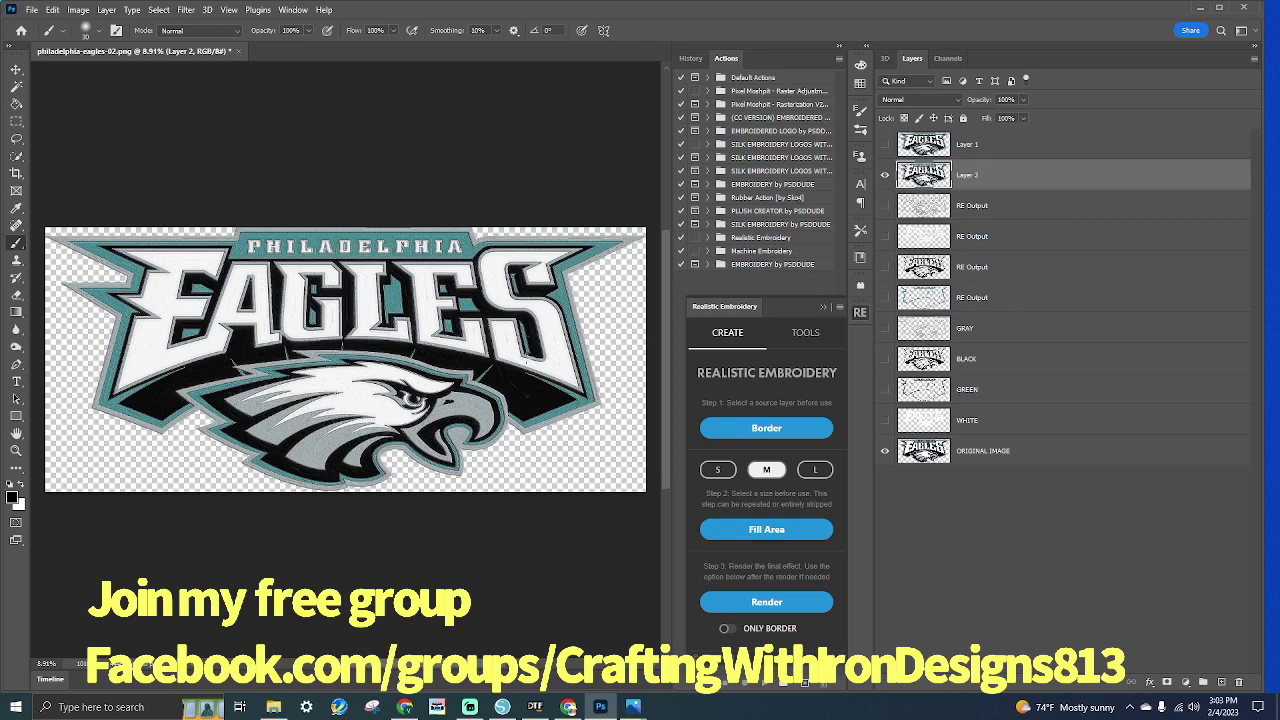
Open the exported 200 SHARP PNG from the desktop in Photos and inspect its stitches up close and as a whole
{"action": "left_click", "coordinate": [1204, 12]}
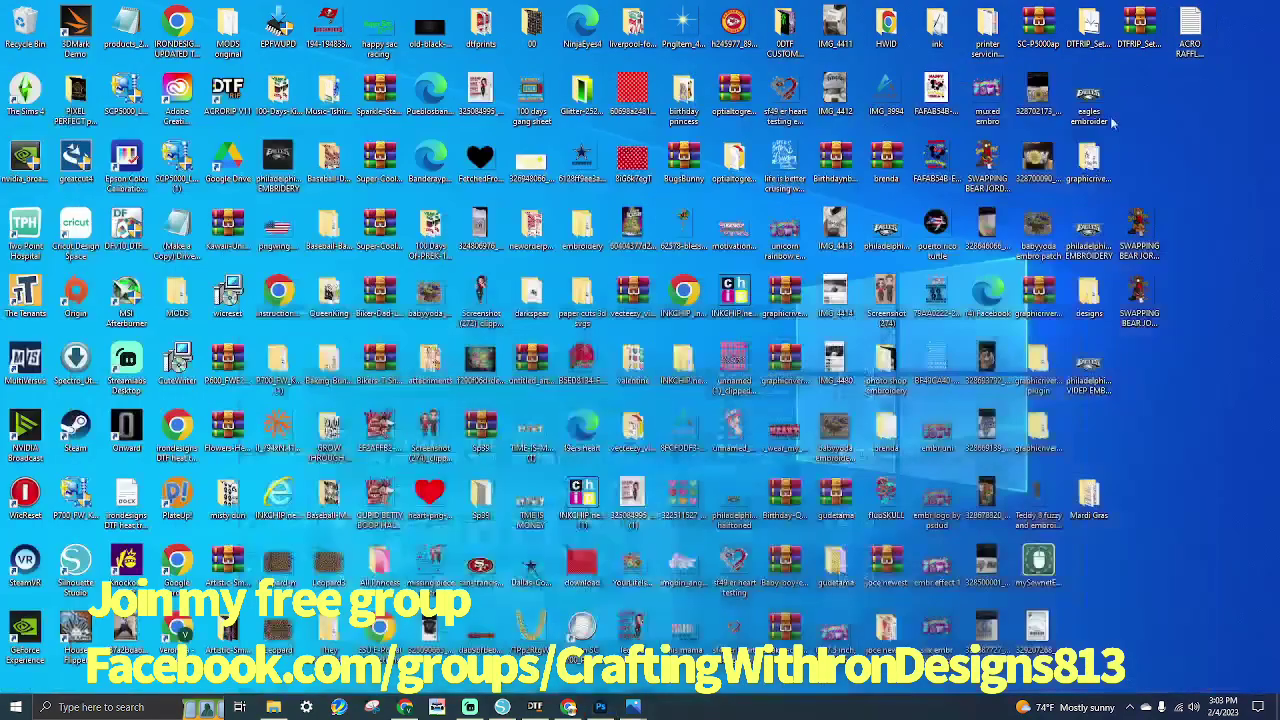
{"action": "double_click", "coordinate": [1088, 385]}
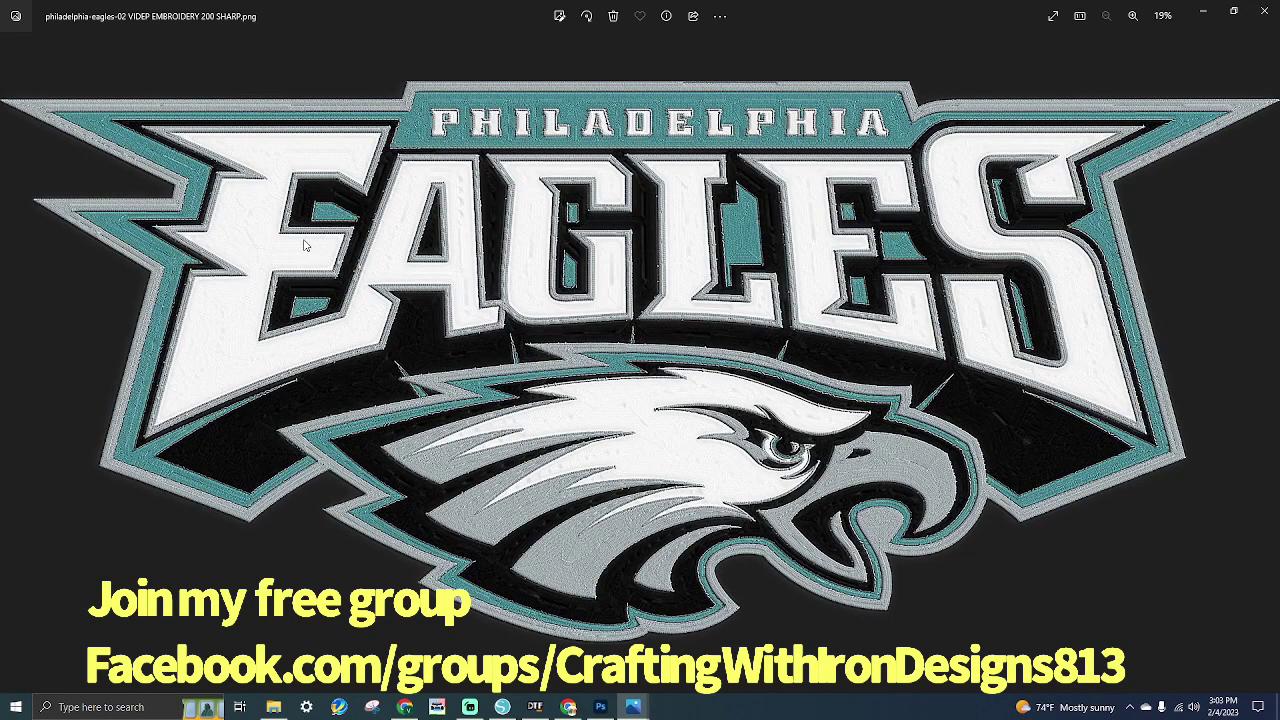
{"action": "scroll", "coordinate": [300, 243], "scroll_direction": "up", "scroll_amount": 5}
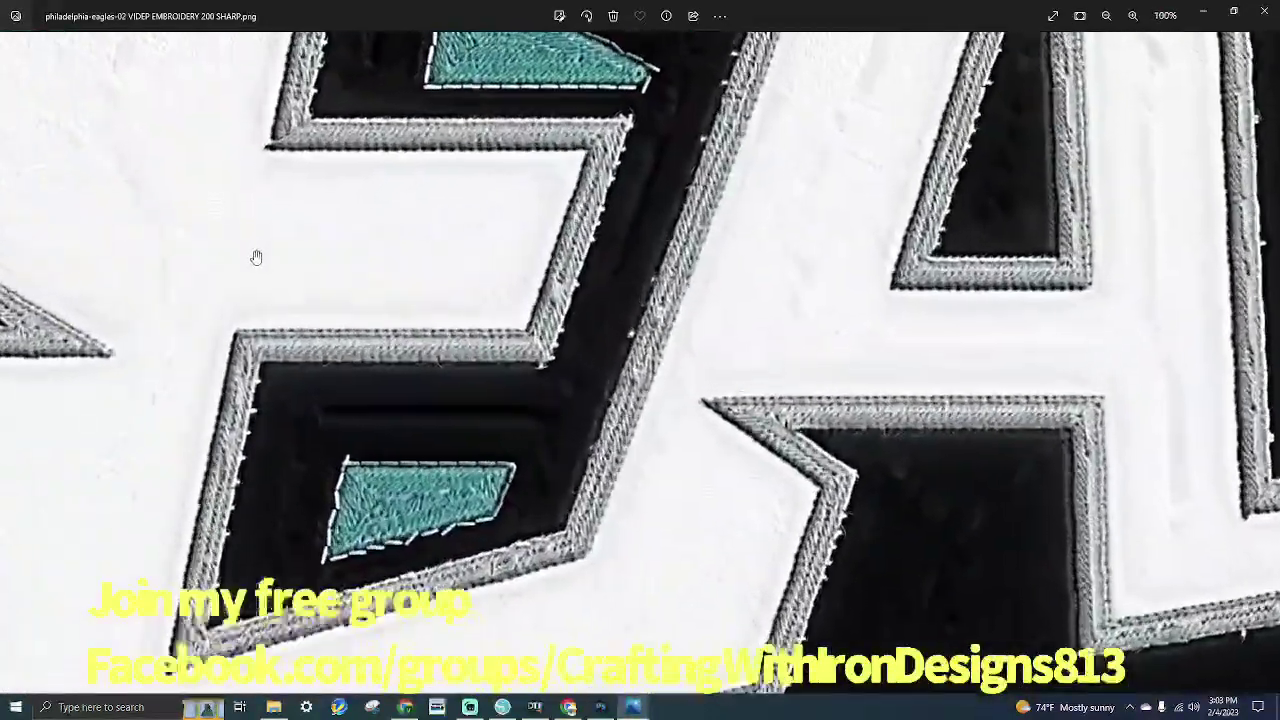
{"action": "scroll", "coordinate": [256, 257], "scroll_direction": "down", "scroll_amount": 3}
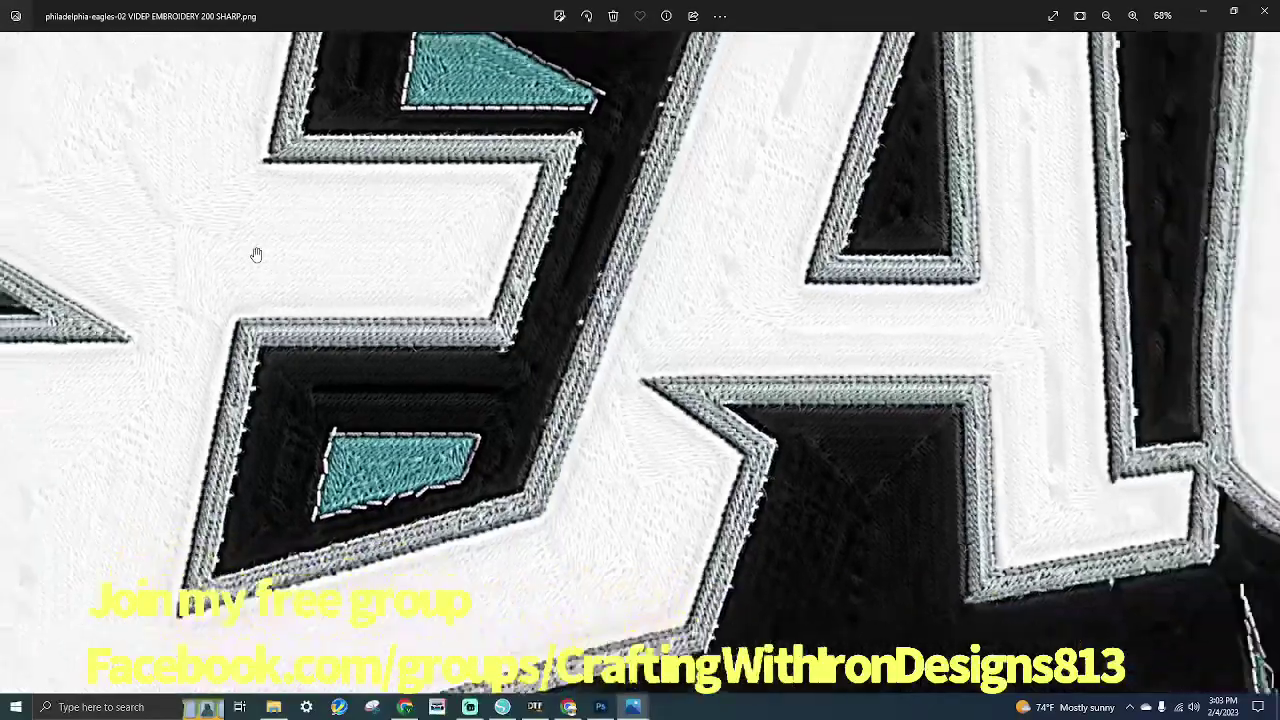
{"action": "scroll", "coordinate": [256, 255], "scroll_direction": "down", "scroll_amount": 5}
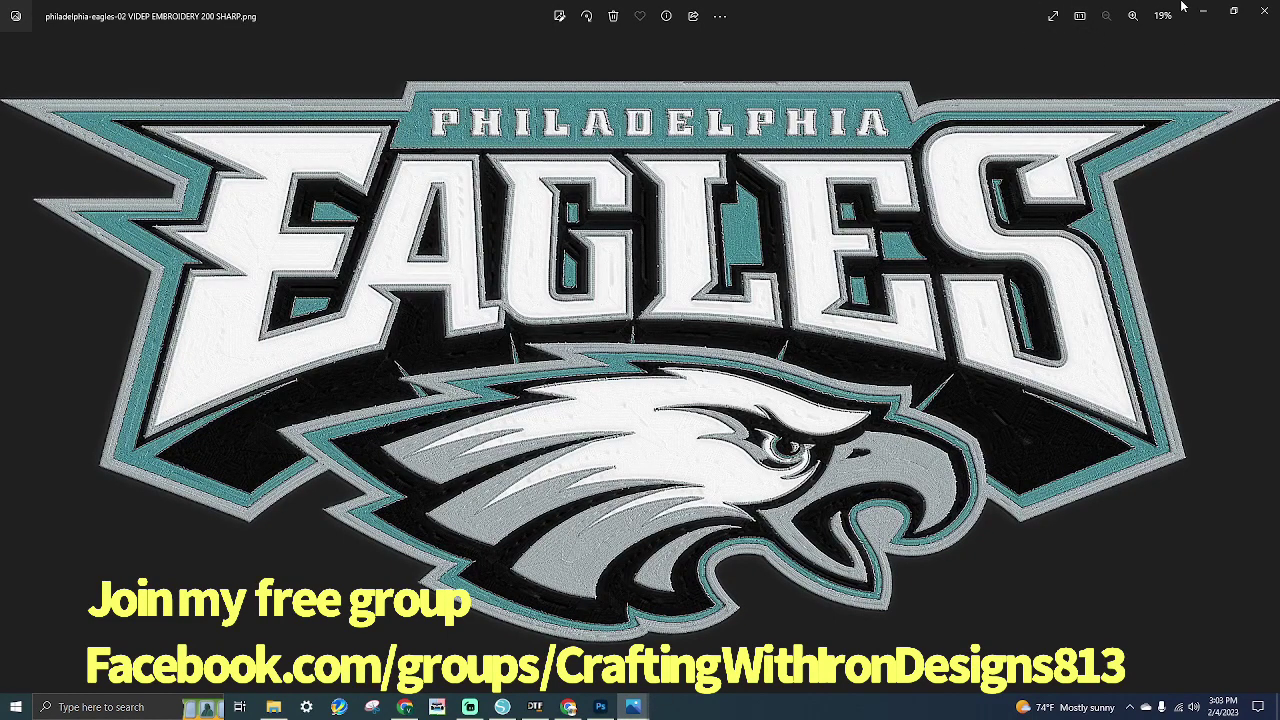
Arrange the 200 SHARP image and philadelphia-eagles-VIDEO EMBROIDERY.png side by side in separate windows, widening the VIDEO EMBROIDERY one
{"action": "left_click", "coordinate": [1233, 10]}
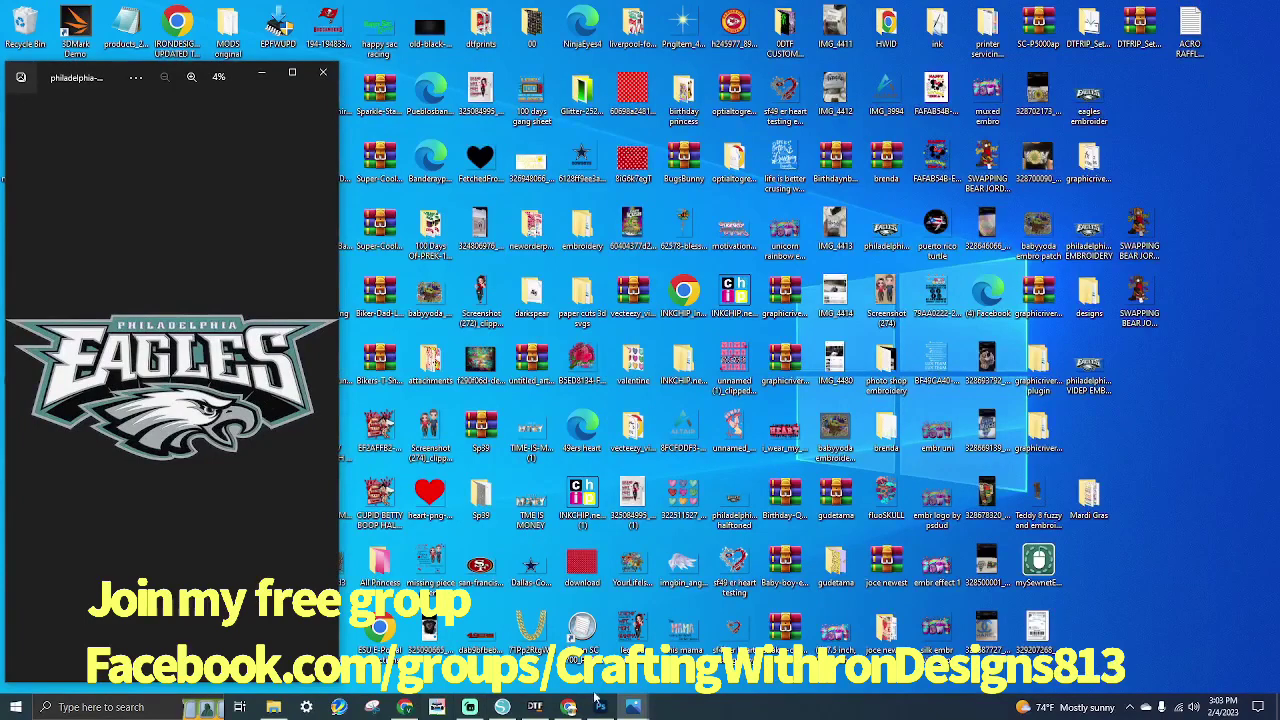
{"action": "mouse_move", "coordinate": [633, 707]}
{"action": "mouse_move", "coordinate": [740, 620]}
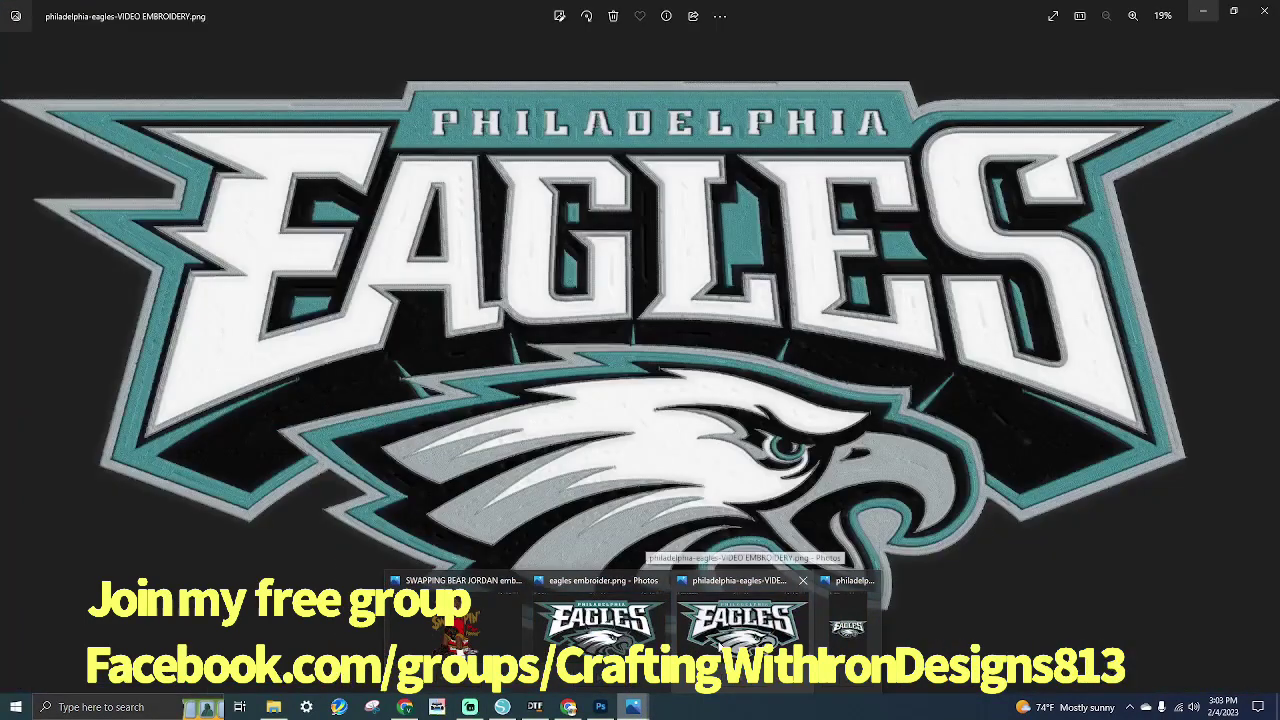
{"action": "left_click", "coordinate": [722, 645]}
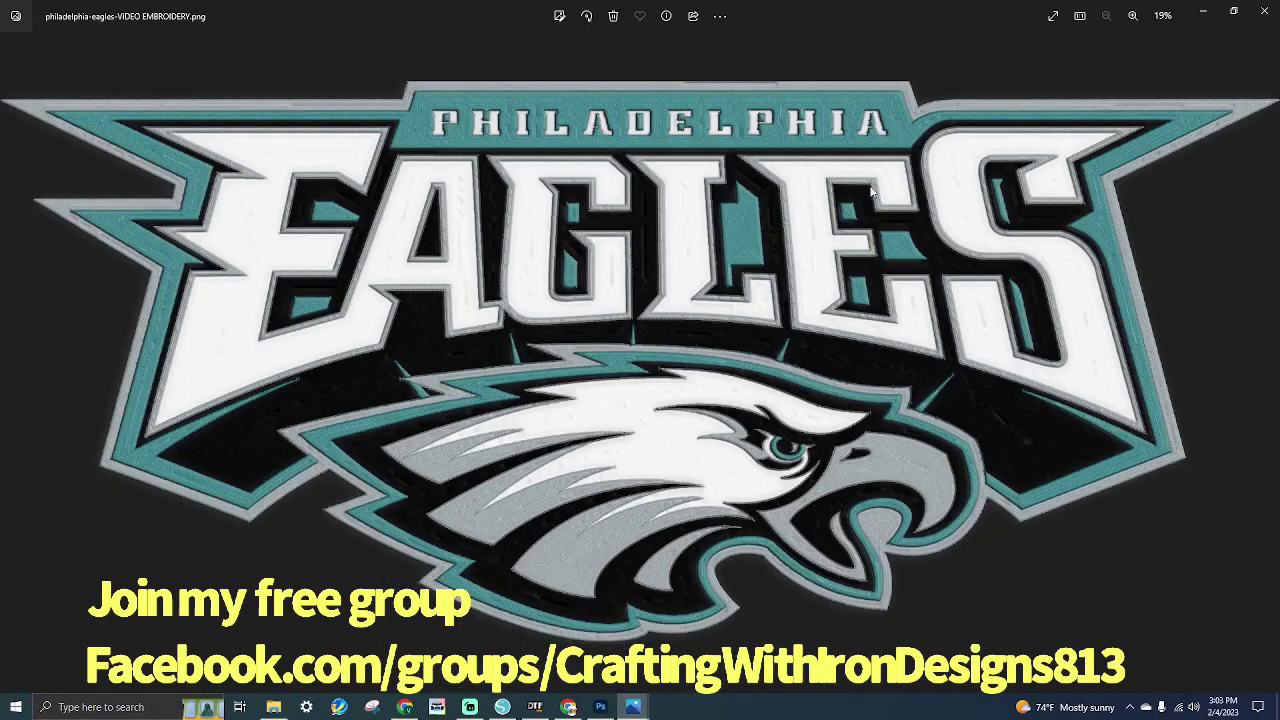
{"action": "left_click", "coordinate": [1233, 10]}
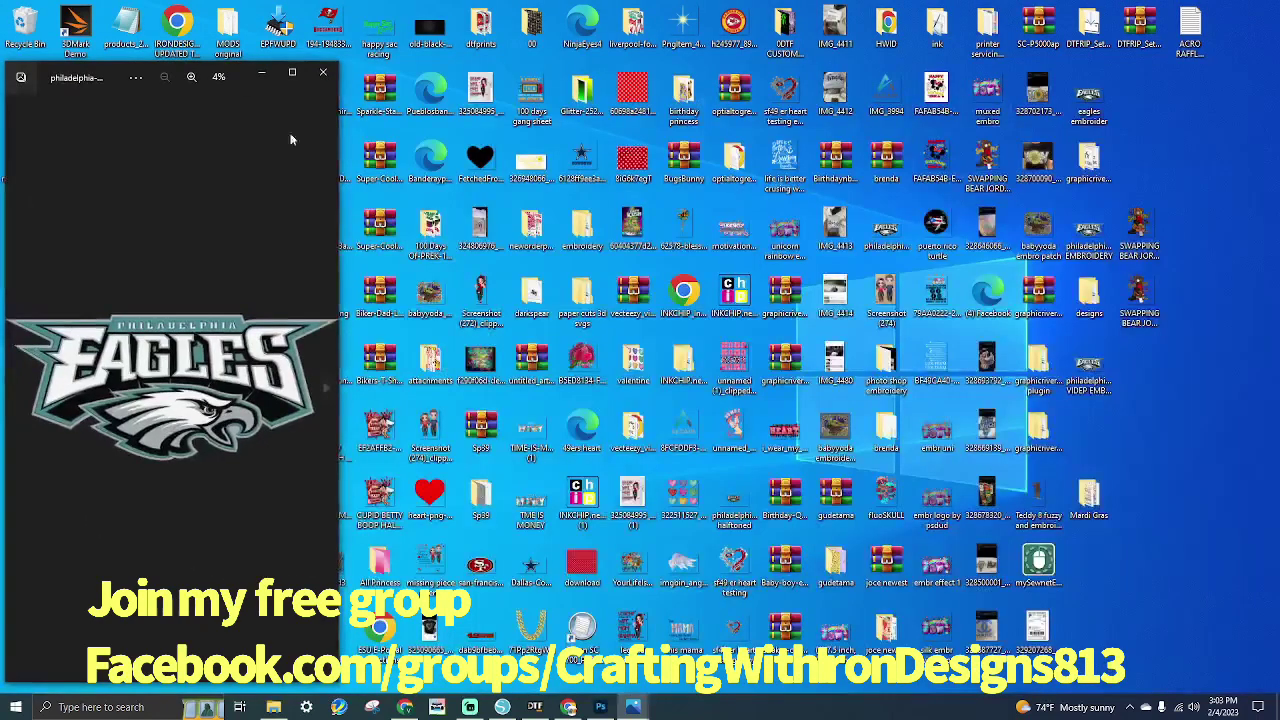
{"action": "left_click_drag", "start_coordinate": [581, 64], "coordinate": [715, 66]}
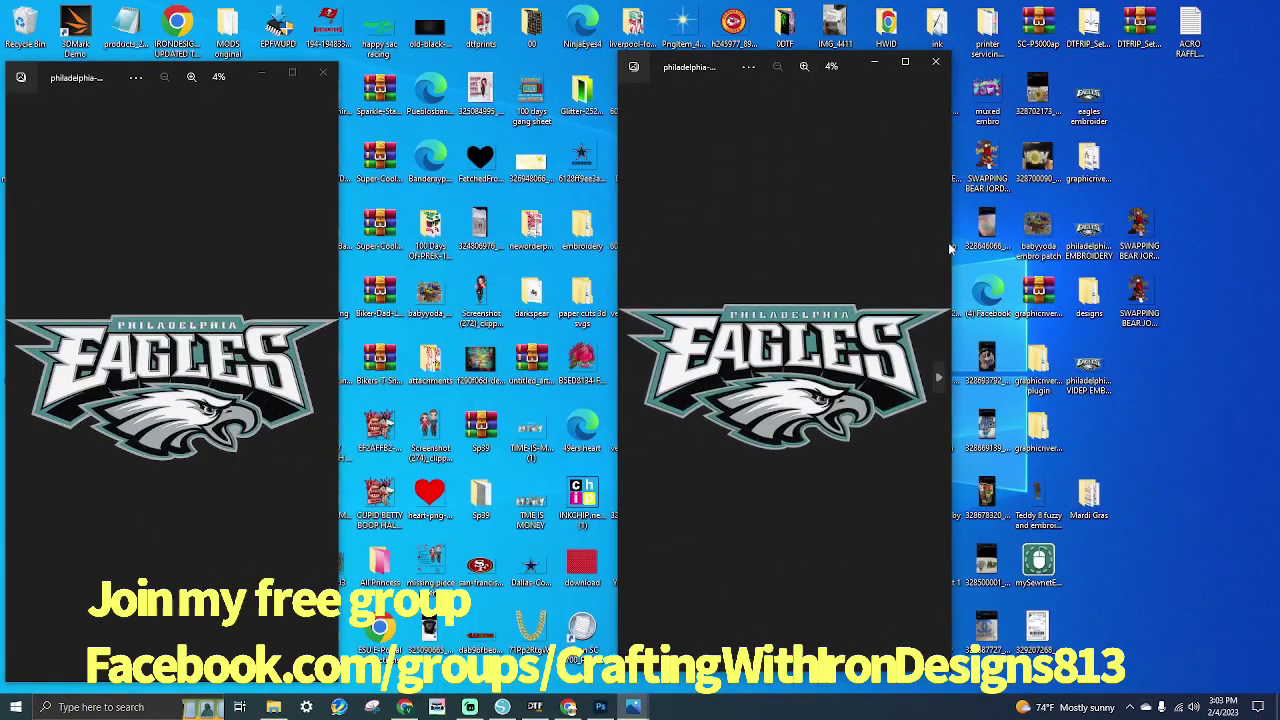
{"action": "left_click_drag", "start_coordinate": [952, 248], "coordinate": [1278, 265]}
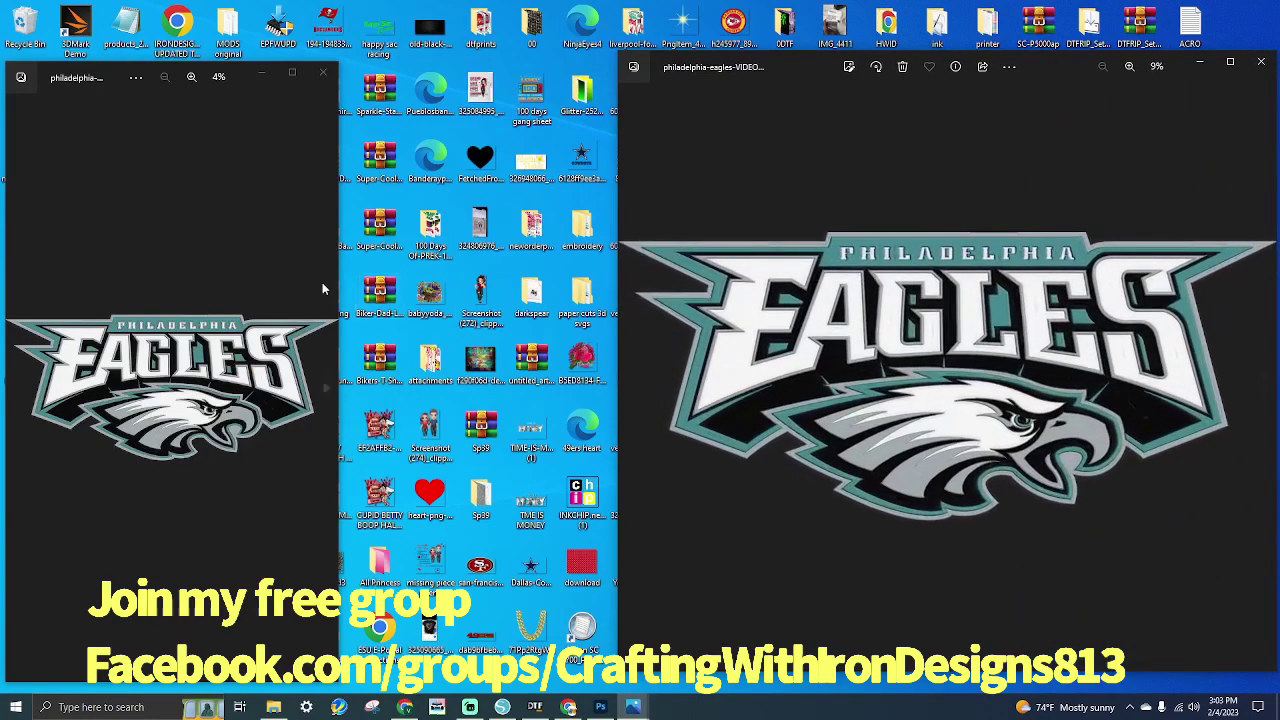
Close the narrow image viewer and eagles embroider.png, leaving philadelphia-eagles-VIDEO EMBROIDERY.png open
{"action": "left_click", "coordinate": [326, 386]}
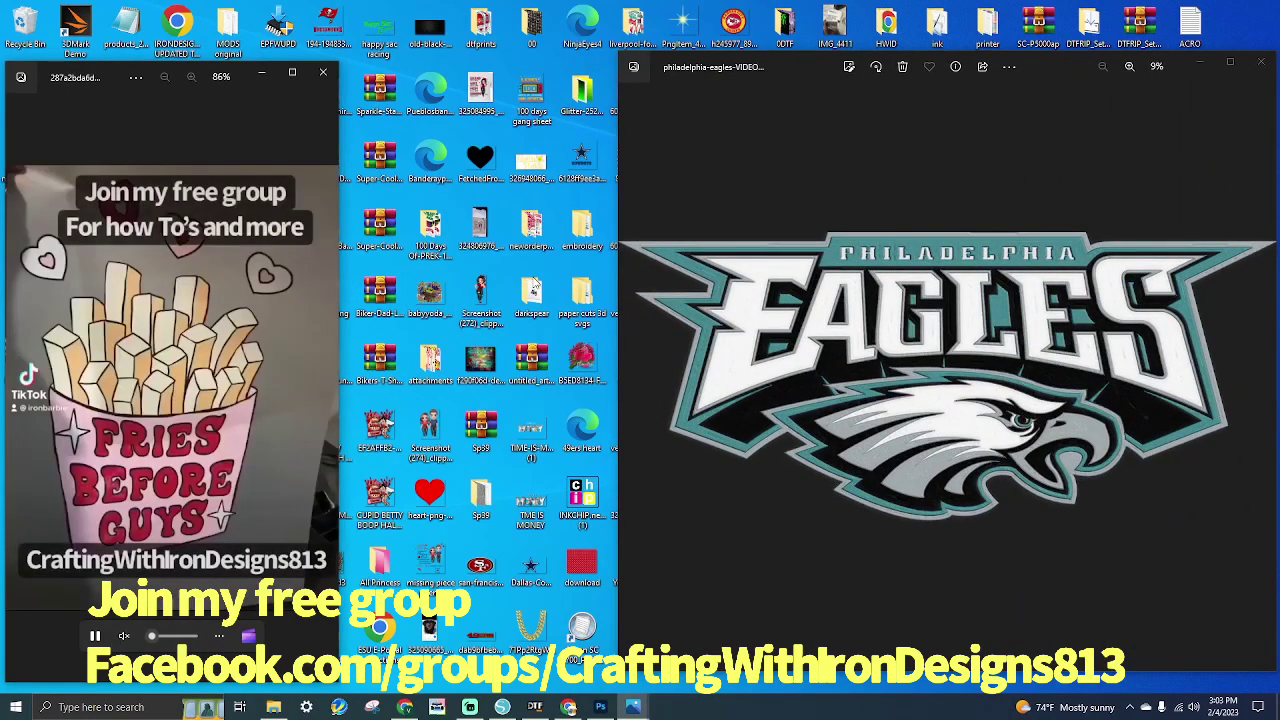
{"action": "left_click", "coordinate": [323, 76]}
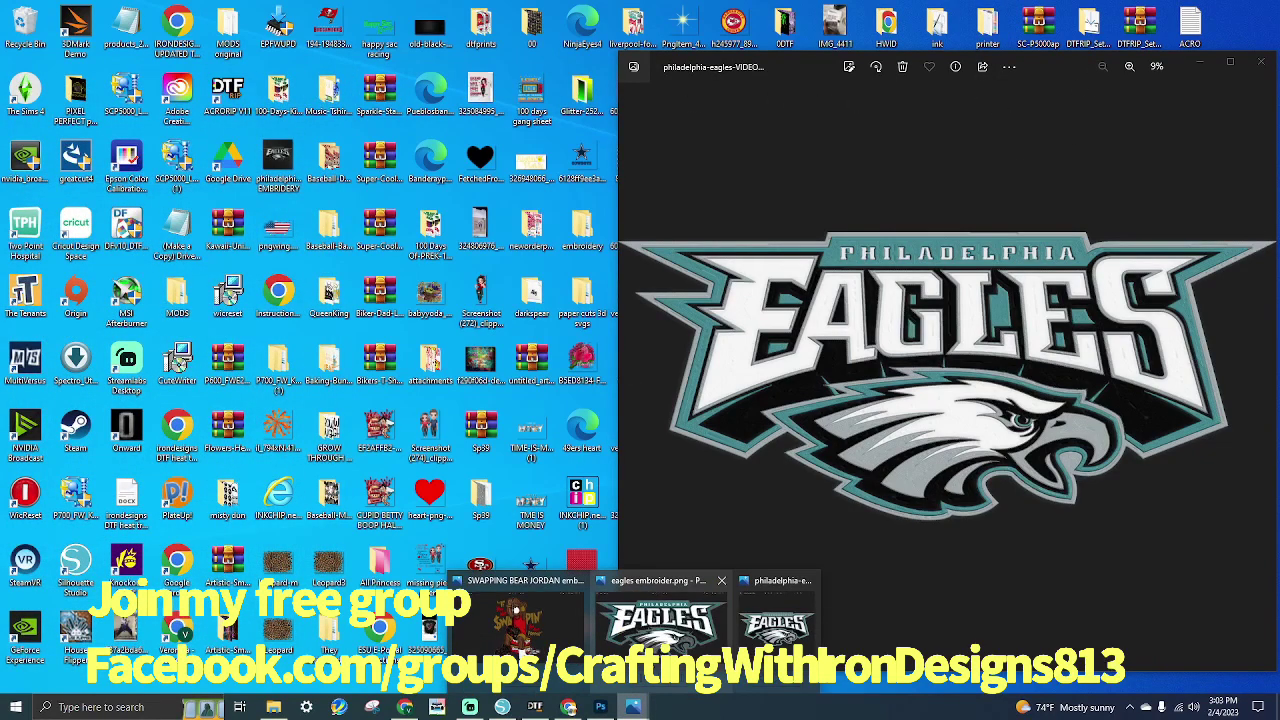
{"action": "left_click", "coordinate": [757, 622]}
{"action": "mouse_move", "coordinate": [633, 707]}
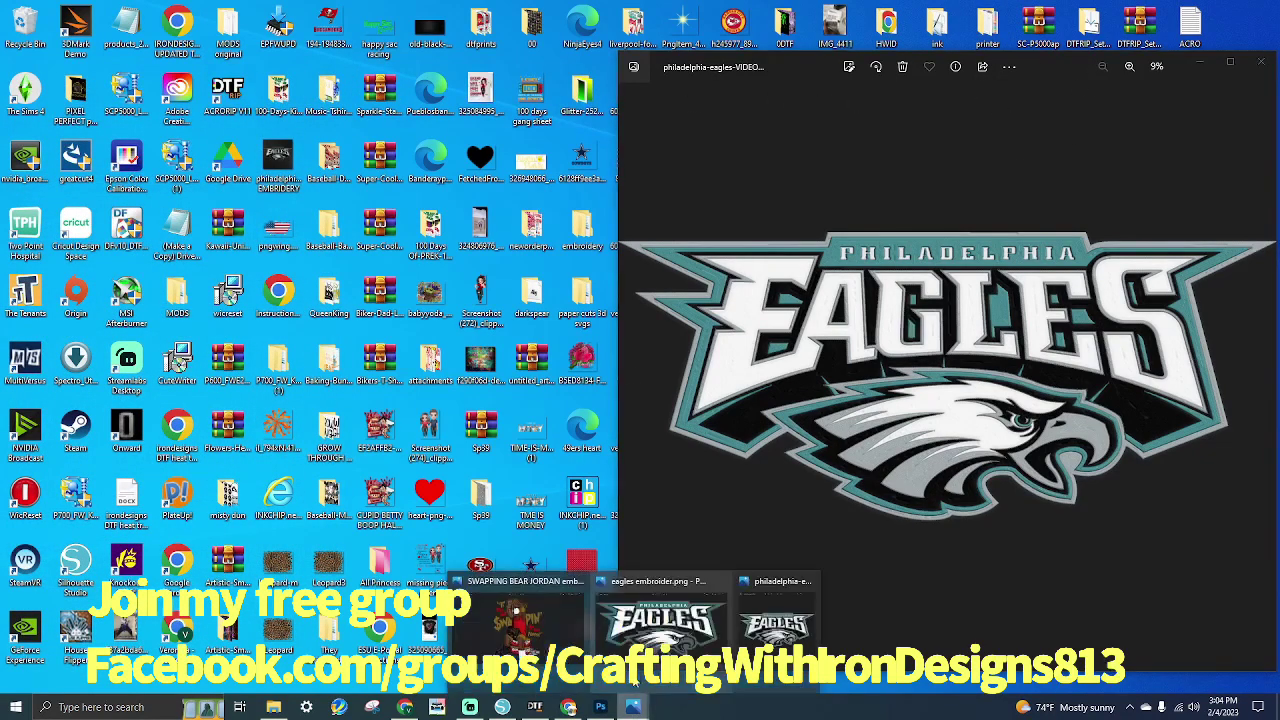
{"action": "left_click", "coordinate": [663, 614]}
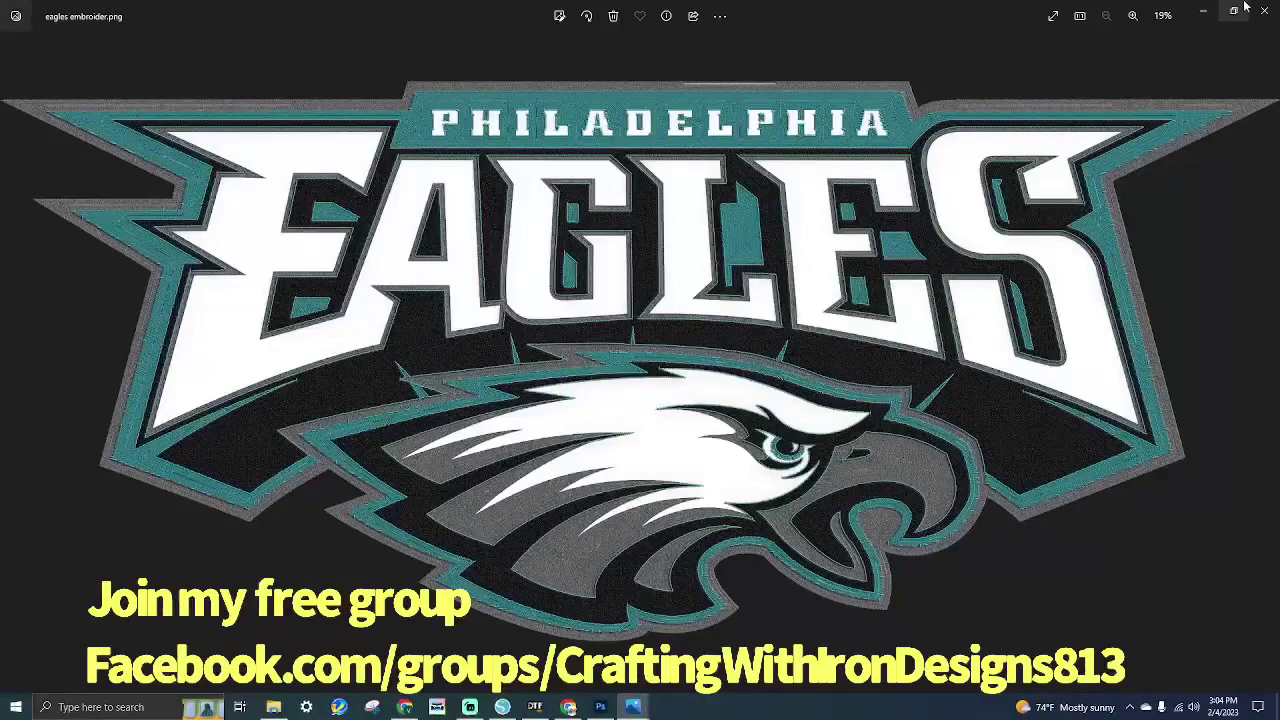
{"action": "left_click", "coordinate": [1268, 10]}
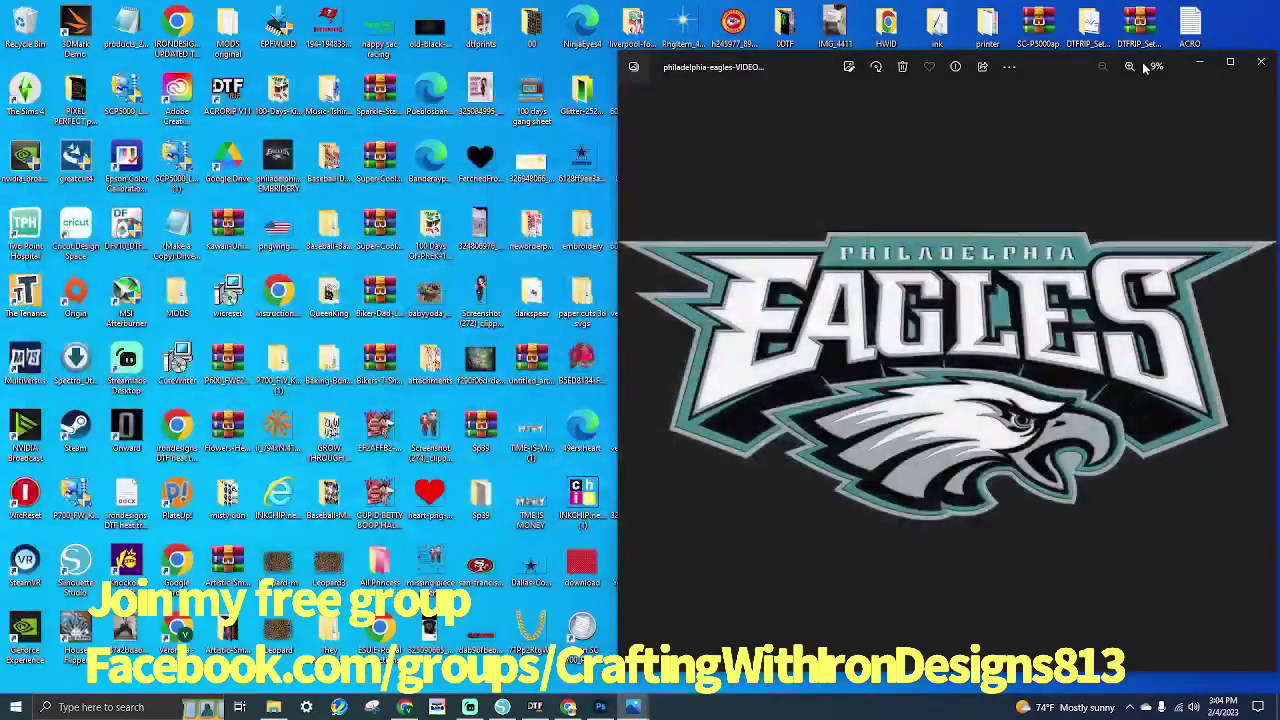
Open philadelphia-eagles-VIDEO EMBROIDERY.png from the desktop and arrange it beside the already open Eagles image, in windows of about equal width
{"action": "left_click_drag", "start_coordinate": [1022, 59], "coordinate": [366, 86]}
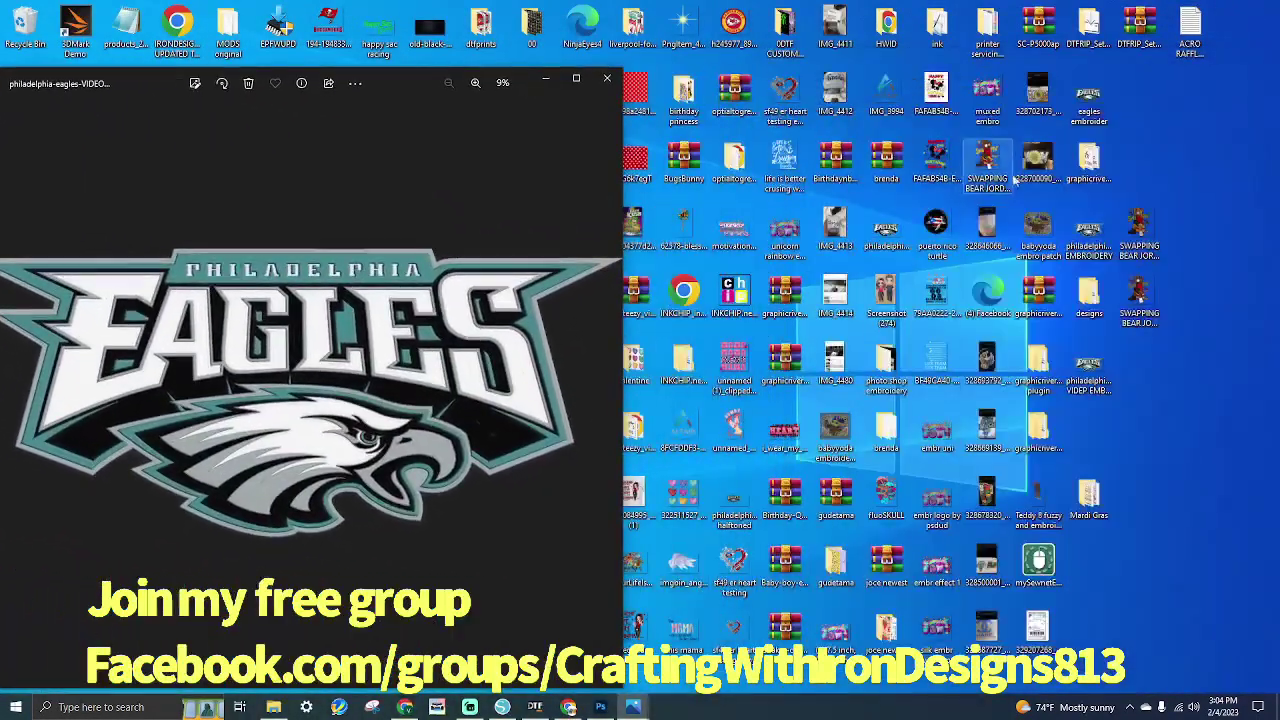
{"action": "double_click", "coordinate": [1088, 238]}
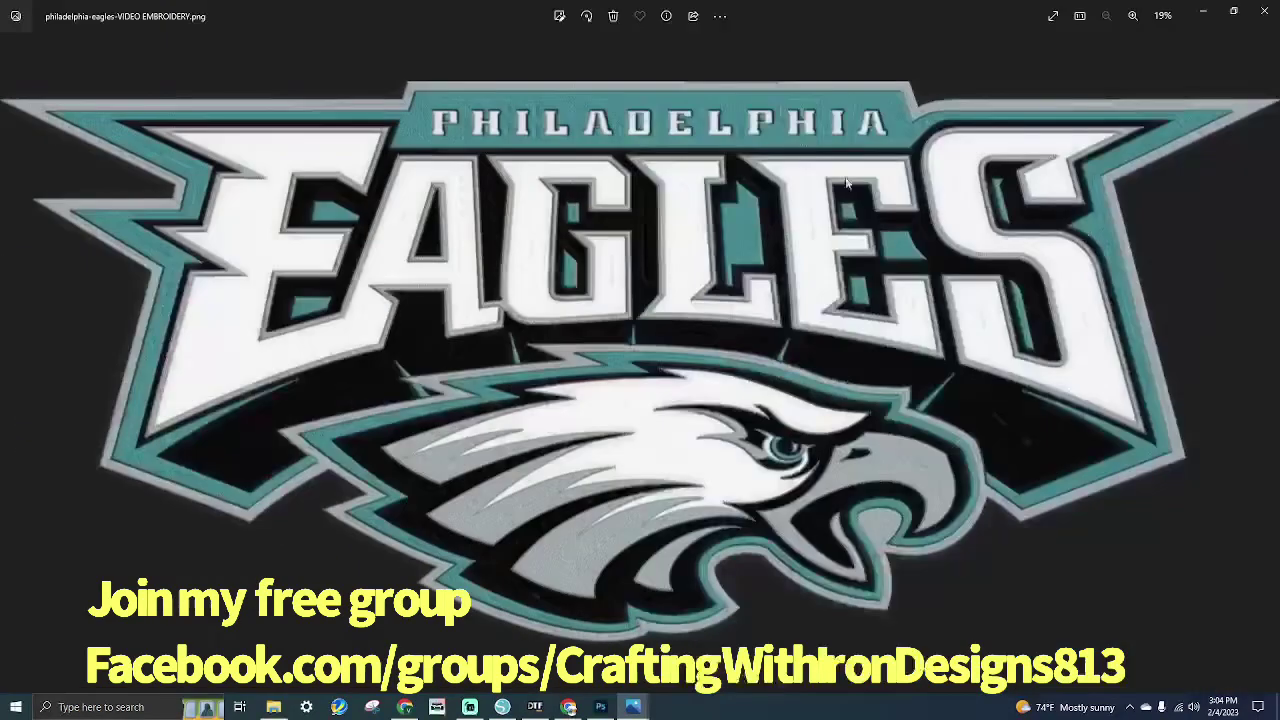
{"action": "left_click", "coordinate": [1233, 12]}
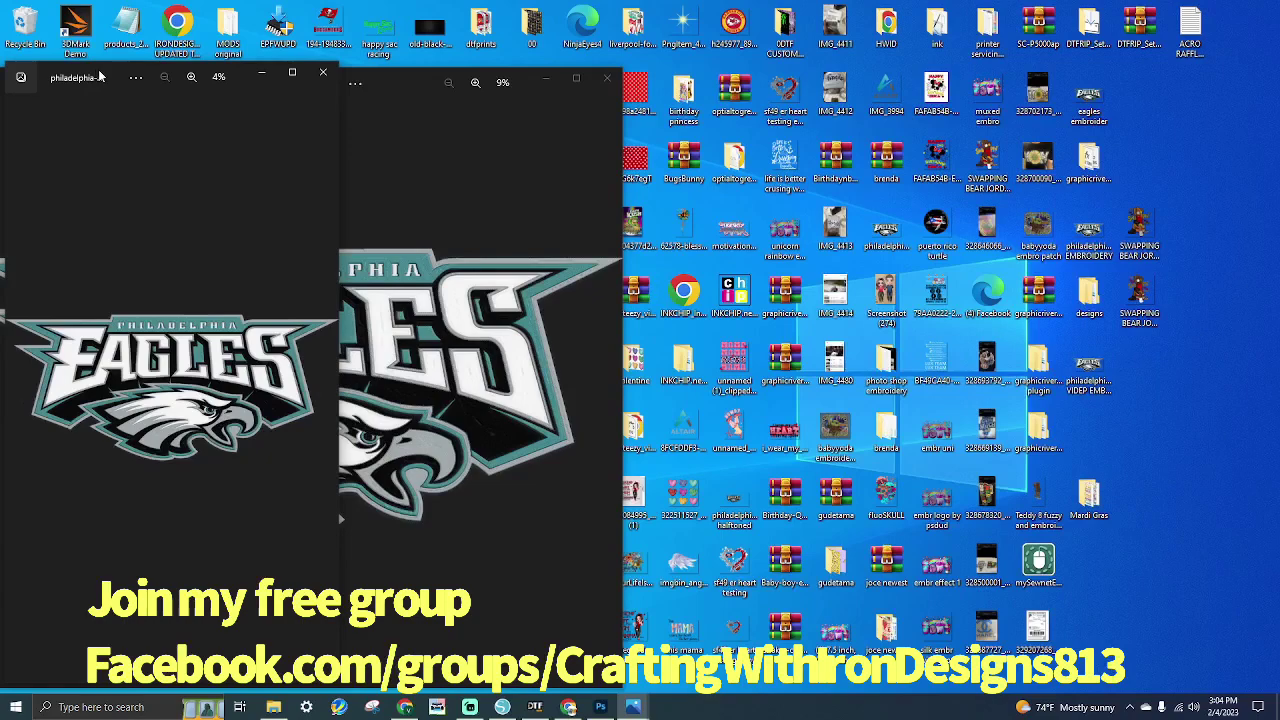
{"action": "left_click_drag", "start_coordinate": [97, 77], "coordinate": [862, 111]}
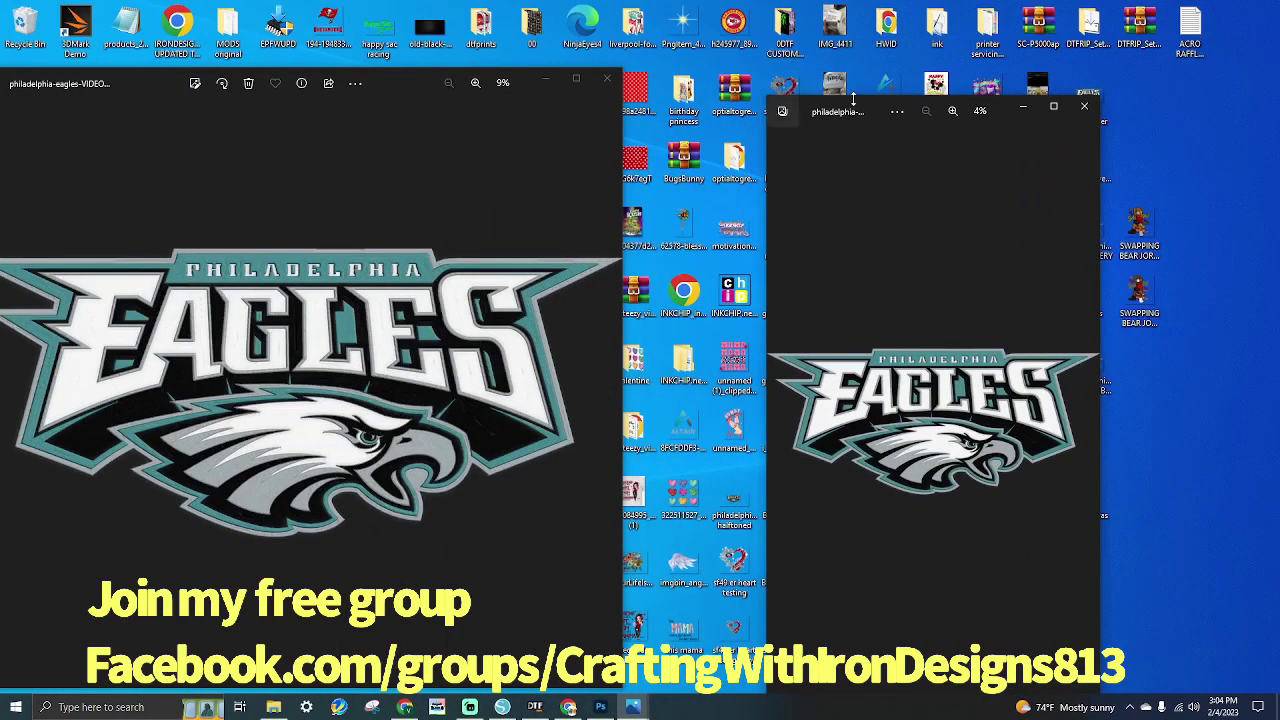
{"action": "left_click_drag", "start_coordinate": [881, 107], "coordinate": [976, 71]}
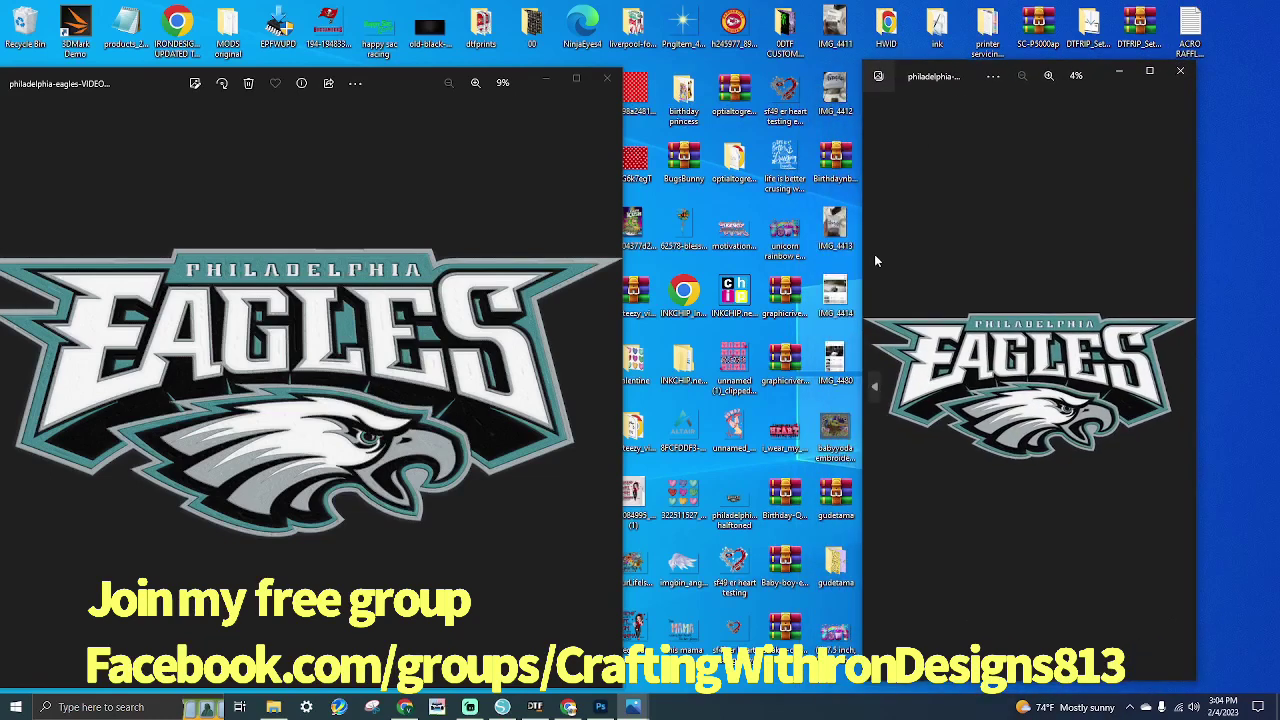
{"action": "left_click_drag", "start_coordinate": [864, 262], "coordinate": [615, 266]}
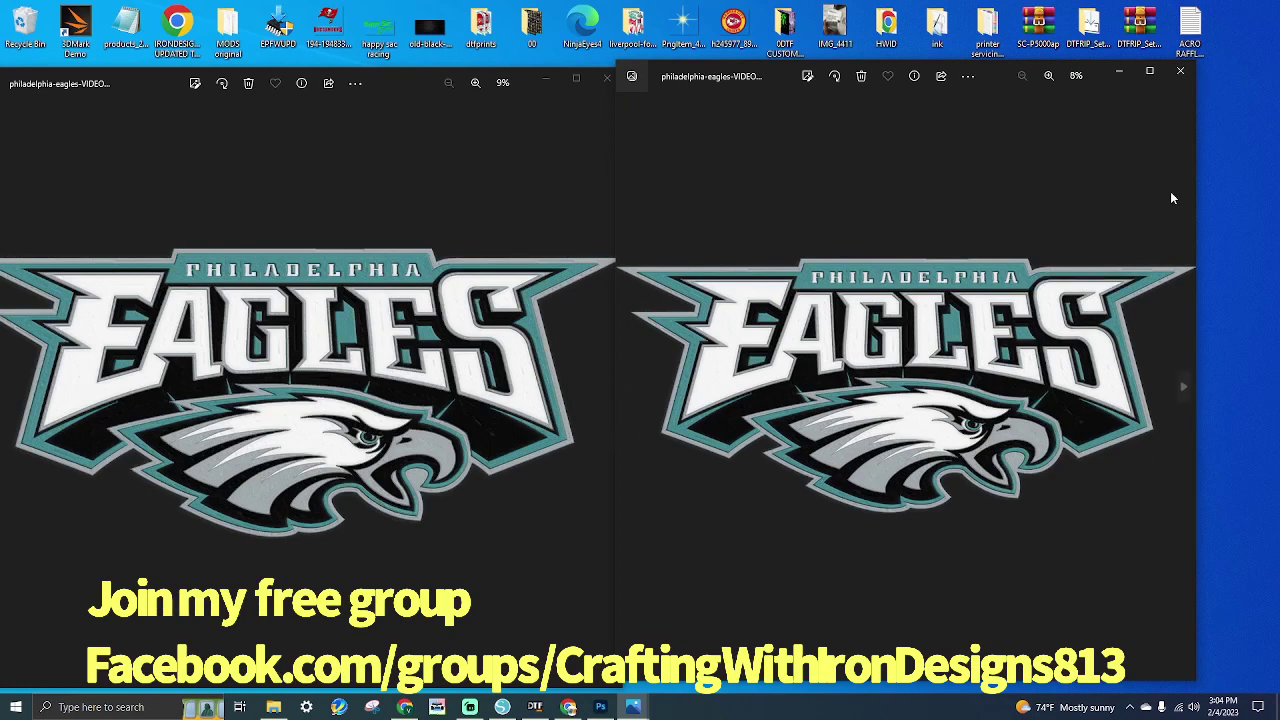
{"action": "left_click_drag", "start_coordinate": [1196, 190], "coordinate": [1238, 187]}
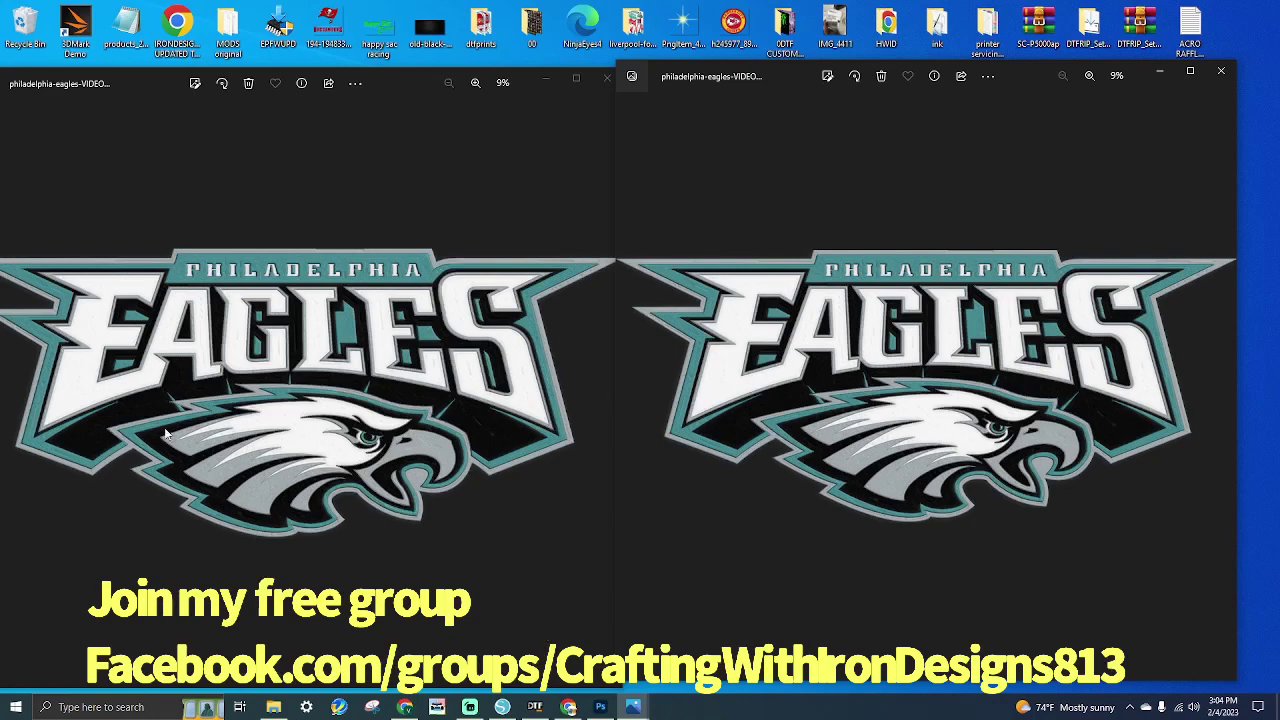
Zoom in on the eagle's head and the lettering above it in both images to compare their stitch detail
{"action": "scroll", "coordinate": [391, 456], "scroll_direction": "up", "scroll_amount": 5}
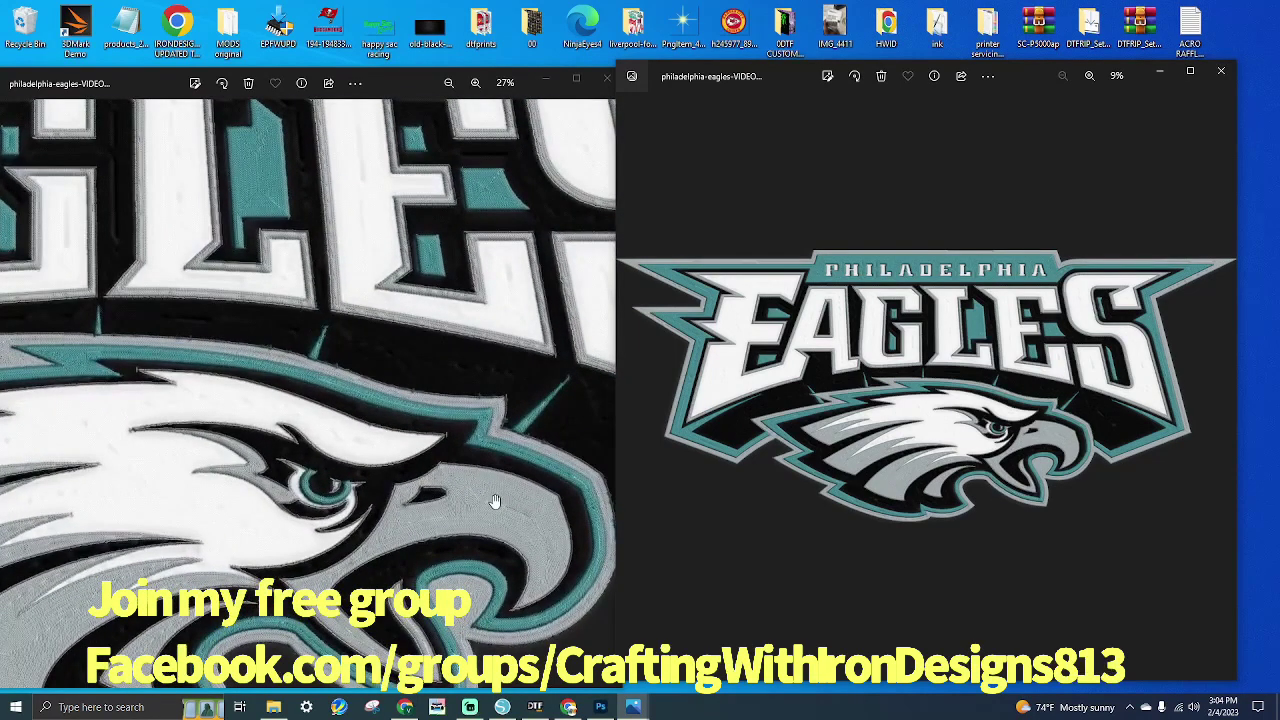
{"action": "scroll", "coordinate": [1028, 455], "scroll_direction": "up", "scroll_amount": 5}
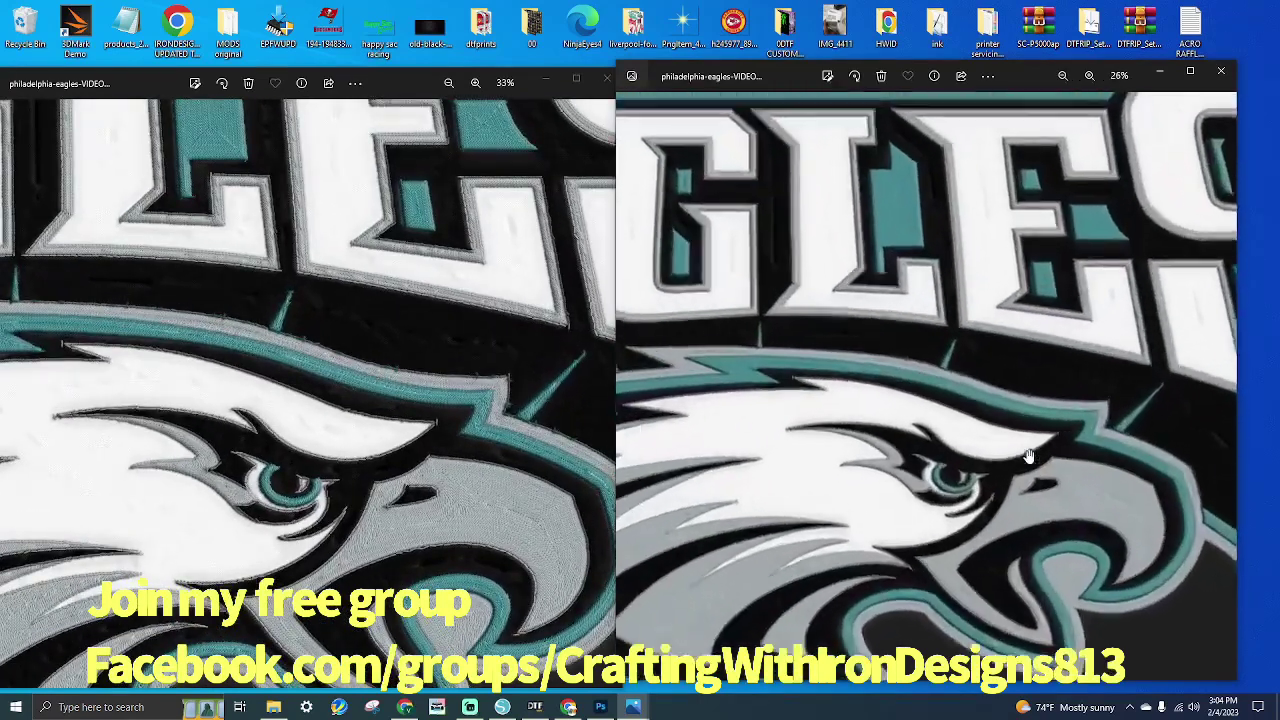